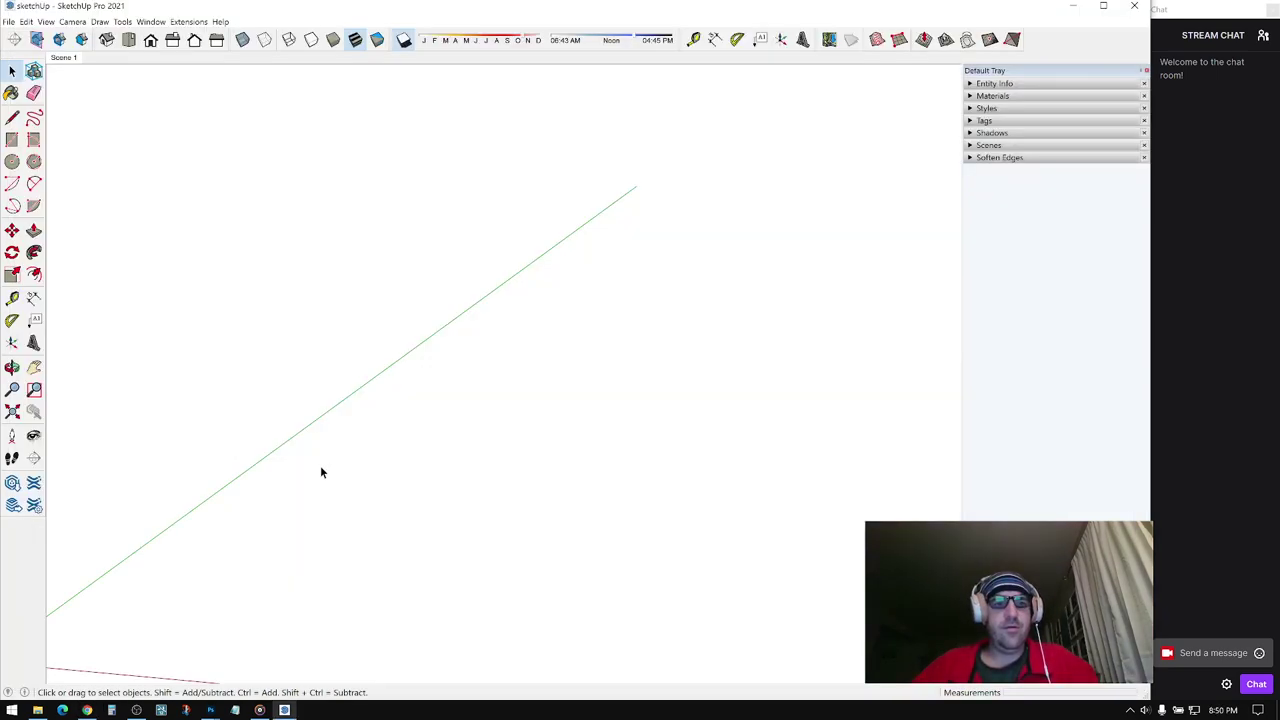
- Import the woodHatchet image from the Downloads folder, laying it flat on the ground with one corner at the origin
{"action": "middle_click_drag", "start_coordinate": [320, 472], "coordinate": [375, 467]}
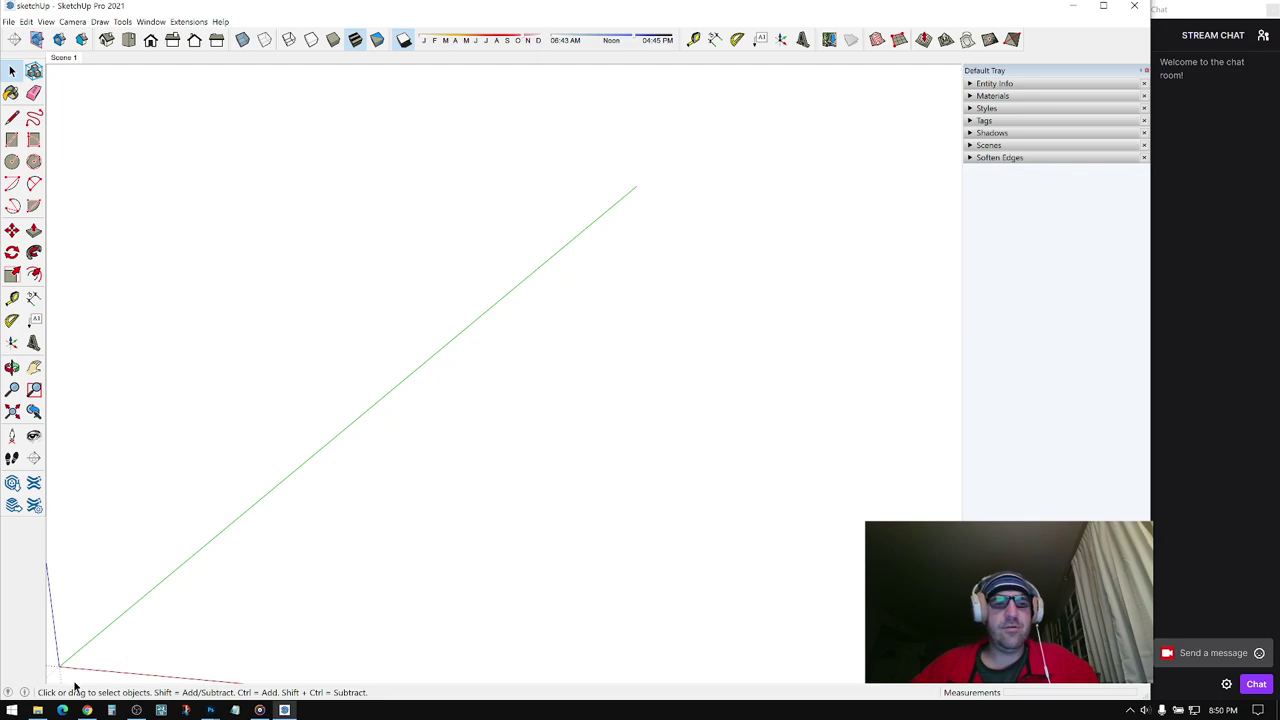
{"action": "left_click", "coordinate": [37, 710]}
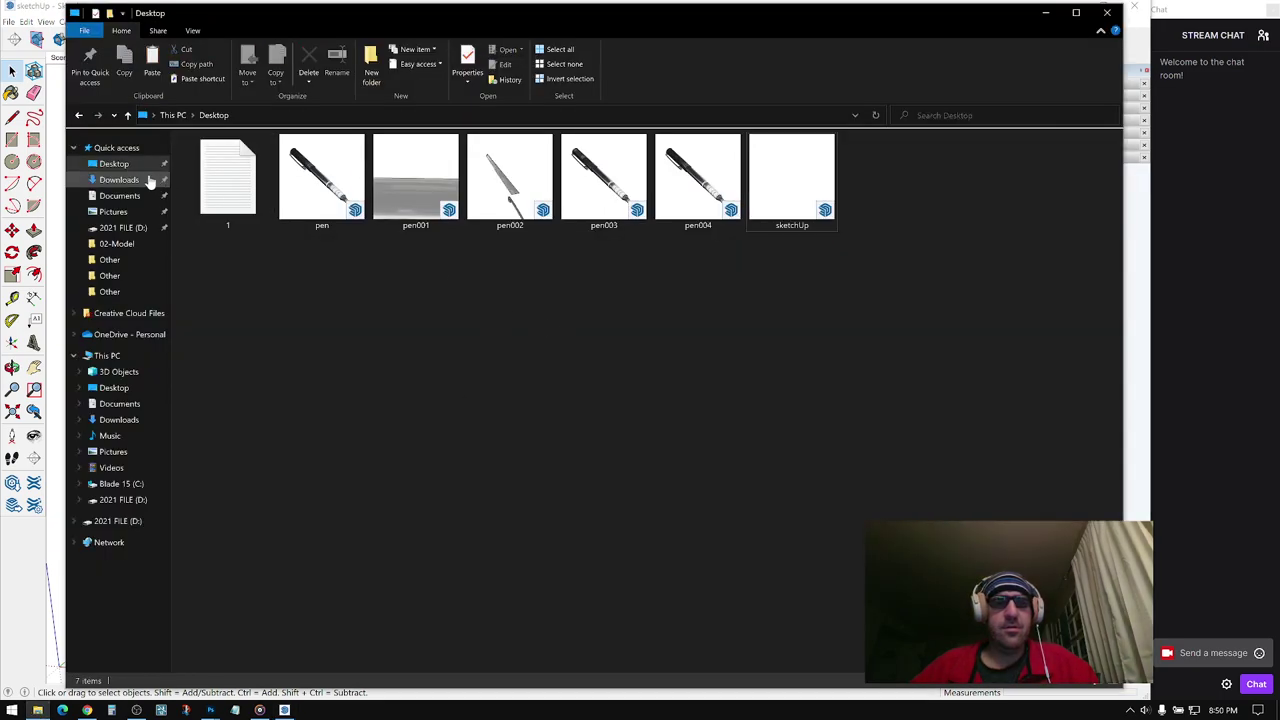
{"action": "left_click", "coordinate": [123, 180]}
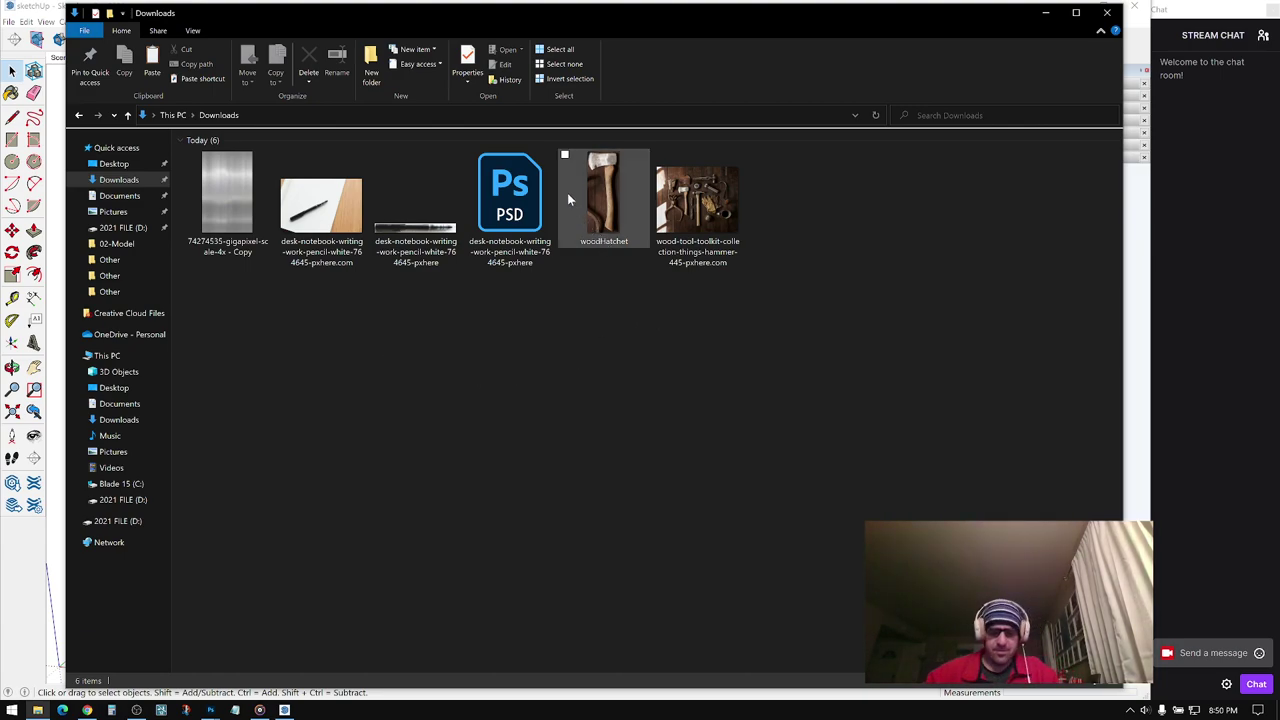
{"action": "mouse_move", "coordinate": [606, 192]}
{"action": "left_mouse_down"}
{"action": "mouse_move", "coordinate": [446, 485]}
{"action": "mouse_move", "coordinate": [101, 629]}
{"action": "mouse_move", "coordinate": [60, 668]}
{"action": "left_mouse_up"}
{"action": "left_click", "coordinate": [60, 668]}
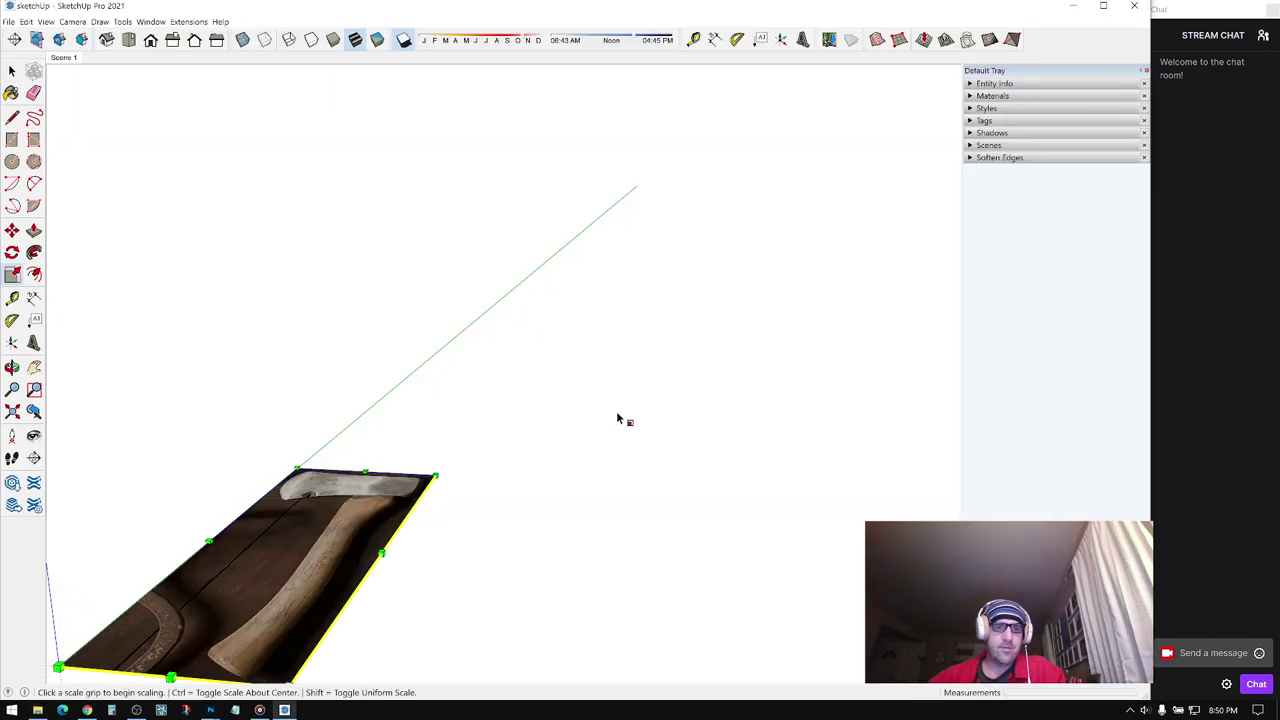
{"action": "middle_click_drag", "start_coordinate": [355, 510], "coordinate": [369, 457], "text": "shift"}
{"action": "scroll", "coordinate": [369, 457], "scroll_direction": "down", "scroll_amount": 2}
{"action": "key", "text": "space"}
{"action": "middle_click_drag", "start_coordinate": [253, 568], "coordinate": [294, 574]}
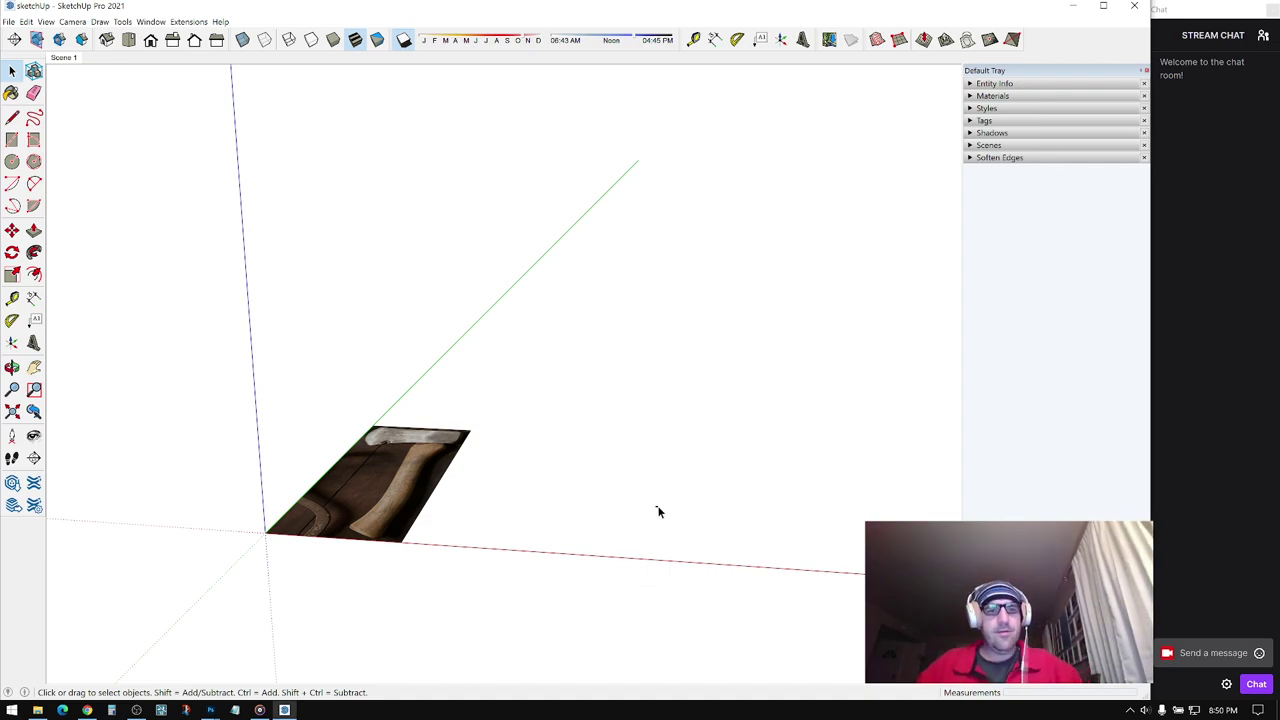
- Explode the imported hatchet image into a textured face
{"action": "middle_click_drag", "start_coordinate": [658, 512], "coordinate": [488, 321]}
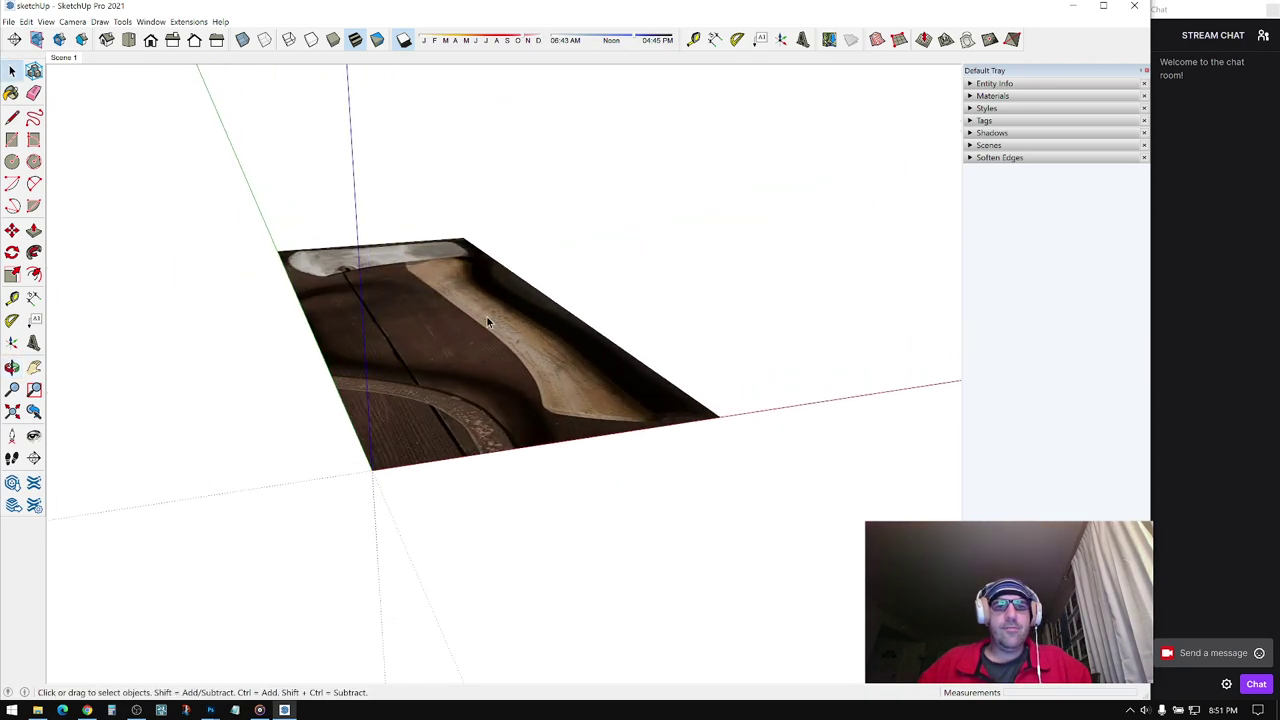
{"action": "right_click", "coordinate": [488, 321]}
{"action": "left_click", "coordinate": [528, 382]}
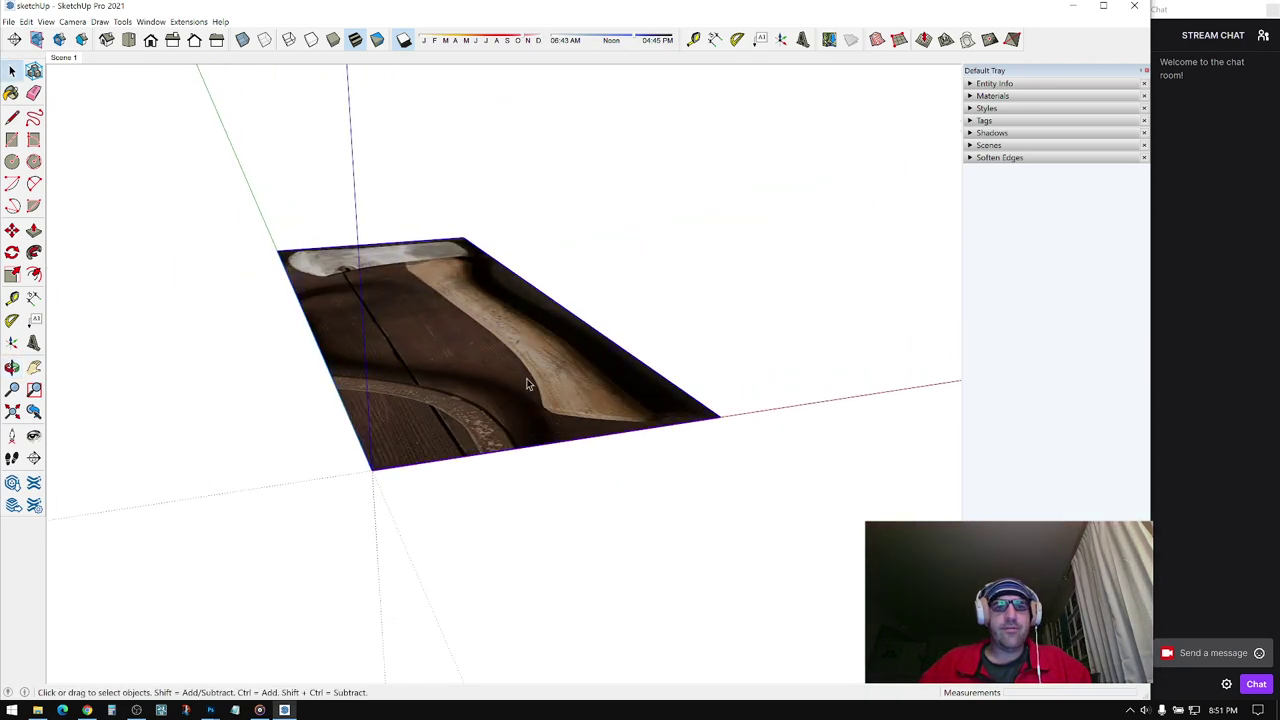
- Paint the underside of the hatchet face with the Default material
{"action": "middle_click_drag", "start_coordinate": [528, 384], "coordinate": [540, 310]}
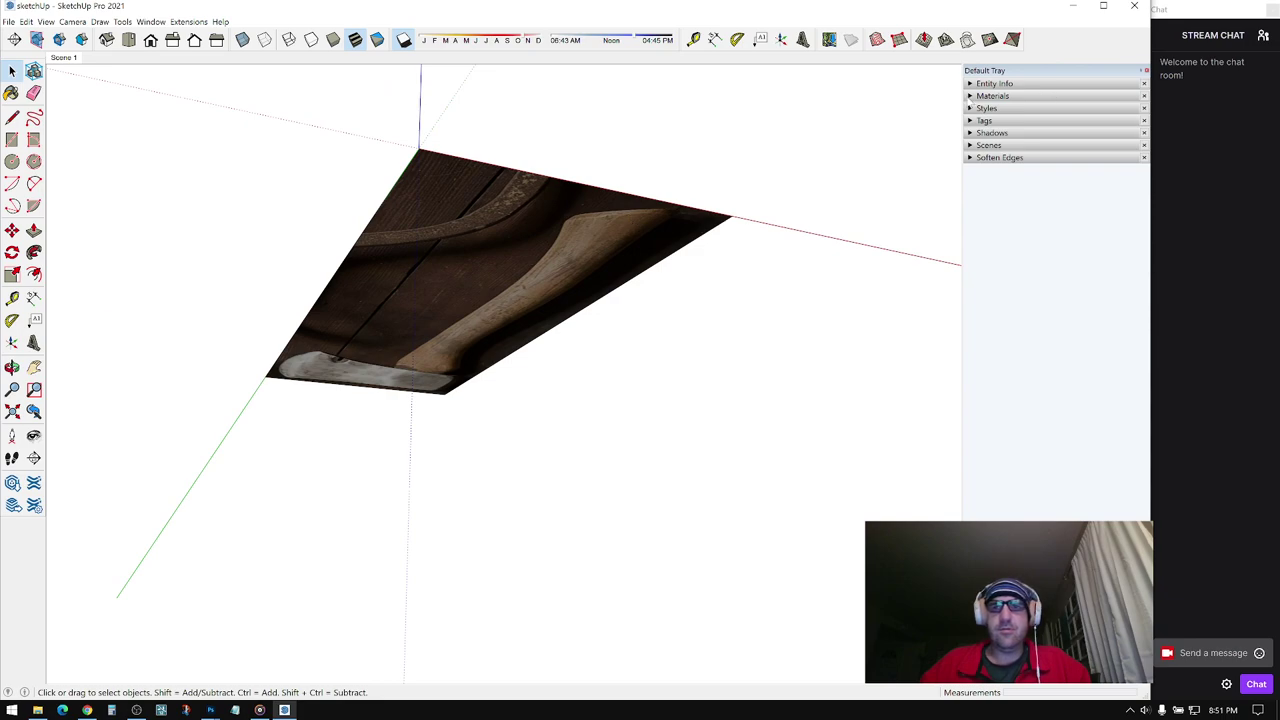
{"action": "left_click", "coordinate": [967, 95]}
{"action": "left_click", "coordinate": [1140, 143]}
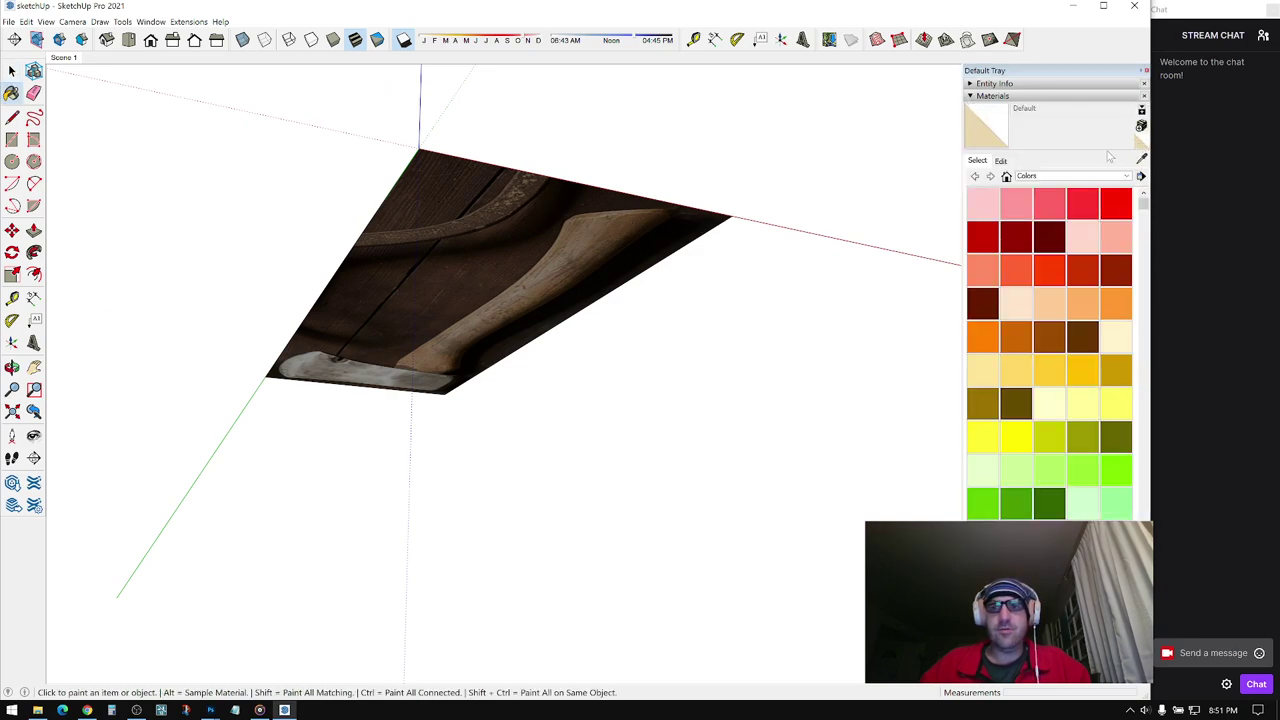
{"action": "left_click", "coordinate": [488, 283]}
{"action": "key", "text": "space"}
{"action": "middle_click_drag", "start_coordinate": [737, 160], "coordinate": [787, 103]}
{"action": "mouse_move", "coordinate": [588, 257]}
{"action": "middle_mouse_down"}
{"action": "mouse_move", "coordinate": [774, 221]}
{"action": "mouse_move", "coordinate": [763, 329]}
{"action": "mouse_move", "coordinate": [429, 526]}
{"action": "mouse_move", "coordinate": [346, 560]}
{"action": "middle_mouse_up"}
{"action": "middle_click_drag", "start_coordinate": [446, 270], "coordinate": [406, 262]}
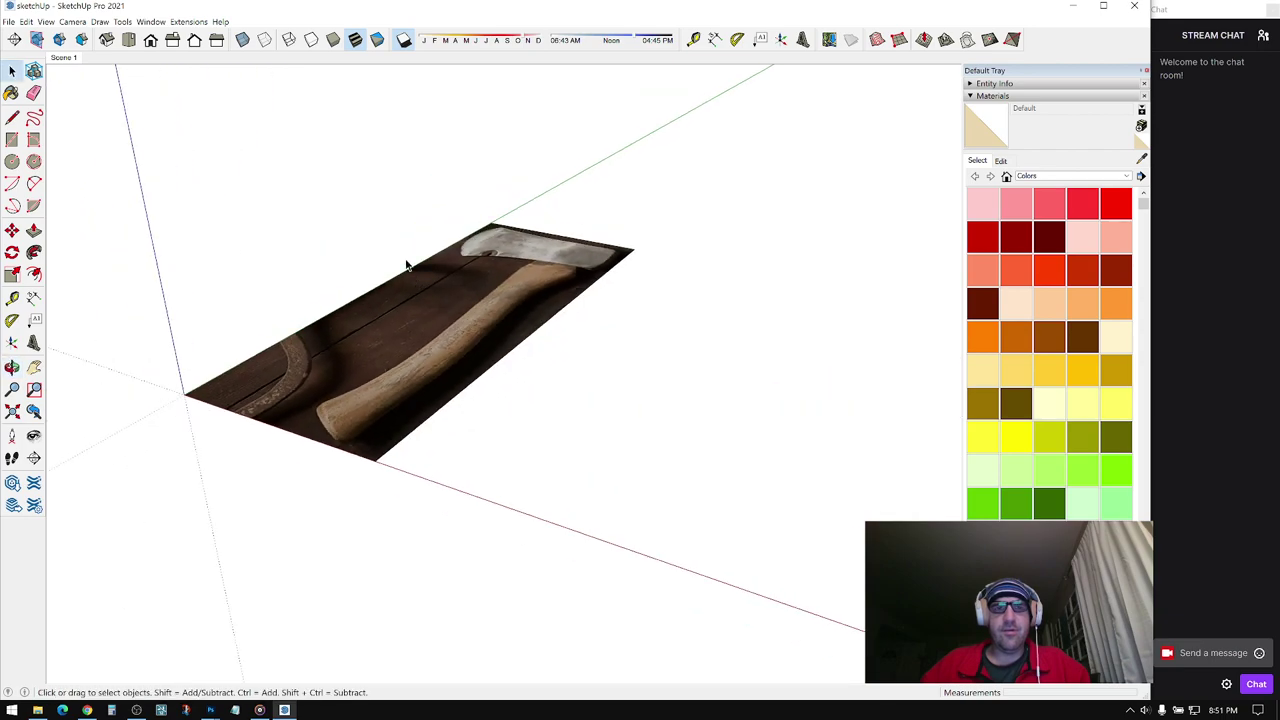
- Turn on X-ray face display and collapse the Materials section
{"action": "left_click", "coordinate": [242, 39]}
{"action": "left_click", "coordinate": [972, 95]}
{"action": "middle_click_drag", "start_coordinate": [926, 100], "coordinate": [591, 274]}
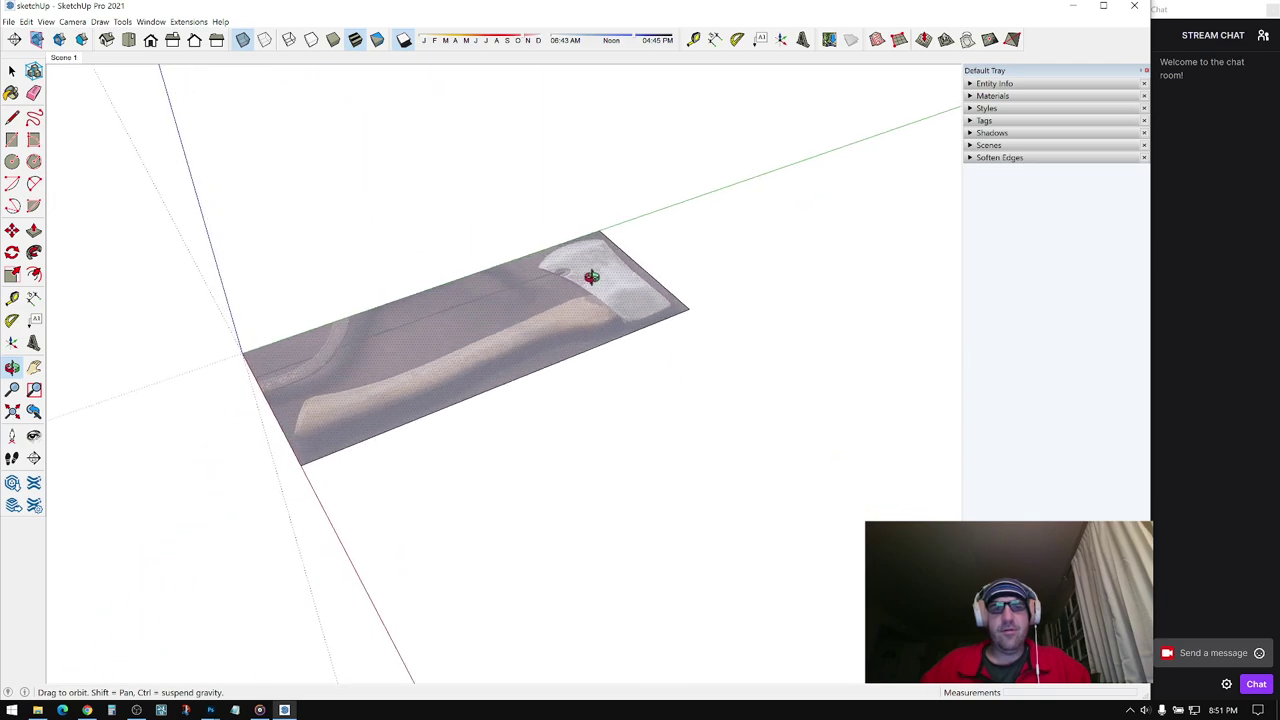
- Rotate the hatchet face 90 degrees about the origin on the ground plane so its short side lies along the green axis
{"action": "left_click", "coordinate": [12, 252]}
{"action": "left_click", "coordinate": [242, 357]}
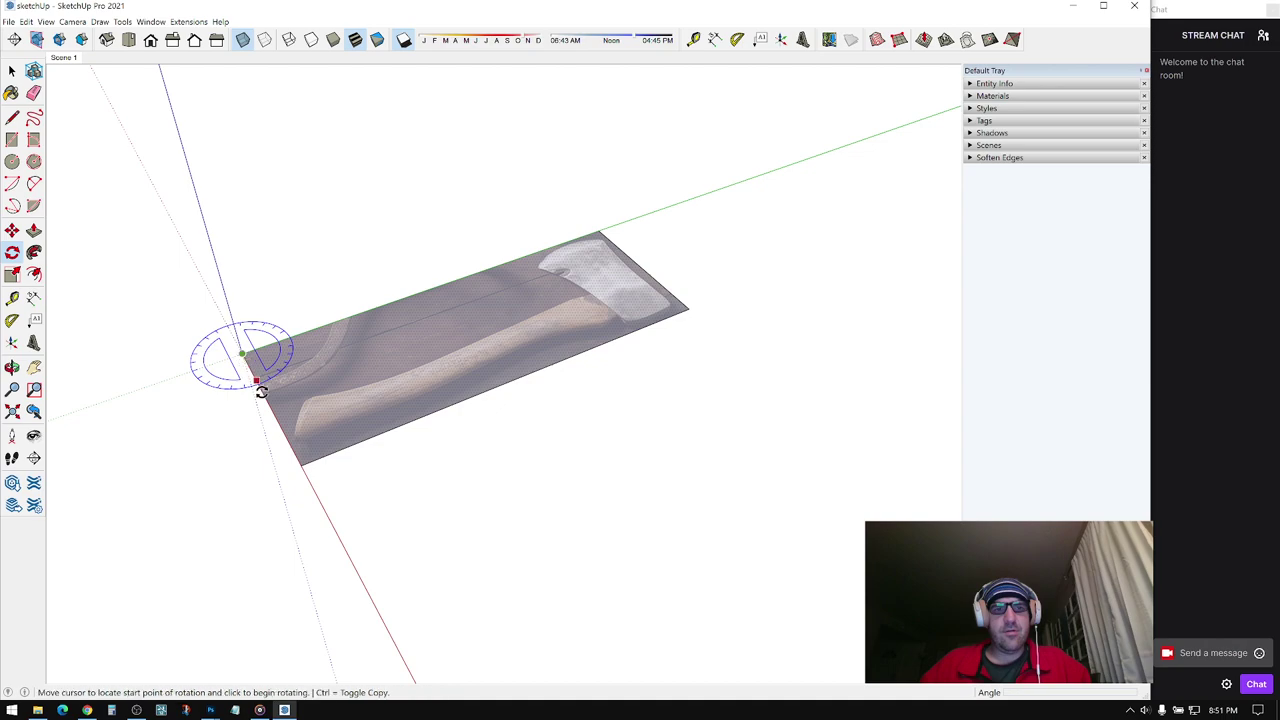
{"action": "left_click", "coordinate": [262, 392]}
{"action": "left_click", "coordinate": [297, 331]}
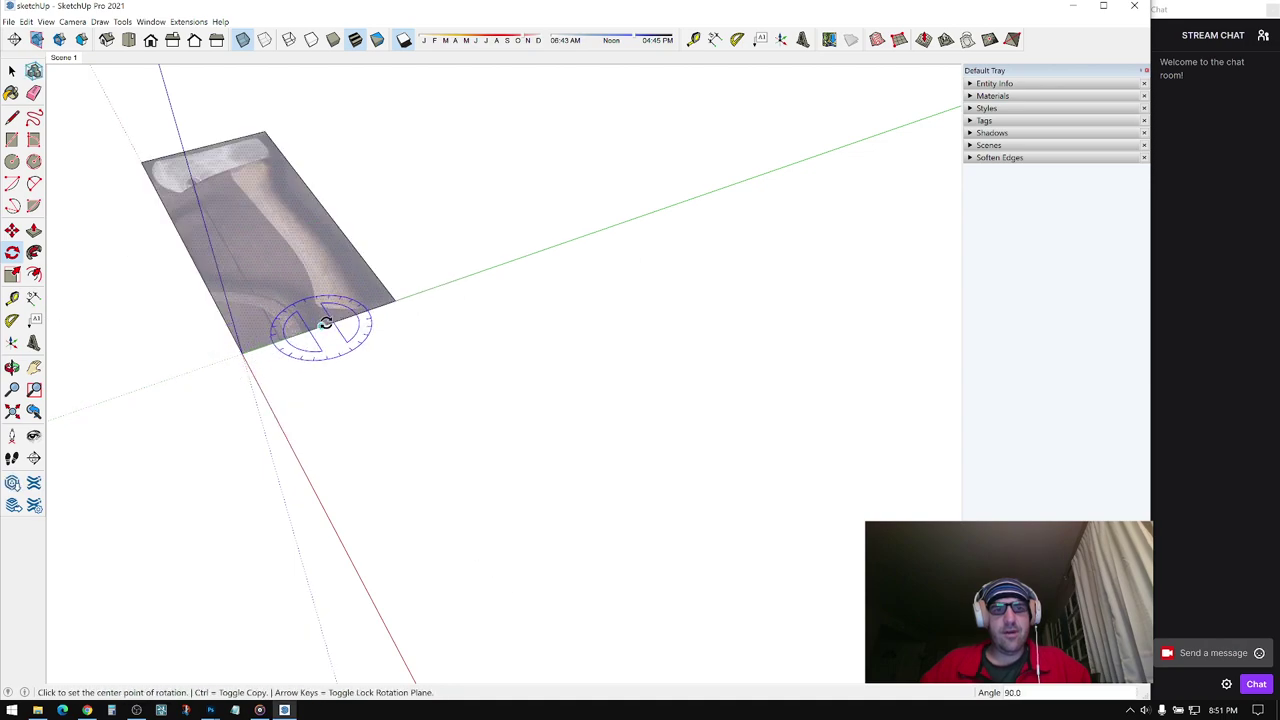
- Stand the hatchet face upright by rotating it 90 degrees about its short edge on the green axis, and turn off shadows
{"action": "left_click_drag", "start_coordinate": [244, 352], "coordinate": [318, 327]}
{"action": "middle_click_drag", "start_coordinate": [335, 322], "coordinate": [560, 166]}
{"action": "left_click", "coordinate": [198, 303]}
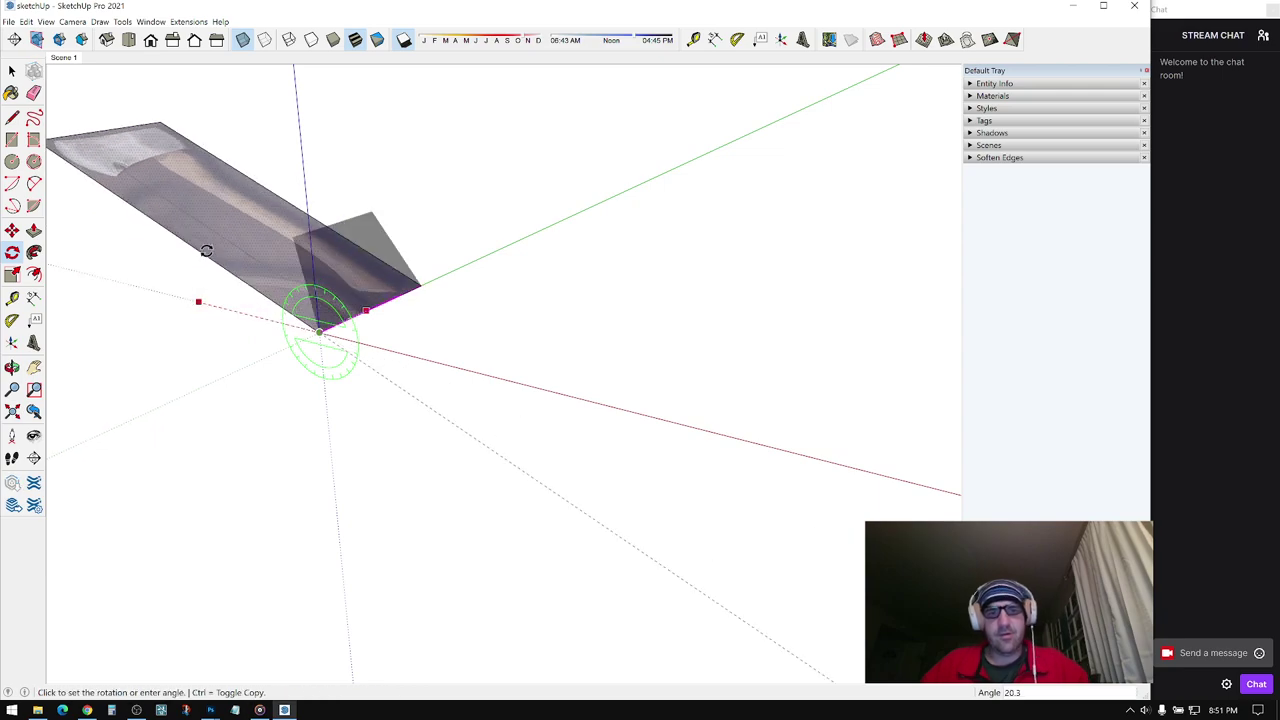
{"action": "type", "text": "90"}
{"action": "key", "text": "Return"}
{"action": "middle_click_drag", "start_coordinate": [375, 305], "coordinate": [340, 77]}
{"action": "key", "text": "space"}
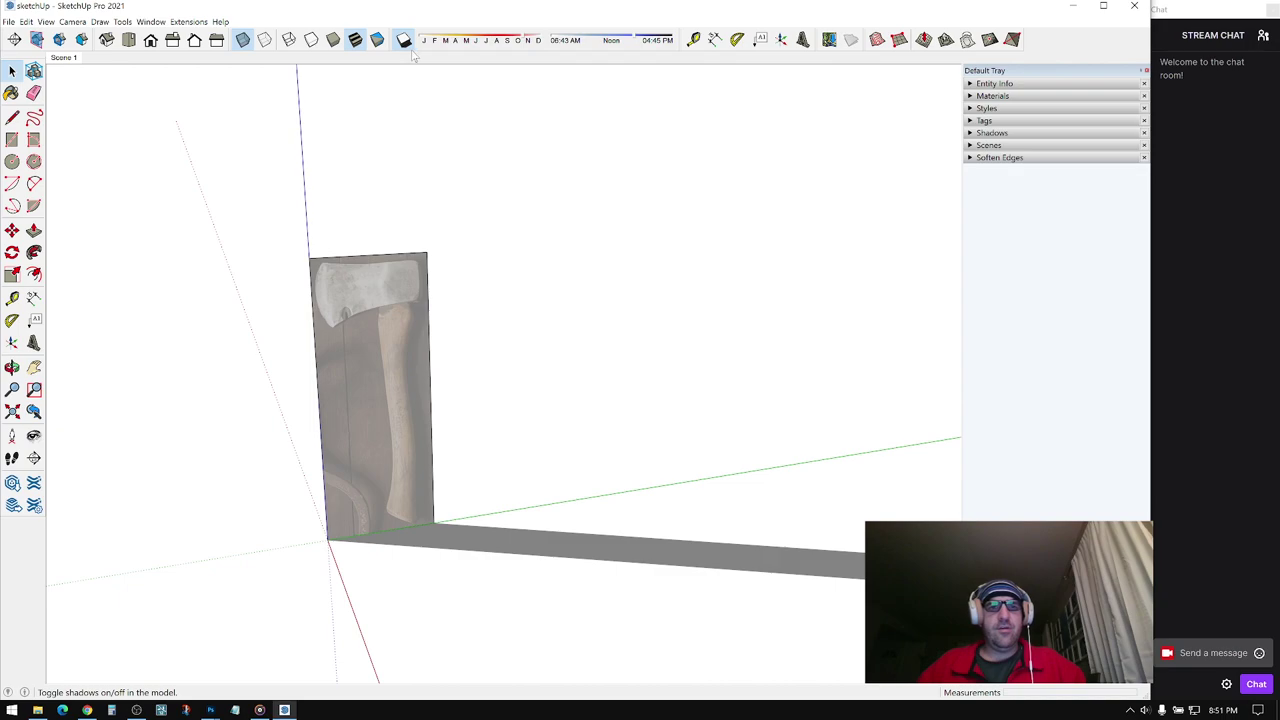
{"action": "left_click", "coordinate": [404, 40]}
- Move the upright face down so its side midpoint is level with the origin, and shift it sideways to bring the handle onto the blue axis
{"action": "middle_click_drag", "start_coordinate": [401, 186], "coordinate": [486, 397]}
{"action": "key", "text": "m"}
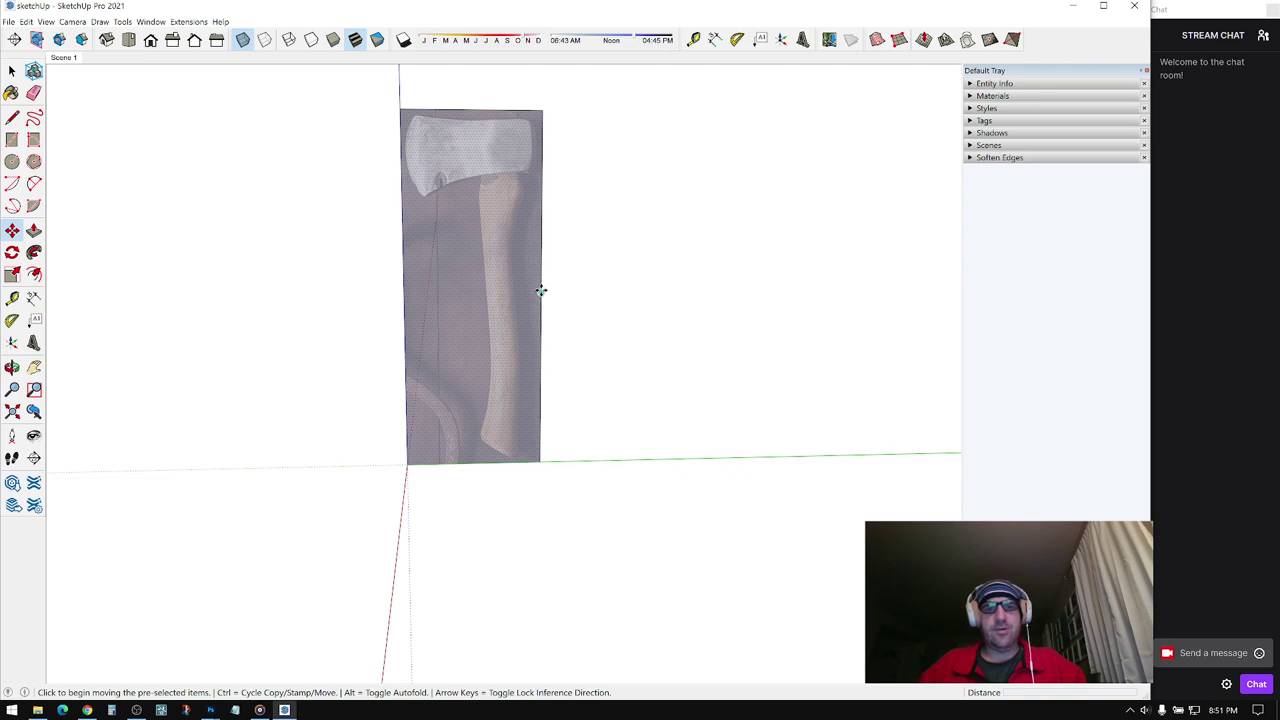
{"action": "left_click", "coordinate": [541, 286]}
{"action": "left_click", "coordinate": [410, 466]}
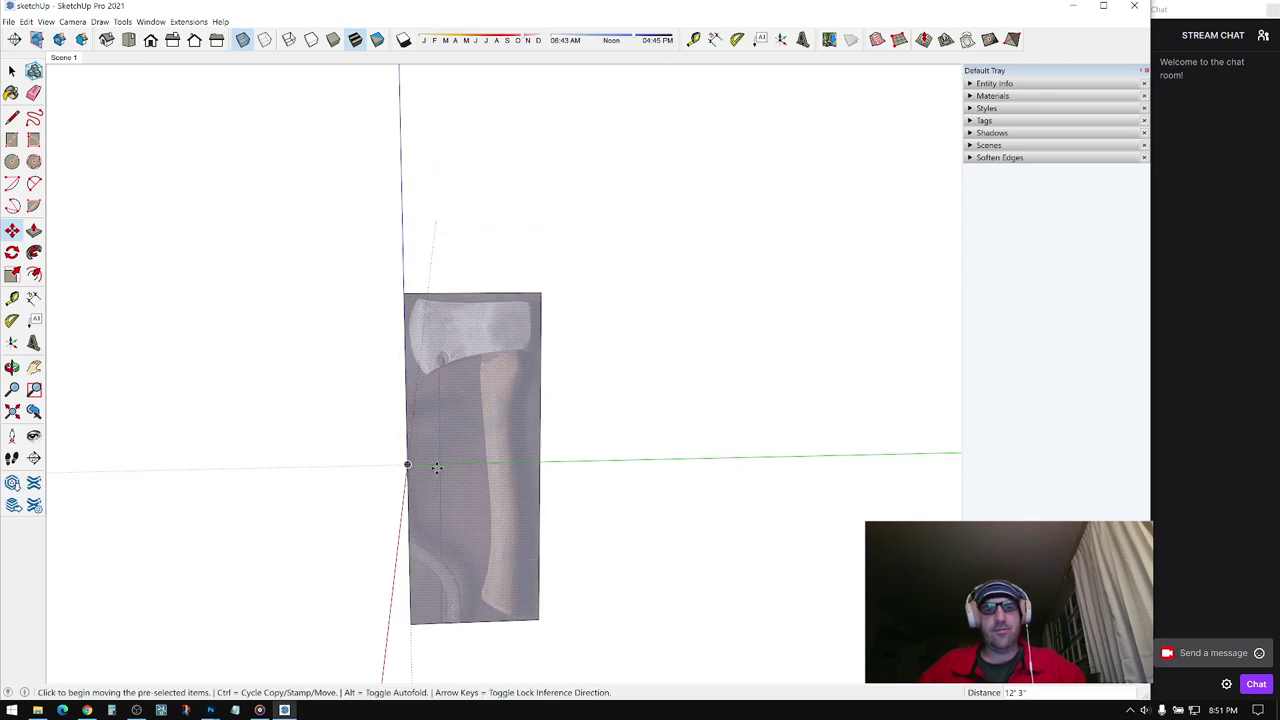
{"action": "left_click", "coordinate": [473, 622]}
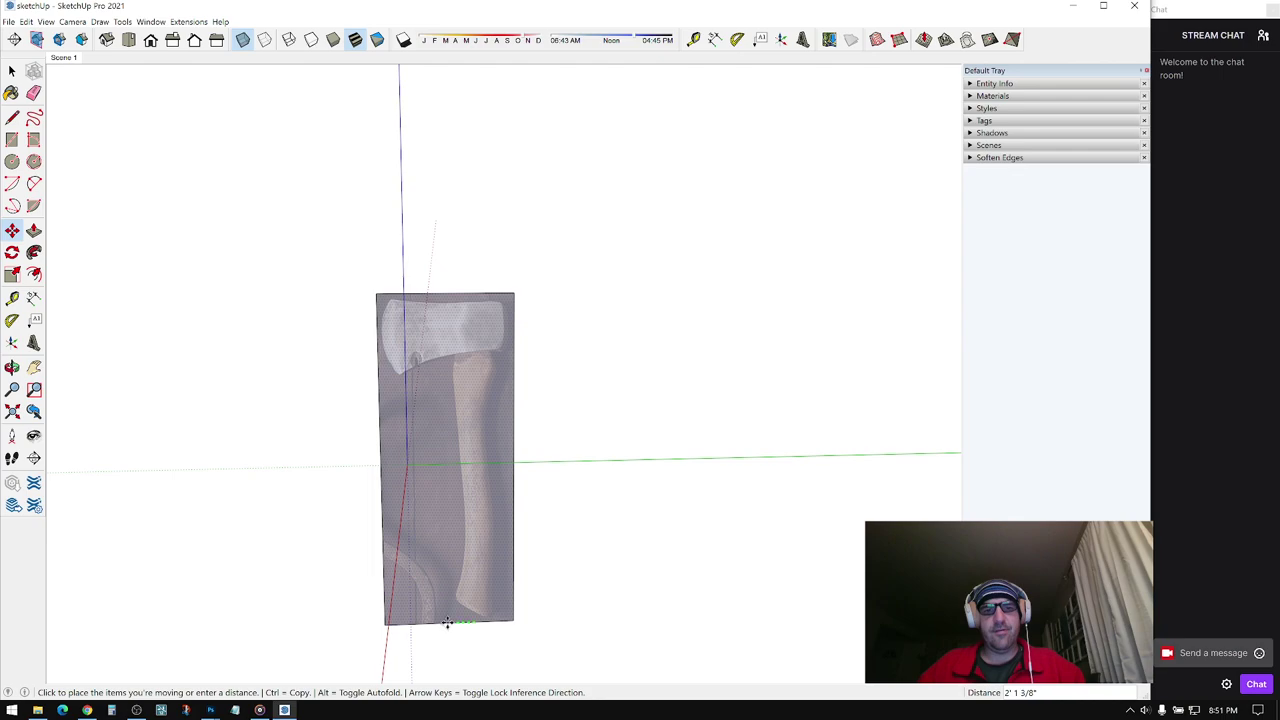
{"action": "left_click", "coordinate": [398, 493]}
{"action": "key", "text": "space"}
- Raise the face about 3' 7" along the blue axis and adjust it along the green axis to align the handle with the origin
{"action": "middle_click_drag", "start_coordinate": [437, 446], "coordinate": [453, 485]}
{"action": "key", "text": "m"}
{"action": "left_click", "coordinate": [471, 470]}
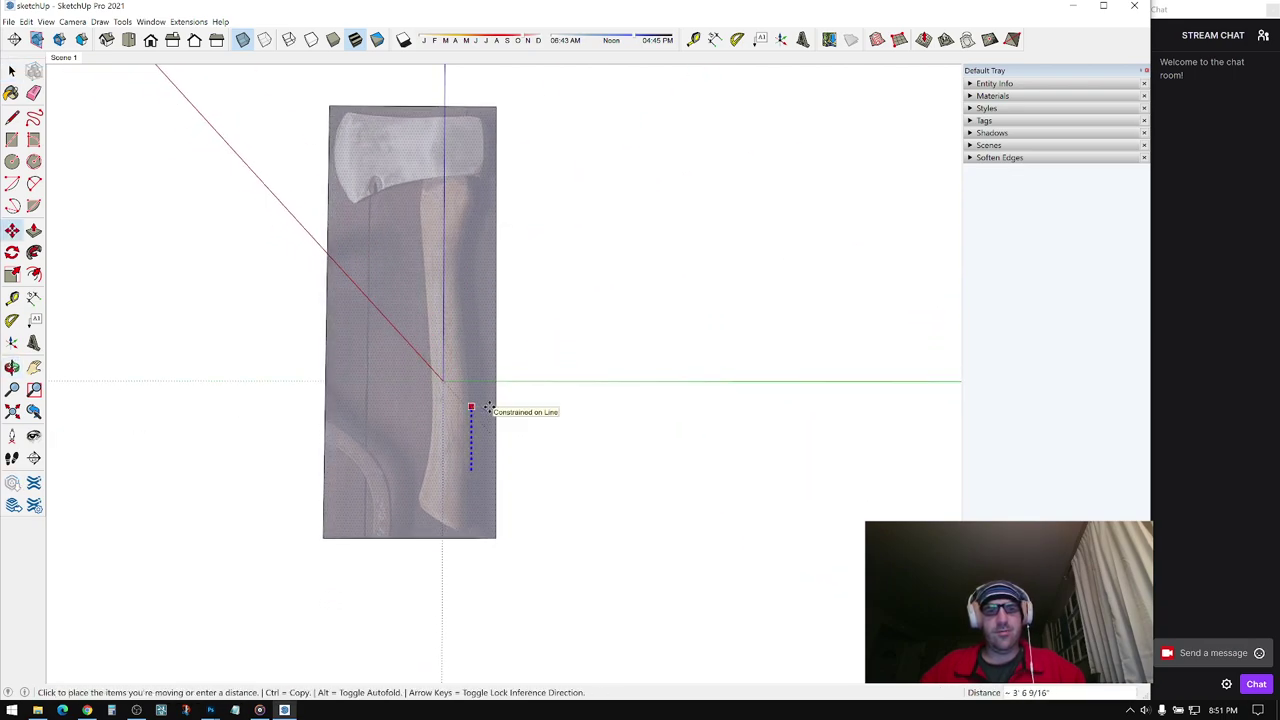
{"action": "left_click", "coordinate": [471, 406]}
{"action": "middle_click_drag", "start_coordinate": [471, 406], "coordinate": [465, 465]}
{"action": "left_click", "coordinate": [465, 467]}
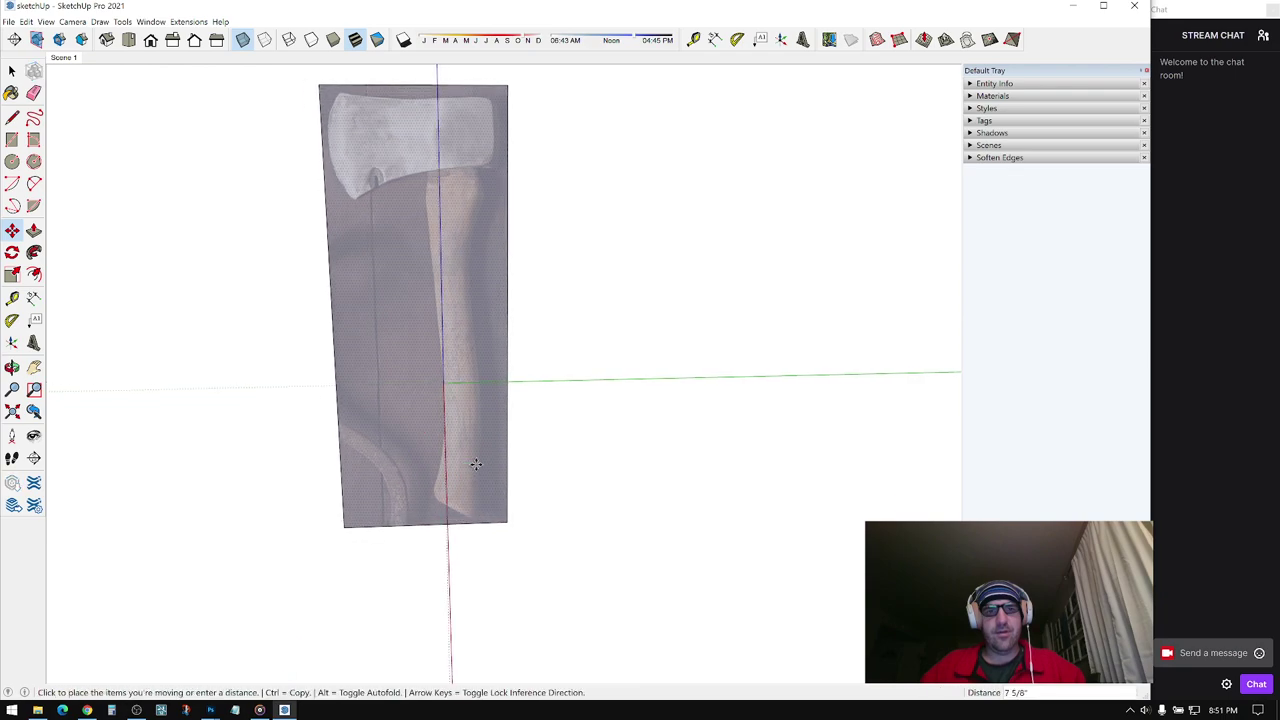
{"action": "left_click", "coordinate": [461, 541]}
{"action": "key", "text": "space"}
{"action": "middle_click_drag", "start_coordinate": [434, 491], "coordinate": [540, 437]}
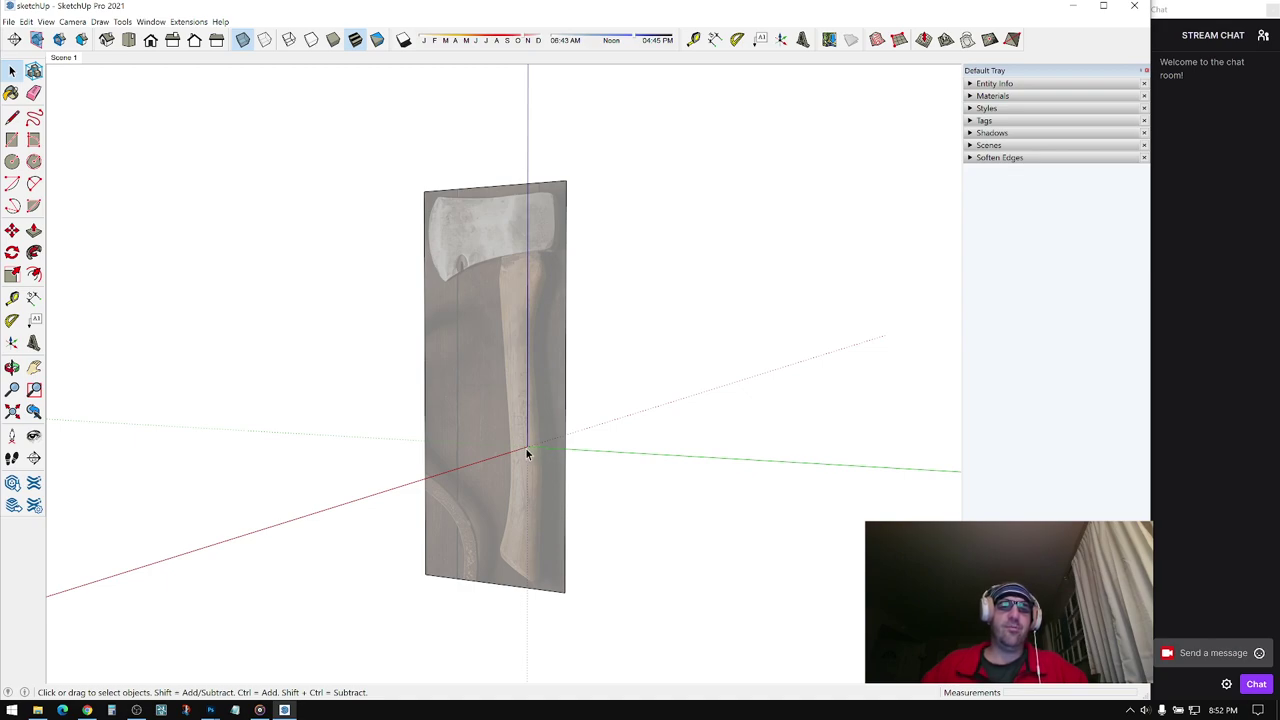
{"action": "middle_click_drag", "start_coordinate": [527, 447], "coordinate": [706, 488]}
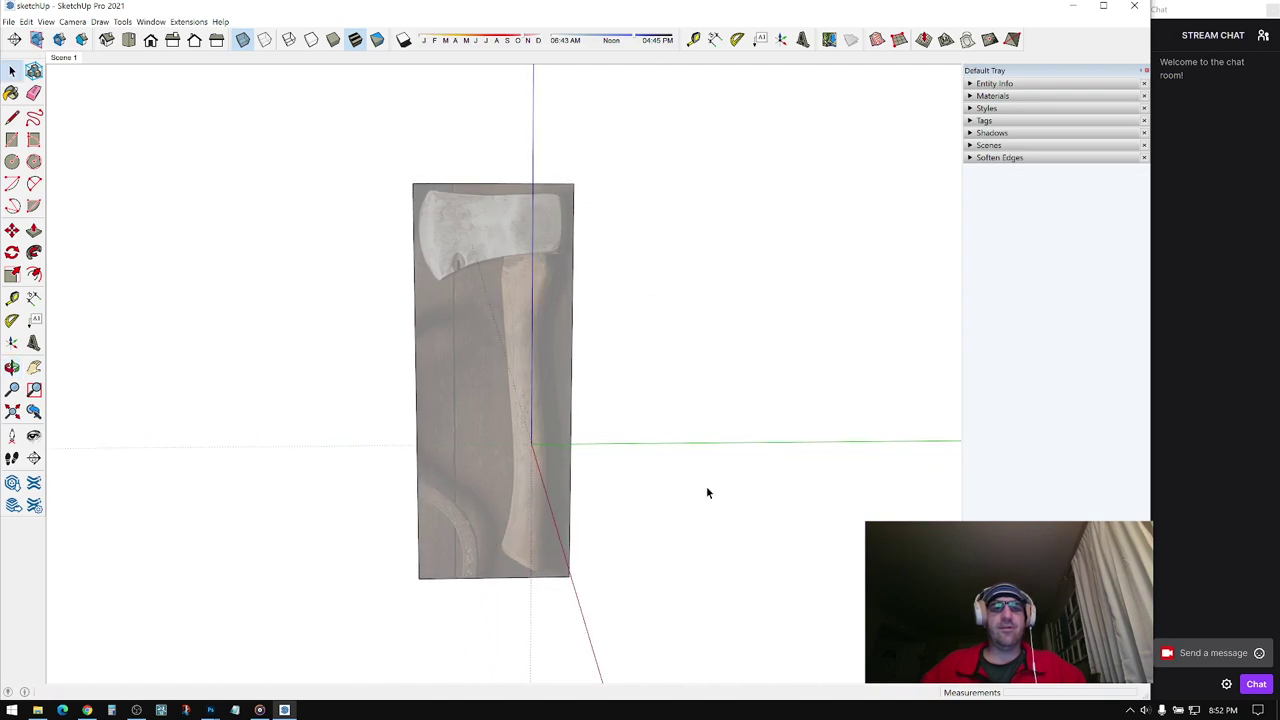
{"action": "middle_click_drag", "start_coordinate": [544, 430], "coordinate": [545, 477]}
{"action": "scroll", "coordinate": [540, 440], "scroll_direction": "up", "scroll_amount": 5}
{"action": "key", "text": "m"}
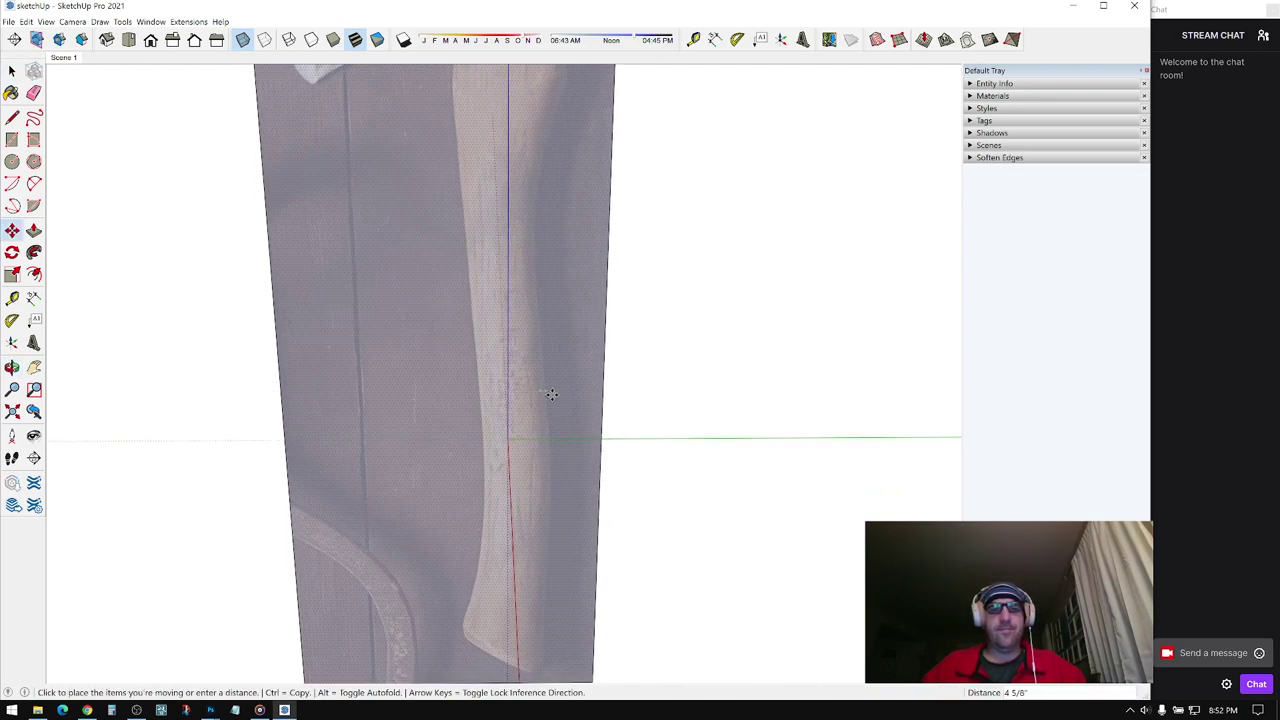
{"action": "key", "text": "space"}
{"action": "scroll", "coordinate": [557, 330], "scroll_direction": "down", "scroll_amount": 5}
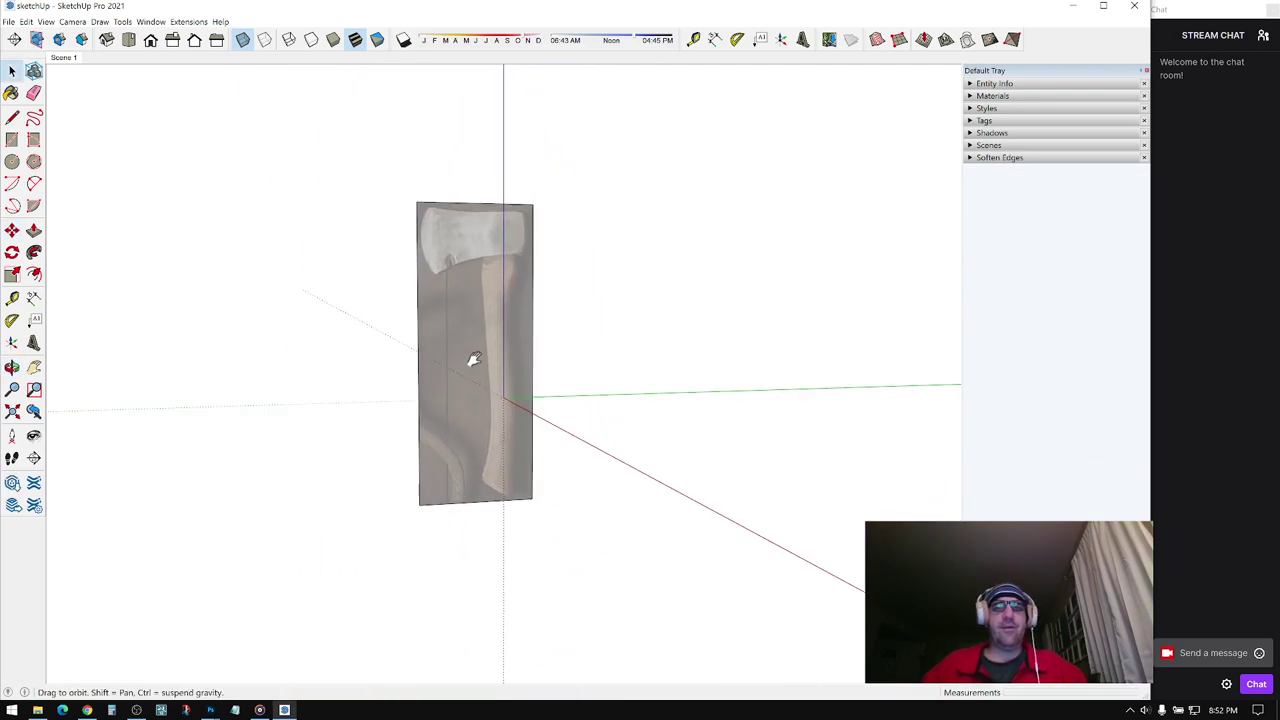
- Group the hatchet face together with its border edges
{"action": "scroll", "coordinate": [478, 337], "scroll_direction": "up", "scroll_amount": 2}
{"action": "left_click", "coordinate": [469, 306]}
{"action": "scroll", "coordinate": [447, 172], "scroll_direction": "down", "scroll_amount": 1}
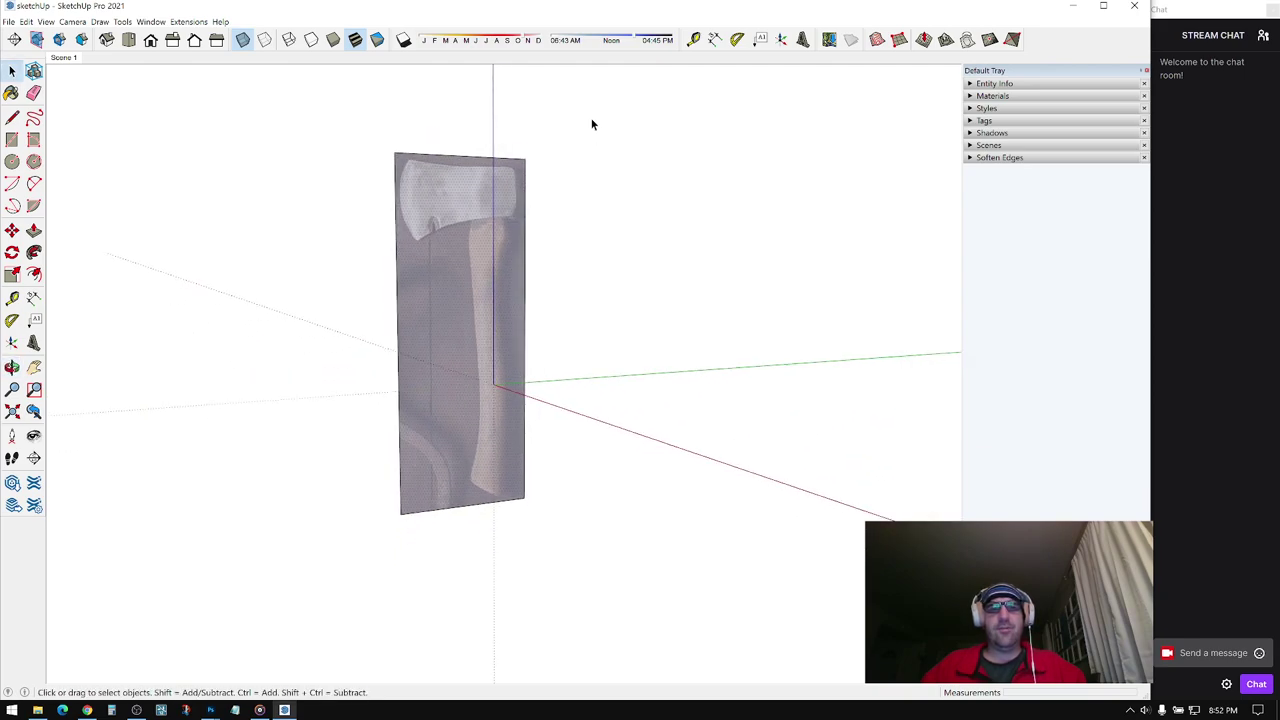
{"action": "left_click_drag", "start_coordinate": [596, 109], "coordinate": [344, 578]}
{"action": "right_click", "coordinate": [445, 231]}
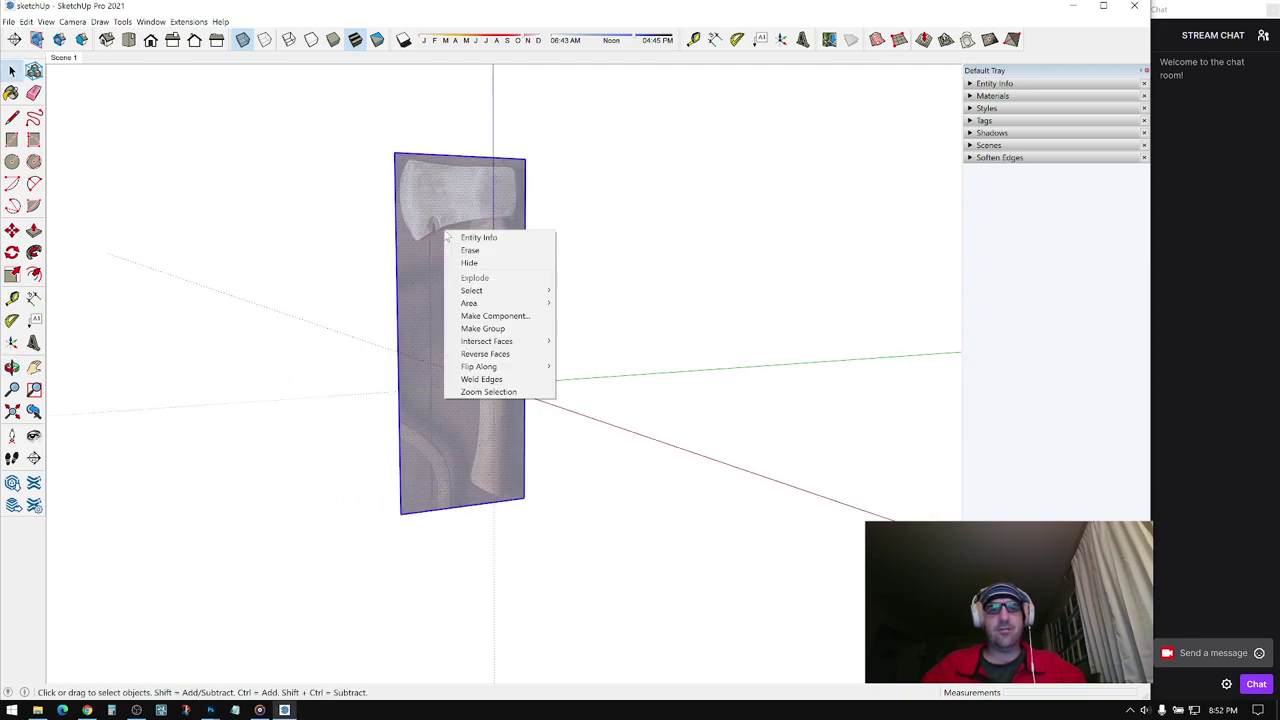
{"action": "left_click", "coordinate": [484, 329]}
{"action": "key", "text": "Escape"}
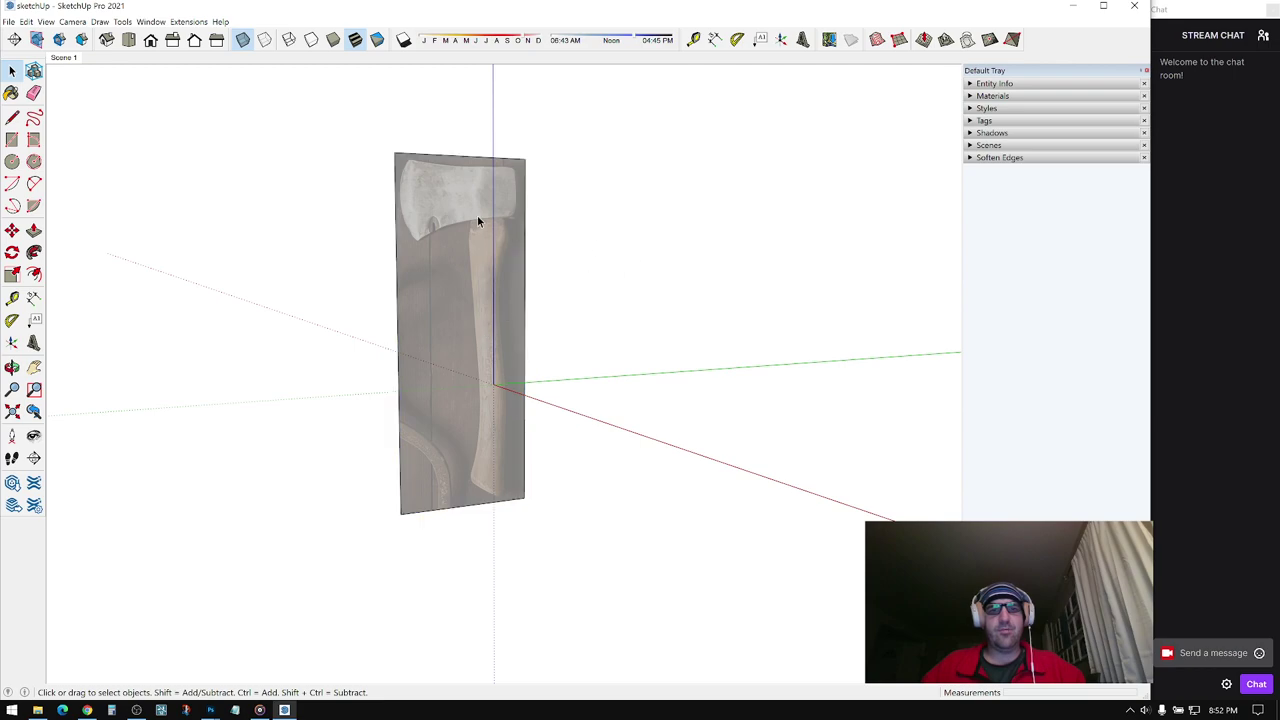
- Examine the grouped hatchet image from several angles and open the group to check where its own axes sit
{"action": "middle_click_drag", "start_coordinate": [477, 215], "coordinate": [442, 334]}
{"action": "left_click", "coordinate": [467, 218]}
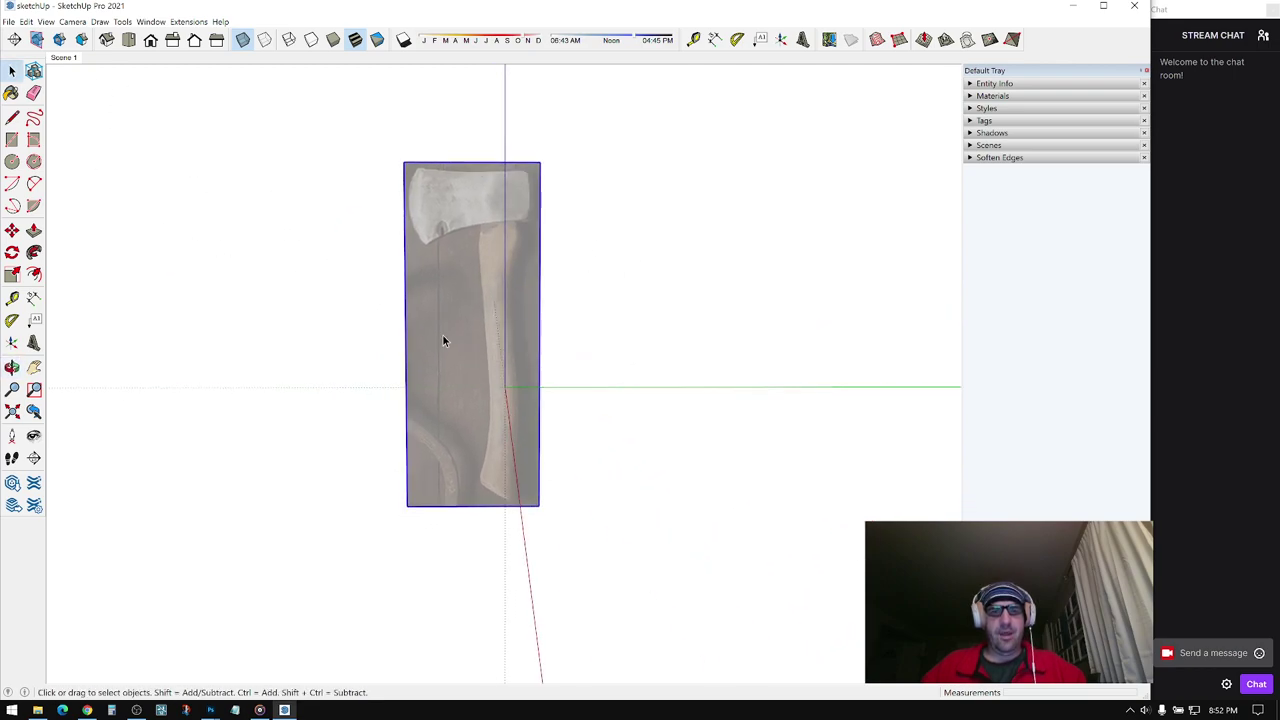
{"action": "middle_click_drag", "start_coordinate": [498, 476], "coordinate": [511, 492]}
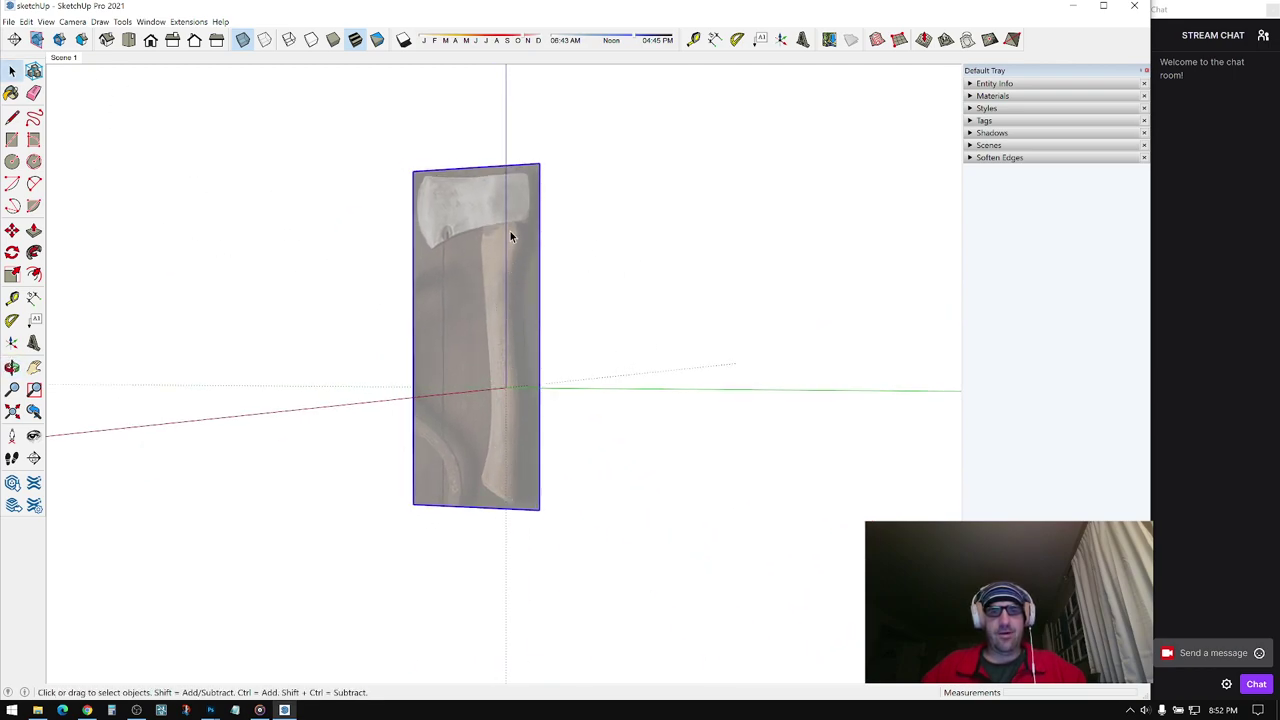
{"action": "middle_click_drag", "start_coordinate": [512, 185], "coordinate": [538, 255]}
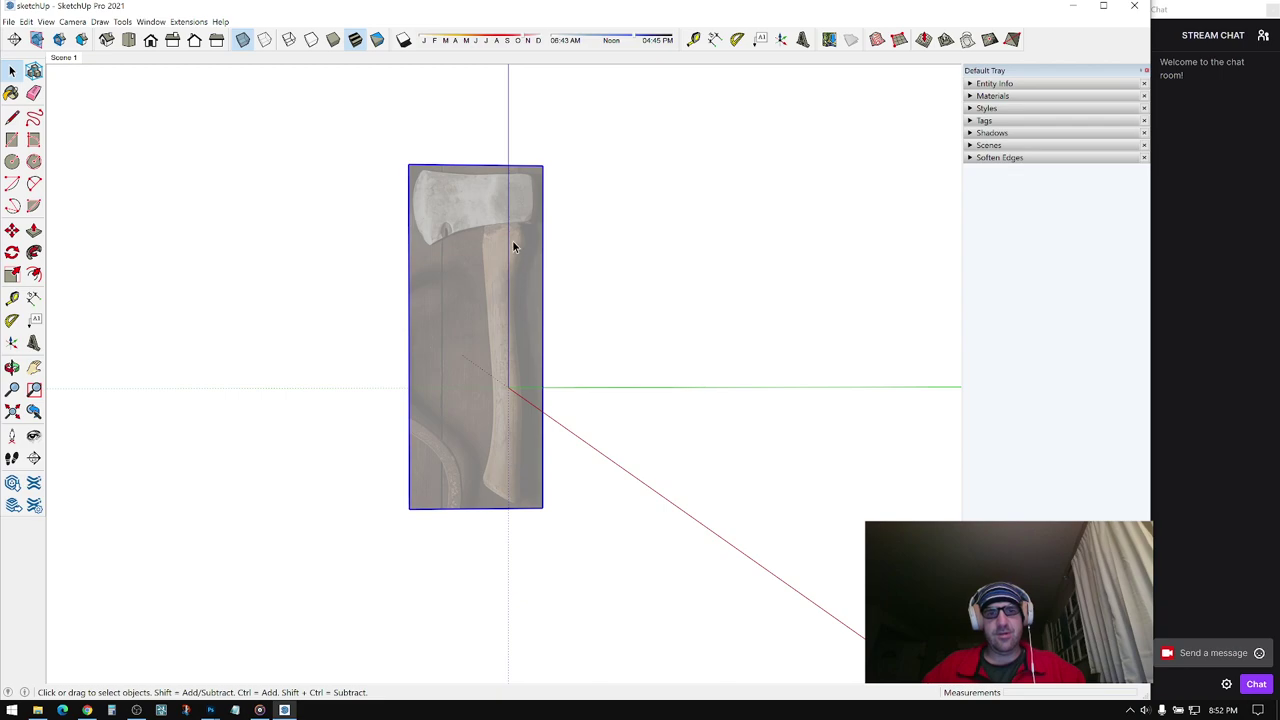
{"action": "middle_click_drag", "start_coordinate": [518, 204], "coordinate": [513, 510]}
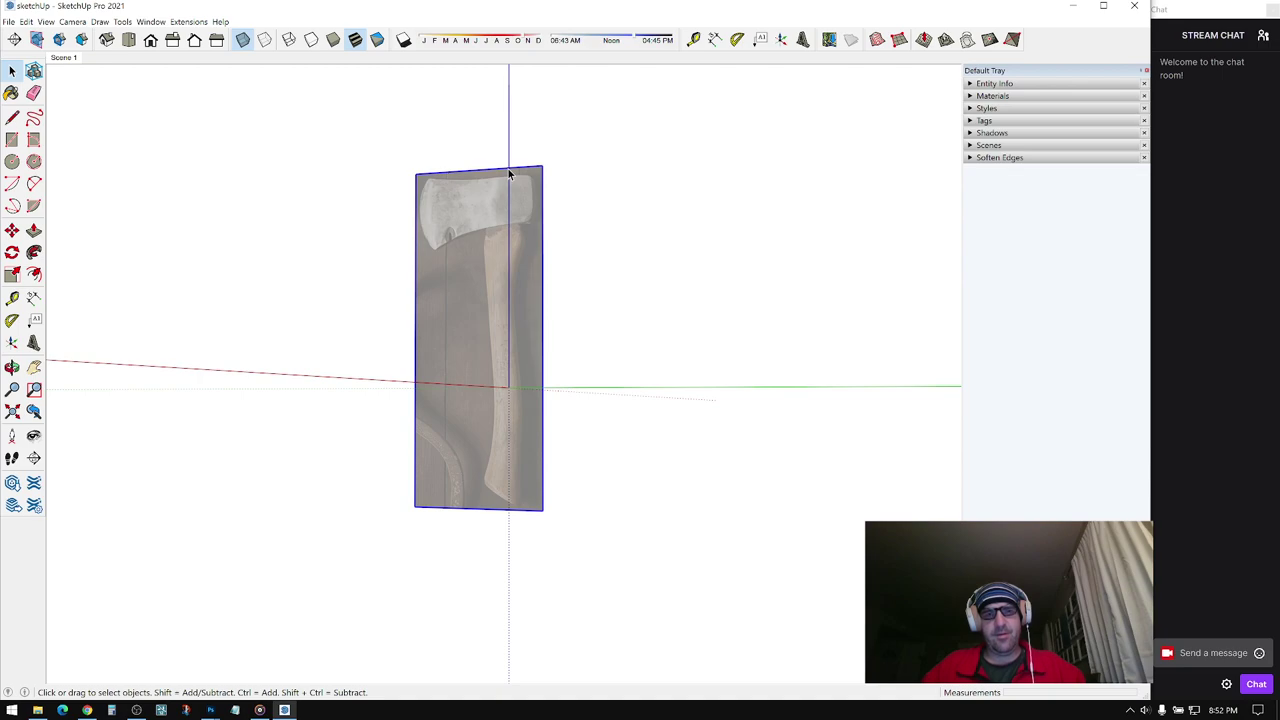
{"action": "middle_click_drag", "start_coordinate": [508, 177], "coordinate": [570, 344]}
{"action": "double_click", "coordinate": [519, 258]}
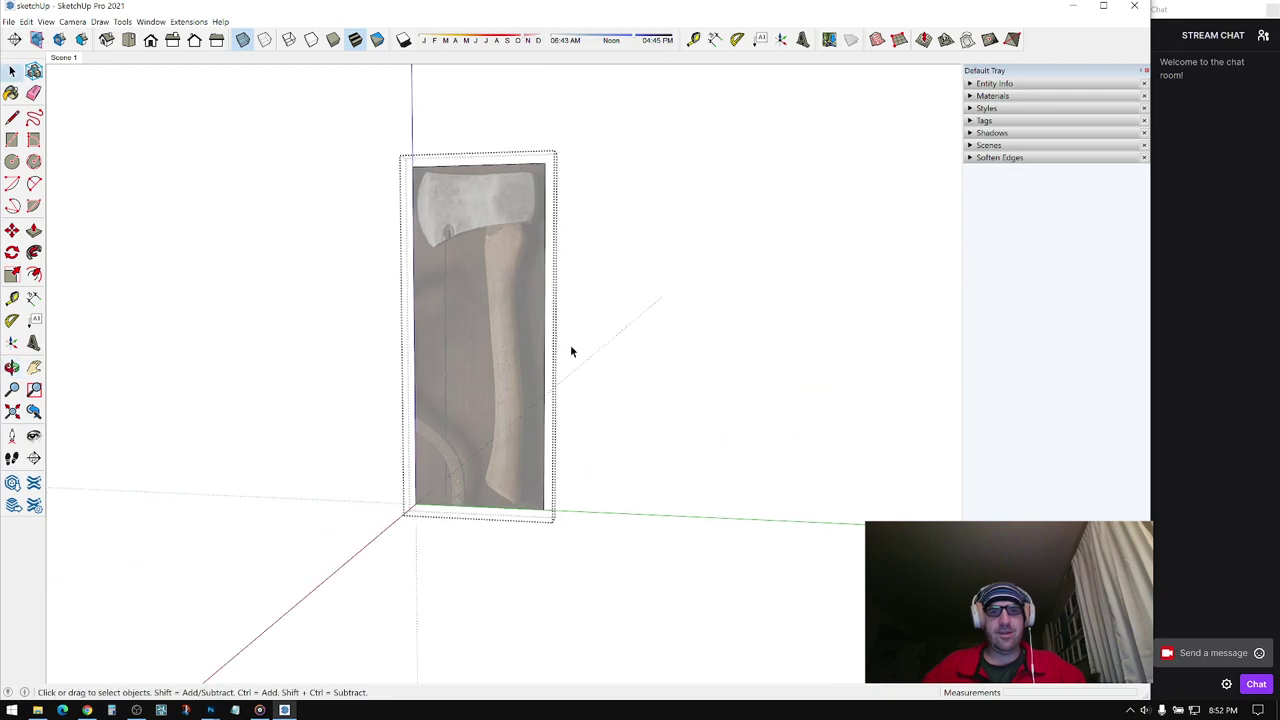
{"action": "middle_click_drag", "start_coordinate": [588, 186], "coordinate": [676, 271]}
{"action": "left_click", "coordinate": [623, 218]}
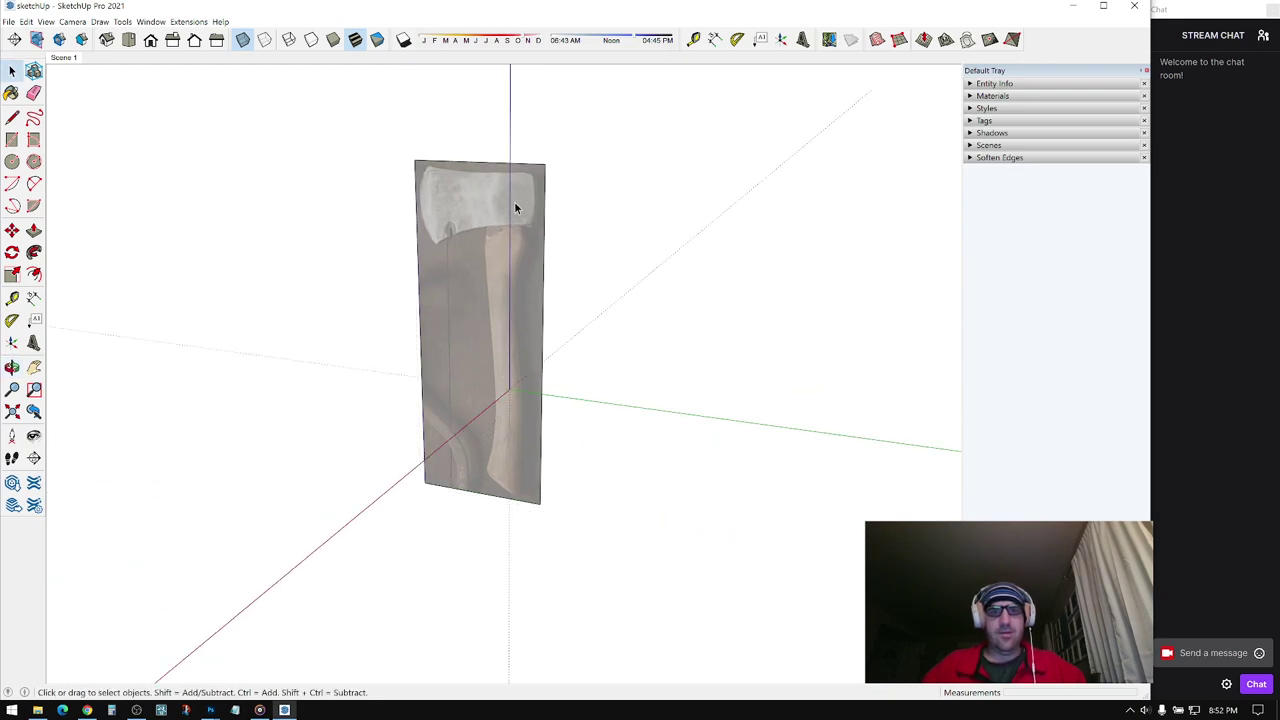
{"action": "left_click", "coordinate": [489, 201]}
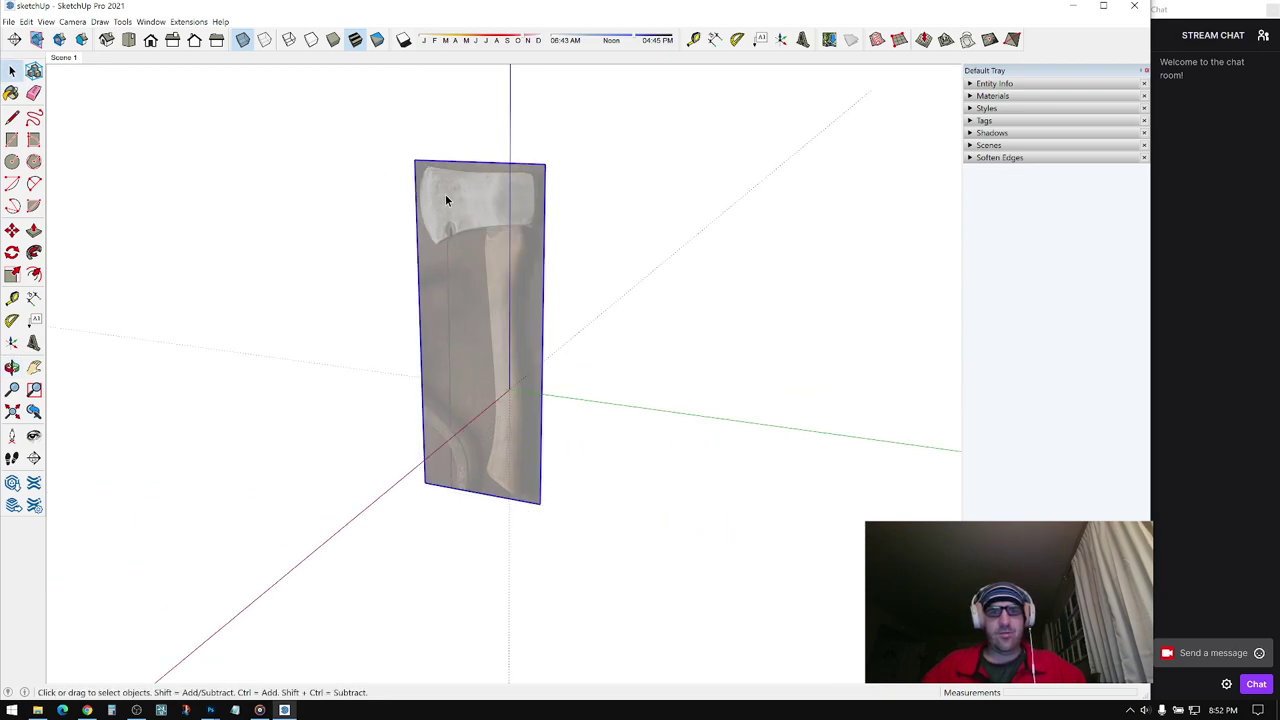
{"action": "middle_click_drag", "start_coordinate": [449, 203], "coordinate": [446, 214]}
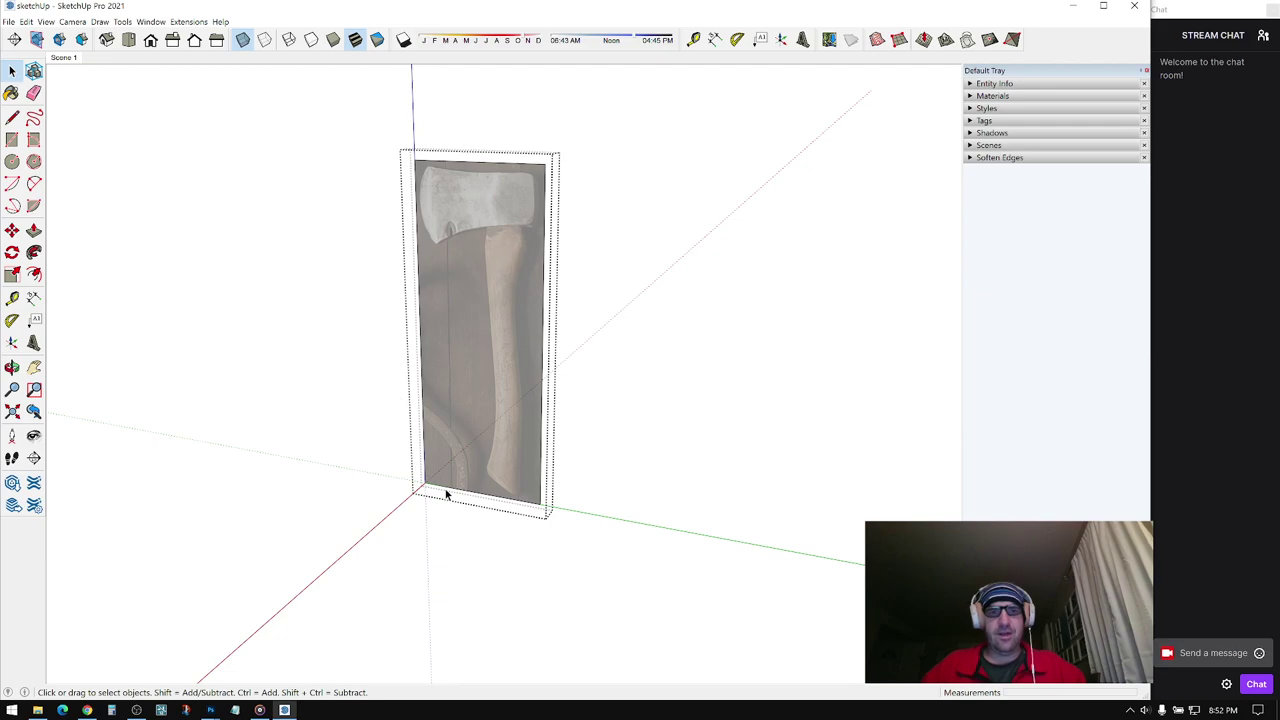
- Measure the full height of the opened hatchet group's side edge and resize the group so that height becomes 12.5
{"action": "middle_click_drag", "start_coordinate": [530, 155], "coordinate": [687, 77]}
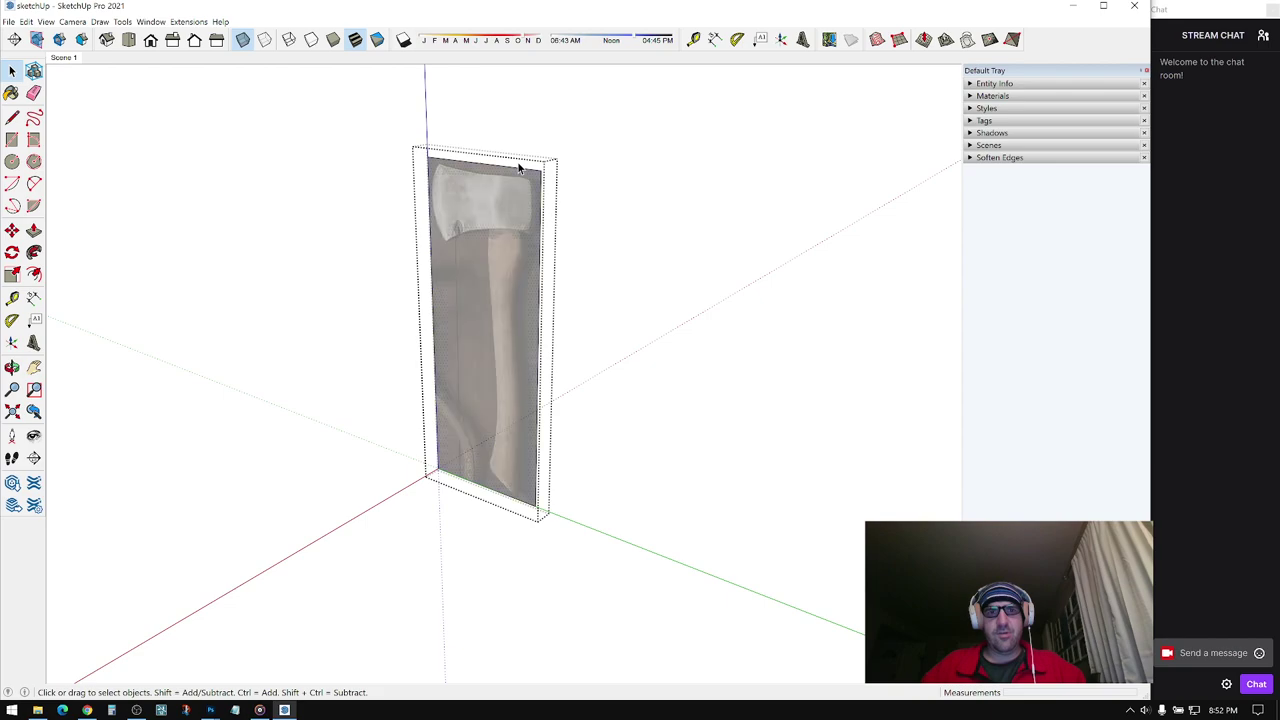
{"action": "left_click", "coordinate": [693, 40]}
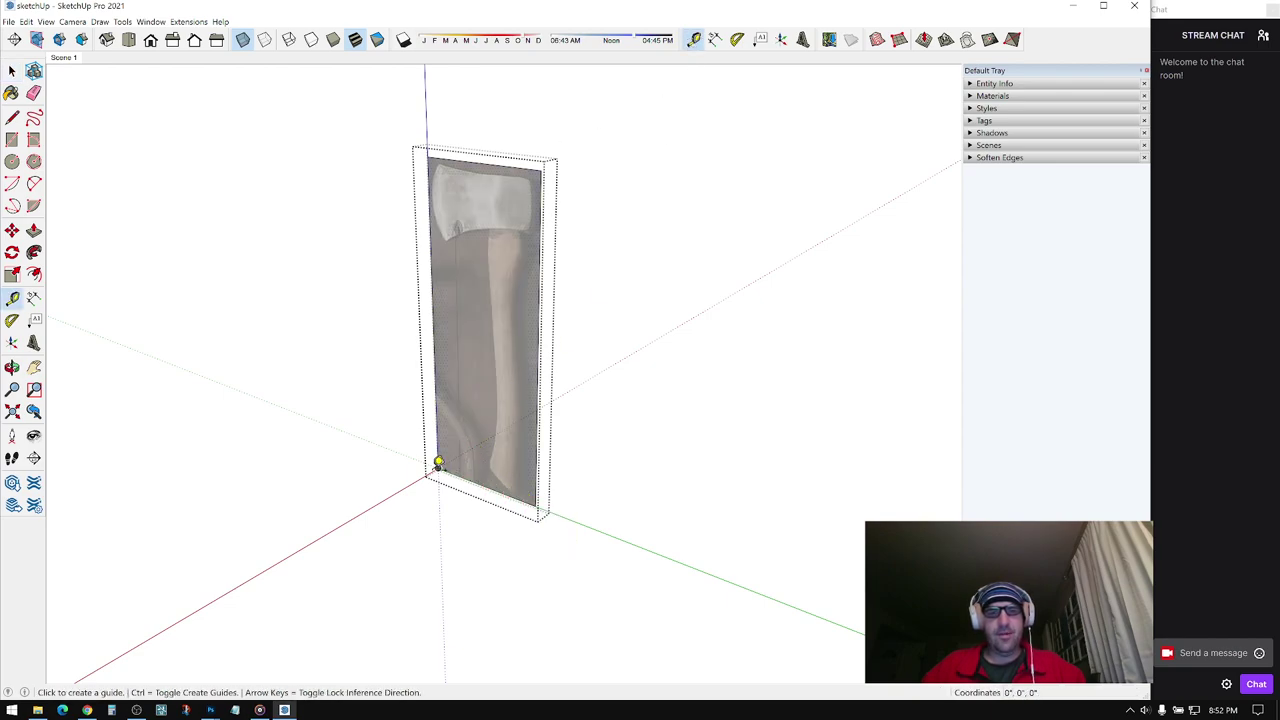
{"action": "left_click", "coordinate": [438, 468]}
{"action": "left_click", "coordinate": [435, 148]}
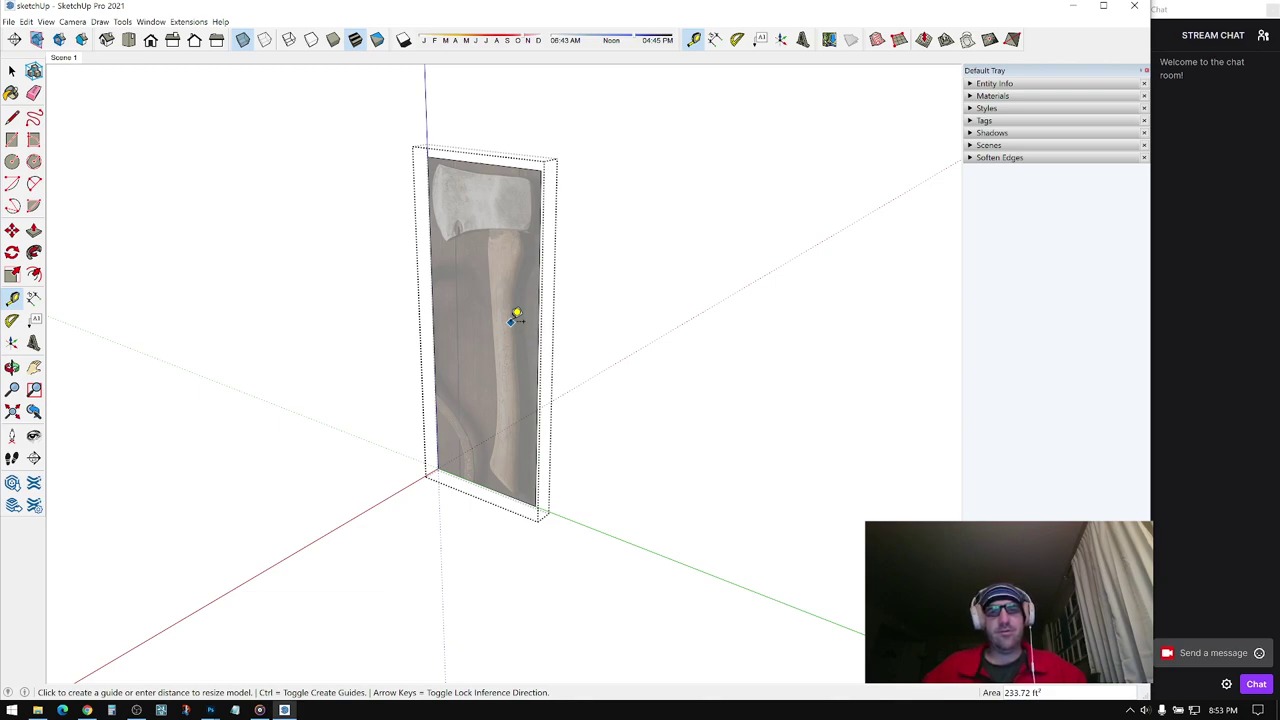
{"action": "left_click", "coordinate": [440, 466]}
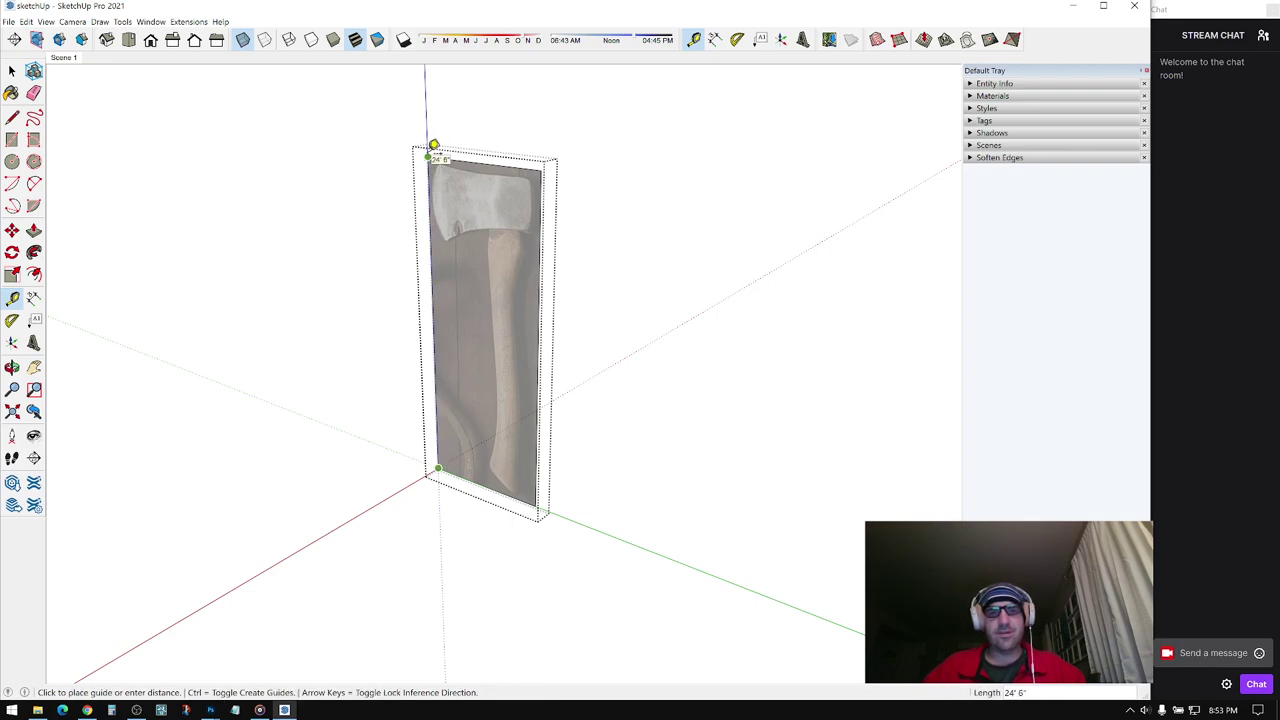
{"action": "left_click", "coordinate": [433, 145]}
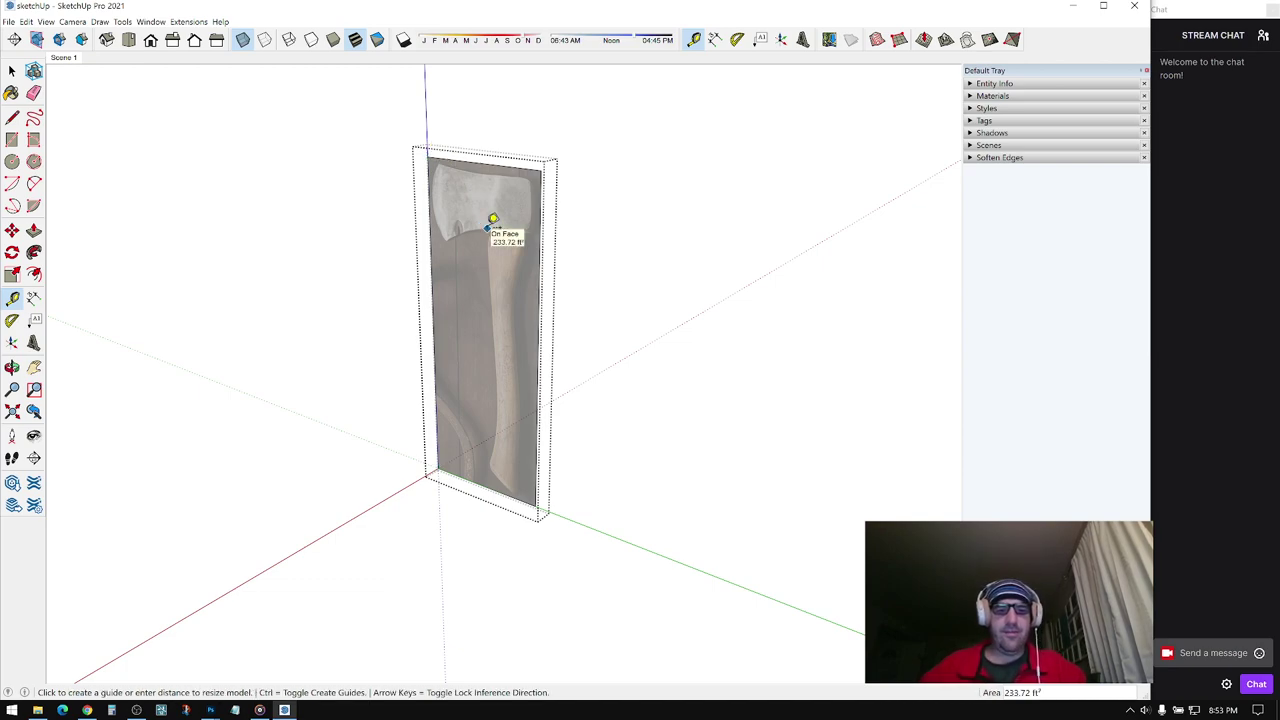
{"action": "type", "text": "12."}
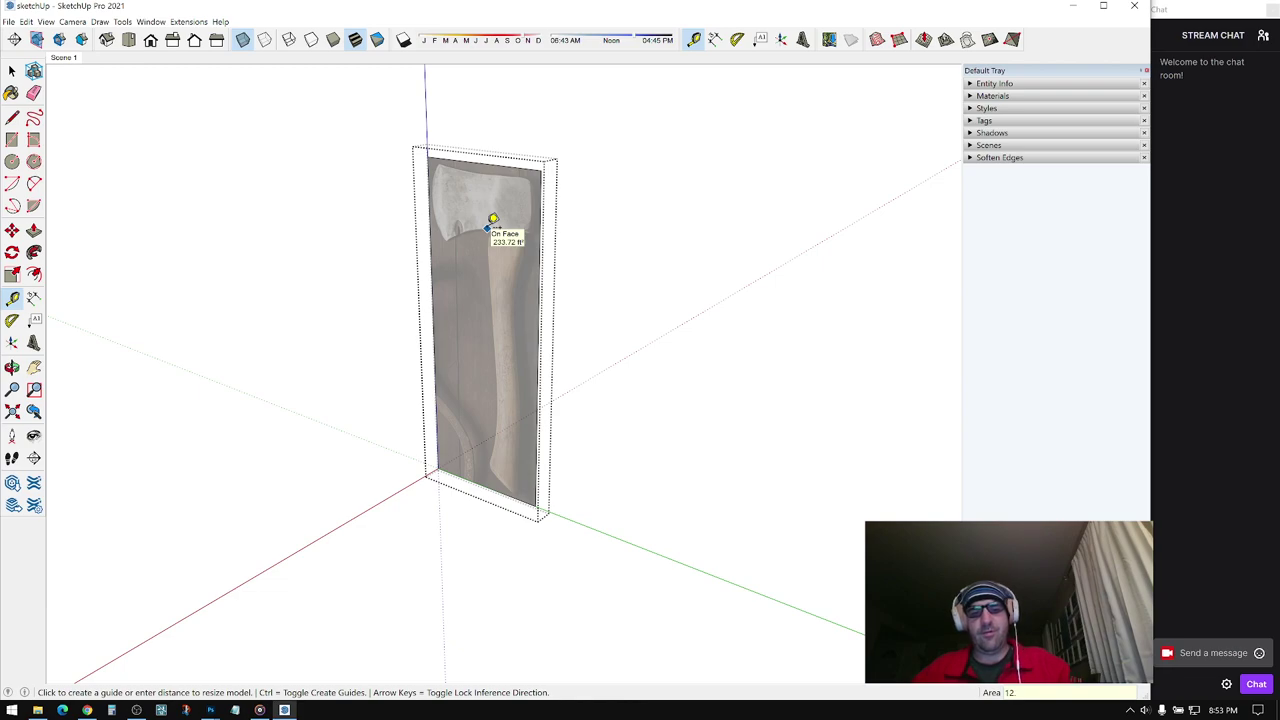
{"action": "type", "text": "5"}
{"action": "key", "text": "Return"}
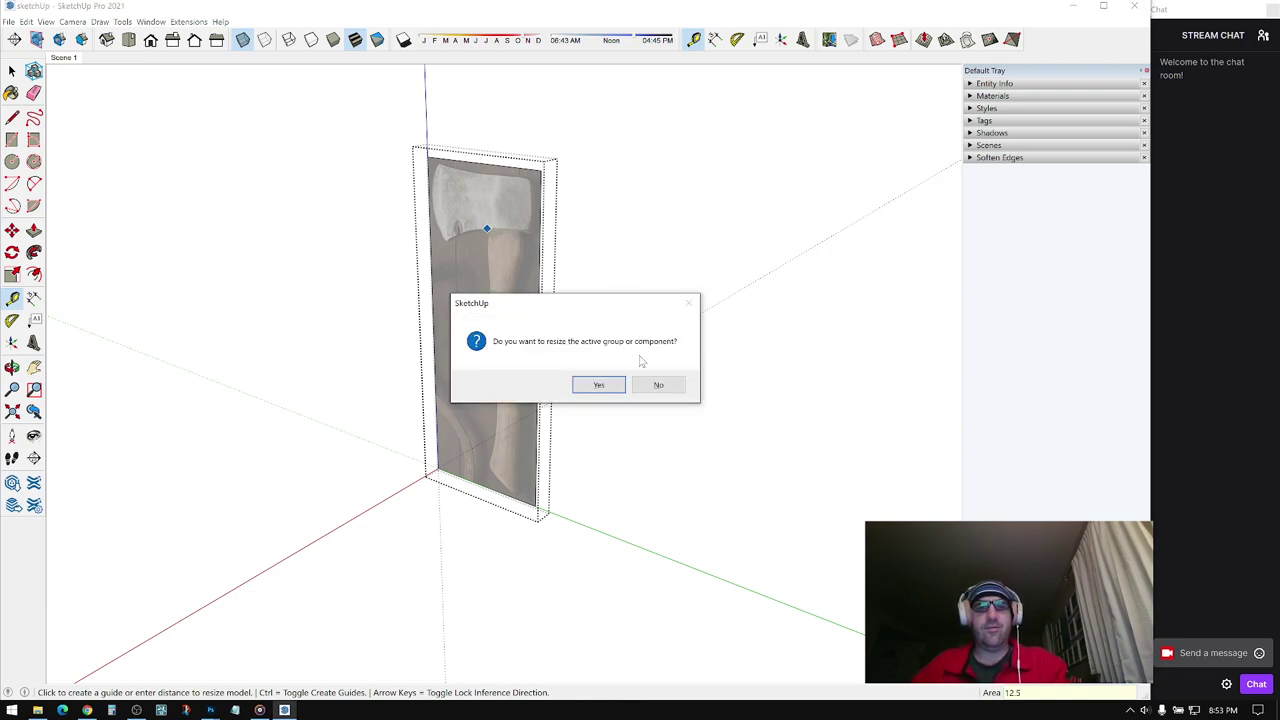
{"action": "left_click", "coordinate": [603, 388]}
- Move the resized hatchet group by its lower corner to the origin
{"action": "mouse_move", "coordinate": [471, 440]}
{"action": "middle_mouse_down"}
{"action": "mouse_move", "coordinate": [474, 468]}
{"action": "mouse_move", "coordinate": [551, 413]}
{"action": "mouse_move", "coordinate": [471, 420]}
{"action": "middle_mouse_up"}
{"action": "key", "text": "space"}
{"action": "left_click", "coordinate": [474, 468]}
{"action": "scroll", "coordinate": [543, 382], "scroll_direction": "up", "scroll_amount": 2}
{"action": "left_click", "coordinate": [509, 406]}
{"action": "scroll", "coordinate": [509, 408], "scroll_direction": "up", "scroll_amount": 1}
{"action": "scroll", "coordinate": [466, 424], "scroll_direction": "up", "scroll_amount": 4}
{"action": "key", "text": "m"}
{"action": "left_click", "coordinate": [503, 443]}
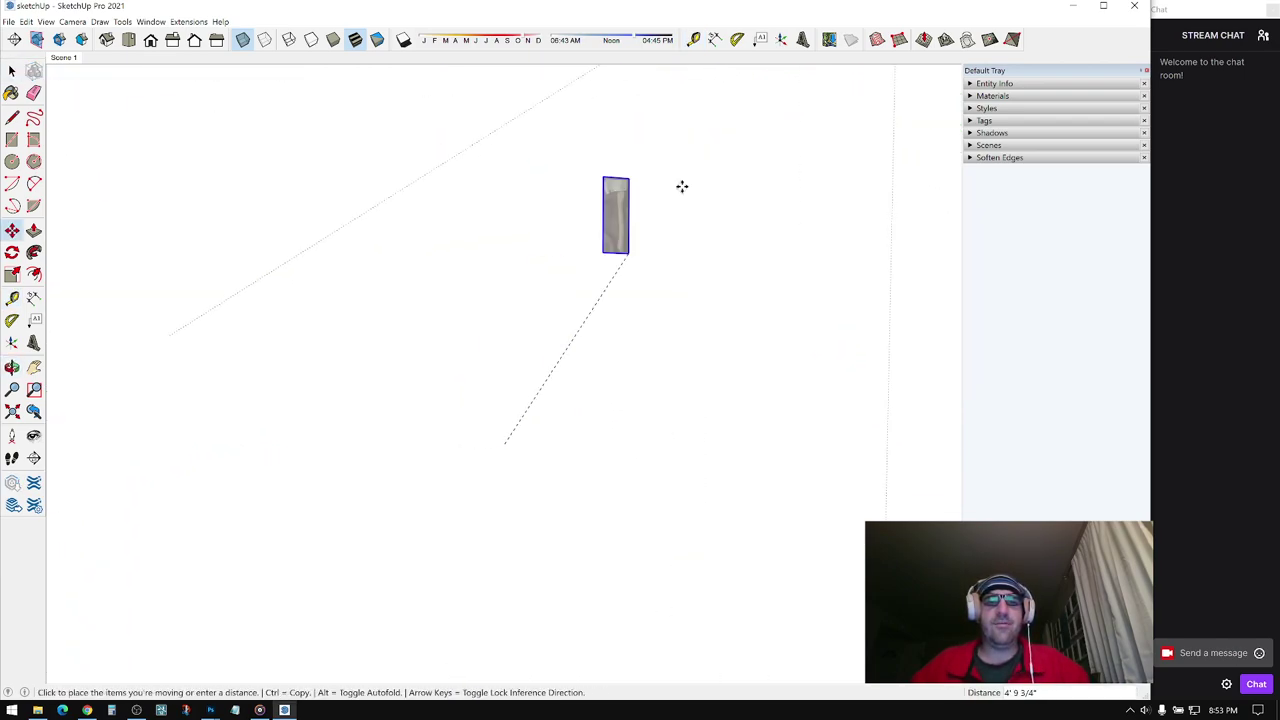
{"action": "middle_click_drag", "start_coordinate": [680, 186], "coordinate": [366, 531]}
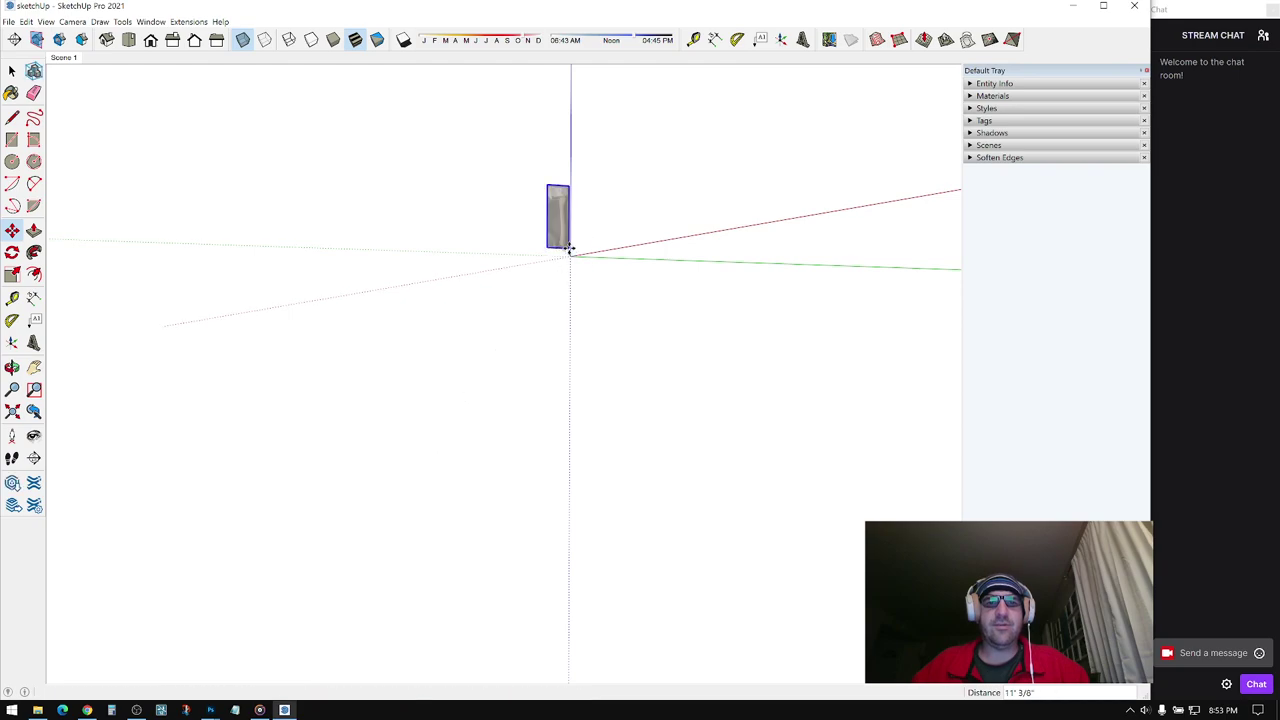
{"action": "left_click", "coordinate": [580, 250]}
- Shift the group about 1 5/16" to center the handle on the blue axis and lower it about 3 5/8" along that axis
{"action": "middle_click_drag", "start_coordinate": [586, 251], "coordinate": [500, 280]}
{"action": "left_click", "coordinate": [557, 306]}
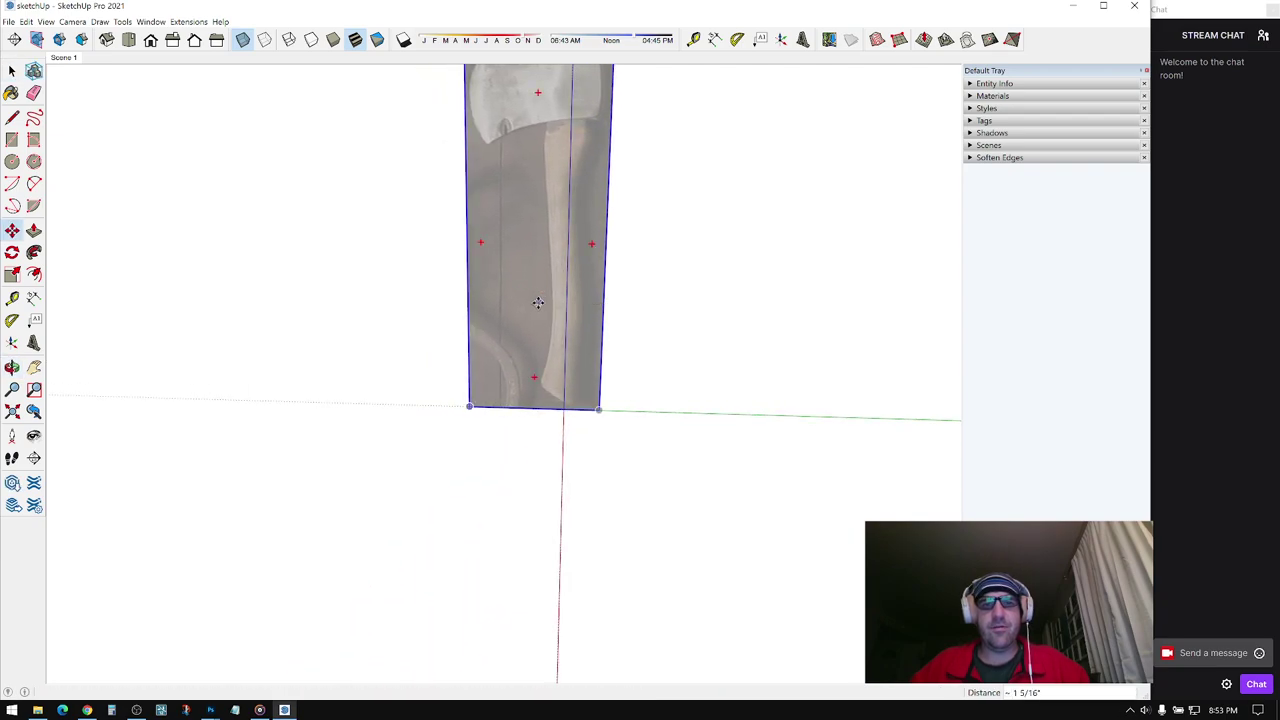
{"action": "middle_click_drag", "start_coordinate": [534, 303], "coordinate": [431, 200]}
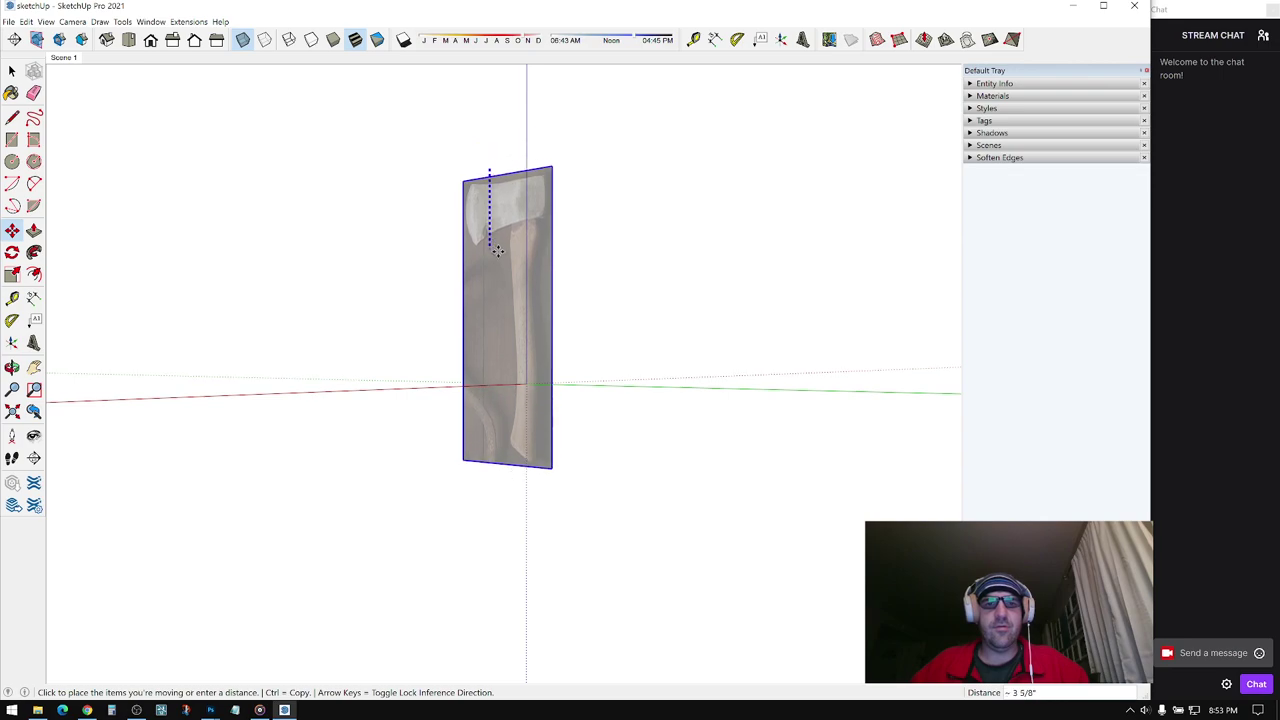
{"action": "left_click", "coordinate": [489, 250]}
{"action": "middle_click_drag", "start_coordinate": [611, 222], "coordinate": [563, 218]}
{"action": "left_click", "coordinate": [485, 289]}
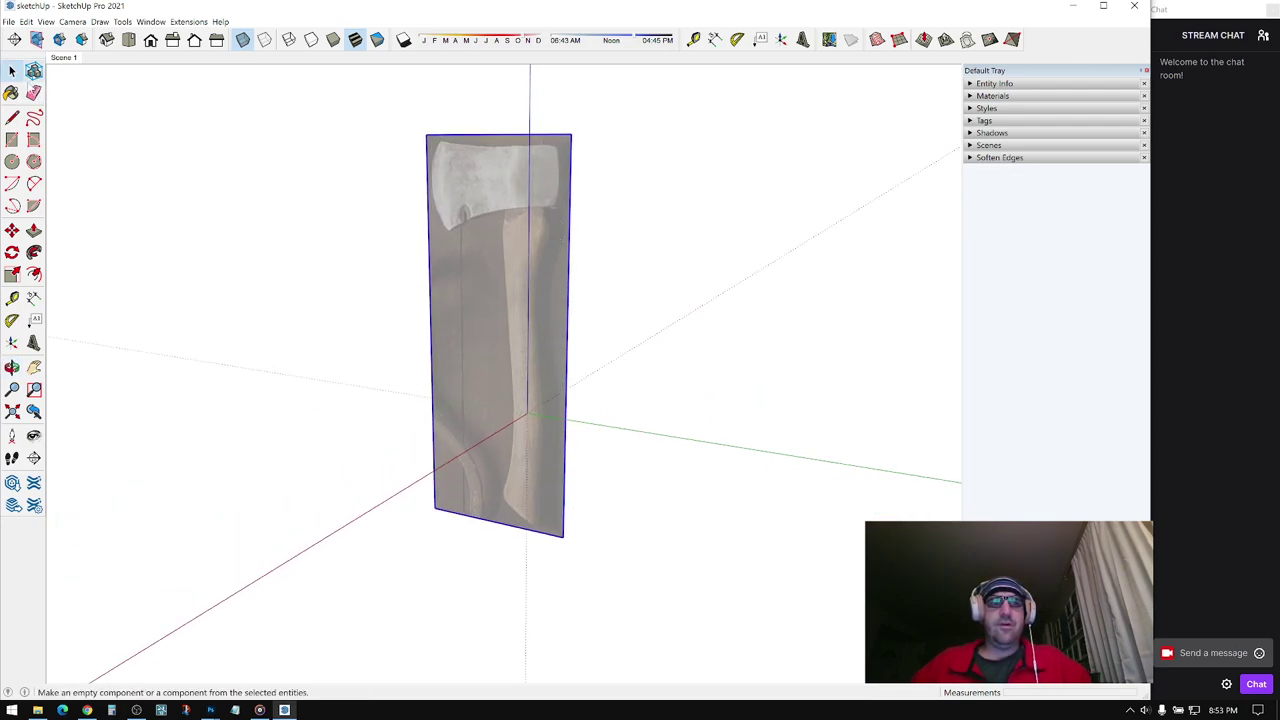
{"action": "left_click", "coordinate": [11, 117]}
{"action": "left_click", "coordinate": [496, 521]}
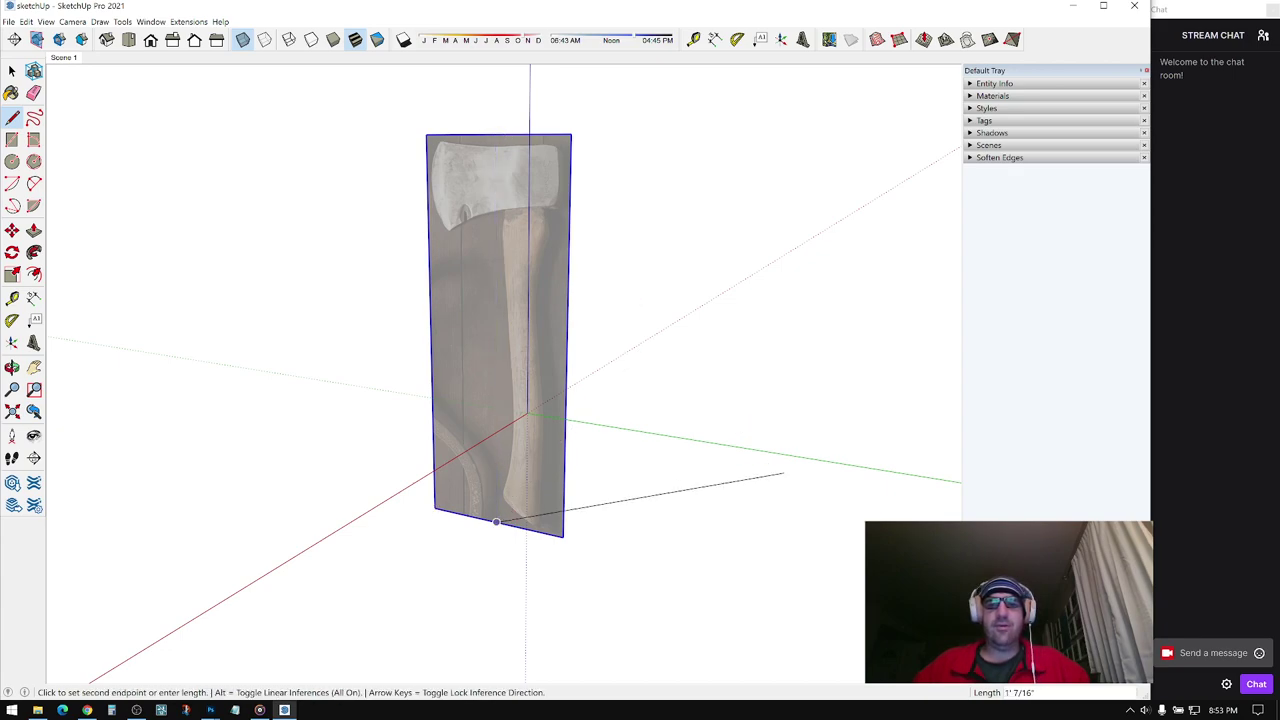
{"action": "key", "text": "space"}
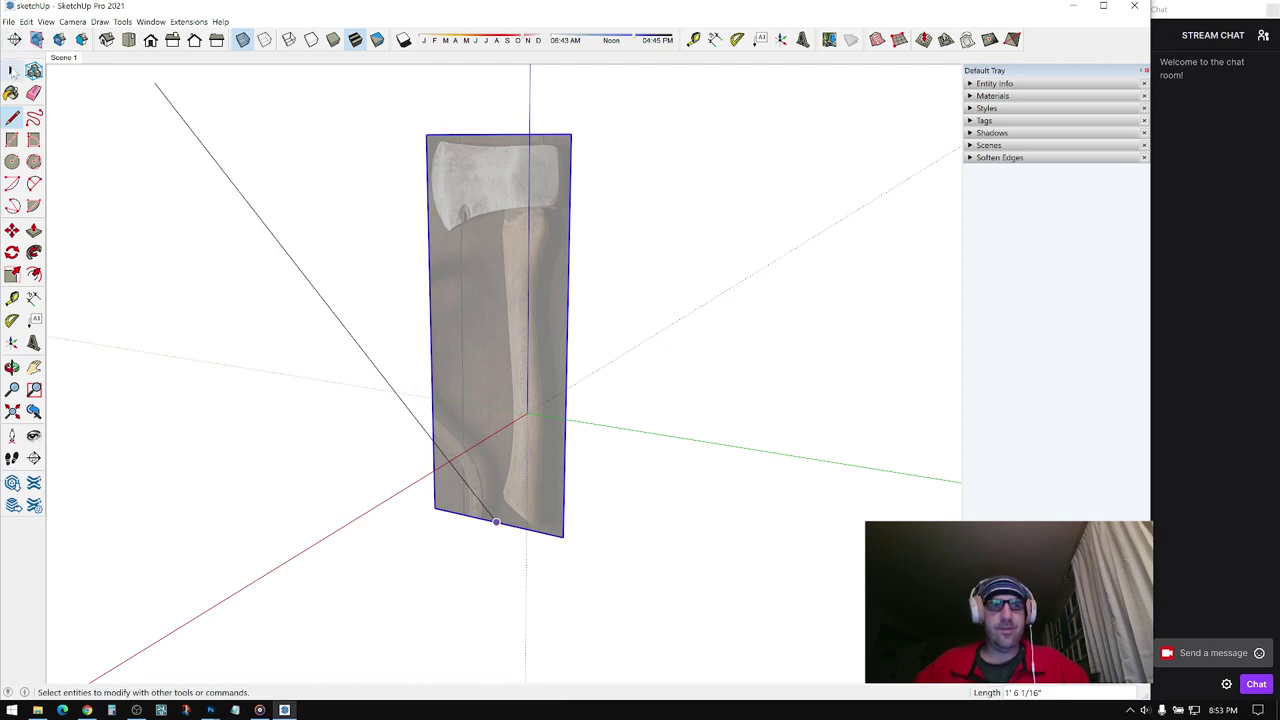
- Explode the hatchet group into a loose face and edges
{"action": "right_click", "coordinate": [499, 190]}
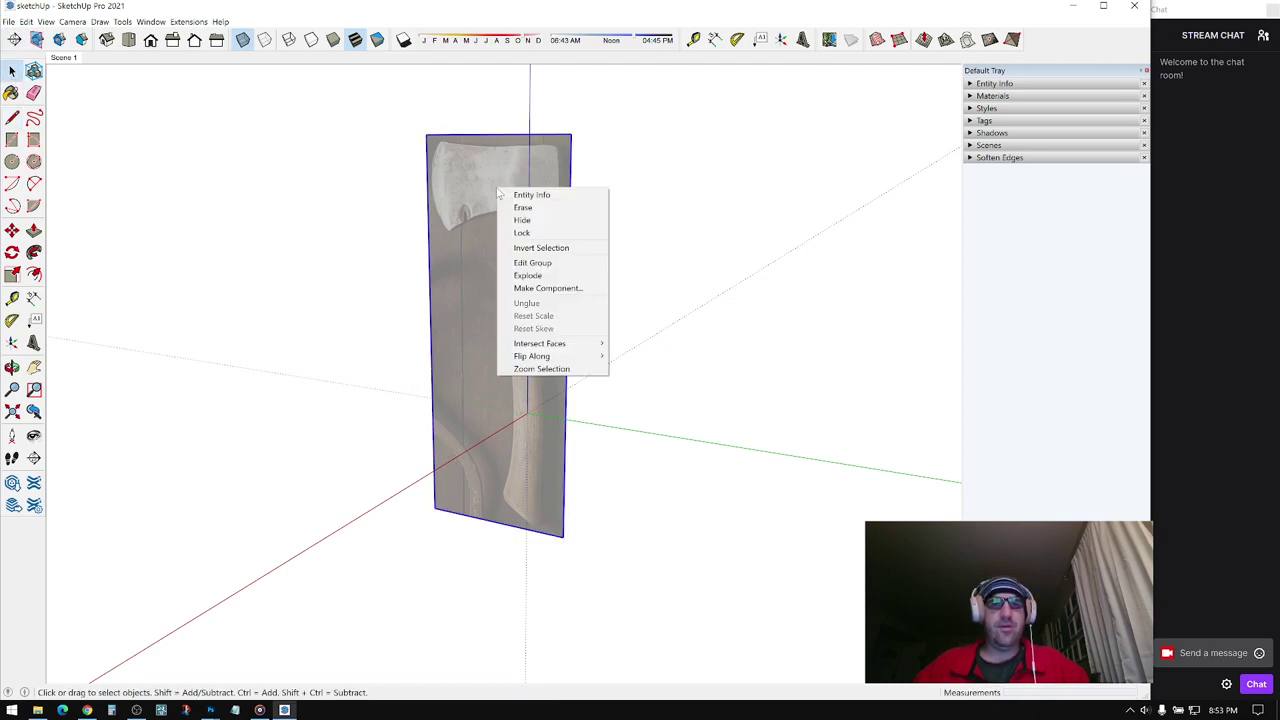
{"action": "left_click", "coordinate": [528, 275]}
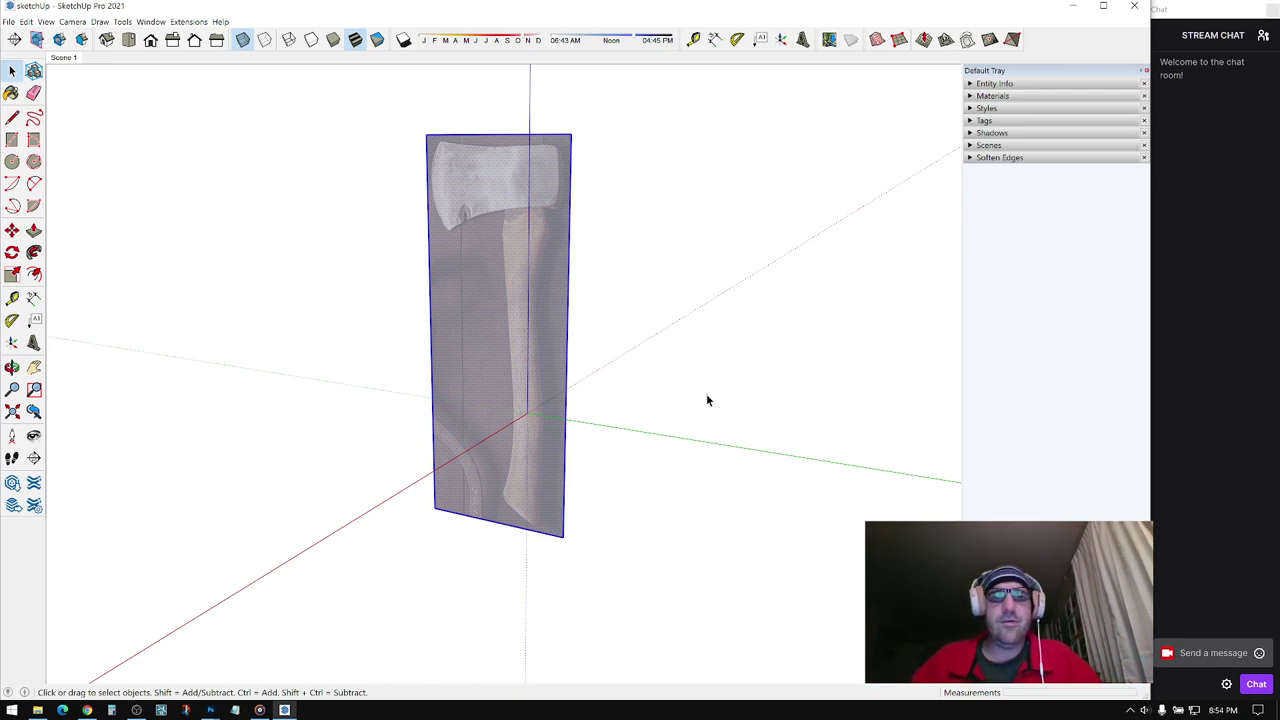
{"action": "left_click", "coordinate": [663, 443]}
{"action": "middle_click_drag", "start_coordinate": [663, 443], "coordinate": [329, 399]}
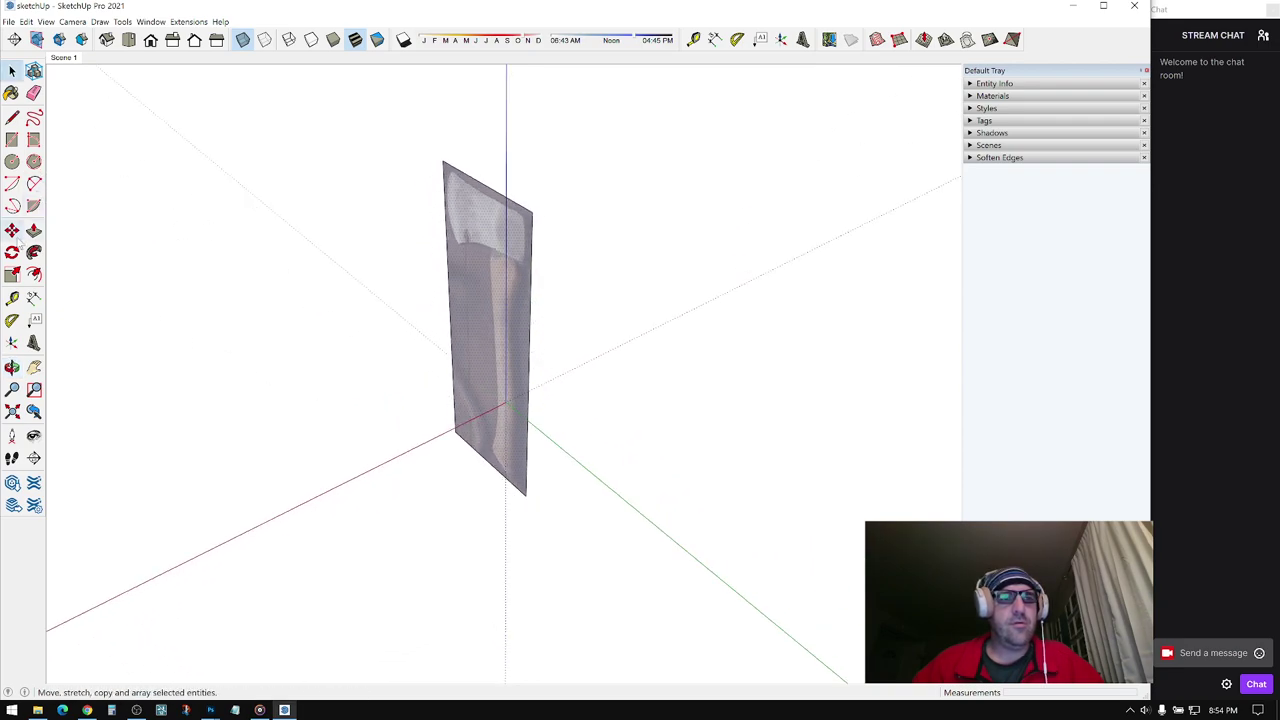
{"action": "left_click", "coordinate": [12, 231]}
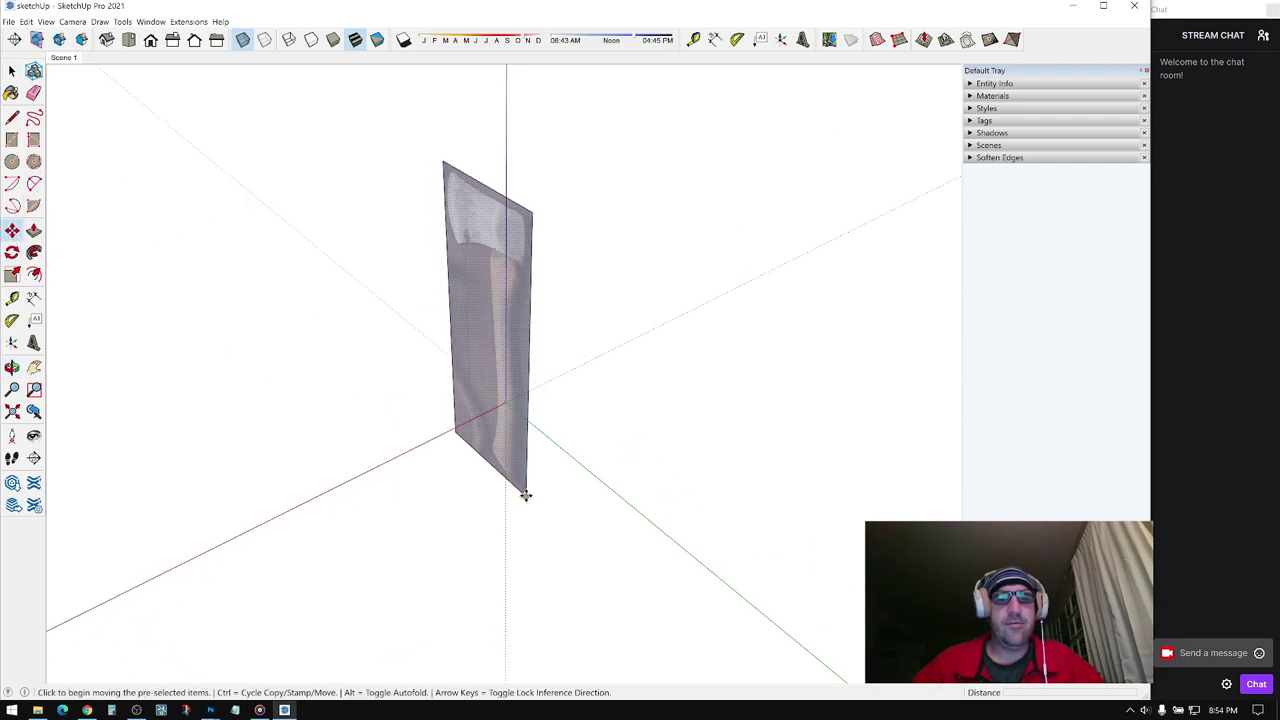
{"action": "left_click", "coordinate": [525, 493]}
{"action": "key", "text": "space"}
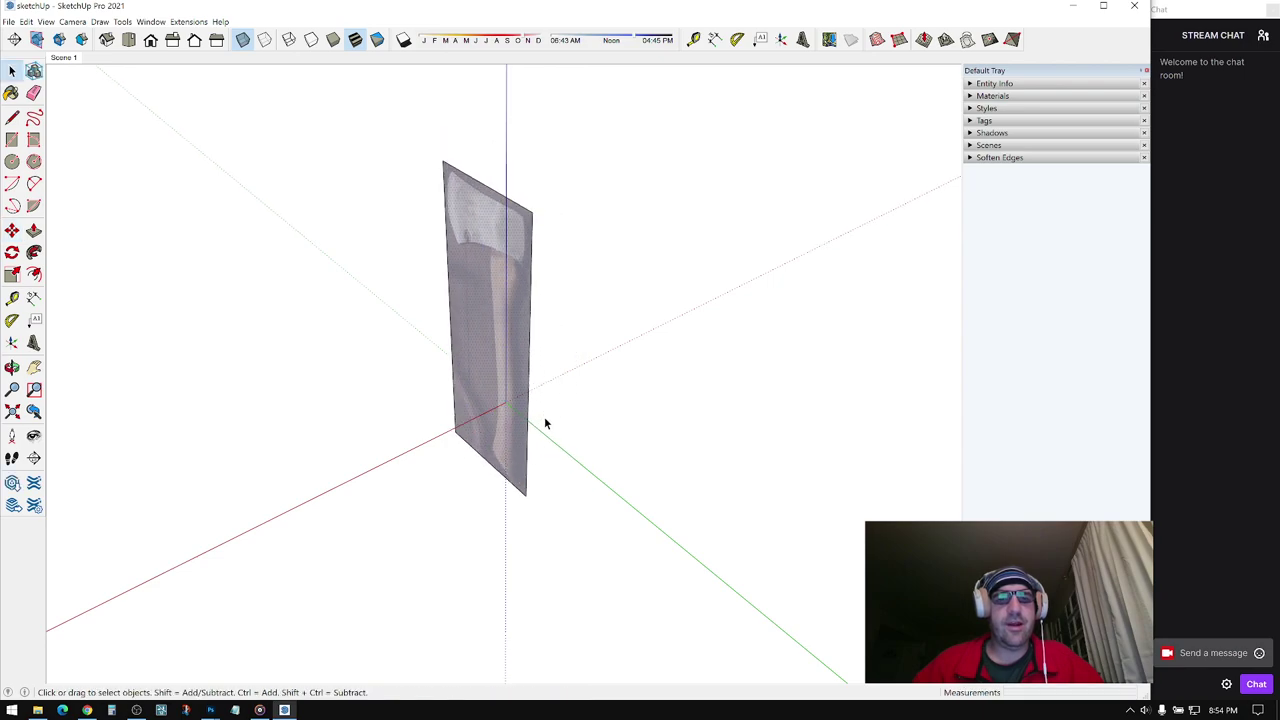
- Copy the hatchet face from its lower corner about 2' 5 11/16" along the red axis, behind the original, and clear the selection
{"action": "middle_click_drag", "start_coordinate": [546, 423], "coordinate": [561, 402]}
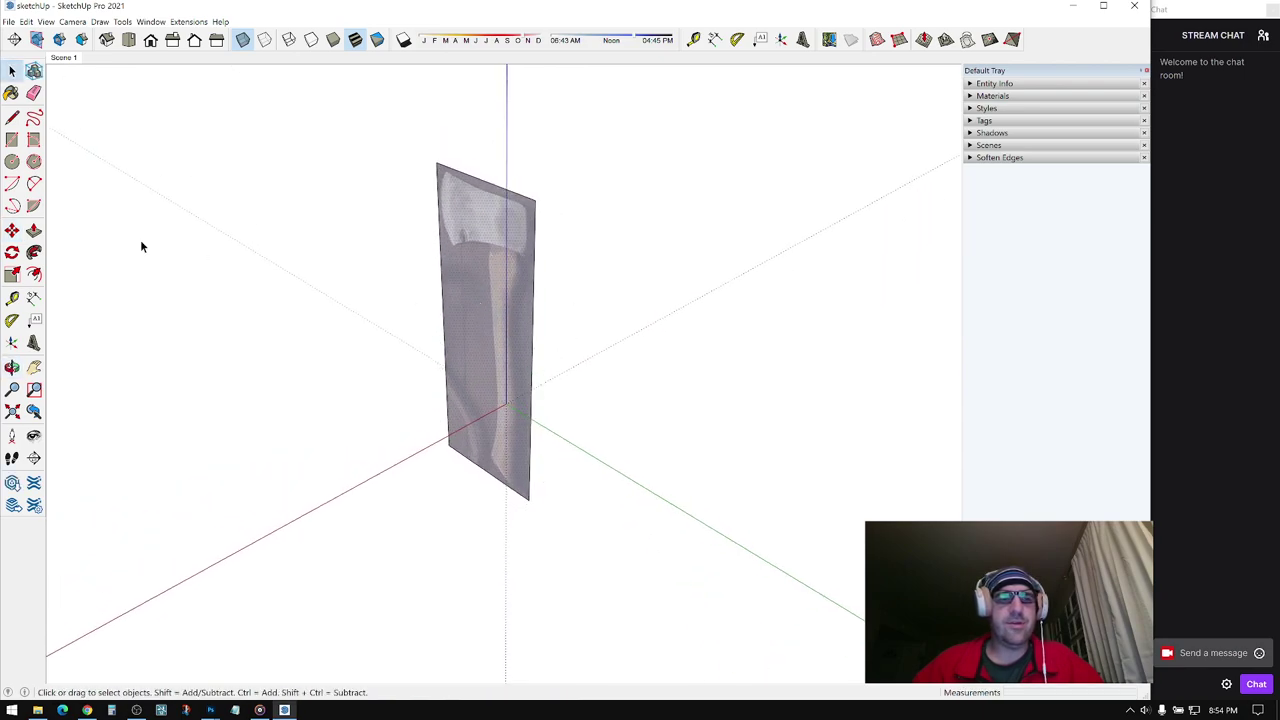
{"action": "left_click", "coordinate": [12, 231]}
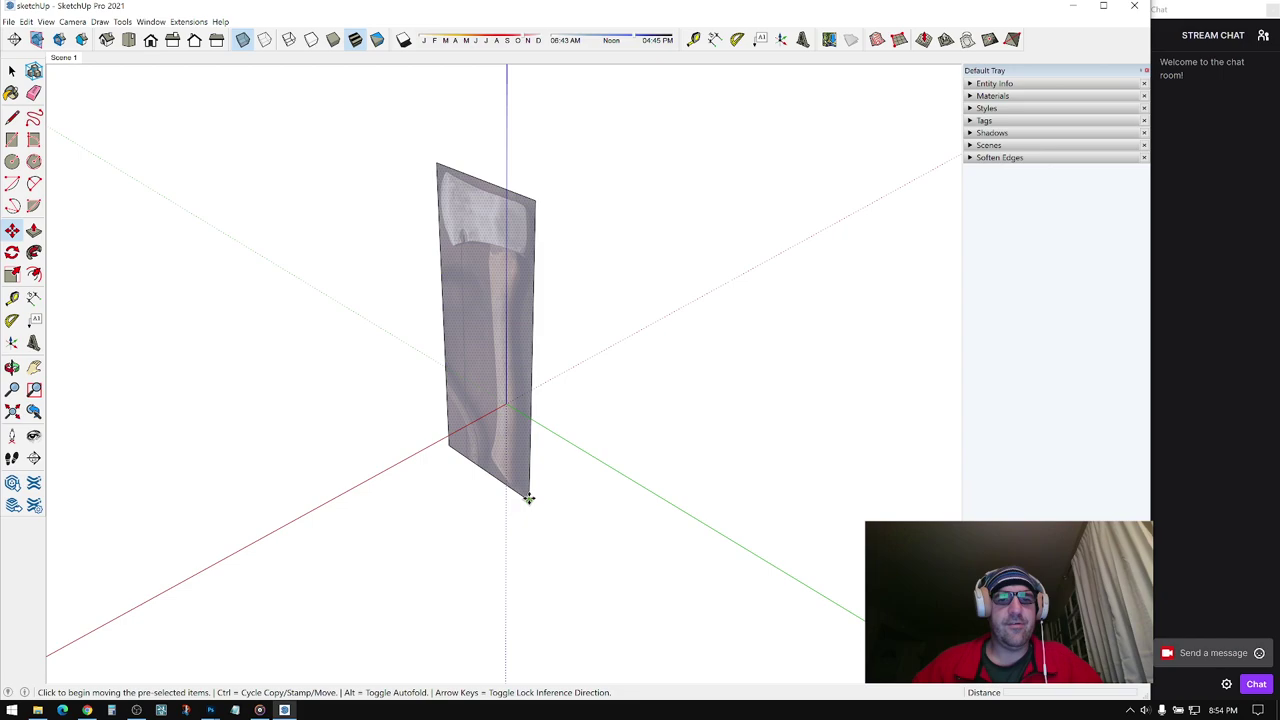
{"action": "key", "text": "ctrl"}
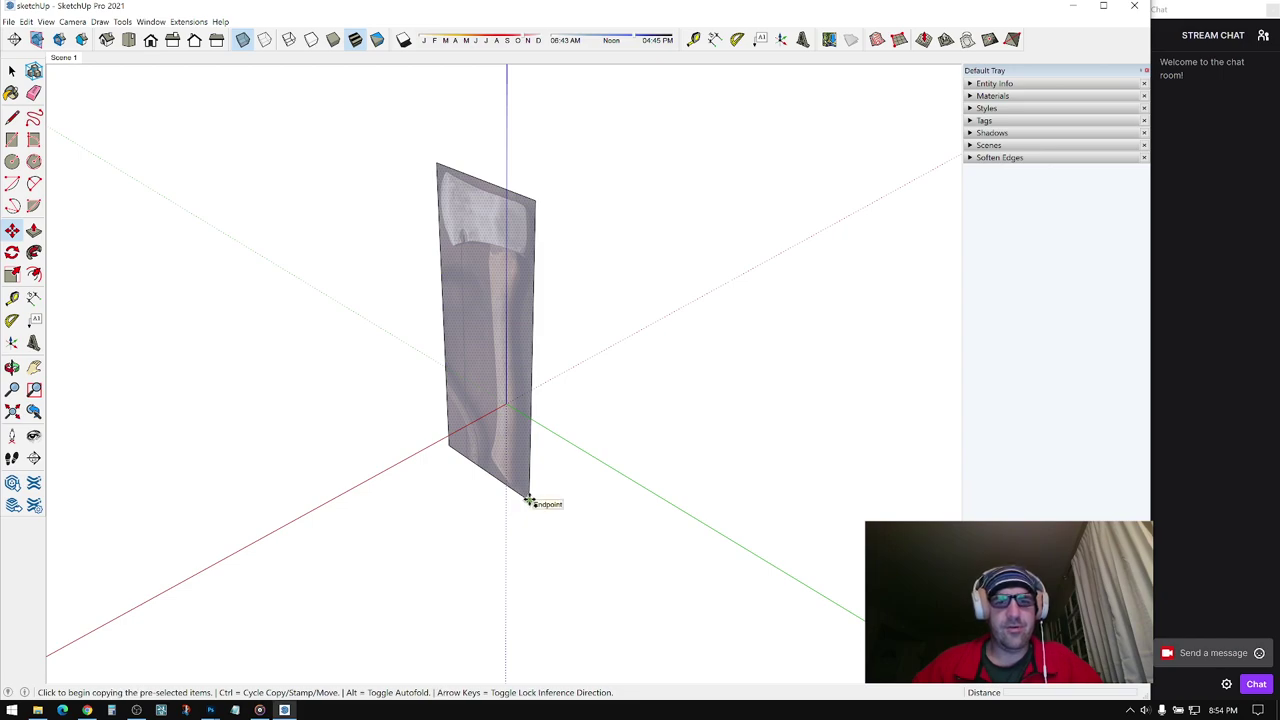
{"action": "left_click", "coordinate": [529, 500]}
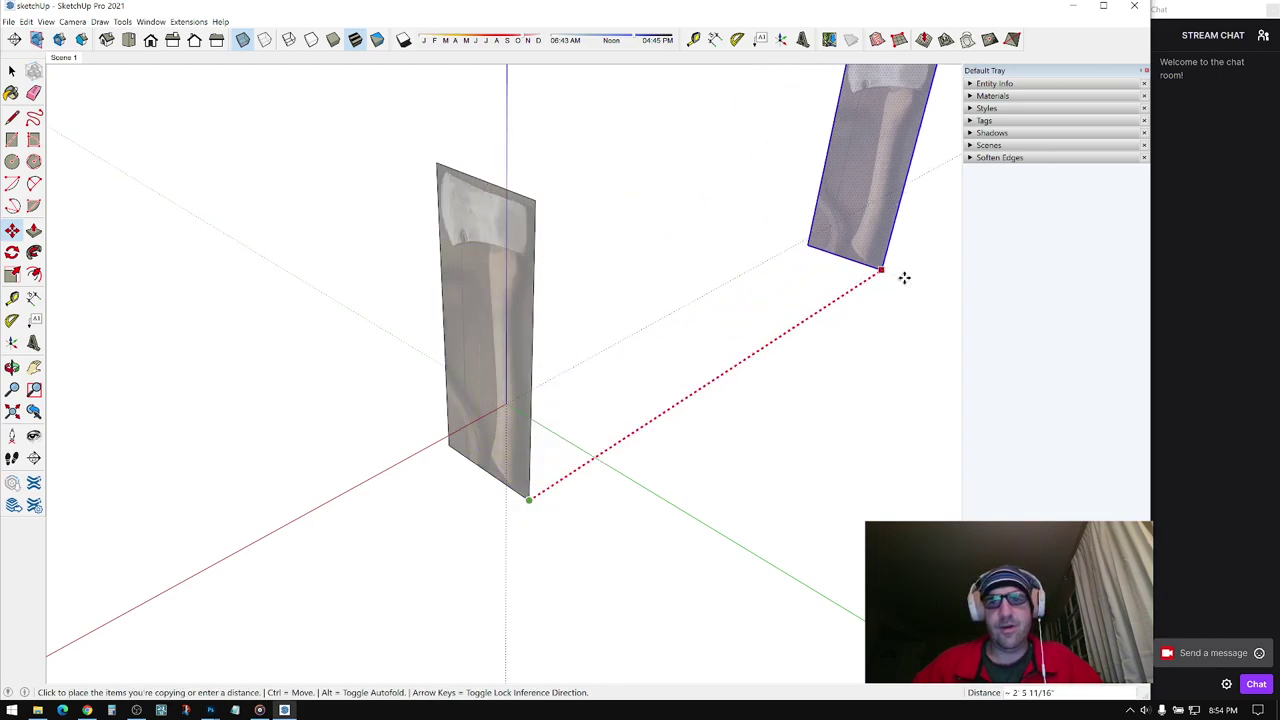
{"action": "left_click", "coordinate": [903, 277]}
{"action": "key", "text": "space"}
{"action": "middle_click_drag", "start_coordinate": [846, 360], "coordinate": [549, 354]}
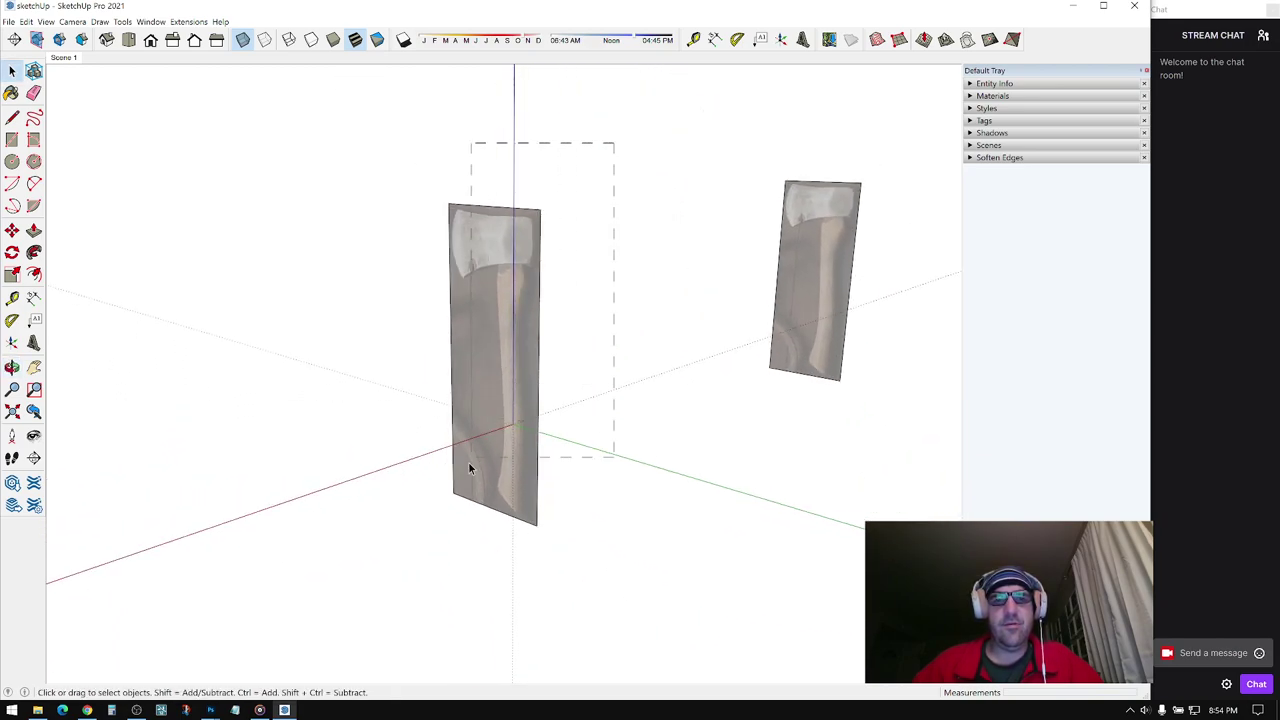
{"action": "left_click_drag", "start_coordinate": [404, 612], "coordinate": [404, 610]}
{"action": "left_click", "coordinate": [605, 378]}
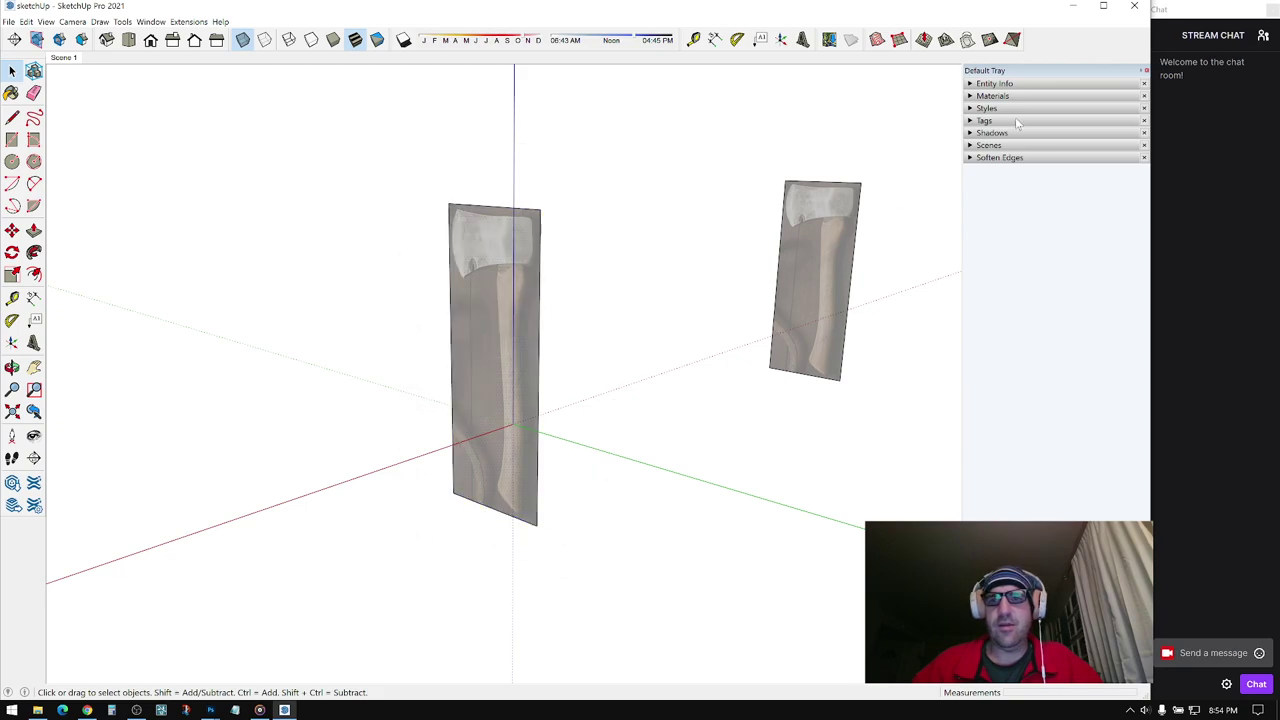
- Turn off the display of Model Axes in the current style's modeling settings
{"action": "left_click", "coordinate": [975, 107]}
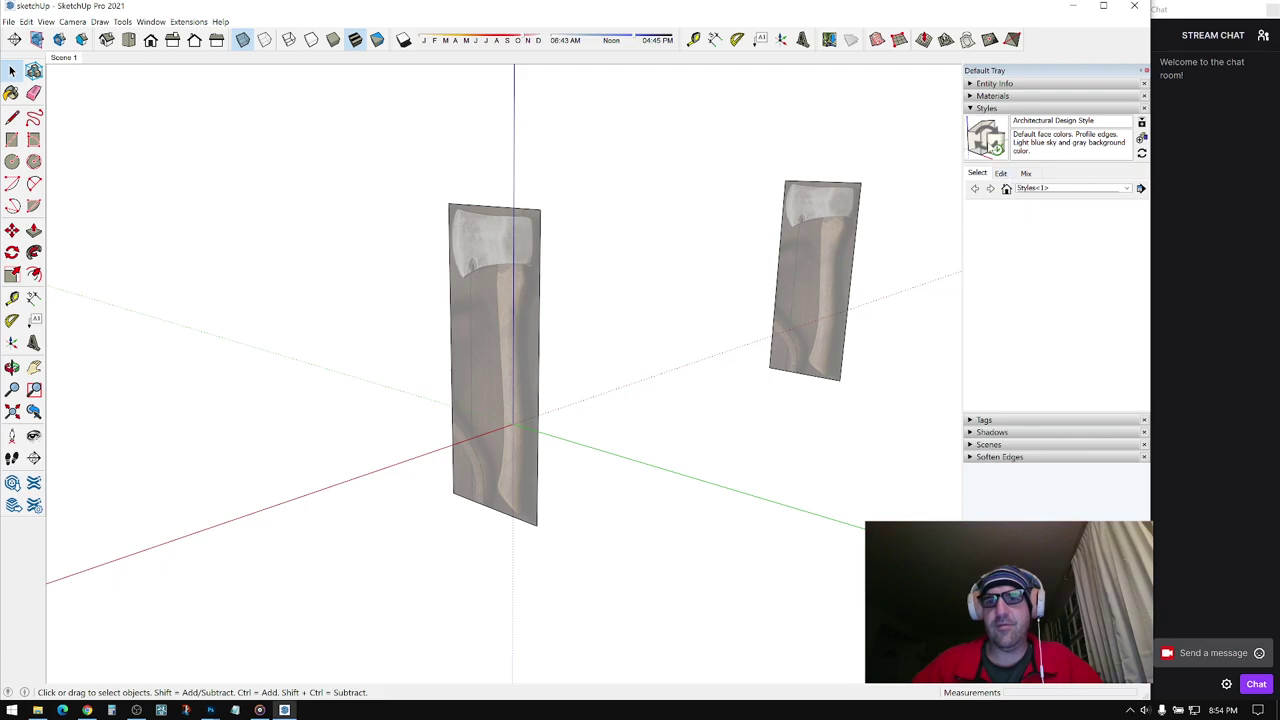
{"action": "left_click", "coordinate": [1002, 174]}
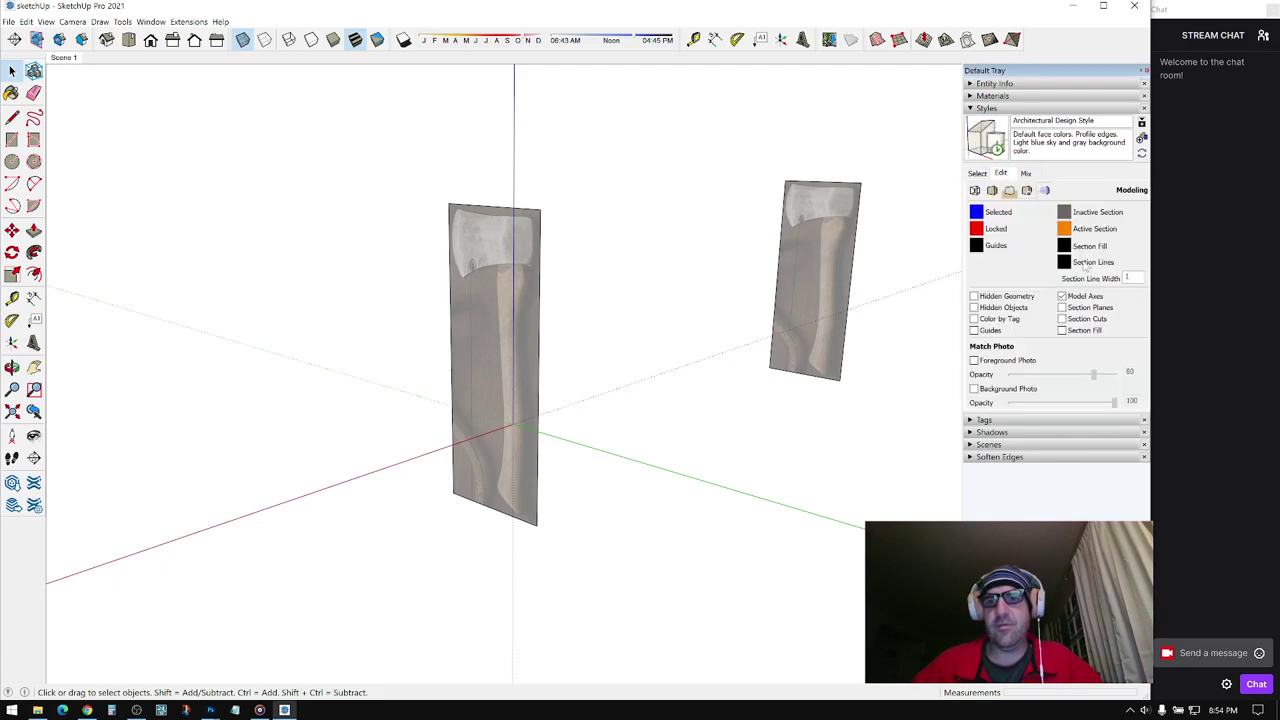
{"action": "left_click", "coordinate": [1083, 297]}
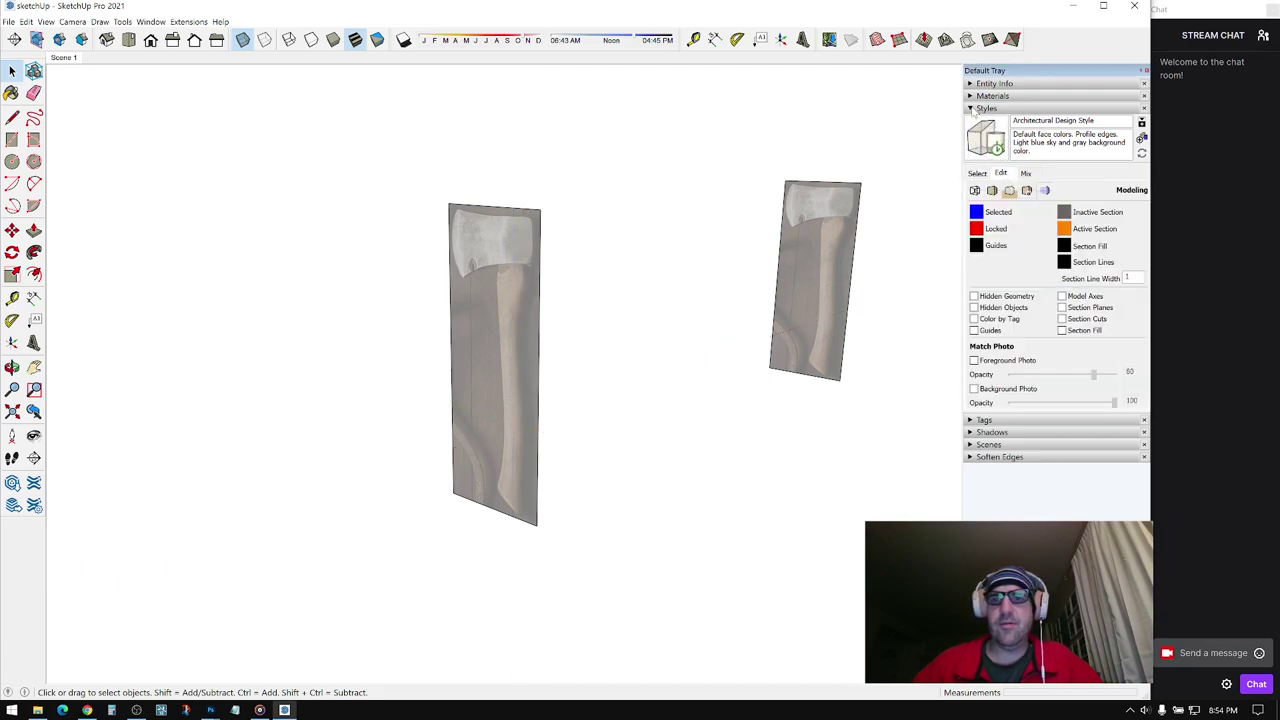
{"action": "left_click", "coordinate": [972, 108]}
- Group the original hatchet face with its border edges and open the group for editing
{"action": "middle_click_drag", "start_coordinate": [504, 345], "coordinate": [592, 276]}
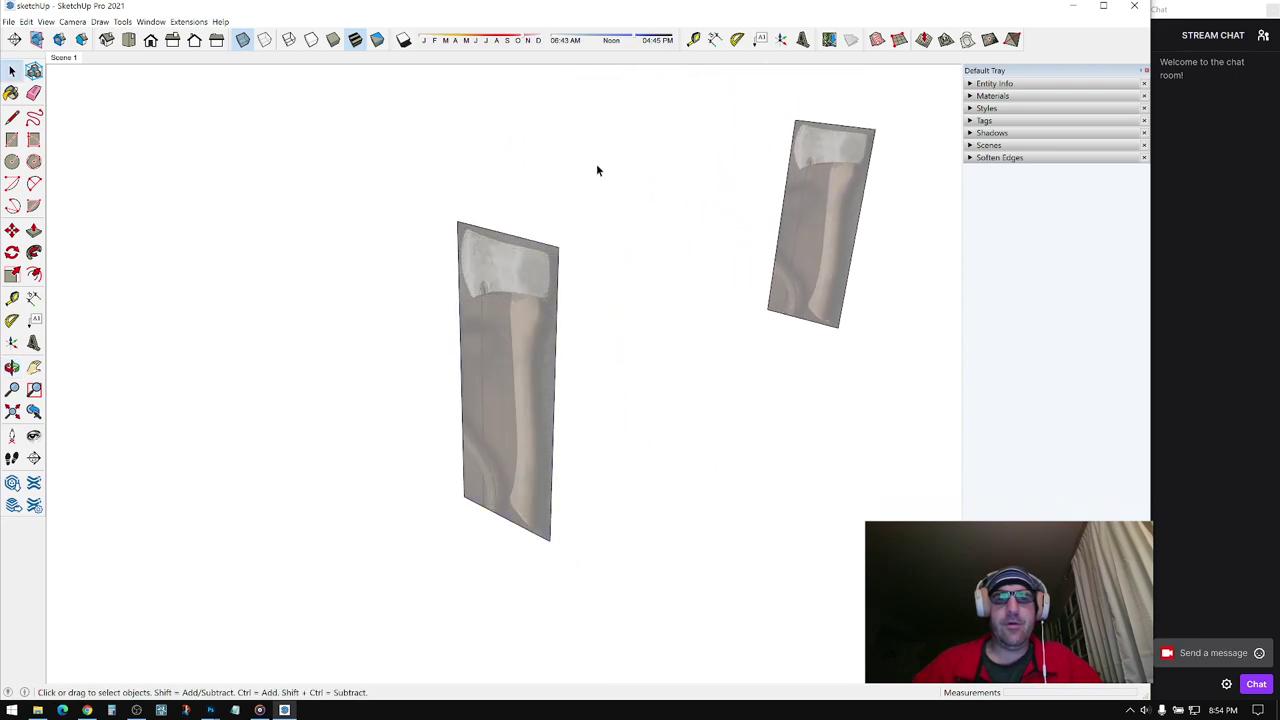
{"action": "left_click_drag", "start_coordinate": [372, 565], "coordinate": [355, 568]}
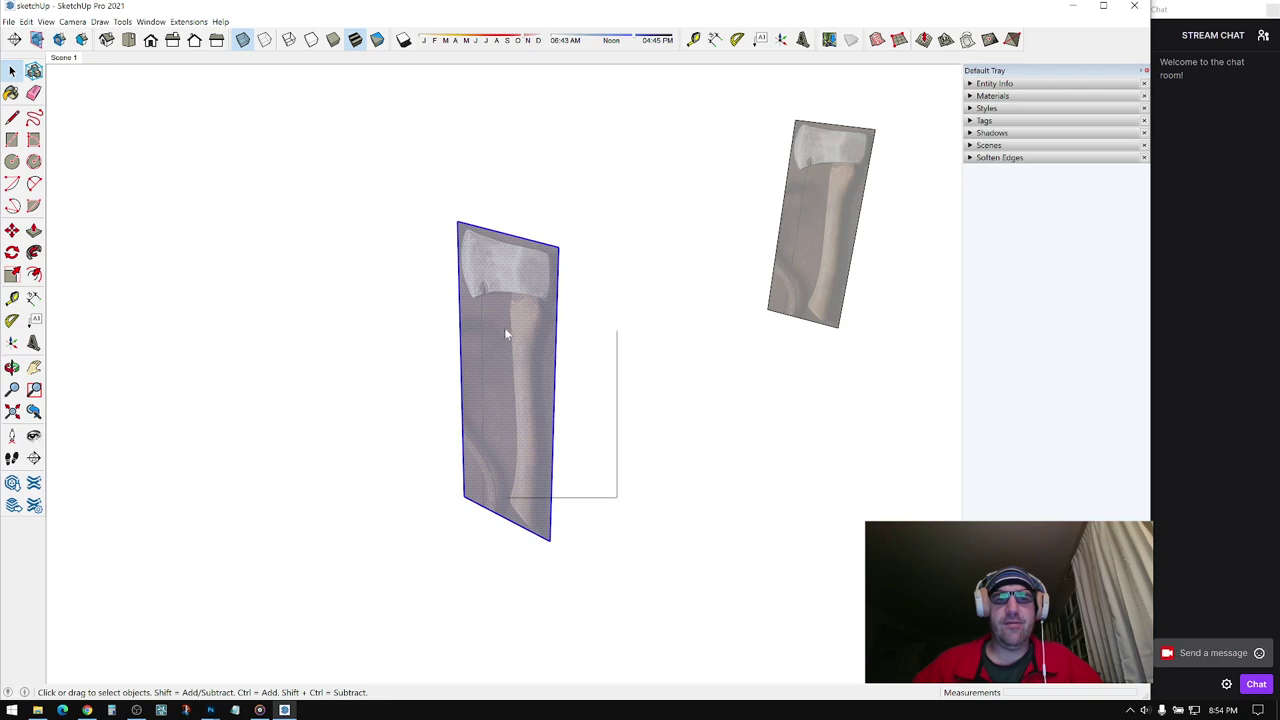
{"action": "left_click", "coordinate": [544, 423]}
{"action": "double_click", "coordinate": [518, 316]}
{"action": "middle_click_drag", "start_coordinate": [517, 316], "coordinate": [562, 208]}
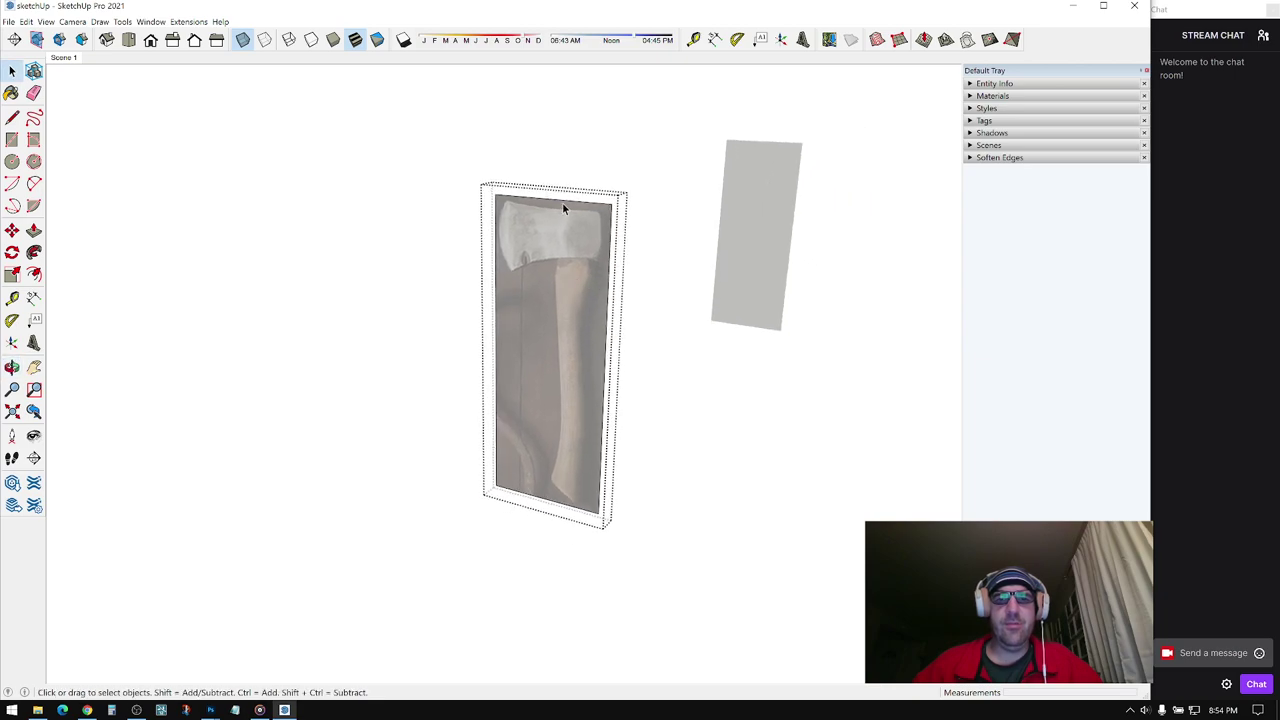
- Hide the rest of the model while the hatchet group is open for editing
{"action": "left_click", "coordinate": [46, 22]}
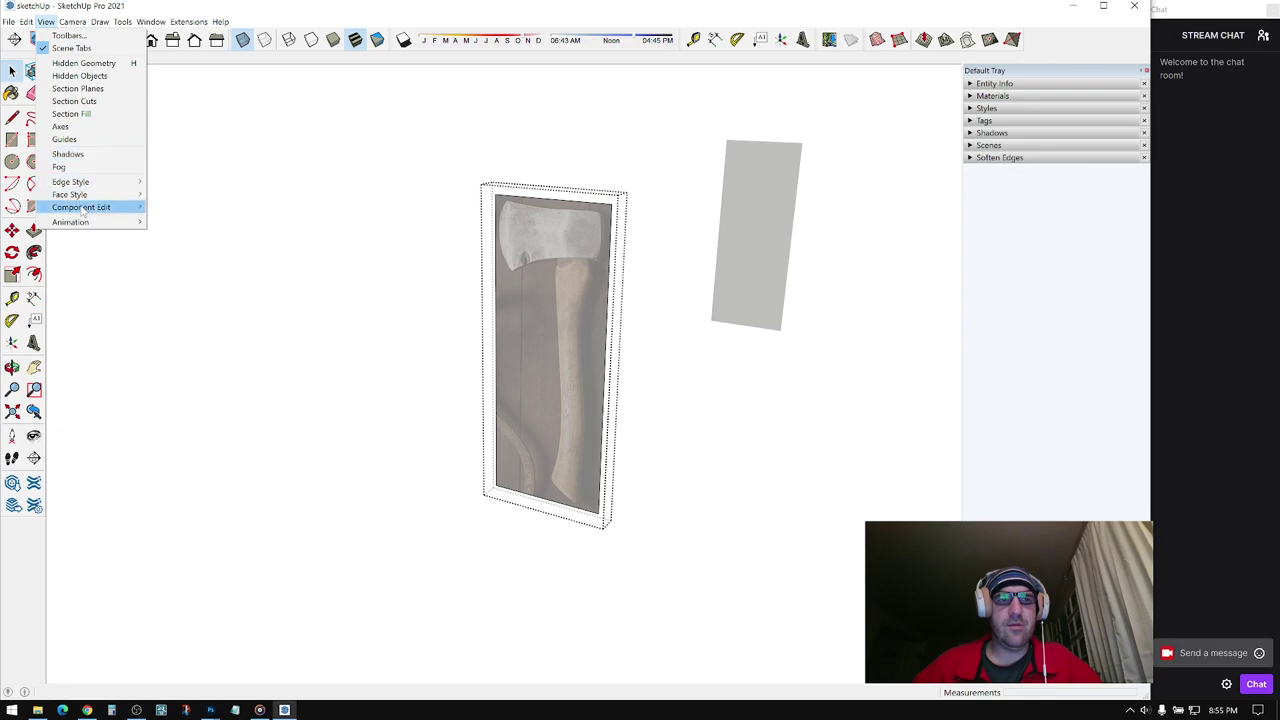
{"action": "mouse_move", "coordinate": [88, 207]}
{"action": "left_click", "coordinate": [190, 208]}
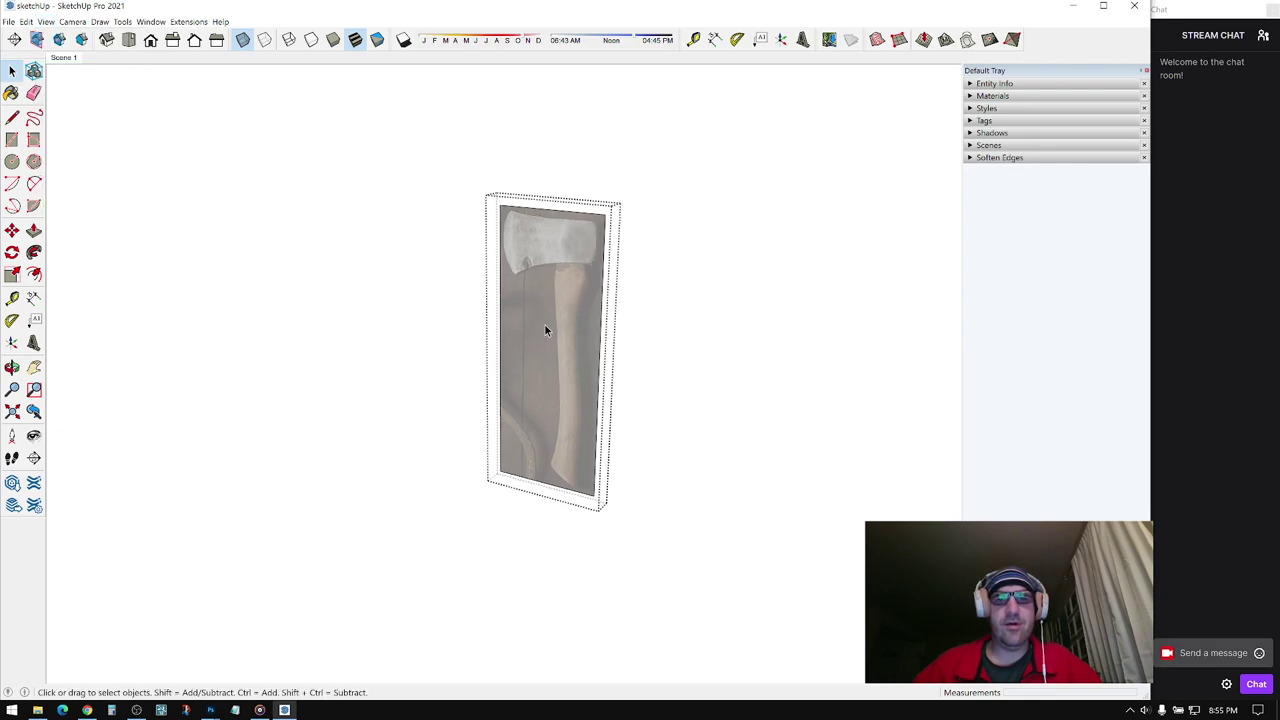
{"action": "scroll", "coordinate": [560, 300], "scroll_direction": "up", "scroll_amount": 3}
{"action": "middle_click_drag", "start_coordinate": [571, 282], "coordinate": [523, 279]}
{"action": "scroll", "coordinate": [567, 274], "scroll_direction": "down", "scroll_amount": 2}
{"action": "scroll", "coordinate": [528, 283], "scroll_direction": "up", "scroll_amount": 2}
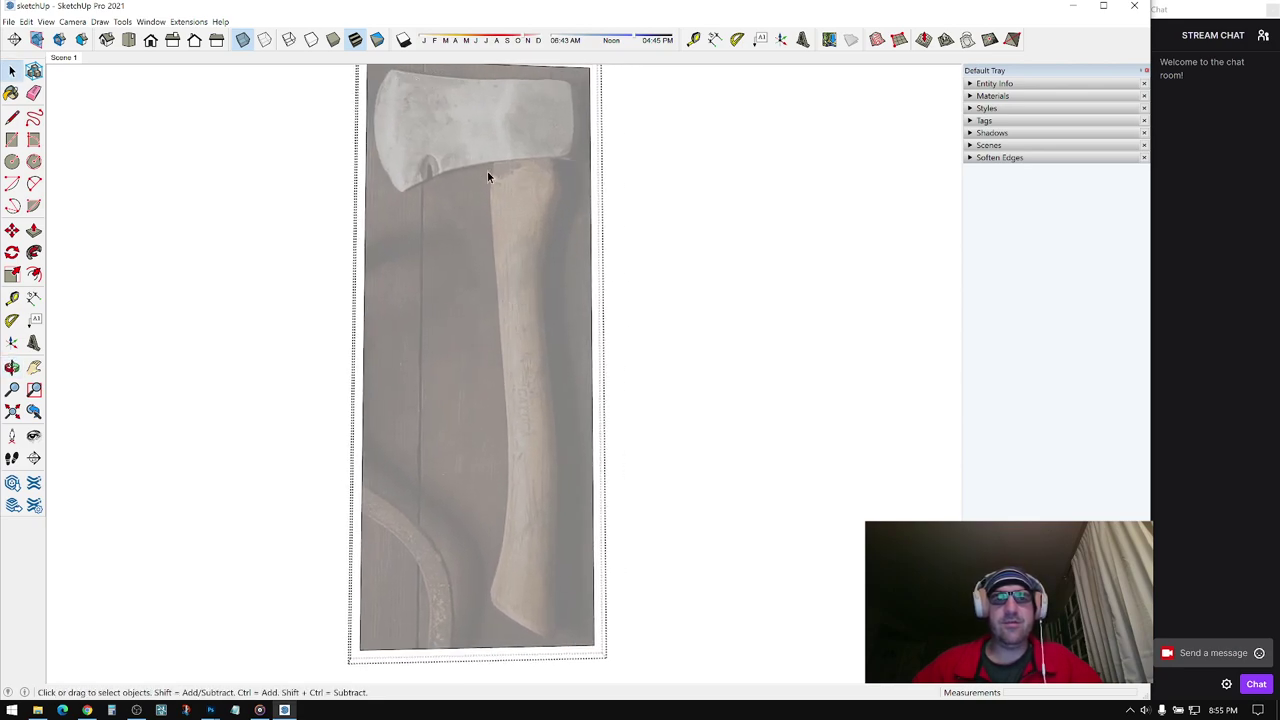
{"action": "middle_click_drag", "start_coordinate": [548, 448], "coordinate": [519, 545], "text": "shift"}
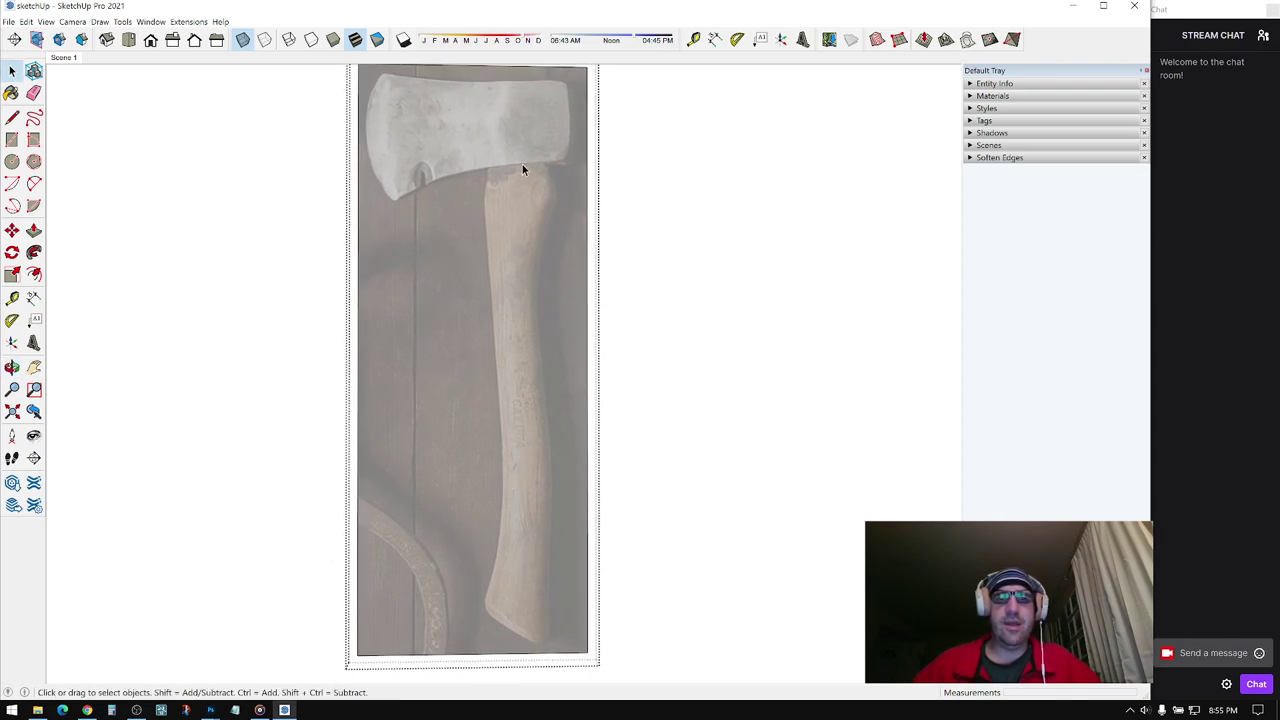
- Examine the hatchet head's outline, its lower notch and the joint with the handle in the reference photo
{"action": "scroll", "coordinate": [477, 371], "scroll_direction": "up", "scroll_amount": 4}
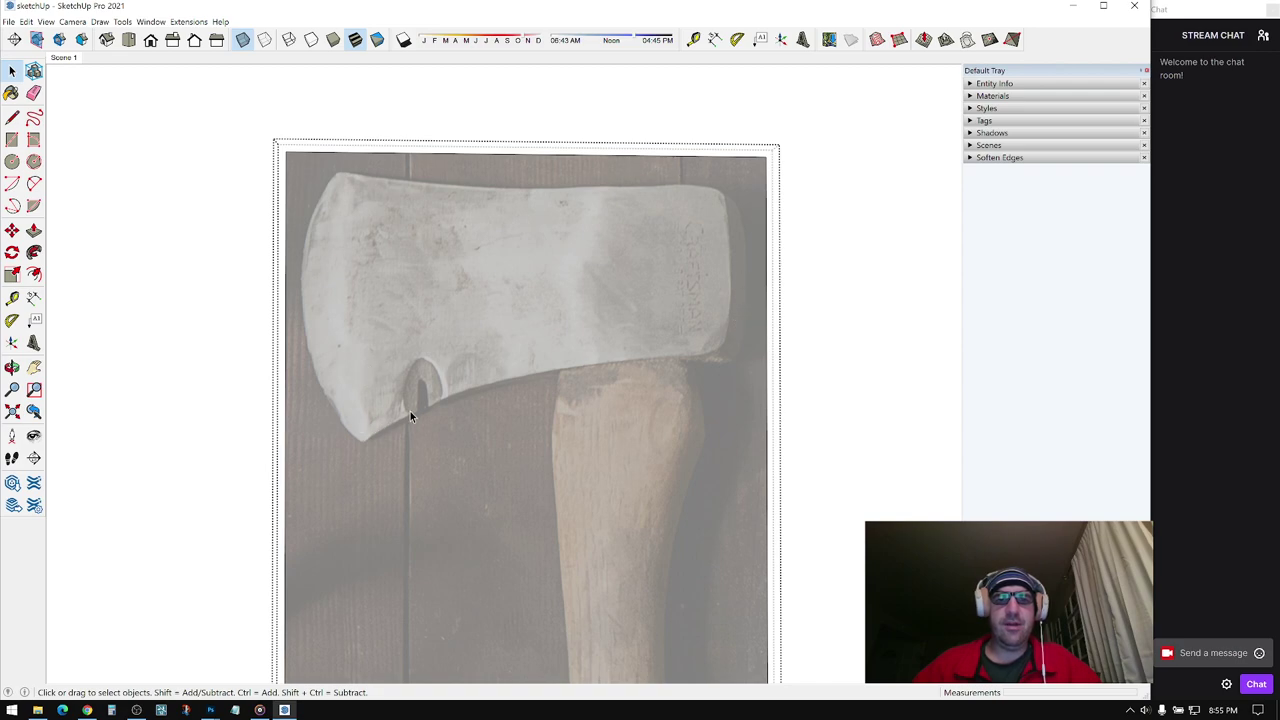
{"action": "scroll", "coordinate": [410, 413], "scroll_direction": "up", "scroll_amount": 3}
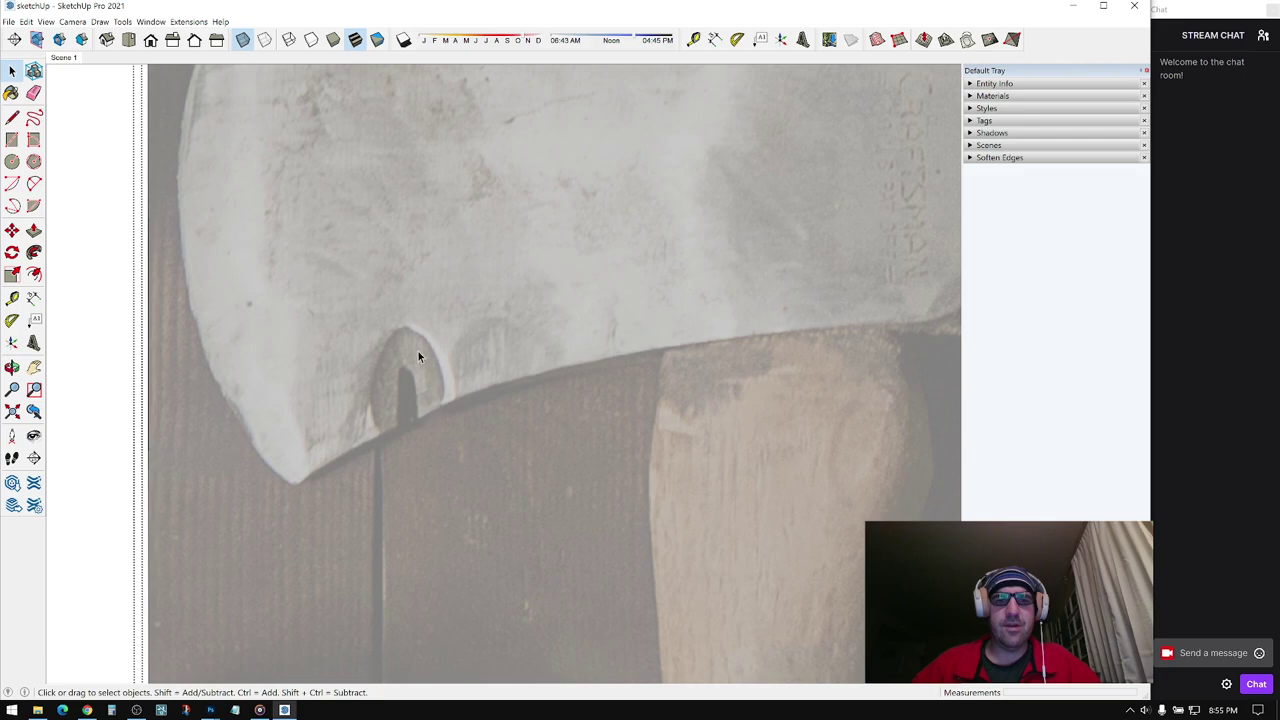
{"action": "scroll", "coordinate": [418, 357], "scroll_direction": "down", "scroll_amount": 6}
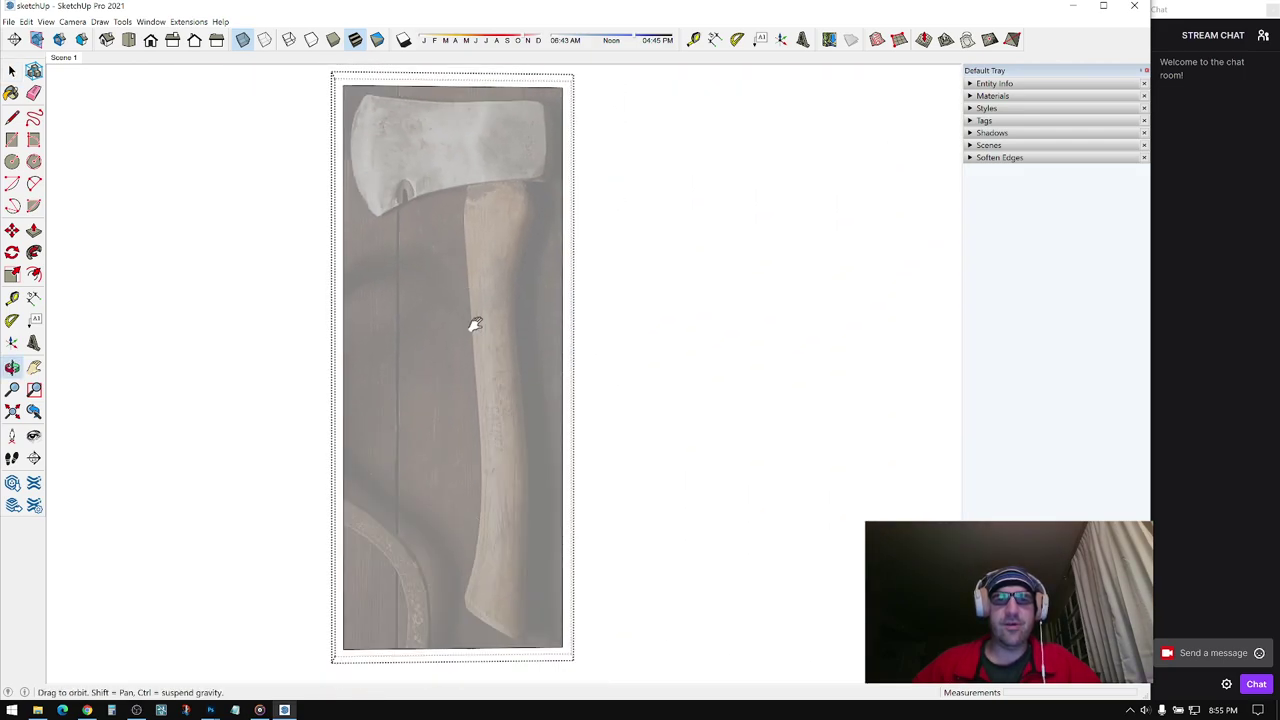
{"action": "scroll", "coordinate": [475, 325], "scroll_direction": "down", "scroll_amount": 2}
{"action": "middle_click_drag", "start_coordinate": [486, 380], "coordinate": [492, 398], "text": "shift"}
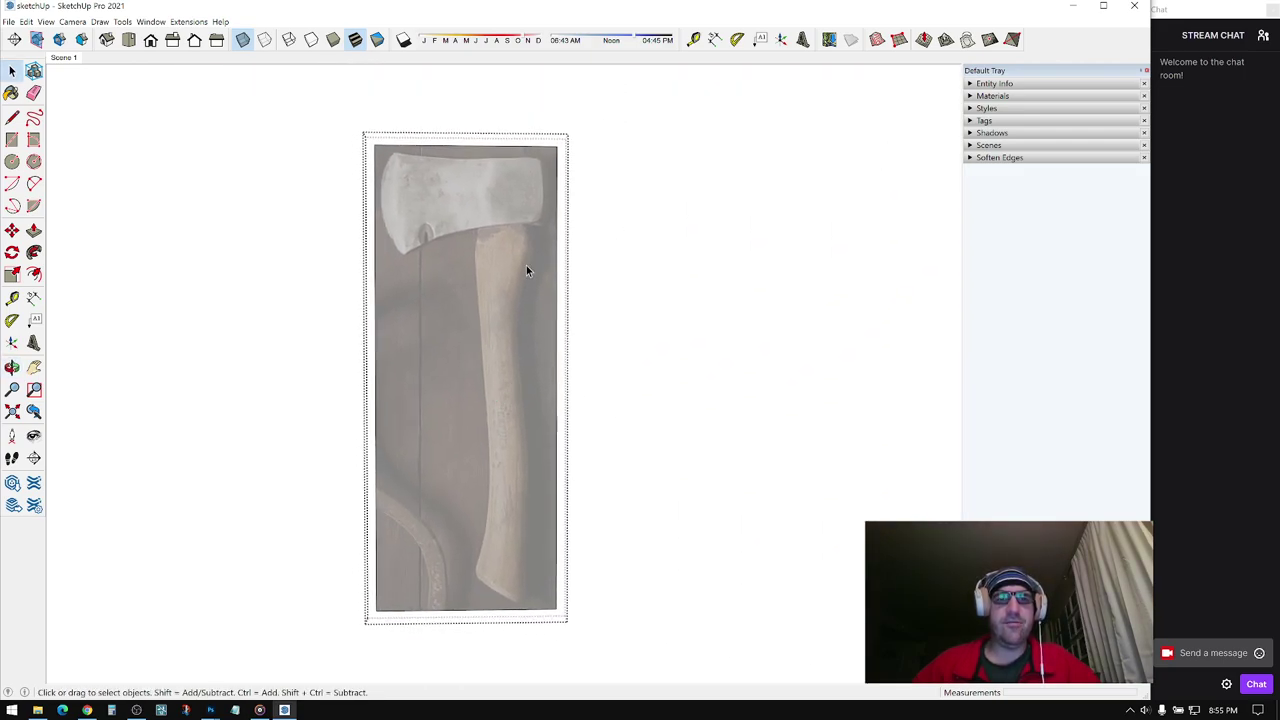
{"action": "scroll", "coordinate": [527, 240], "scroll_direction": "up", "scroll_amount": 8}
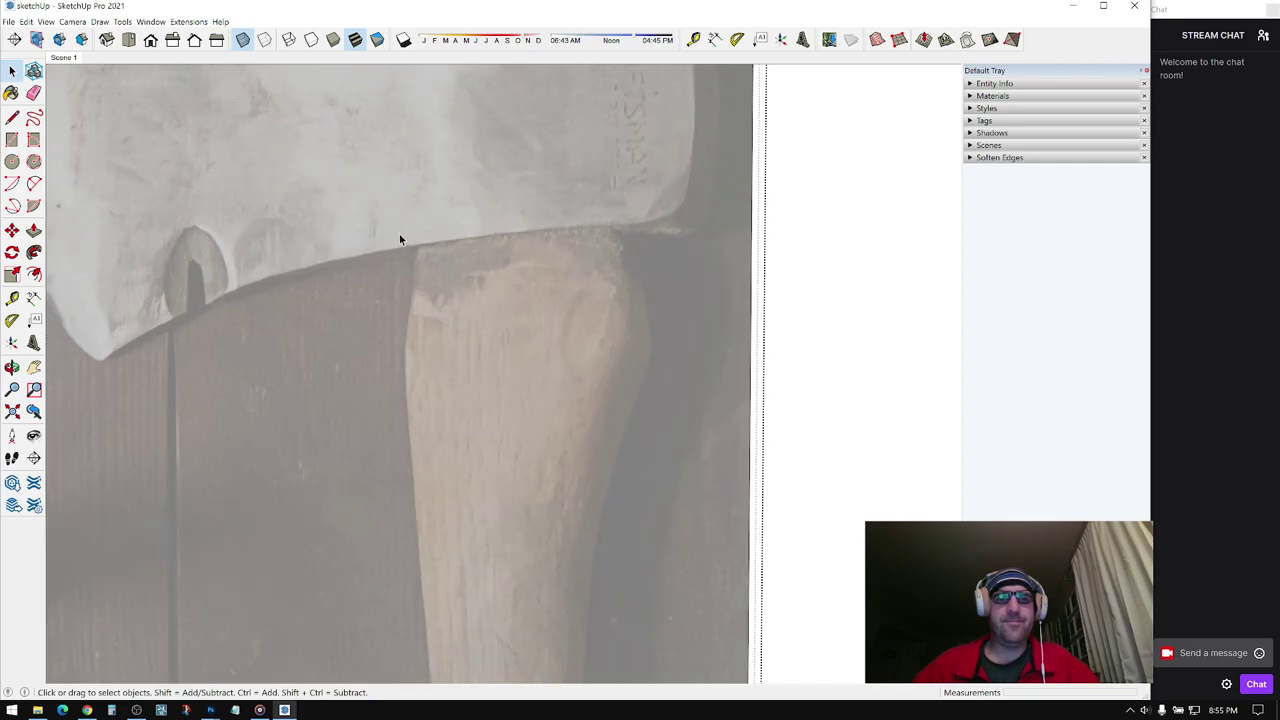
{"action": "scroll", "coordinate": [484, 252], "scroll_direction": "down", "scroll_amount": 5}
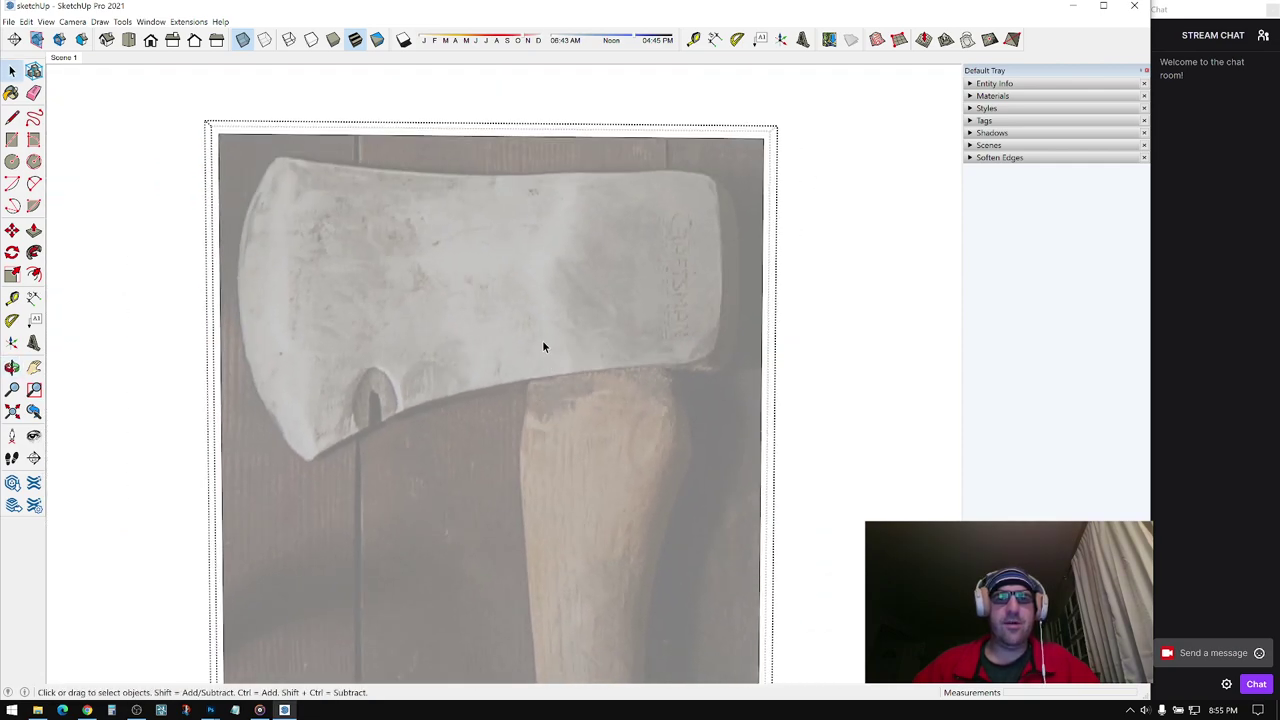
{"action": "key", "text": "r"}
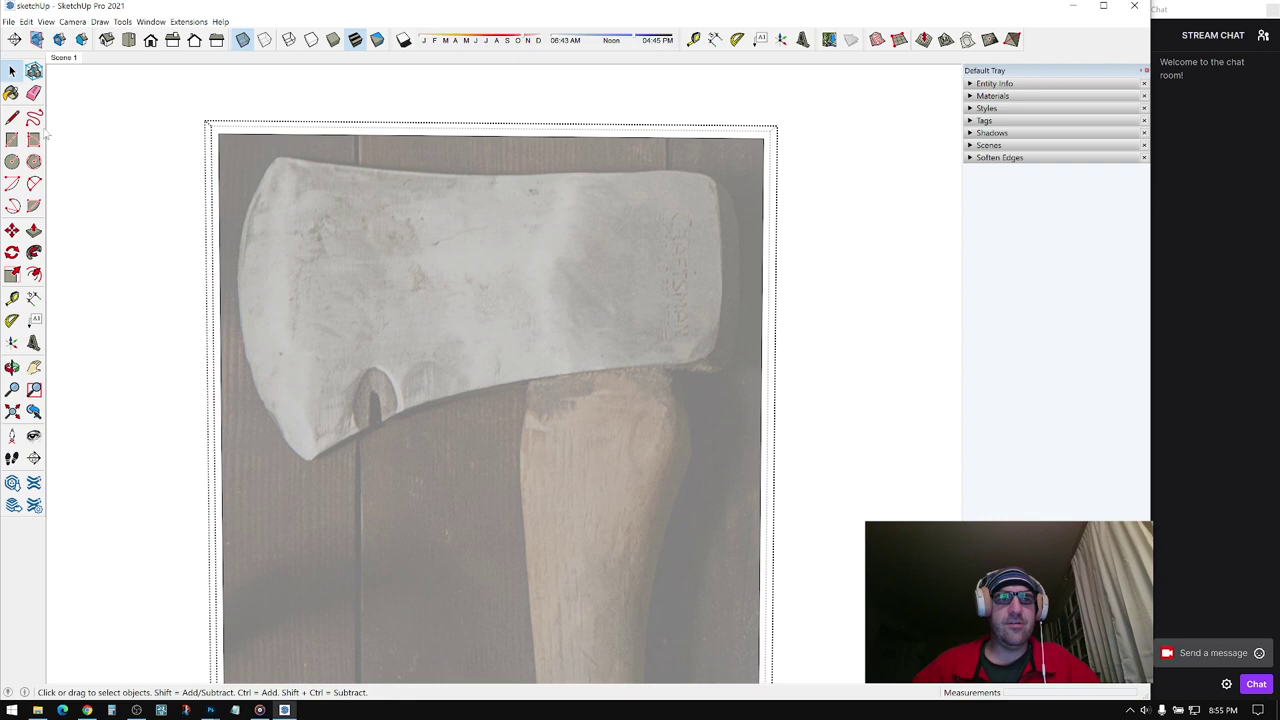
{"action": "left_click", "coordinate": [34, 184]}
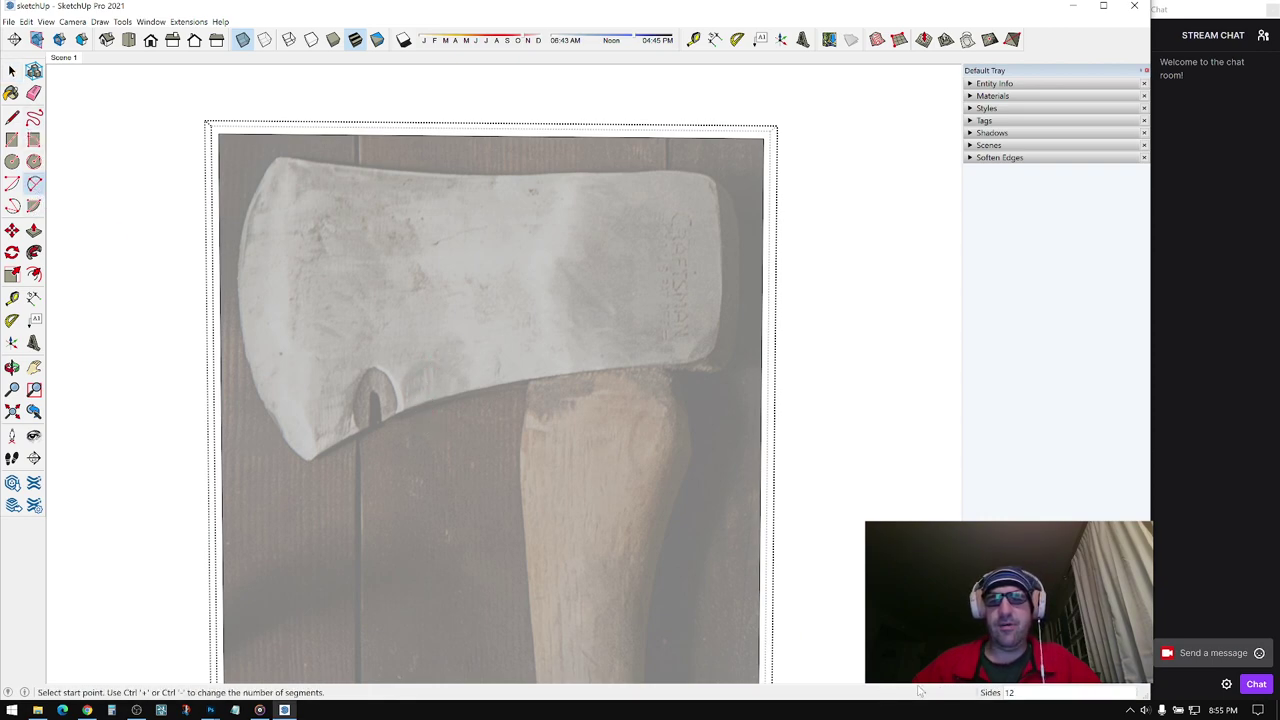
{"action": "scroll", "coordinate": [322, 446], "scroll_direction": "up", "scroll_amount": 4}
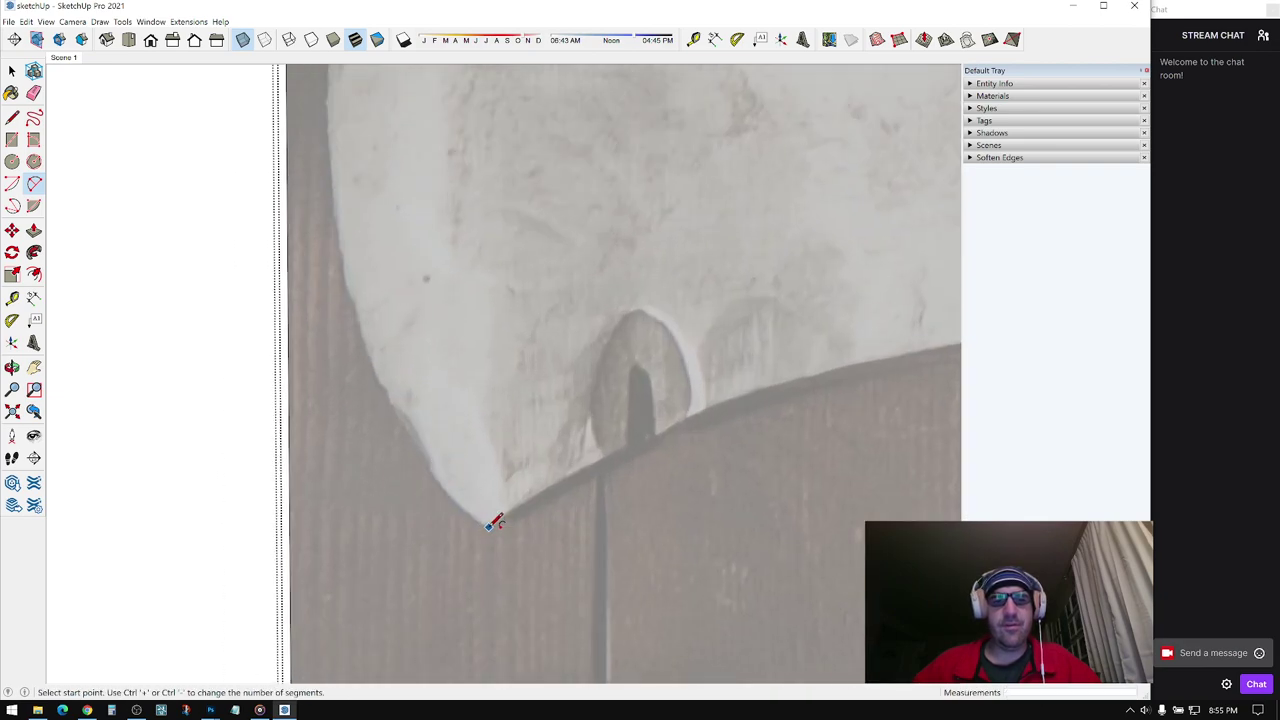
{"action": "left_click", "coordinate": [488, 527]}
{"action": "scroll", "coordinate": [451, 526], "scroll_direction": "down", "scroll_amount": 4}
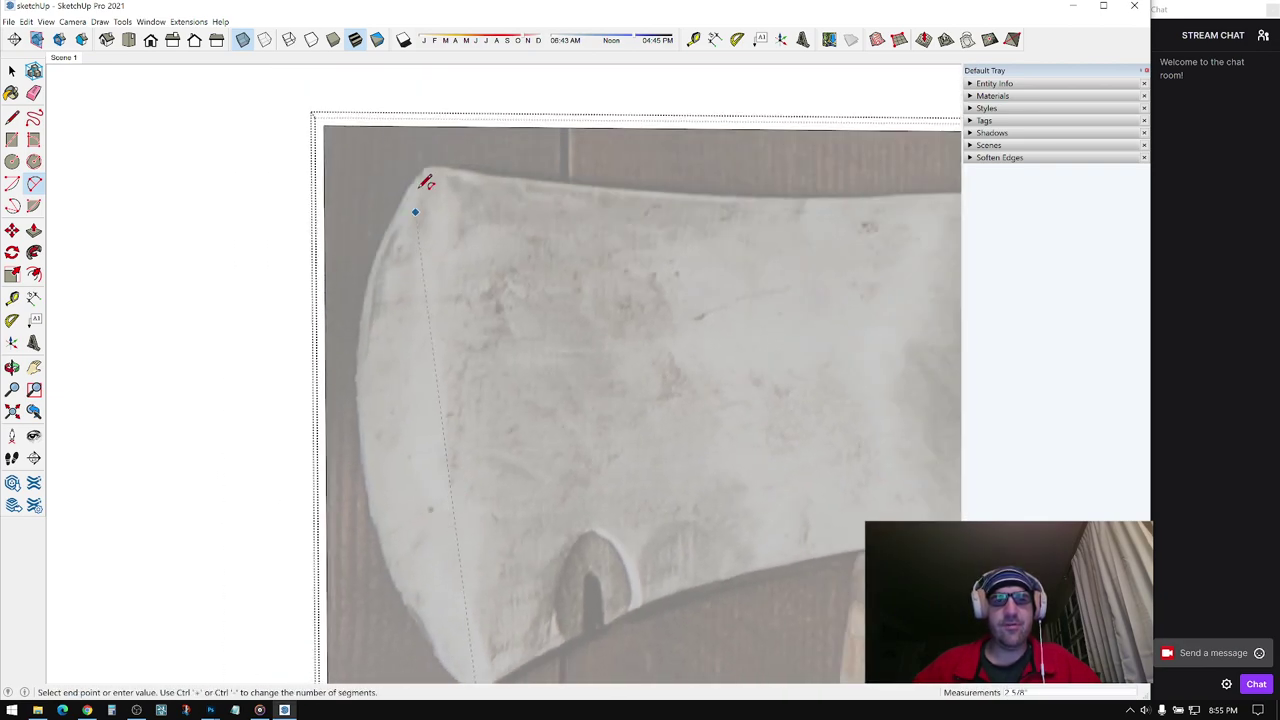
{"action": "scroll", "coordinate": [432, 155], "scroll_direction": "up", "scroll_amount": 5}
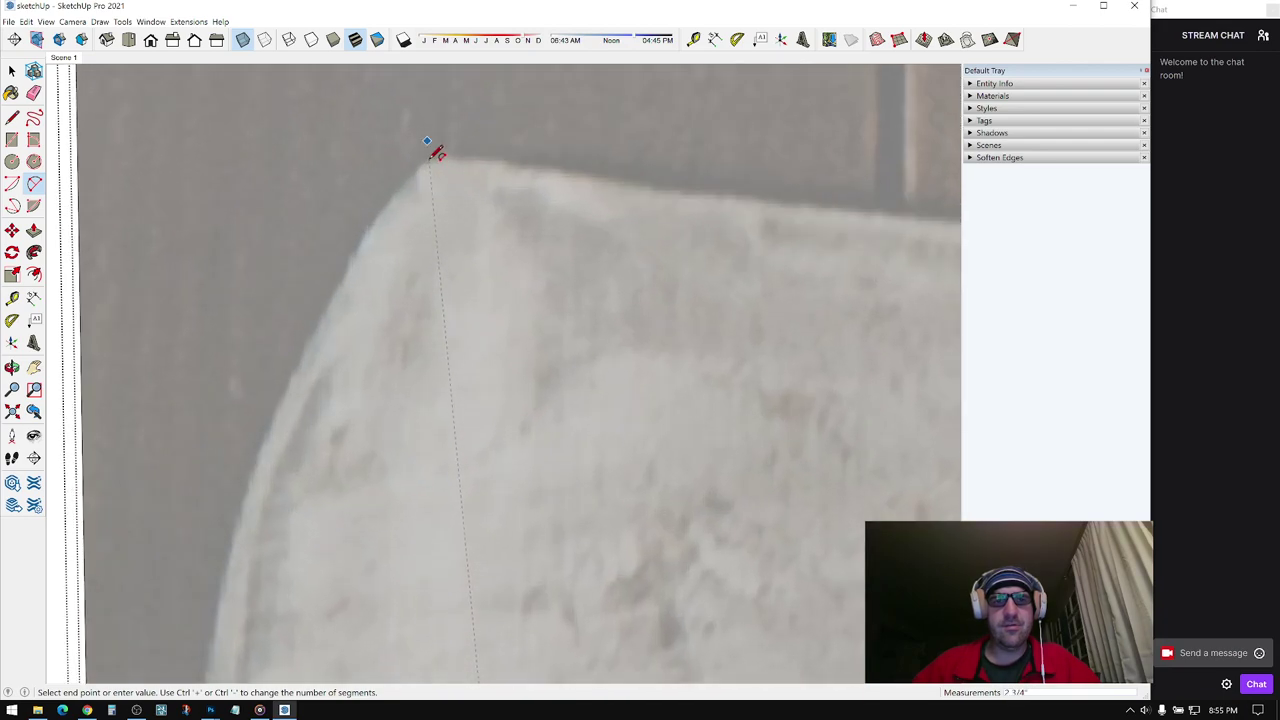
{"action": "left_click", "coordinate": [12, 71]}
{"action": "scroll", "coordinate": [540, 269], "scroll_direction": "down", "scroll_amount": 3}
{"action": "middle_click_drag", "start_coordinate": [540, 269], "coordinate": [430, 190]}
{"action": "left_click", "coordinate": [31, 185]}
{"action": "scroll", "coordinate": [386, 520], "scroll_direction": "down", "scroll_amount": 2}
{"action": "middle_click_drag", "start_coordinate": [386, 520], "coordinate": [384, 352], "text": "shift"}
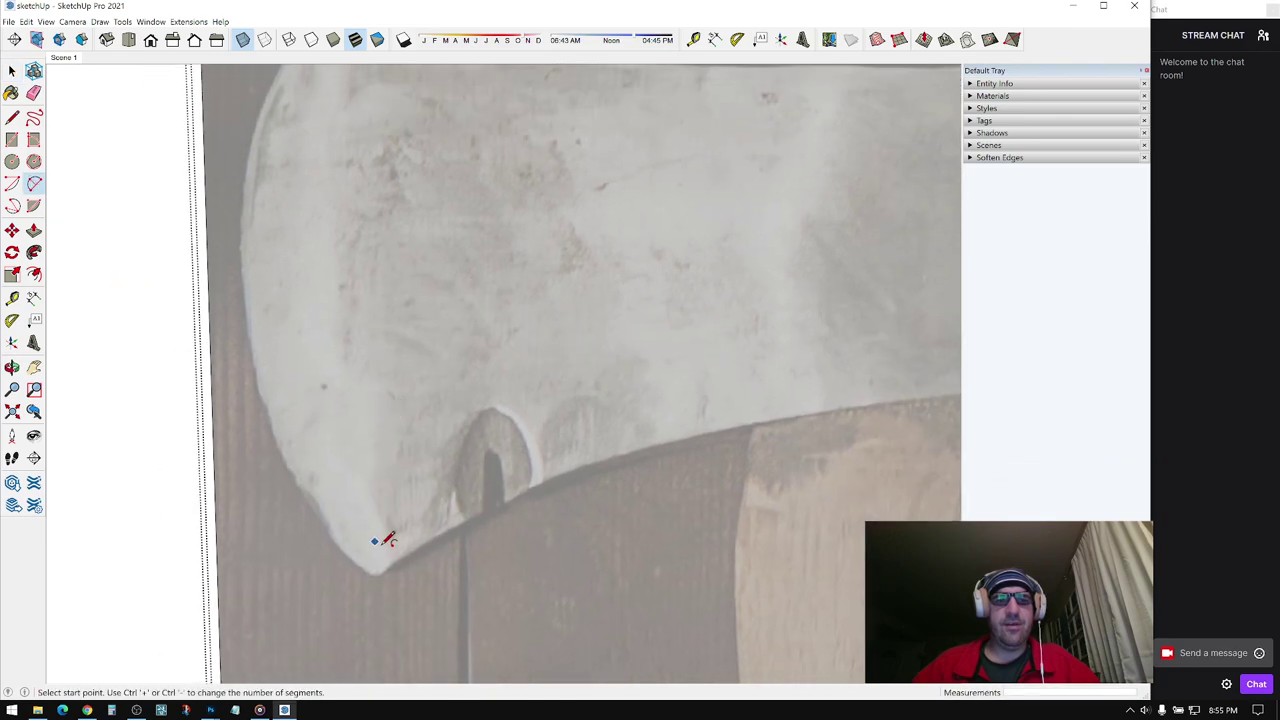
{"action": "left_click", "coordinate": [376, 575]}
{"action": "scroll", "coordinate": [376, 575], "scroll_direction": "down", "scroll_amount": 3}
{"action": "scroll", "coordinate": [322, 210], "scroll_direction": "up", "scroll_amount": 4}
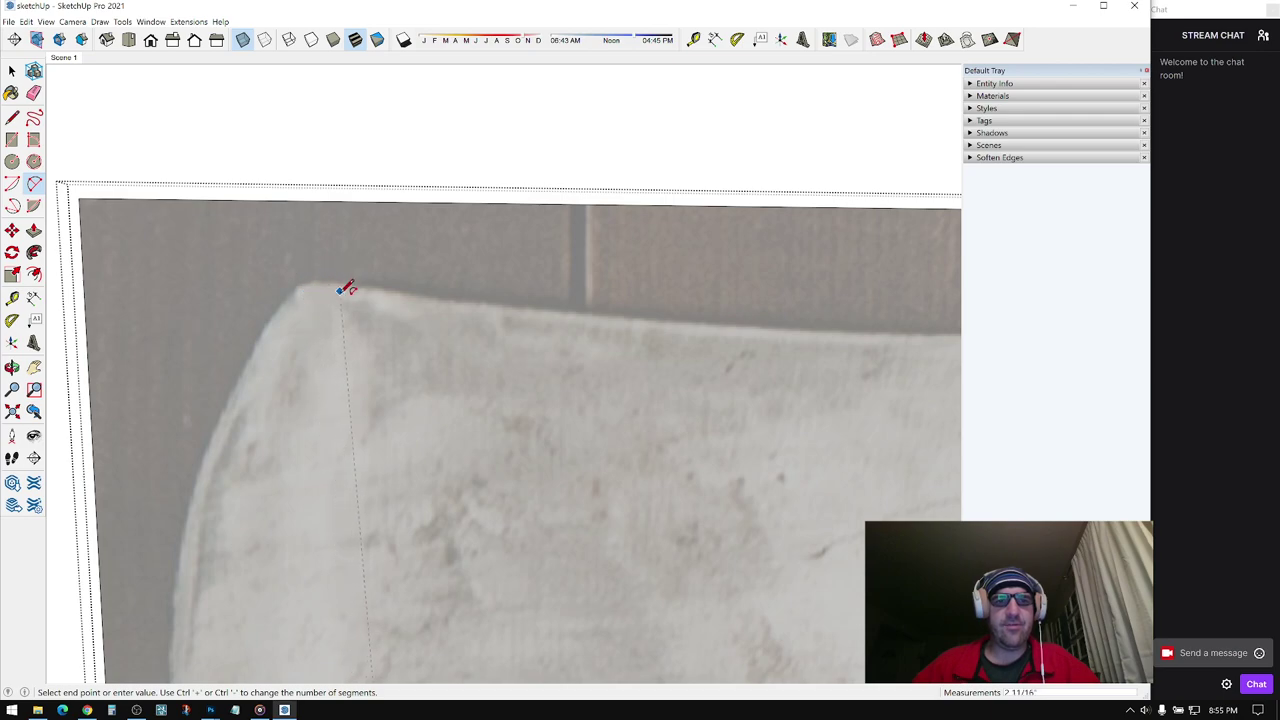
{"action": "scroll", "coordinate": [310, 278], "scroll_direction": "down", "scroll_amount": 4}
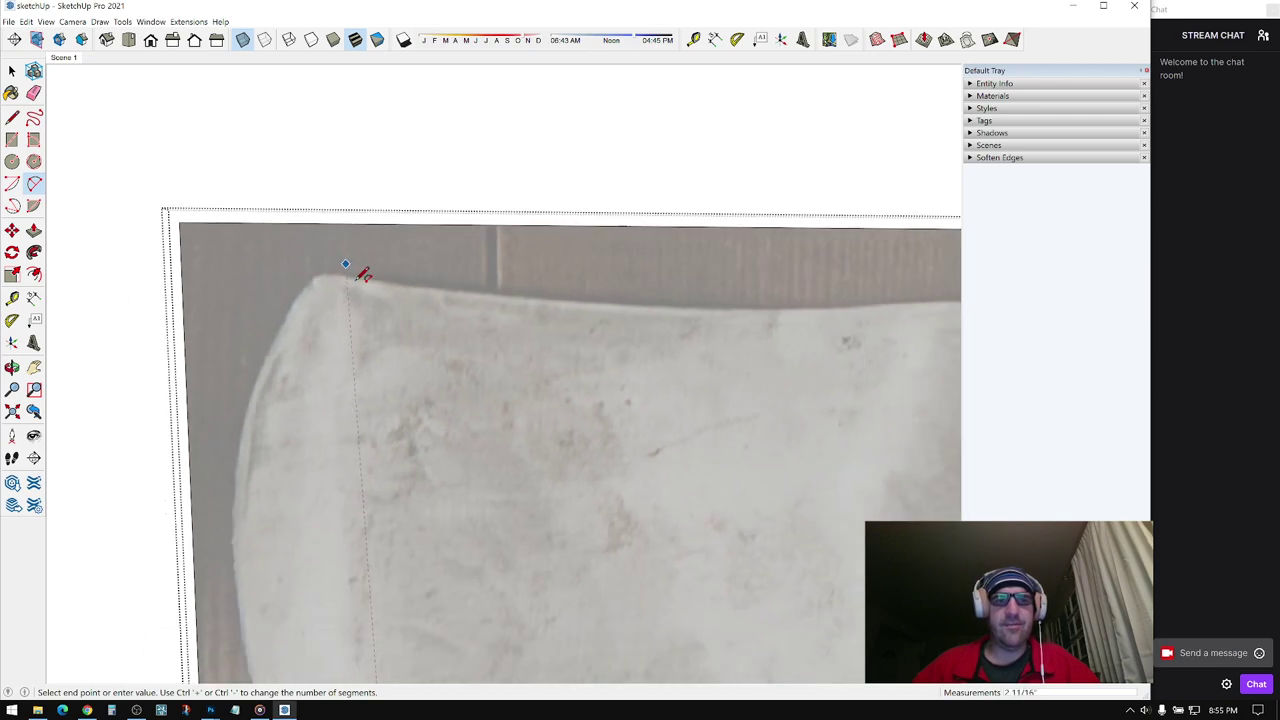
{"action": "key", "text": "space"}
{"action": "scroll", "coordinate": [338, 244], "scroll_direction": "down", "scroll_amount": 2}
{"action": "scroll", "coordinate": [338, 240], "scroll_direction": "down", "scroll_amount": 1}
- Close the hatchet group and delete the copied hatchet image behind the original
{"action": "left_click", "coordinate": [554, 92]}
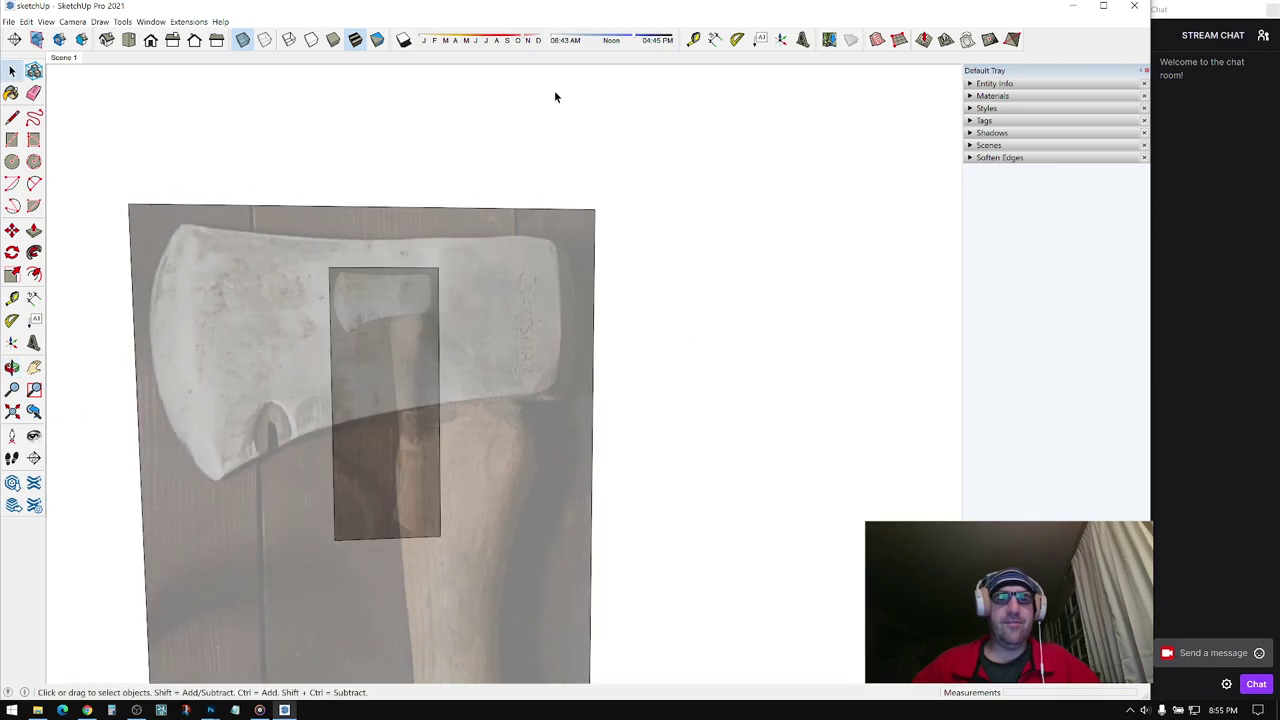
{"action": "scroll", "coordinate": [558, 179], "scroll_direction": "down", "scroll_amount": 1}
{"action": "middle_click_drag", "start_coordinate": [558, 179], "coordinate": [634, 183]}
{"action": "left_click_drag", "start_coordinate": [280, 487], "coordinate": [280, 487]}
{"action": "middle_click_drag", "start_coordinate": [394, 366], "coordinate": [323, 277]}
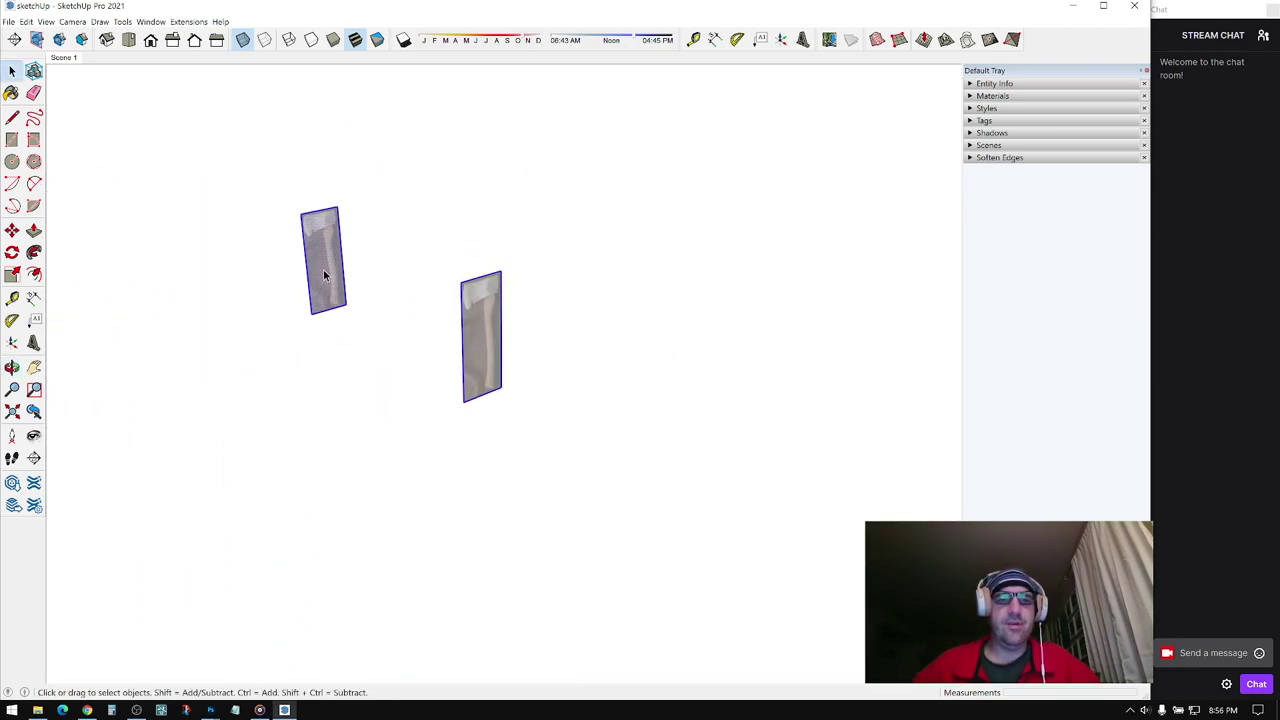
{"action": "left_click", "coordinate": [322, 264]}
{"action": "key", "text": "Delete"}
{"action": "mouse_move", "coordinate": [638, 215]}
{"action": "middle_mouse_down"}
{"action": "mouse_move", "coordinate": [220, 262]}
{"action": "mouse_move", "coordinate": [383, 291]}
{"action": "mouse_move", "coordinate": [560, 275]}
{"action": "middle_mouse_up"}
{"action": "scroll", "coordinate": [527, 302], "scroll_direction": "down", "scroll_amount": 1}
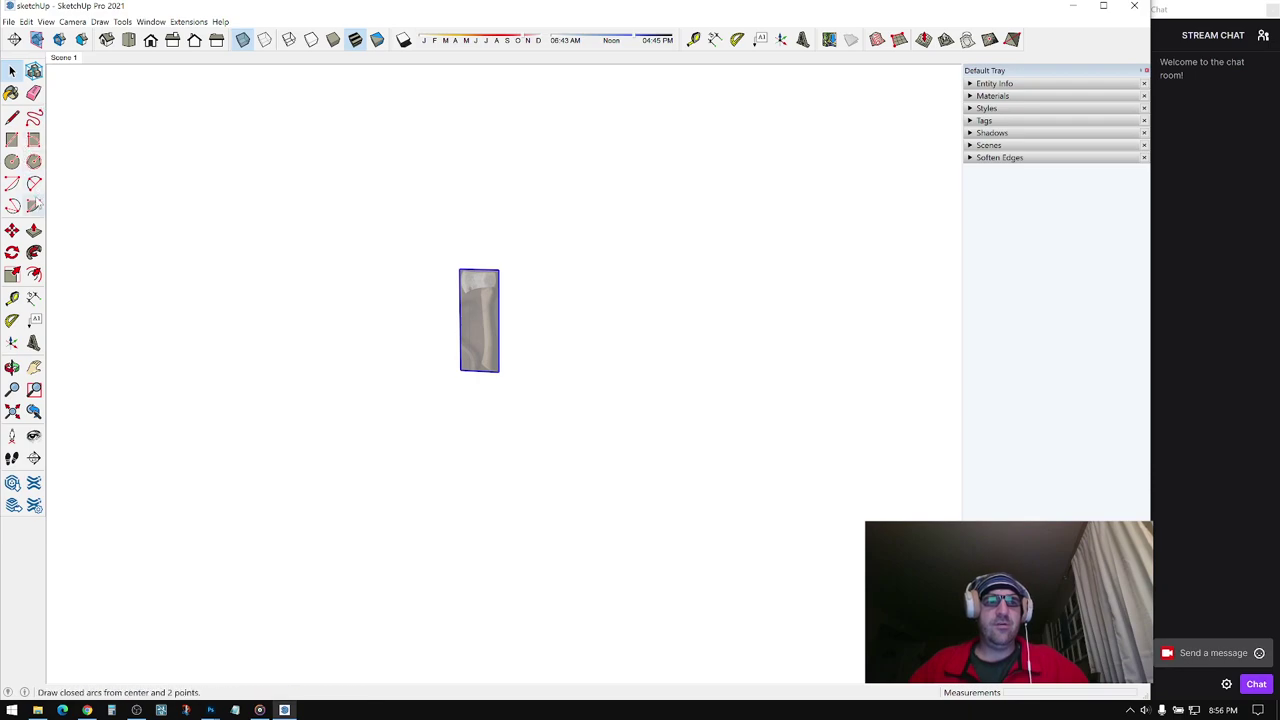
- Scale the remaining hatchet group uniformly by a factor of 10 from its upper corner
{"action": "left_click", "coordinate": [12, 274]}
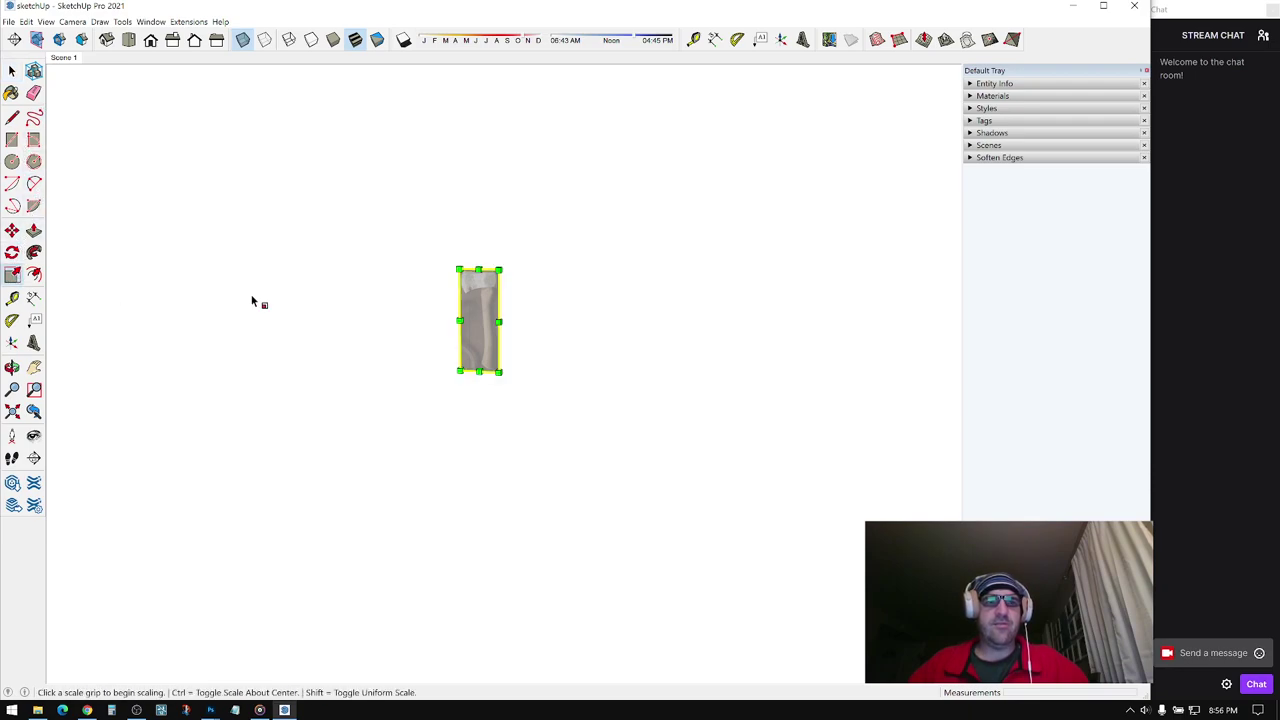
{"action": "left_click", "coordinate": [499, 270]}
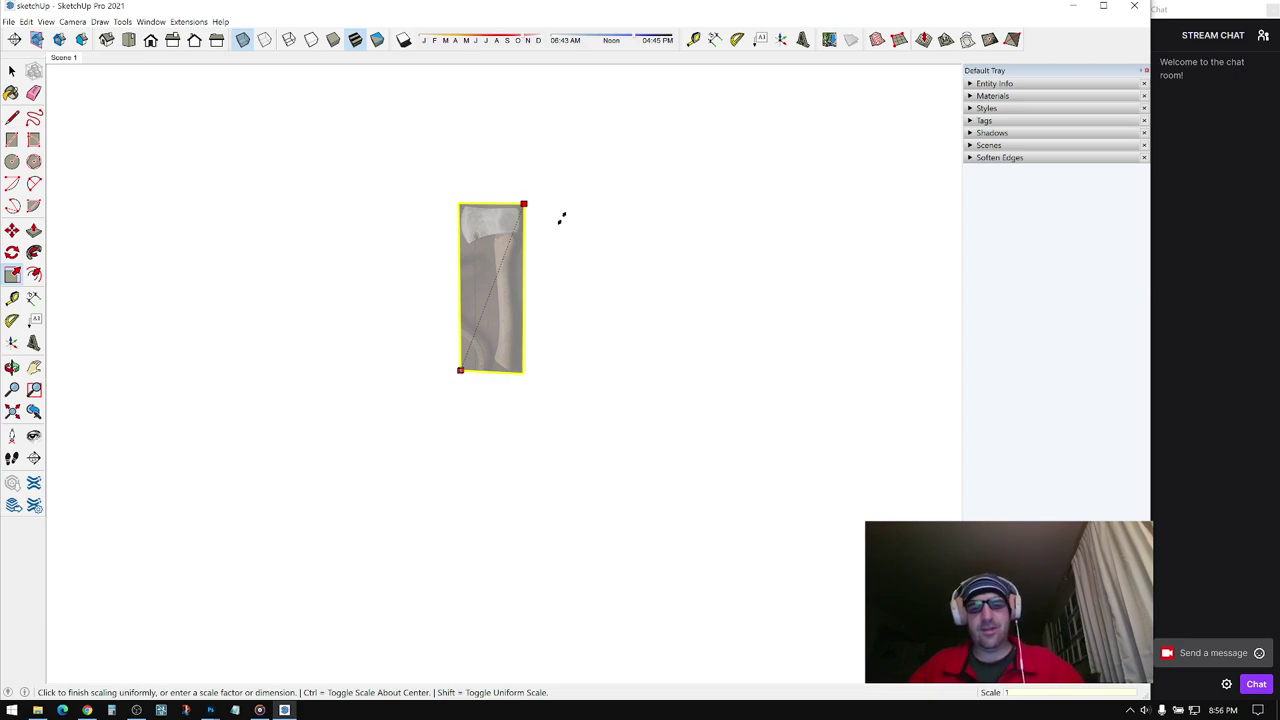
{"action": "type", "text": "10"}
{"action": "key", "text": "Return"}
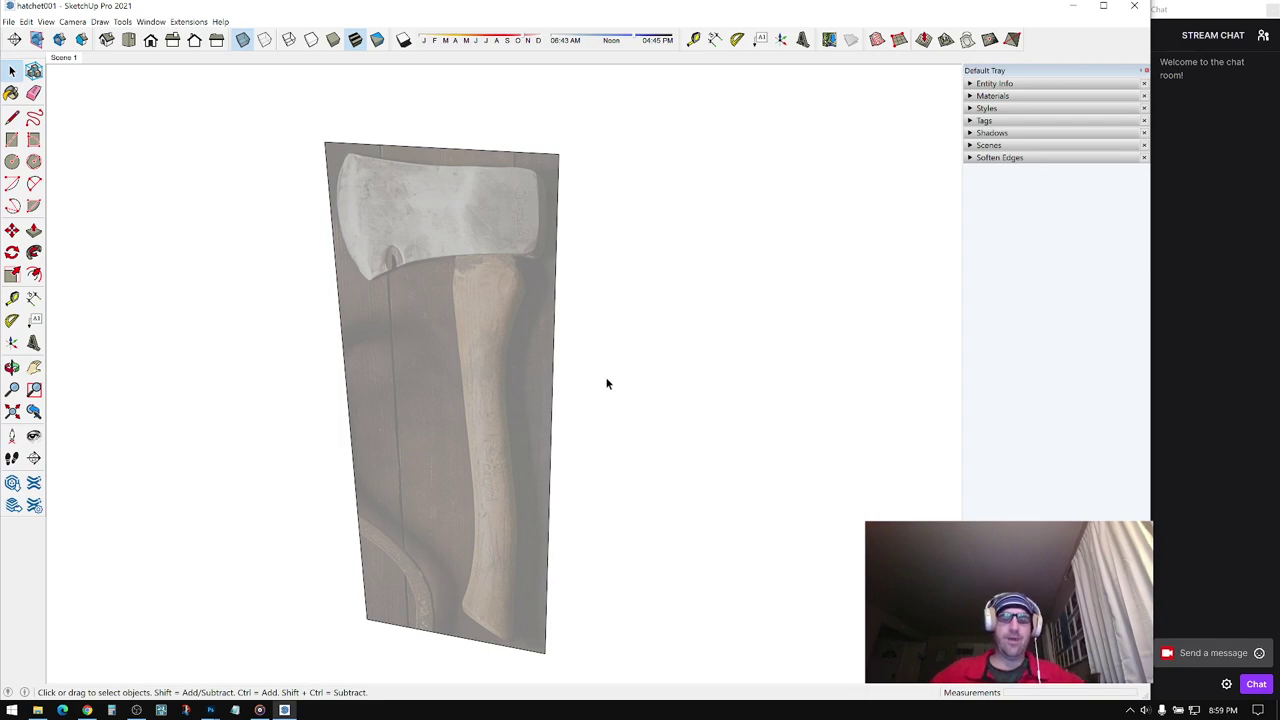
{"action": "left_click", "coordinate": [490, 368]}
{"action": "middle_click_drag", "start_coordinate": [618, 325], "coordinate": [468, 254]}
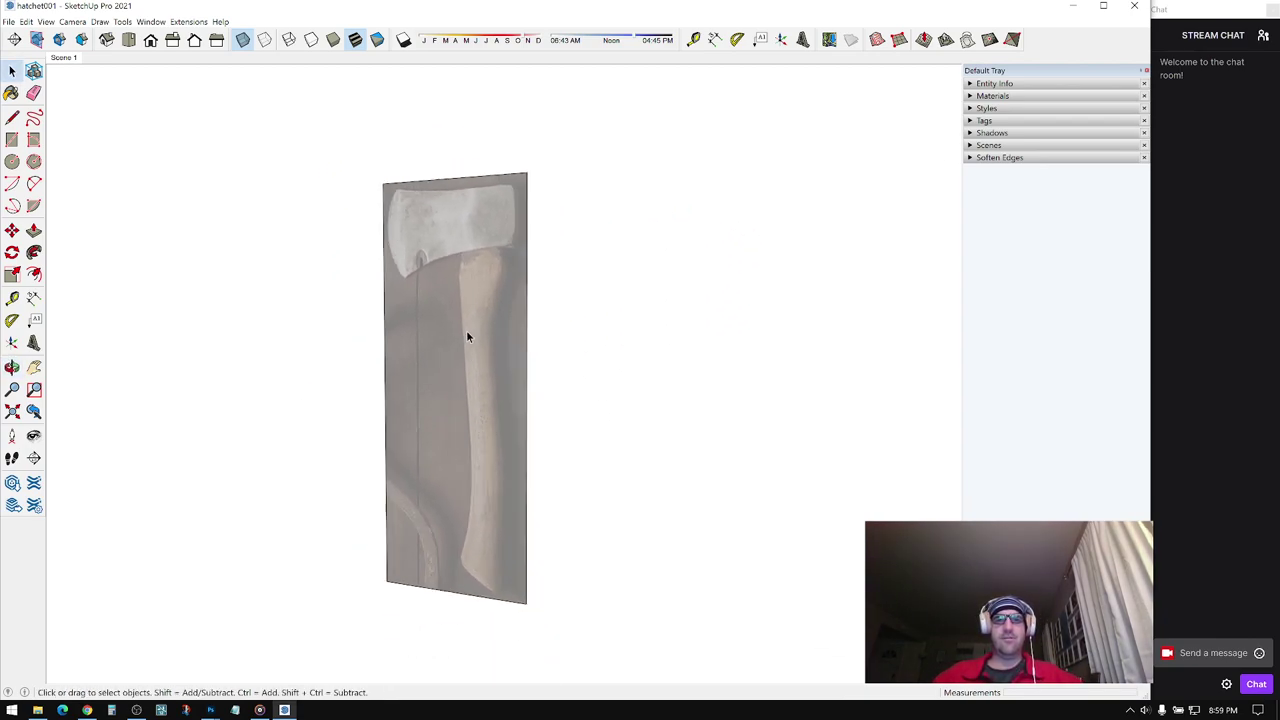
{"action": "middle_click_drag", "start_coordinate": [461, 505], "coordinate": [535, 480]}
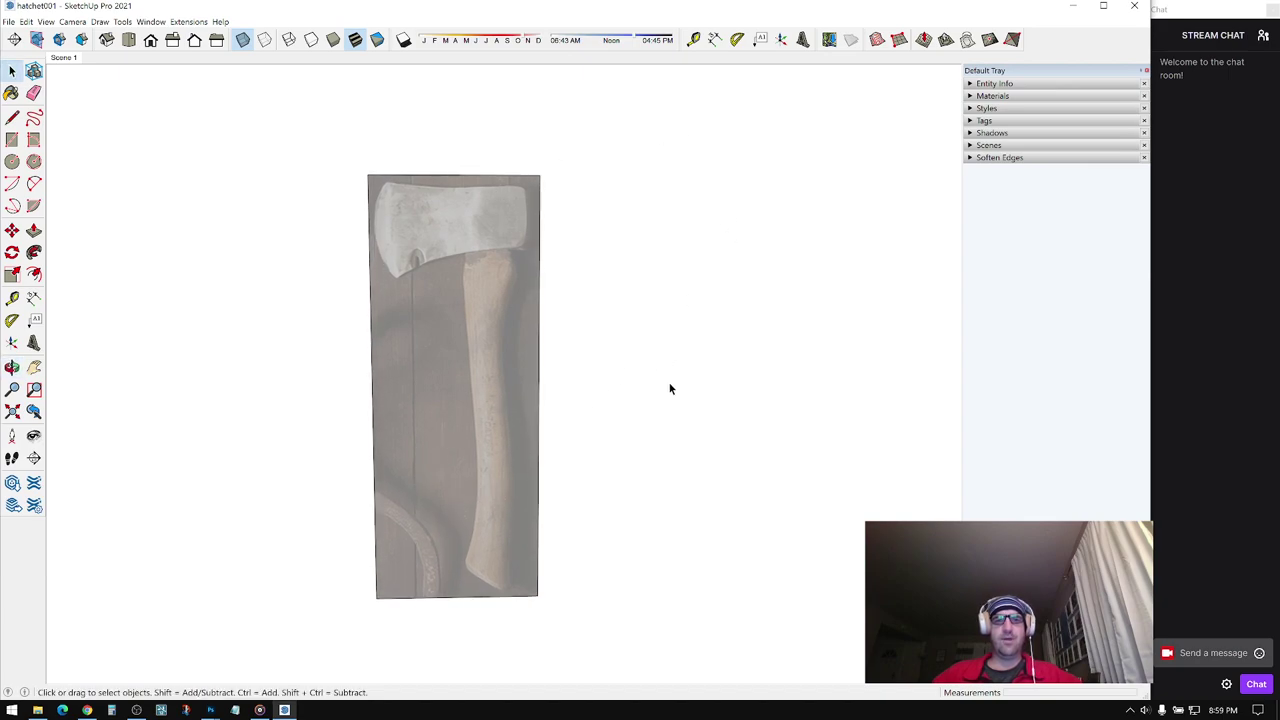
{"action": "middle_click_drag", "start_coordinate": [670, 389], "coordinate": [509, 284]}
{"action": "left_click", "coordinate": [535, 309]}
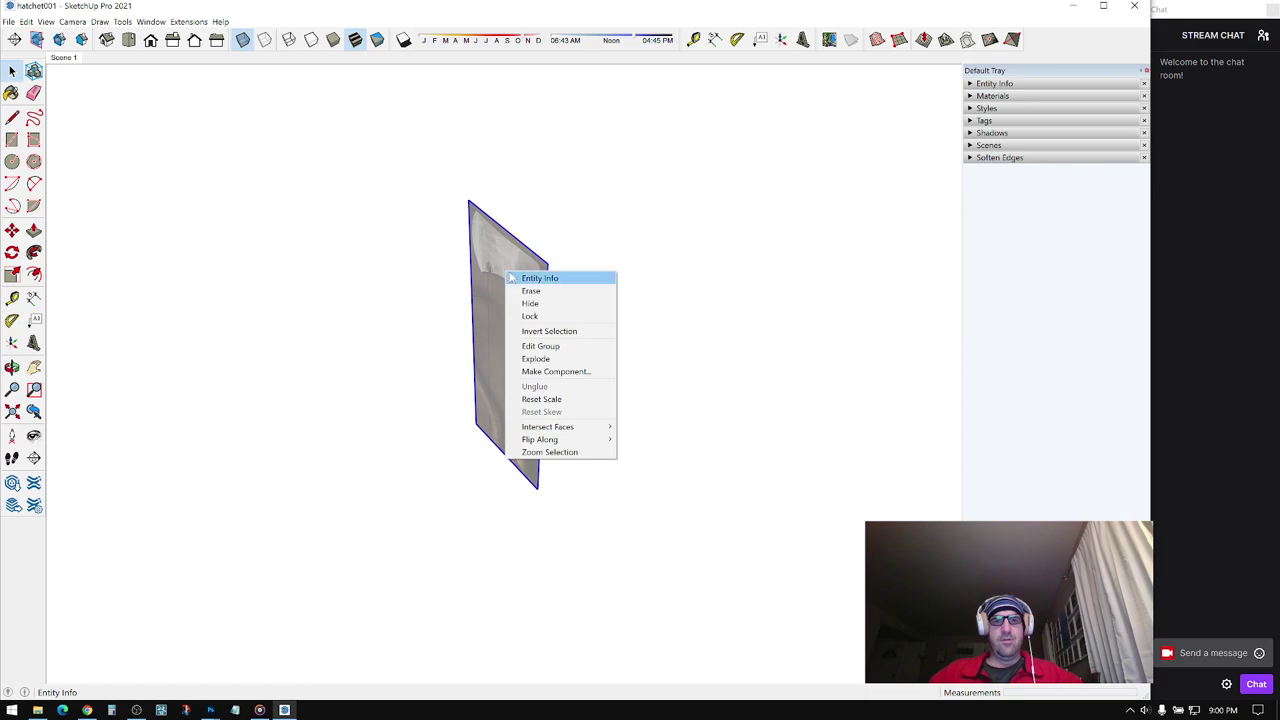
{"action": "left_click", "coordinate": [403, 271]}
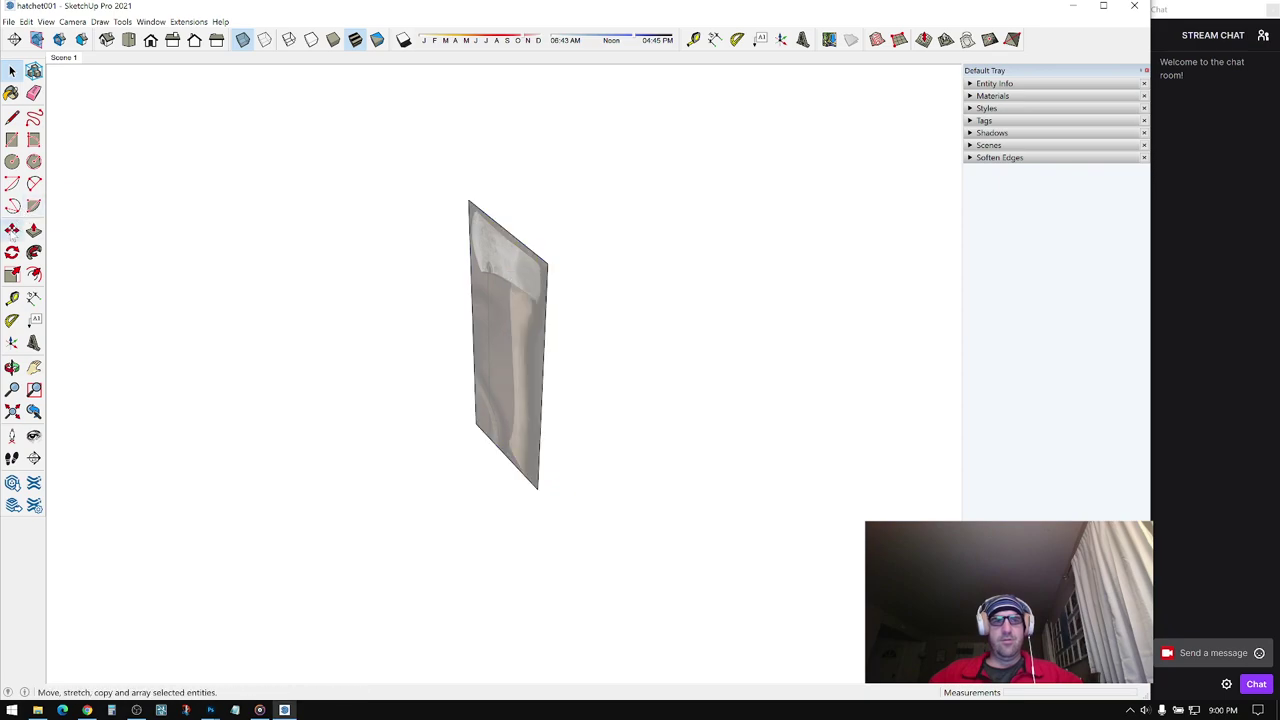
- Copy the hatchet group from its upper corner to a spot about 16' 7" behind the original
{"action": "left_click", "coordinate": [15, 225]}
{"action": "key", "text": "space"}
{"action": "left_click", "coordinate": [506, 273]}
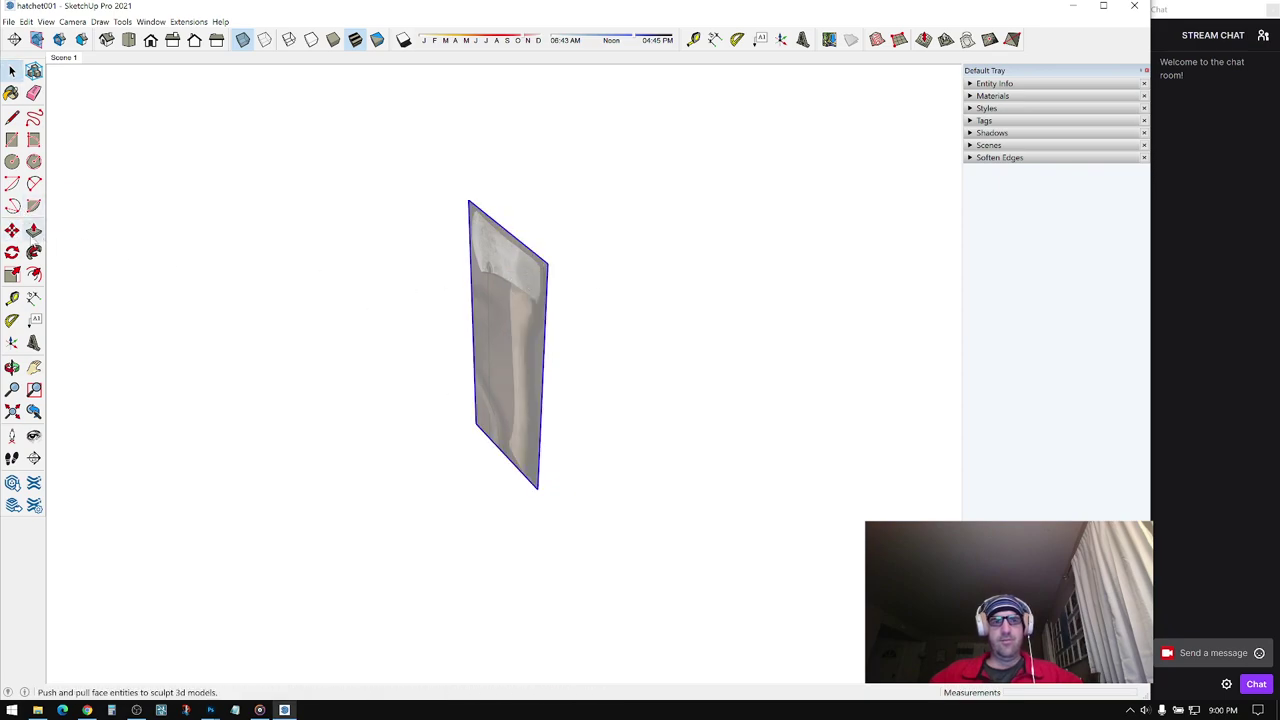
{"action": "left_click", "coordinate": [12, 230]}
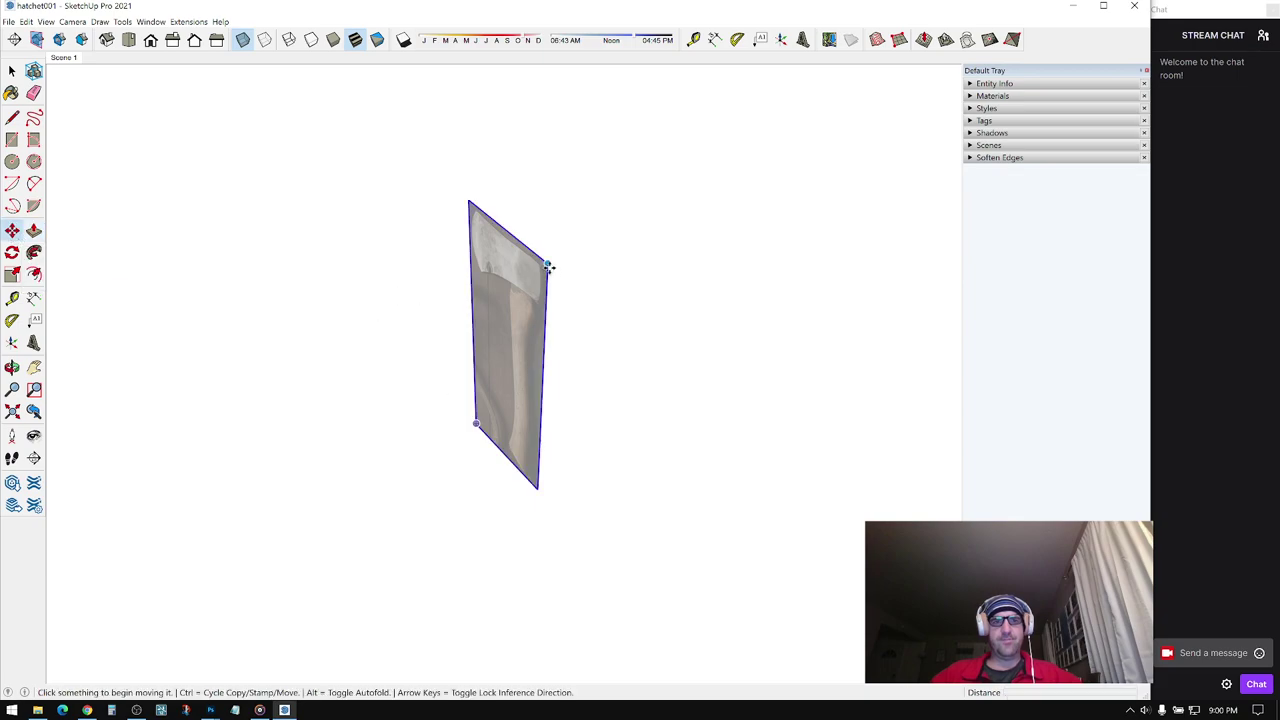
{"action": "key", "text": "ctrl"}
{"action": "left_click", "coordinate": [547, 263]}
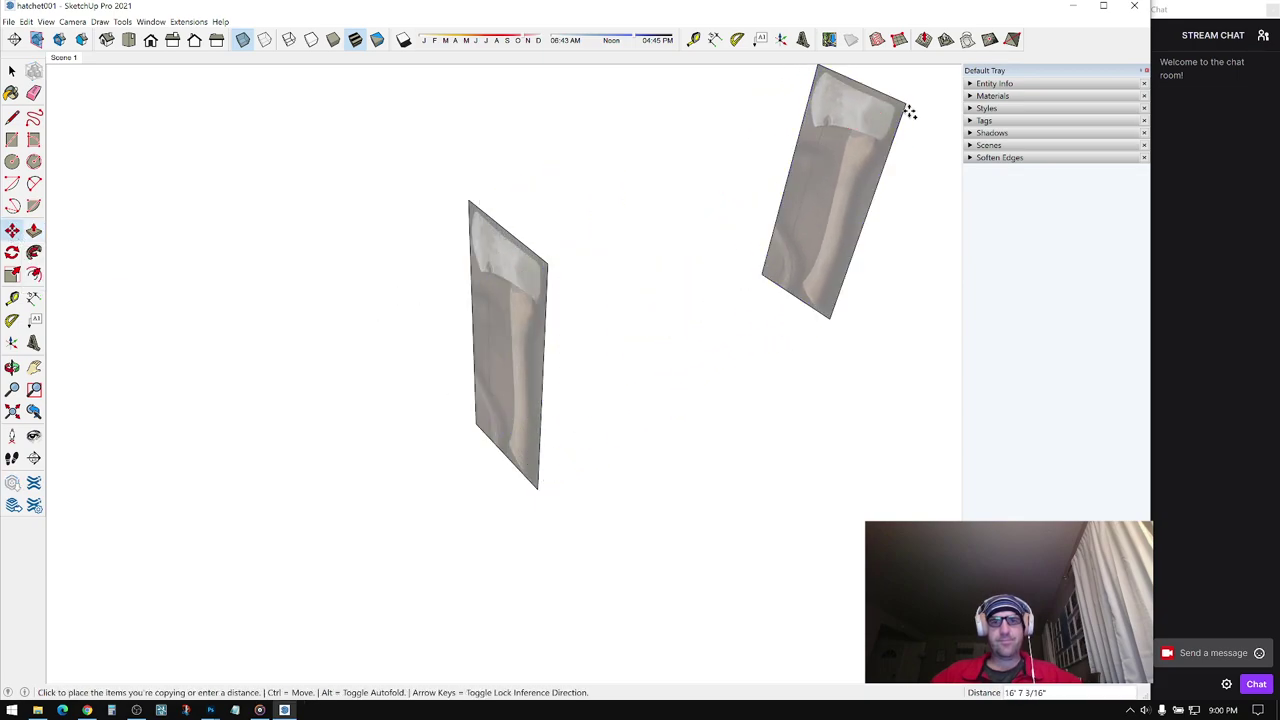
{"action": "left_click", "coordinate": [909, 110]}
{"action": "key", "text": "space"}
- Open the original hatchet group for editing
{"action": "double_click", "coordinate": [500, 288]}
{"action": "middle_click_drag", "start_coordinate": [499, 288], "coordinate": [565, 250]}
{"action": "scroll", "coordinate": [565, 250], "scroll_direction": "up", "scroll_amount": 1}
{"action": "scroll", "coordinate": [521, 207], "scroll_direction": "up", "scroll_amount": 3}
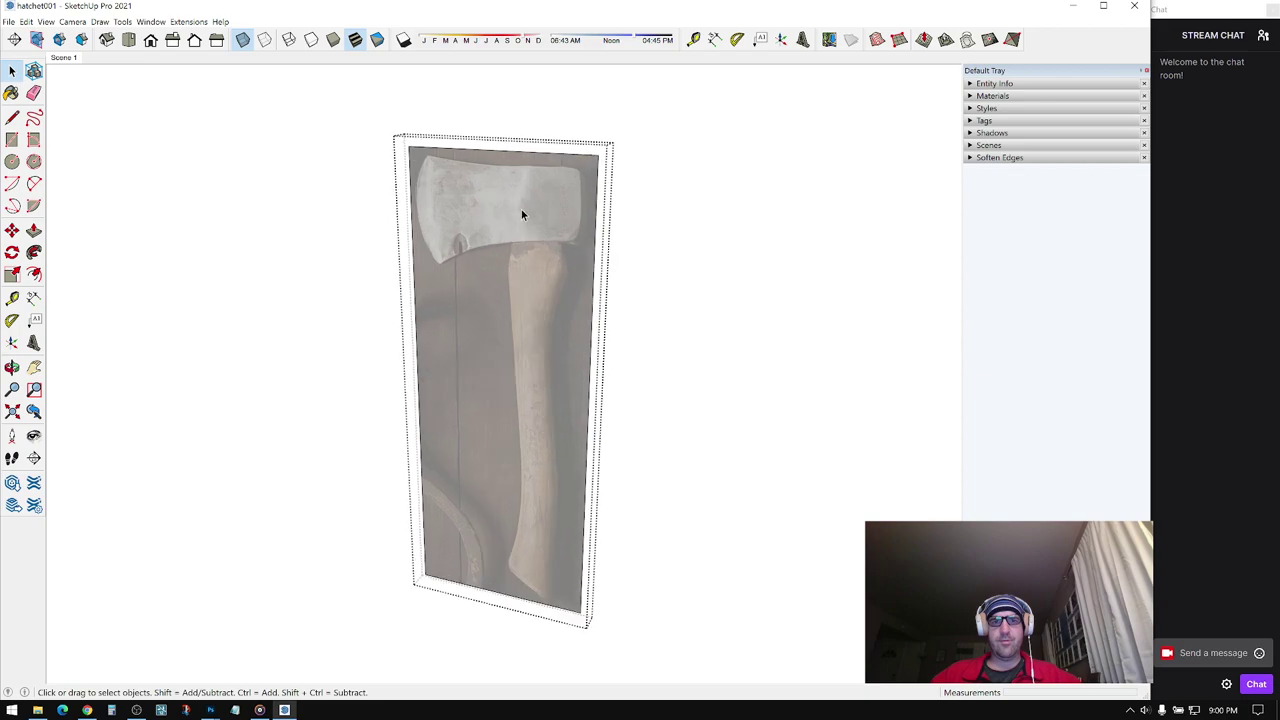
{"action": "mouse_move", "coordinate": [462, 204]}
{"action": "middle_mouse_down"}
{"action": "mouse_move", "coordinate": [590, 182]}
{"action": "mouse_move", "coordinate": [590, 122]}
{"action": "middle_mouse_up"}
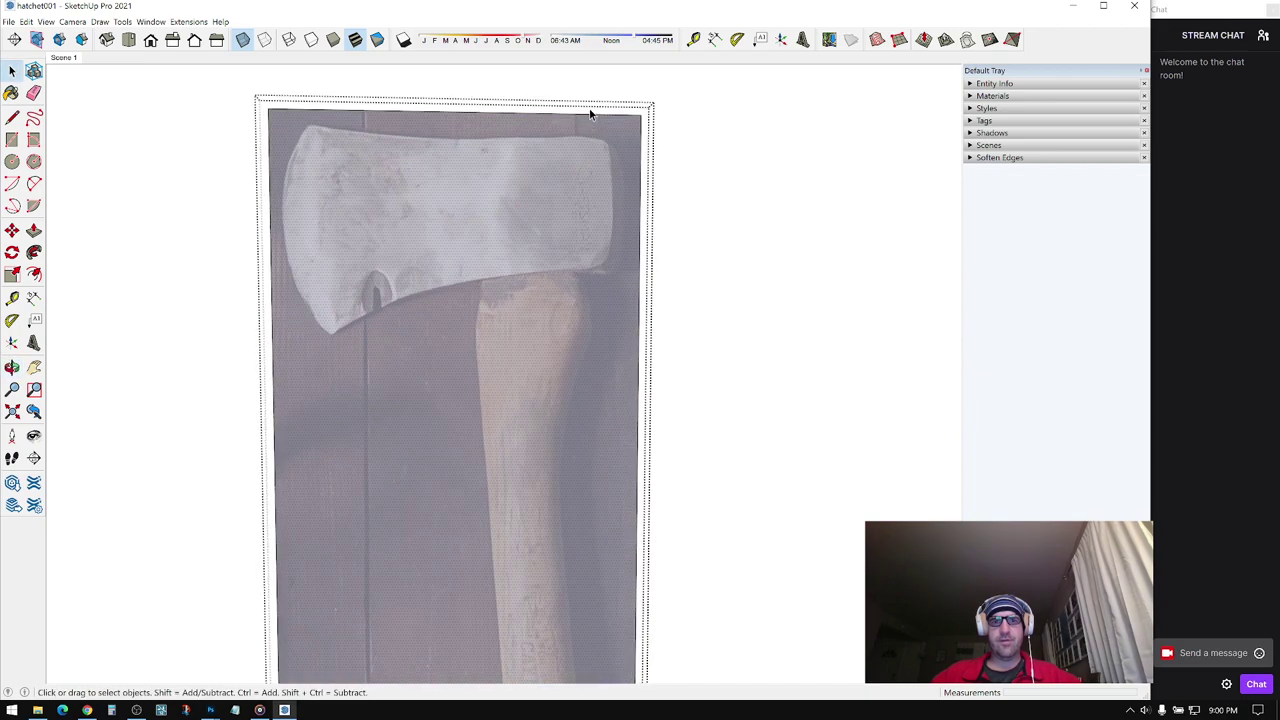
{"action": "scroll", "coordinate": [585, 160], "scroll_direction": "down", "scroll_amount": 1}
{"action": "scroll", "coordinate": [486, 251], "scroll_direction": "up", "scroll_amount": 5}
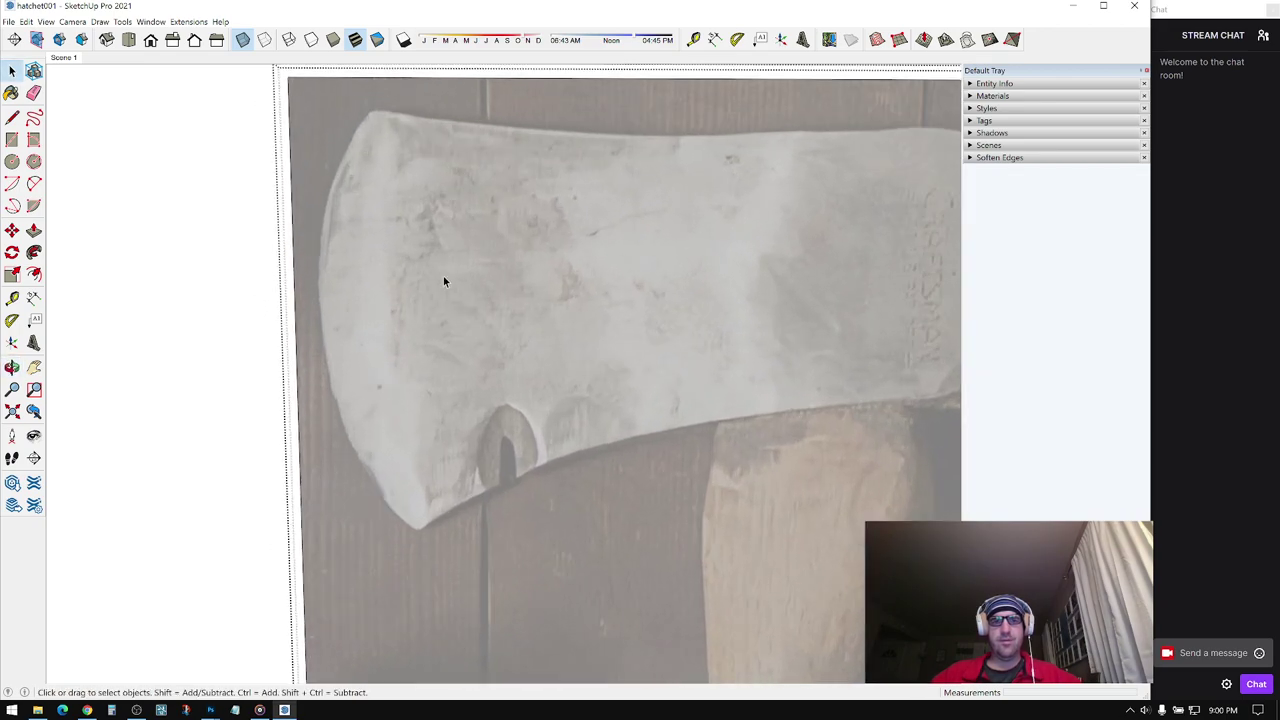
{"action": "scroll", "coordinate": [416, 293], "scroll_direction": "down", "scroll_amount": 1}
{"action": "middle_click_drag", "start_coordinate": [389, 372], "coordinate": [341, 336], "text": "shift"}
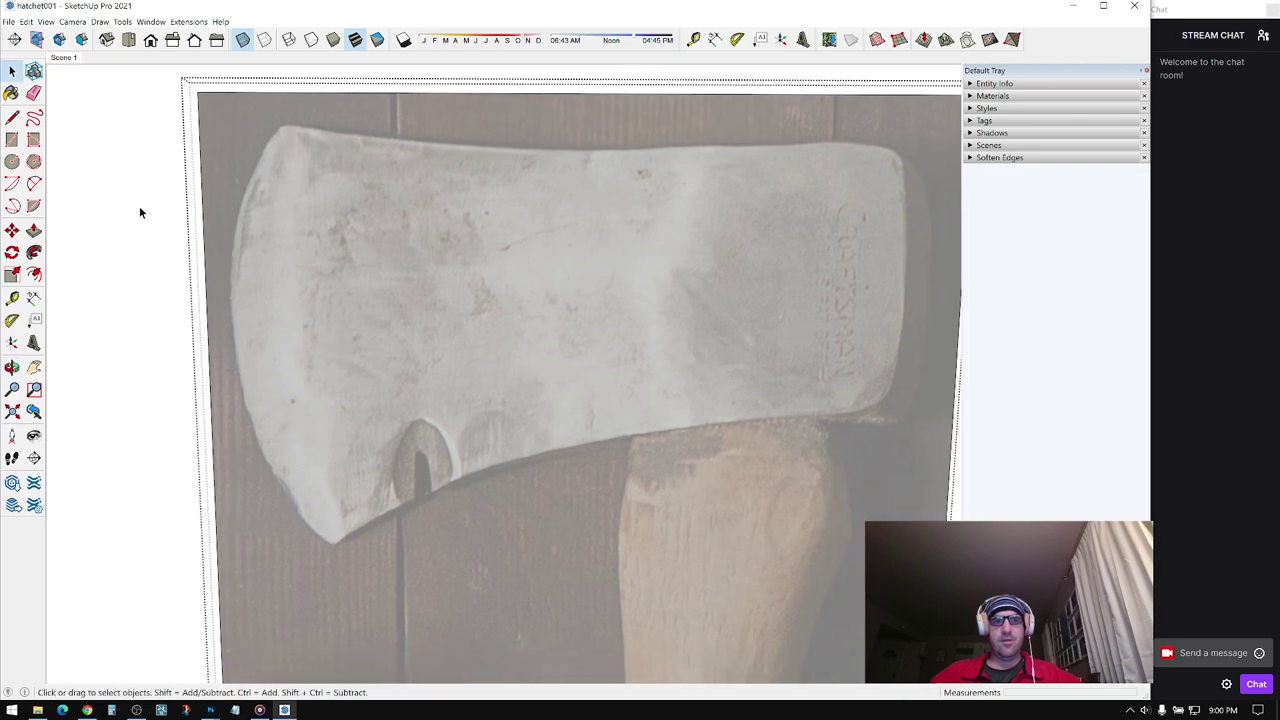
{"action": "left_click", "coordinate": [34, 183]}
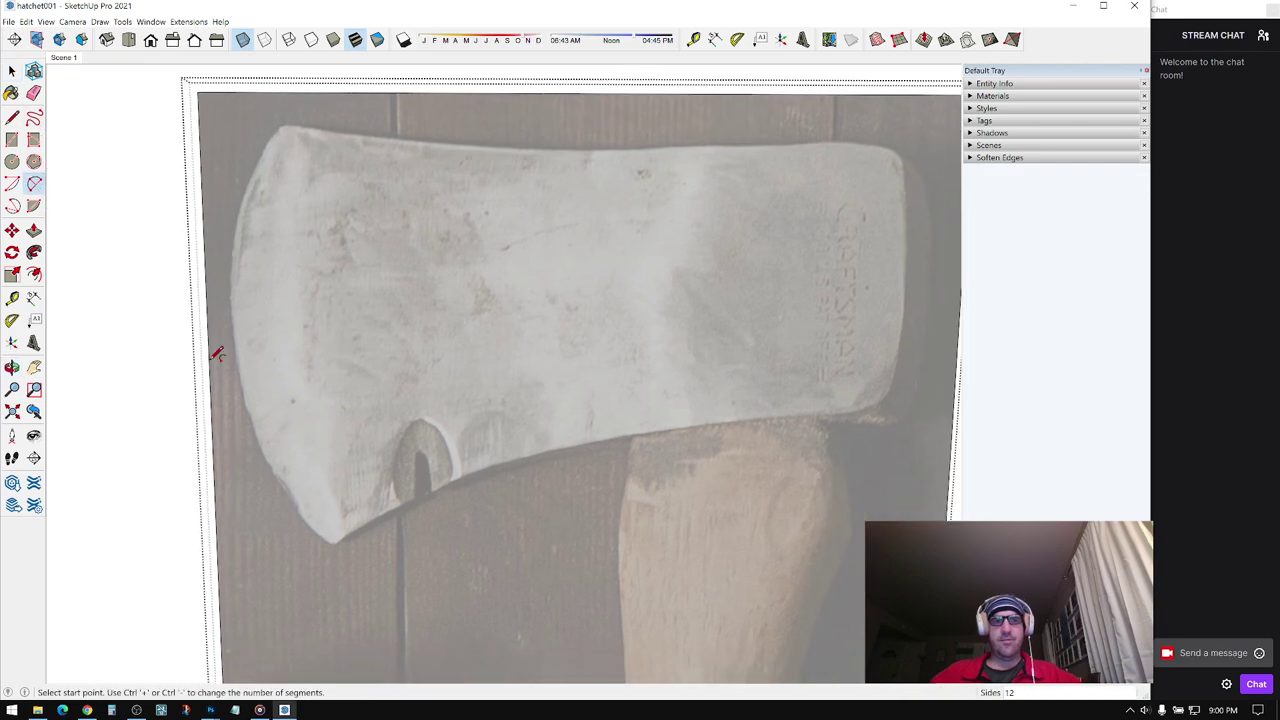
{"action": "left_click", "coordinate": [336, 541]}
{"action": "scroll", "coordinate": [309, 160], "scroll_direction": "up", "scroll_amount": 5}
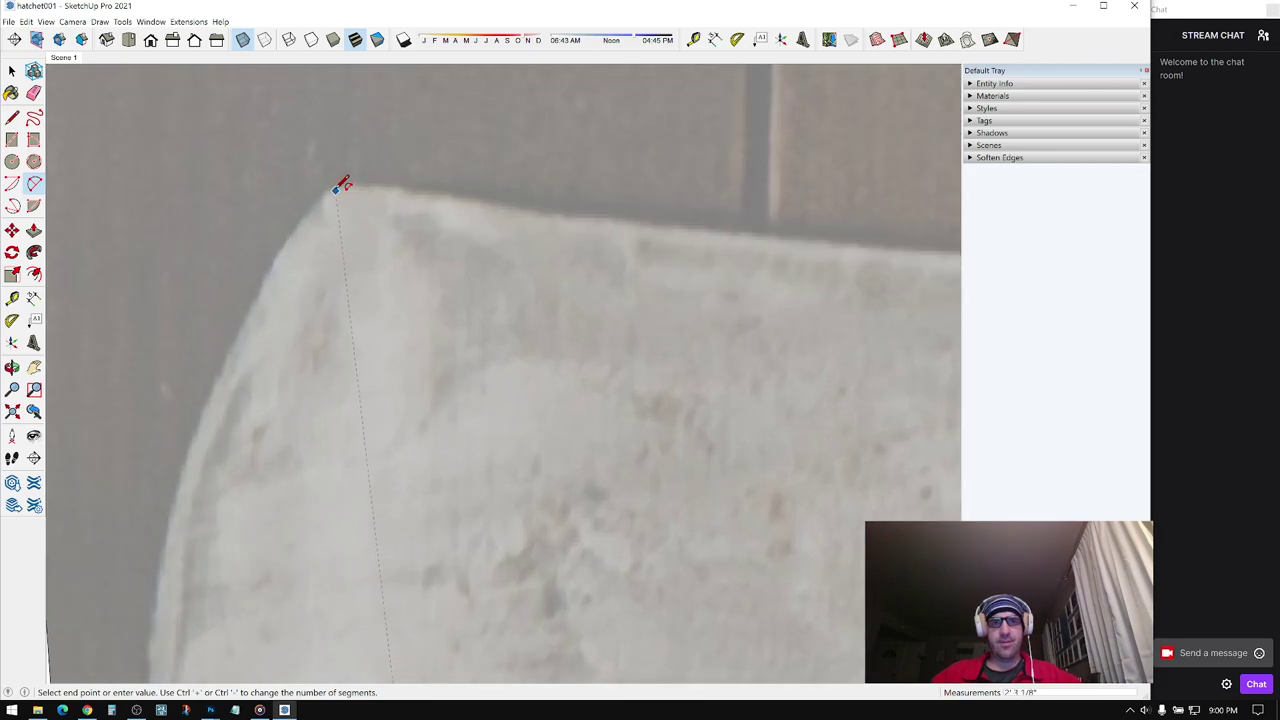
{"action": "scroll", "coordinate": [338, 184], "scroll_direction": "down", "scroll_amount": 1}
{"action": "left_click", "coordinate": [336, 186]}
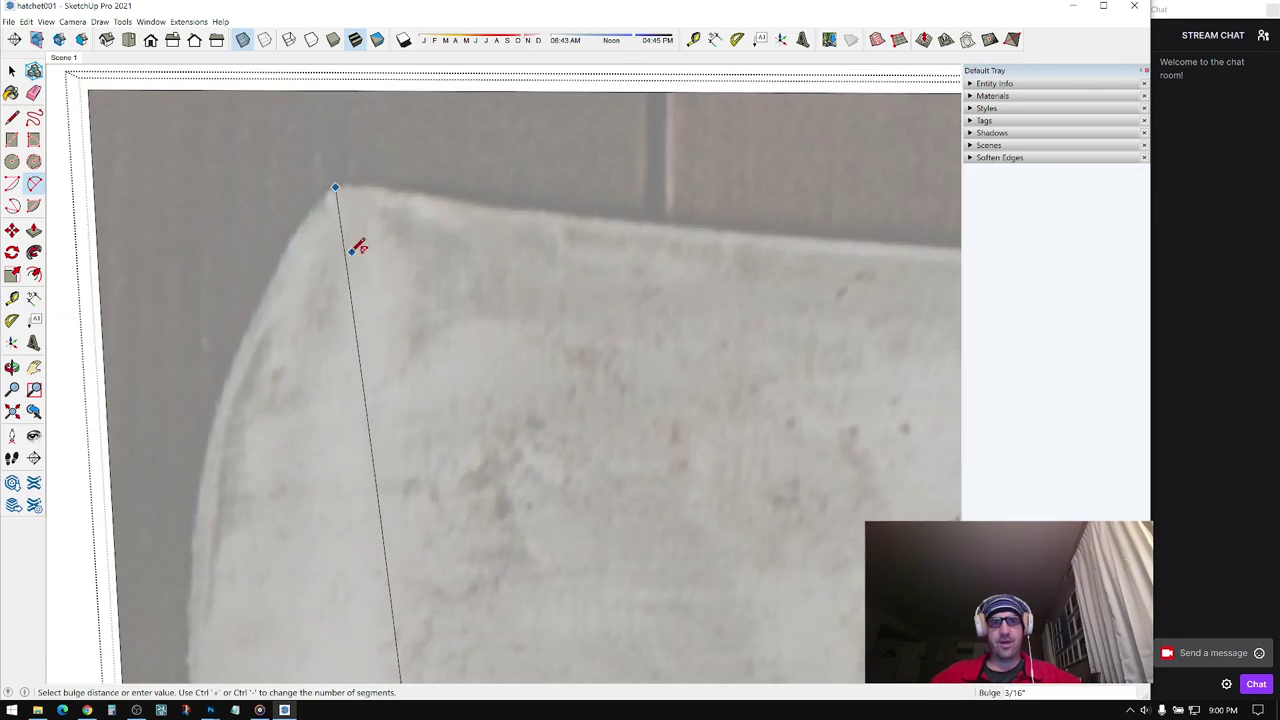
{"action": "left_click", "coordinate": [33, 185]}
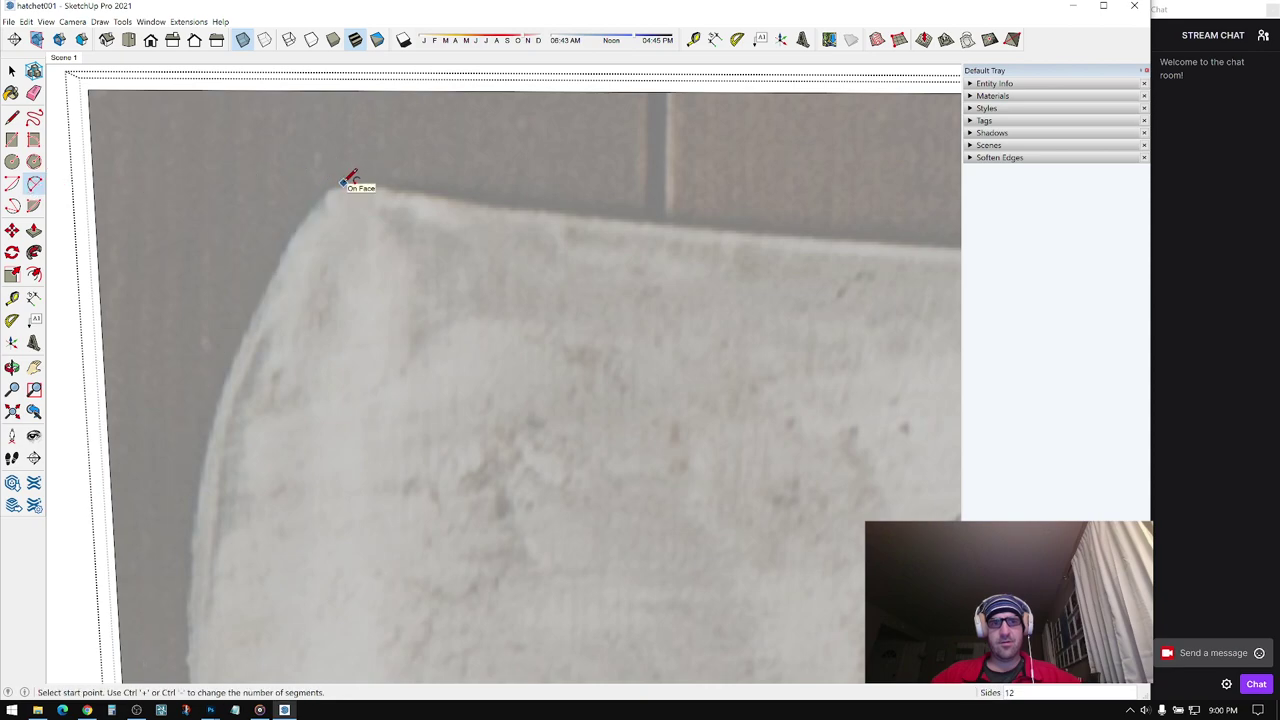
{"action": "left_click", "coordinate": [342, 184]}
{"action": "middle_click_drag", "start_coordinate": [346, 540], "coordinate": [354, 114], "text": "shift"}
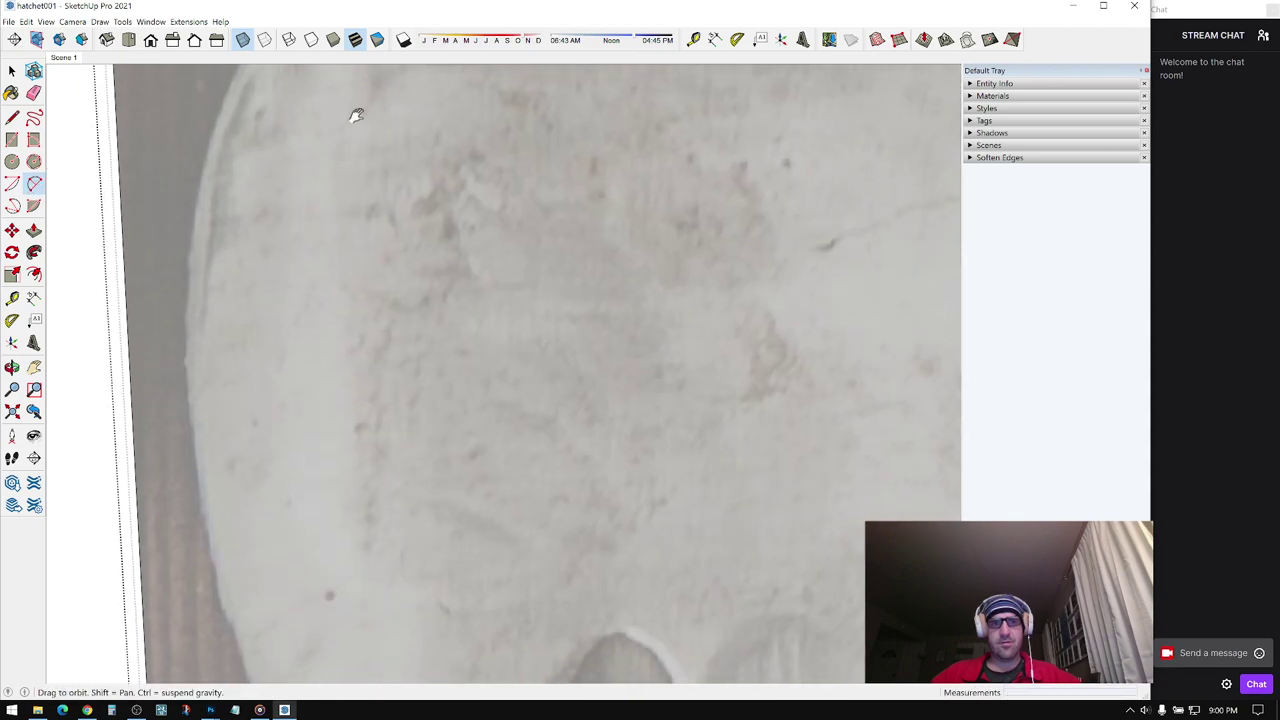
{"action": "middle_click_drag", "start_coordinate": [352, 640], "coordinate": [364, 245], "text": "shift"}
{"action": "scroll", "coordinate": [467, 503], "scroll_direction": "up", "scroll_amount": 1}
{"action": "scroll", "coordinate": [440, 520], "scroll_direction": "up", "scroll_amount": 2}
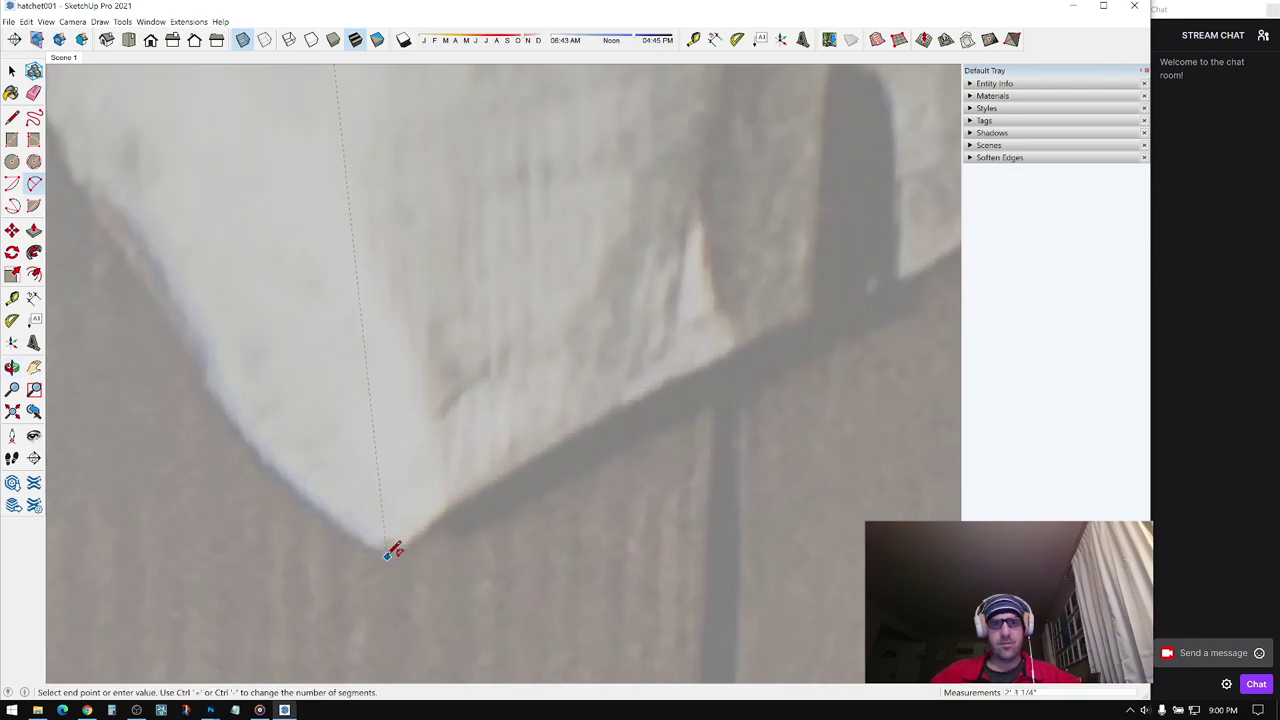
{"action": "left_click", "coordinate": [389, 554]}
{"action": "scroll", "coordinate": [349, 397], "scroll_direction": "down", "scroll_amount": 5}
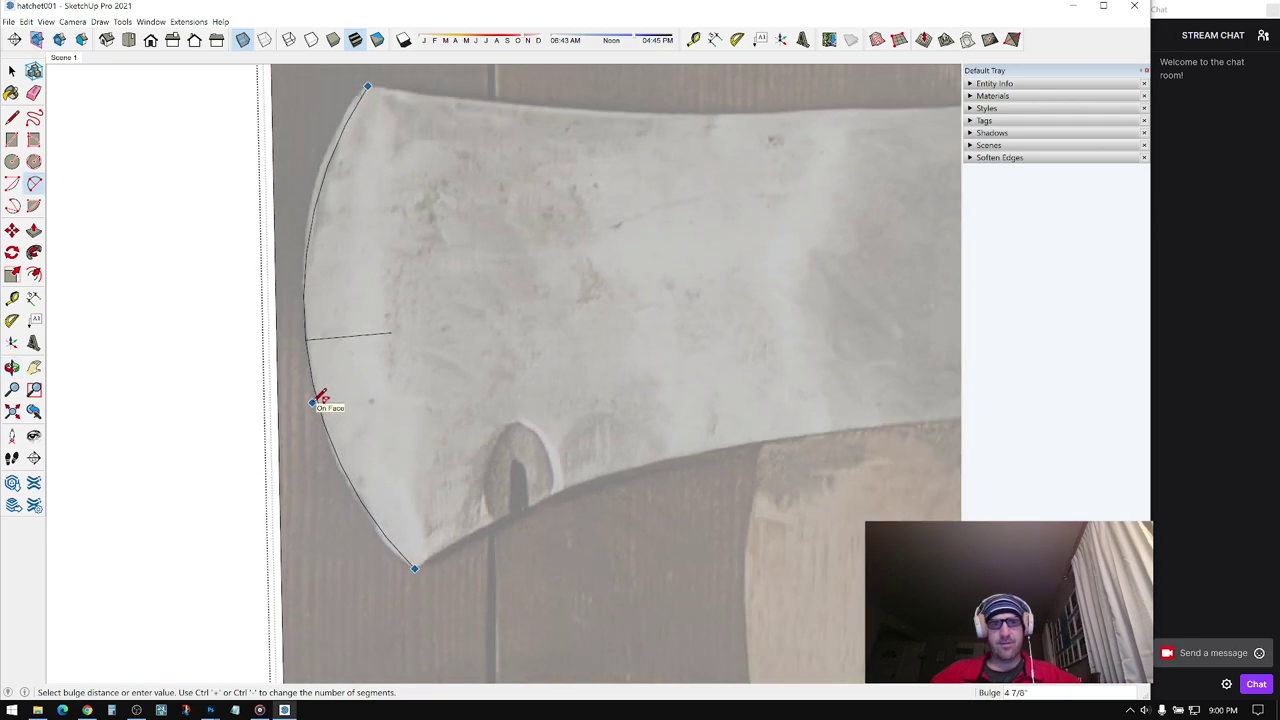
{"action": "scroll", "coordinate": [491, 334], "scroll_direction": "down", "scroll_amount": 2}
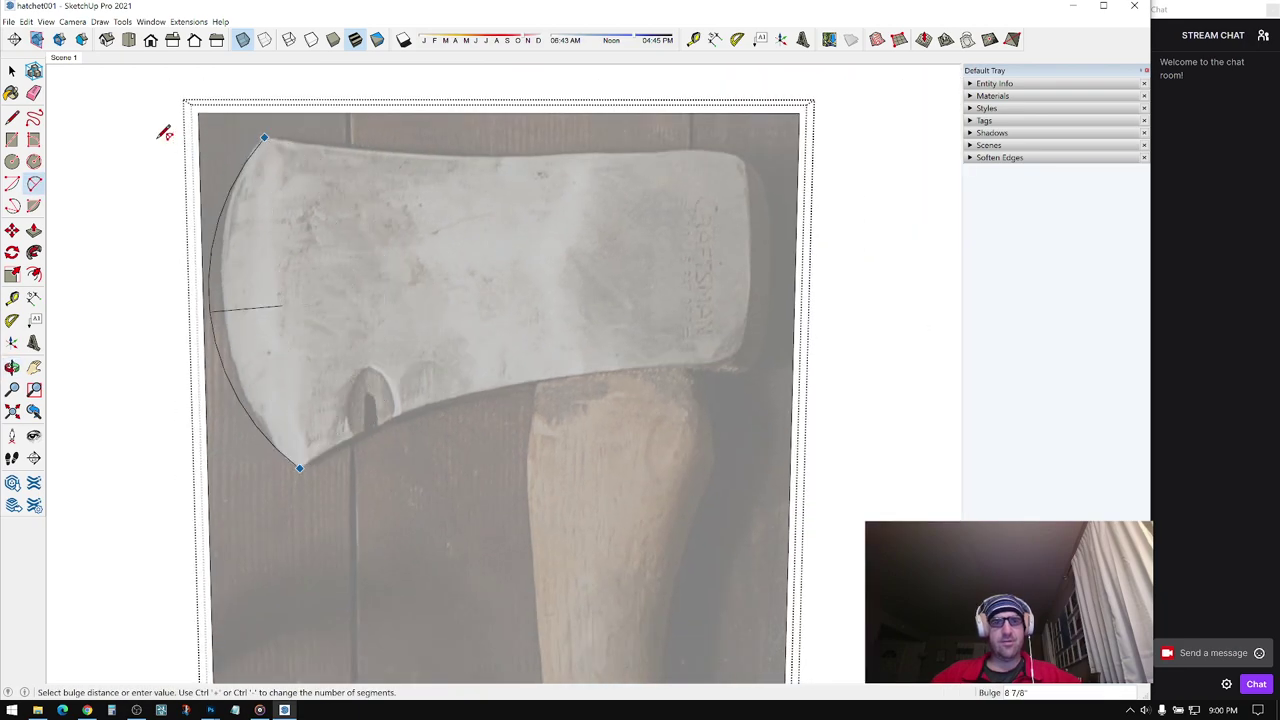
- Draw a short line of about 1/4" across the upper corner of the hatchet's cutting edge
{"action": "key", "text": "l"}
{"action": "scroll", "coordinate": [346, 191], "scroll_direction": "up", "scroll_amount": 3}
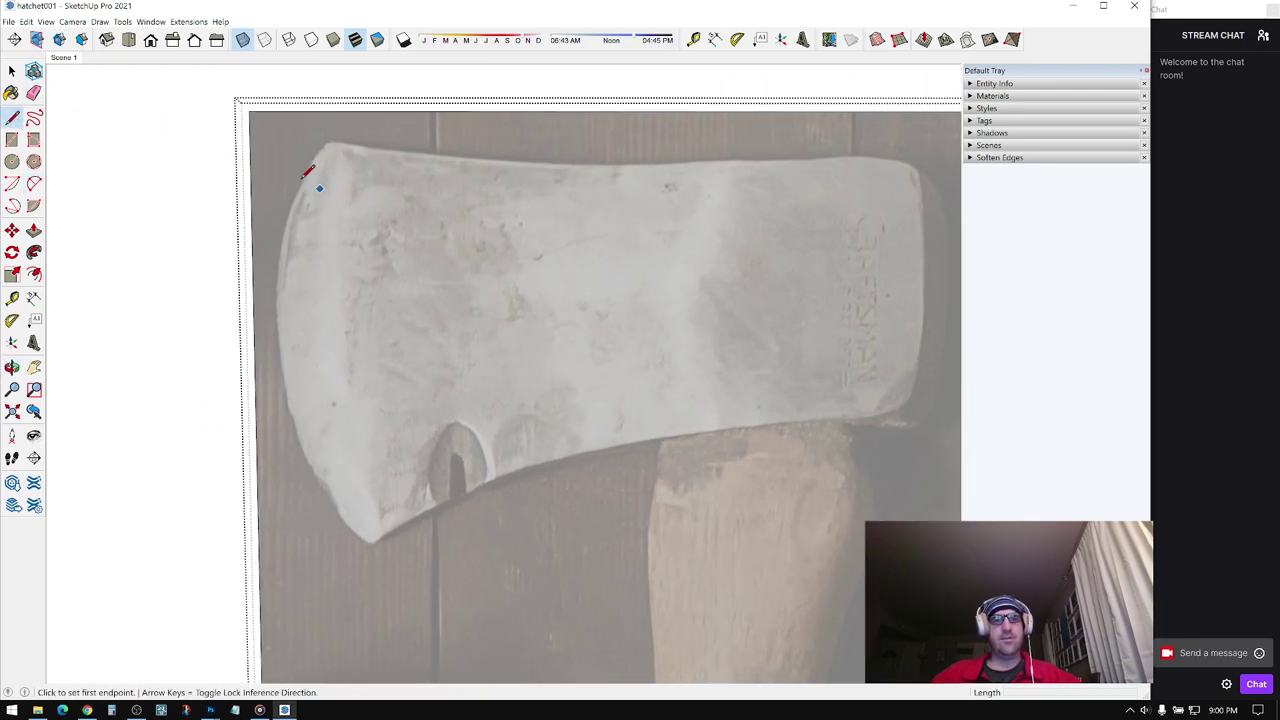
{"action": "scroll", "coordinate": [453, 205], "scroll_direction": "up", "scroll_amount": 5}
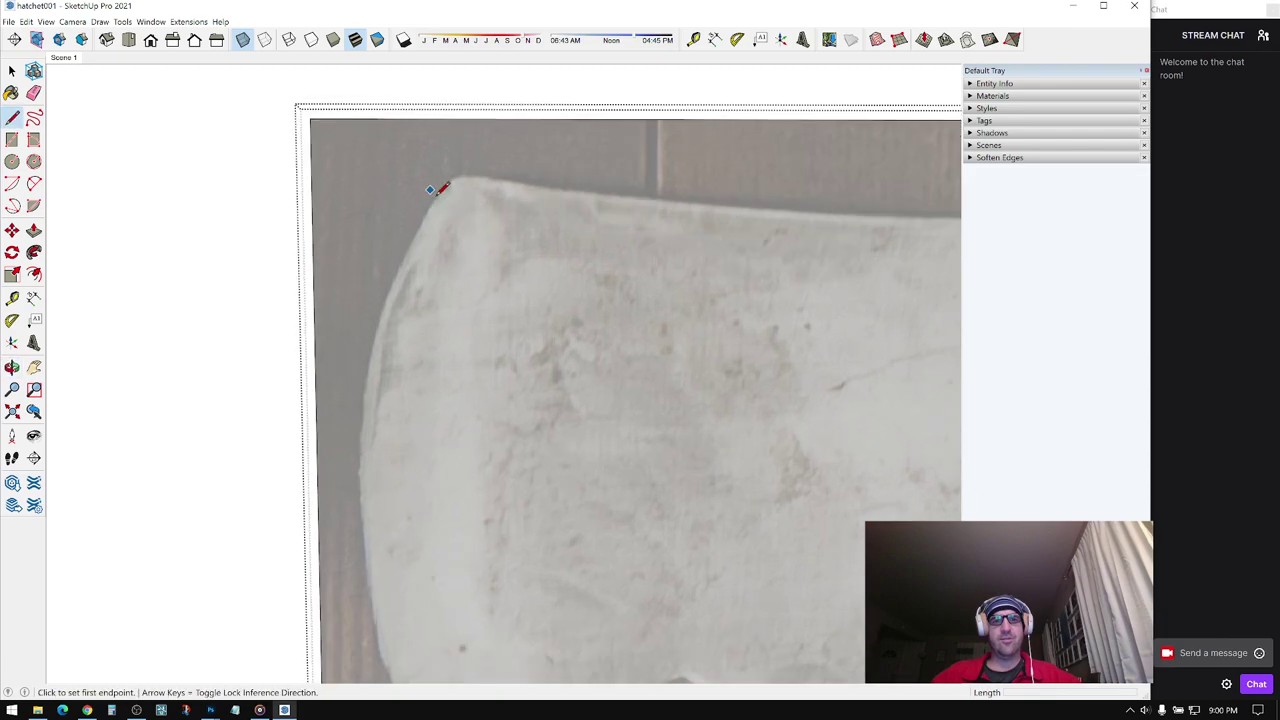
{"action": "left_click", "coordinate": [575, 212]}
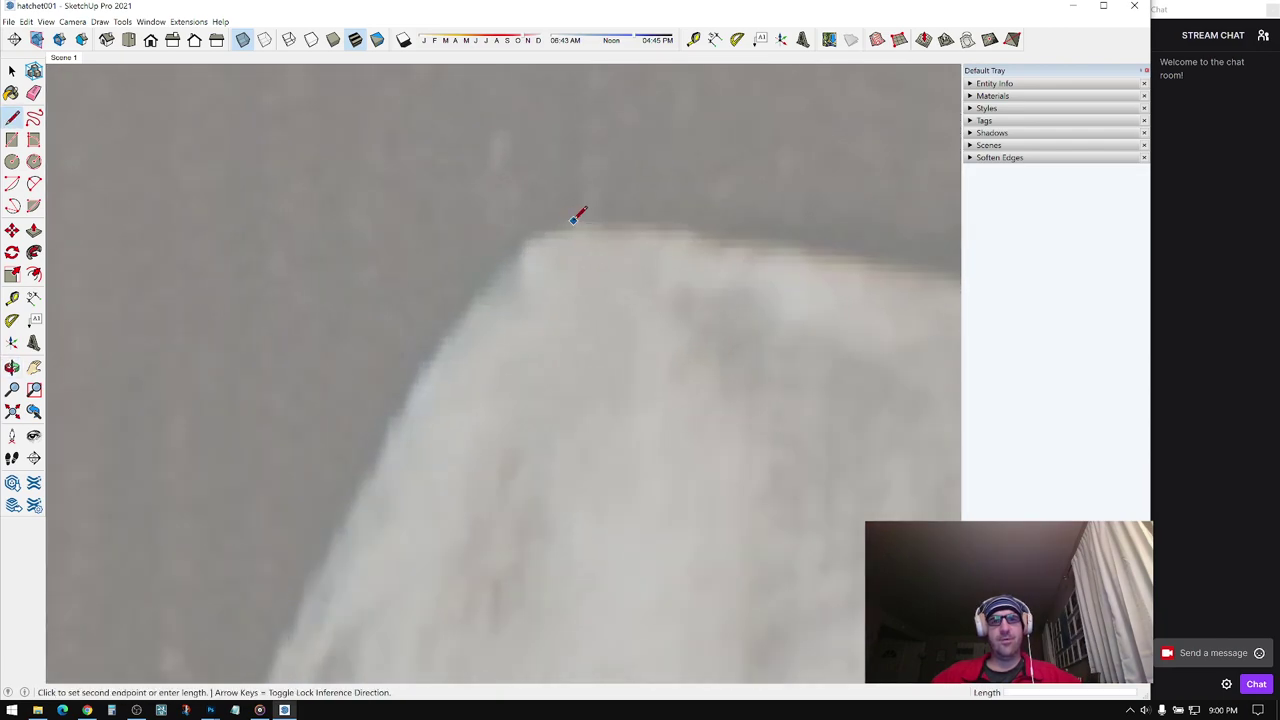
{"action": "scroll", "coordinate": [523, 243], "scroll_direction": "up", "scroll_amount": 1}
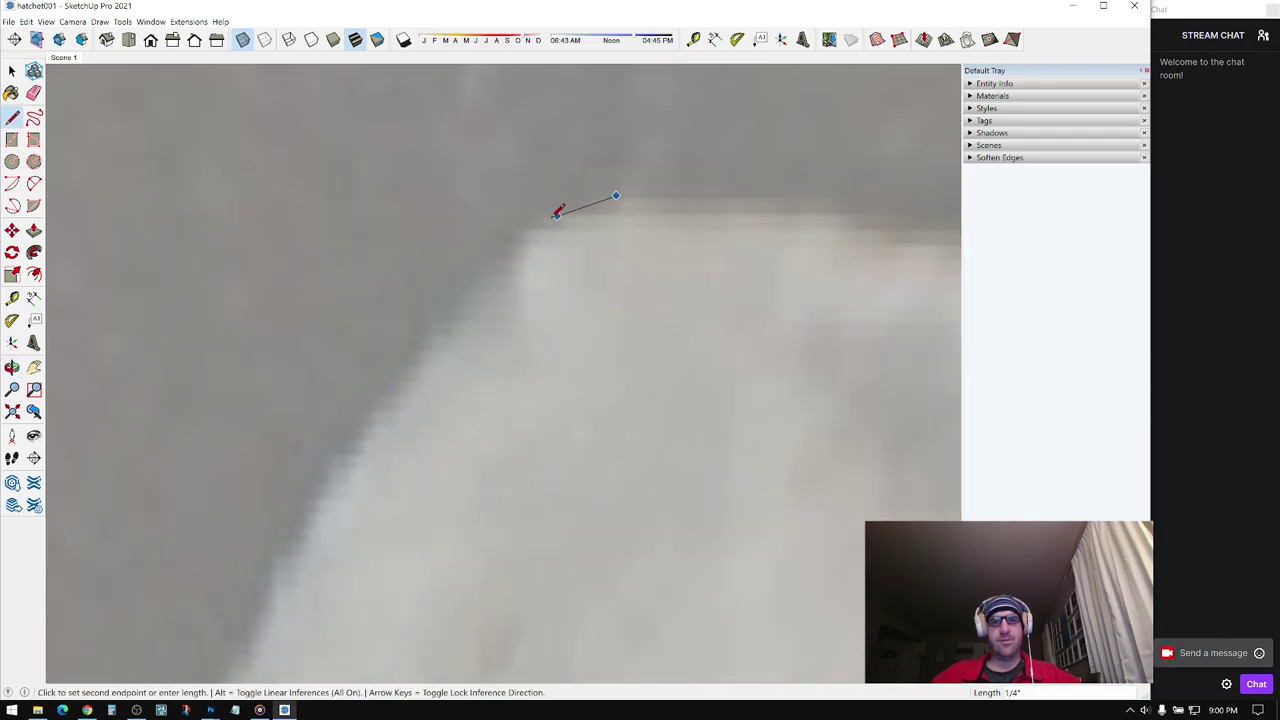
{"action": "left_click", "coordinate": [545, 222]}
- Trace the upper half of the curved cutting edge downward with connected straight line segments
{"action": "middle_click_drag", "start_coordinate": [482, 300], "coordinate": [568, 165], "text": "shift"}
{"action": "scroll", "coordinate": [530, 225], "scroll_direction": "down", "scroll_amount": 3}
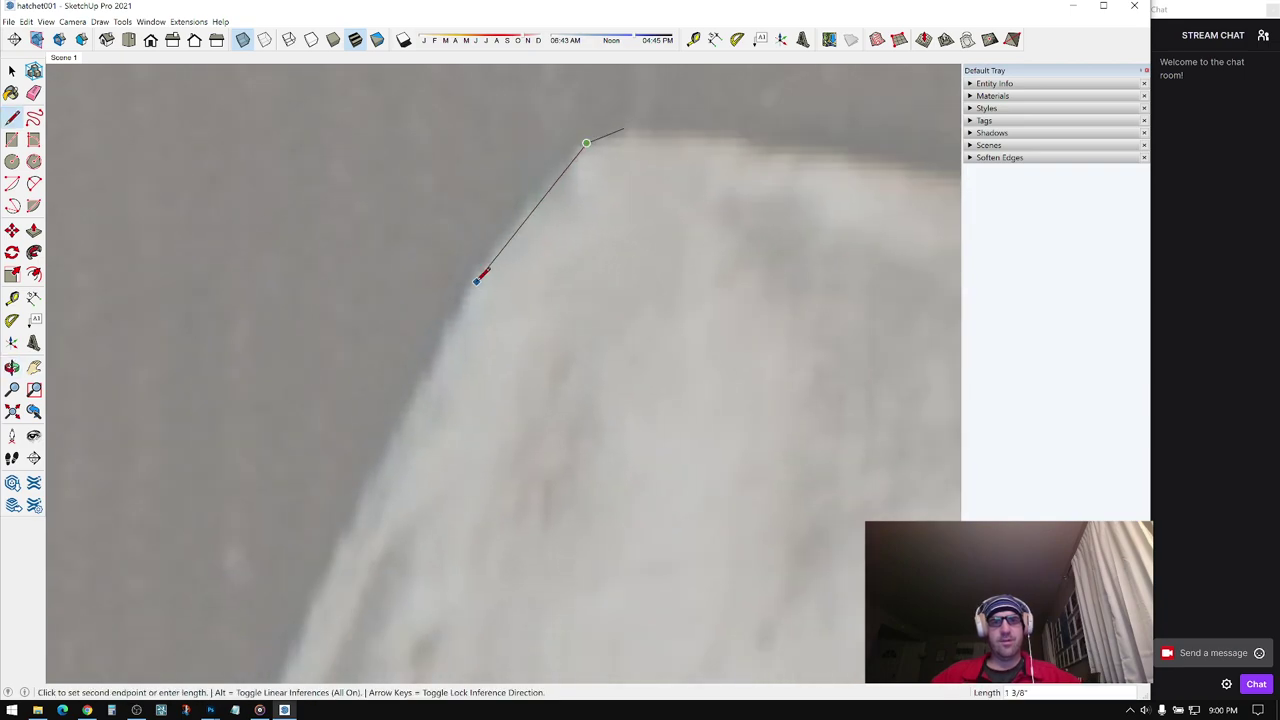
{"action": "middle_click_drag", "start_coordinate": [451, 377], "coordinate": [412, 200]}
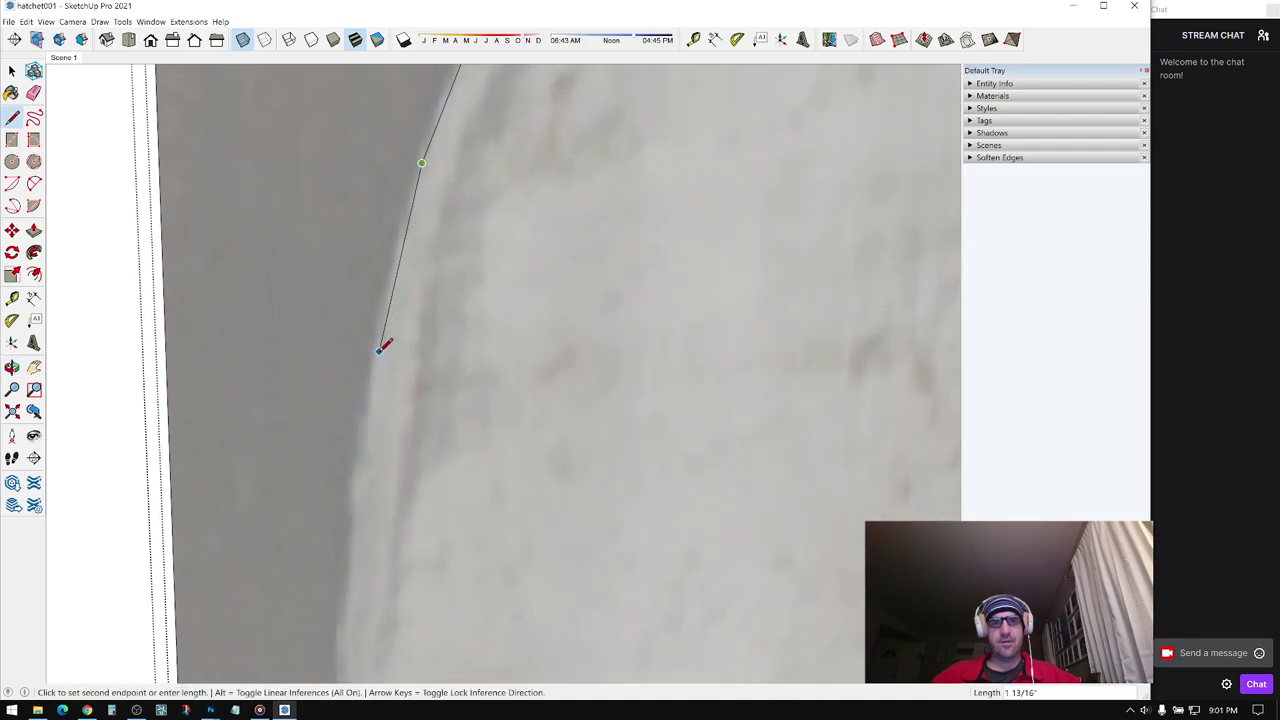
{"action": "middle_click_drag", "start_coordinate": [376, 349], "coordinate": [427, 258]}
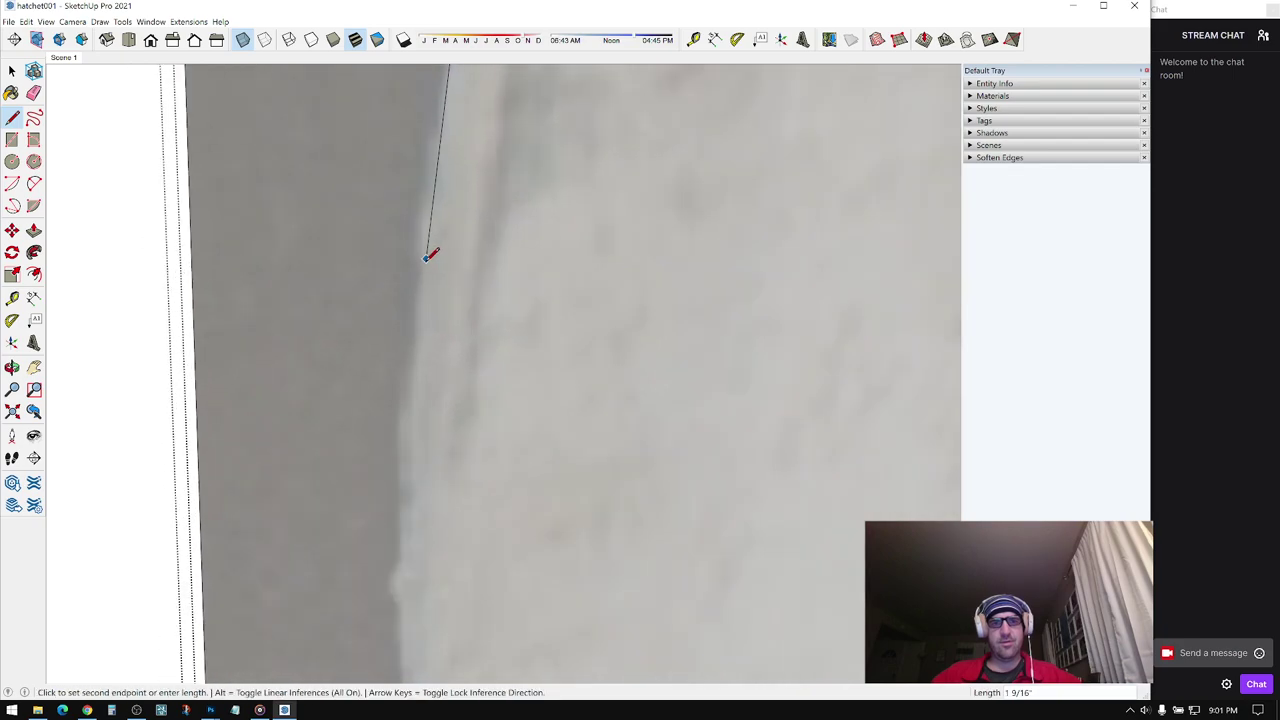
{"action": "left_click", "coordinate": [423, 299]}
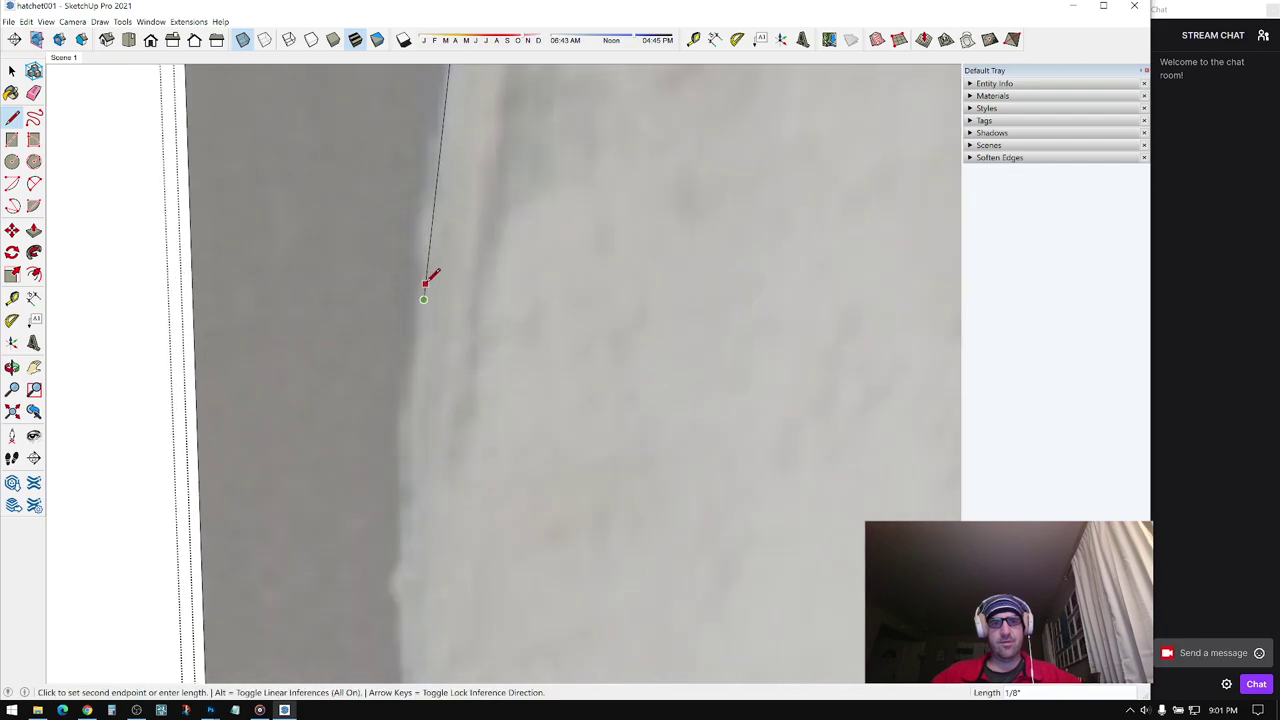
{"action": "left_click", "coordinate": [404, 603]}
- Continue the connected line segments down the lower half of the cutting edge toward the blade's lower tip
{"action": "middle_click_drag", "start_coordinate": [404, 603], "coordinate": [340, 263]}
{"action": "scroll", "coordinate": [340, 263], "scroll_direction": "up", "scroll_amount": 1}
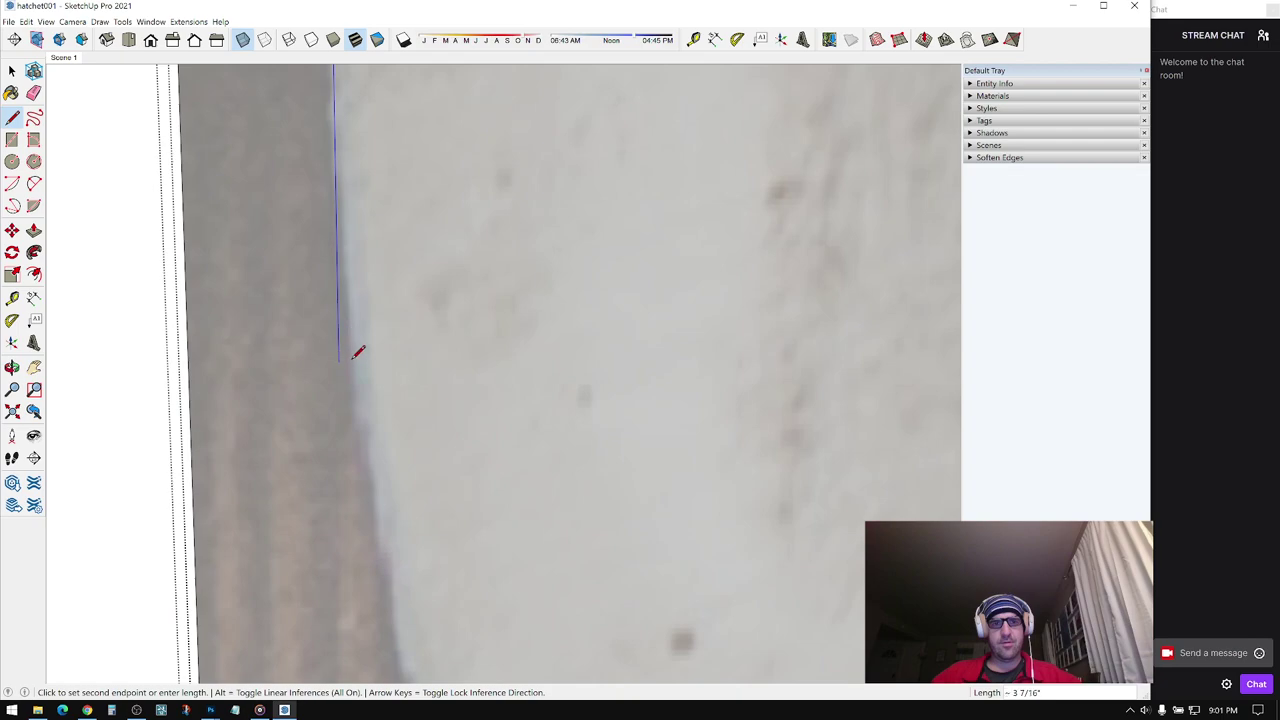
{"action": "mouse_move", "coordinate": [363, 409]}
{"action": "middle_mouse_down"}
{"action": "mouse_move", "coordinate": [354, 306]}
{"action": "mouse_move", "coordinate": [366, 364]}
{"action": "mouse_move", "coordinate": [366, 326]}
{"action": "mouse_move", "coordinate": [386, 344]}
{"action": "mouse_move", "coordinate": [367, 323]}
{"action": "mouse_move", "coordinate": [395, 255]}
{"action": "middle_mouse_up"}
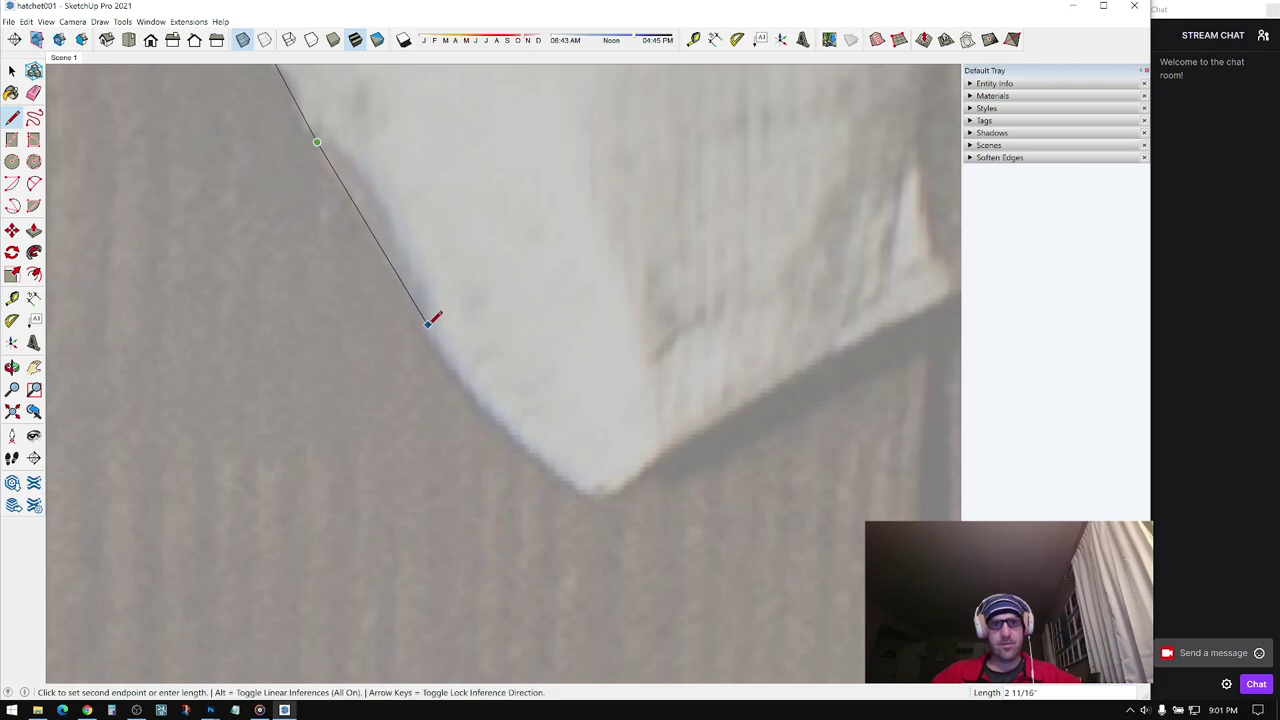
{"action": "left_click", "coordinate": [427, 325]}
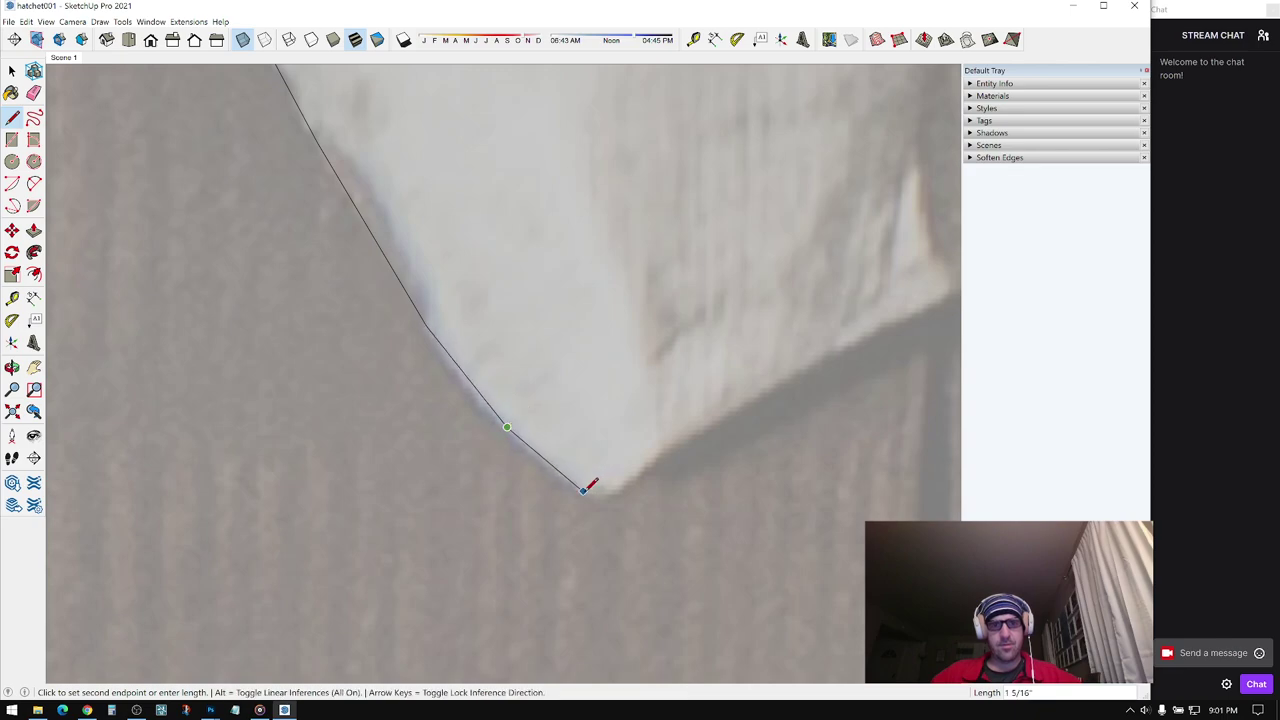
- Undo the last segment near the blade's lower tip and redraw that stretch with shorter line segments
{"action": "scroll", "coordinate": [606, 493], "scroll_direction": "up", "scroll_amount": 5}
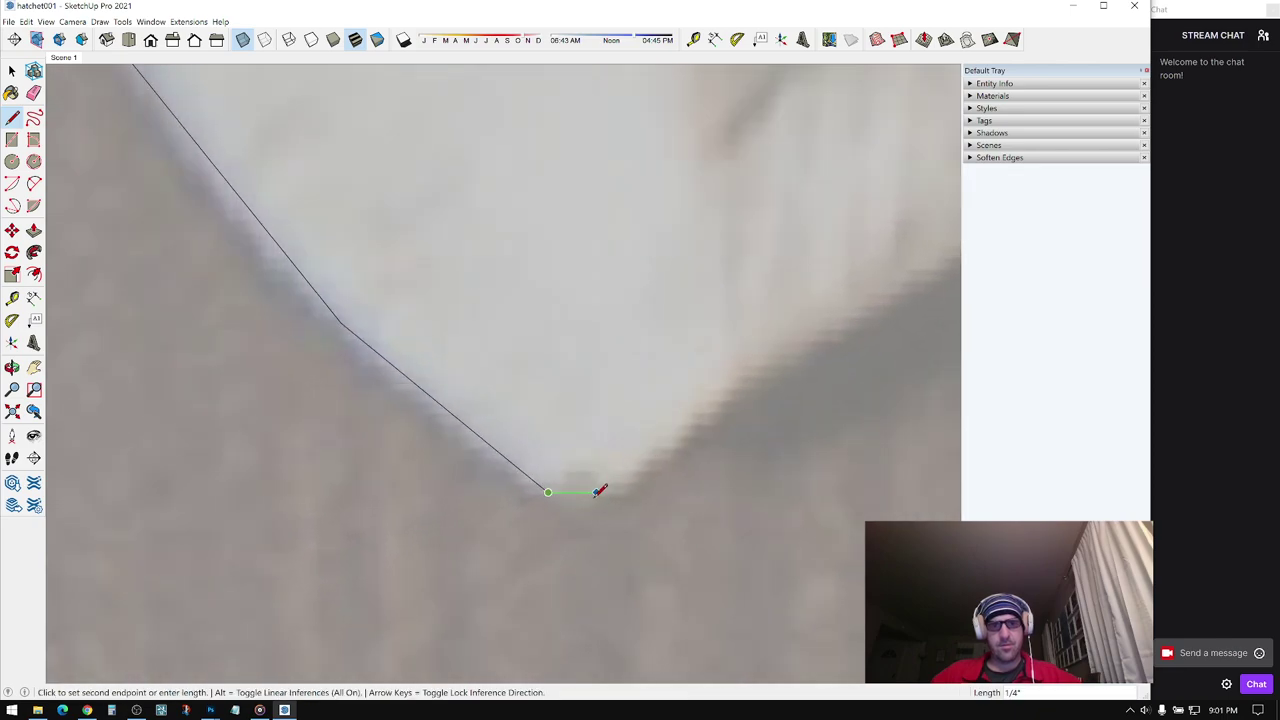
{"action": "key", "text": "ctrl+z"}
{"action": "left_click", "coordinate": [341, 321]}
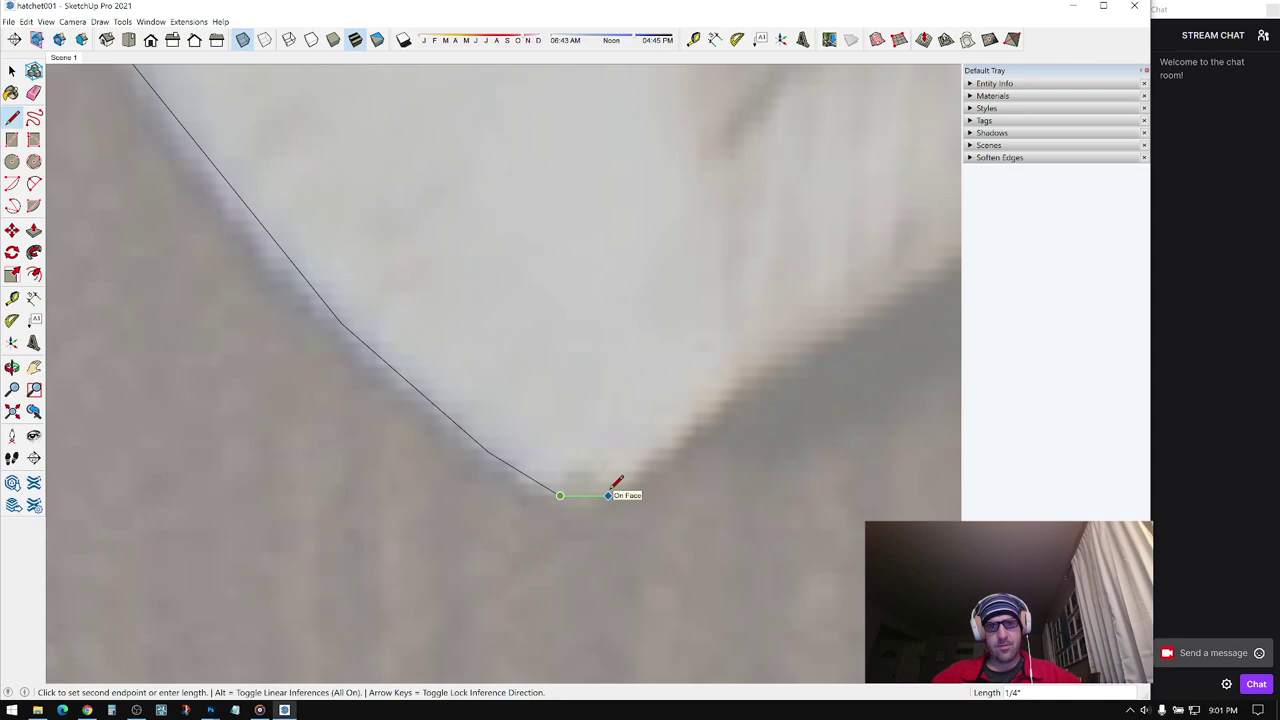
{"action": "scroll", "coordinate": [297, 451], "scroll_direction": "down", "scroll_amount": 2}
{"action": "middle_click_drag", "start_coordinate": [873, 330], "coordinate": [700, 303], "text": "shift"}
{"action": "scroll", "coordinate": [588, 354], "scroll_direction": "down", "scroll_amount": 2}
- Undo the latest tip segments and draw a single segment of about 9/16" to the blade's lower tip
{"action": "key", "text": "ctrl+z"}
{"action": "key", "text": "ctrl+z"}
{"action": "scroll", "coordinate": [545, 398], "scroll_direction": "up", "scroll_amount": 2}
{"action": "scroll", "coordinate": [485, 395], "scroll_direction": "up", "scroll_amount": 2}
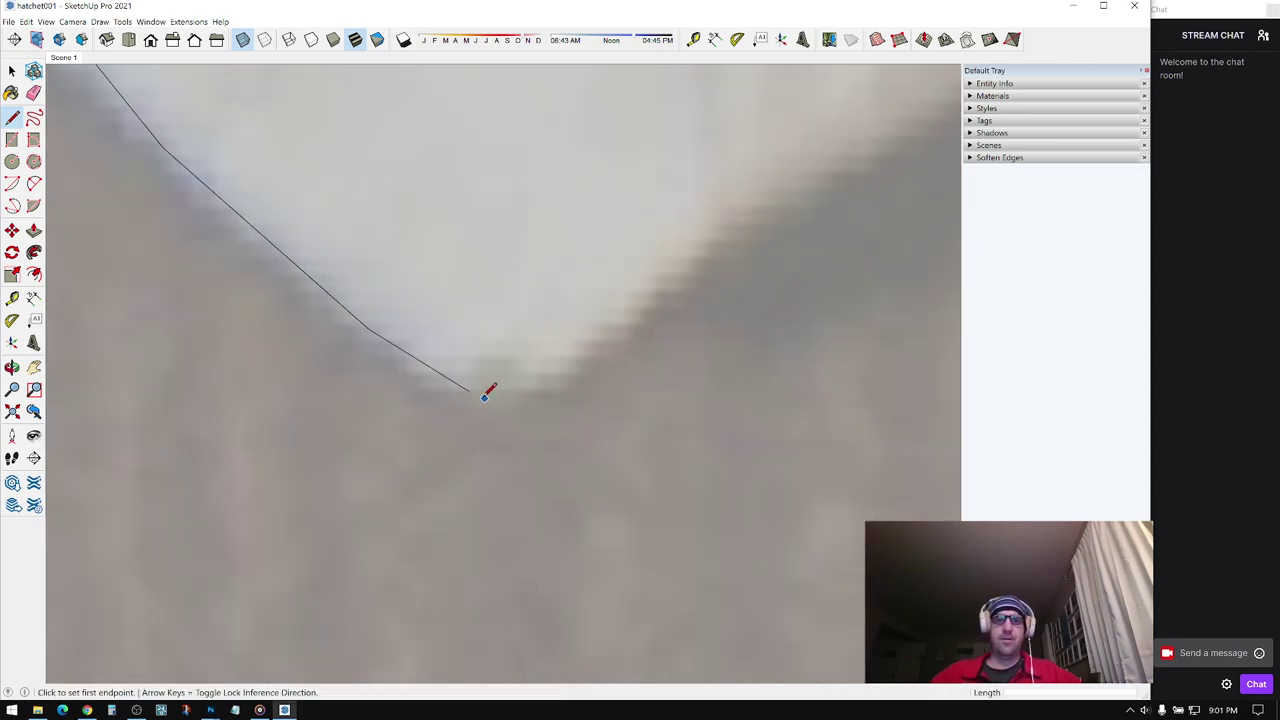
{"action": "left_click", "coordinate": [367, 328]}
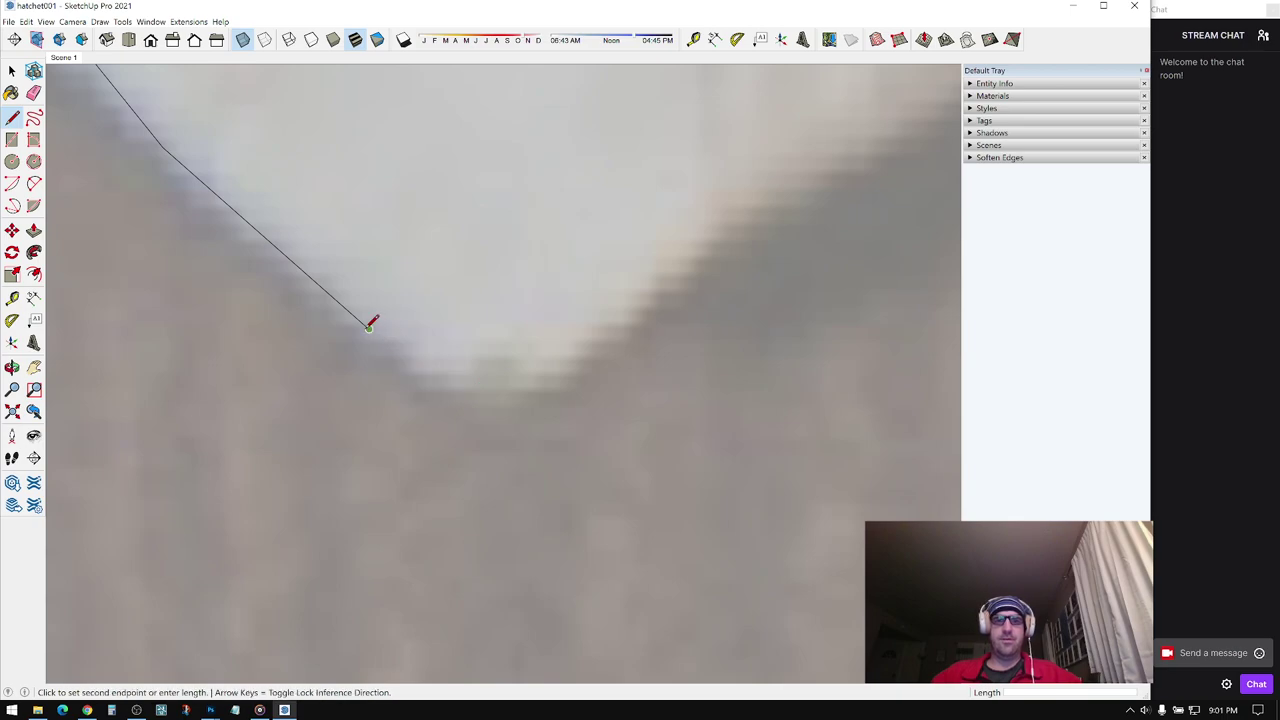
{"action": "scroll", "coordinate": [462, 380], "scroll_direction": "up", "scroll_amount": 1}
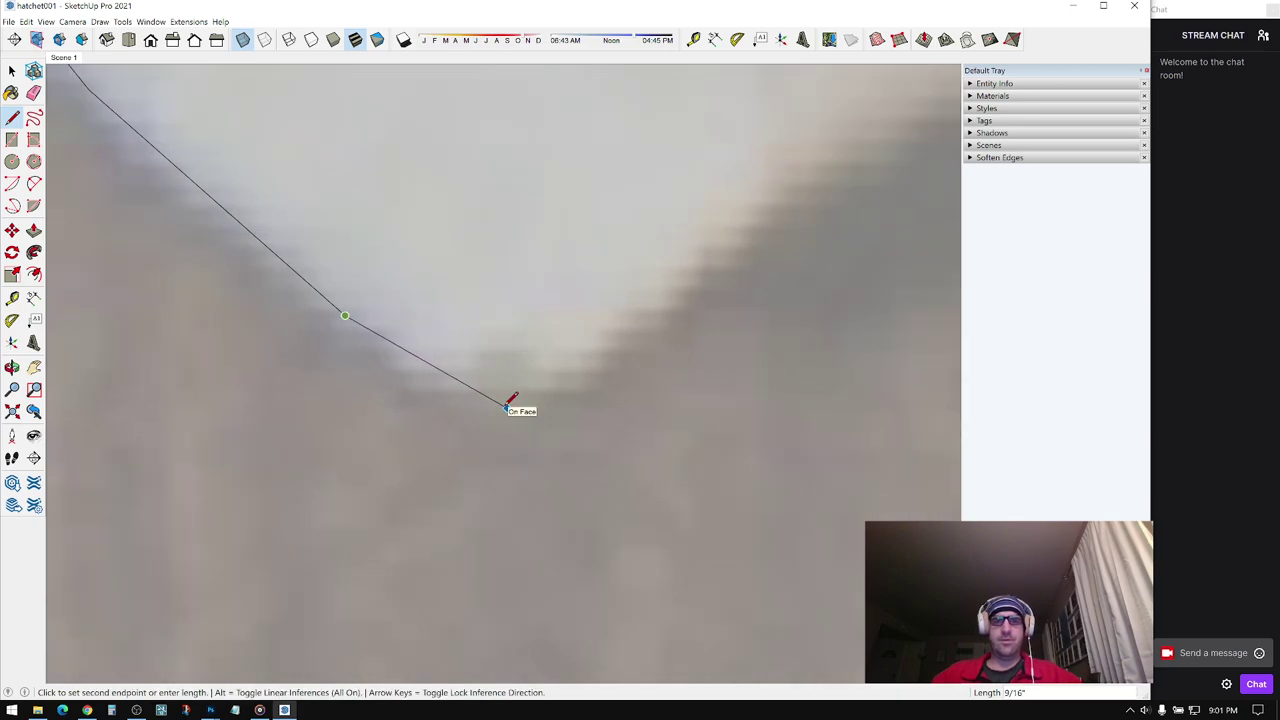
{"action": "left_click", "coordinate": [506, 408]}
- Trace from the lower tip along the head's underside with two segments, the second about 1 3/4" long
{"action": "middle_click_drag", "start_coordinate": [590, 326], "coordinate": [360, 438], "text": "shift"}
{"action": "scroll", "coordinate": [360, 438], "scroll_direction": "down", "scroll_amount": 2}
{"action": "middle_click_drag", "start_coordinate": [554, 306], "coordinate": [326, 386], "text": "shift"}
{"action": "left_click", "coordinate": [293, 418]}
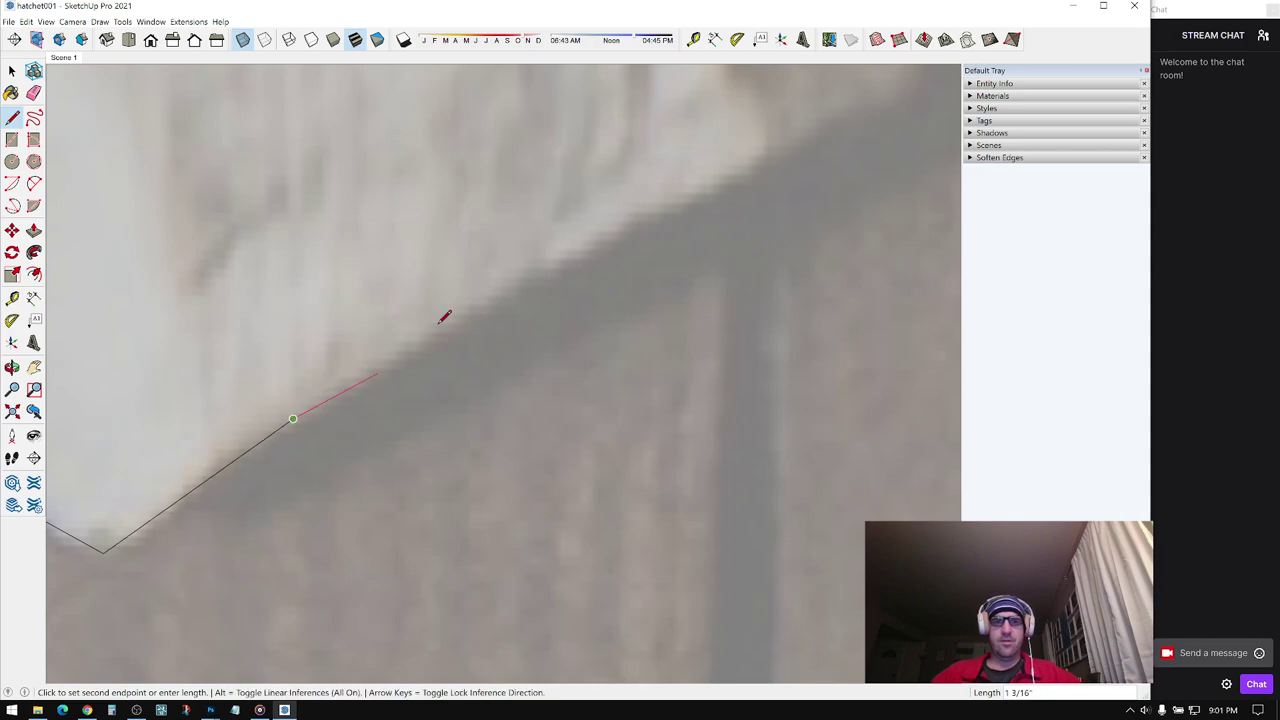
{"action": "middle_click_drag", "start_coordinate": [517, 294], "coordinate": [354, 388], "text": "shift"}
{"action": "scroll", "coordinate": [354, 388], "scroll_direction": "down", "scroll_amount": 1}
{"action": "scroll", "coordinate": [347, 381], "scroll_direction": "up", "scroll_amount": 3}
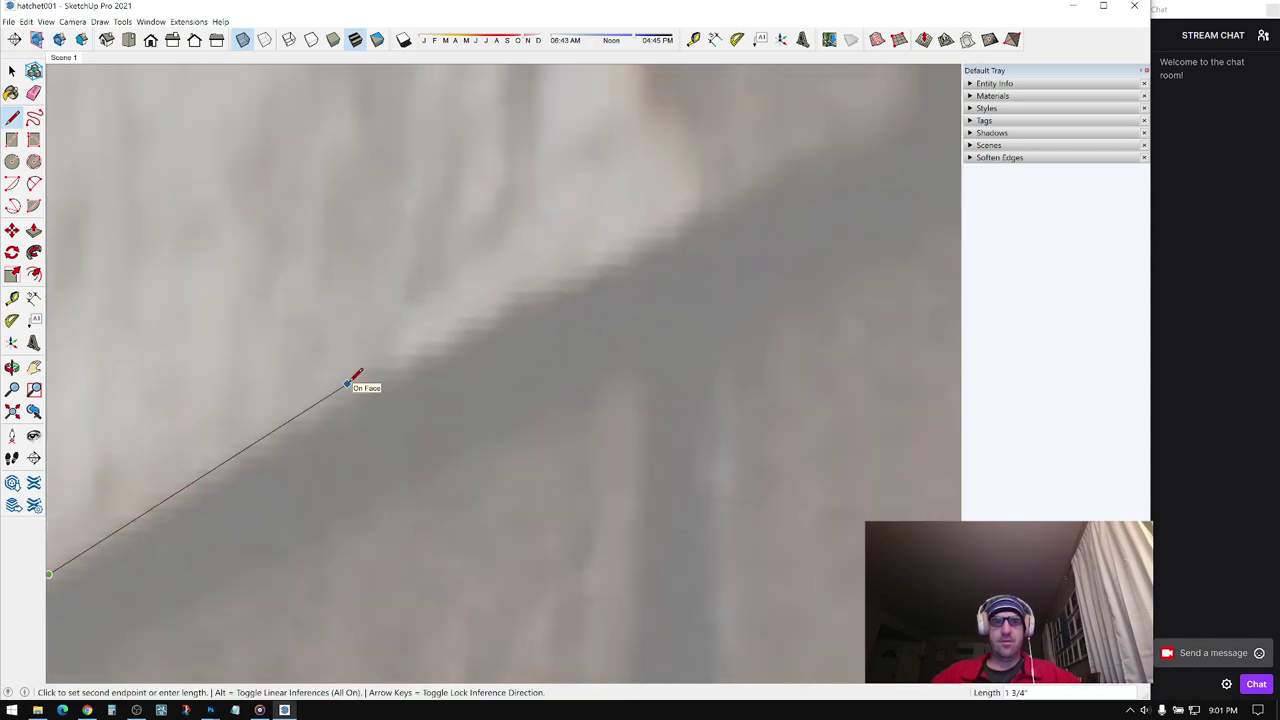
{"action": "left_click", "coordinate": [349, 383]}
{"action": "middle_click_drag", "start_coordinate": [666, 220], "coordinate": [377, 394], "text": "shift"}
{"action": "scroll", "coordinate": [377, 394], "scroll_direction": "down", "scroll_amount": 1}
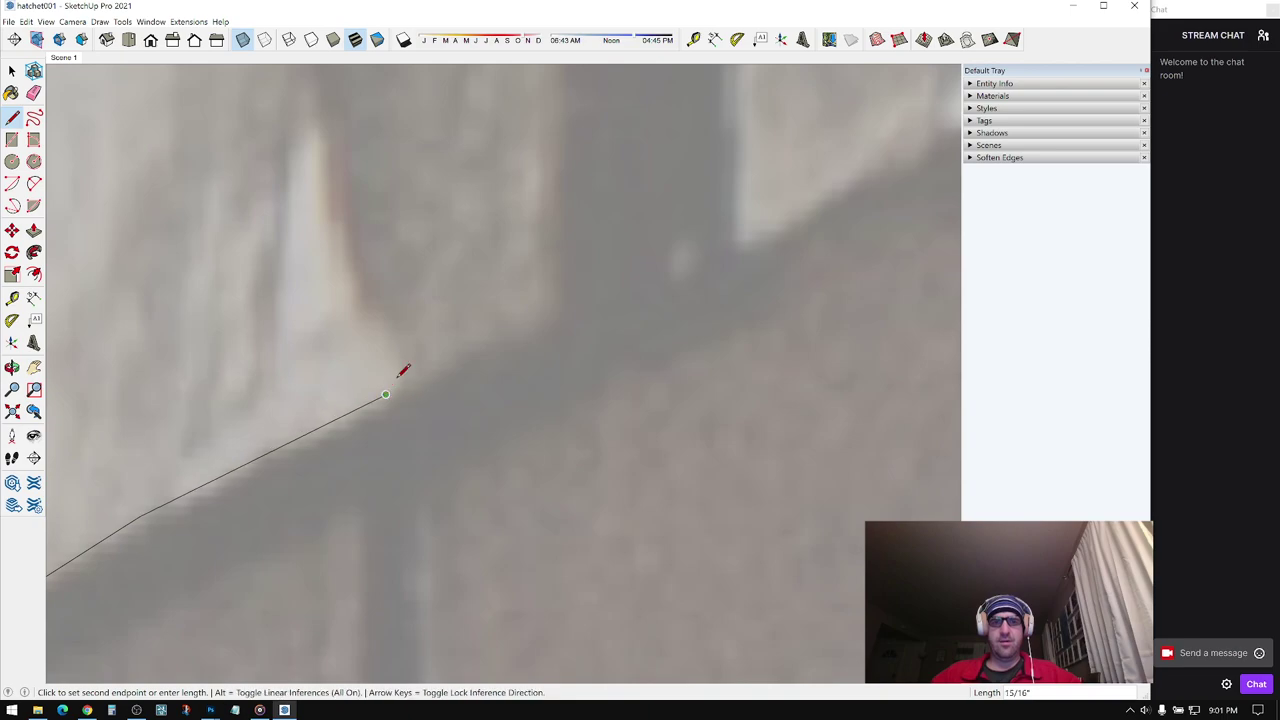
{"action": "scroll", "coordinate": [329, 414], "scroll_direction": "down", "scroll_amount": 3}
{"action": "scroll", "coordinate": [264, 446], "scroll_direction": "up", "scroll_amount": 4}
{"action": "middle_click_drag", "start_coordinate": [186, 457], "coordinate": [446, 441], "text": "shift"}
{"action": "scroll", "coordinate": [432, 473], "scroll_direction": "down", "scroll_amount": 1}
{"action": "key", "text": "ctrl+z"}
- Continue the outline along the underside to the notch's blade-side corner and up the start of the notch
{"action": "left_click", "coordinate": [282, 543]}
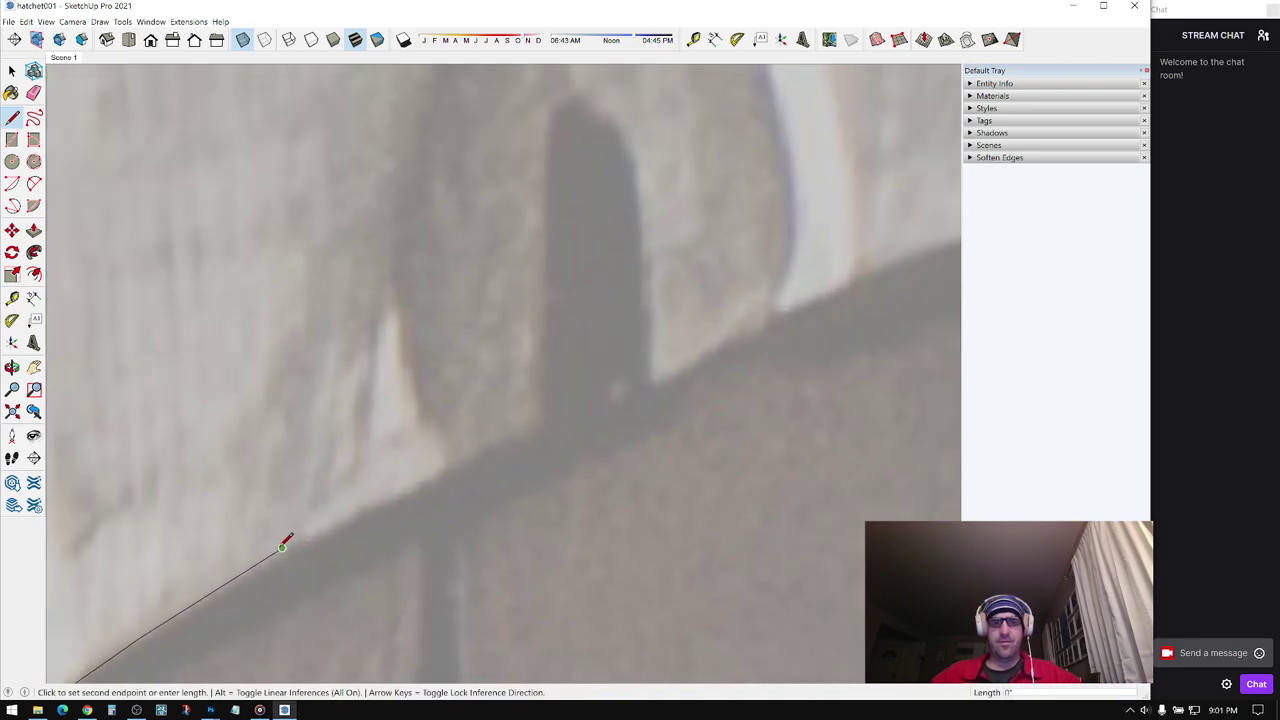
{"action": "scroll", "coordinate": [480, 466], "scroll_direction": "up", "scroll_amount": 3}
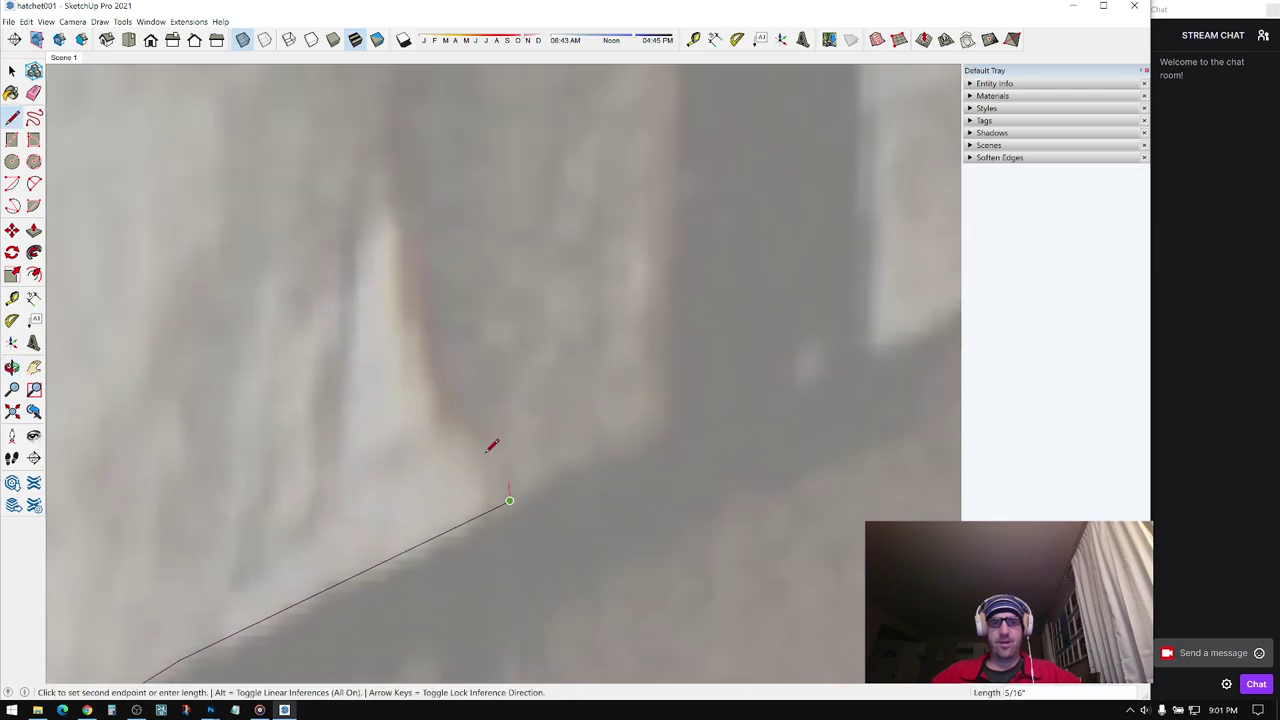
{"action": "scroll", "coordinate": [486, 452], "scroll_direction": "down", "scroll_amount": 3}
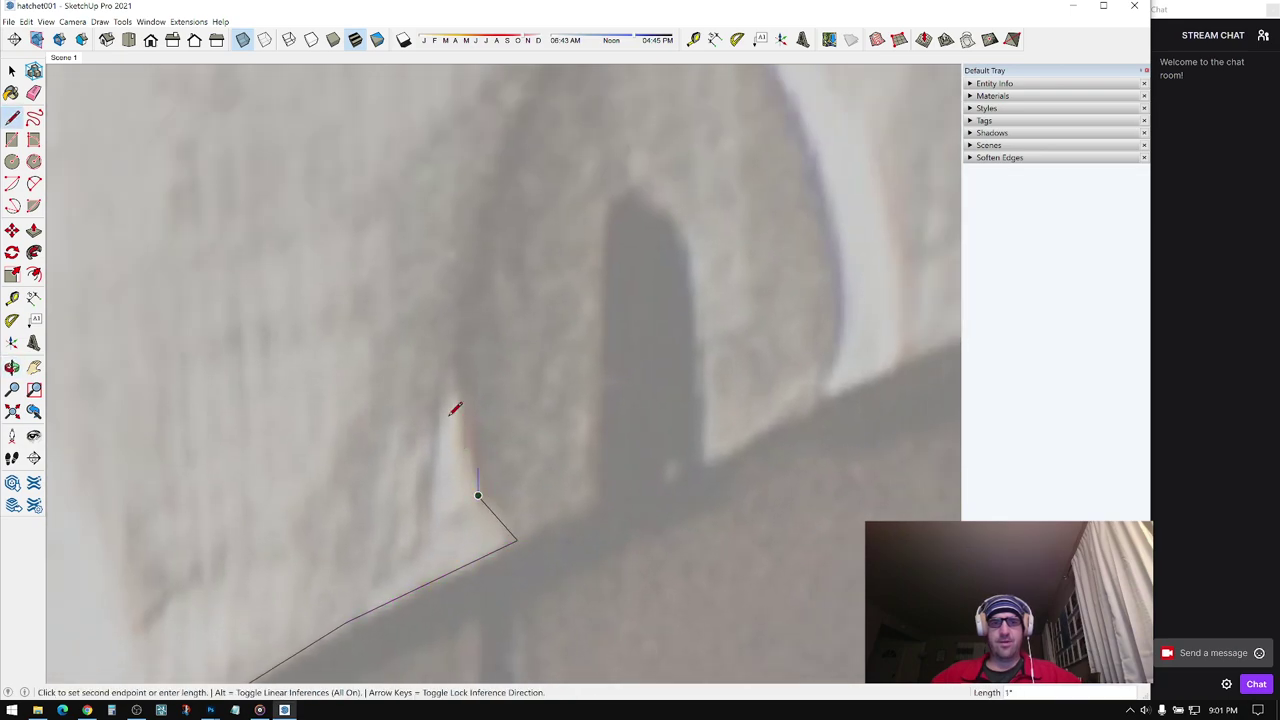
{"action": "middle_click_drag", "start_coordinate": [451, 386], "coordinate": [456, 453], "text": "shift"}
{"action": "scroll", "coordinate": [456, 453], "scroll_direction": "up", "scroll_amount": 1}
{"action": "scroll", "coordinate": [452, 440], "scroll_direction": "up", "scroll_amount": 2}
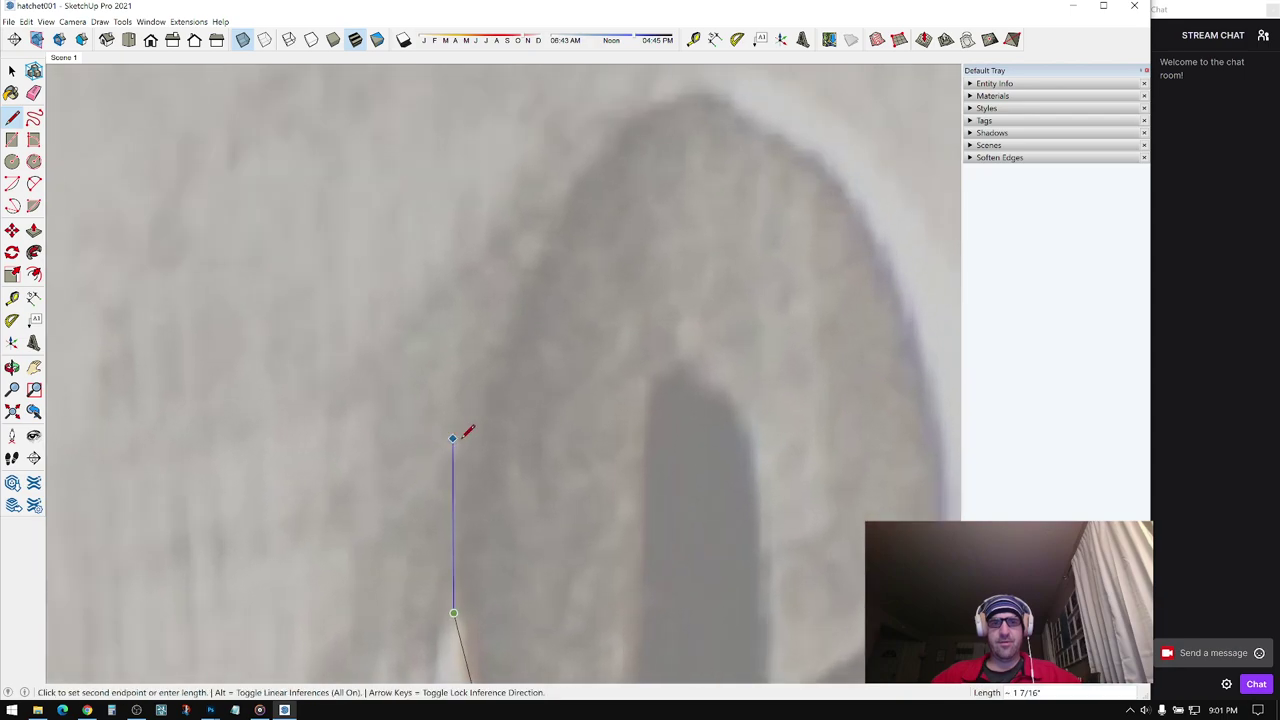
- Trace the blade-side curve of the notch with connected line segments up to the notch's peak
{"action": "left_click", "coordinate": [465, 443]}
{"action": "middle_click_drag", "start_coordinate": [531, 283], "coordinate": [397, 351]}
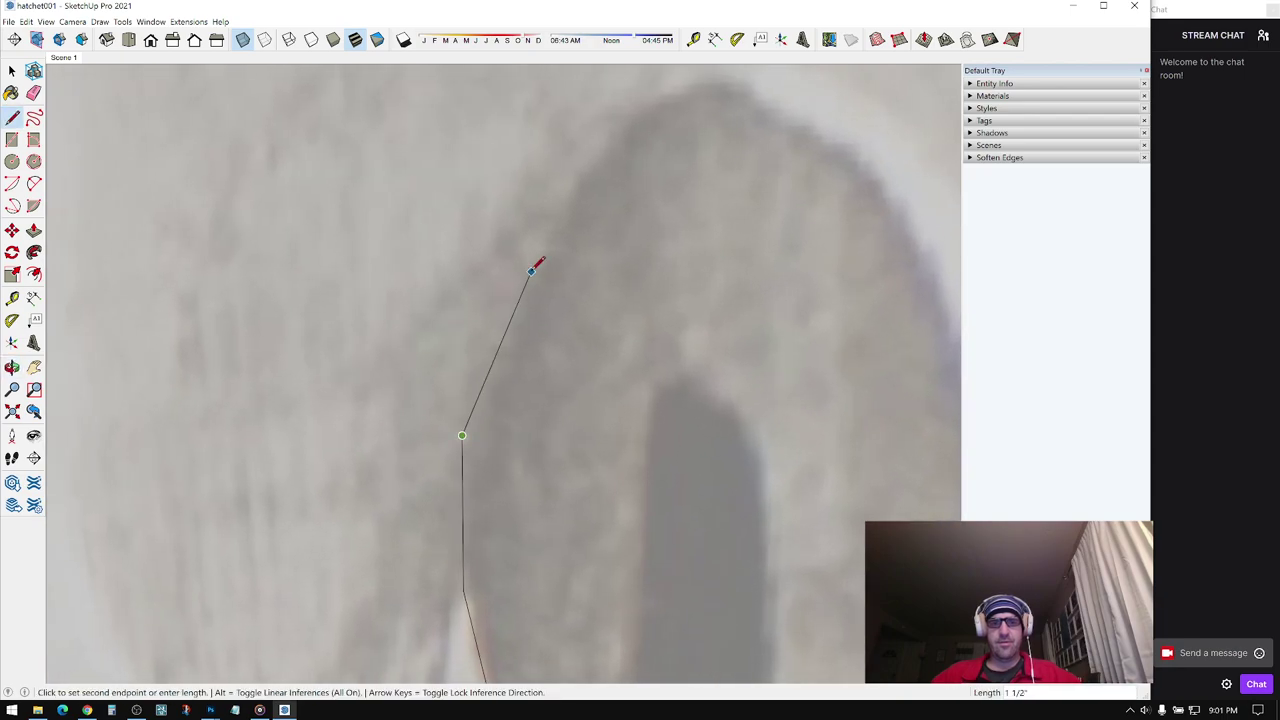
{"action": "middle_click_drag", "start_coordinate": [538, 252], "coordinate": [512, 276]}
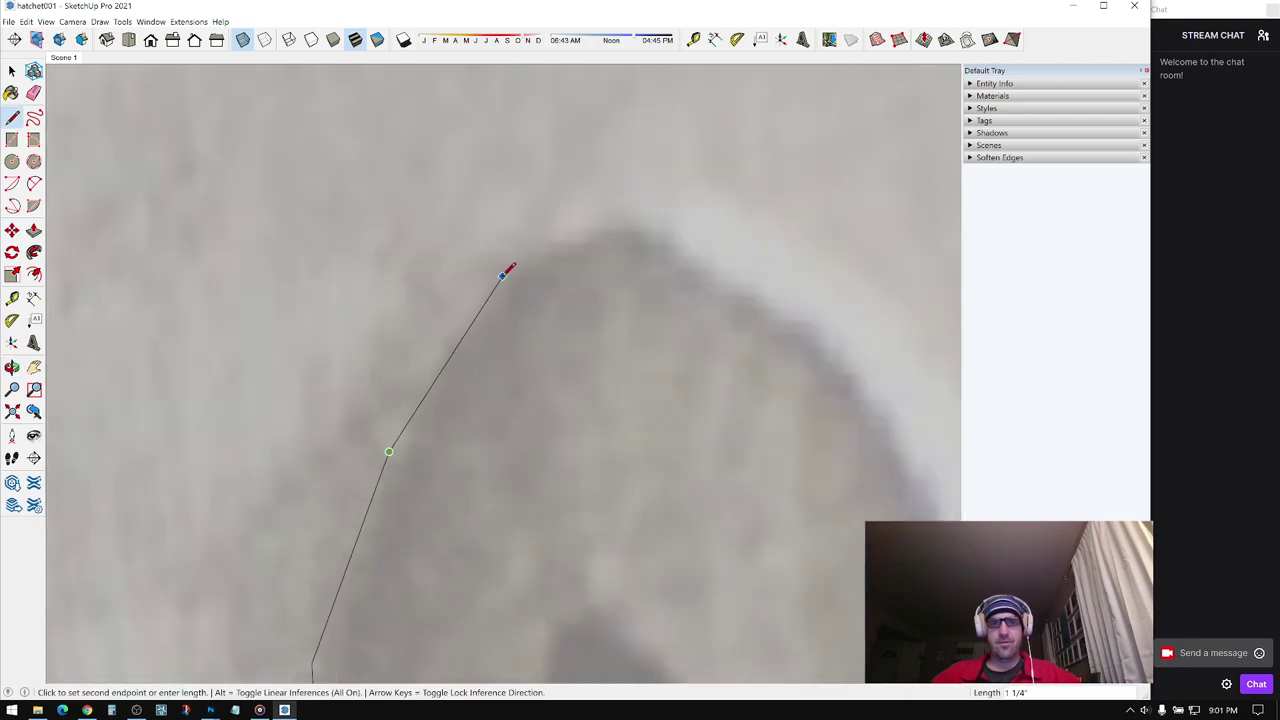
{"action": "left_click", "coordinate": [612, 205]}
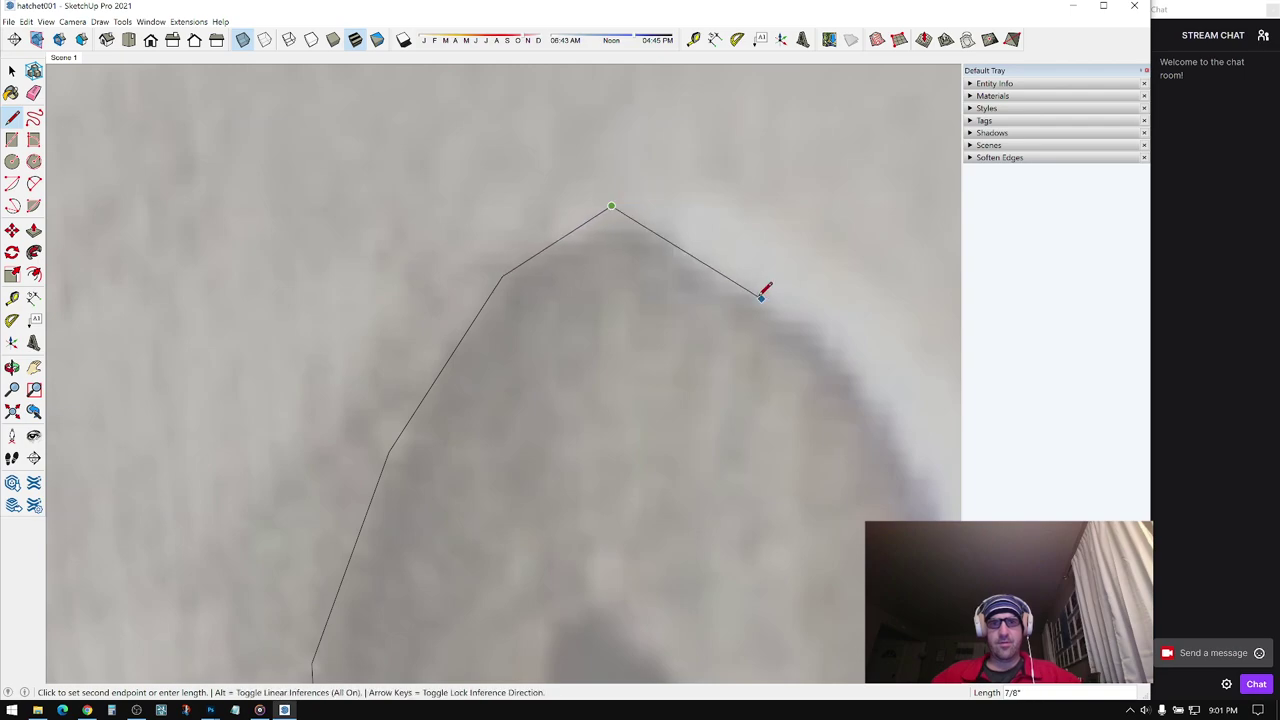
{"action": "left_click", "coordinate": [761, 298]}
{"action": "middle_click_drag", "start_coordinate": [761, 298], "coordinate": [590, 150]}
{"action": "scroll", "coordinate": [590, 150], "scroll_direction": "down", "scroll_amount": 1}
{"action": "key", "text": "ctrl+z"}
{"action": "middle_click_drag", "start_coordinate": [496, 88], "coordinate": [480, 133]}
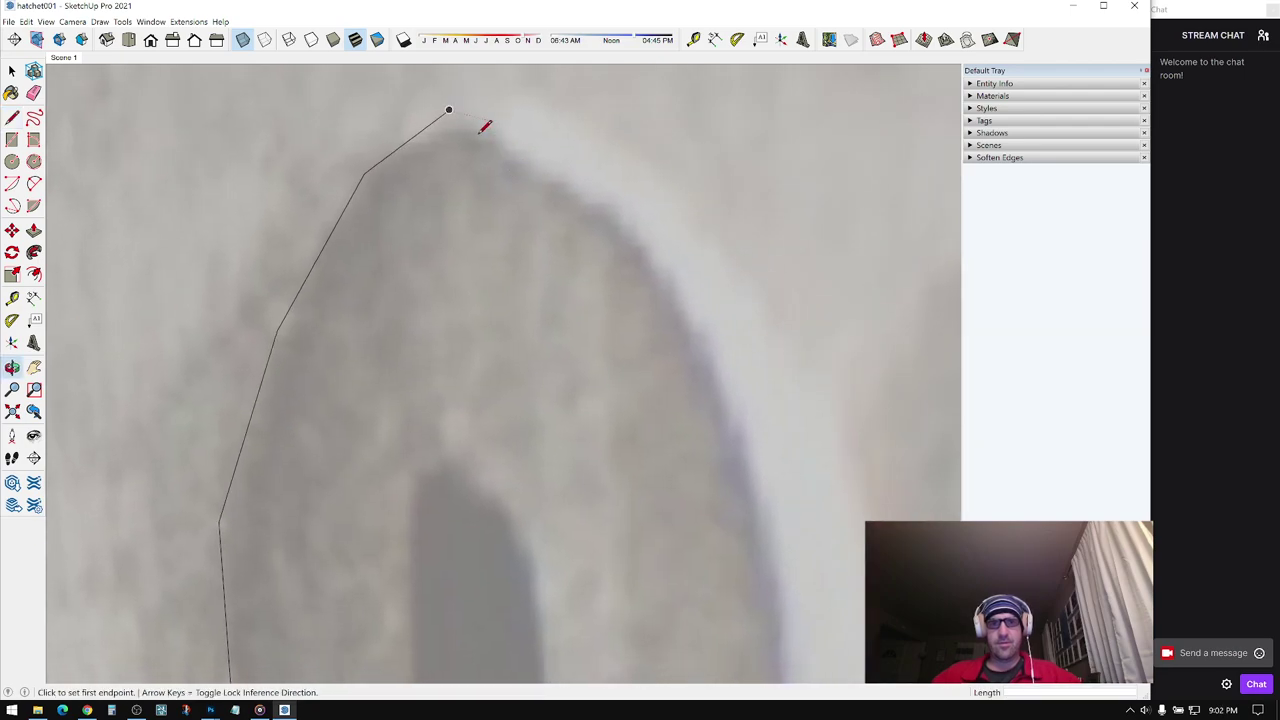
- Trace the handle-side curve of the notch with connected line segments from its peak downward
{"action": "left_click", "coordinate": [450, 109]}
{"action": "left_click", "coordinate": [614, 213]}
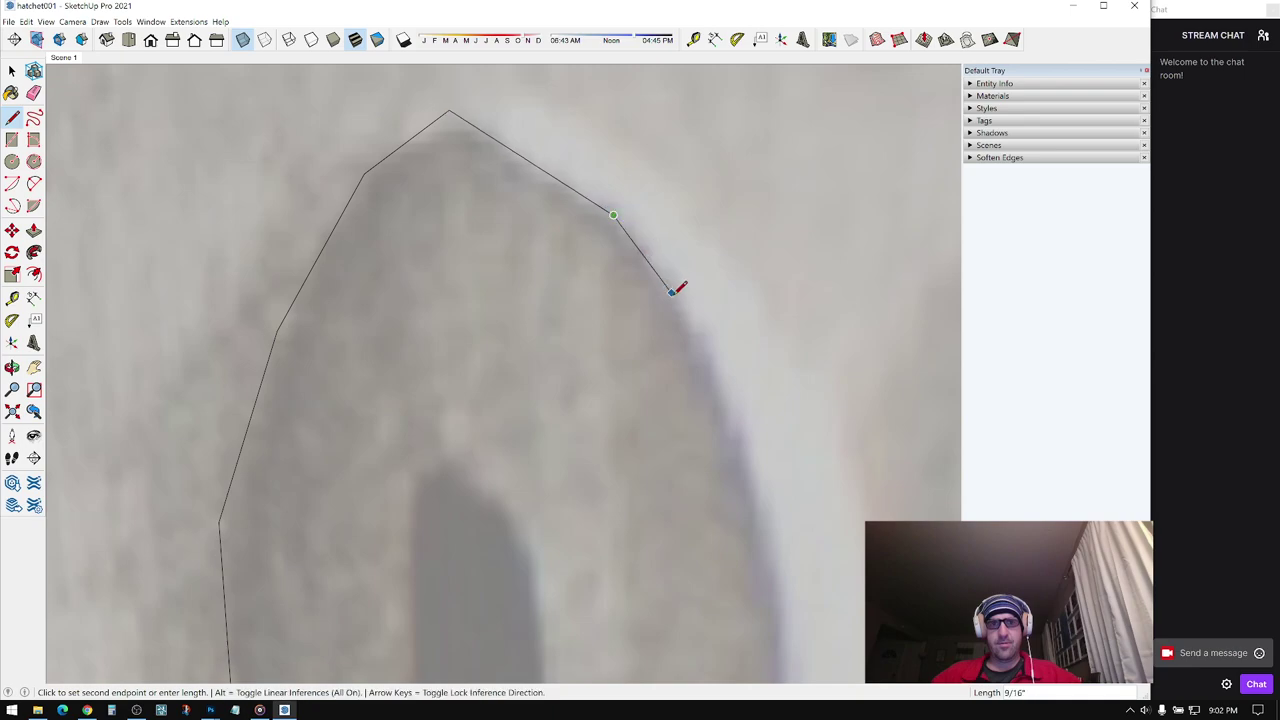
{"action": "left_click", "coordinate": [695, 327]}
{"action": "middle_click_drag", "start_coordinate": [694, 354], "coordinate": [680, 200]}
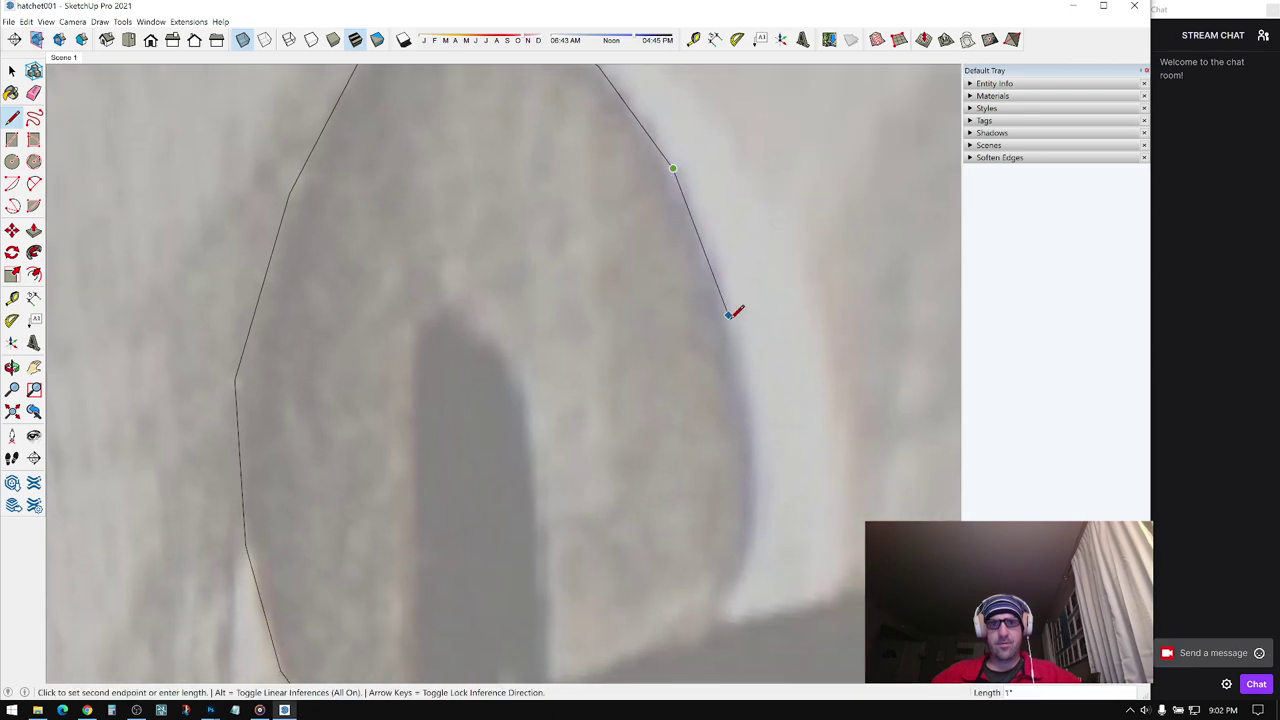
{"action": "left_click", "coordinate": [752, 427]}
{"action": "middle_click_drag", "start_coordinate": [757, 433], "coordinate": [804, 236]}
{"action": "left_click", "coordinate": [752, 548]}
- Finish the notch's handle-side edge with short segments down to its lower corner, the last about 1/4" long
{"action": "scroll", "coordinate": [811, 323], "scroll_direction": "up", "scroll_amount": 4}
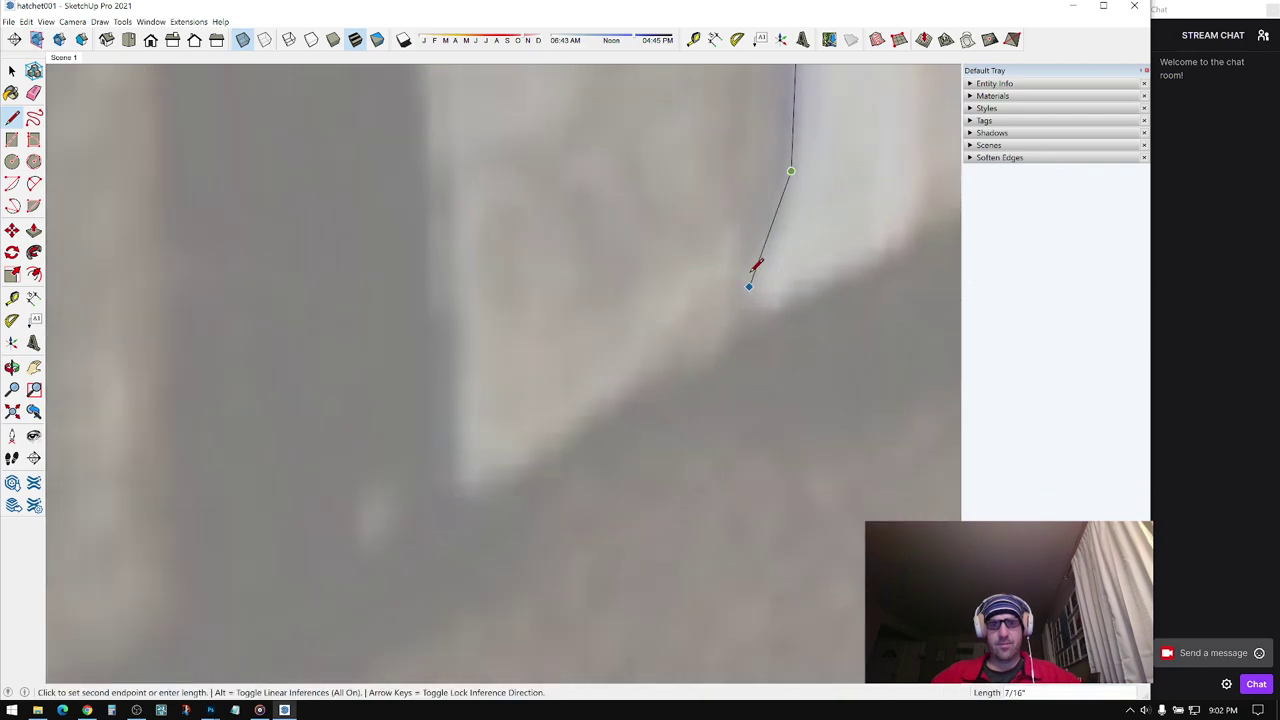
{"action": "key", "text": "Escape"}
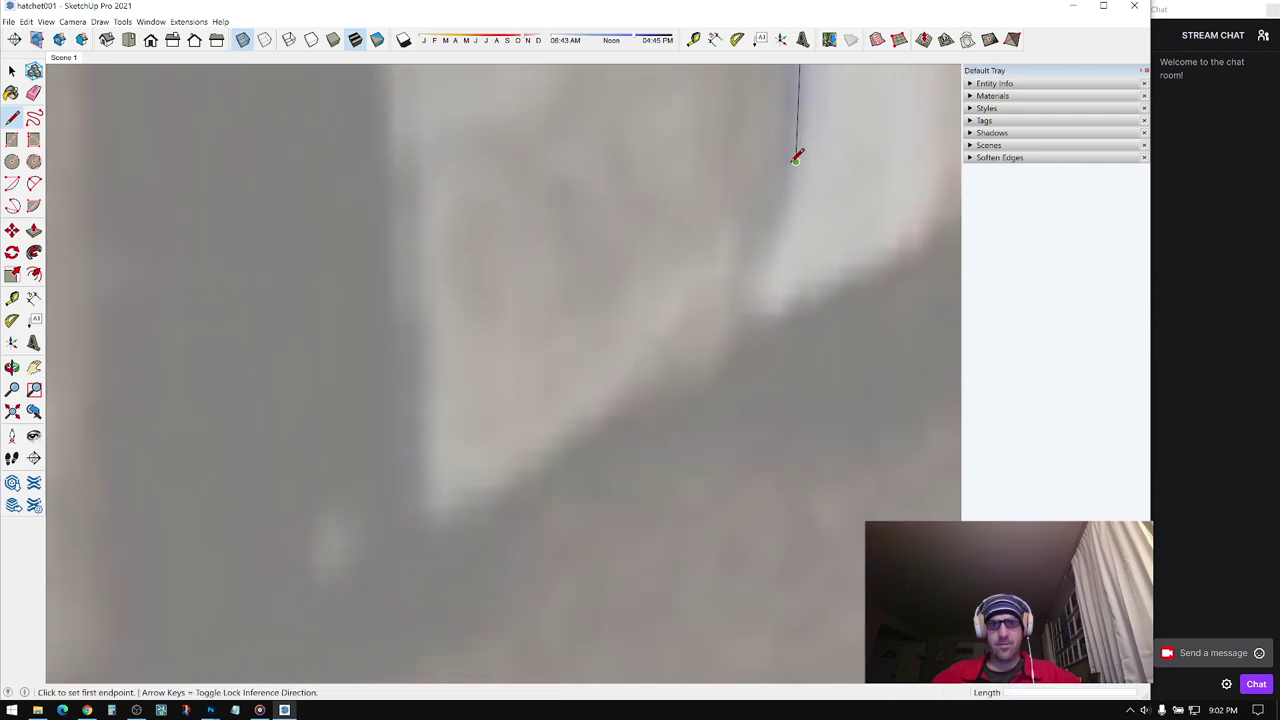
{"action": "left_click", "coordinate": [796, 160]}
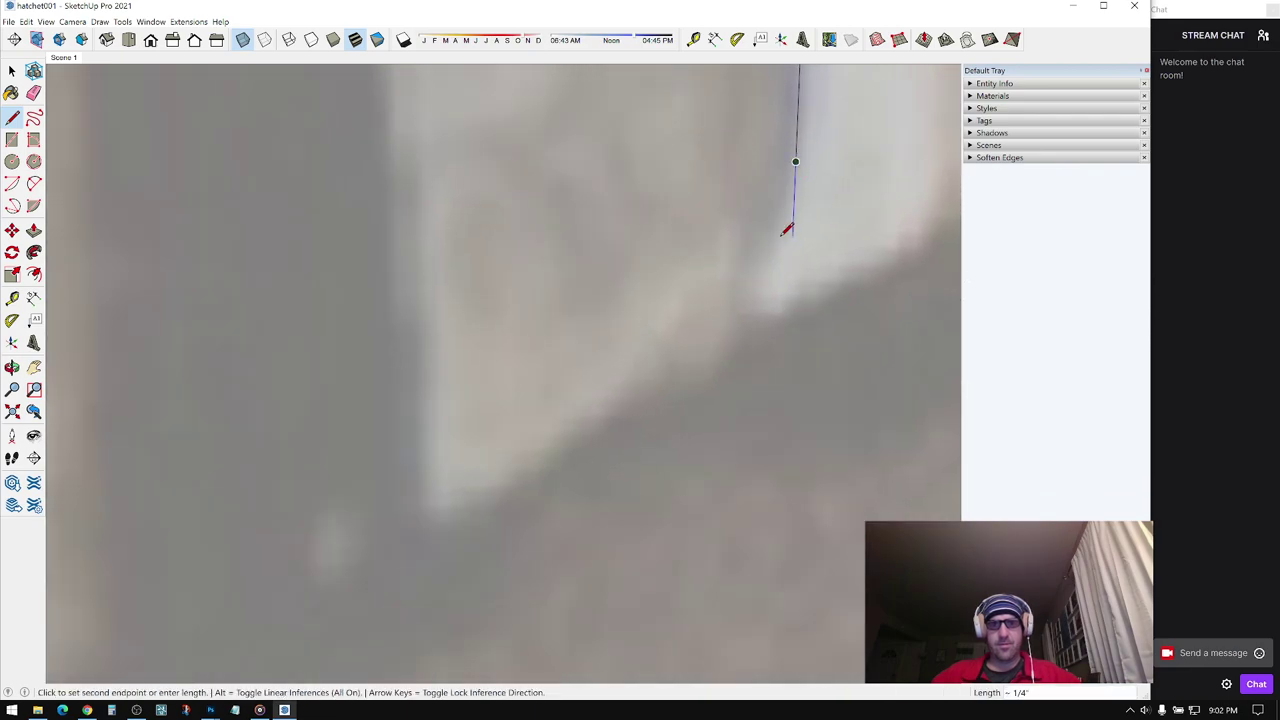
{"action": "left_click", "coordinate": [754, 305]}
{"action": "middle_click_drag", "start_coordinate": [754, 305], "coordinate": [580, 357]}
{"action": "scroll", "coordinate": [580, 352], "scroll_direction": "up", "scroll_amount": 3}
{"action": "key", "text": "Escape"}
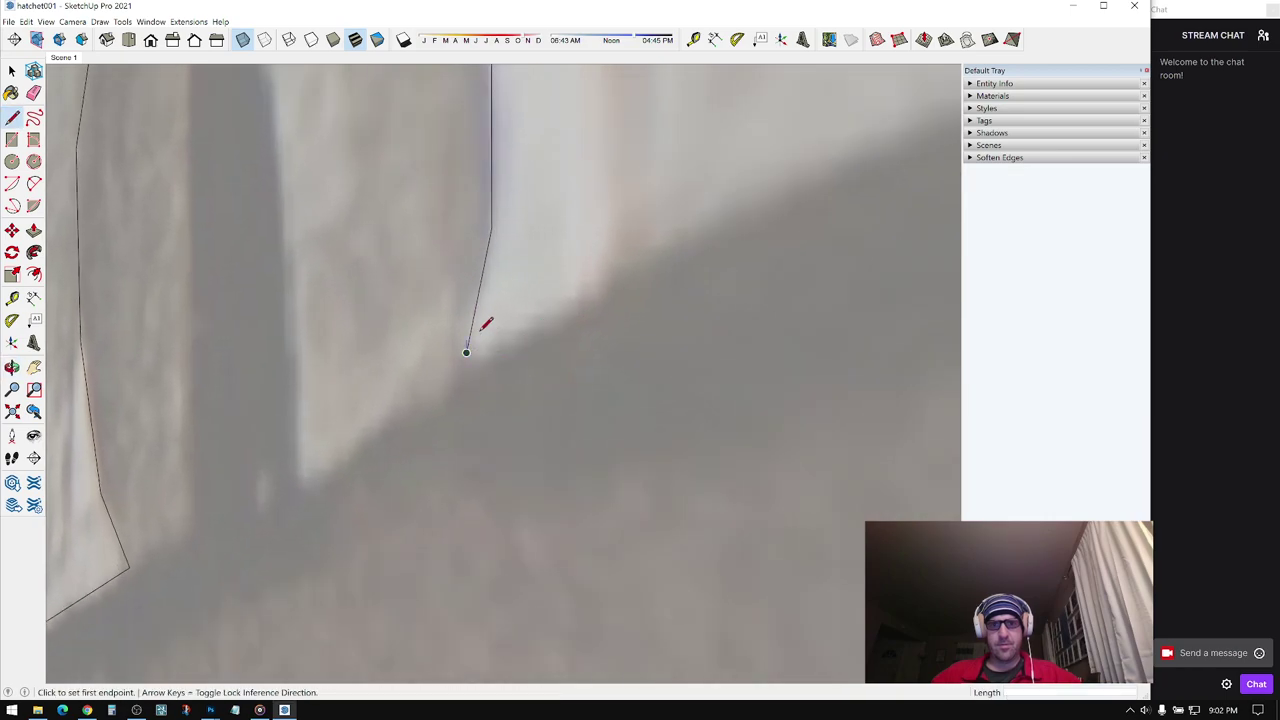
{"action": "left_click", "coordinate": [482, 285]}
{"action": "scroll", "coordinate": [476, 318], "scroll_direction": "up", "scroll_amount": 1}
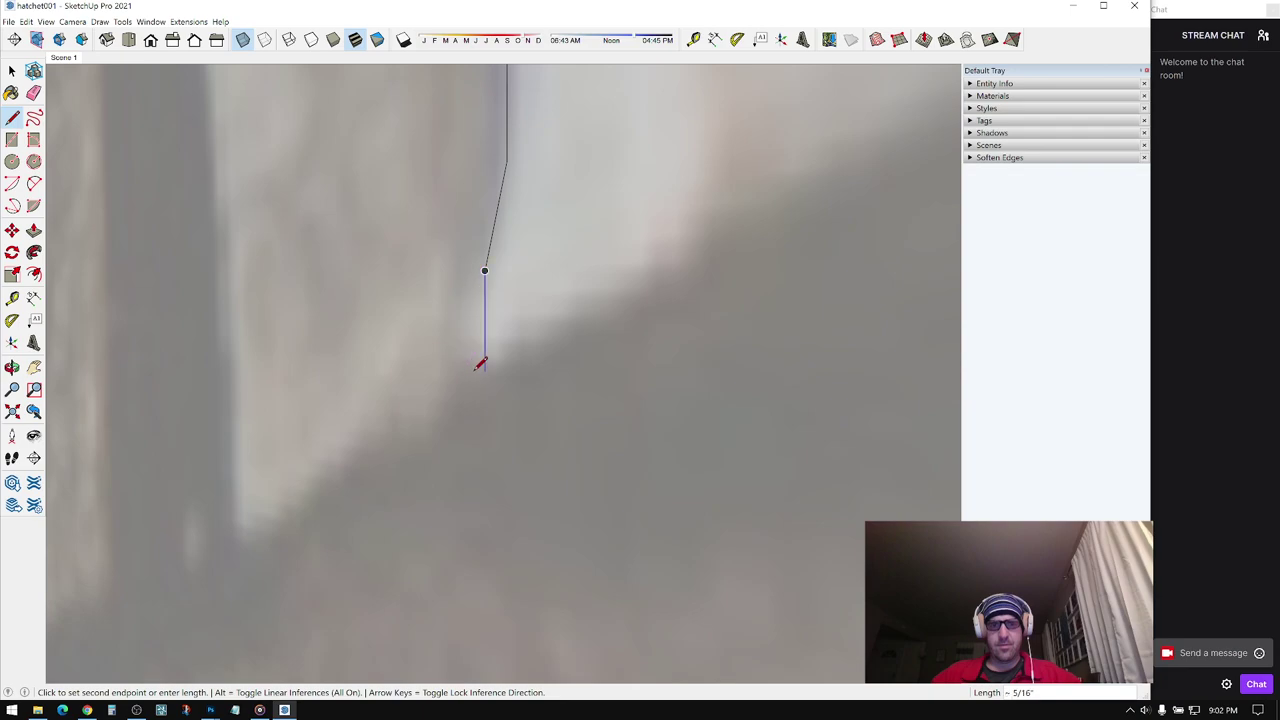
{"action": "scroll", "coordinate": [606, 271], "scroll_direction": "down", "scroll_amount": 3}
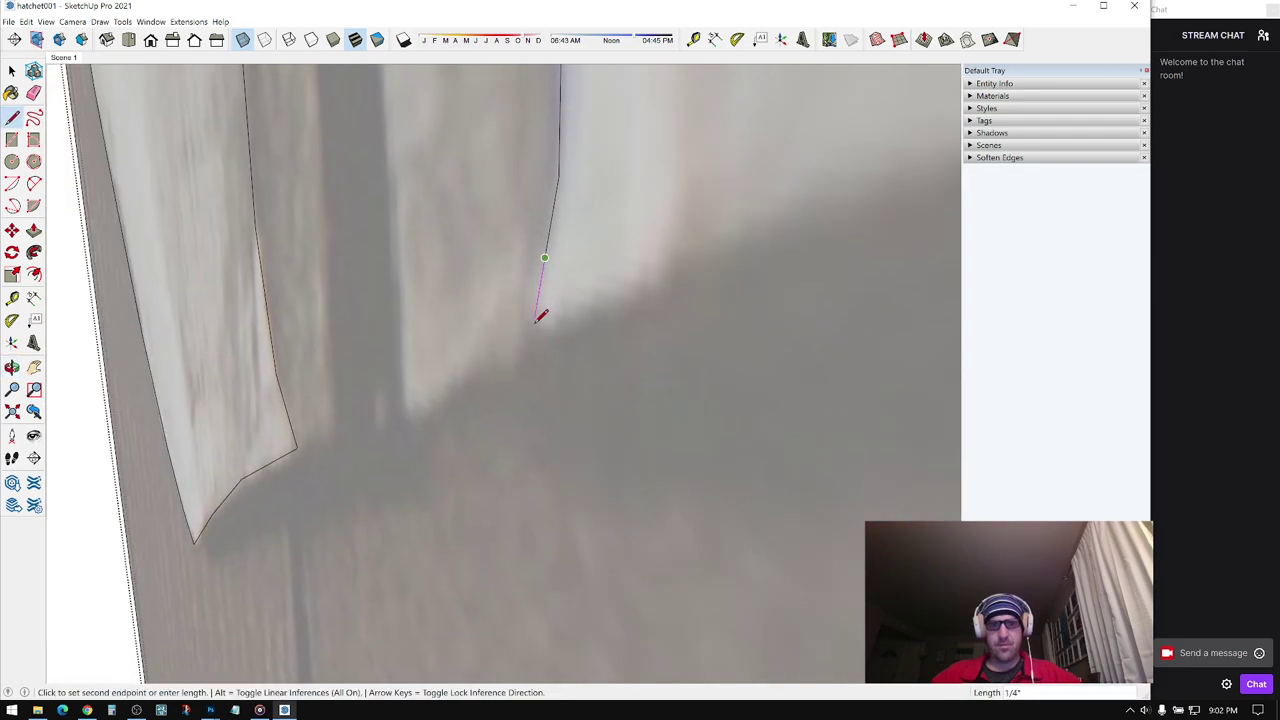
{"action": "left_click", "coordinate": [537, 323]}
- Continue the outline from the notch's handle-side corner along the underside, undoing a misplaced segment and redrawing it
{"action": "left_click", "coordinate": [734, 220]}
{"action": "middle_click_drag", "start_coordinate": [734, 220], "coordinate": [518, 364]}
{"action": "scroll", "coordinate": [550, 400], "scroll_direction": "up", "scroll_amount": 4}
{"action": "left_click", "coordinate": [490, 415]}
{"action": "scroll", "coordinate": [518, 364], "scroll_direction": "down", "scroll_amount": 3}
{"action": "key", "text": "Escape"}
{"action": "middle_click_drag", "start_coordinate": [597, 366], "coordinate": [474, 337]}
{"action": "key", "text": "ctrl+z"}
{"action": "left_click", "coordinate": [406, 451]}
{"action": "scroll", "coordinate": [508, 356], "scroll_direction": "up", "scroll_amount": 2}
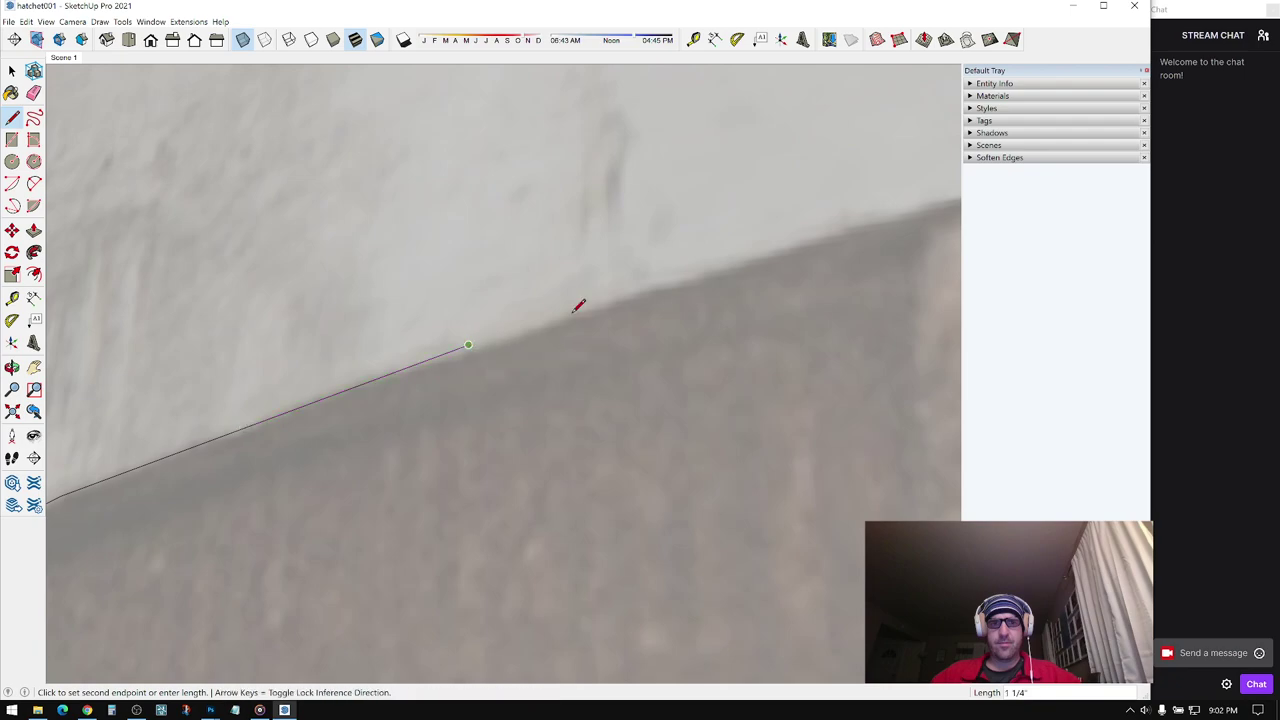
- Trace the underside past the top of the handle toward the head's lower back corner with connected segments
{"action": "middle_click_drag", "start_coordinate": [580, 303], "coordinate": [488, 350]}
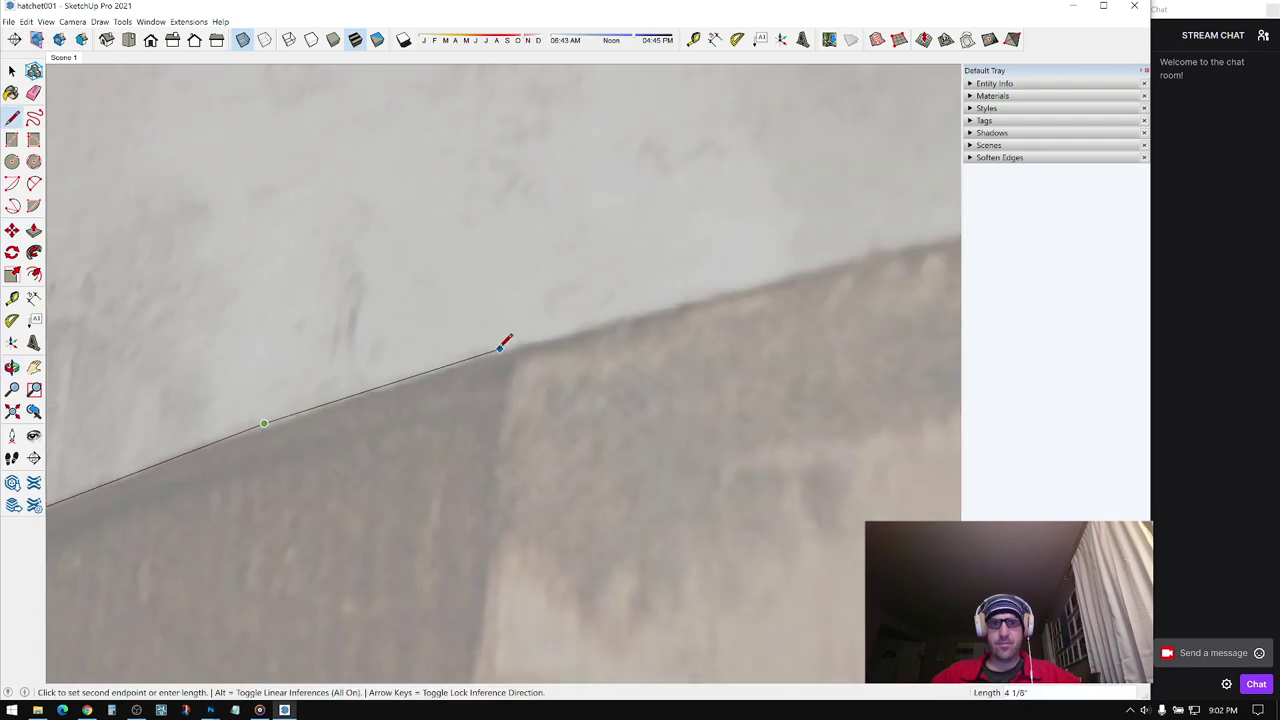
{"action": "mouse_move", "coordinate": [579, 330]}
{"action": "middle_mouse_down"}
{"action": "mouse_move", "coordinate": [443, 348]}
{"action": "mouse_move", "coordinate": [717, 291]}
{"action": "mouse_move", "coordinate": [527, 341]}
{"action": "middle_mouse_up"}
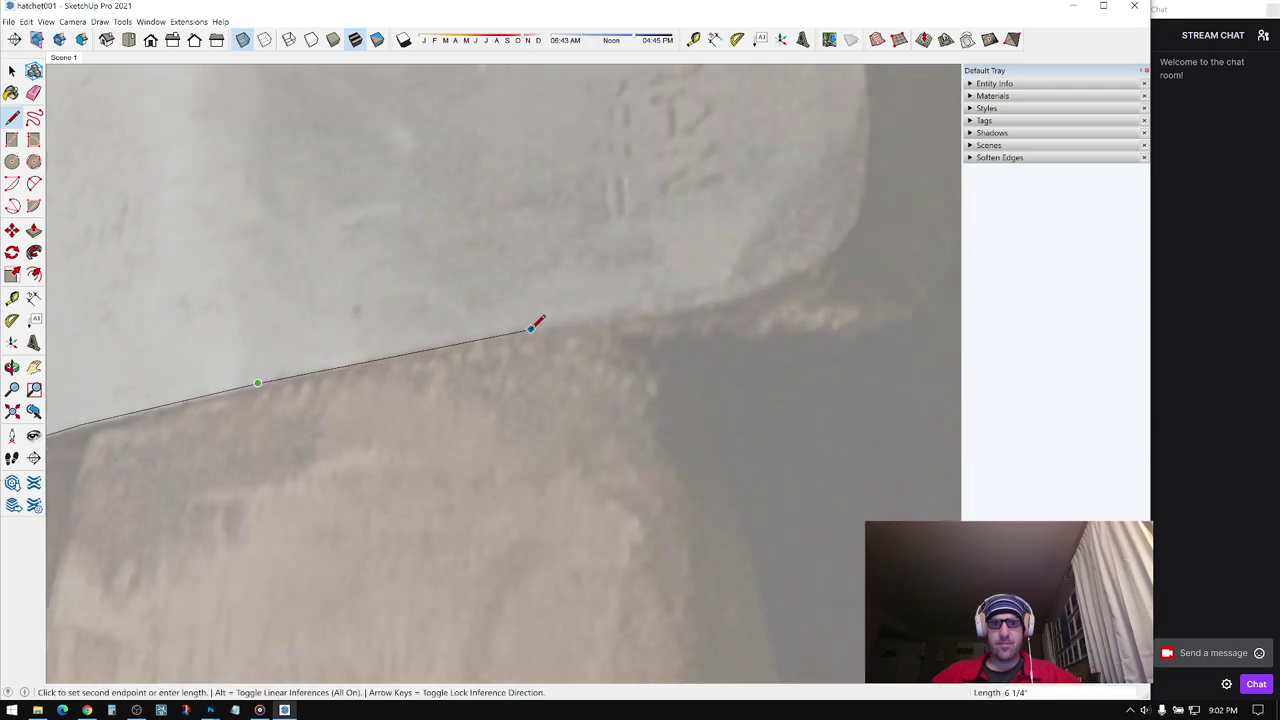
{"action": "middle_click_drag", "start_coordinate": [630, 310], "coordinate": [455, 345]}
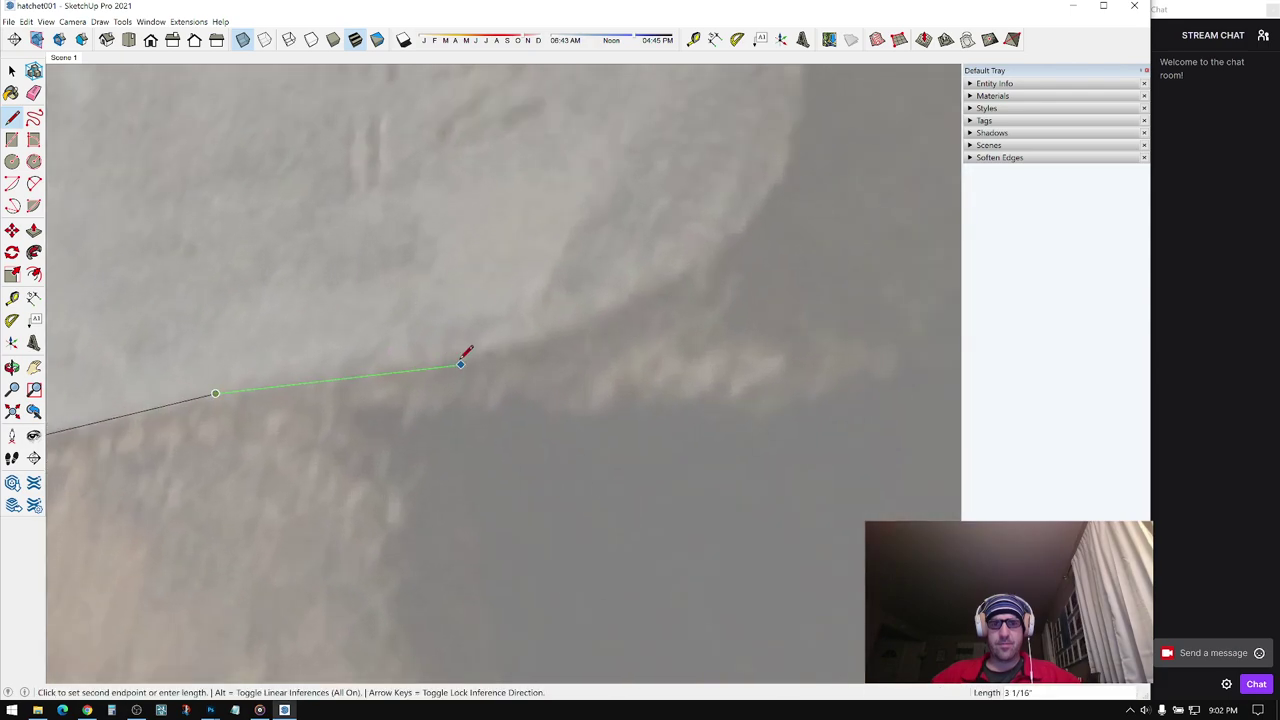
{"action": "scroll", "coordinate": [467, 350], "scroll_direction": "up", "scroll_amount": 3}
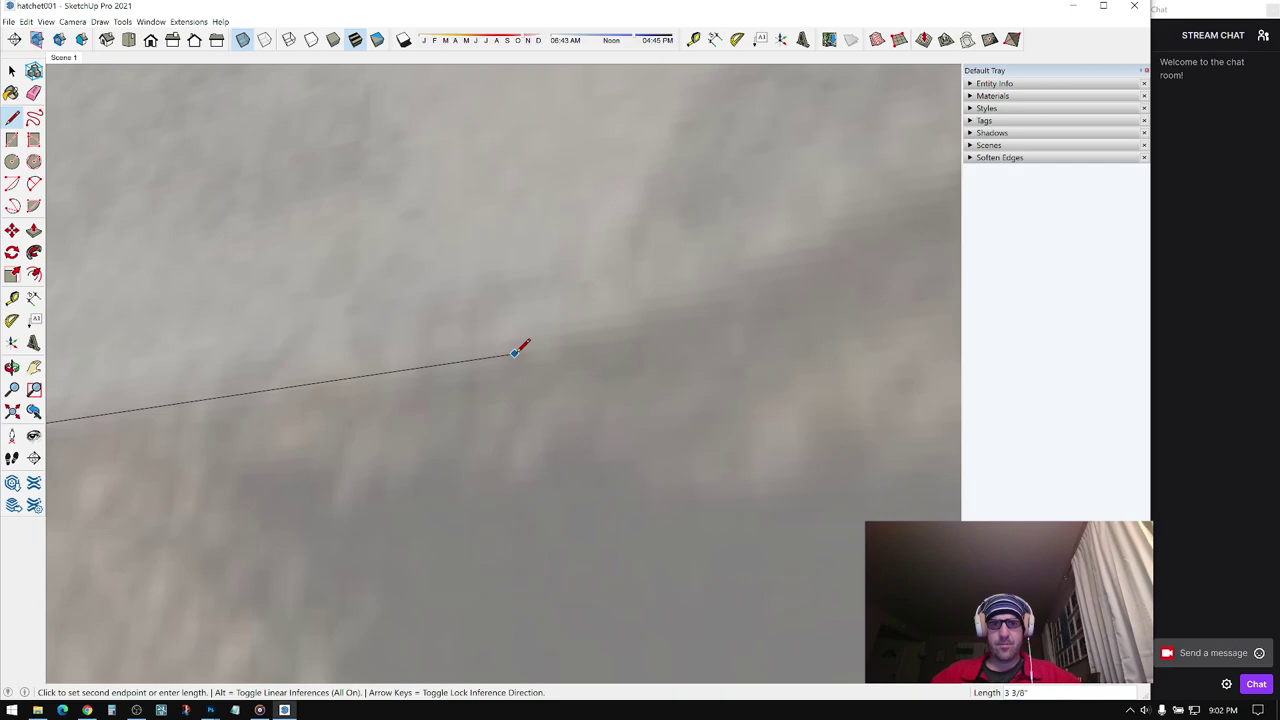
{"action": "left_click", "coordinate": [515, 352]}
- Trace around the rounded lower back corner of the head with short connected segments
{"action": "middle_click_drag", "start_coordinate": [515, 352], "coordinate": [429, 465]}
{"action": "left_click", "coordinate": [460, 385]}
{"action": "left_click", "coordinate": [507, 349]}
{"action": "middle_click_drag", "start_coordinate": [507, 349], "coordinate": [499, 411]}
{"action": "scroll", "coordinate": [474, 418], "scroll_direction": "up", "scroll_amount": 3}
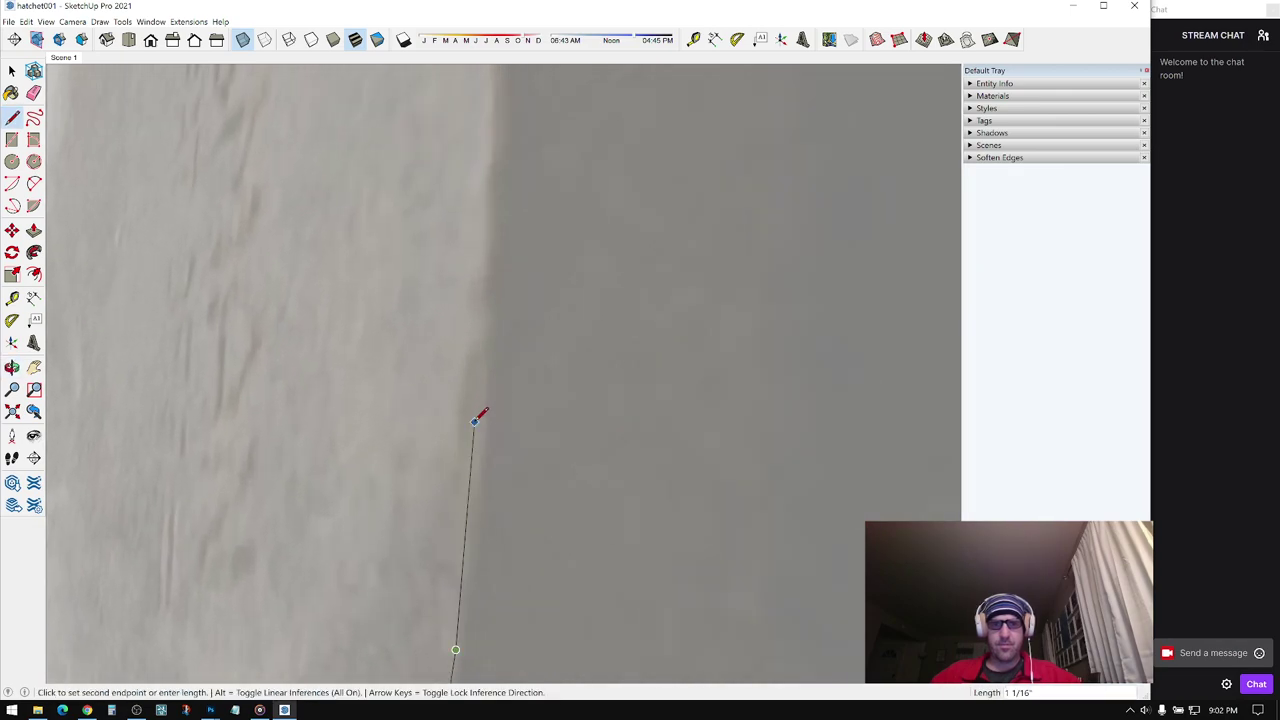
- Trace the head's back edge upward beside the stamped lettering to just below the upper back corner
{"action": "left_click", "coordinate": [486, 426]}
{"action": "mouse_move", "coordinate": [488, 272]}
{"action": "middle_mouse_down"}
{"action": "mouse_move", "coordinate": [690, 458]}
{"action": "mouse_move", "coordinate": [674, 417]}
{"action": "mouse_move", "coordinate": [717, 380]}
{"action": "mouse_move", "coordinate": [734, 434]}
{"action": "middle_mouse_up"}
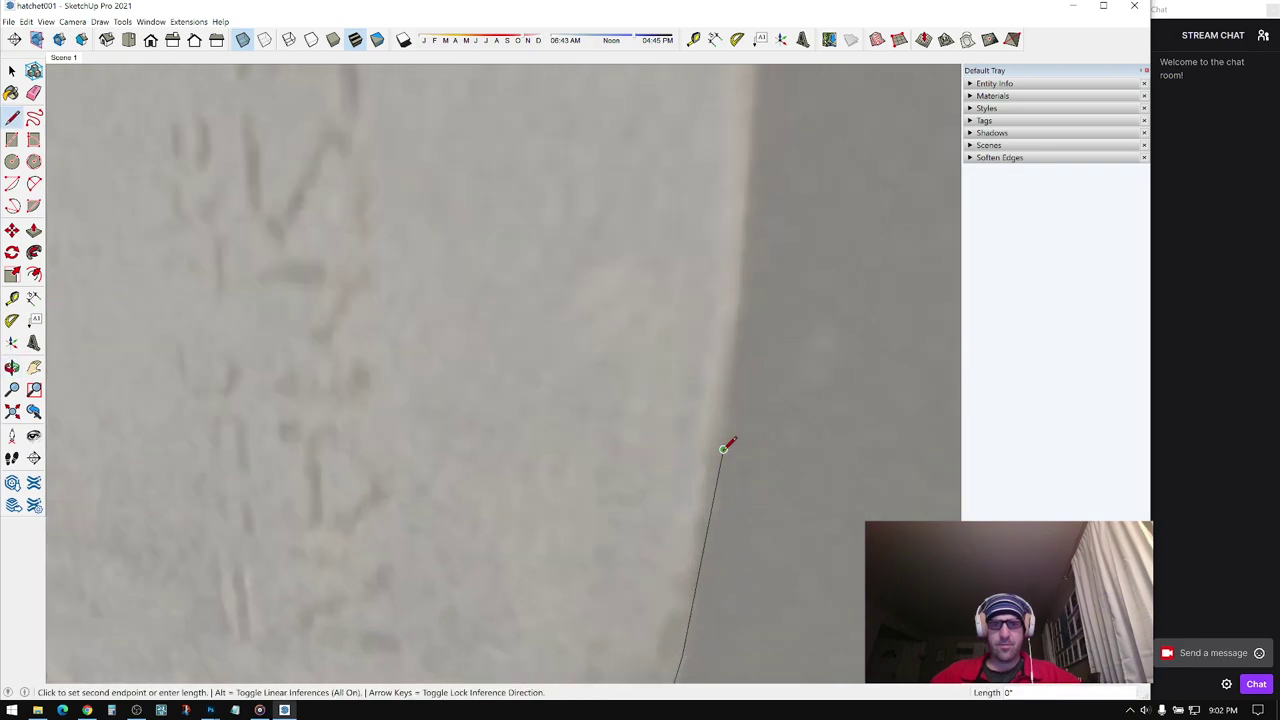
{"action": "scroll", "coordinate": [730, 455], "scroll_direction": "down", "scroll_amount": 2}
{"action": "scroll", "coordinate": [765, 400], "scroll_direction": "down", "scroll_amount": 1}
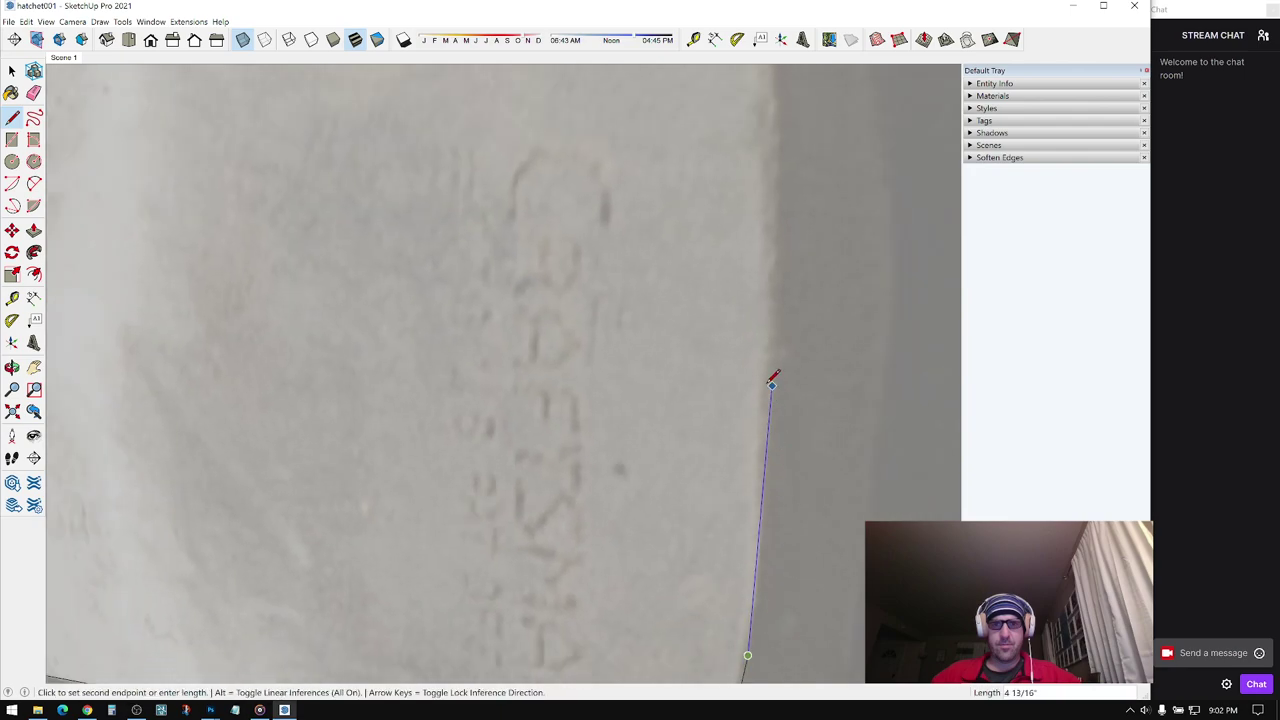
{"action": "scroll", "coordinate": [766, 200], "scroll_direction": "up", "scroll_amount": 1}
{"action": "middle_click_drag", "start_coordinate": [764, 176], "coordinate": [789, 383], "text": "shift"}
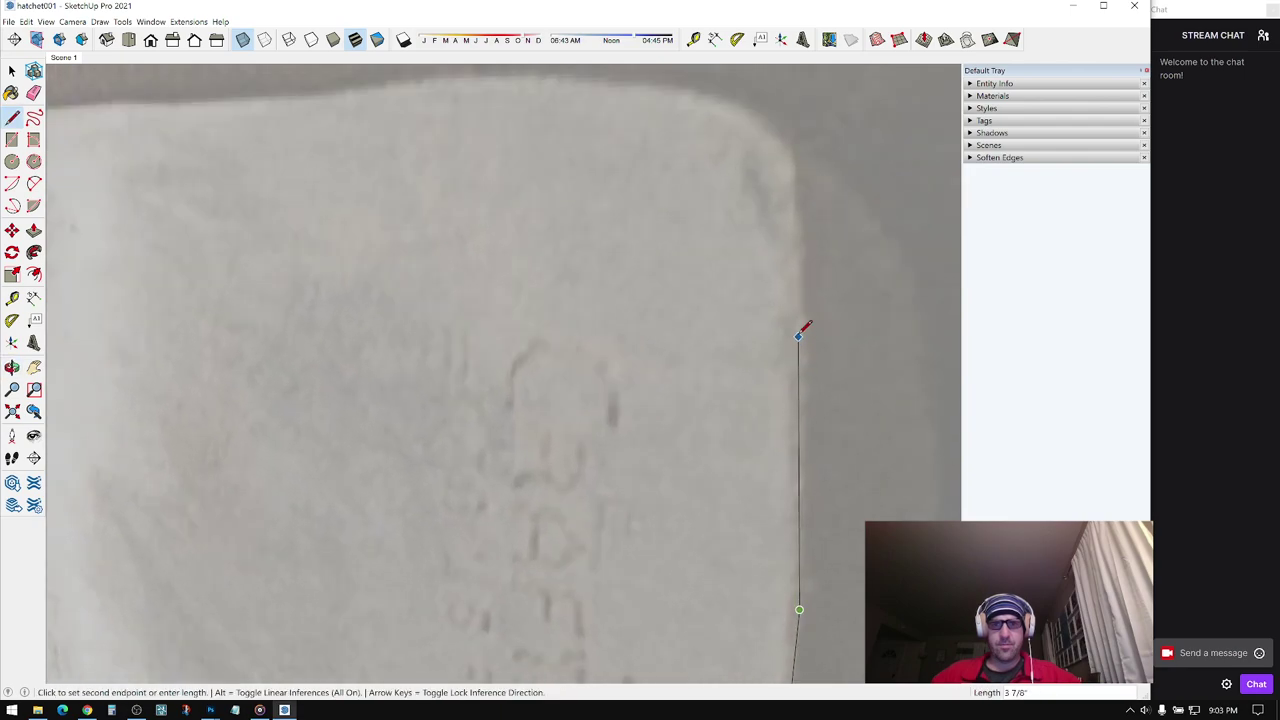
{"action": "left_click", "coordinate": [797, 334]}
- Trace around the rounded upper back corner and onto the head's top edge with connected segments
{"action": "scroll", "coordinate": [792, 240], "scroll_direction": "up", "scroll_amount": 1}
{"action": "mouse_move", "coordinate": [790, 214]}
{"action": "middle_mouse_down", "text": "shift"}
{"action": "mouse_move", "coordinate": [800, 160]}
{"action": "mouse_move", "coordinate": [809, 371]}
{"action": "mouse_move", "coordinate": [808, 324]}
{"action": "middle_mouse_up", "text": "shift"}
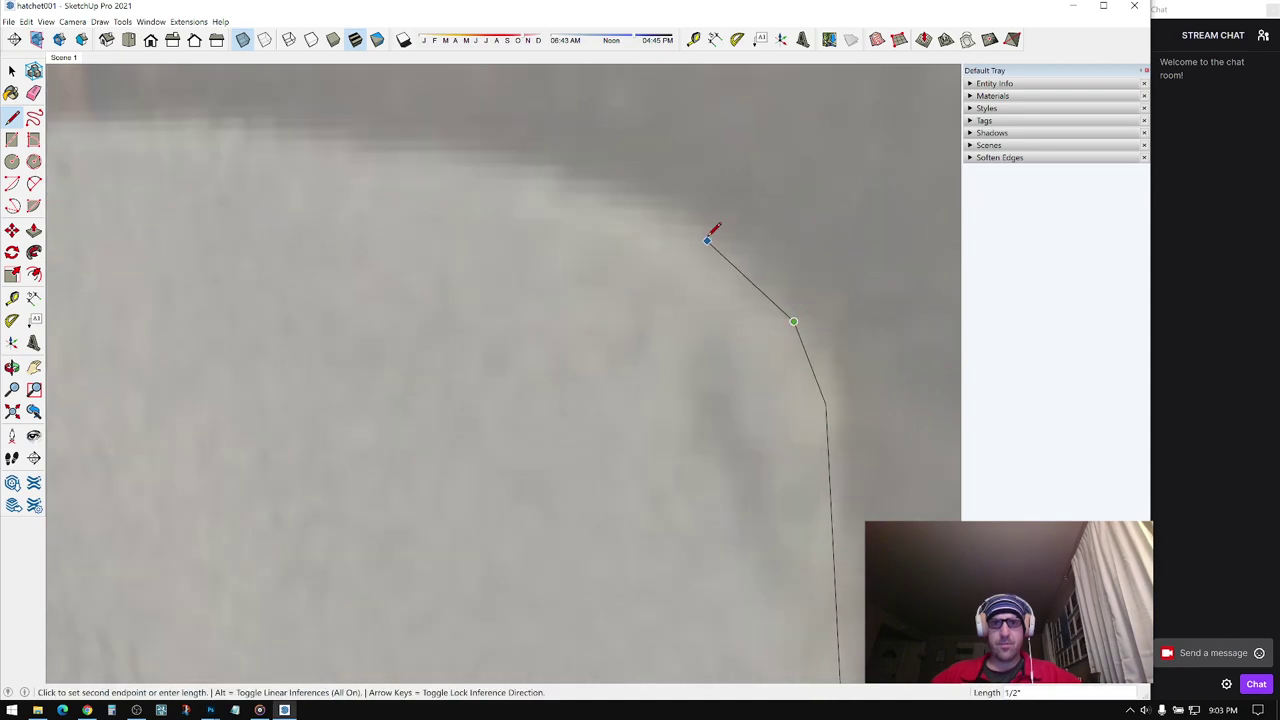
{"action": "mouse_move", "coordinate": [598, 218]}
{"action": "middle_mouse_down"}
{"action": "mouse_move", "coordinate": [780, 349]}
{"action": "mouse_move", "coordinate": [714, 297]}
{"action": "middle_mouse_up"}
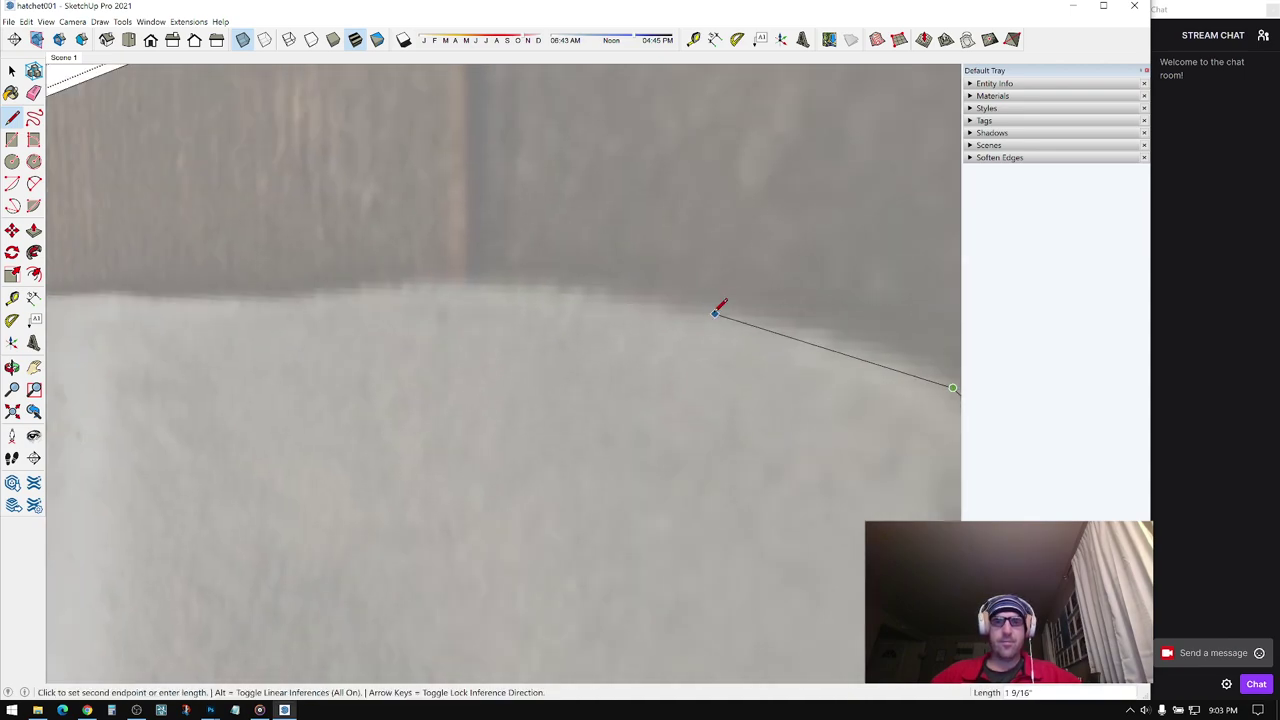
{"action": "mouse_move", "coordinate": [543, 277]}
{"action": "middle_mouse_down"}
{"action": "mouse_move", "coordinate": [606, 289]}
{"action": "mouse_move", "coordinate": [768, 242]}
{"action": "mouse_move", "coordinate": [674, 277]}
{"action": "middle_mouse_up"}
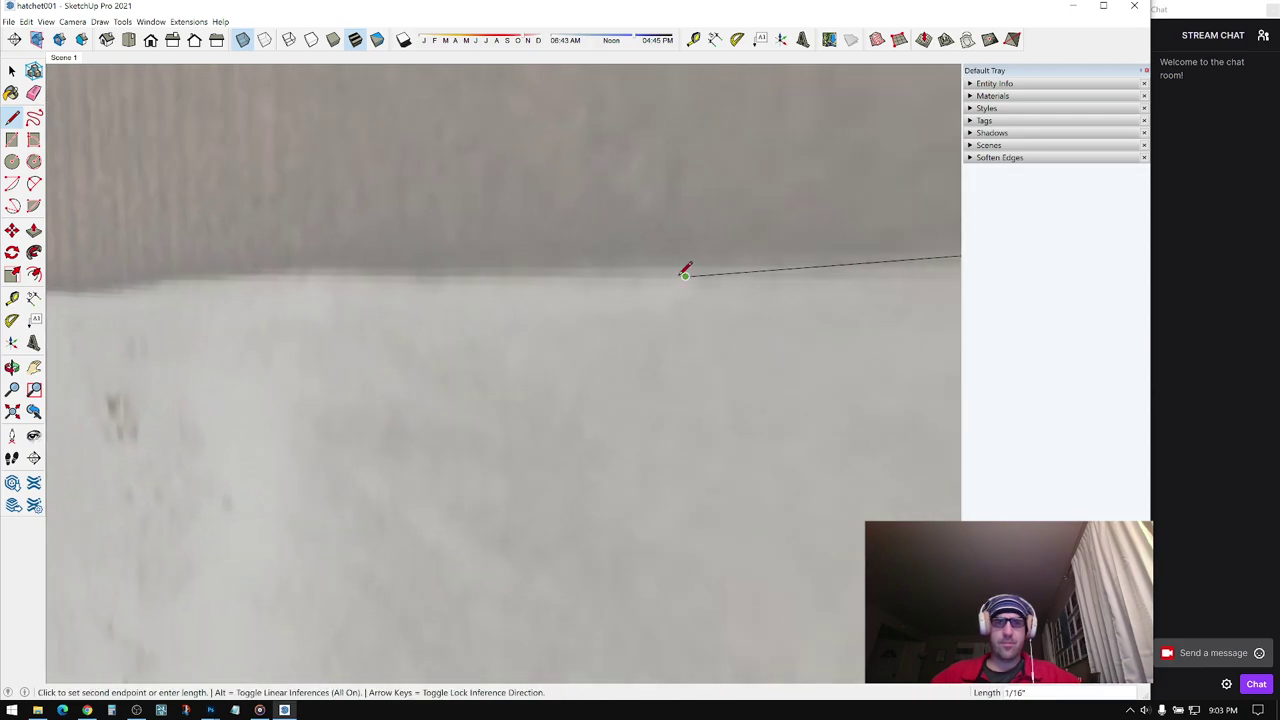
- Continue the top edge toward the blade and bridge the gap to the separate segment with connected lines
{"action": "mouse_move", "coordinate": [189, 277]}
{"action": "middle_mouse_down"}
{"action": "mouse_move", "coordinate": [880, 249]}
{"action": "mouse_move", "coordinate": [334, 263]}
{"action": "mouse_move", "coordinate": [834, 271]}
{"action": "mouse_move", "coordinate": [920, 294]}
{"action": "mouse_move", "coordinate": [786, 392]}
{"action": "mouse_move", "coordinate": [814, 346]}
{"action": "middle_mouse_up"}
{"action": "left_click", "coordinate": [733, 258]}
{"action": "key", "text": "e"}
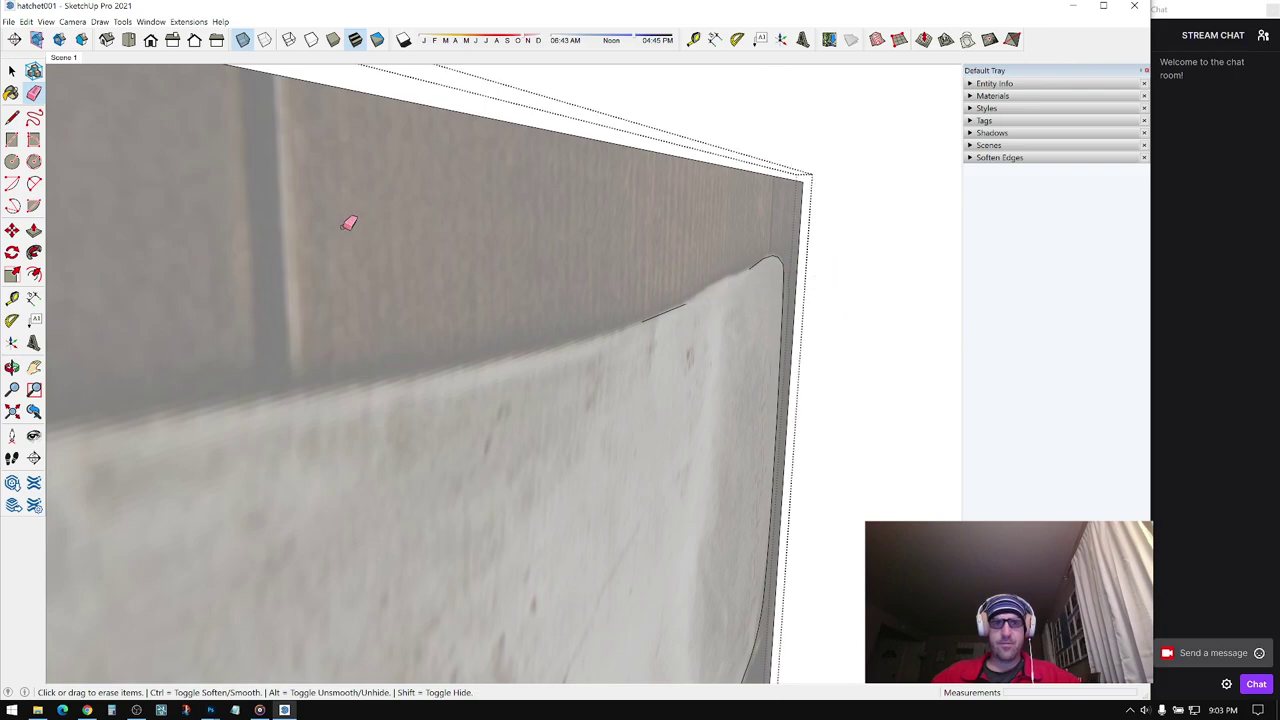
{"action": "left_click", "coordinate": [12, 117]}
{"action": "mouse_move", "coordinate": [204, 327]}
{"action": "middle_mouse_down"}
{"action": "mouse_move", "coordinate": [474, 460]}
{"action": "mouse_move", "coordinate": [643, 437]}
{"action": "mouse_move", "coordinate": [645, 383]}
{"action": "middle_mouse_up"}
{"action": "left_click", "coordinate": [643, 385]}
{"action": "middle_click_drag", "start_coordinate": [388, 448], "coordinate": [411, 337]}
{"action": "scroll", "coordinate": [415, 345], "scroll_direction": "up", "scroll_amount": 3}
{"action": "scroll", "coordinate": [418, 338], "scroll_direction": "down", "scroll_amount": 2}
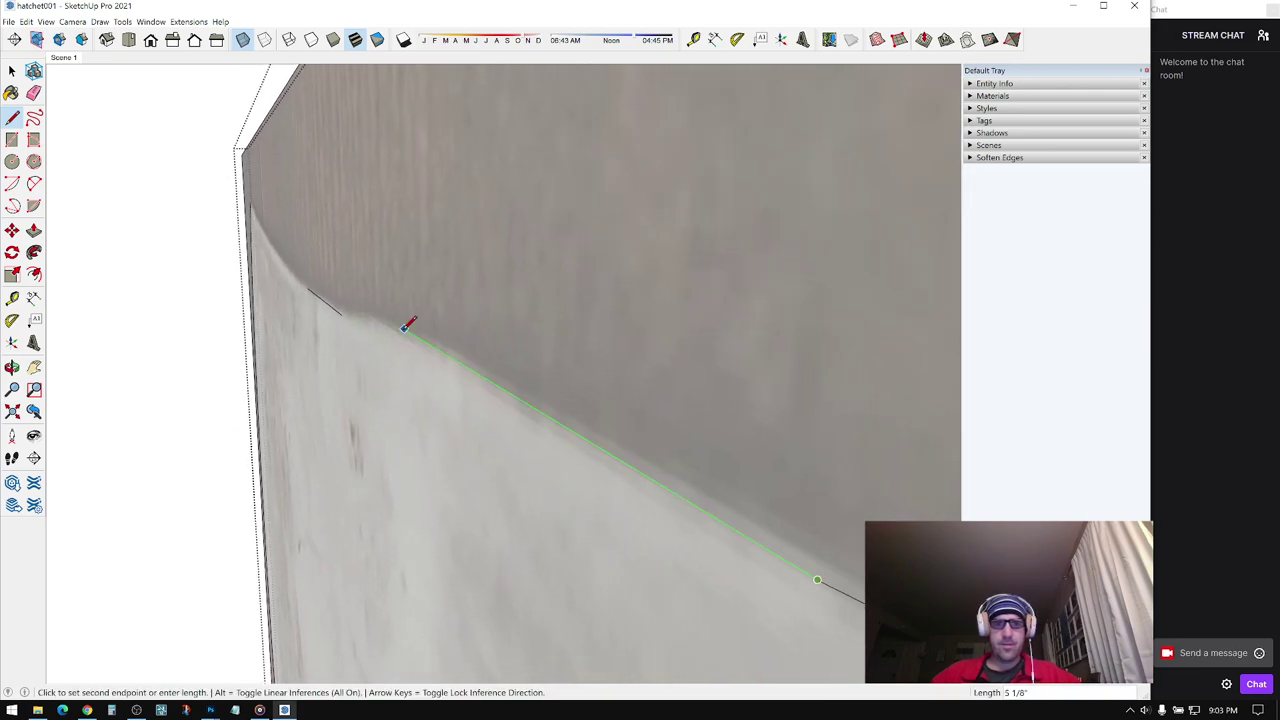
{"action": "middle_click_drag", "start_coordinate": [356, 318], "coordinate": [342, 311]}
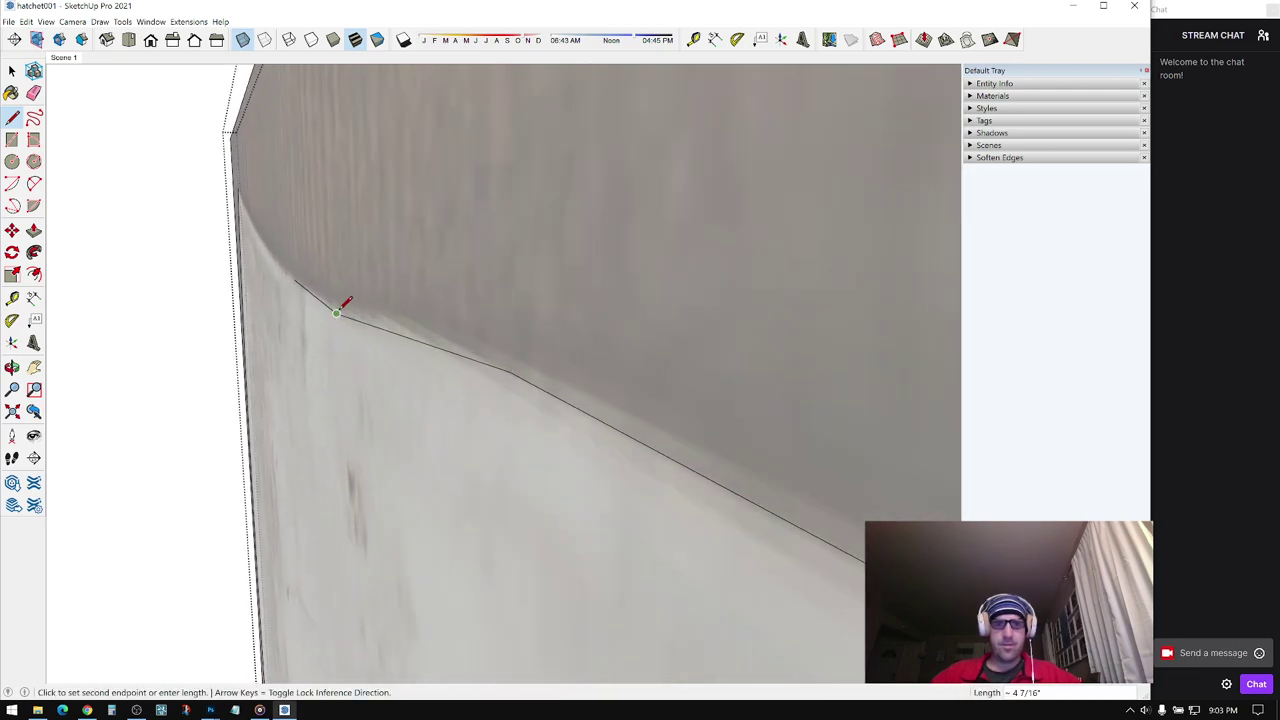
- Trace from the blade's upper tip along the top edge and join the existing segments to close the head outline
{"action": "middle_click_drag", "start_coordinate": [381, 229], "coordinate": [68, 110]}
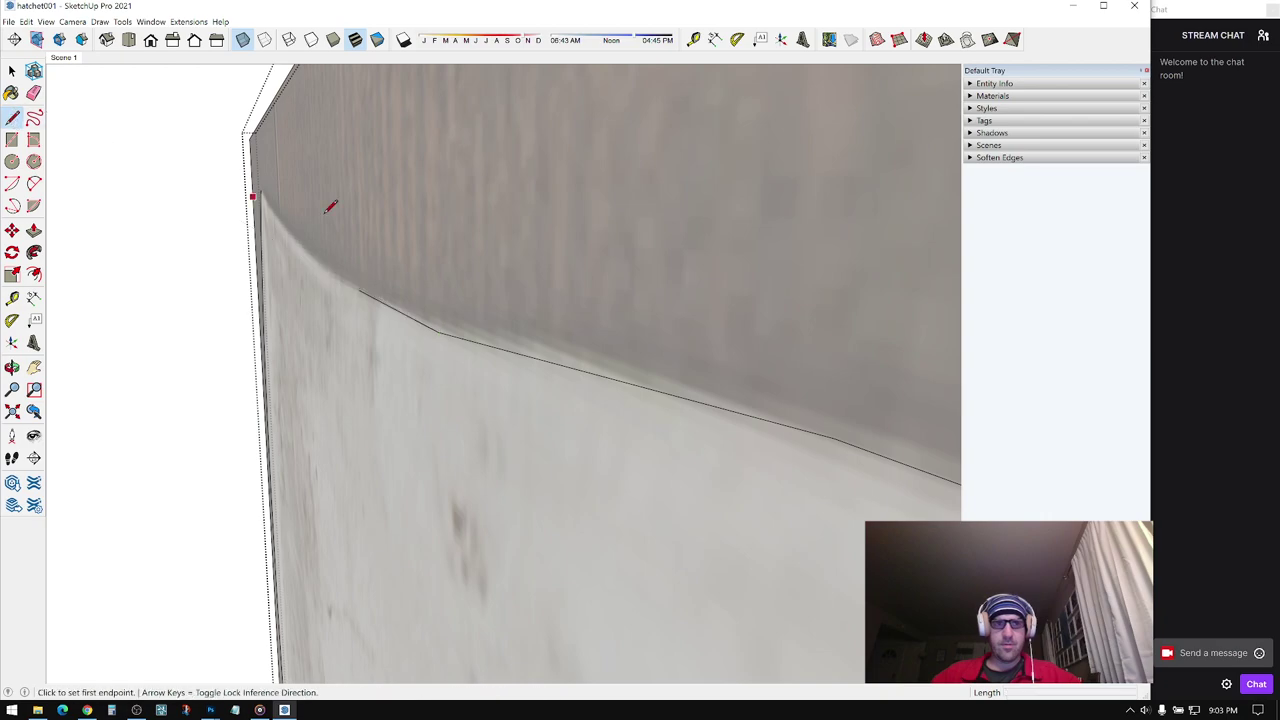
{"action": "mouse_move", "coordinate": [331, 207]}
{"action": "middle_mouse_down"}
{"action": "mouse_move", "coordinate": [571, 277]}
{"action": "mouse_move", "coordinate": [508, 420]}
{"action": "mouse_move", "coordinate": [391, 223]}
{"action": "mouse_move", "coordinate": [363, 237]}
{"action": "mouse_move", "coordinate": [277, 206]}
{"action": "mouse_move", "coordinate": [268, 216]}
{"action": "middle_mouse_up"}
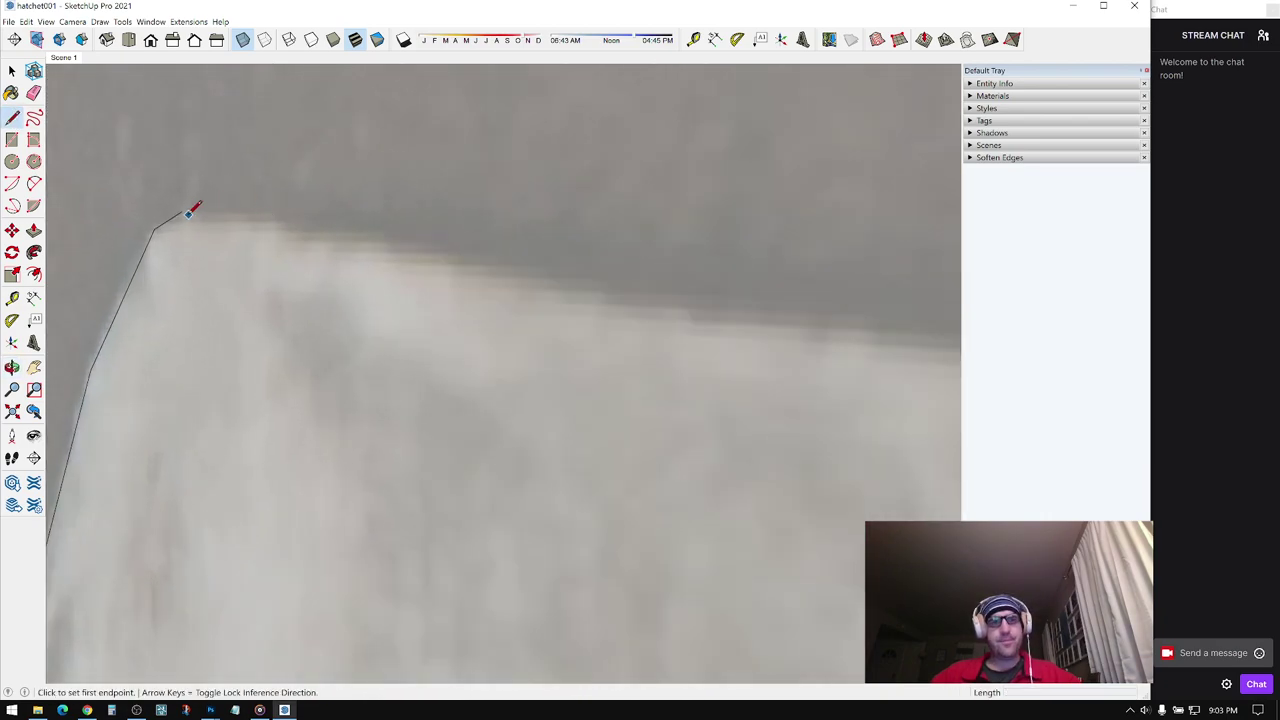
{"action": "middle_click_drag", "start_coordinate": [181, 212], "coordinate": [230, 231]}
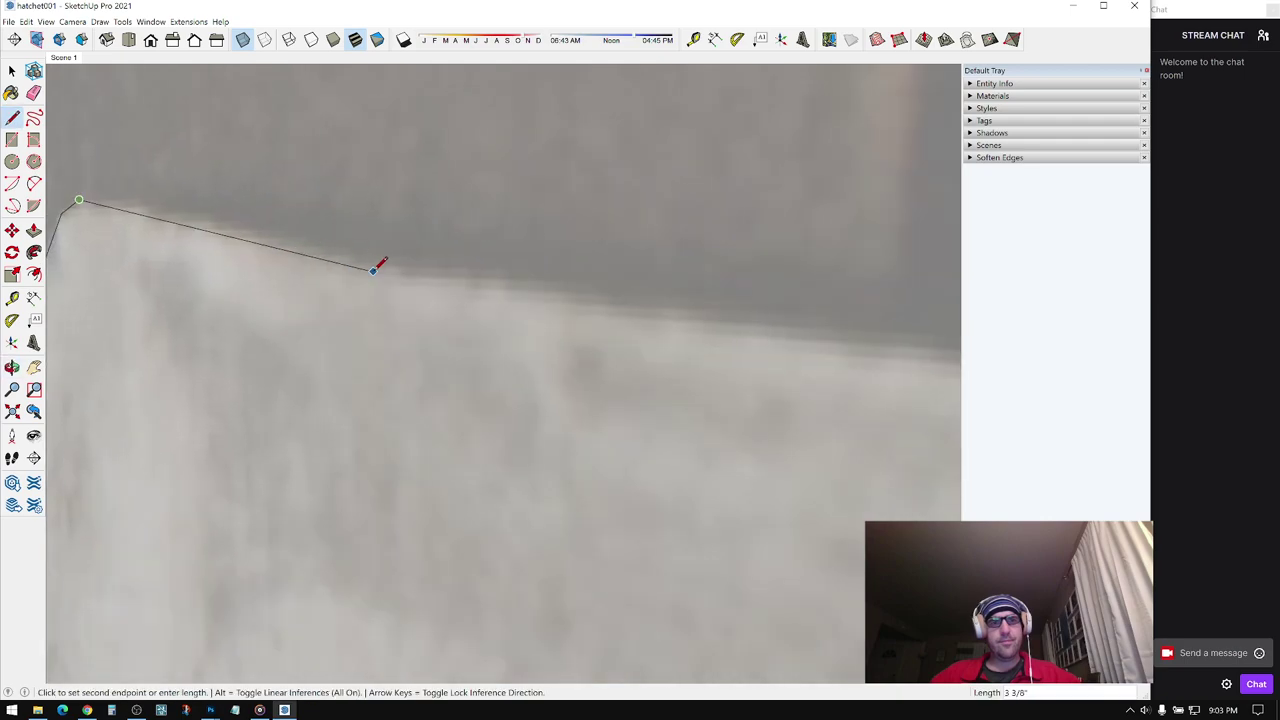
{"action": "mouse_move", "coordinate": [393, 268]}
{"action": "middle_mouse_down"}
{"action": "mouse_move", "coordinate": [223, 229]}
{"action": "mouse_move", "coordinate": [394, 251]}
{"action": "mouse_move", "coordinate": [403, 231]}
{"action": "mouse_move", "coordinate": [280, 246]}
{"action": "mouse_move", "coordinate": [378, 253]}
{"action": "middle_mouse_up"}
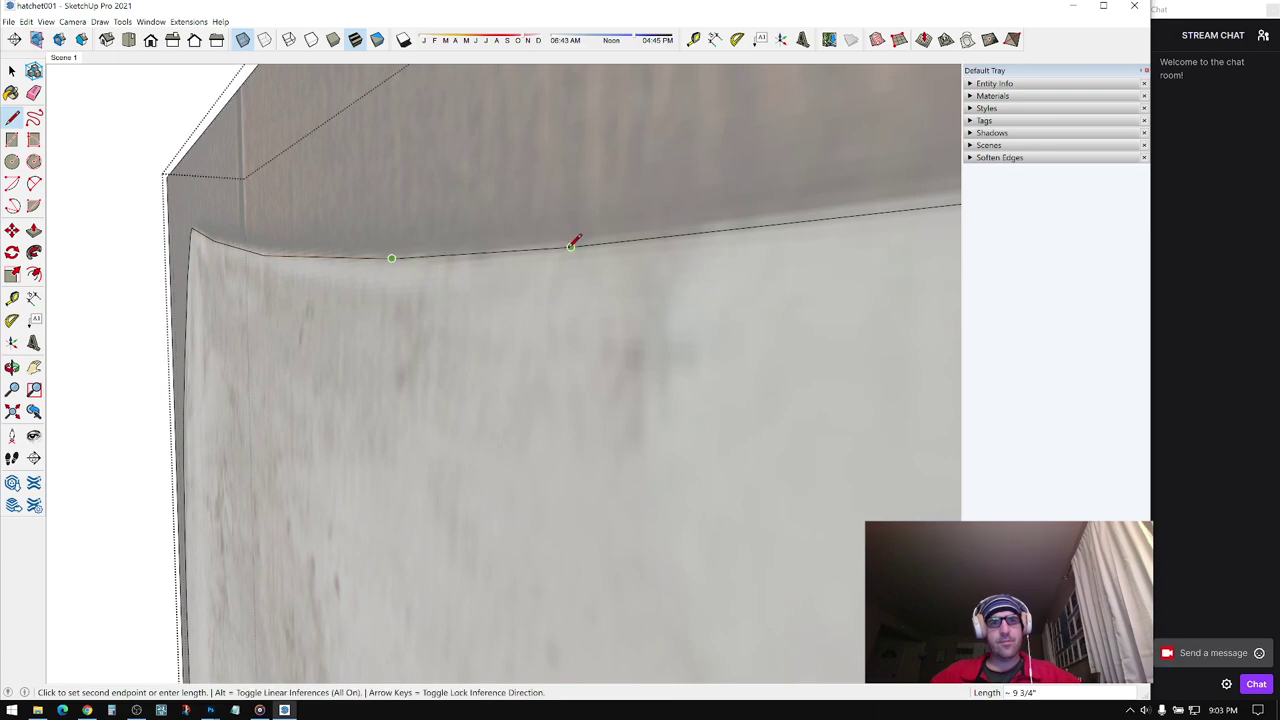
{"action": "mouse_move", "coordinate": [535, 275]}
{"action": "middle_mouse_down"}
{"action": "mouse_move", "coordinate": [357, 251]}
{"action": "mouse_move", "coordinate": [230, 206]}
{"action": "middle_mouse_up"}
{"action": "left_click", "coordinate": [199, 200]}
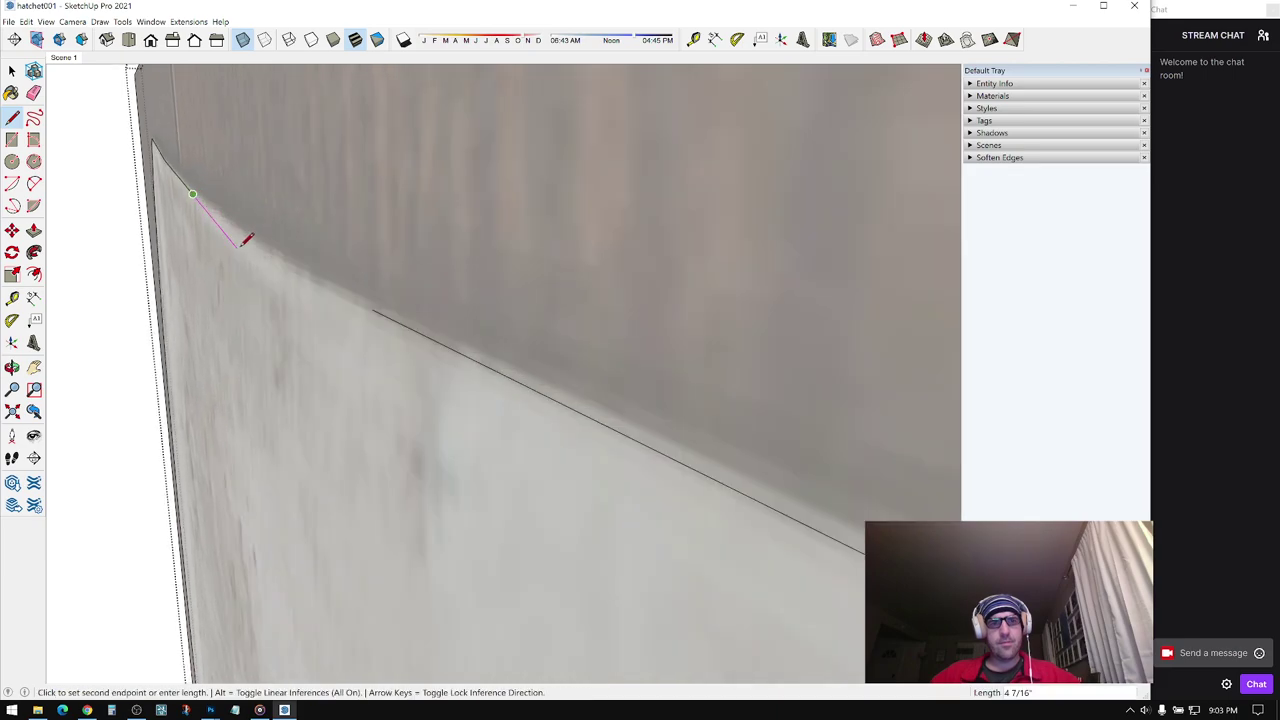
{"action": "scroll", "coordinate": [252, 243], "scroll_direction": "up", "scroll_amount": 1}
{"action": "left_click", "coordinate": [254, 246]}
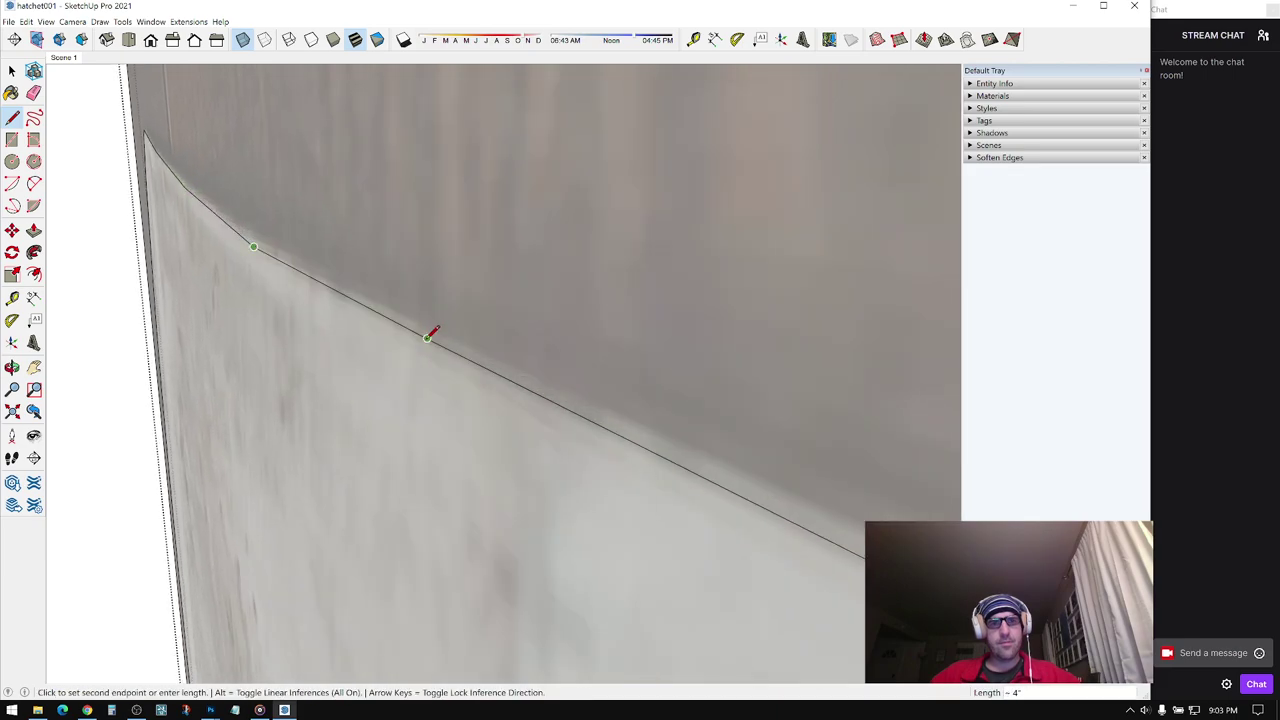
- Select the closed hatchet head face and inspect its complete outline against the photo
{"action": "mouse_move", "coordinate": [363, 255]}
{"action": "middle_mouse_down"}
{"action": "mouse_move", "coordinate": [314, 266]}
{"action": "mouse_move", "coordinate": [863, 263]}
{"action": "mouse_move", "coordinate": [546, 217]}
{"action": "middle_mouse_up"}
{"action": "key", "text": "space"}
{"action": "scroll", "coordinate": [840, 258], "scroll_direction": "down", "scroll_amount": 10}
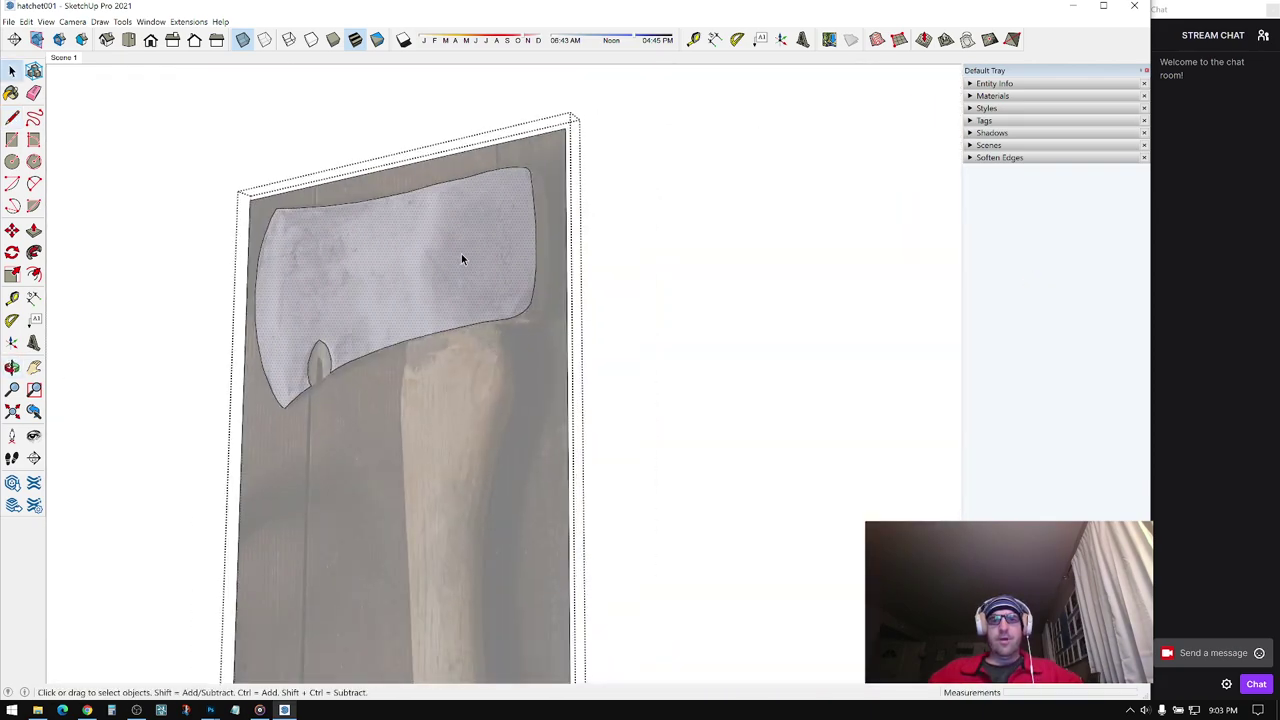
{"action": "scroll", "coordinate": [588, 312], "scroll_direction": "up", "scroll_amount": 5}
{"action": "mouse_move", "coordinate": [549, 194]}
{"action": "middle_mouse_down"}
{"action": "mouse_move", "coordinate": [506, 277]}
{"action": "mouse_move", "coordinate": [620, 229]}
{"action": "mouse_move", "coordinate": [720, 277]}
{"action": "mouse_move", "coordinate": [451, 323]}
{"action": "mouse_move", "coordinate": [408, 207]}
{"action": "middle_mouse_up"}
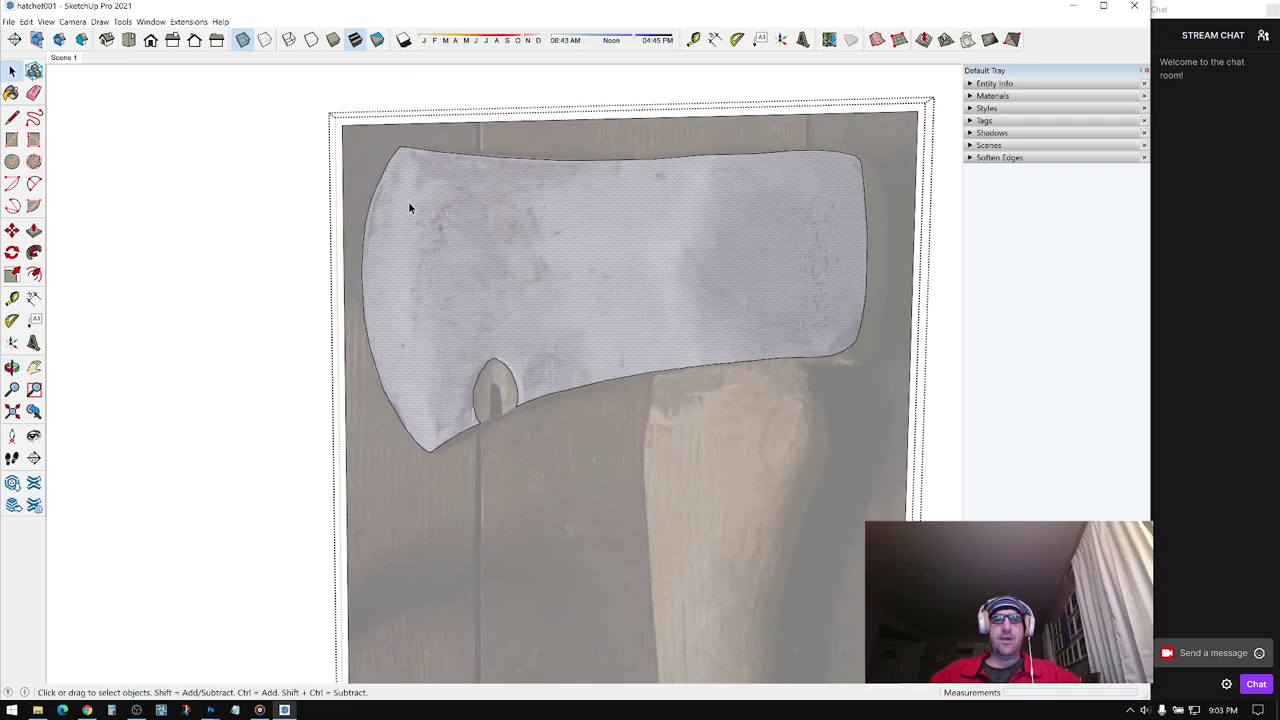
{"action": "scroll", "coordinate": [556, 252], "scroll_direction": "down", "scroll_amount": 3}
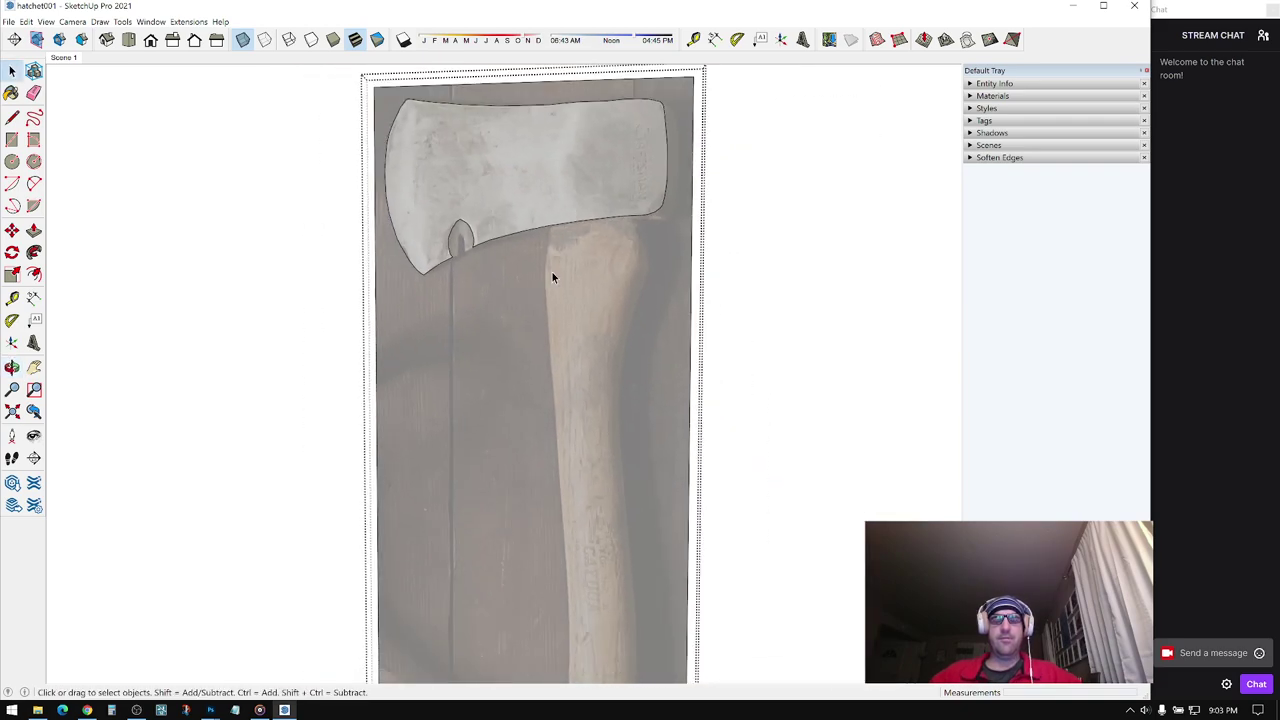
- Trace from the notch's lower front corner along the head's edge and up the near side of the dark slot
{"action": "scroll", "coordinate": [446, 268], "scroll_direction": "up", "scroll_amount": 5}
{"action": "key", "text": "a"}
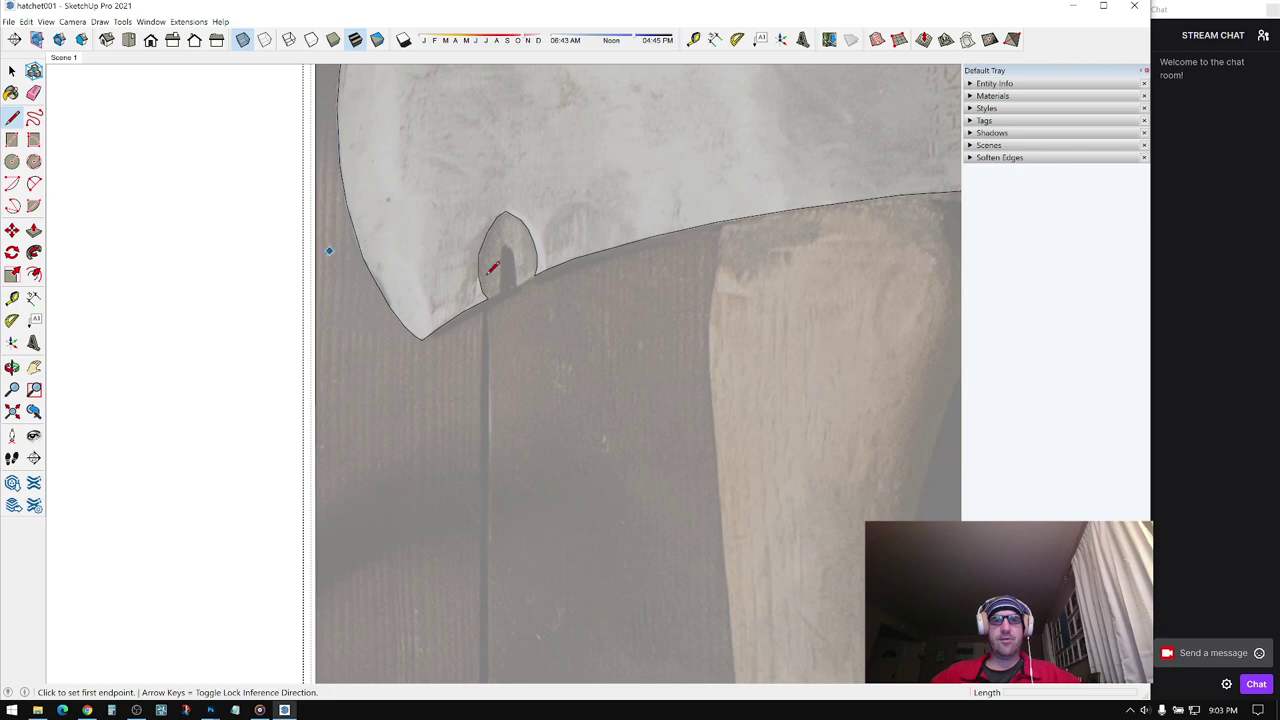
{"action": "scroll", "coordinate": [492, 268], "scroll_direction": "up", "scroll_amount": 4}
{"action": "scroll", "coordinate": [470, 285], "scroll_direction": "up", "scroll_amount": 3}
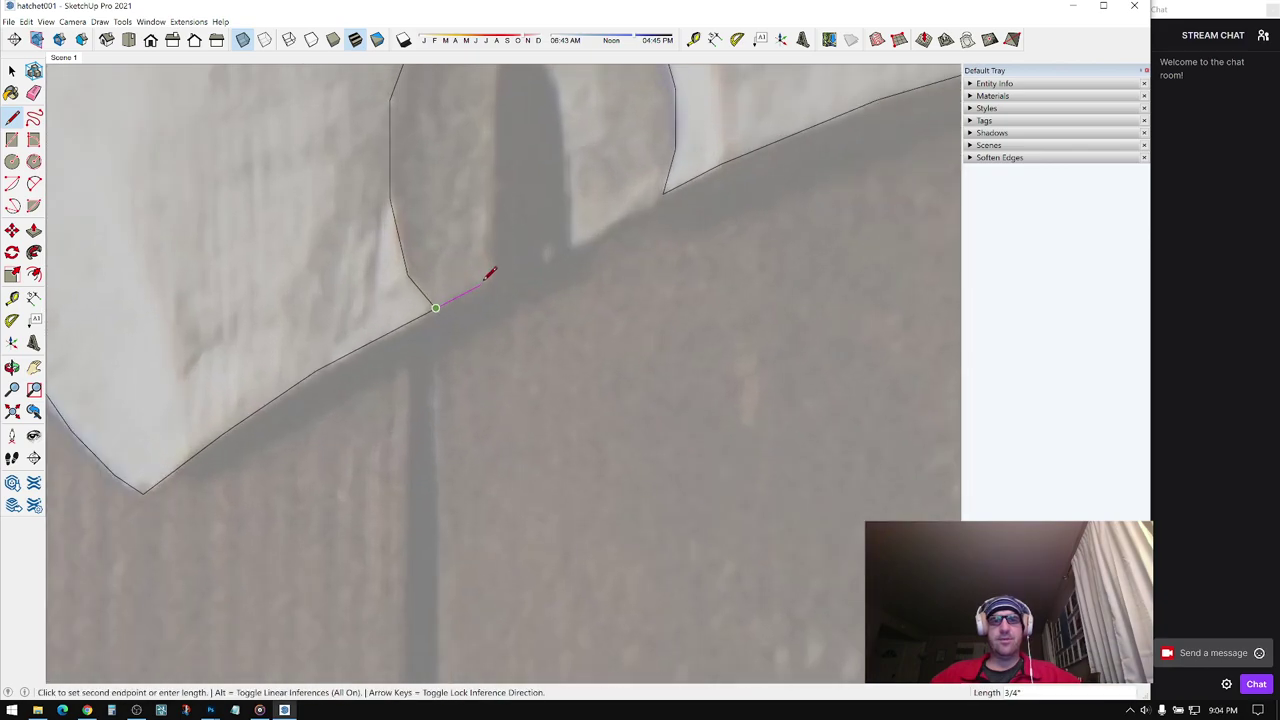
{"action": "left_click", "coordinate": [499, 278]}
{"action": "middle_click_drag", "start_coordinate": [478, 254], "coordinate": [460, 459], "text": "shift"}
{"action": "scroll", "coordinate": [460, 459], "scroll_direction": "up", "scroll_amount": 1}
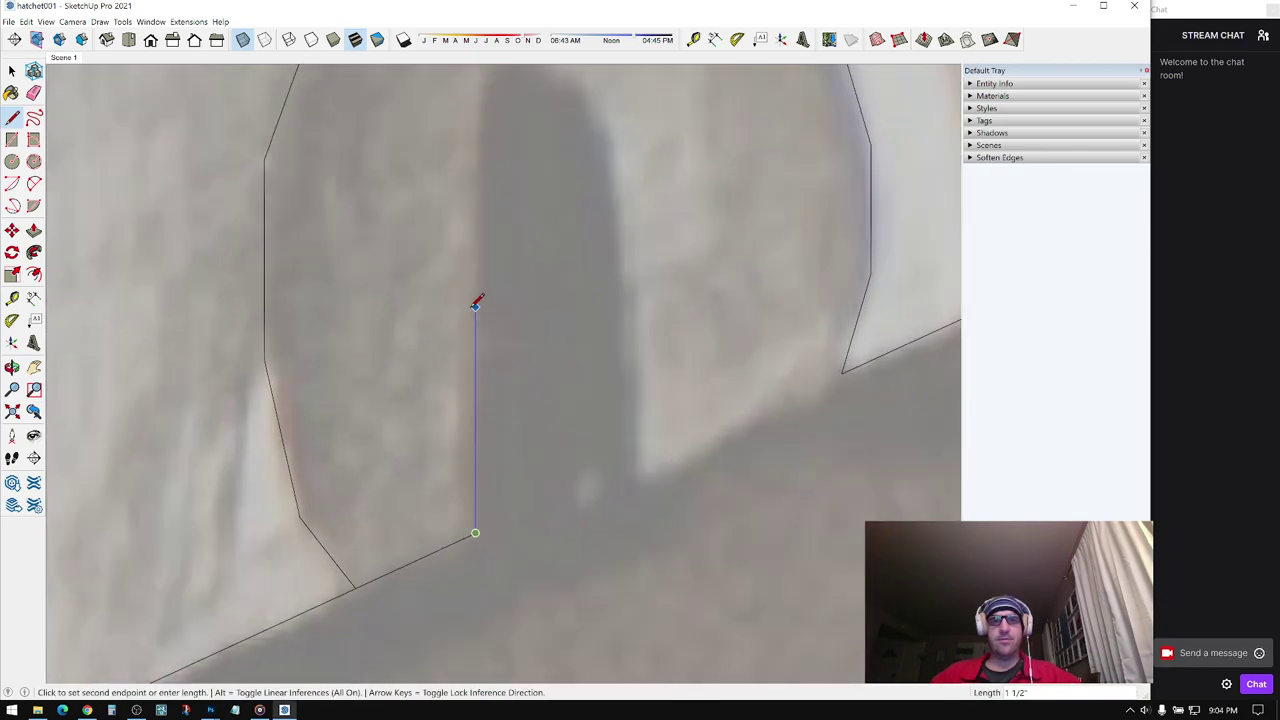
{"action": "middle_click_drag", "start_coordinate": [478, 198], "coordinate": [476, 300], "text": "shift"}
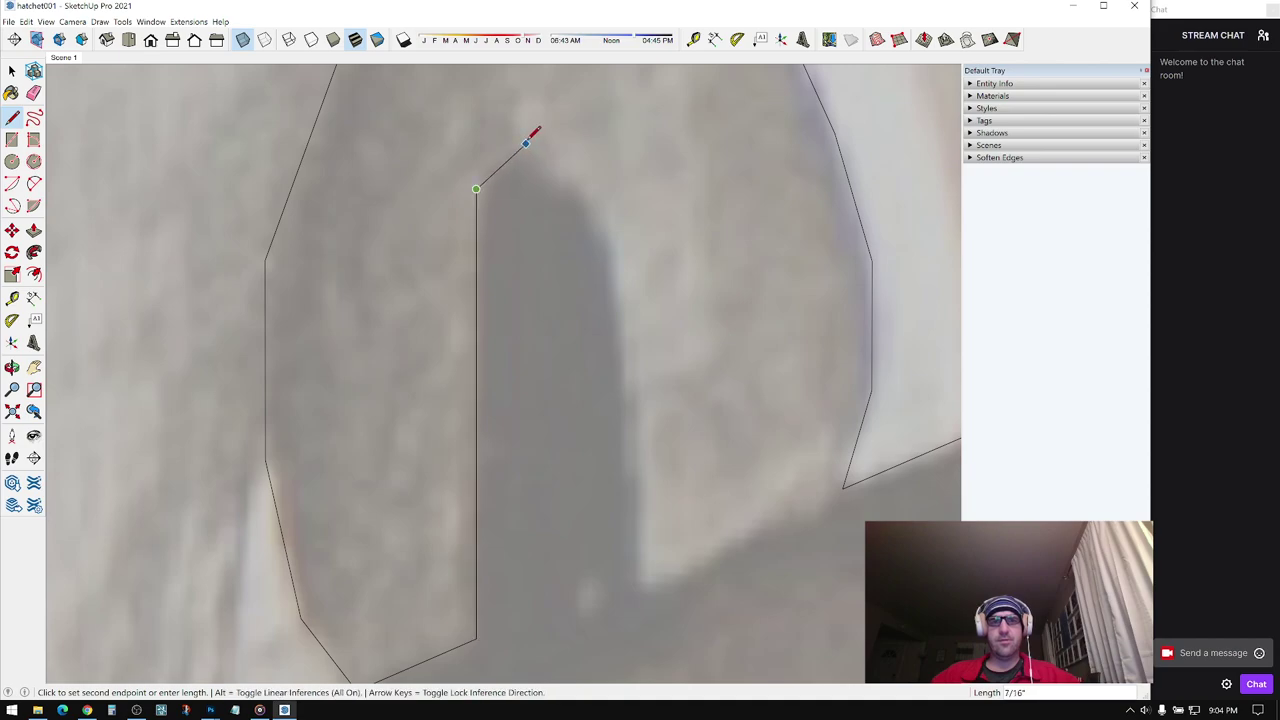
- Trace the slot's pointed top and far side, and connect it along the head's edge to the notch's back corner
{"action": "scroll", "coordinate": [610, 280], "scroll_direction": "down", "scroll_amount": 3}
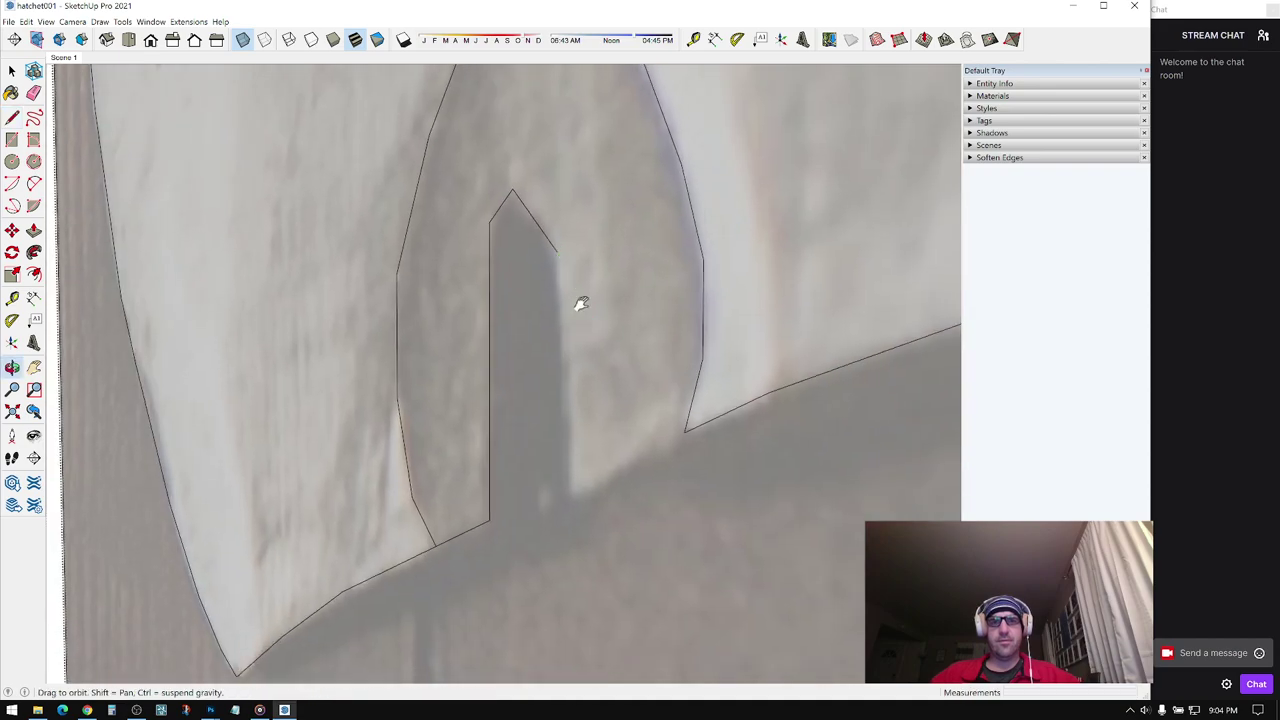
{"action": "scroll", "coordinate": [551, 326], "scroll_direction": "up", "scroll_amount": 2}
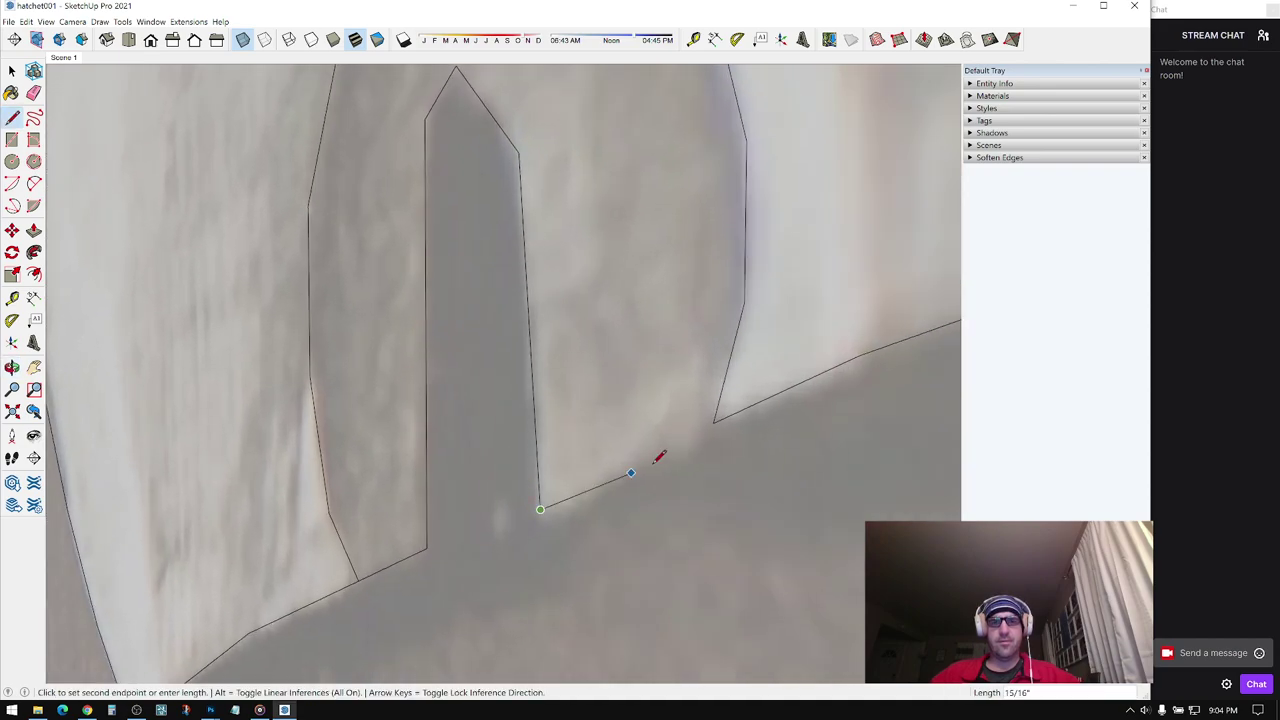
{"action": "scroll", "coordinate": [500, 220], "scroll_direction": "down", "scroll_amount": 6}
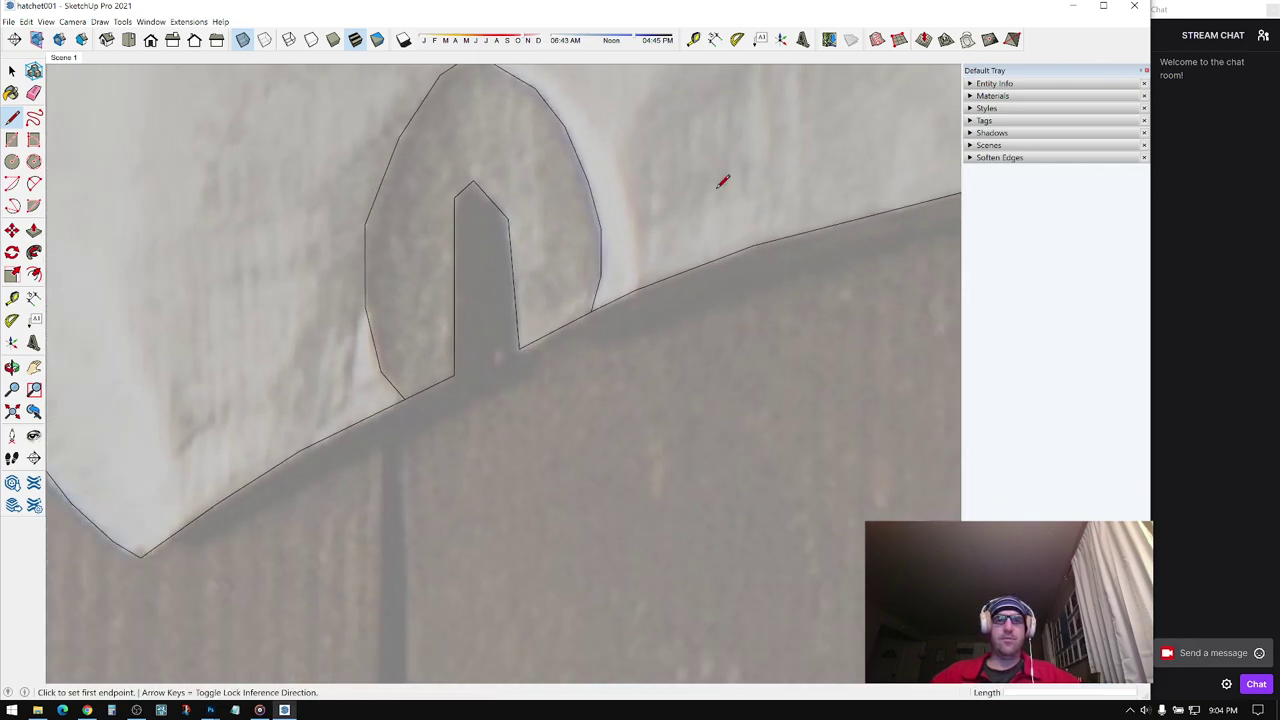
{"action": "scroll", "coordinate": [495, 219], "scroll_direction": "down", "scroll_amount": 8}
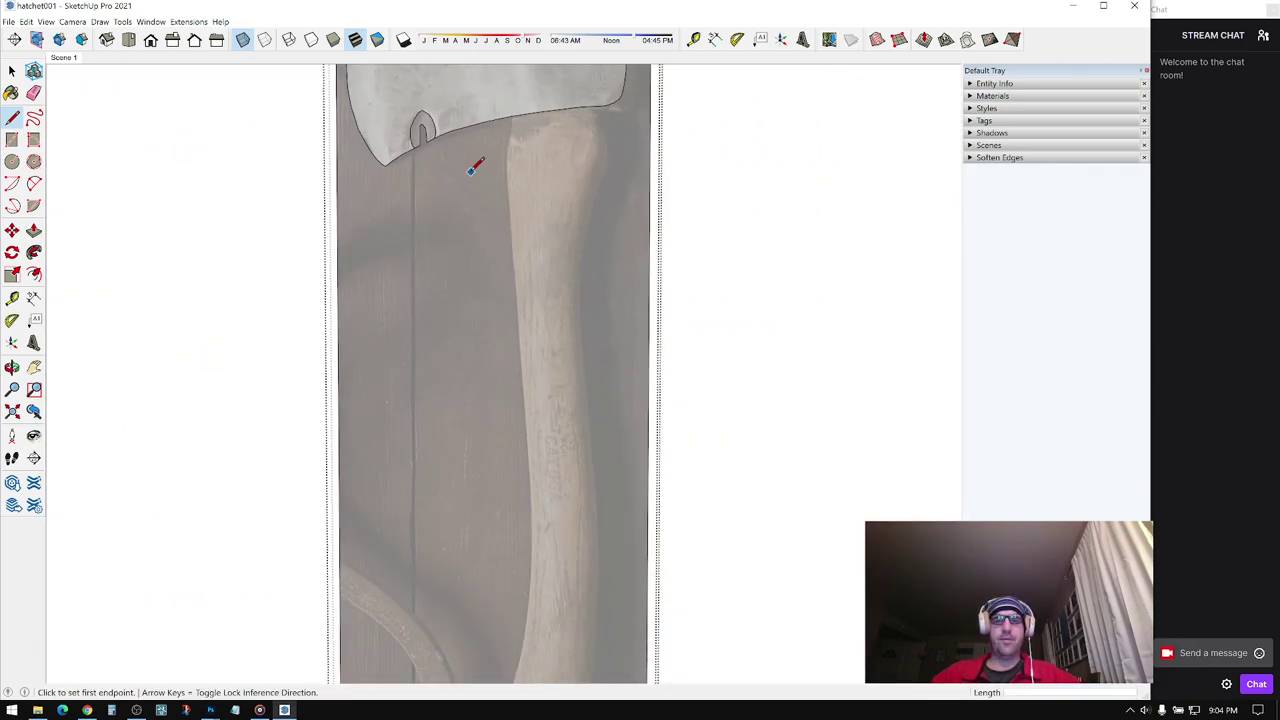
- Start the handle outline at the head's lower edge and trace the upper part of its front edge with connected segments
{"action": "key", "text": "o"}
{"action": "scroll", "coordinate": [535, 189], "scroll_direction": "up", "scroll_amount": 4}
{"action": "key", "text": "l"}
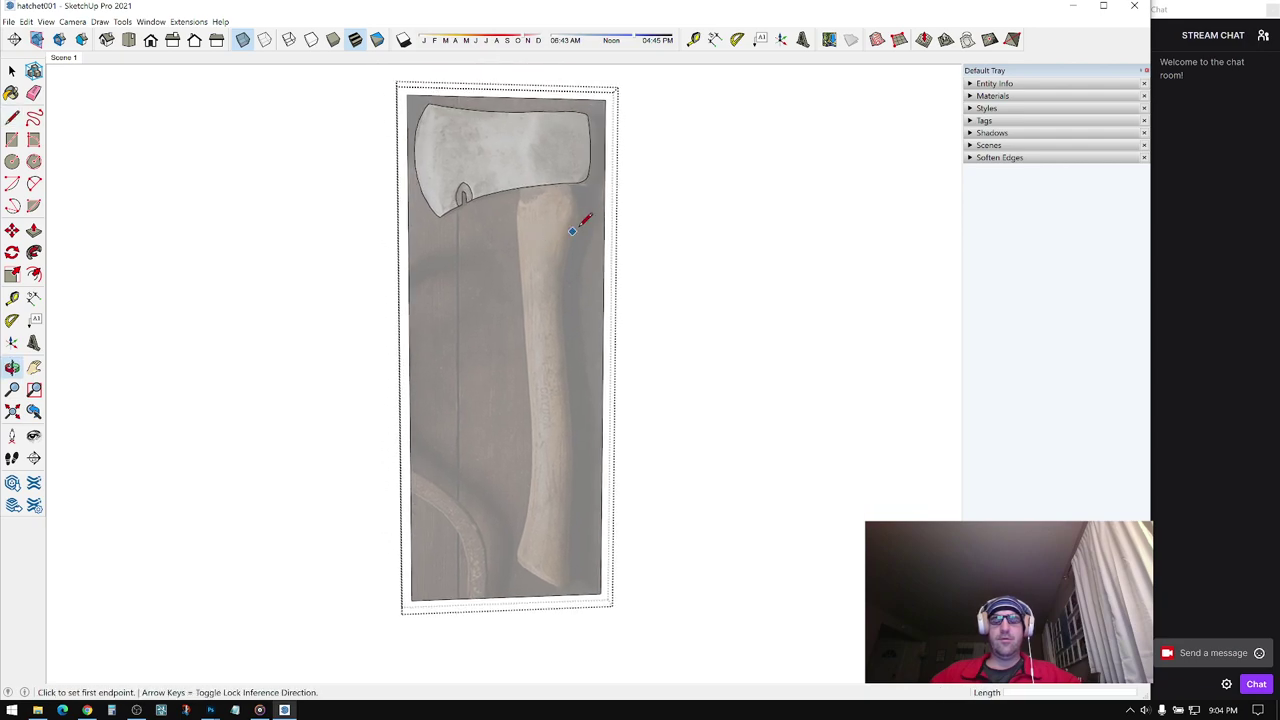
{"action": "scroll", "coordinate": [548, 186], "scroll_direction": "up", "scroll_amount": 2}
{"action": "key", "text": "space"}
{"action": "middle_click_drag", "start_coordinate": [548, 186], "coordinate": [437, 193], "text": "shift"}
{"action": "scroll", "coordinate": [437, 193], "scroll_direction": "up", "scroll_amount": 2}
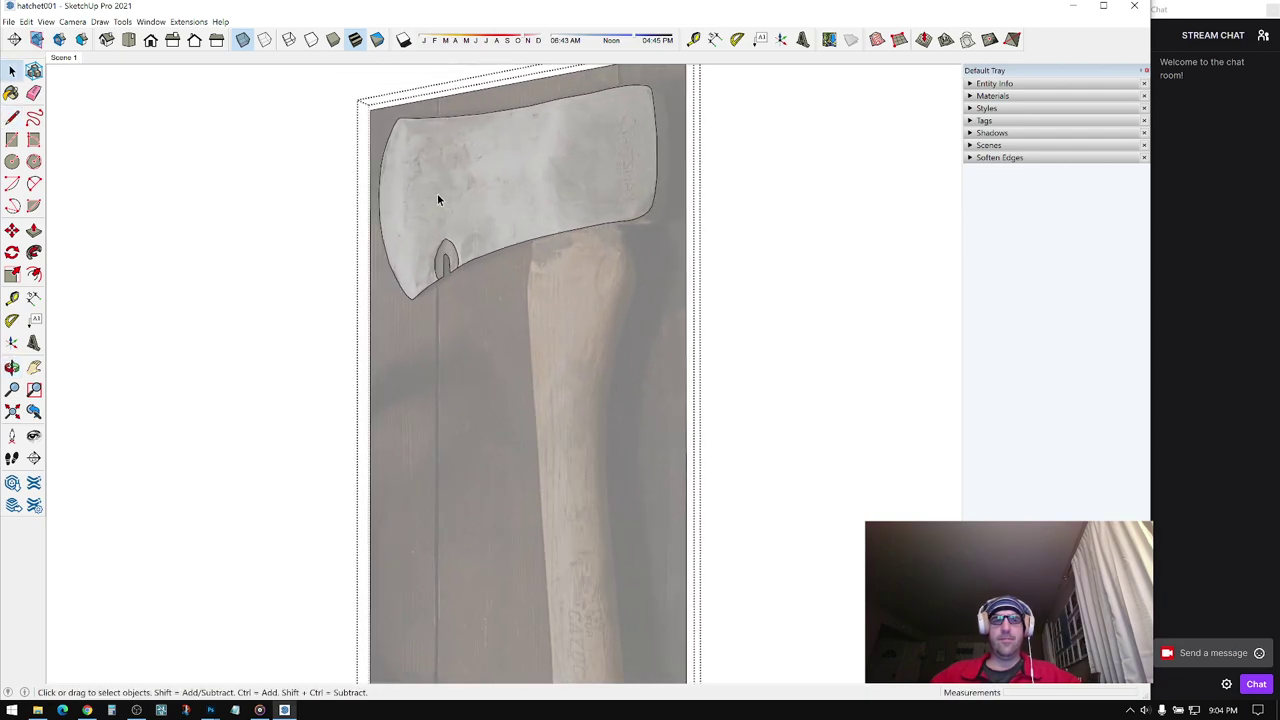
{"action": "scroll", "coordinate": [562, 235], "scroll_direction": "up", "scroll_amount": 7}
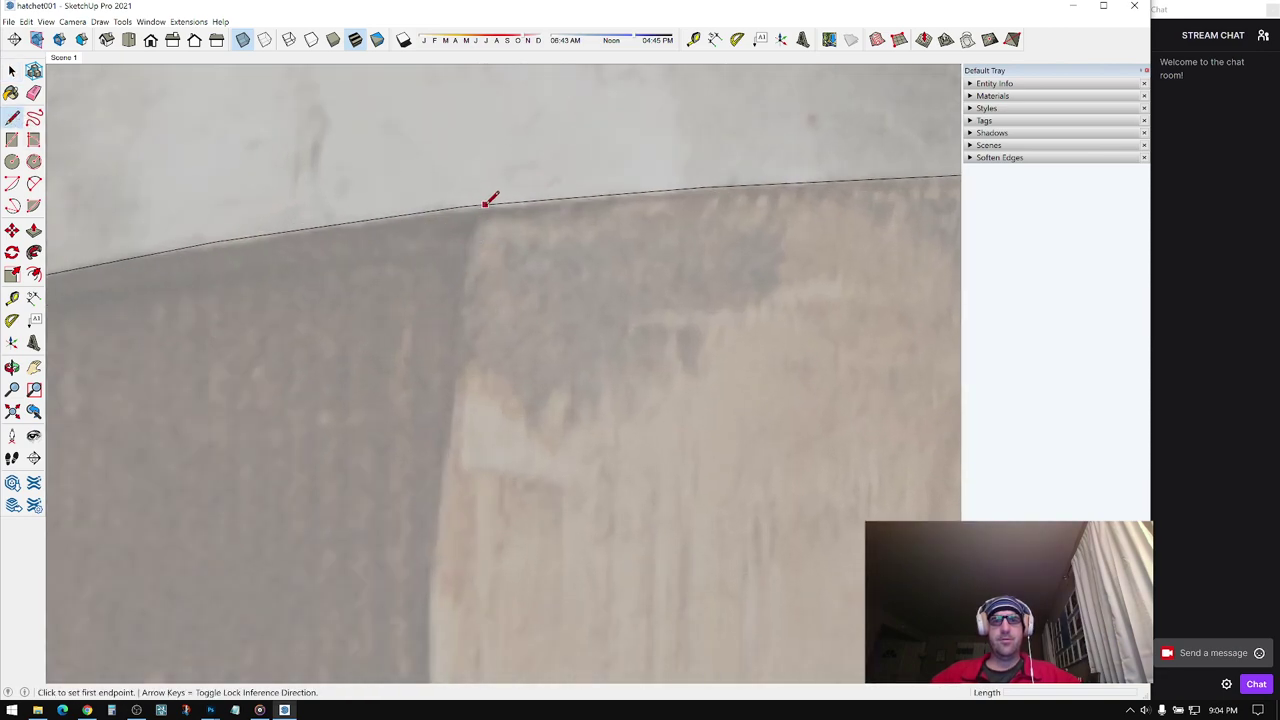
{"action": "middle_click_drag", "start_coordinate": [354, 306], "coordinate": [500, 237]}
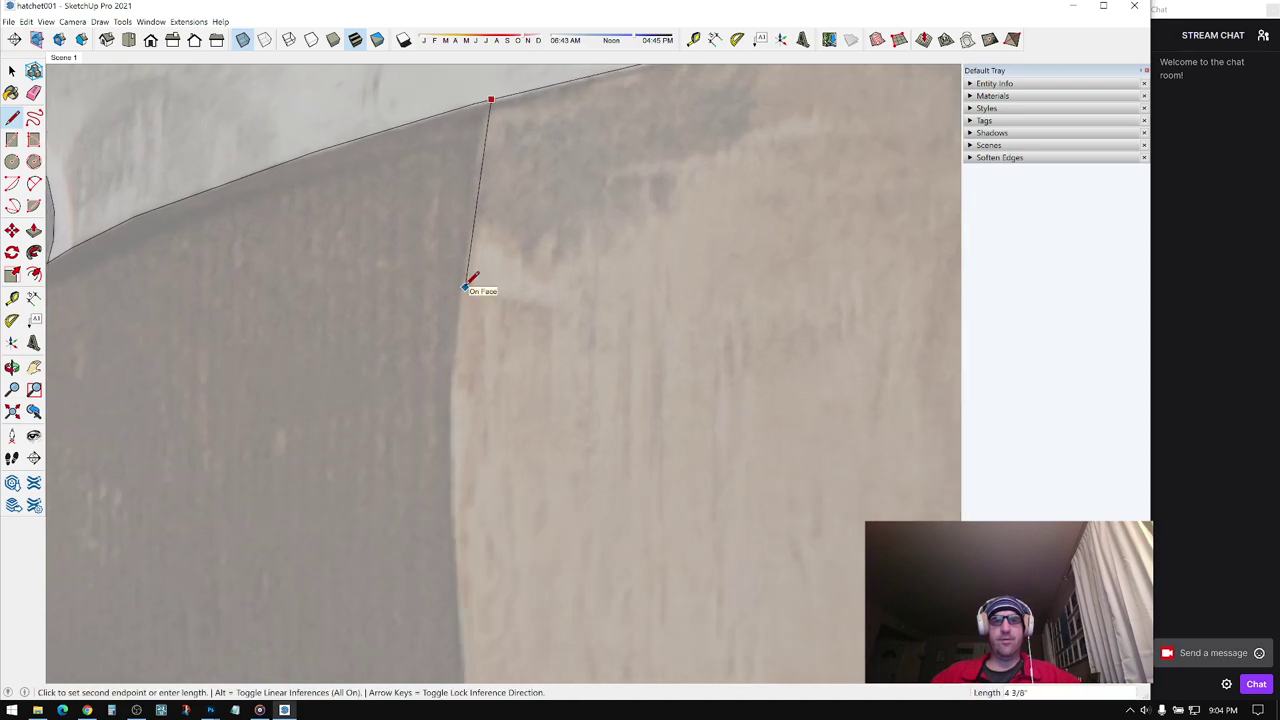
{"action": "middle_click_drag", "start_coordinate": [465, 419], "coordinate": [483, 266], "text": "shift"}
{"action": "scroll", "coordinate": [477, 246], "scroll_direction": "up", "scroll_amount": 3}
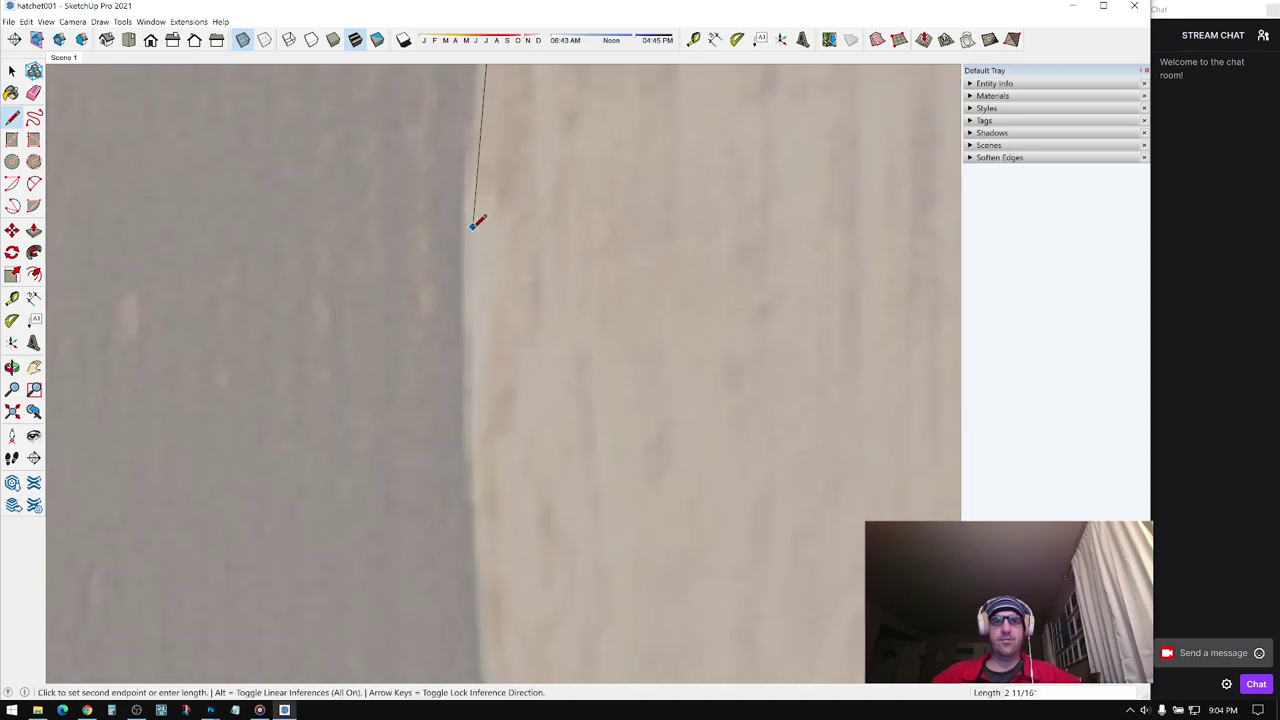
{"action": "left_click", "coordinate": [472, 227]}
{"action": "middle_click_drag", "start_coordinate": [490, 330], "coordinate": [482, 95], "text": "shift"}
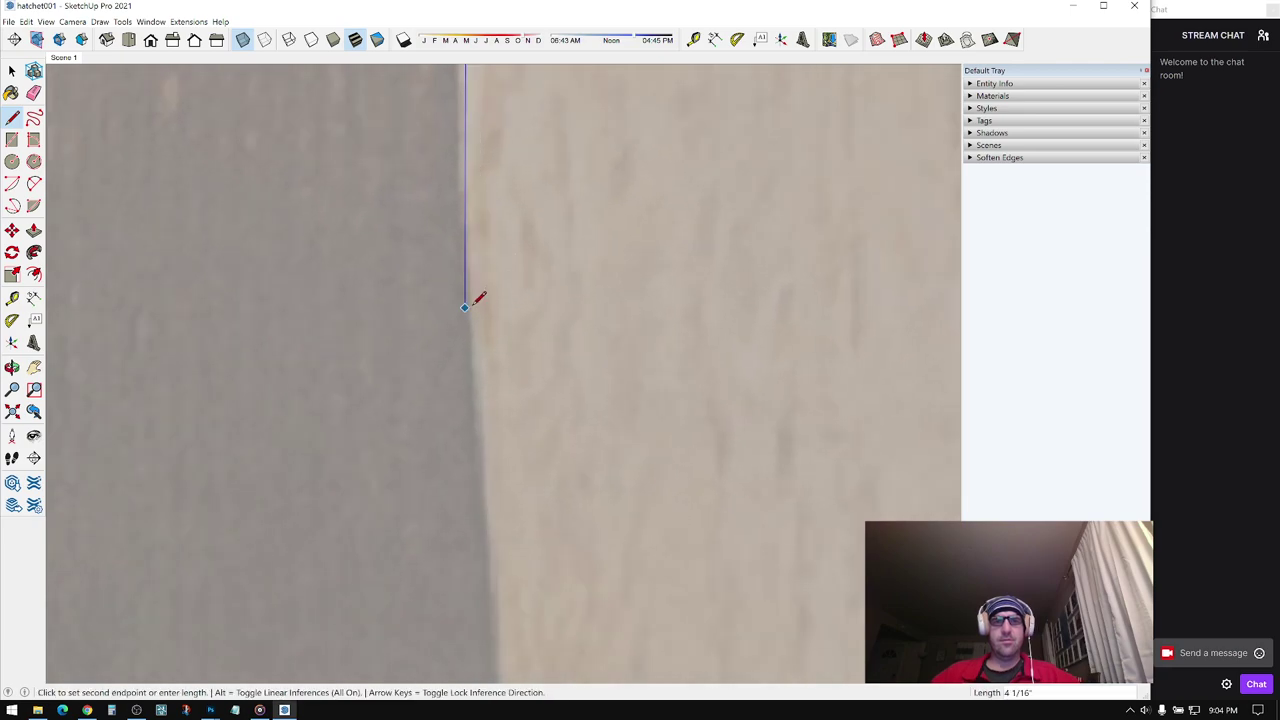
- Continue the handle's front edge below the upper bulge with connected line segments following the photo
{"action": "scroll", "coordinate": [479, 313], "scroll_direction": "up", "scroll_amount": 2}
{"action": "middle_click_drag", "start_coordinate": [504, 362], "coordinate": [465, 303], "text": "shift"}
{"action": "scroll", "coordinate": [476, 320], "scroll_direction": "down", "scroll_amount": 6}
{"action": "middle_click_drag", "start_coordinate": [487, 375], "coordinate": [479, 341], "text": "shift"}
{"action": "scroll", "coordinate": [477, 347], "scroll_direction": "up", "scroll_amount": 4}
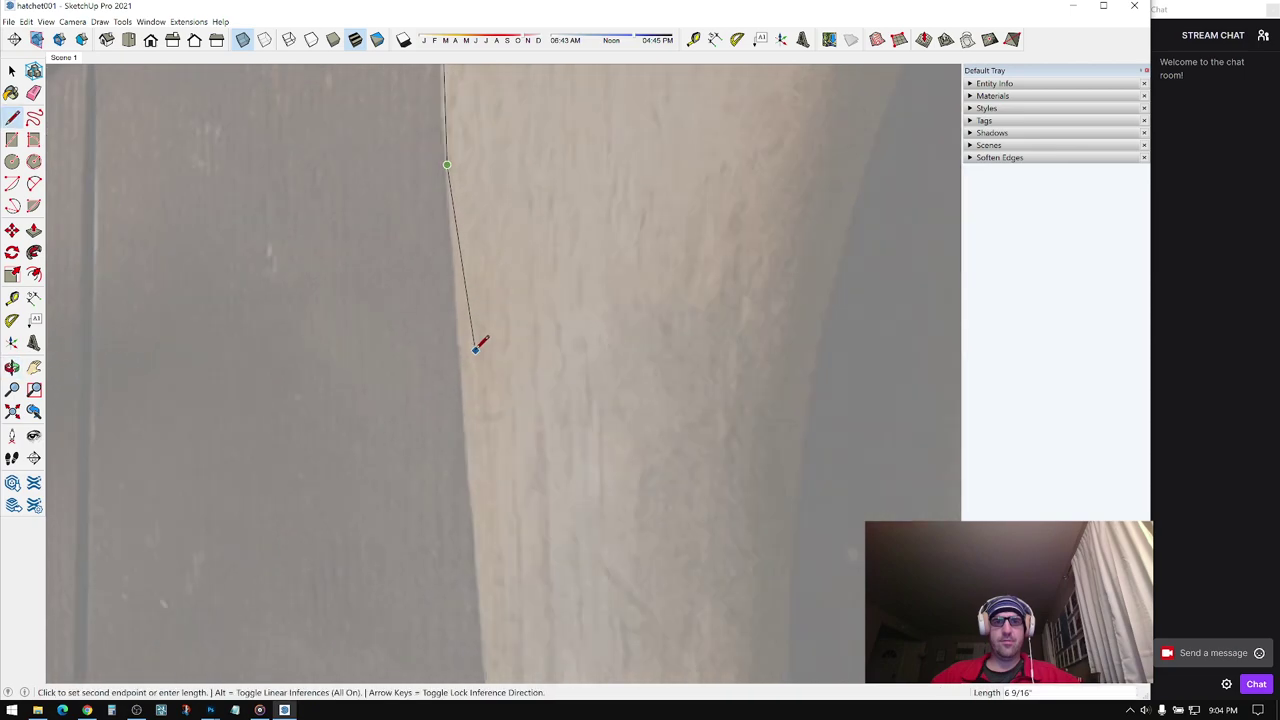
{"action": "middle_click_drag", "start_coordinate": [476, 443], "coordinate": [440, 217], "text": "shift"}
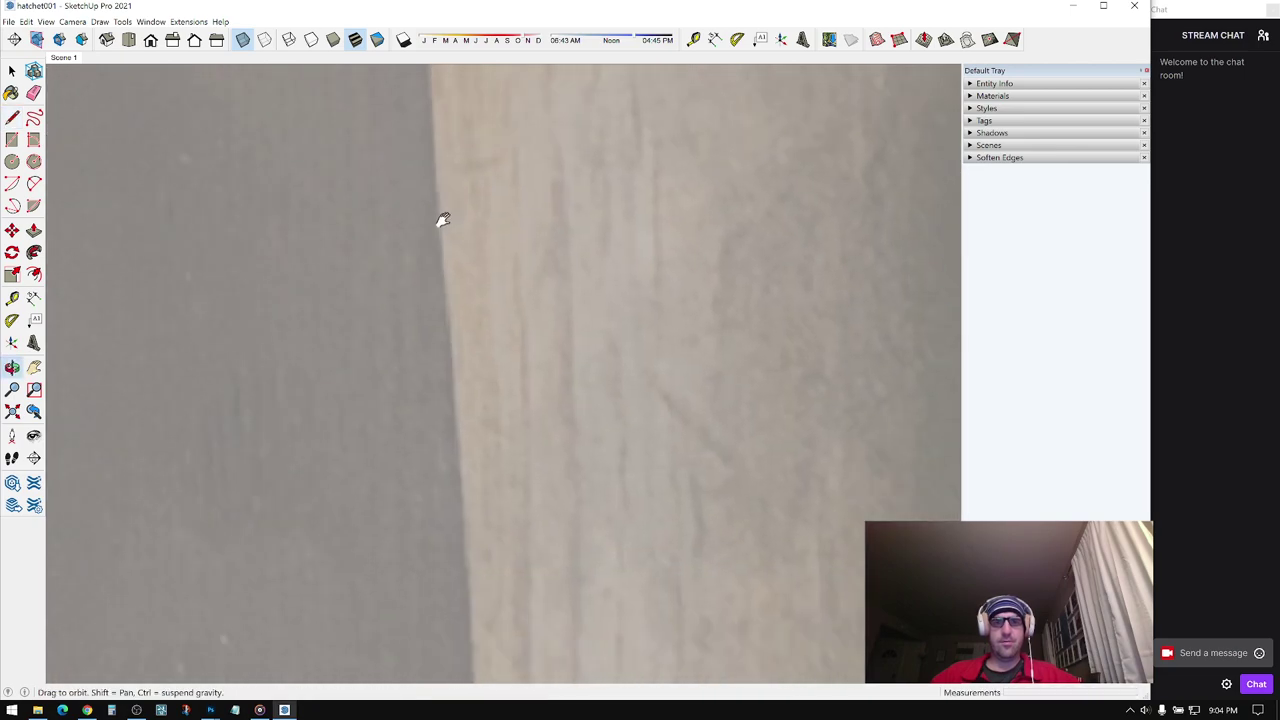
{"action": "scroll", "coordinate": [446, 320], "scroll_direction": "up", "scroll_amount": 2}
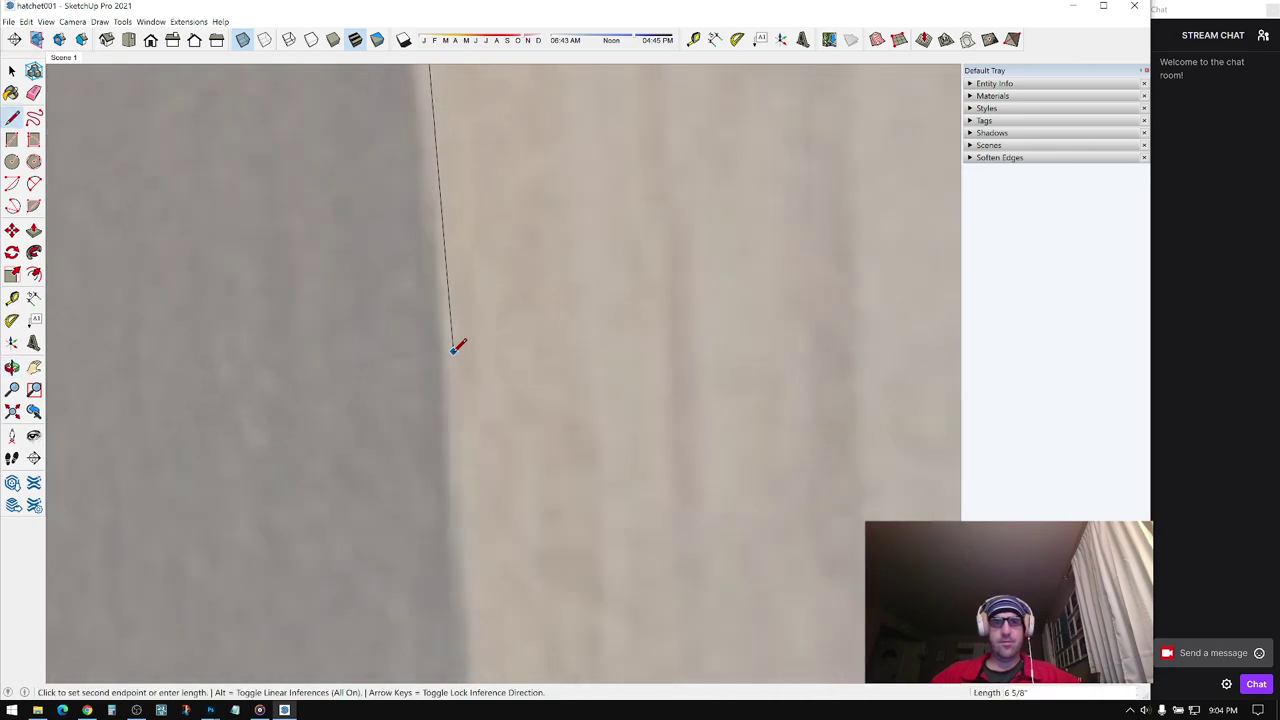
{"action": "middle_click_drag", "start_coordinate": [455, 360], "coordinate": [430, 80], "text": "shift"}
{"action": "mouse_move", "coordinate": [445, 390]}
{"action": "middle_mouse_down", "text": "shift"}
{"action": "mouse_move", "coordinate": [435, 304]}
{"action": "mouse_move", "coordinate": [480, 209]}
{"action": "mouse_move", "coordinate": [451, 214]}
{"action": "mouse_move", "coordinate": [449, 174]}
{"action": "mouse_move", "coordinate": [628, 288]}
{"action": "mouse_move", "coordinate": [537, 314]}
{"action": "mouse_move", "coordinate": [486, 357]}
{"action": "mouse_move", "coordinate": [474, 271]}
{"action": "mouse_move", "coordinate": [470, 310]}
{"action": "middle_mouse_up", "text": "shift"}
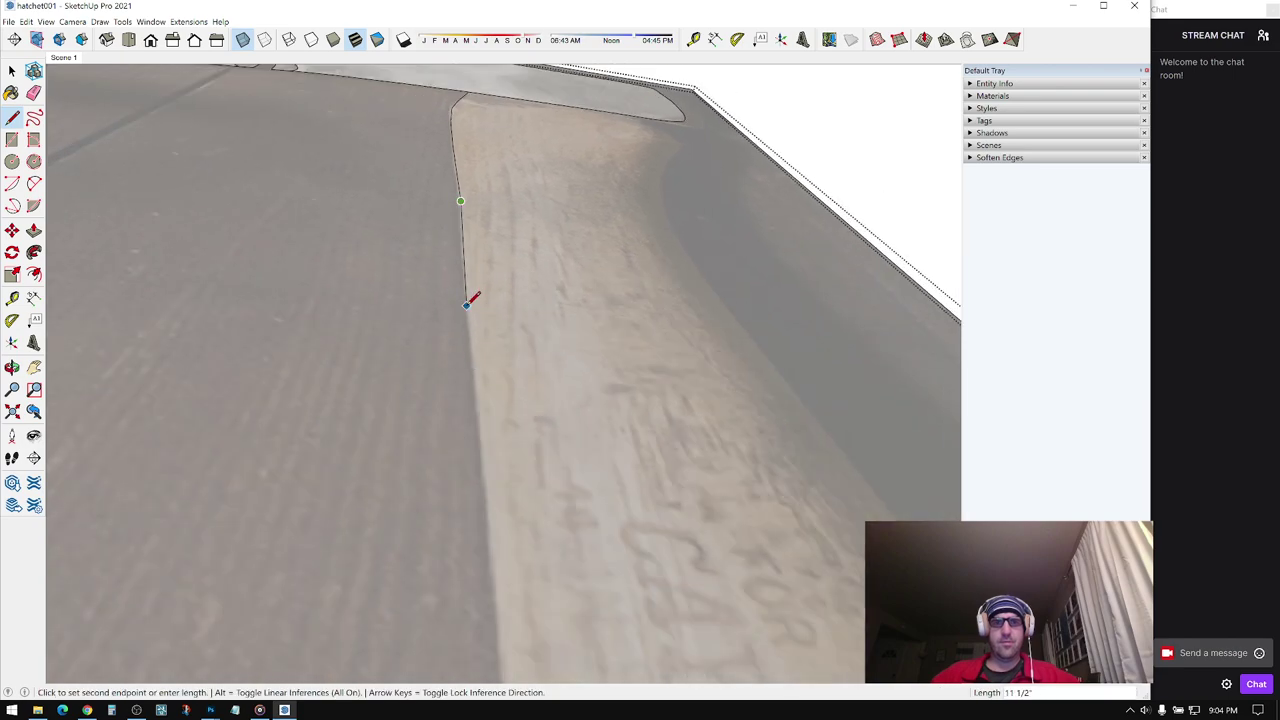
- Trace the handle's front edge past the lettering and into the curve of the lower grip
{"action": "scroll", "coordinate": [468, 302], "scroll_direction": "up", "scroll_amount": 2}
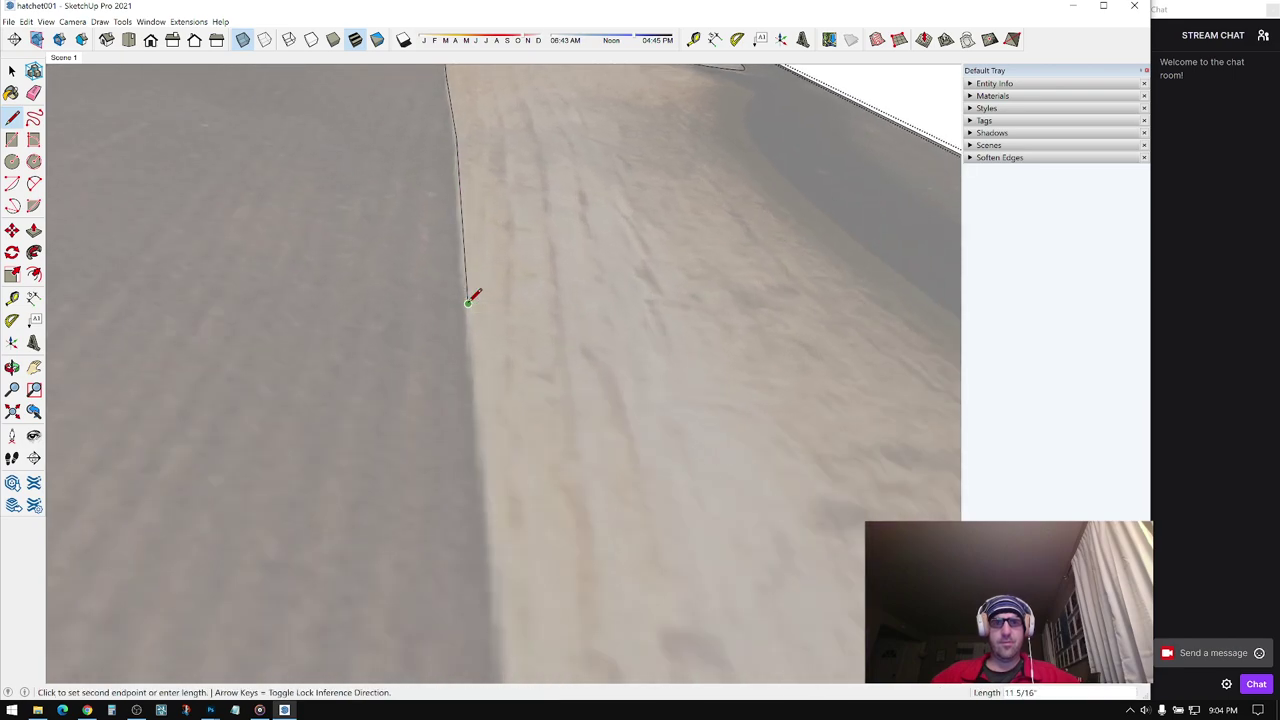
{"action": "middle_click_drag", "start_coordinate": [468, 302], "coordinate": [462, 271]}
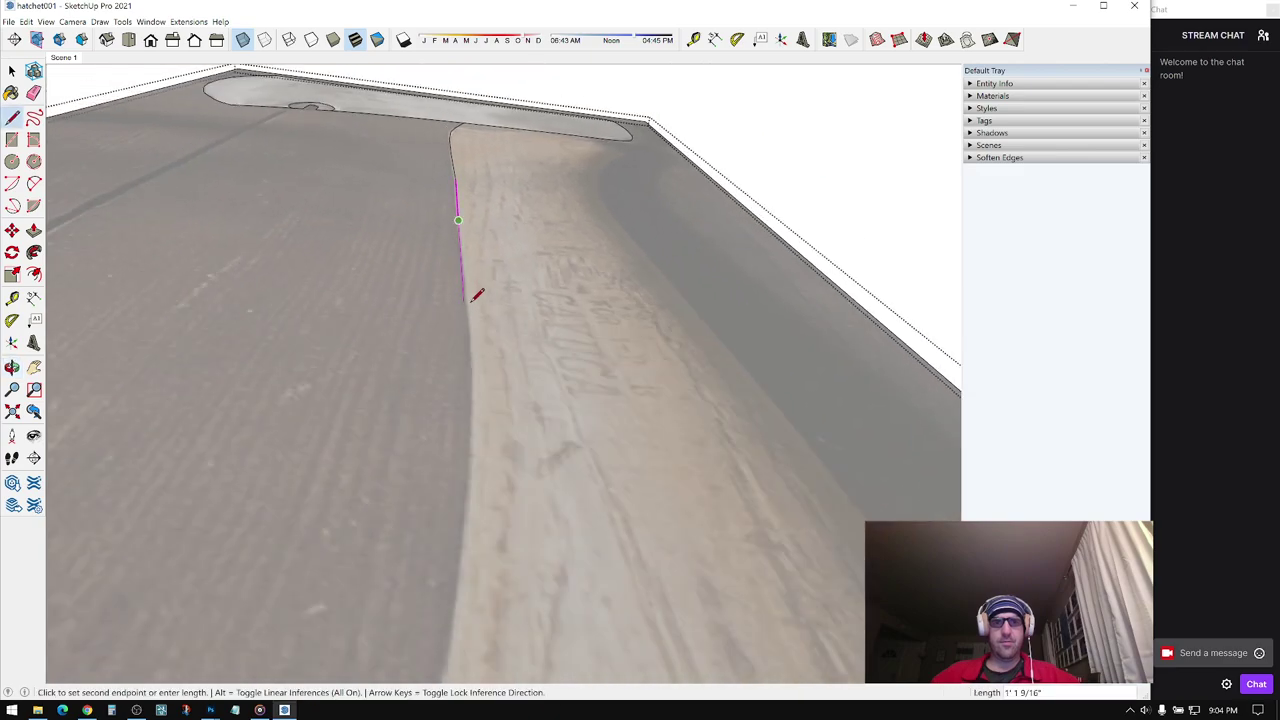
{"action": "scroll", "coordinate": [477, 295], "scroll_direction": "up", "scroll_amount": 3}
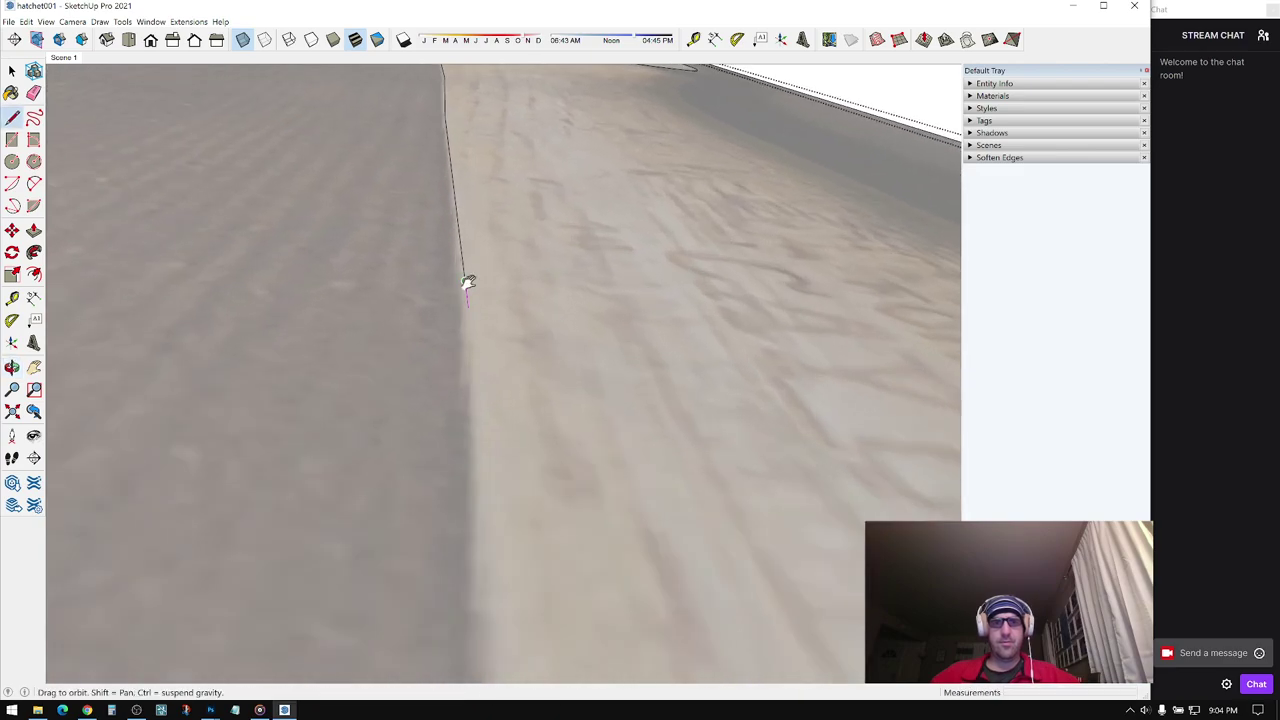
{"action": "middle_click_drag", "start_coordinate": [468, 283], "coordinate": [491, 203]}
{"action": "scroll", "coordinate": [483, 329], "scroll_direction": "up", "scroll_amount": 1}
{"action": "key", "text": "Escape"}
{"action": "scroll", "coordinate": [479, 150], "scroll_direction": "up", "scroll_amount": 1}
{"action": "scroll", "coordinate": [490, 211], "scroll_direction": "up", "scroll_amount": 3}
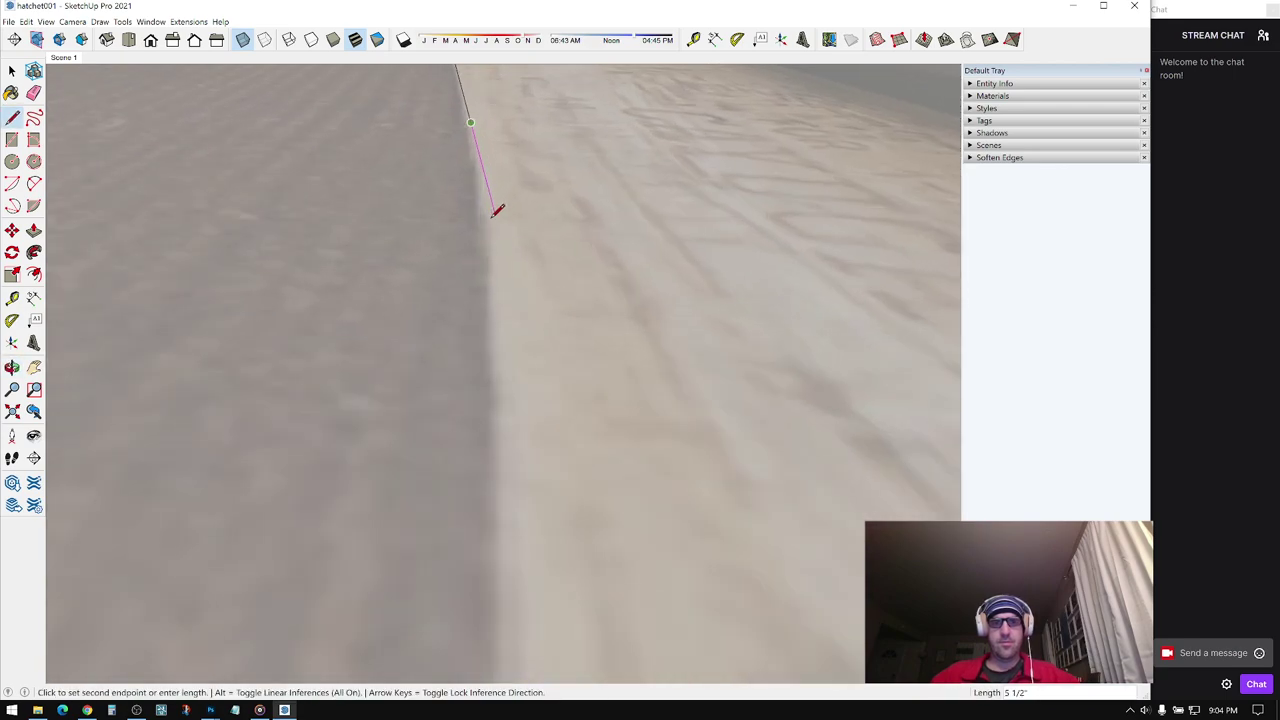
{"action": "mouse_move", "coordinate": [506, 249]}
{"action": "middle_mouse_down"}
{"action": "mouse_move", "coordinate": [517, 326]}
{"action": "mouse_move", "coordinate": [517, 177]}
{"action": "mouse_move", "coordinate": [542, 245]}
{"action": "mouse_move", "coordinate": [524, 260]}
{"action": "mouse_move", "coordinate": [560, 277]}
{"action": "mouse_move", "coordinate": [549, 308]}
{"action": "mouse_move", "coordinate": [586, 257]}
{"action": "mouse_move", "coordinate": [583, 276]}
{"action": "middle_mouse_up"}
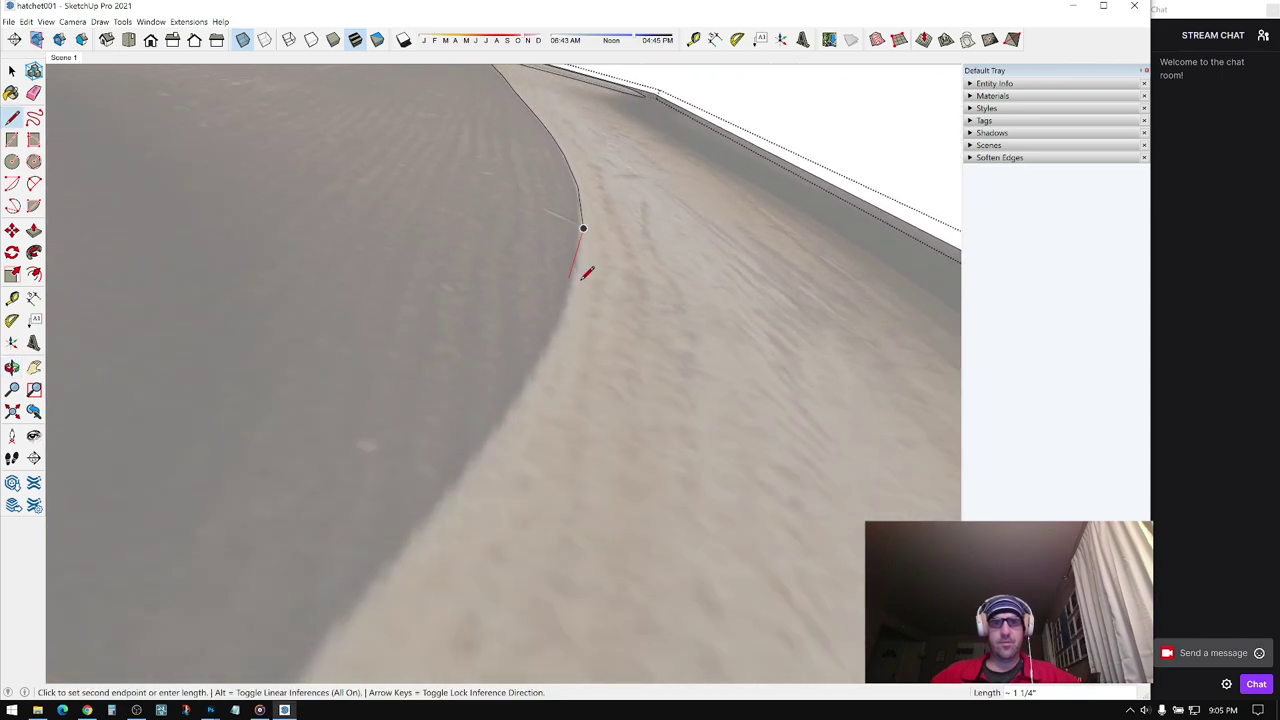
- Extend the front edge through the lower grip's curve toward the flared end, and end the line there
{"action": "scroll", "coordinate": [581, 272], "scroll_direction": "up", "scroll_amount": 3}
{"action": "scroll", "coordinate": [583, 258], "scroll_direction": "up", "scroll_amount": 1}
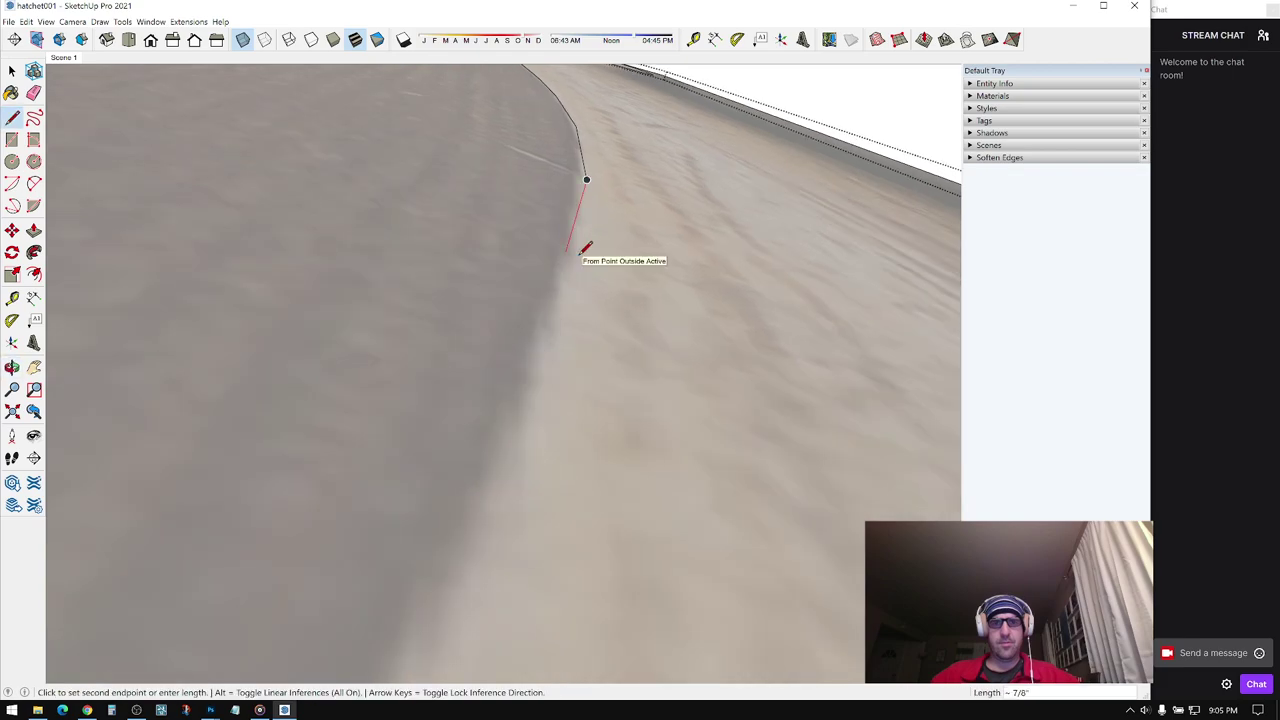
{"action": "scroll", "coordinate": [580, 256], "scroll_direction": "up", "scroll_amount": 1}
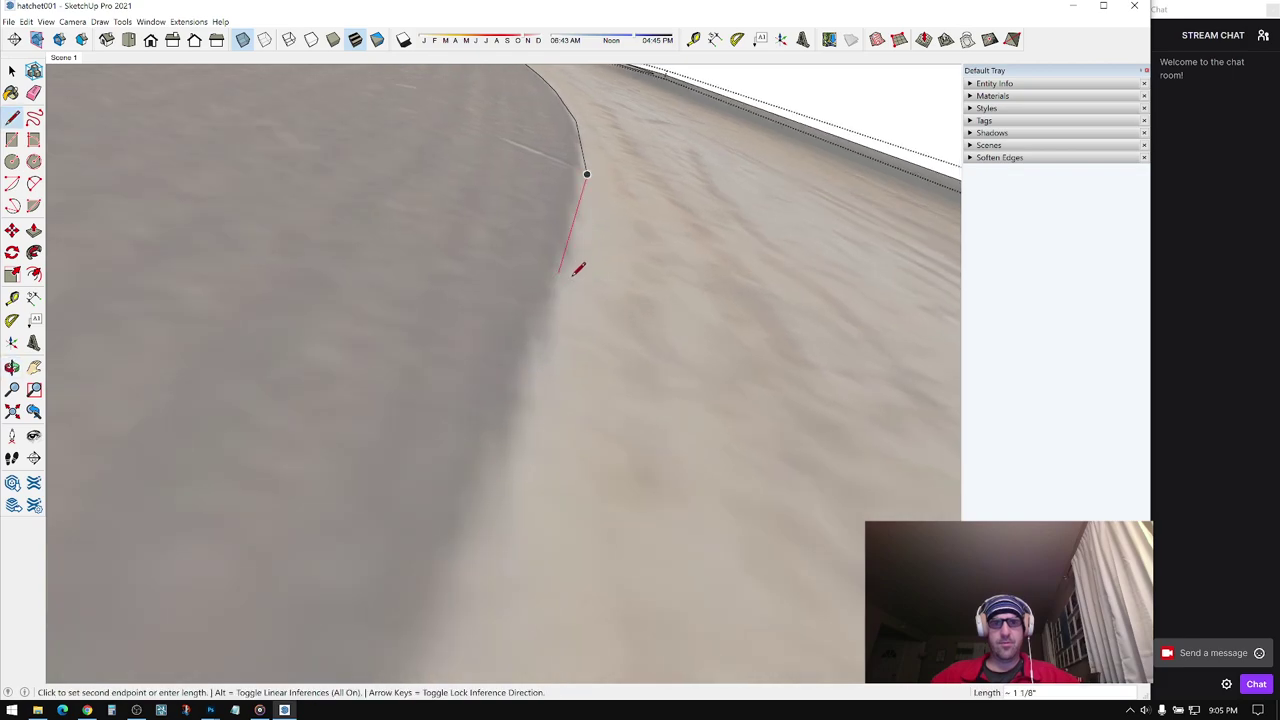
{"action": "mouse_move", "coordinate": [578, 270]}
{"action": "middle_mouse_down"}
{"action": "mouse_move", "coordinate": [569, 294]}
{"action": "mouse_move", "coordinate": [577, 266]}
{"action": "mouse_move", "coordinate": [520, 317]}
{"action": "mouse_move", "coordinate": [571, 288]}
{"action": "mouse_move", "coordinate": [566, 275]}
{"action": "mouse_move", "coordinate": [553, 298]}
{"action": "mouse_move", "coordinate": [580, 217]}
{"action": "middle_mouse_up"}
{"action": "key", "text": "Escape"}
{"action": "scroll", "coordinate": [580, 262], "scroll_direction": "down", "scroll_amount": 2}
{"action": "scroll", "coordinate": [575, 272], "scroll_direction": "up", "scroll_amount": 3}
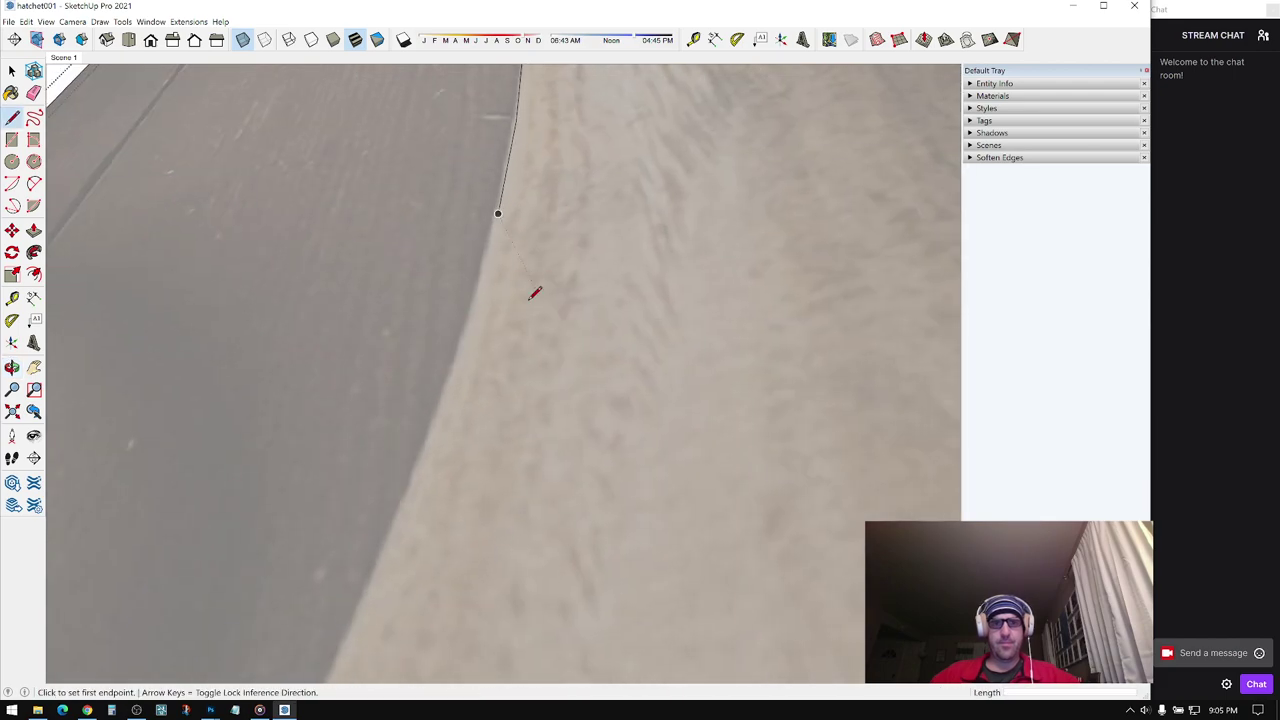
- Trace from the handle end's rounded front corner back up the flared edge and join the existing front-edge segments
{"action": "mouse_move", "coordinate": [490, 360]}
{"action": "middle_mouse_down"}
{"action": "mouse_move", "coordinate": [623, 551]}
{"action": "mouse_move", "coordinate": [557, 506]}
{"action": "mouse_move", "coordinate": [477, 529]}
{"action": "mouse_move", "coordinate": [476, 564]}
{"action": "middle_mouse_up"}
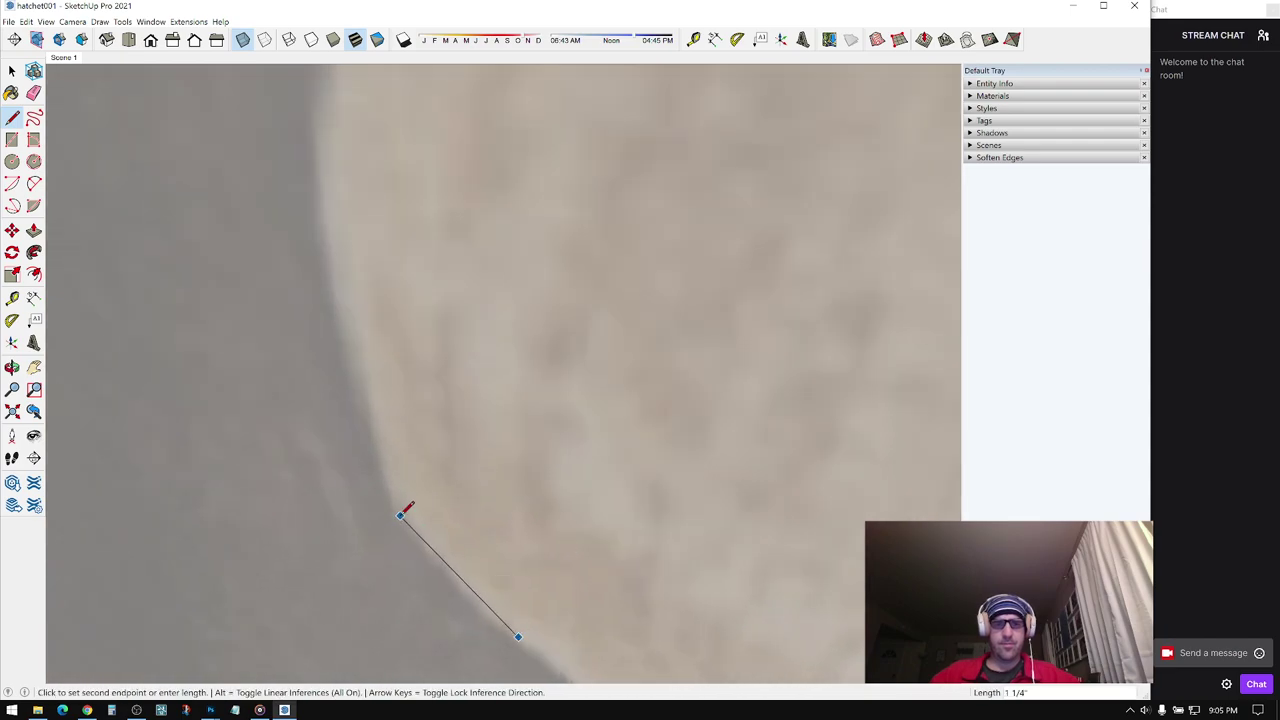
{"action": "middle_click_drag", "start_coordinate": [398, 475], "coordinate": [393, 471]}
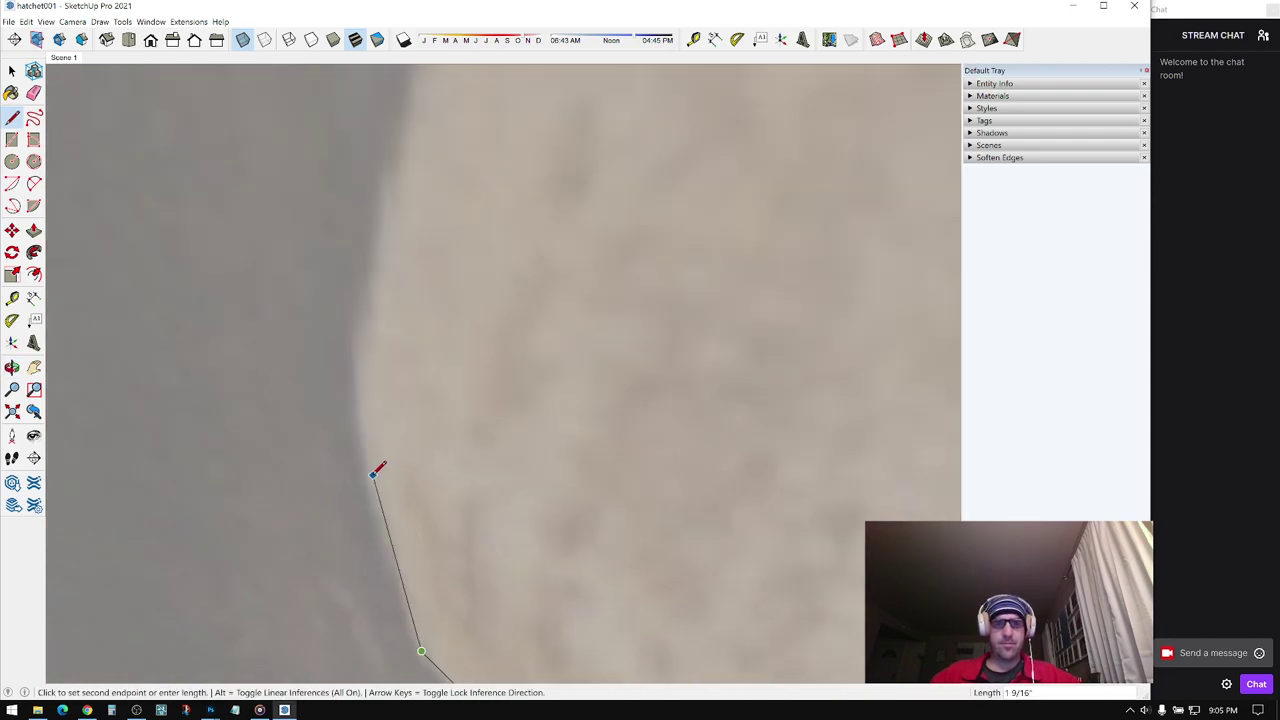
{"action": "middle_click_drag", "start_coordinate": [364, 355], "coordinate": [374, 380]}
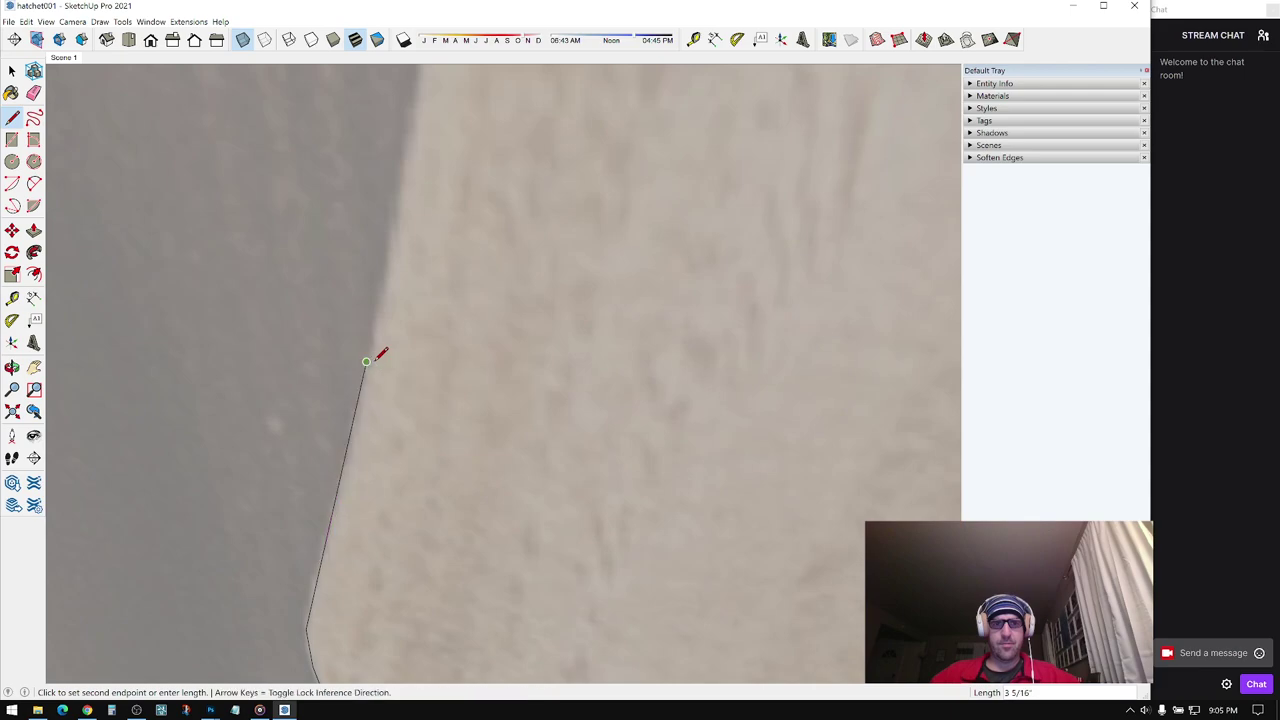
{"action": "middle_click_drag", "start_coordinate": [372, 413], "coordinate": [368, 383]}
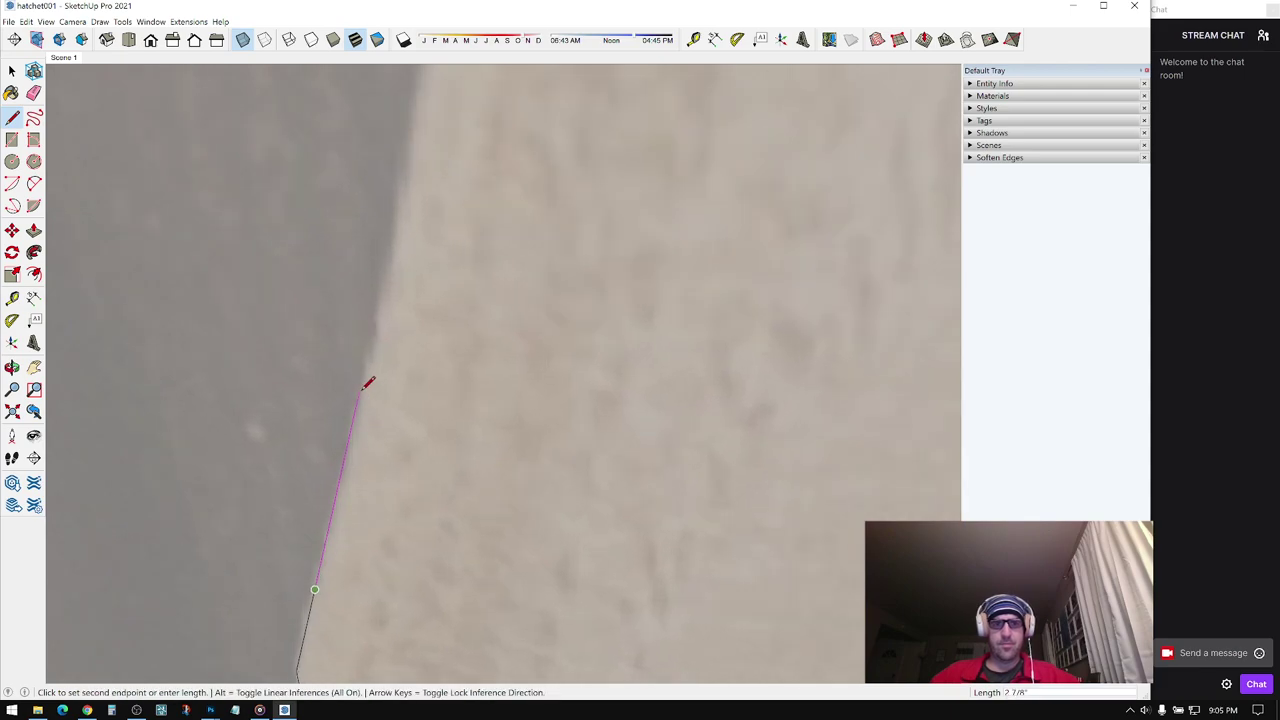
{"action": "mouse_move", "coordinate": [371, 328]}
{"action": "middle_mouse_down"}
{"action": "mouse_move", "coordinate": [396, 380]}
{"action": "mouse_move", "coordinate": [443, 368]}
{"action": "middle_mouse_up"}
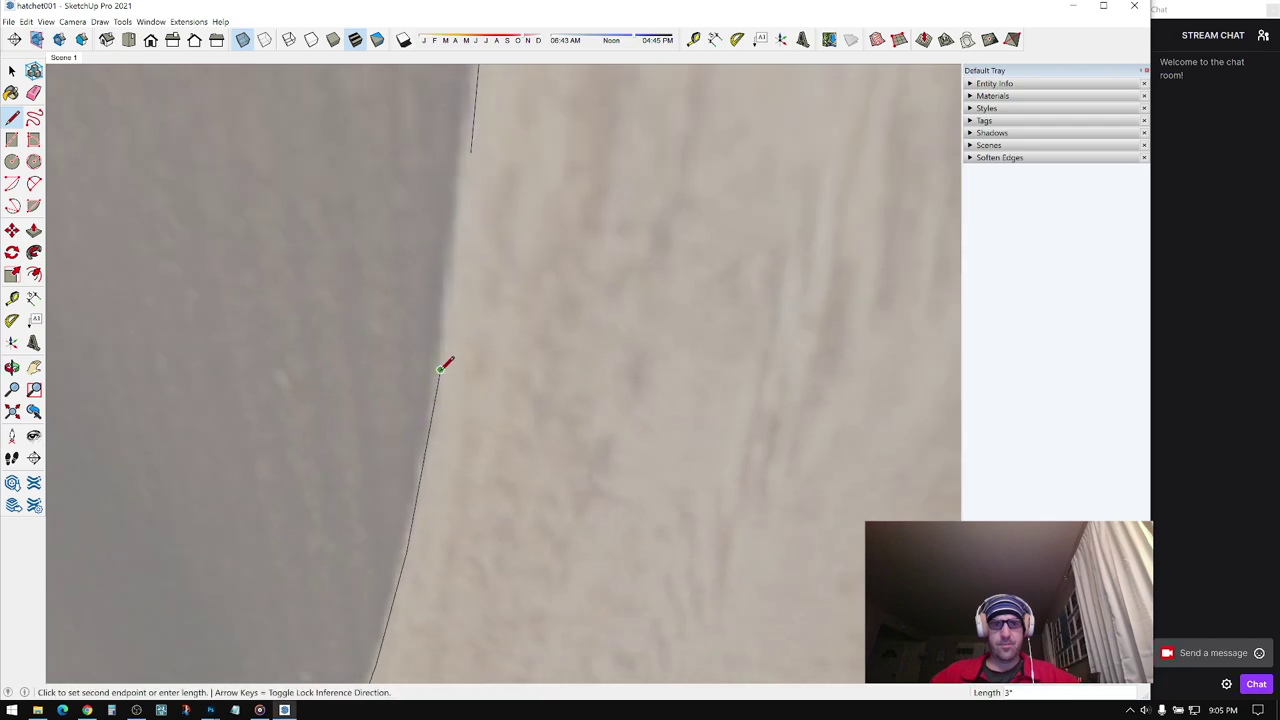
{"action": "middle_click_drag", "start_coordinate": [458, 232], "coordinate": [466, 262]}
{"action": "mouse_move", "coordinate": [497, 351]}
{"action": "middle_mouse_down"}
{"action": "mouse_move", "coordinate": [603, 226]}
{"action": "mouse_move", "coordinate": [543, 269]}
{"action": "mouse_move", "coordinate": [520, 320]}
{"action": "mouse_move", "coordinate": [514, 266]}
{"action": "mouse_move", "coordinate": [551, 343]}
{"action": "mouse_move", "coordinate": [454, 489]}
{"action": "mouse_move", "coordinate": [534, 506]}
{"action": "mouse_move", "coordinate": [591, 471]}
{"action": "mouse_move", "coordinate": [537, 457]}
{"action": "middle_mouse_up"}
- Trace the bottom edge of the handle's flared end with connected line segments, from the rounded front corner toward the back
{"action": "scroll", "coordinate": [344, 201], "scroll_direction": "down", "scroll_amount": 5}
{"action": "scroll", "coordinate": [537, 457], "scroll_direction": "up", "scroll_amount": 10}
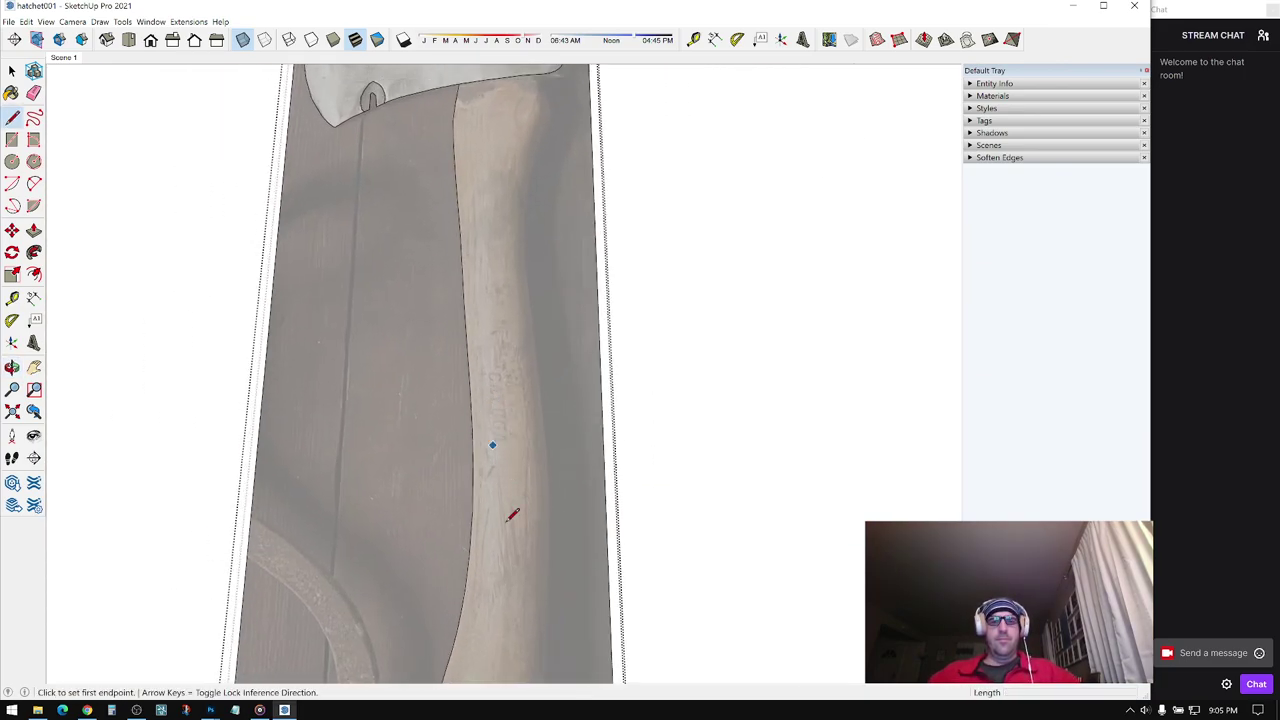
{"action": "scroll", "coordinate": [446, 537], "scroll_direction": "up", "scroll_amount": 5}
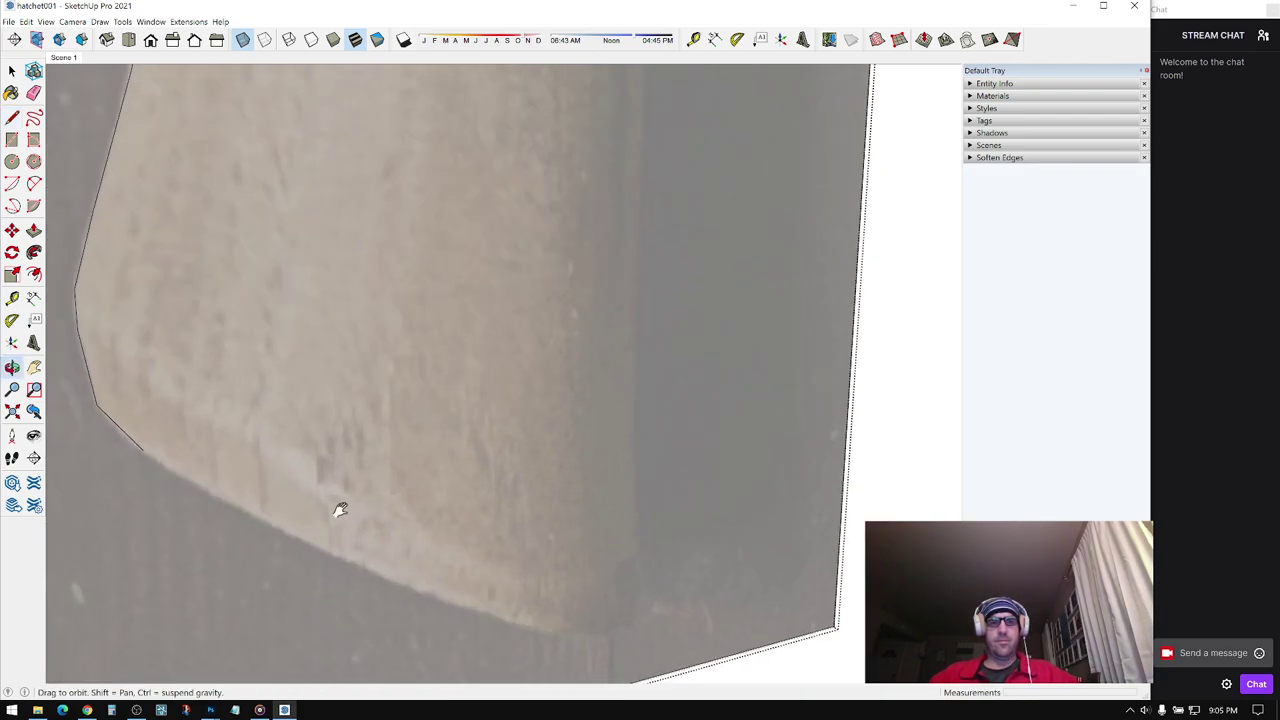
{"action": "left_click", "coordinate": [144, 369]}
{"action": "mouse_move", "coordinate": [144, 369]}
{"action": "middle_mouse_down"}
{"action": "mouse_move", "coordinate": [177, 397]}
{"action": "mouse_move", "coordinate": [236, 381]}
{"action": "mouse_move", "coordinate": [139, 320]}
{"action": "mouse_move", "coordinate": [171, 322]}
{"action": "middle_mouse_up"}
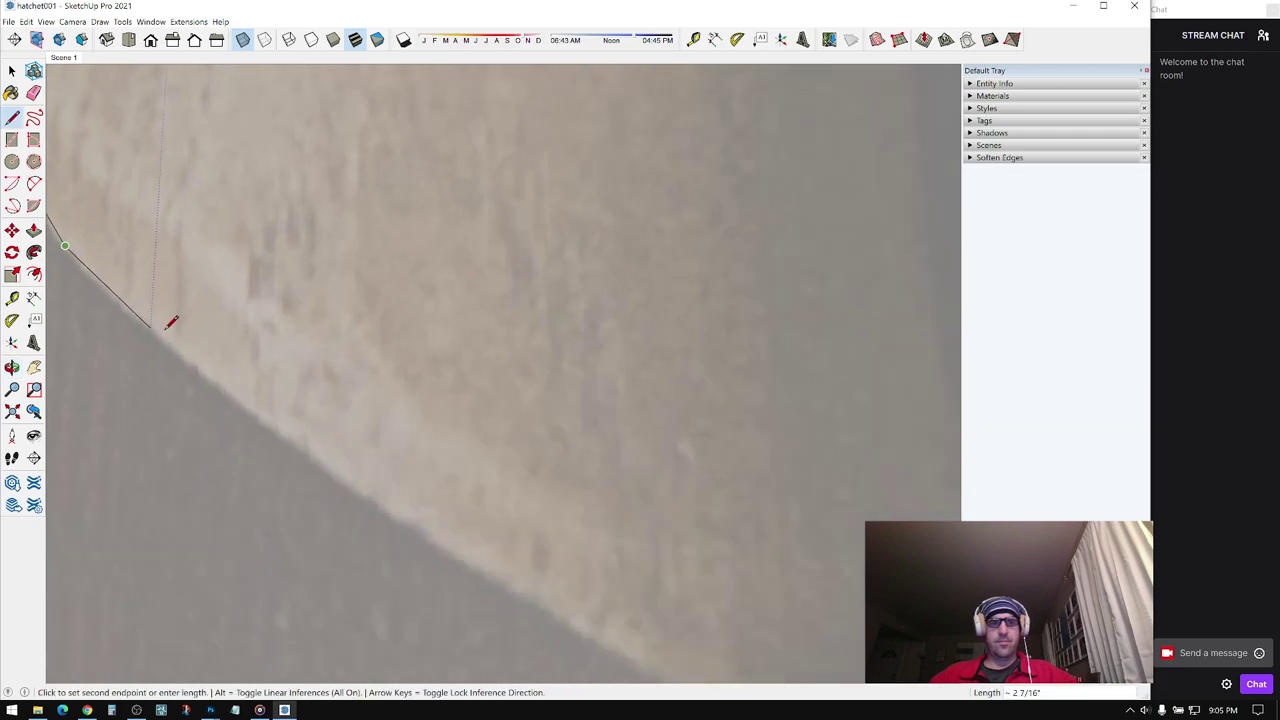
{"action": "mouse_move", "coordinate": [286, 402]}
{"action": "middle_mouse_down"}
{"action": "mouse_move", "coordinate": [254, 359]}
{"action": "mouse_move", "coordinate": [176, 325]}
{"action": "mouse_move", "coordinate": [281, 421]}
{"action": "middle_mouse_up"}
{"action": "left_click", "coordinate": [185, 342]}
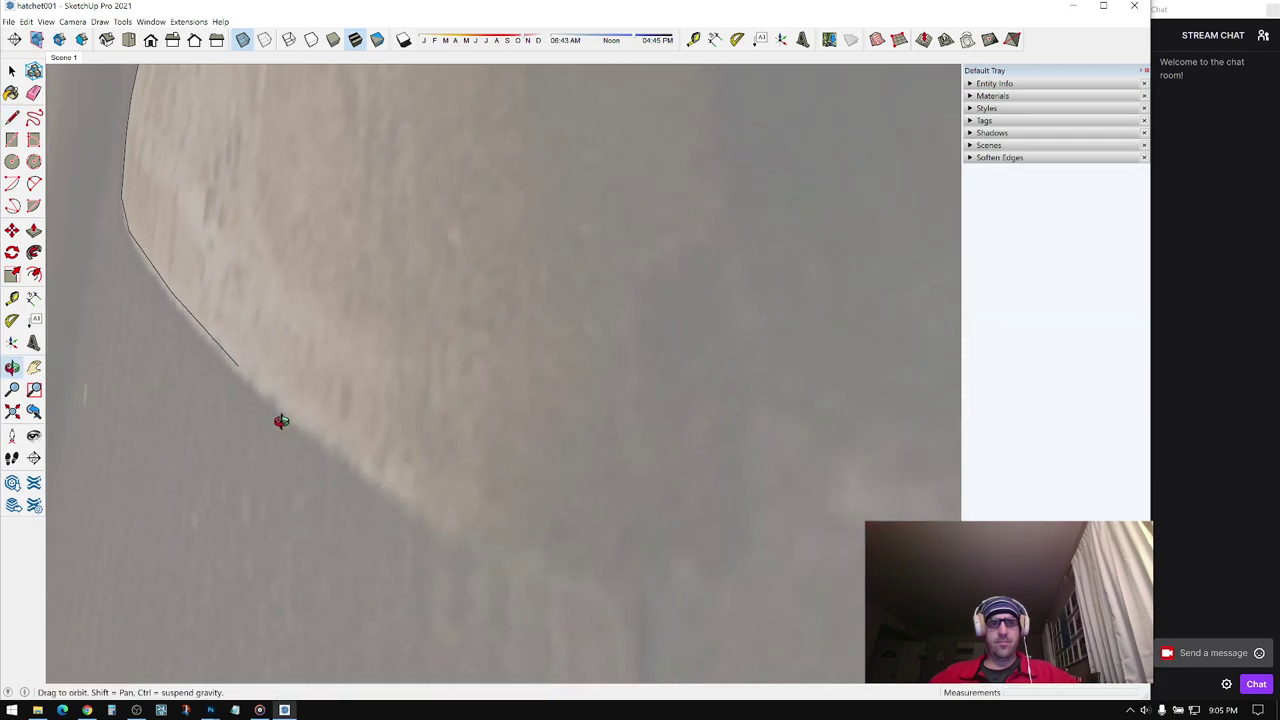
{"action": "mouse_move", "coordinate": [373, 475]}
{"action": "middle_mouse_down"}
{"action": "mouse_move", "coordinate": [434, 500]}
{"action": "mouse_move", "coordinate": [680, 543]}
{"action": "mouse_move", "coordinate": [643, 523]}
{"action": "mouse_move", "coordinate": [507, 510]}
{"action": "mouse_move", "coordinate": [595, 532]}
{"action": "middle_mouse_up"}
{"action": "left_click", "coordinate": [485, 508]}
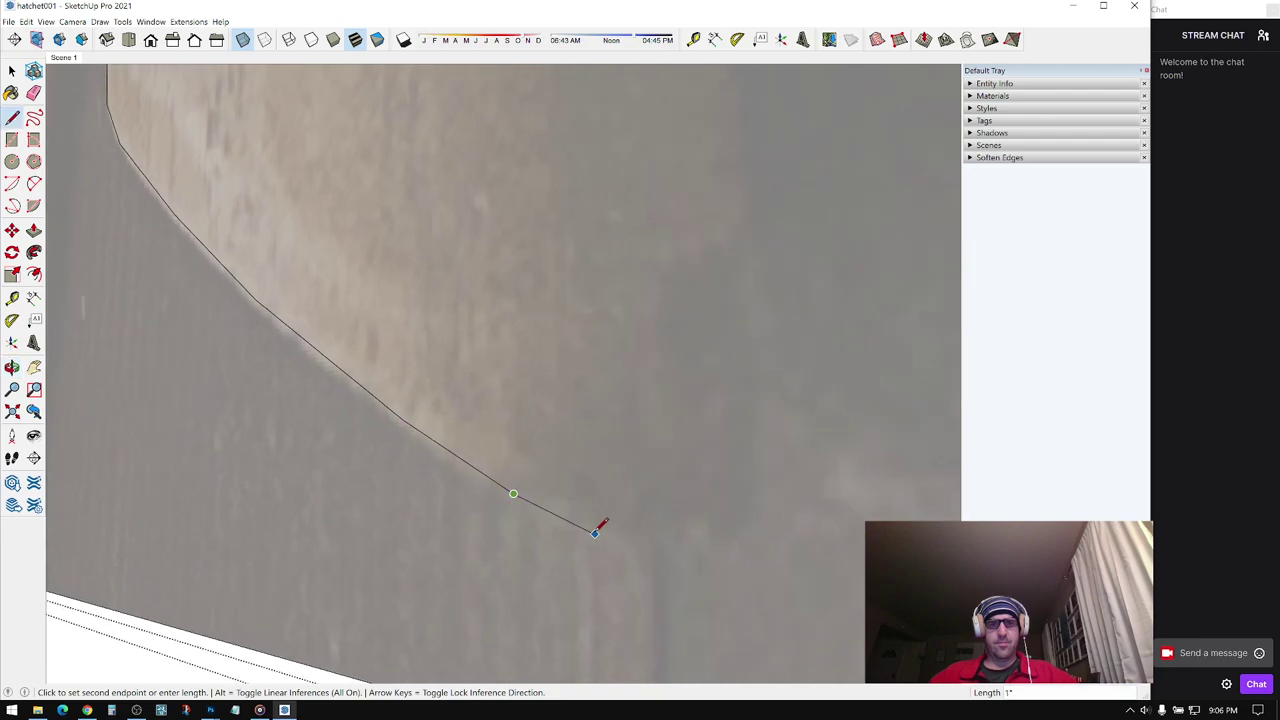
- Round the handle end's back corner with short line segments and start tracing up the handle's back edge
{"action": "mouse_move", "coordinate": [703, 511]}
{"action": "middle_mouse_down"}
{"action": "mouse_move", "coordinate": [666, 534]}
{"action": "mouse_move", "coordinate": [719, 527]}
{"action": "middle_mouse_up"}
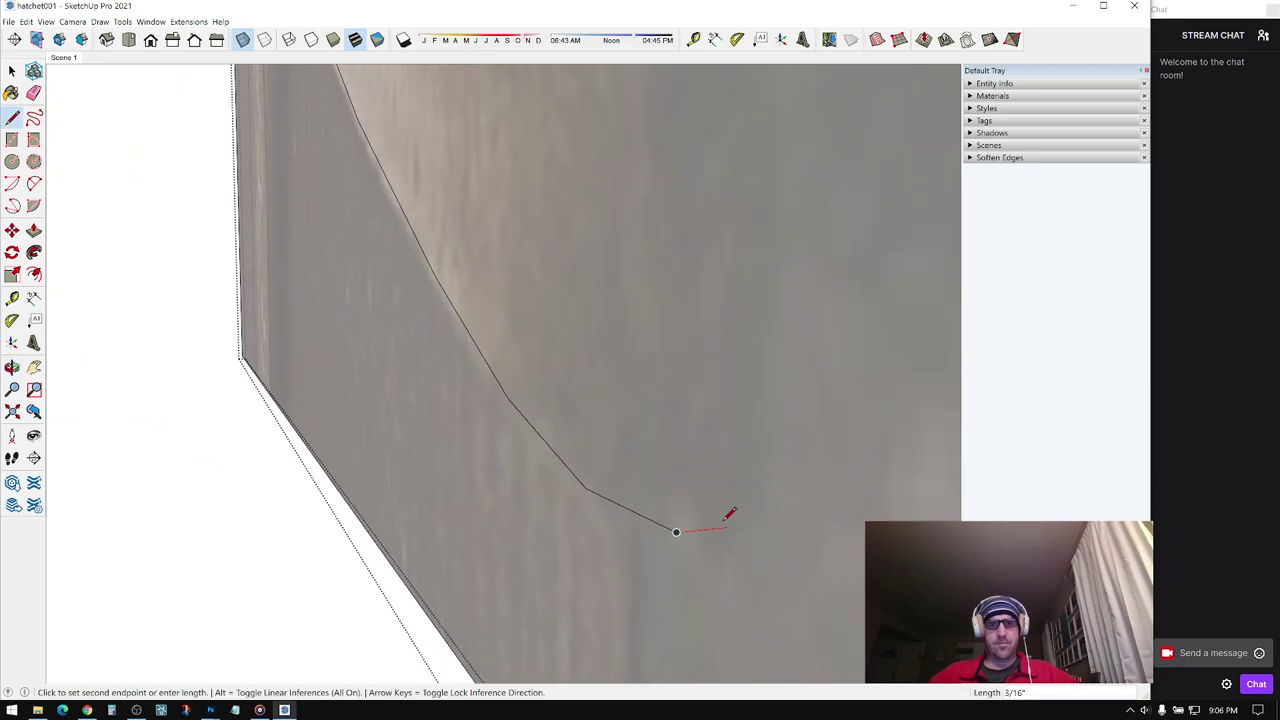
{"action": "mouse_move", "coordinate": [700, 482]}
{"action": "middle_mouse_down"}
{"action": "mouse_move", "coordinate": [926, 429]}
{"action": "mouse_move", "coordinate": [777, 274]}
{"action": "mouse_move", "coordinate": [708, 465]}
{"action": "mouse_move", "coordinate": [690, 435]}
{"action": "middle_mouse_up"}
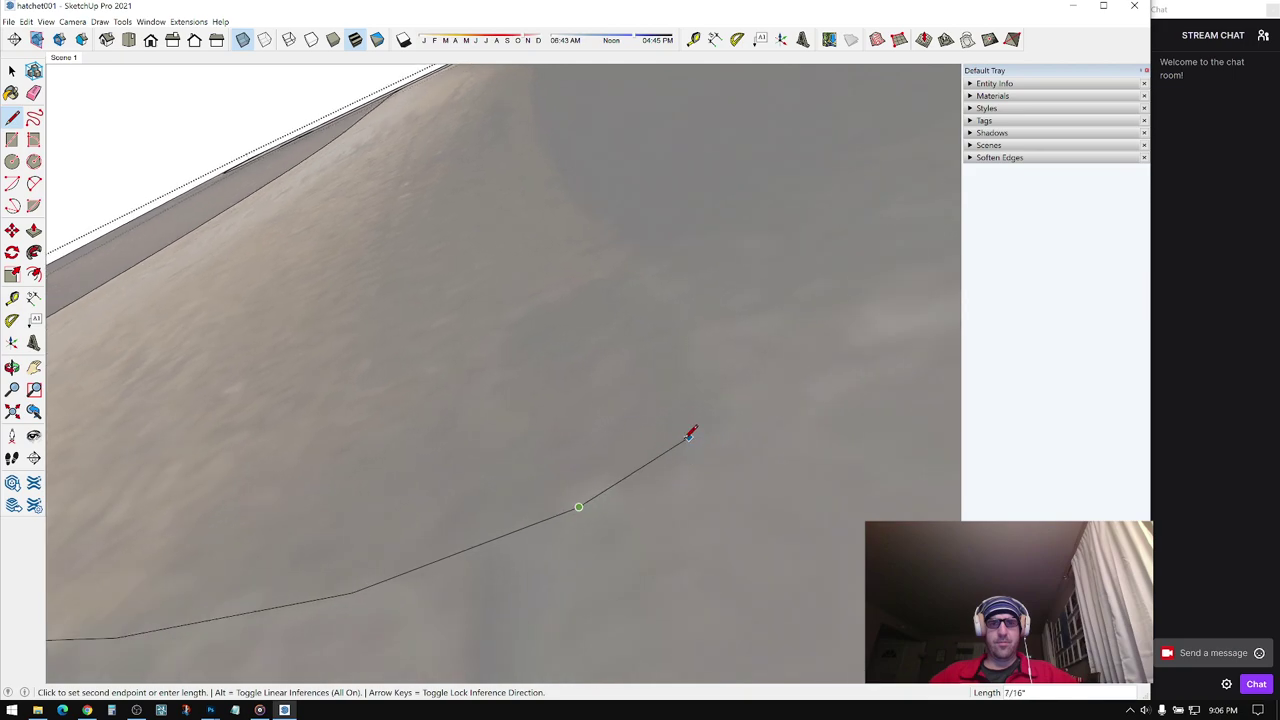
{"action": "mouse_move", "coordinate": [705, 370]}
{"action": "middle_mouse_down"}
{"action": "mouse_move", "coordinate": [803, 477]}
{"action": "mouse_move", "coordinate": [773, 468]}
{"action": "mouse_move", "coordinate": [737, 481]}
{"action": "middle_mouse_up"}
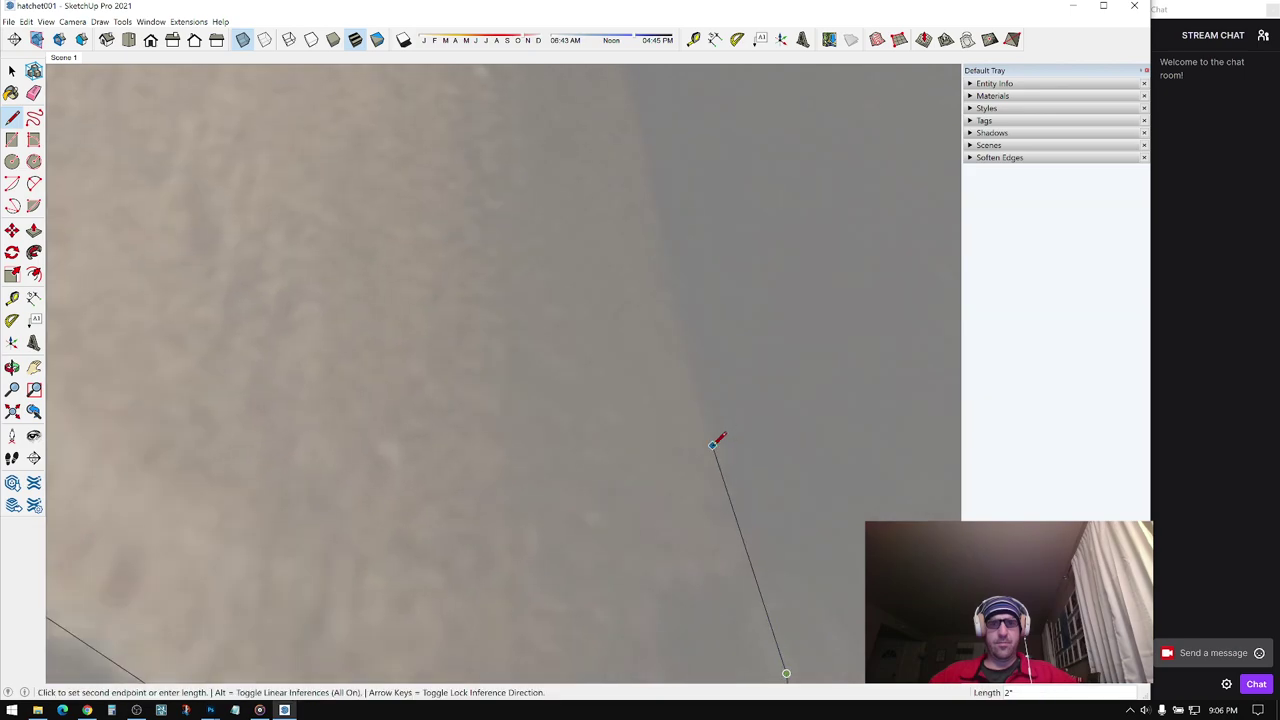
{"action": "scroll", "coordinate": [718, 432], "scroll_direction": "down", "scroll_amount": 6}
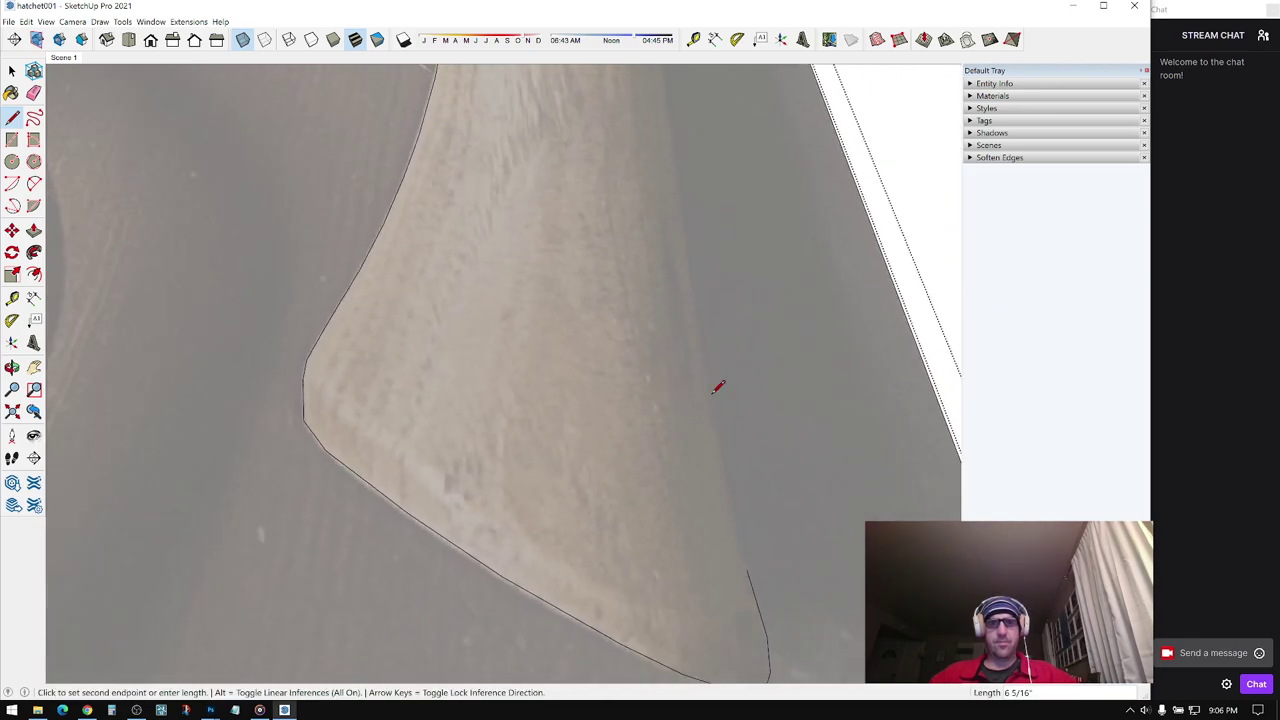
{"action": "scroll", "coordinate": [690, 367], "scroll_direction": "up", "scroll_amount": 6}
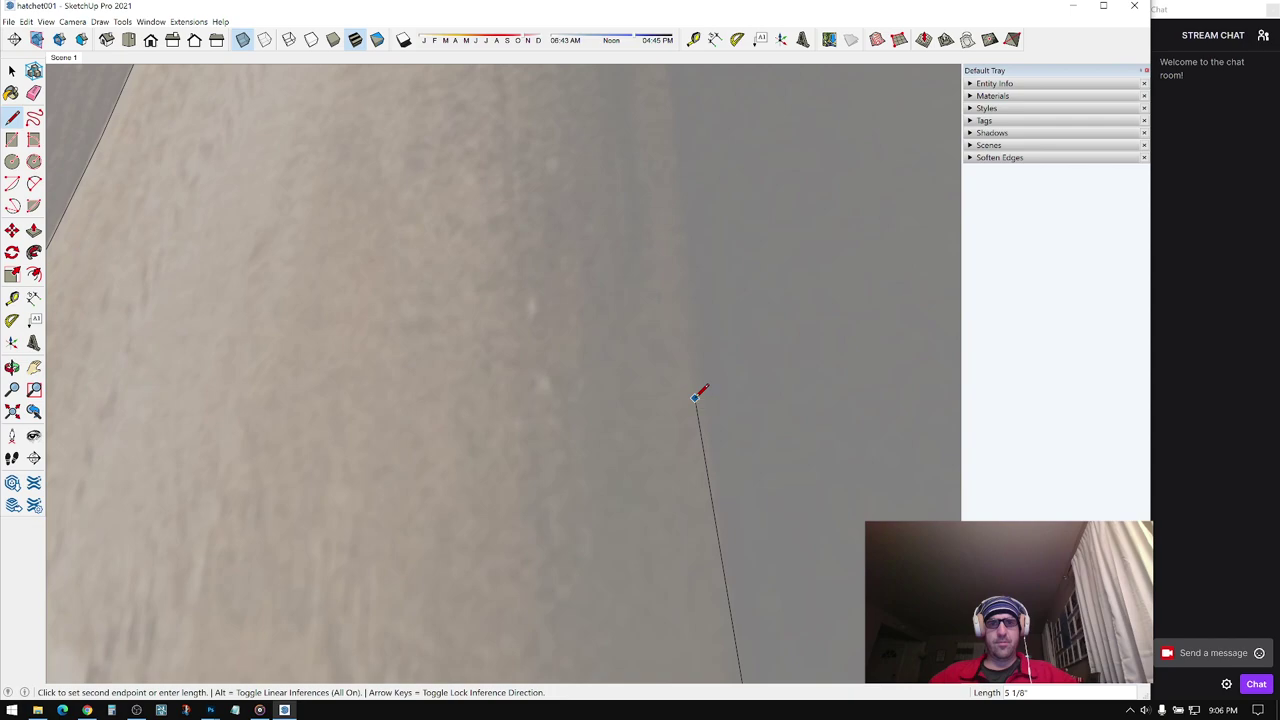
- Continue the handle's back edge up through the curve of the lower grip with connected line segments
{"action": "mouse_move", "coordinate": [700, 392]}
{"action": "middle_mouse_down"}
{"action": "mouse_move", "coordinate": [714, 320]}
{"action": "mouse_move", "coordinate": [723, 420]}
{"action": "mouse_move", "coordinate": [646, 469]}
{"action": "mouse_move", "coordinate": [677, 460]}
{"action": "mouse_move", "coordinate": [686, 577]}
{"action": "mouse_move", "coordinate": [617, 458]}
{"action": "mouse_move", "coordinate": [637, 329]}
{"action": "mouse_move", "coordinate": [637, 413]}
{"action": "middle_mouse_up"}
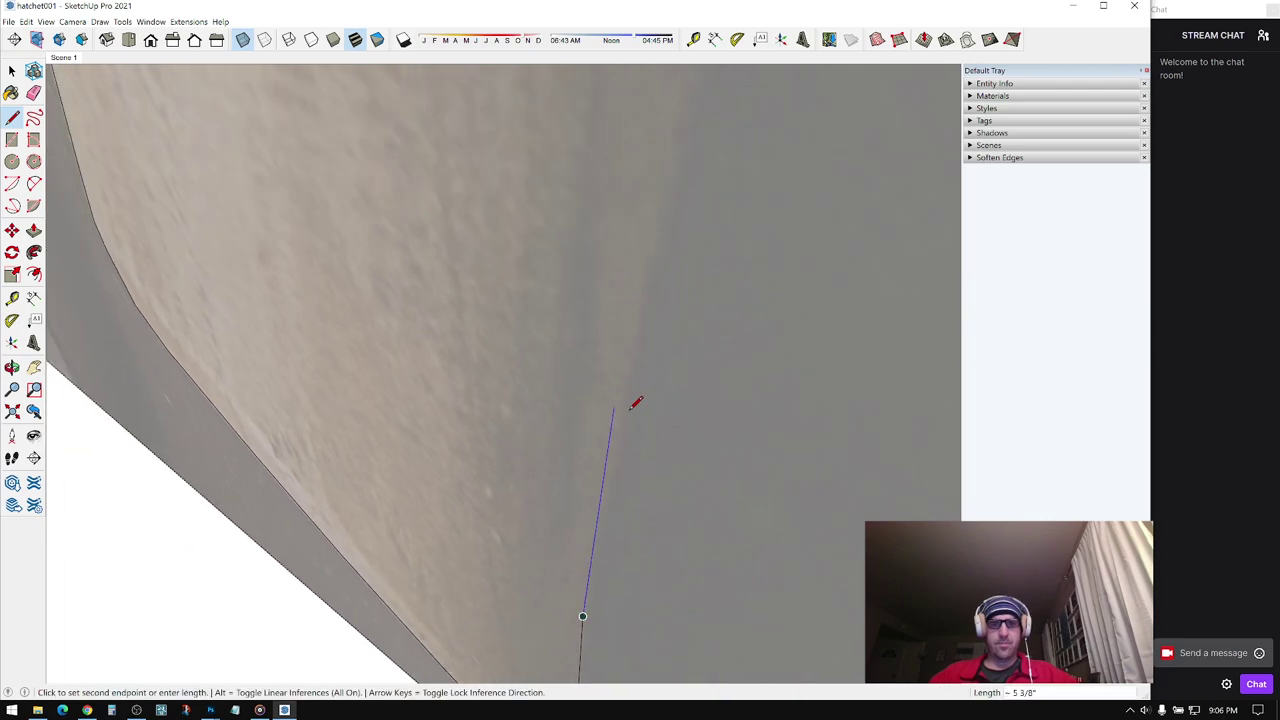
{"action": "mouse_move", "coordinate": [598, 521]}
{"action": "middle_mouse_down"}
{"action": "mouse_move", "coordinate": [591, 494]}
{"action": "mouse_move", "coordinate": [634, 377]}
{"action": "mouse_move", "coordinate": [617, 494]}
{"action": "mouse_move", "coordinate": [636, 388]}
{"action": "mouse_move", "coordinate": [634, 437]}
{"action": "mouse_move", "coordinate": [649, 303]}
{"action": "mouse_move", "coordinate": [667, 436]}
{"action": "mouse_move", "coordinate": [670, 352]}
{"action": "mouse_move", "coordinate": [664, 414]}
{"action": "middle_mouse_up"}
{"action": "scroll", "coordinate": [652, 360], "scroll_direction": "up", "scroll_amount": 2}
{"action": "middle_click_drag", "start_coordinate": [662, 368], "coordinate": [675, 480]}
{"action": "scroll", "coordinate": [697, 432], "scroll_direction": "up", "scroll_amount": 1}
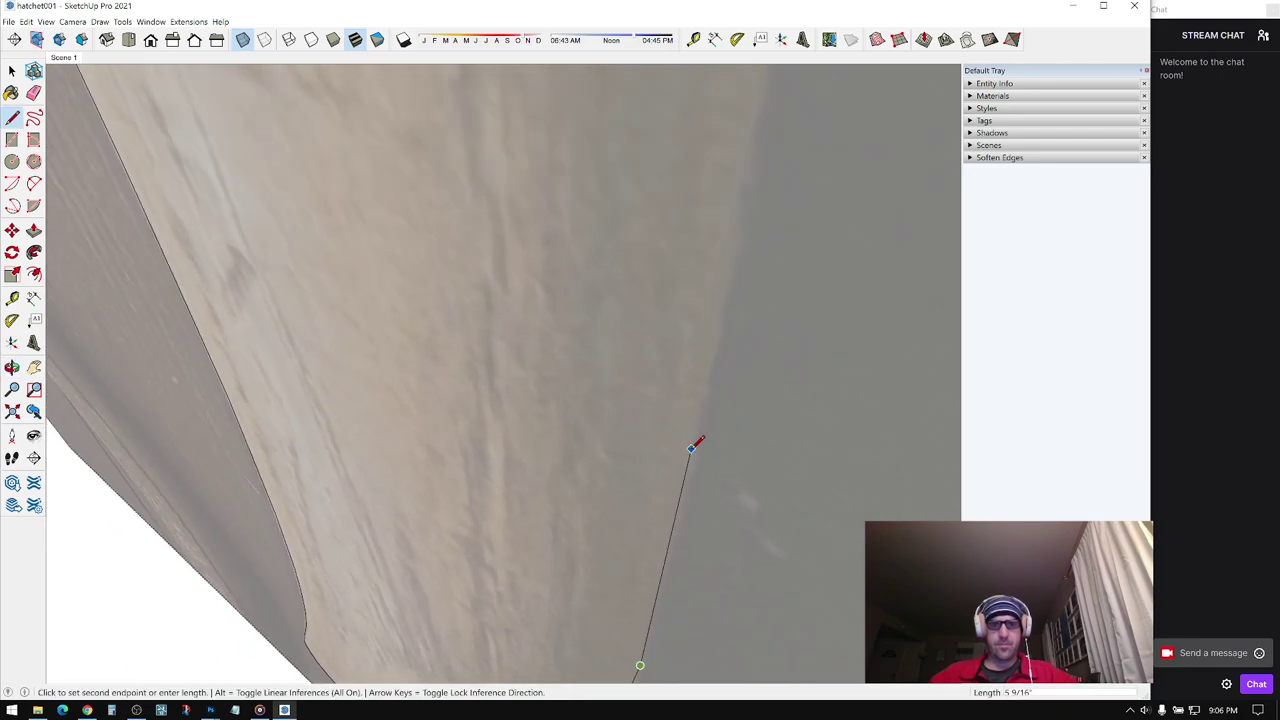
- Trace the back edge along the middle of the handle and through the narrow neck to the start of the upper bulge
{"action": "middle_click_drag", "start_coordinate": [710, 350], "coordinate": [703, 514]}
{"action": "scroll", "coordinate": [703, 514], "scroll_direction": "down", "scroll_amount": 2}
{"action": "mouse_move", "coordinate": [727, 462]}
{"action": "middle_mouse_down"}
{"action": "mouse_move", "coordinate": [769, 386]}
{"action": "mouse_move", "coordinate": [737, 551]}
{"action": "mouse_move", "coordinate": [720, 513]}
{"action": "middle_mouse_up"}
{"action": "mouse_move", "coordinate": [755, 472]}
{"action": "middle_mouse_down"}
{"action": "mouse_move", "coordinate": [634, 500]}
{"action": "mouse_move", "coordinate": [714, 486]}
{"action": "mouse_move", "coordinate": [711, 463]}
{"action": "mouse_move", "coordinate": [766, 364]}
{"action": "mouse_move", "coordinate": [746, 463]}
{"action": "mouse_move", "coordinate": [700, 514]}
{"action": "mouse_move", "coordinate": [689, 480]}
{"action": "mouse_move", "coordinate": [700, 517]}
{"action": "mouse_move", "coordinate": [729, 464]}
{"action": "middle_mouse_up"}
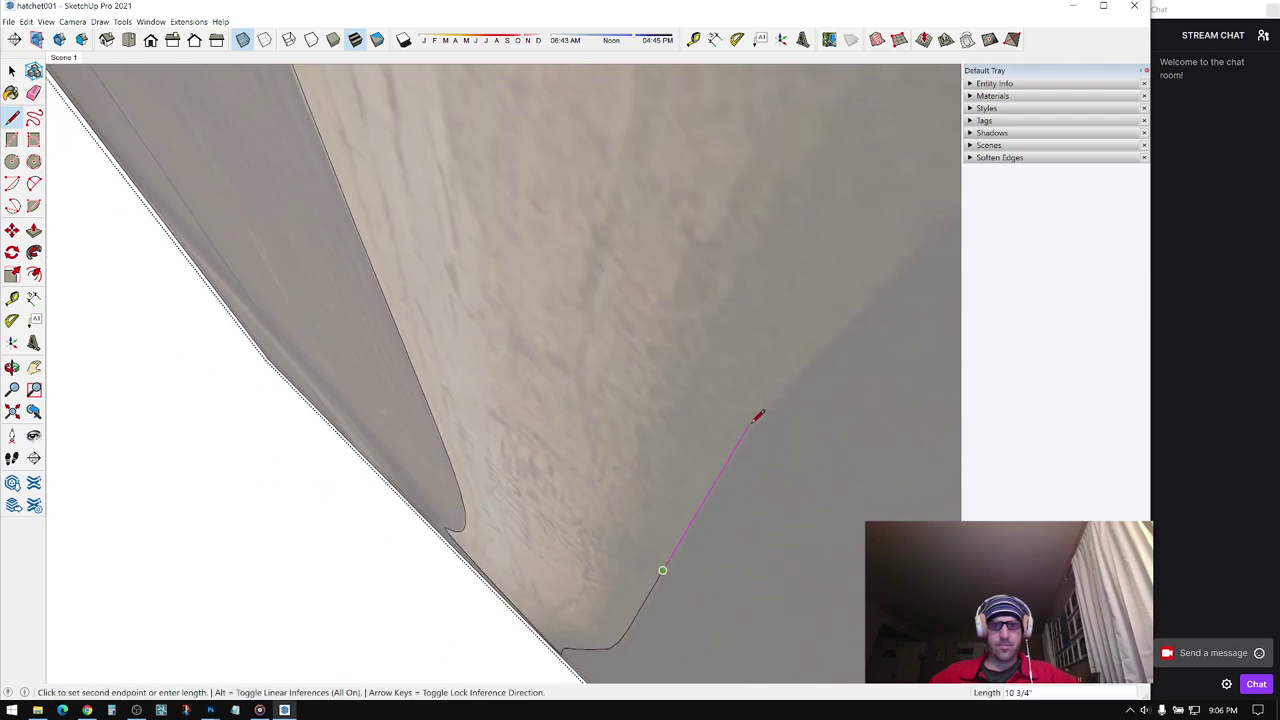
{"action": "mouse_move", "coordinate": [811, 364]}
{"action": "middle_mouse_down"}
{"action": "mouse_move", "coordinate": [677, 466]}
{"action": "mouse_move", "coordinate": [669, 451]}
{"action": "mouse_move", "coordinate": [749, 371]}
{"action": "mouse_move", "coordinate": [637, 434]}
{"action": "mouse_move", "coordinate": [688, 414]}
{"action": "mouse_move", "coordinate": [546, 443]}
{"action": "mouse_move", "coordinate": [583, 437]}
{"action": "mouse_move", "coordinate": [657, 466]}
{"action": "mouse_move", "coordinate": [529, 491]}
{"action": "mouse_move", "coordinate": [573, 430]}
{"action": "mouse_move", "coordinate": [600, 466]}
{"action": "mouse_move", "coordinate": [529, 447]}
{"action": "mouse_move", "coordinate": [544, 443]}
{"action": "middle_mouse_up"}
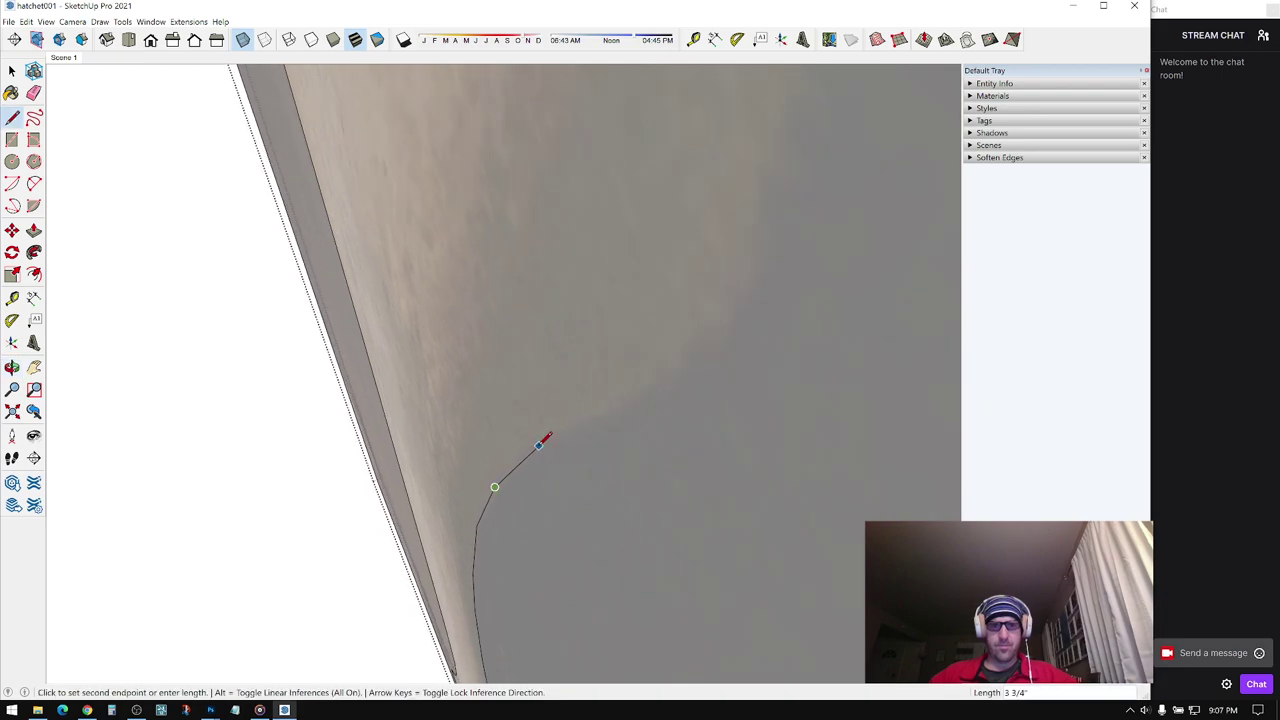
- Trace the back edge around the upper bulge and close the handle outline on the hatchet head's lower edge
{"action": "mouse_move", "coordinate": [614, 404]}
{"action": "middle_mouse_down"}
{"action": "mouse_move", "coordinate": [491, 391]}
{"action": "mouse_move", "coordinate": [543, 379]}
{"action": "mouse_move", "coordinate": [617, 394]}
{"action": "mouse_move", "coordinate": [562, 390]}
{"action": "mouse_move", "coordinate": [603, 397]}
{"action": "mouse_move", "coordinate": [580, 429]}
{"action": "mouse_move", "coordinate": [637, 354]}
{"action": "mouse_move", "coordinate": [666, 453]}
{"action": "mouse_move", "coordinate": [652, 455]}
{"action": "mouse_move", "coordinate": [734, 457]}
{"action": "mouse_move", "coordinate": [789, 383]}
{"action": "mouse_move", "coordinate": [773, 467]}
{"action": "middle_mouse_up"}
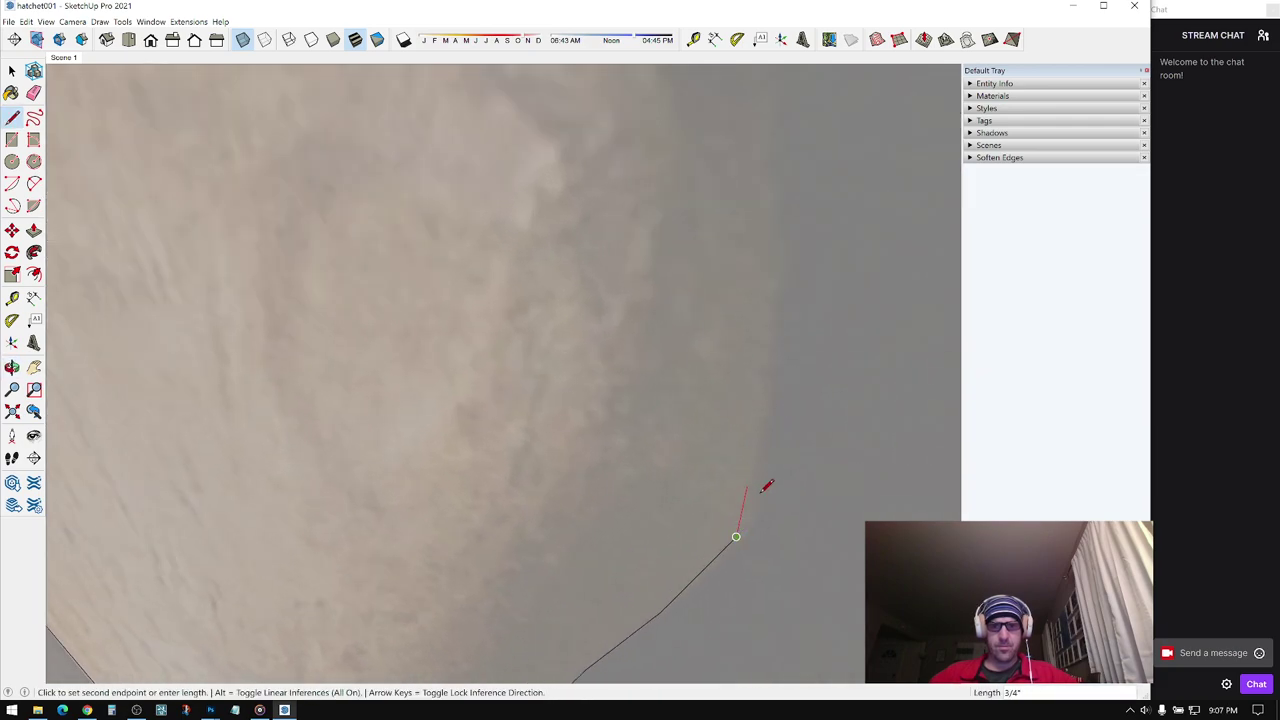
{"action": "left_click", "coordinate": [752, 493]}
{"action": "mouse_move", "coordinate": [752, 493]}
{"action": "middle_mouse_down"}
{"action": "mouse_move", "coordinate": [811, 470]}
{"action": "mouse_move", "coordinate": [791, 500]}
{"action": "mouse_move", "coordinate": [797, 435]}
{"action": "mouse_move", "coordinate": [789, 466]}
{"action": "mouse_move", "coordinate": [815, 432]}
{"action": "mouse_move", "coordinate": [740, 323]}
{"action": "mouse_move", "coordinate": [797, 306]}
{"action": "mouse_move", "coordinate": [560, 243]}
{"action": "mouse_move", "coordinate": [755, 337]}
{"action": "middle_mouse_up"}
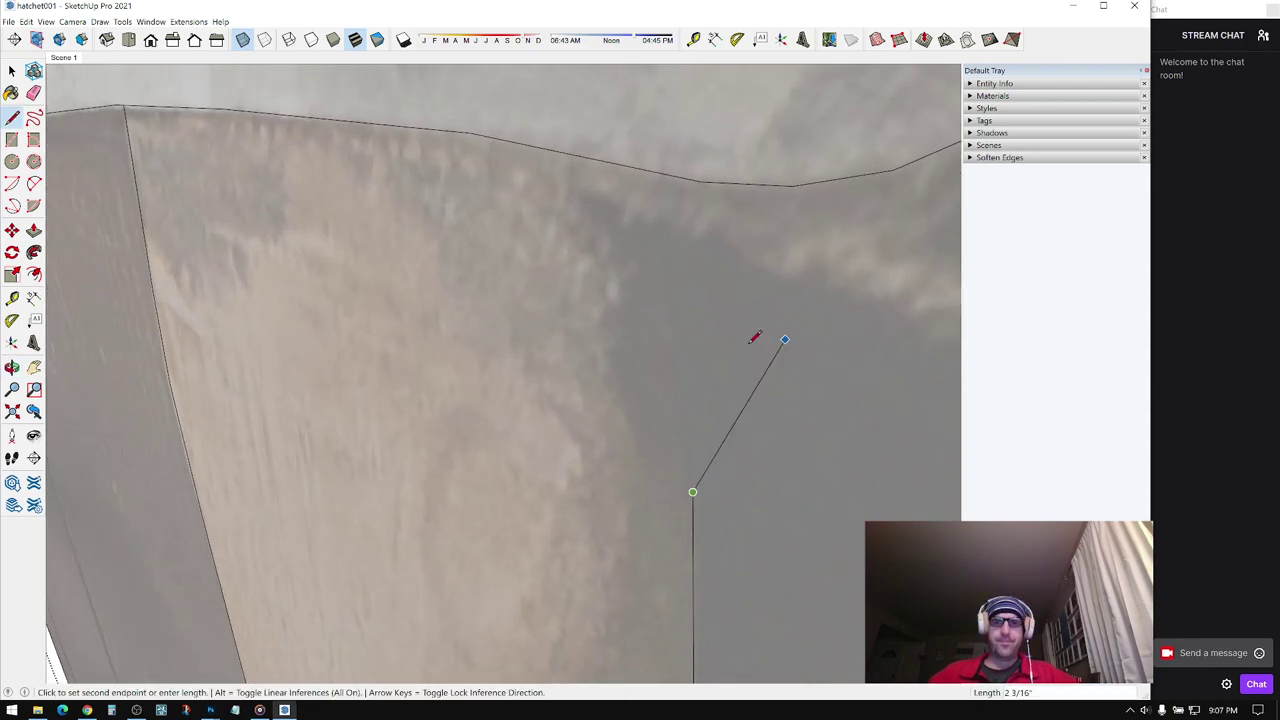
{"action": "left_click", "coordinate": [670, 312]}
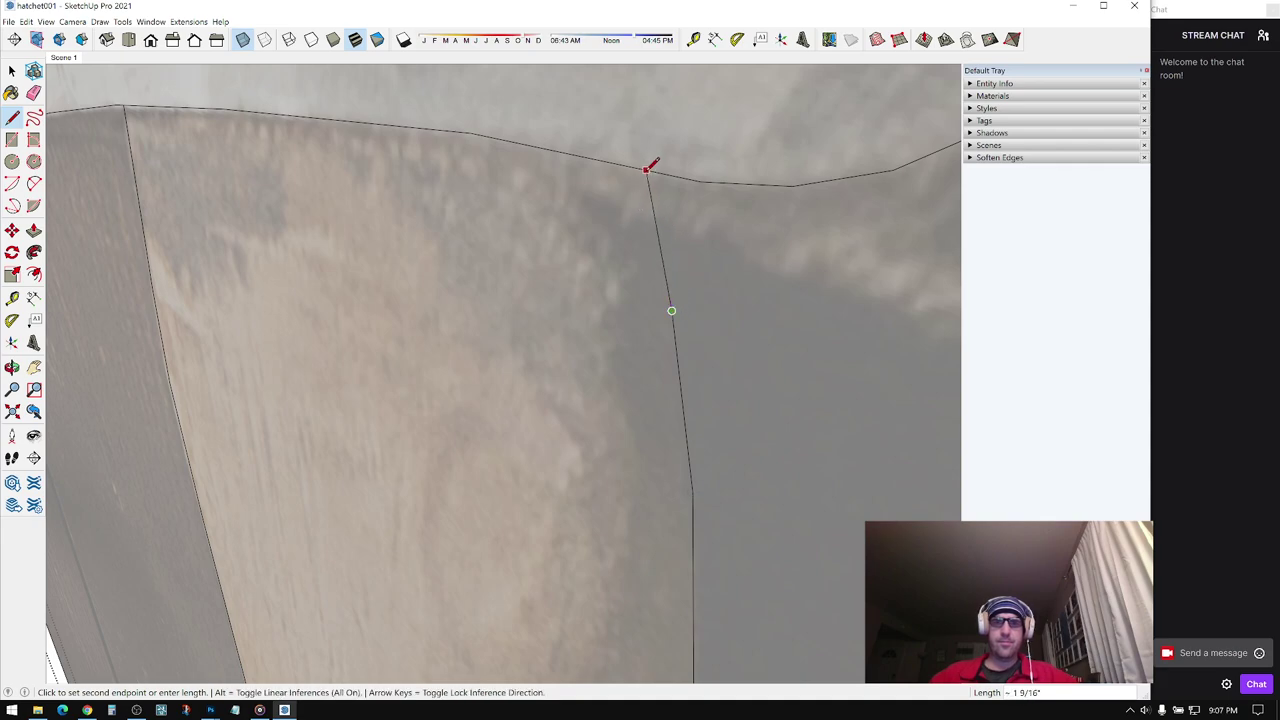
{"action": "left_click", "coordinate": [656, 171]}
{"action": "mouse_move", "coordinate": [656, 171]}
{"action": "middle_mouse_down"}
{"action": "mouse_move", "coordinate": [640, 251]}
{"action": "mouse_move", "coordinate": [752, 214]}
{"action": "middle_mouse_up"}
{"action": "scroll", "coordinate": [752, 214], "scroll_direction": "down", "scroll_amount": 3}
{"action": "key", "text": "space"}
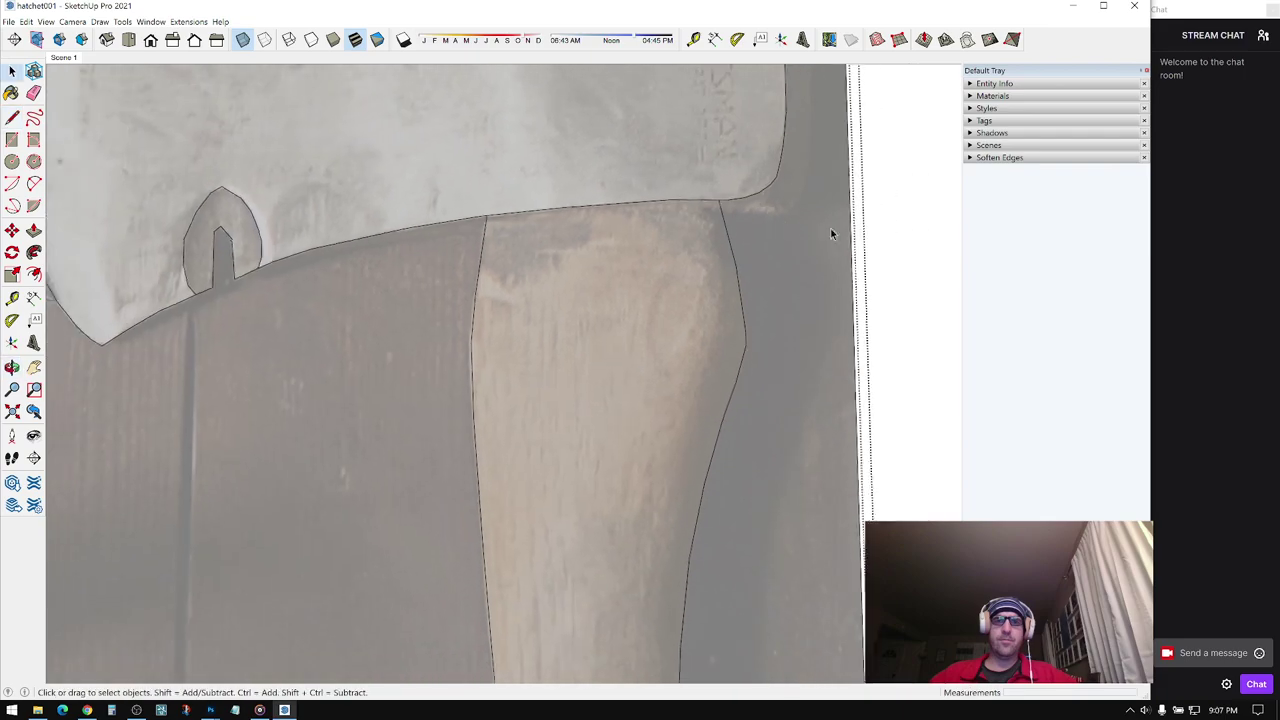
- Inspect the traced outline from several distances and select the head and handle faces to check that each is closed
{"action": "scroll", "coordinate": [827, 323], "scroll_direction": "down", "scroll_amount": 10}
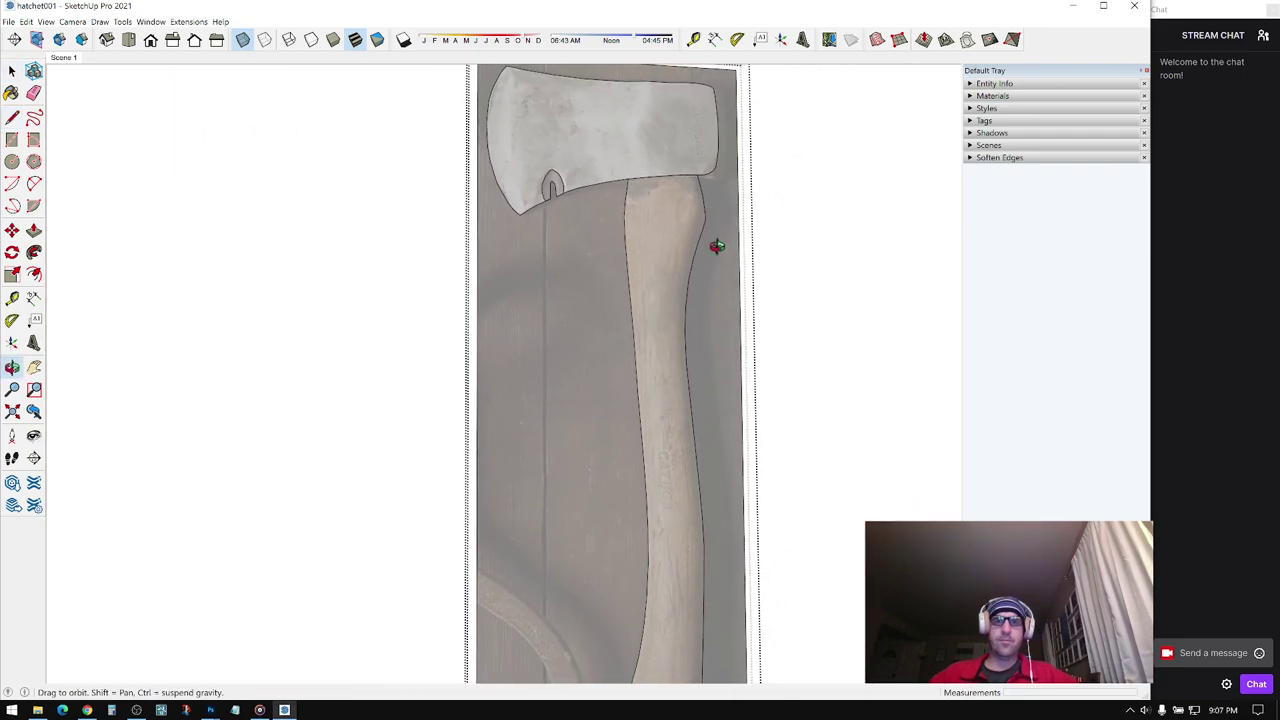
{"action": "scroll", "coordinate": [718, 246], "scroll_direction": "up", "scroll_amount": 10}
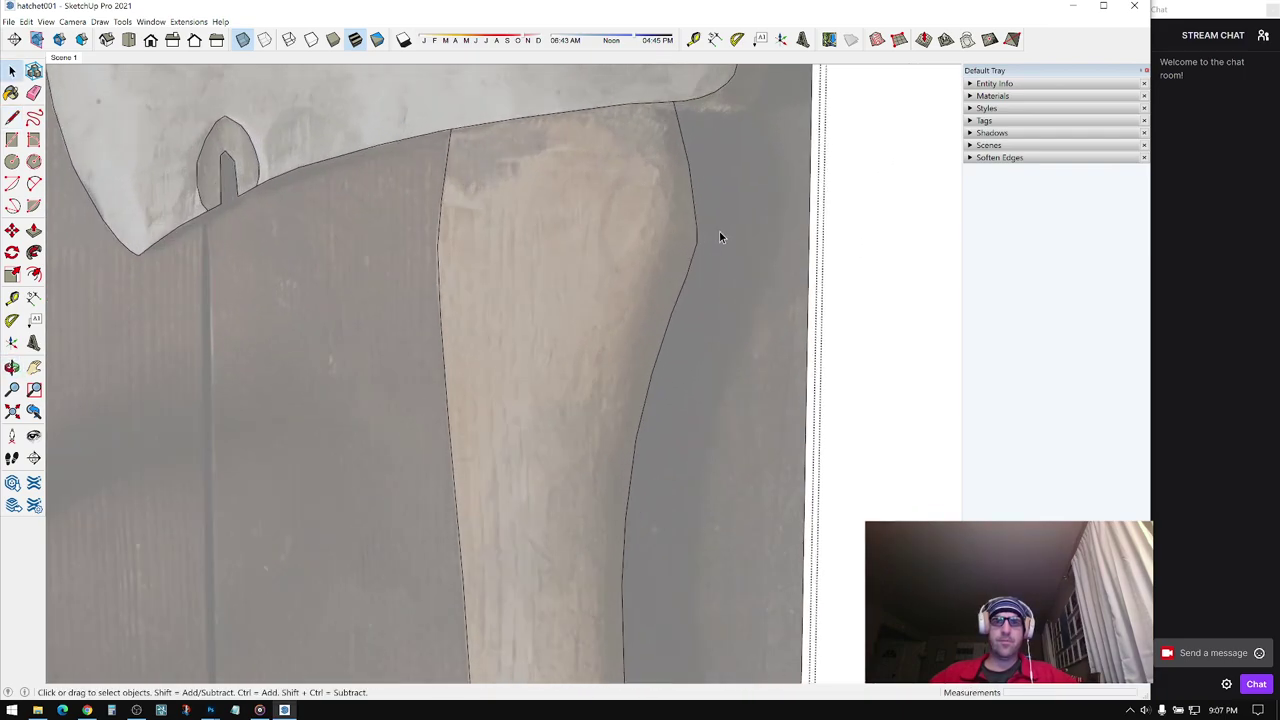
{"action": "scroll", "coordinate": [727, 245], "scroll_direction": "down", "scroll_amount": 5}
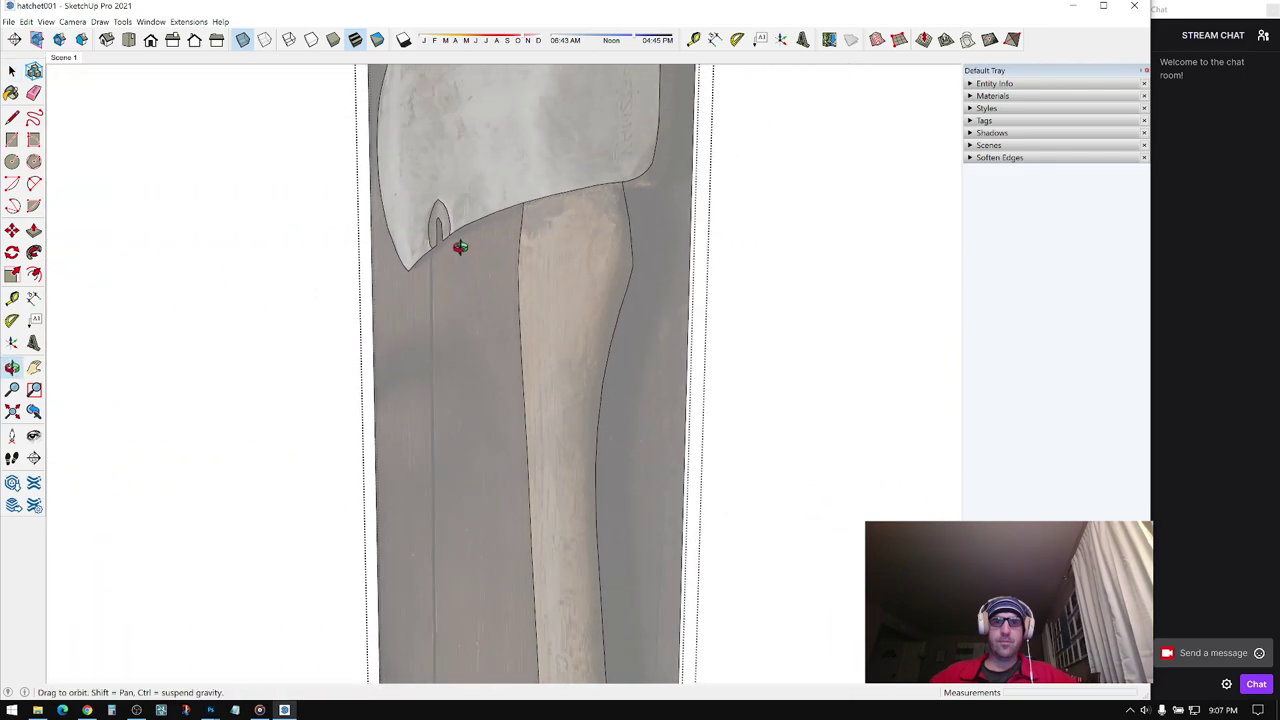
{"action": "scroll", "coordinate": [501, 190], "scroll_direction": "down", "scroll_amount": 3}
{"action": "mouse_move", "coordinate": [460, 247]}
{"action": "middle_mouse_down"}
{"action": "mouse_move", "coordinate": [501, 190]}
{"action": "mouse_move", "coordinate": [660, 240]}
{"action": "middle_mouse_up"}
{"action": "left_click", "coordinate": [501, 190]}
{"action": "scroll", "coordinate": [571, 258], "scroll_direction": "down", "scroll_amount": 1}
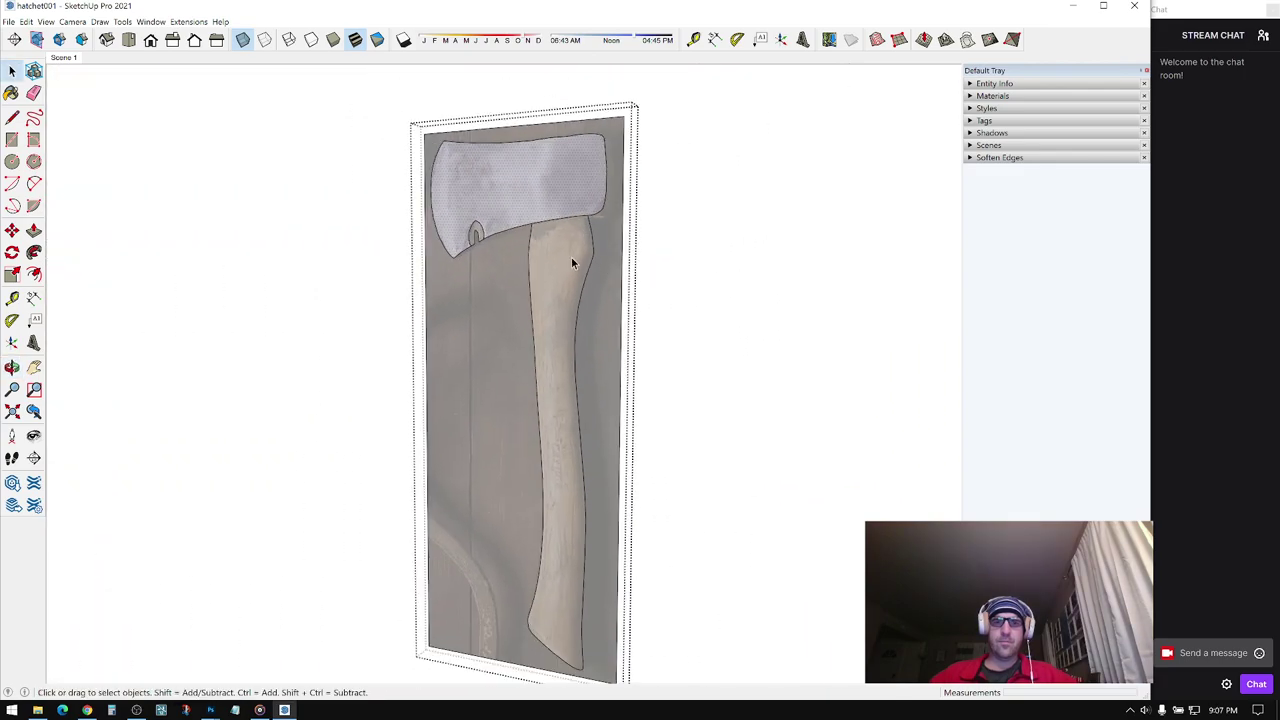
{"action": "left_click", "coordinate": [571, 256]}
{"action": "middle_click_drag", "start_coordinate": [571, 256], "coordinate": [668, 261]}
{"action": "scroll", "coordinate": [668, 261], "scroll_direction": "down", "scroll_amount": 1}
{"action": "scroll", "coordinate": [450, 220], "scroll_direction": "down", "scroll_amount": 2}
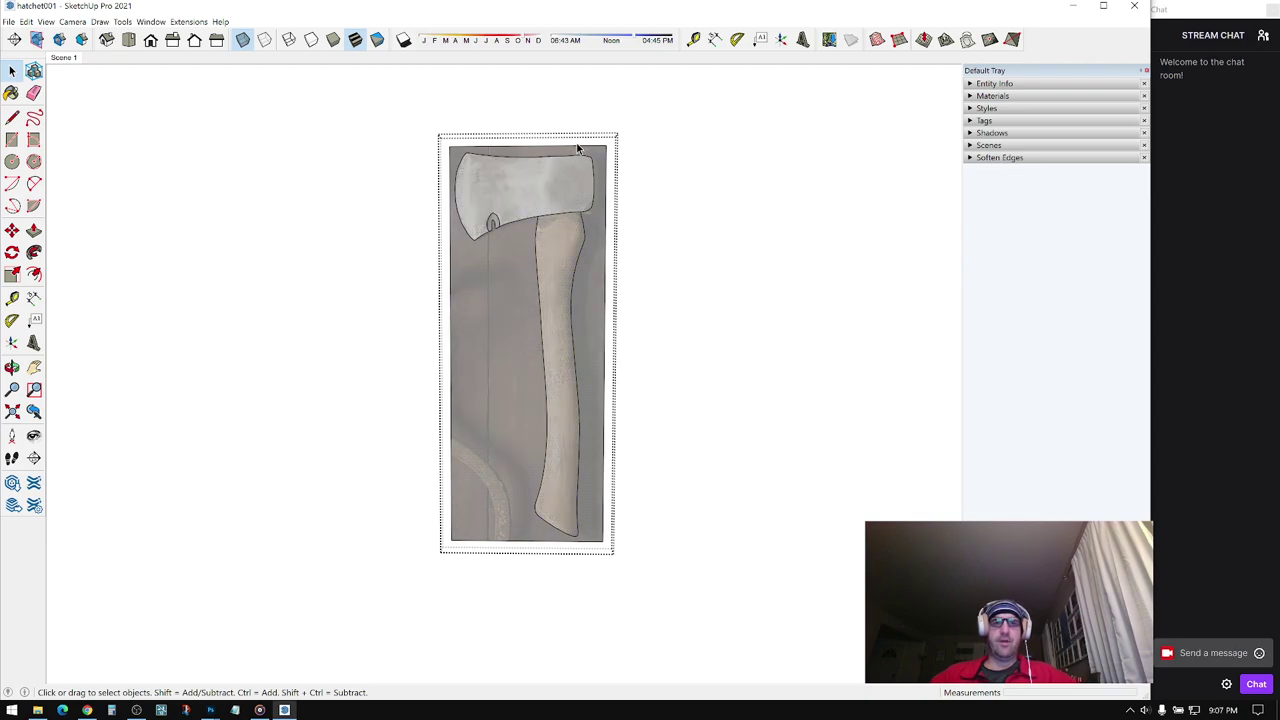
- Erase the photo rectangle's outer border edges to remove the background around the traced hatchet
{"action": "left_click", "coordinate": [33, 117]}
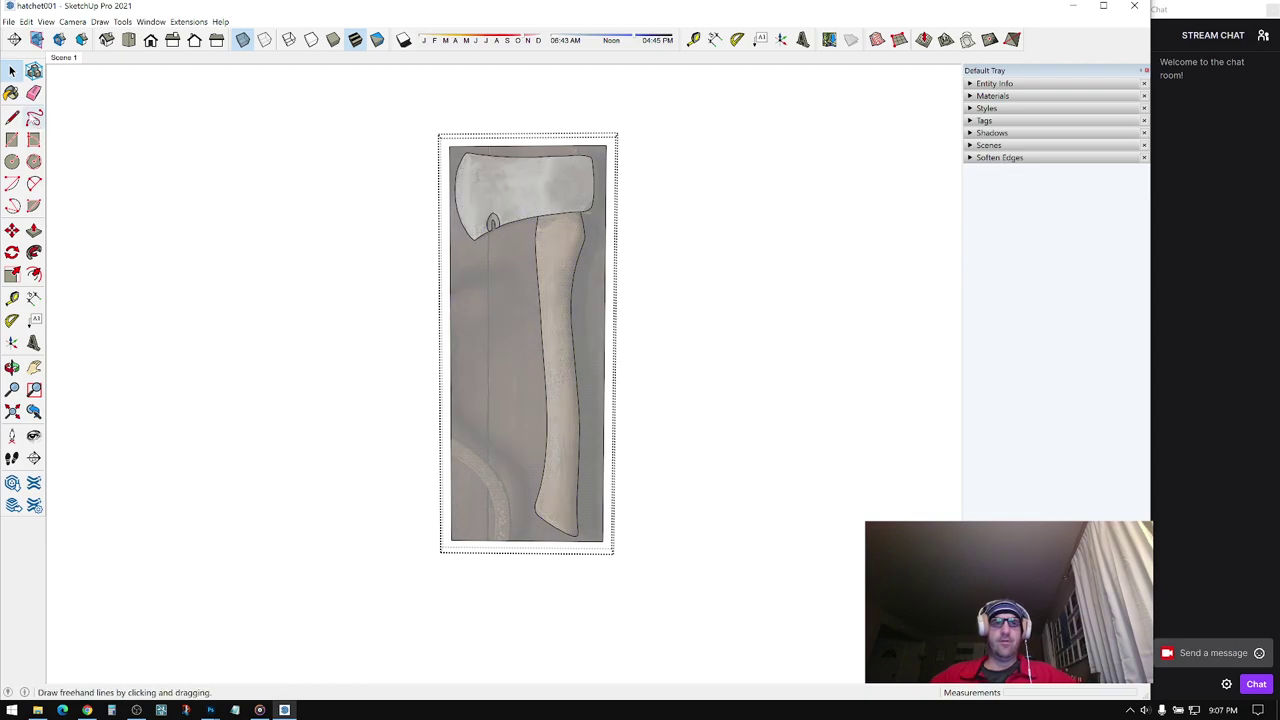
{"action": "left_click", "coordinate": [592, 149]}
{"action": "left_click", "coordinate": [596, 542]}
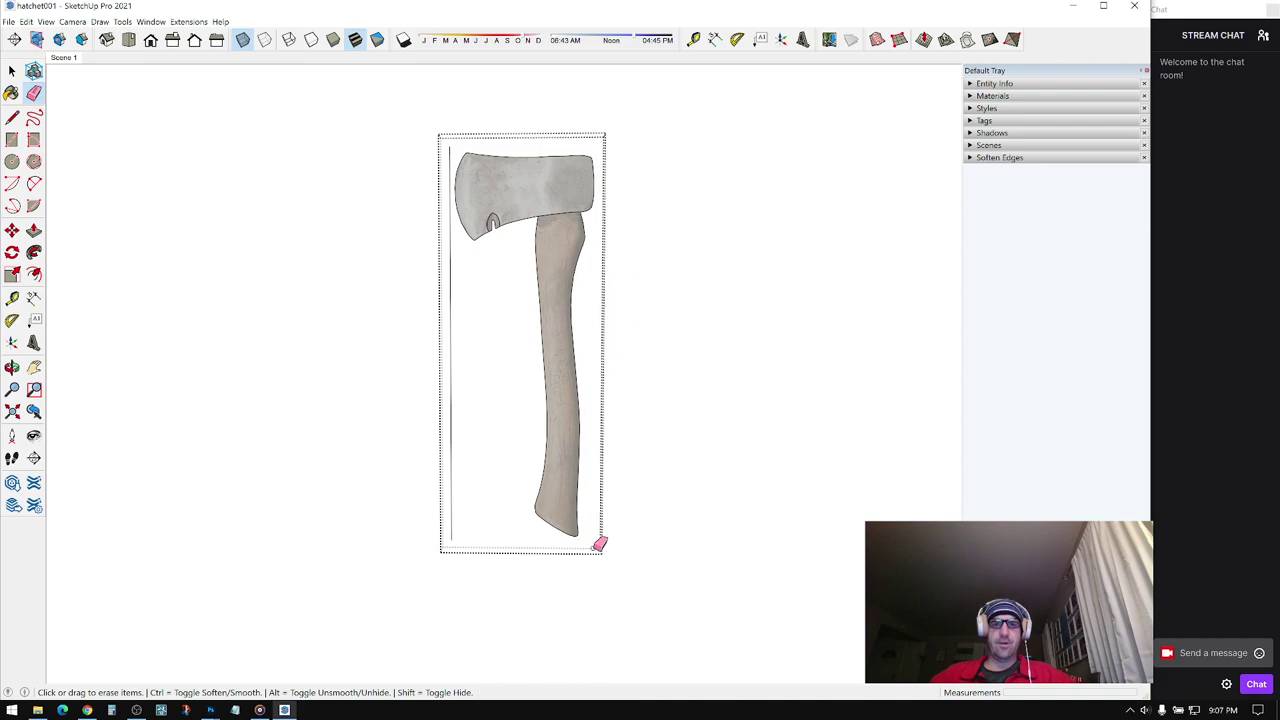
{"action": "left_click", "coordinate": [449, 339]}
{"action": "middle_click_drag", "start_coordinate": [506, 252], "coordinate": [369, 277]}
{"action": "scroll", "coordinate": [548, 204], "scroll_direction": "up", "scroll_amount": 3}
{"action": "key", "text": "space"}
{"action": "mouse_move", "coordinate": [548, 207]}
{"action": "middle_mouse_down"}
{"action": "mouse_move", "coordinate": [423, 257]}
{"action": "mouse_move", "coordinate": [863, 500]}
{"action": "mouse_move", "coordinate": [640, 491]}
{"action": "mouse_move", "coordinate": [668, 247]}
{"action": "mouse_move", "coordinate": [586, 374]}
{"action": "mouse_move", "coordinate": [686, 354]}
{"action": "mouse_move", "coordinate": [446, 340]}
{"action": "mouse_move", "coordinate": [567, 302]}
{"action": "mouse_move", "coordinate": [354, 137]}
{"action": "middle_mouse_up"}
- Save the model under the new name hatchet002 on the Desktop
{"action": "left_click", "coordinate": [8, 21]}
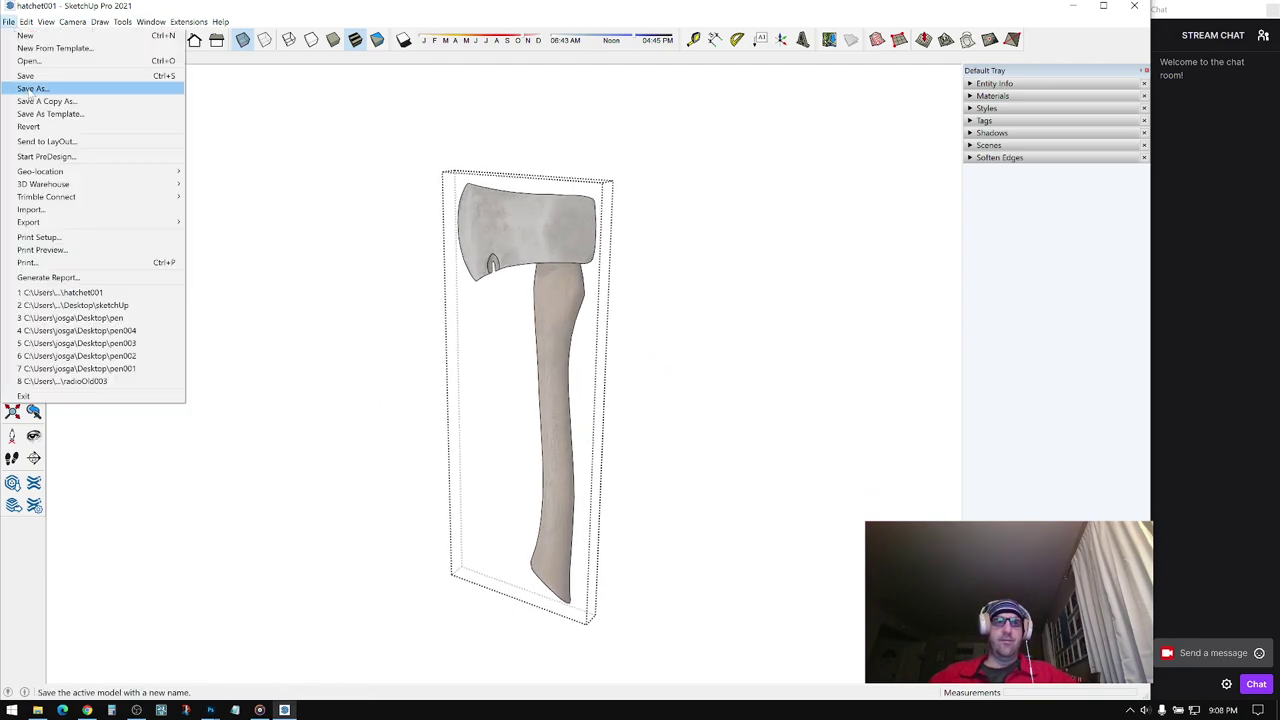
{"action": "left_click", "coordinate": [33, 88]}
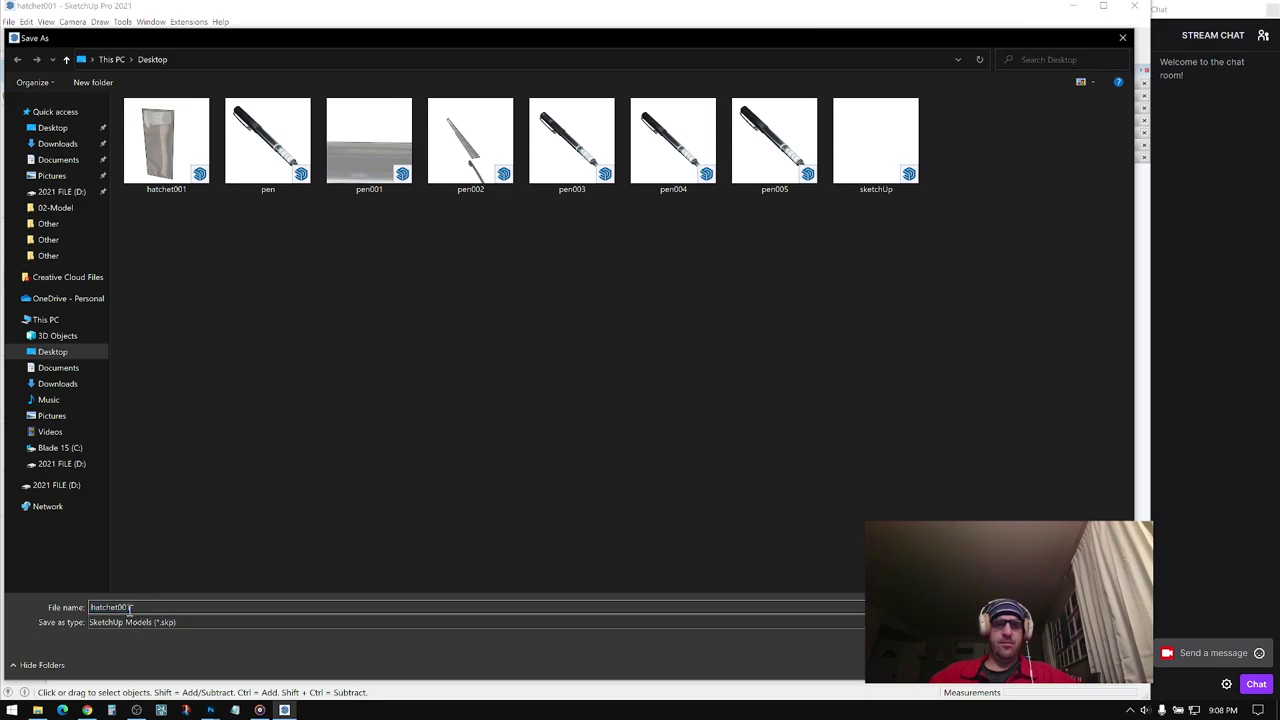
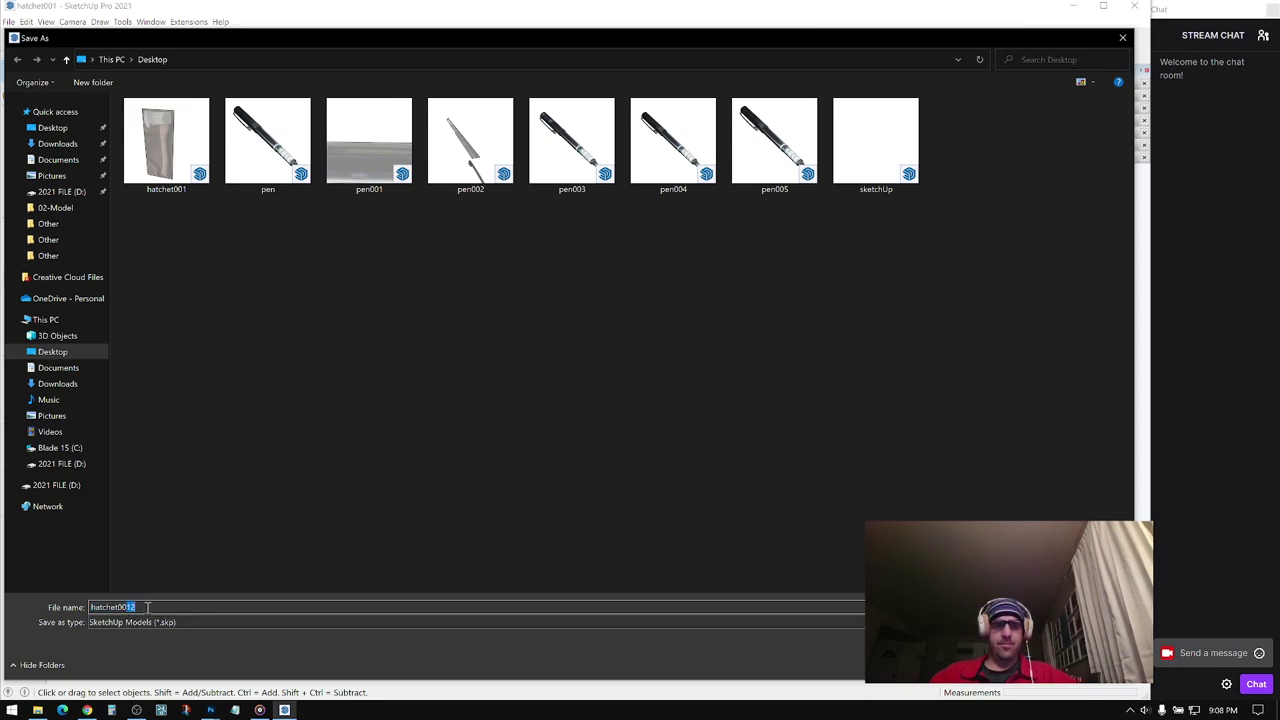
{"action": "type", "text": "2"}
{"action": "left_click", "coordinate": [1016, 665]}
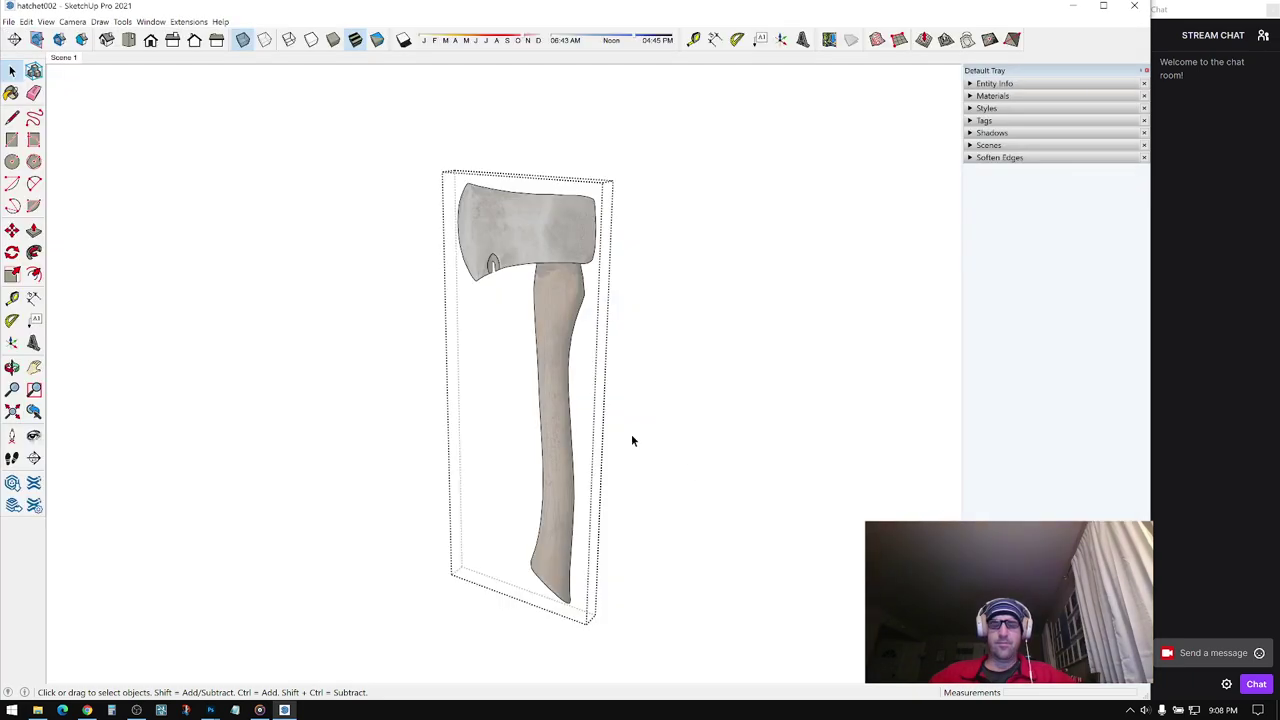
- Copy the handle face with the Move tool along the red axis to a spot well in front of the hatchet
{"action": "middle_click_drag", "start_coordinate": [631, 440], "coordinate": [451, 256]}
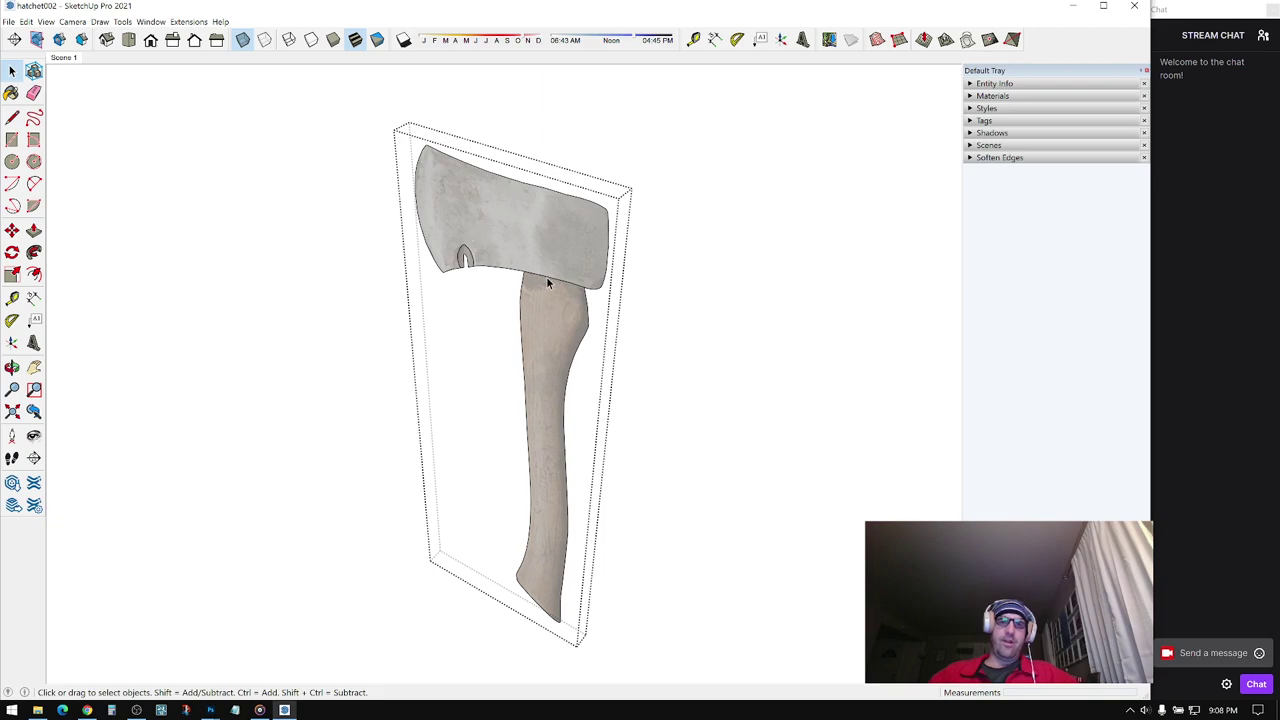
{"action": "mouse_move", "coordinate": [545, 312]}
{"action": "middle_mouse_down"}
{"action": "mouse_move", "coordinate": [545, 330]}
{"action": "mouse_move", "coordinate": [541, 296]}
{"action": "middle_mouse_up"}
{"action": "scroll", "coordinate": [541, 296], "scroll_direction": "down", "scroll_amount": 2}
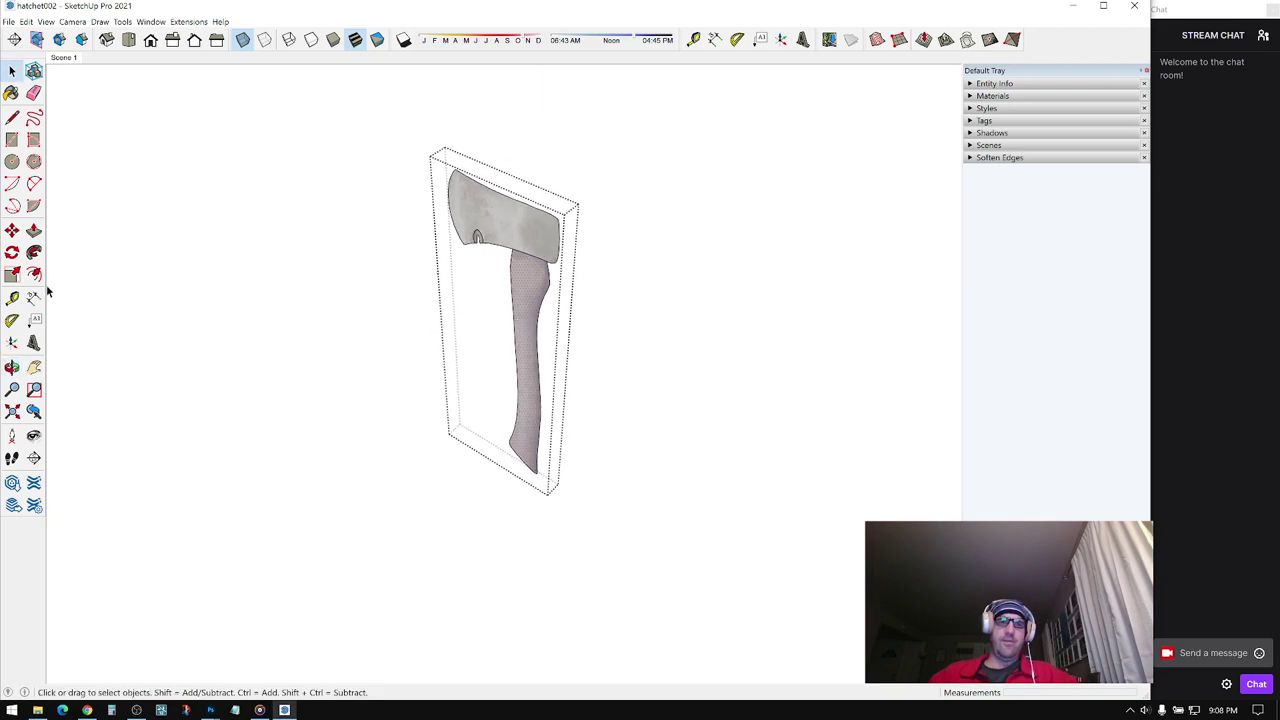
{"action": "left_click", "coordinate": [11, 230]}
{"action": "key", "text": "ctrl"}
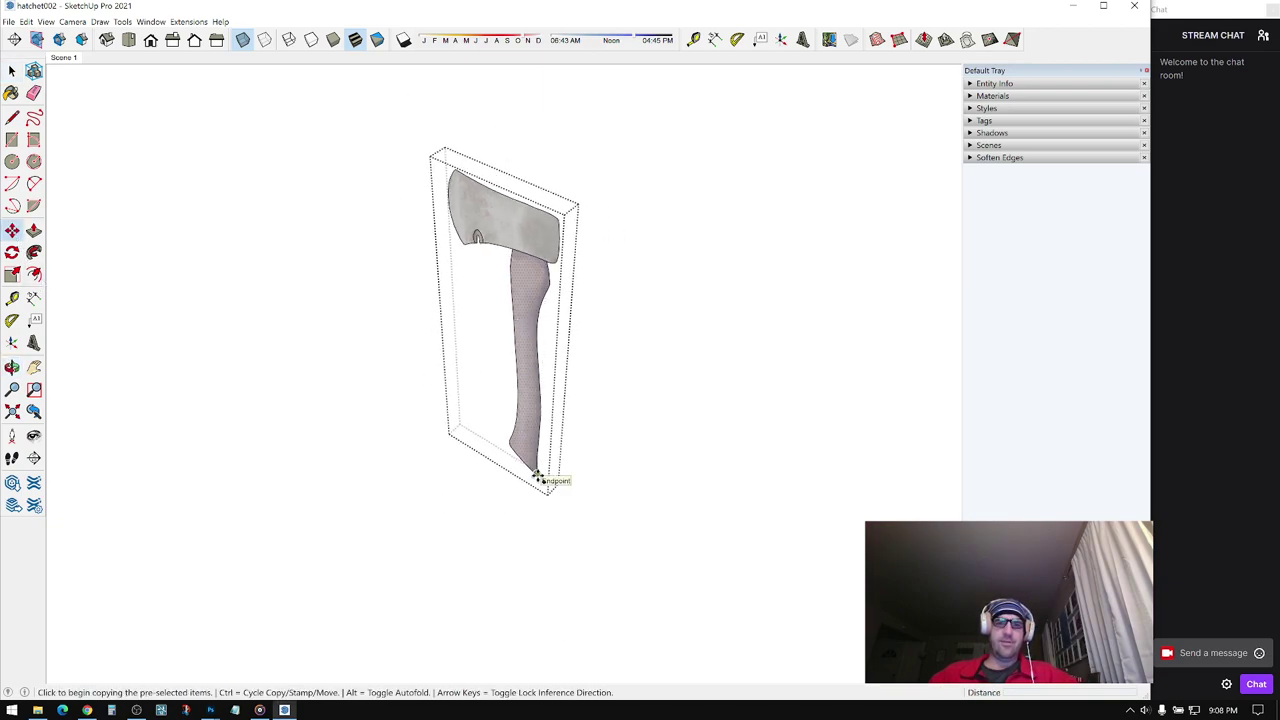
{"action": "left_click", "coordinate": [538, 474]}
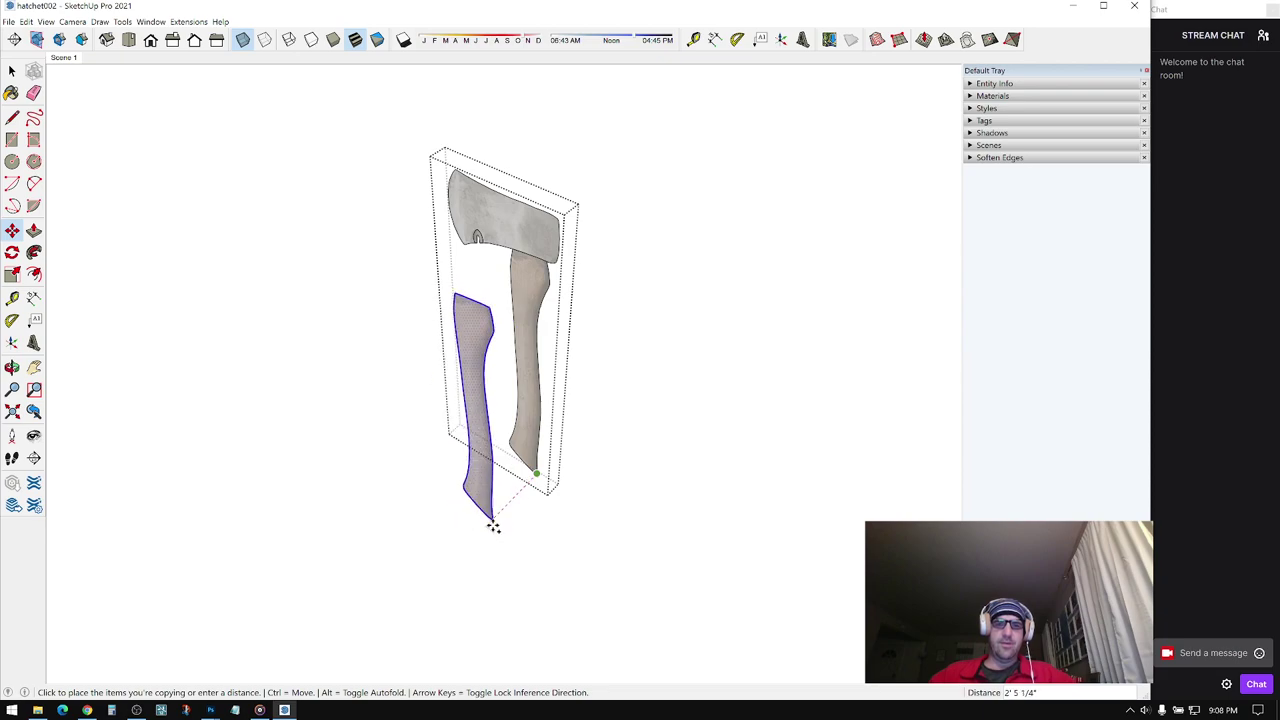
{"action": "middle_click_drag", "start_coordinate": [491, 523], "coordinate": [520, 403]}
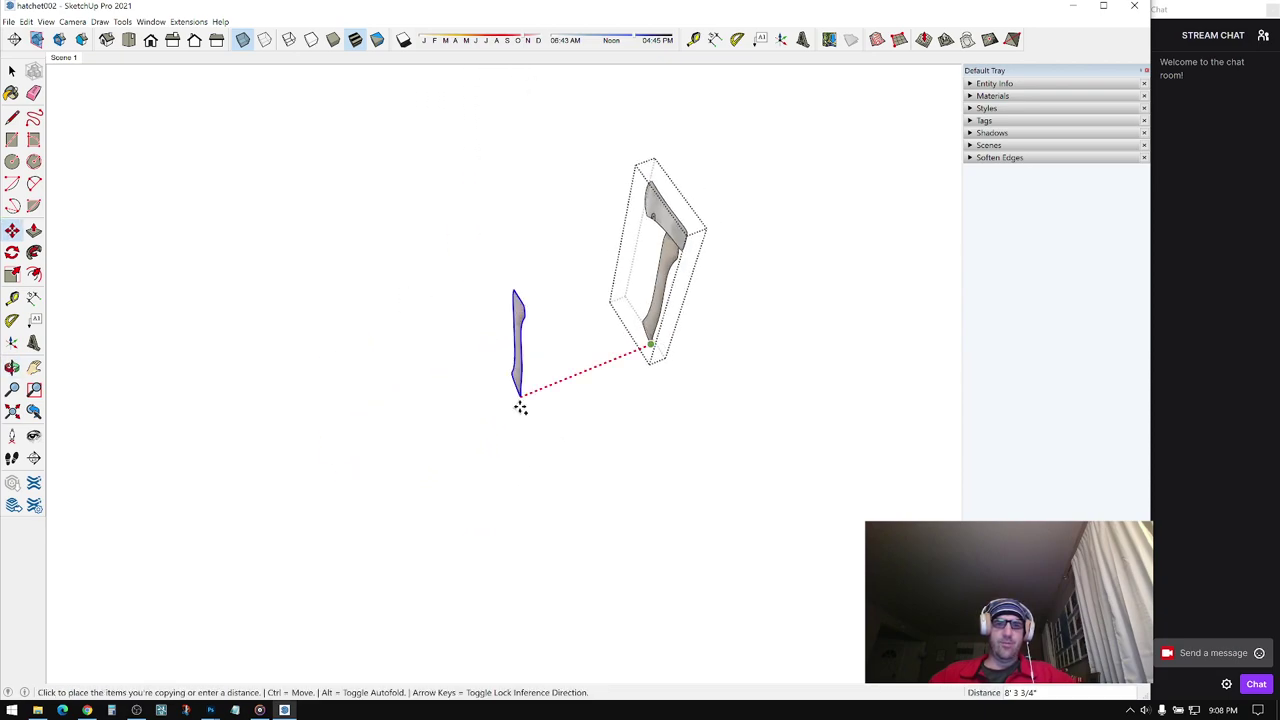
{"action": "left_click", "coordinate": [334, 472]}
- Group the original handle face with its edges below the hatchet head and delete that group
{"action": "middle_click_drag", "start_coordinate": [666, 311], "coordinate": [637, 236]}
{"action": "key", "text": "space"}
{"action": "left_click", "coordinate": [564, 227]}
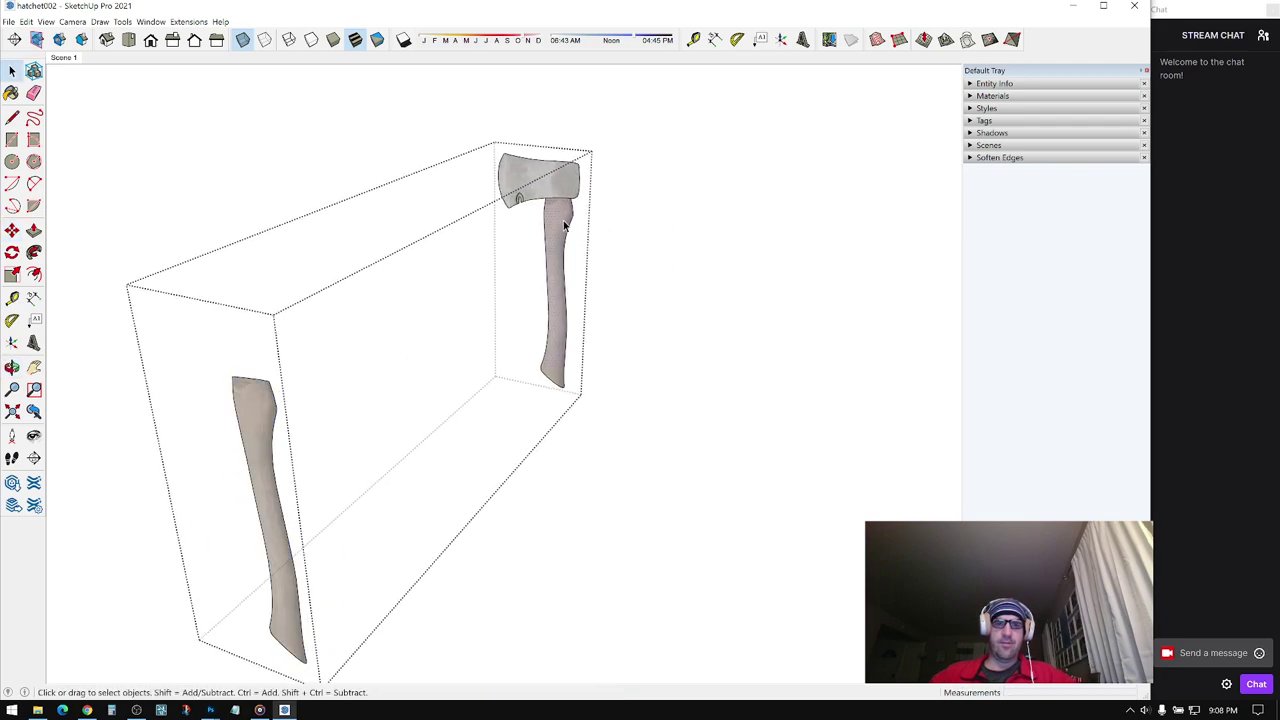
{"action": "scroll", "coordinate": [565, 227], "scroll_direction": "down", "scroll_amount": 2}
{"action": "key", "text": "i"}
{"action": "key", "text": "i"}
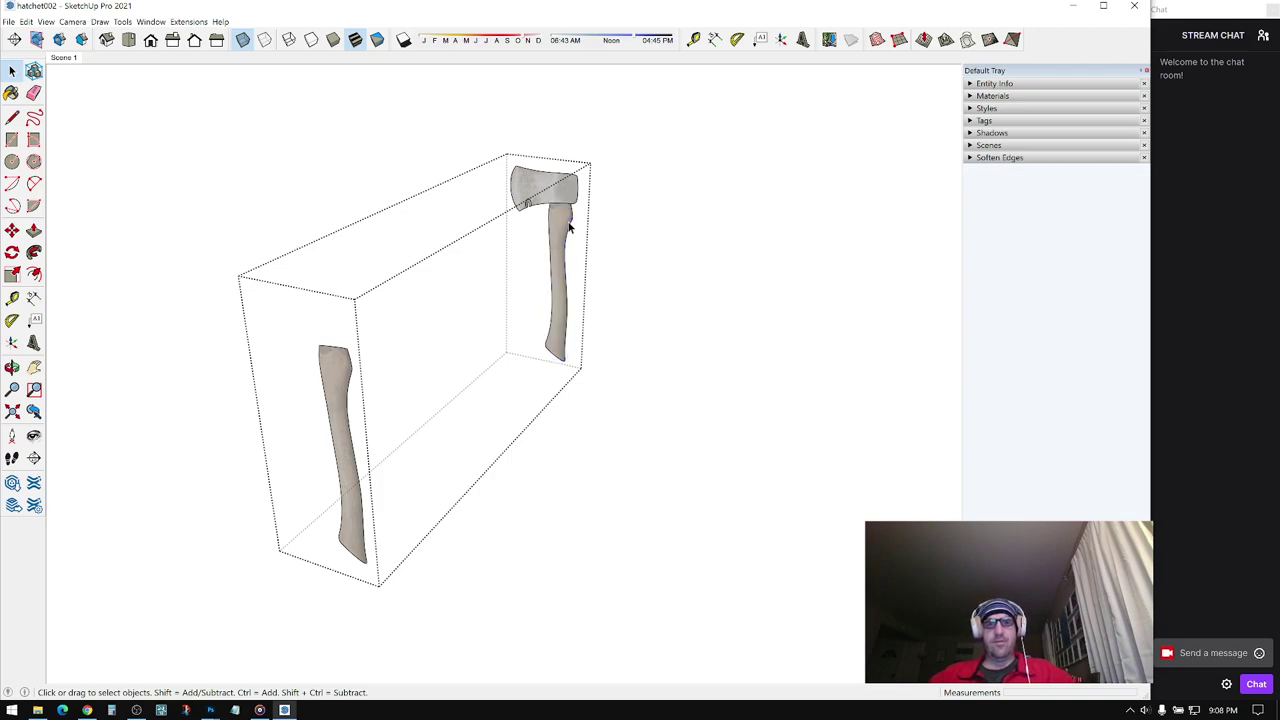
{"action": "scroll", "coordinate": [566, 227], "scroll_direction": "up", "scroll_amount": 2}
{"action": "right_click", "coordinate": [564, 219]}
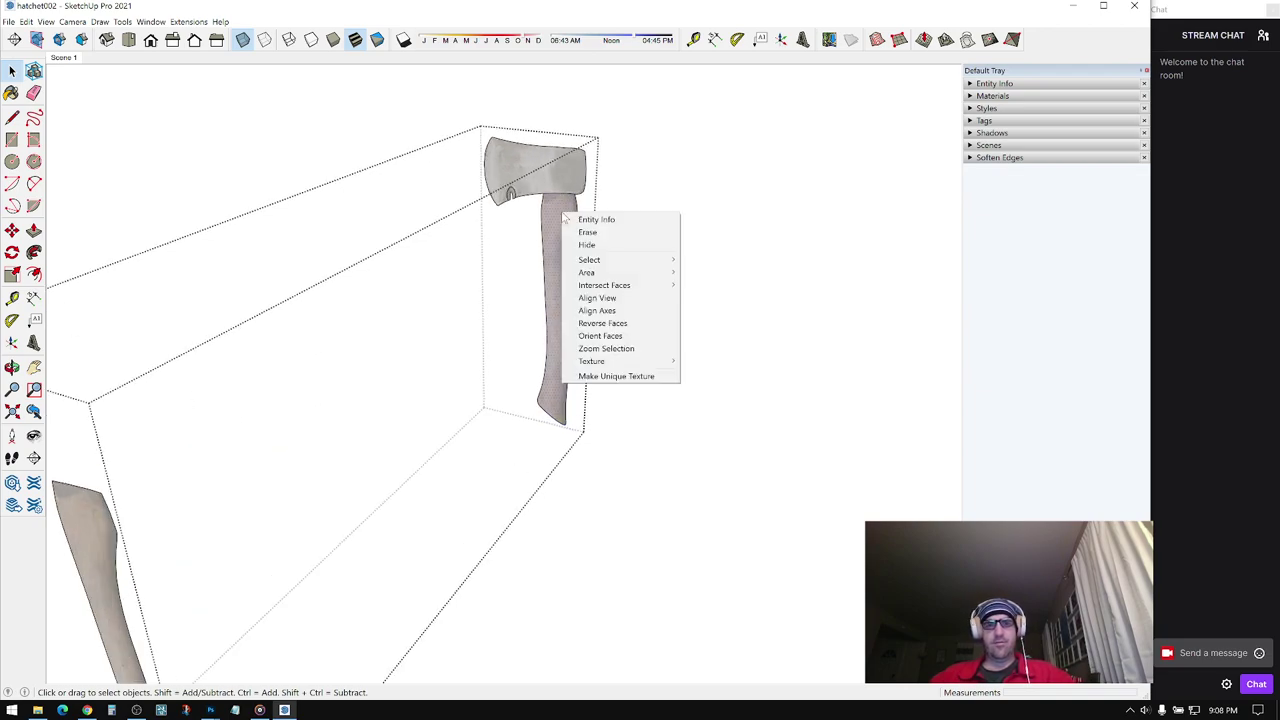
{"action": "left_click", "coordinate": [551, 219]}
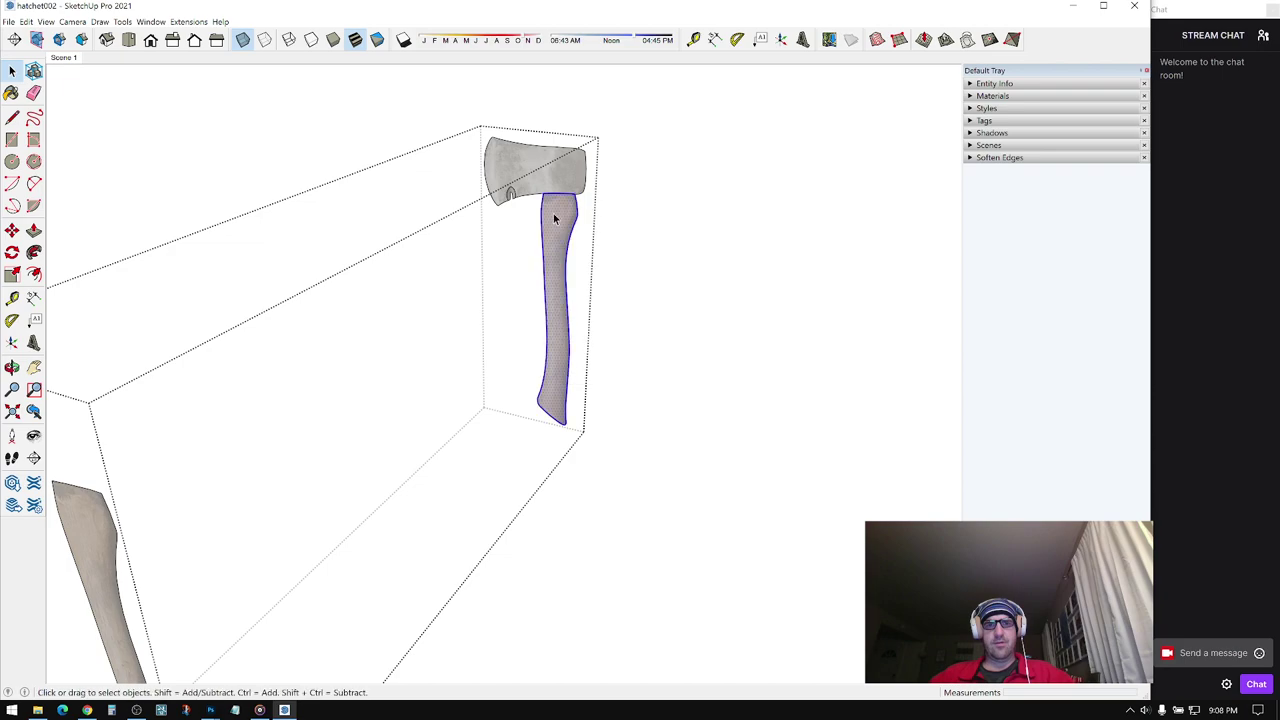
{"action": "right_click", "coordinate": [554, 214]}
{"action": "left_click", "coordinate": [590, 309]}
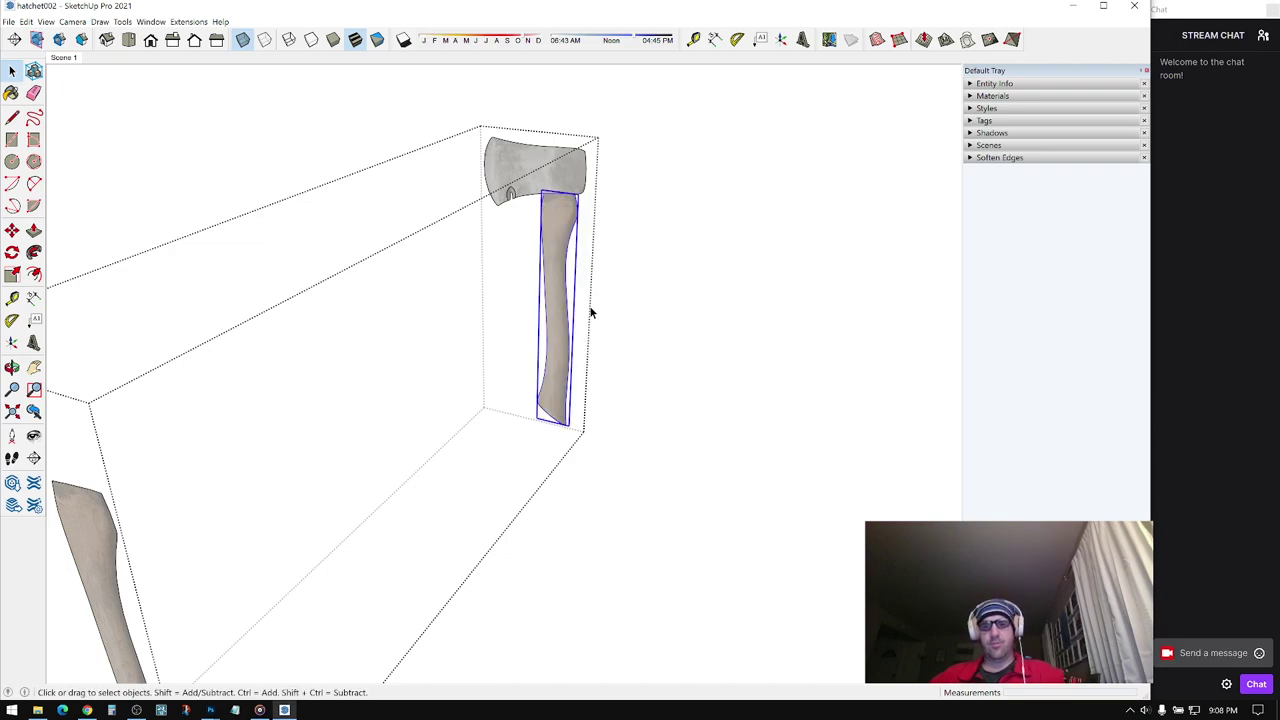
{"action": "key", "text": "Delete"}
- Copy the small horseshoe-shaped notch face out of the head along the red axis, well in front of it
{"action": "scroll", "coordinate": [560, 174], "scroll_direction": "up", "scroll_amount": 10}
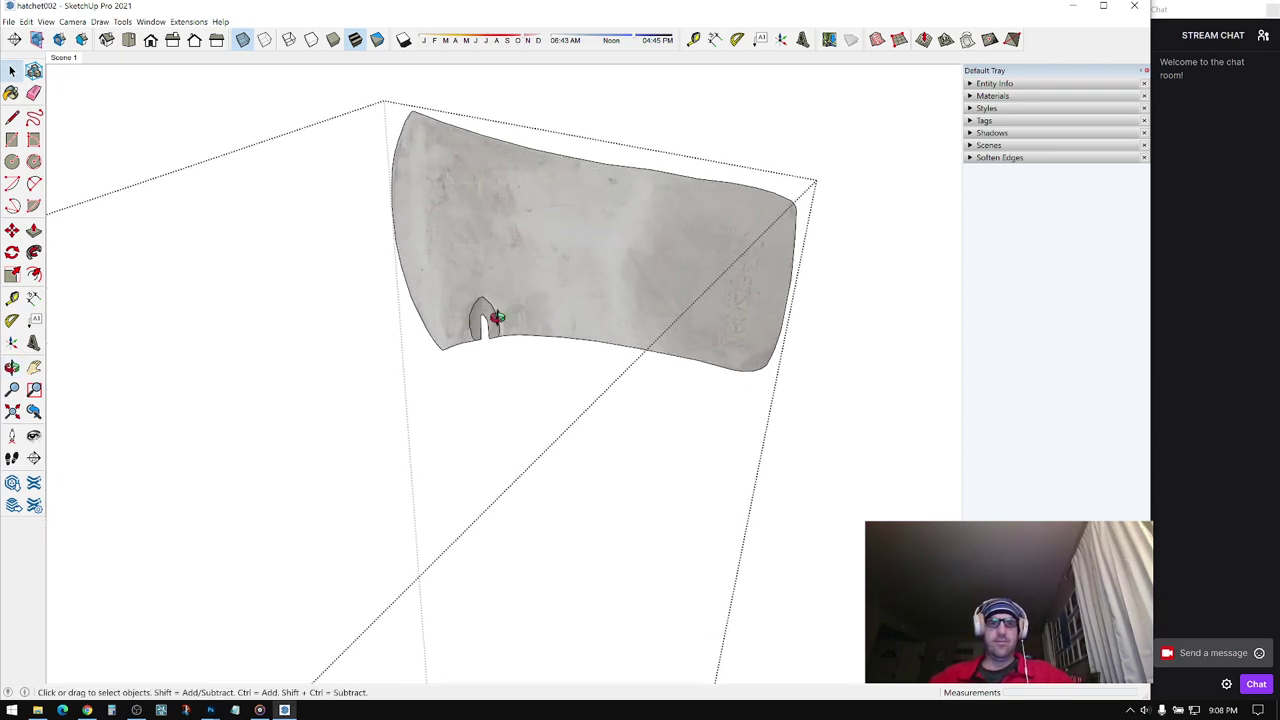
{"action": "scroll", "coordinate": [497, 317], "scroll_direction": "up", "scroll_amount": 2}
{"action": "scroll", "coordinate": [698, 234], "scroll_direction": "down", "scroll_amount": 5}
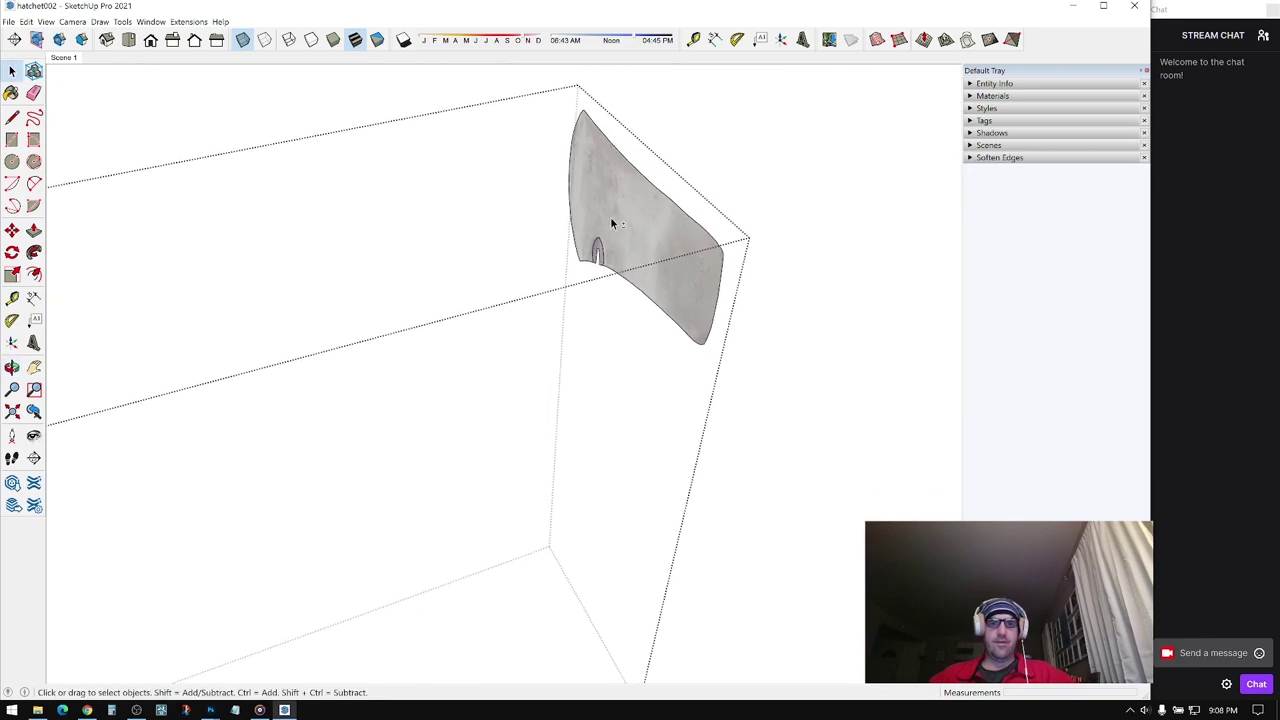
{"action": "key", "text": "m"}
{"action": "left_click", "coordinate": [629, 271]}
{"action": "scroll", "coordinate": [583, 284], "scroll_direction": "down", "scroll_amount": 8}
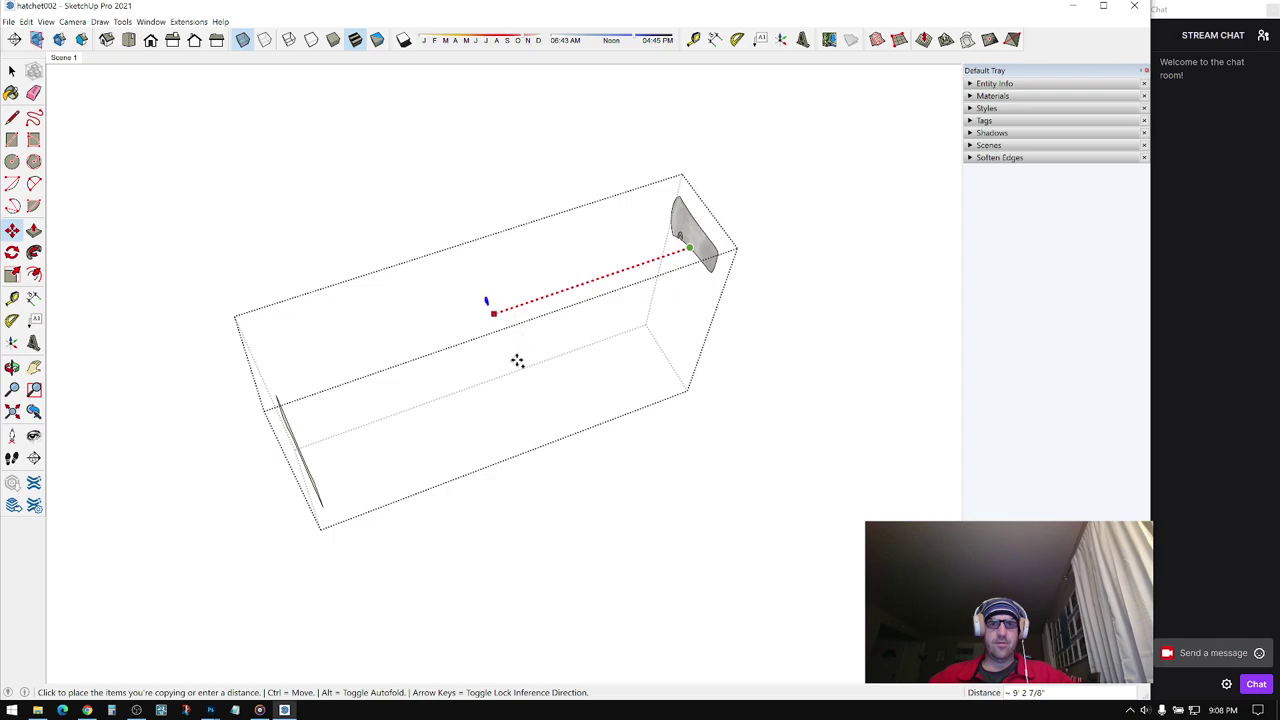
{"action": "key", "text": "Escape"}
{"action": "key", "text": "space"}
- Erase the inner slot edges of the original notch piece so only its outer outline remains cut into the head
{"action": "scroll", "coordinate": [500, 229], "scroll_direction": "up", "scroll_amount": 10}
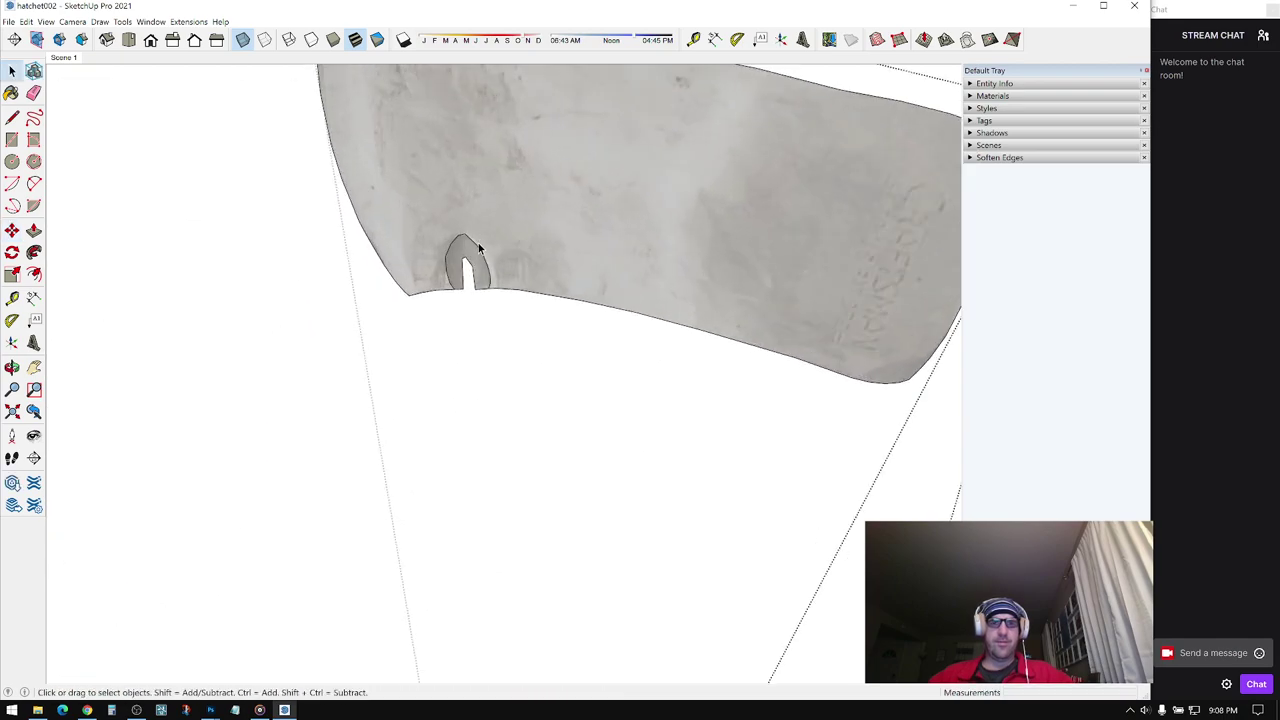
{"action": "scroll", "coordinate": [479, 255], "scroll_direction": "up", "scroll_amount": 3}
{"action": "key", "text": "e"}
{"action": "left_click", "coordinate": [478, 297]}
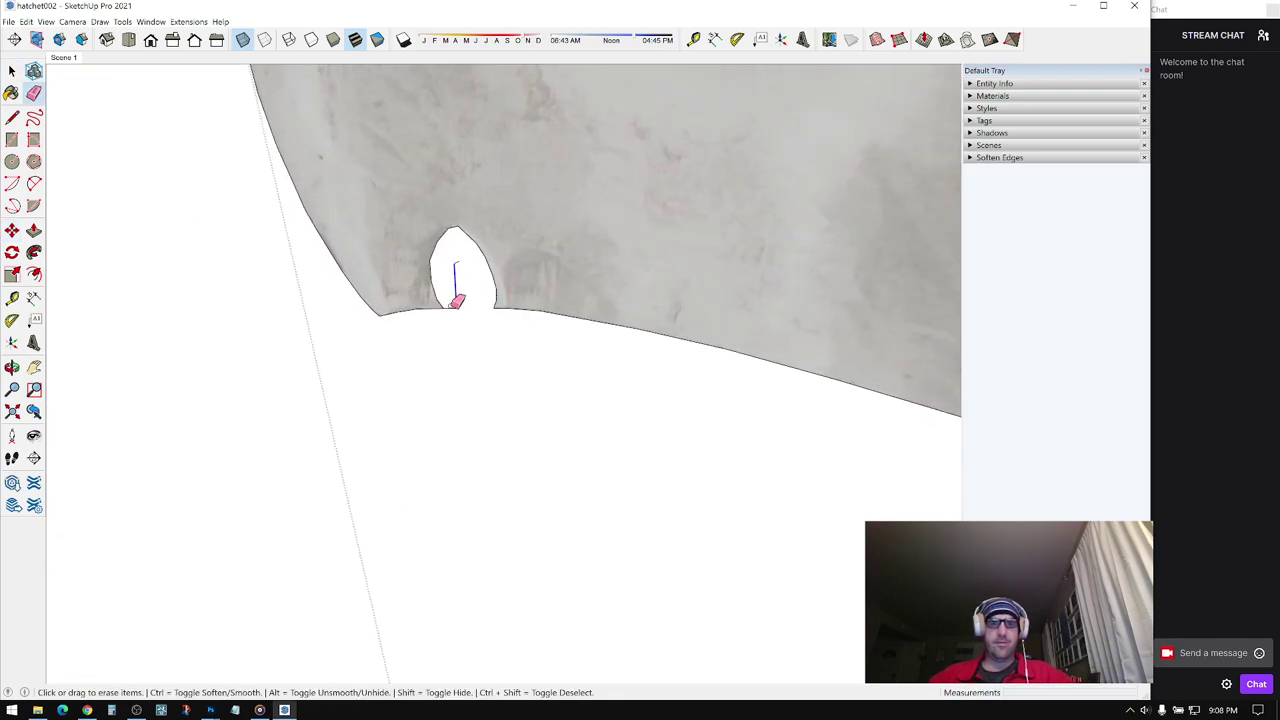
- Copy the notched head face with the Move tool along the red axis to a spot well in front of the original
{"action": "scroll", "coordinate": [458, 258], "scroll_direction": "down", "scroll_amount": 4}
{"action": "mouse_move", "coordinate": [458, 258]}
{"action": "middle_mouse_down"}
{"action": "mouse_move", "coordinate": [680, 223]}
{"action": "mouse_move", "coordinate": [571, 200]}
{"action": "mouse_move", "coordinate": [395, 220]}
{"action": "mouse_move", "coordinate": [691, 251]}
{"action": "mouse_move", "coordinate": [643, 260]}
{"action": "mouse_move", "coordinate": [666, 229]}
{"action": "mouse_move", "coordinate": [620, 229]}
{"action": "mouse_move", "coordinate": [565, 273]}
{"action": "mouse_move", "coordinate": [609, 289]}
{"action": "mouse_move", "coordinate": [566, 309]}
{"action": "mouse_move", "coordinate": [677, 266]}
{"action": "mouse_move", "coordinate": [746, 271]}
{"action": "mouse_move", "coordinate": [780, 303]}
{"action": "mouse_move", "coordinate": [803, 281]}
{"action": "mouse_move", "coordinate": [800, 260]}
{"action": "middle_mouse_up"}
{"action": "key", "text": "space"}
{"action": "key", "text": "space"}
{"action": "scroll", "coordinate": [510, 300], "scroll_direction": "up", "scroll_amount": 5}
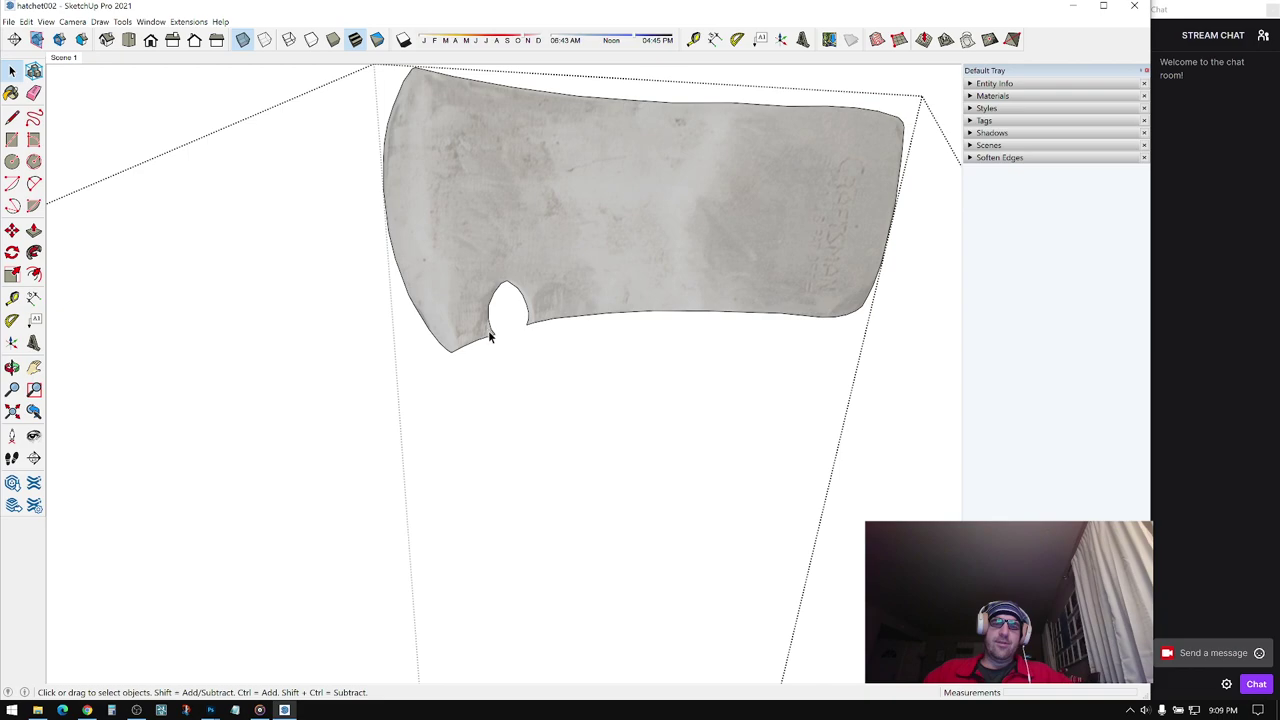
{"action": "scroll", "coordinate": [506, 289], "scroll_direction": "down", "scroll_amount": 3}
{"action": "middle_click_drag", "start_coordinate": [500, 294], "coordinate": [656, 259]}
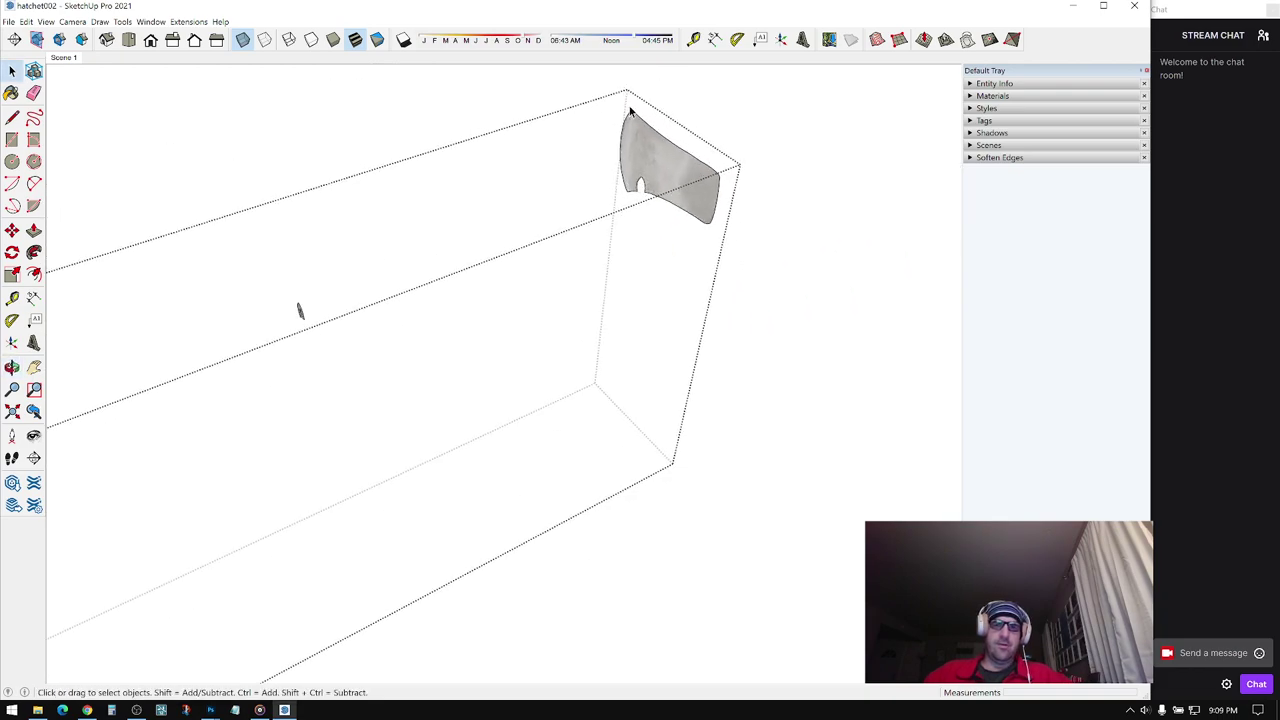
{"action": "middle_click_drag", "start_coordinate": [710, 166], "coordinate": [560, 226]}
{"action": "scroll", "coordinate": [576, 224], "scroll_direction": "down", "scroll_amount": 1}
{"action": "scroll", "coordinate": [557, 226], "scroll_direction": "up", "scroll_amount": 1}
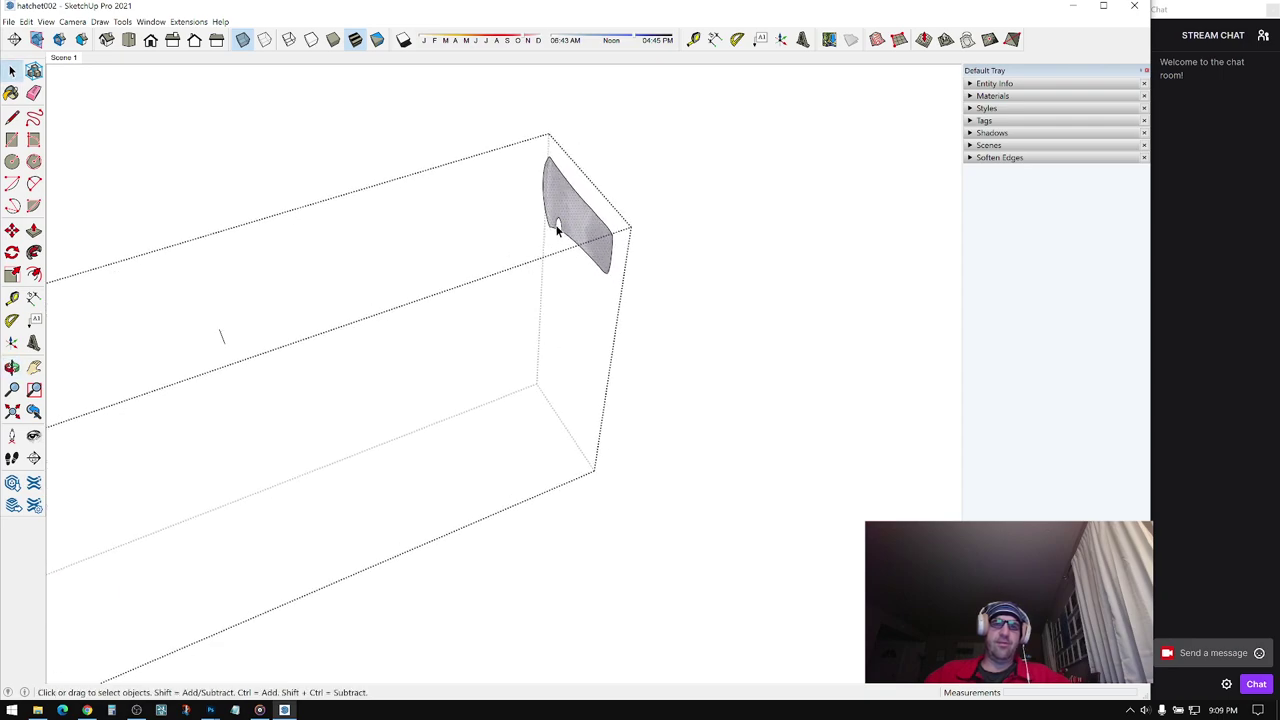
{"action": "left_click", "coordinate": [12, 205]}
{"action": "left_click", "coordinate": [12, 230]}
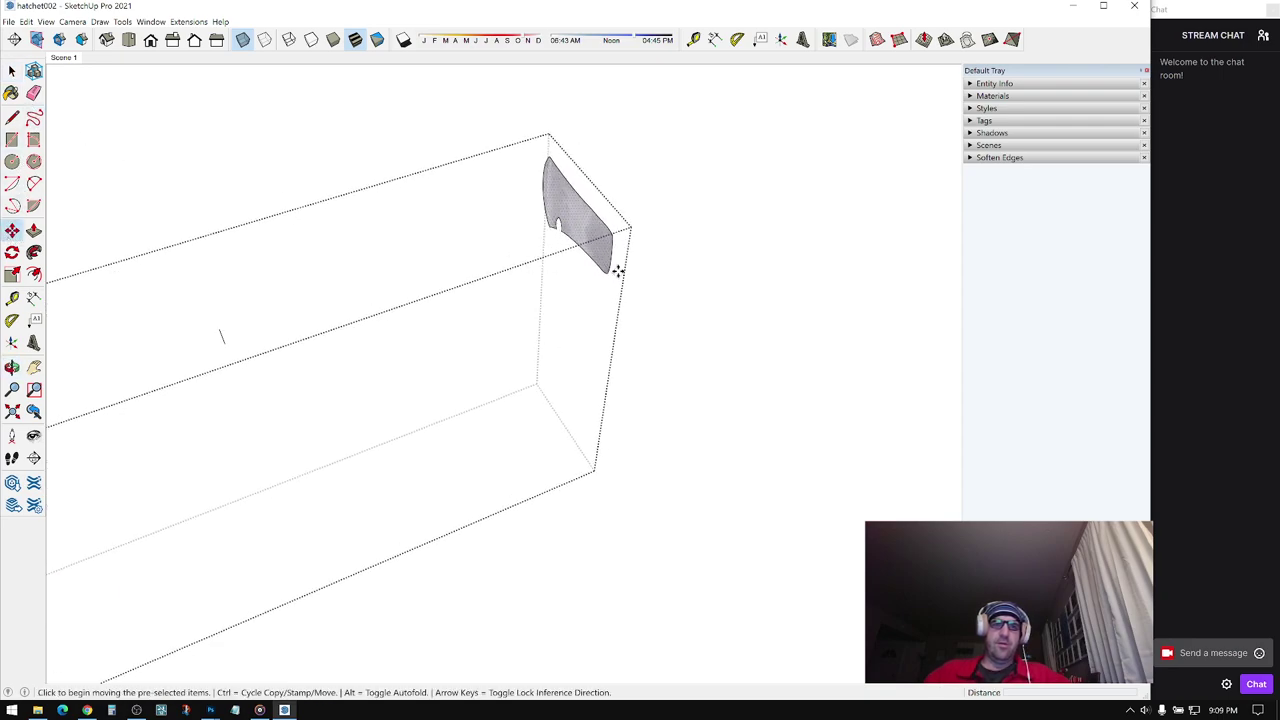
{"action": "key", "text": "ctrl"}
{"action": "left_click", "coordinate": [610, 272]}
{"action": "middle_click_drag", "start_coordinate": [463, 380], "coordinate": [557, 326]}
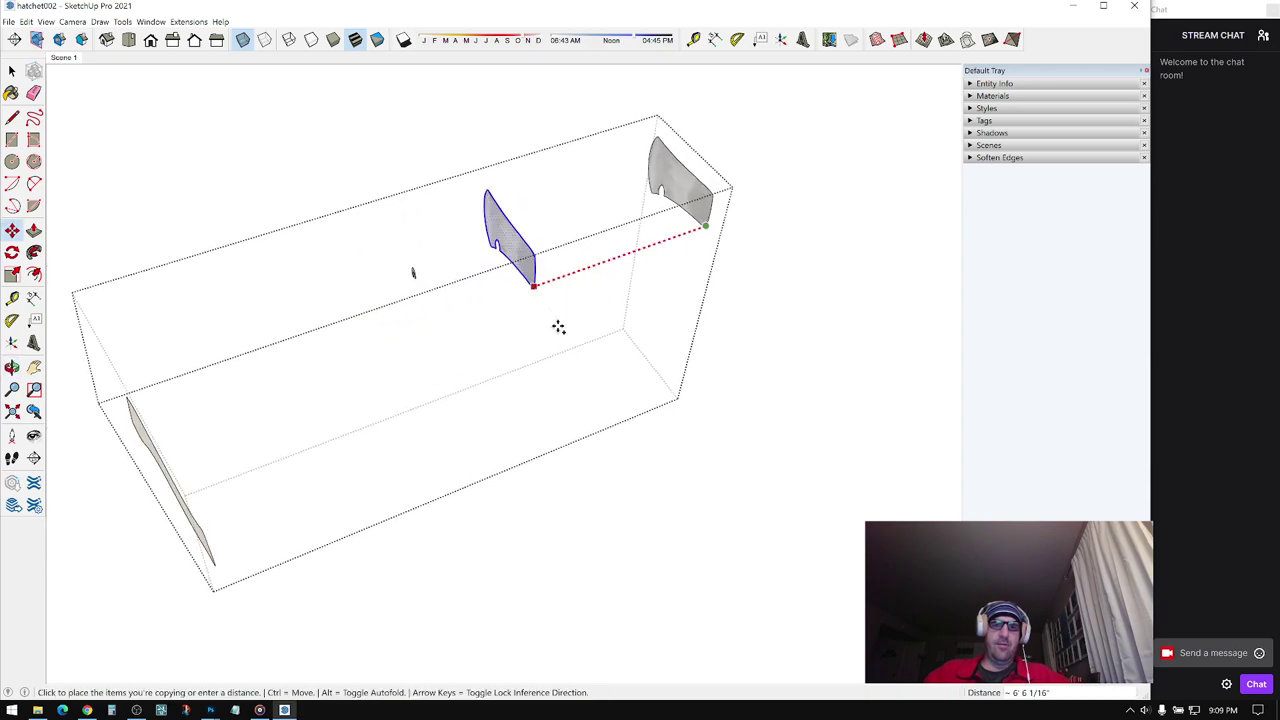
{"action": "left_click", "coordinate": [297, 438]}
{"action": "key", "text": "space"}
- Close the notch opening on the original head with a line between its two lower corners
{"action": "left_click", "coordinate": [540, 270]}
{"action": "middle_click_drag", "start_coordinate": [560, 240], "coordinate": [822, 178]}
{"action": "scroll", "coordinate": [822, 178], "scroll_direction": "up", "scroll_amount": 3}
{"action": "scroll", "coordinate": [546, 177], "scroll_direction": "up", "scroll_amount": 5}
{"action": "key", "text": "l"}
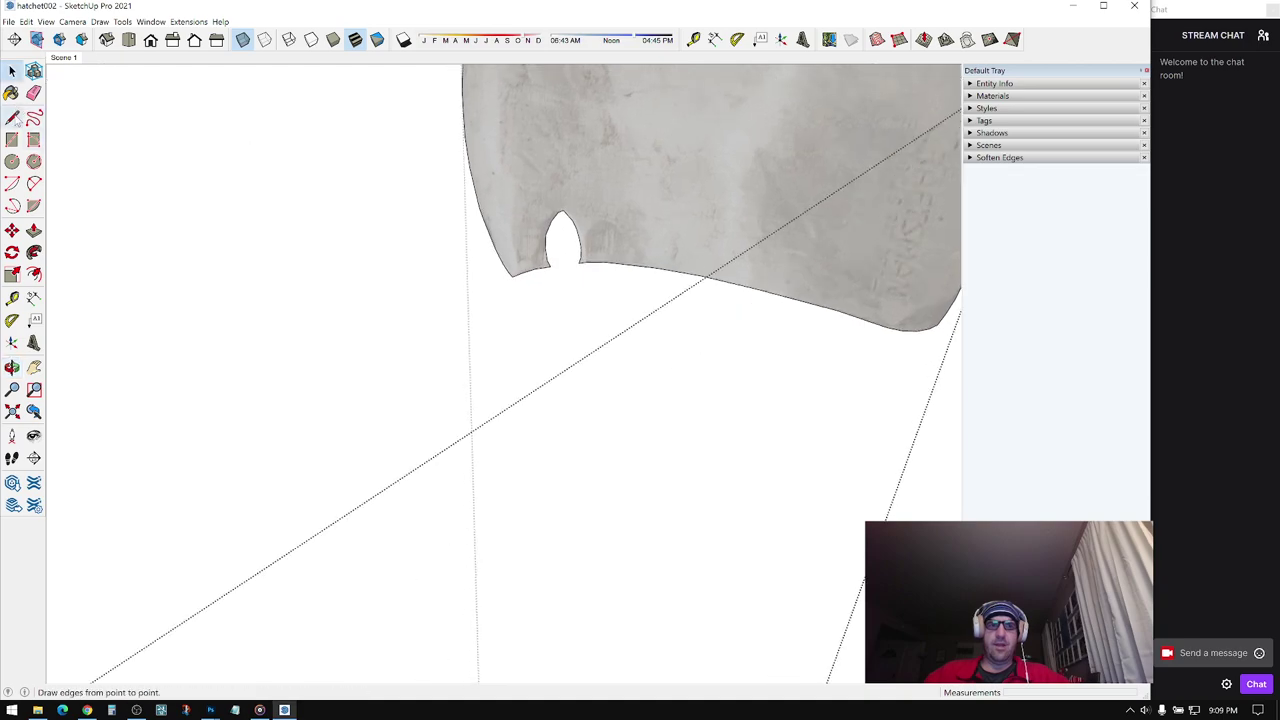
{"action": "scroll", "coordinate": [646, 194], "scroll_direction": "up", "scroll_amount": 4}
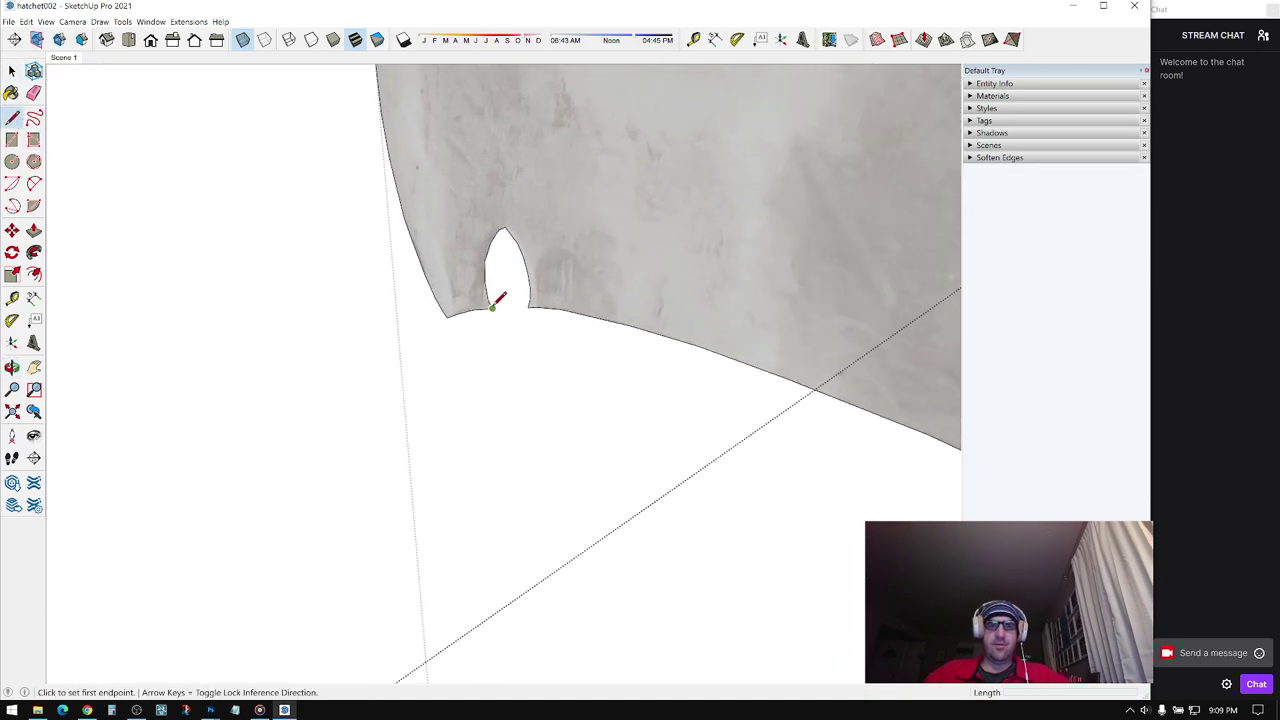
{"action": "left_click", "coordinate": [492, 307]}
{"action": "left_click", "coordinate": [529, 304]}
{"action": "scroll", "coordinate": [636, 236], "scroll_direction": "down", "scroll_amount": 2}
{"action": "middle_click_drag", "start_coordinate": [600, 220], "coordinate": [466, 246]}
{"action": "scroll", "coordinate": [450, 244], "scroll_direction": "up", "scroll_amount": 3}
- Erase the notch's curved outline edges so the original head becomes one uninterrupted face
{"action": "left_click", "coordinate": [34, 95]}
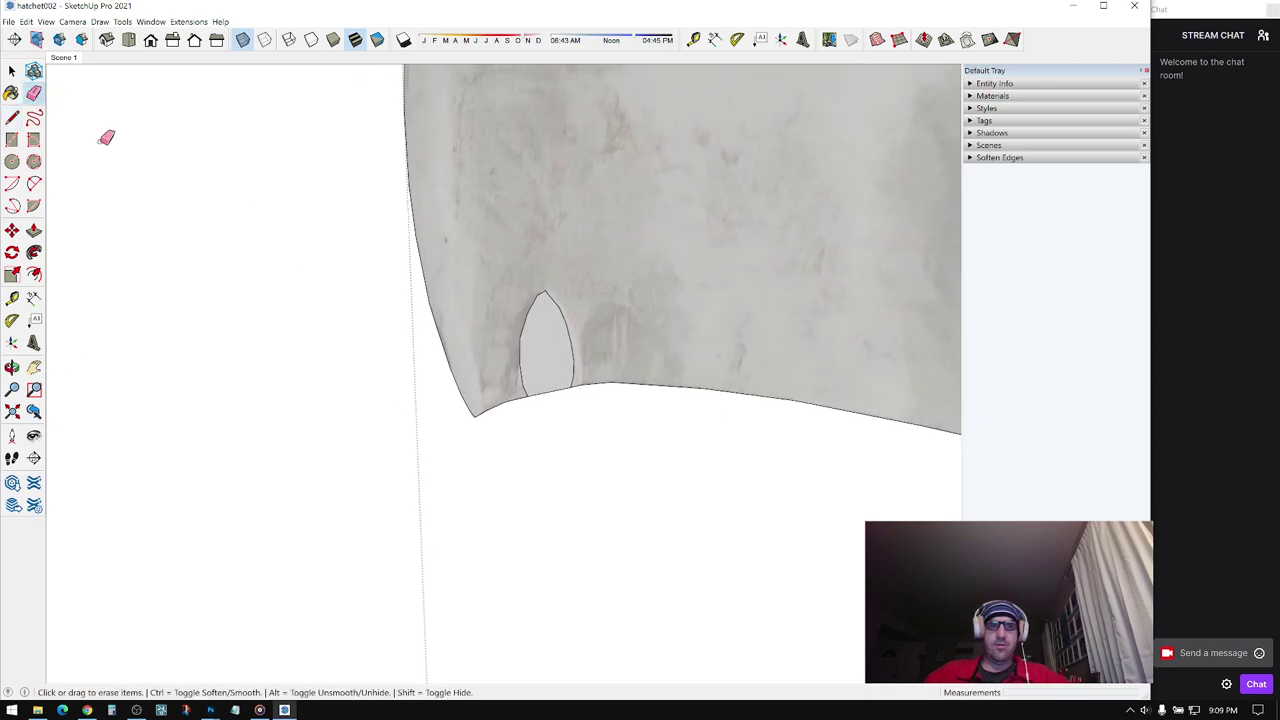
{"action": "left_click", "coordinate": [524, 382]}
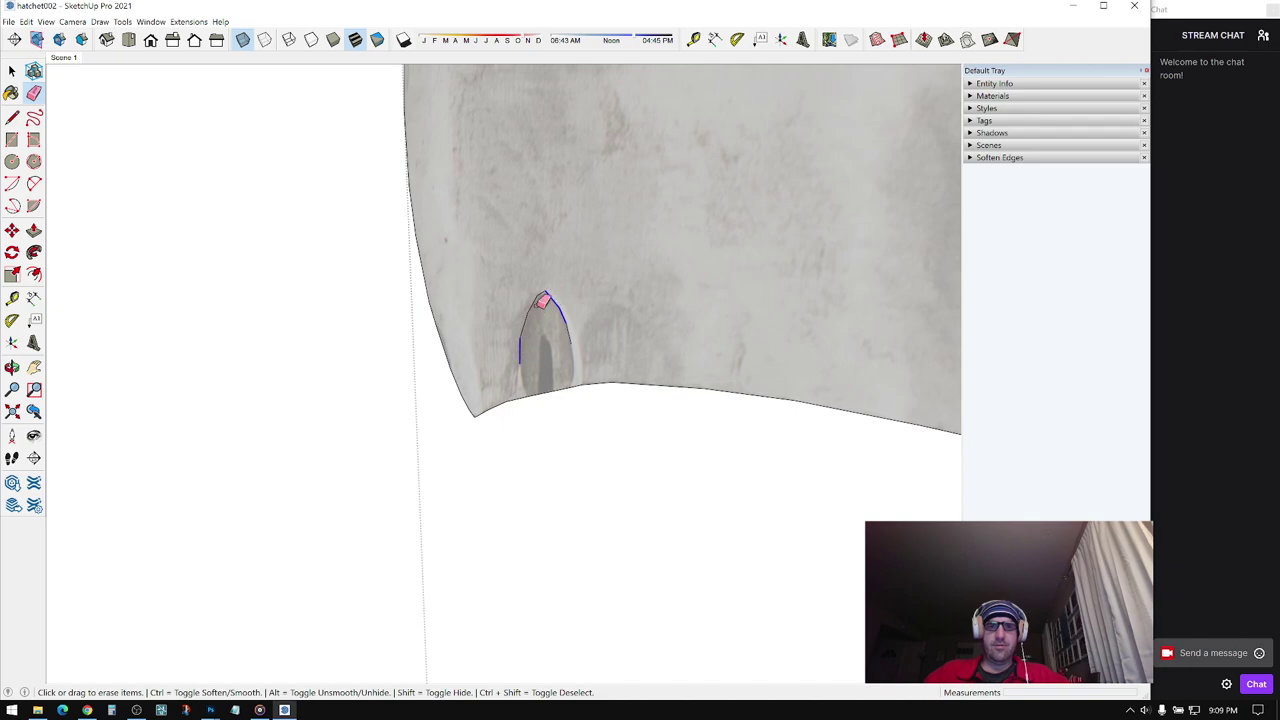
{"action": "scroll", "coordinate": [631, 223], "scroll_direction": "down", "scroll_amount": 10}
{"action": "key", "text": "space"}
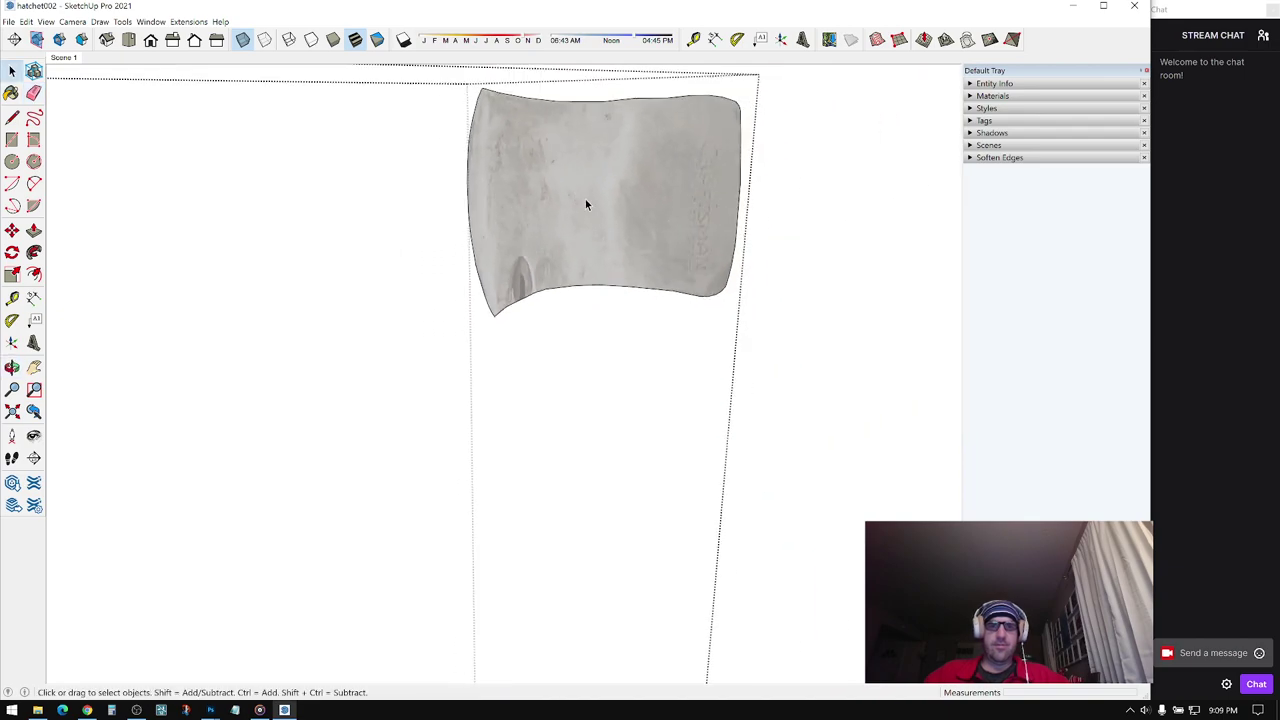
- Turn off X-ray display and paint the copied horseshoe-shaped notch piece with the Default material
{"action": "scroll", "coordinate": [466, 295], "scroll_direction": "up", "scroll_amount": 10}
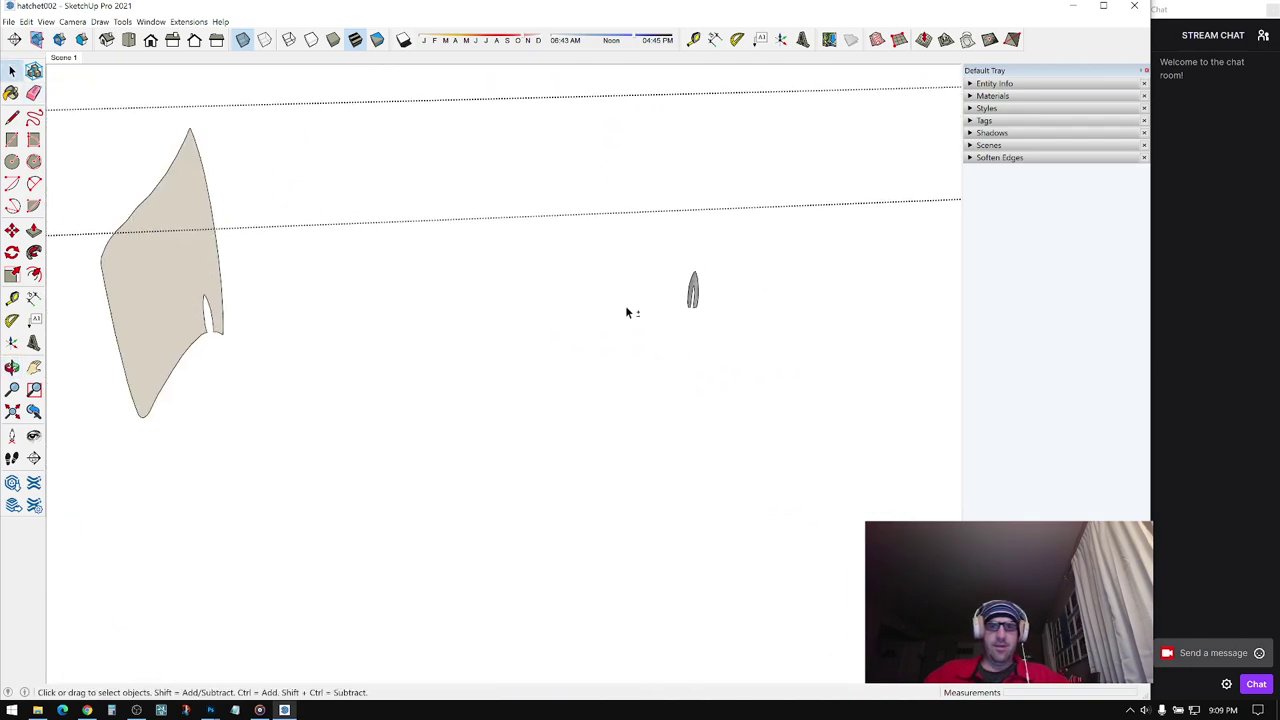
{"action": "scroll", "coordinate": [672, 265], "scroll_direction": "up", "scroll_amount": 5}
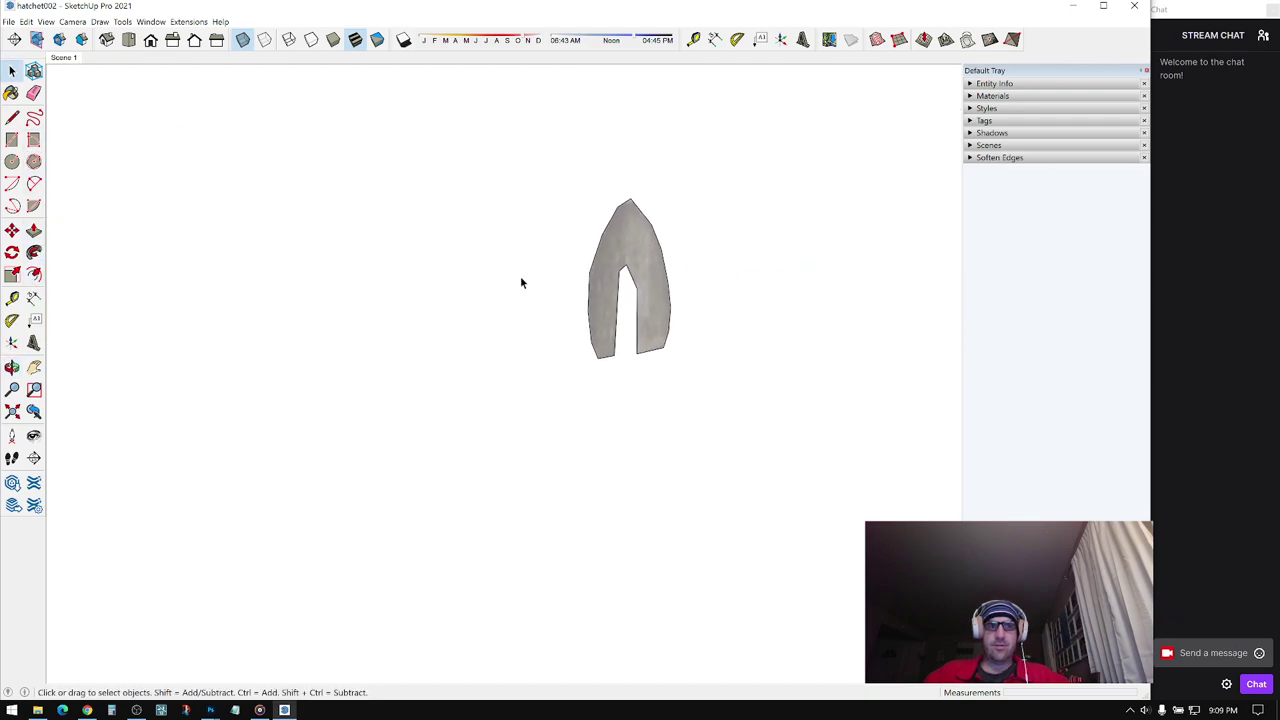
{"action": "left_click", "coordinate": [242, 39]}
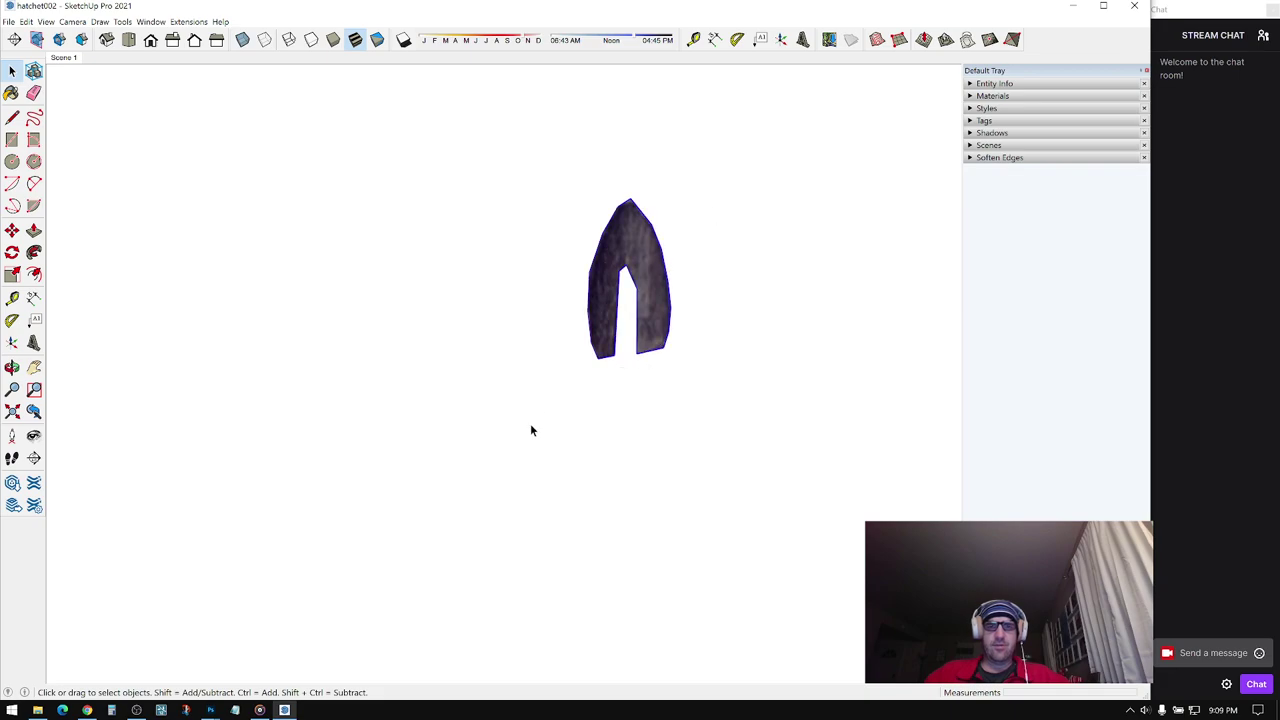
{"action": "left_click", "coordinate": [975, 97]}
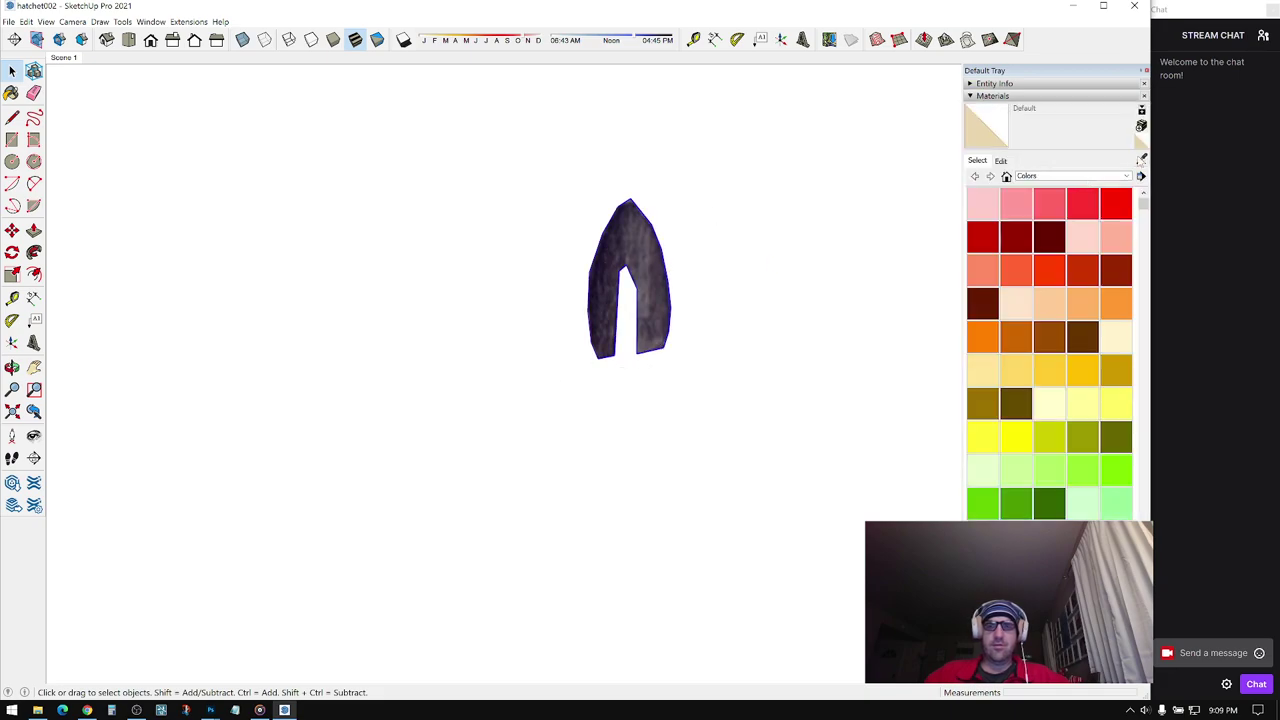
{"action": "left_click", "coordinate": [1140, 143]}
{"action": "left_click", "coordinate": [652, 256]}
{"action": "mouse_move", "coordinate": [654, 254]}
{"action": "middle_mouse_down"}
{"action": "mouse_move", "coordinate": [583, 298]}
{"action": "mouse_move", "coordinate": [688, 346]}
{"action": "middle_mouse_up"}
{"action": "middle_click_drag", "start_coordinate": [611, 328], "coordinate": [357, 186]}
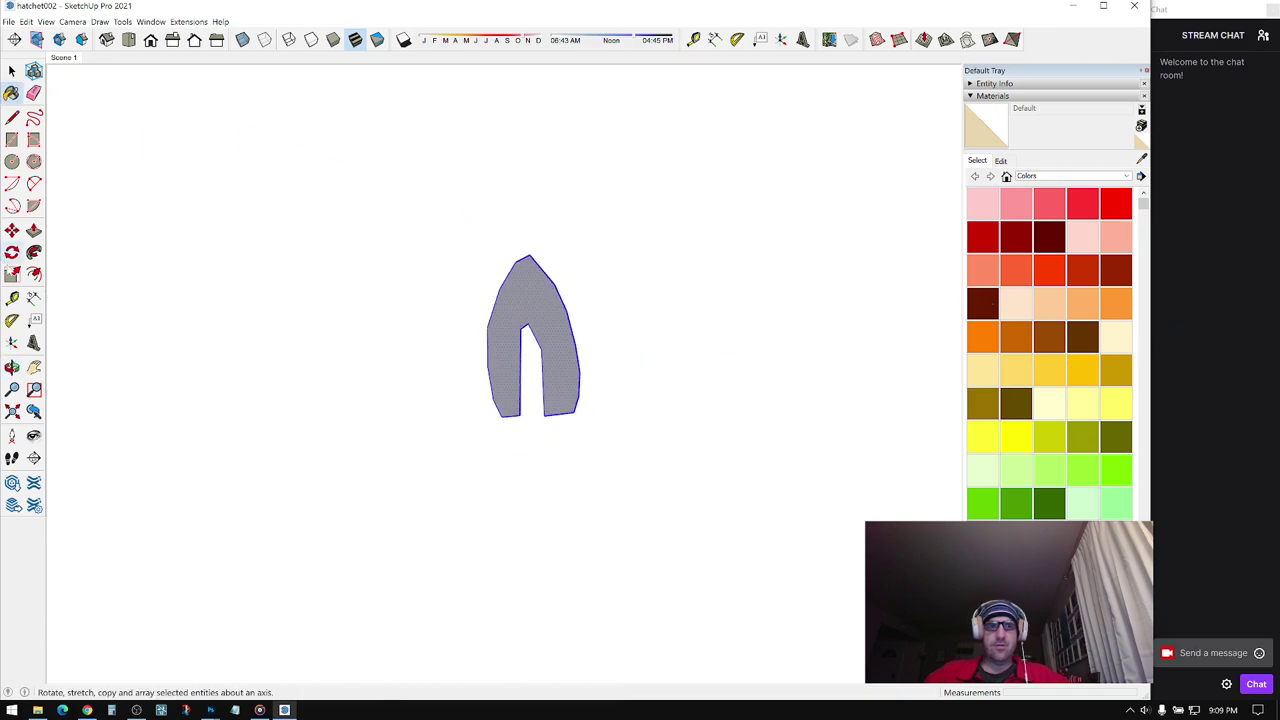
- Push/Pull the horseshoe-shaped notch face outward into a thin solid
{"action": "left_click", "coordinate": [523, 303]}
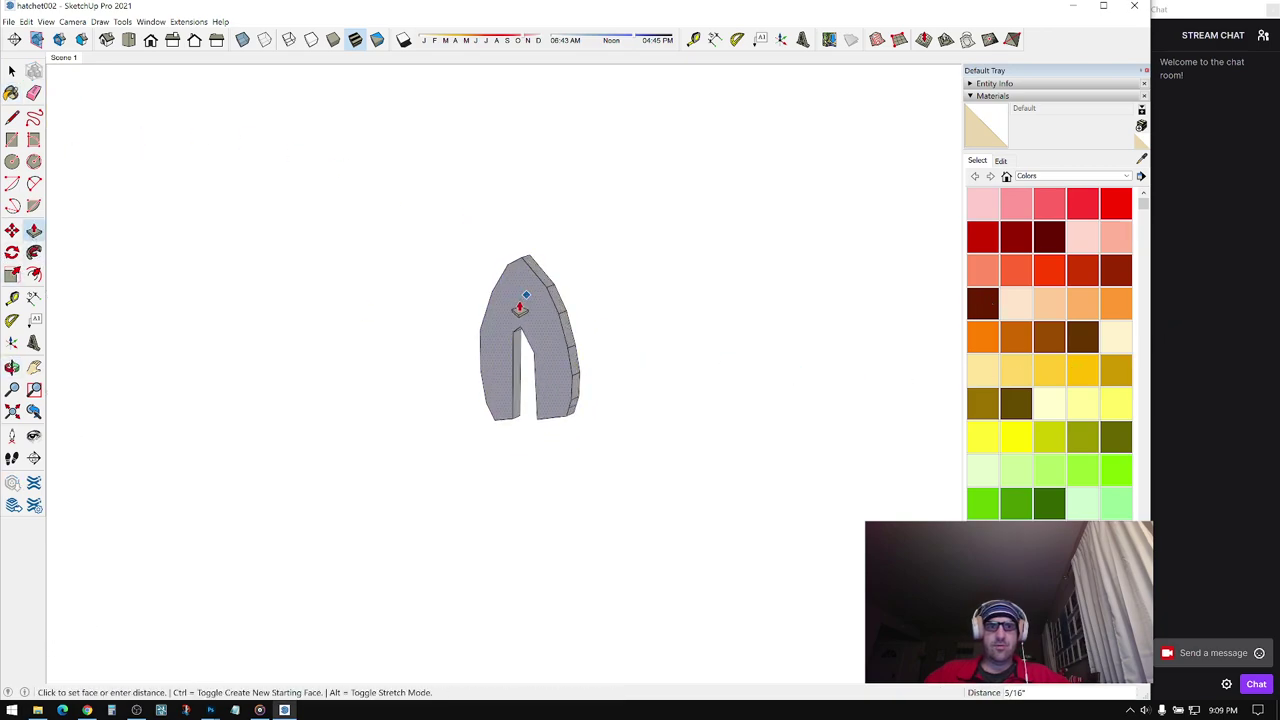
{"action": "mouse_move", "coordinate": [508, 297]}
{"action": "middle_mouse_down"}
{"action": "mouse_move", "coordinate": [443, 277]}
{"action": "mouse_move", "coordinate": [514, 151]}
{"action": "mouse_move", "coordinate": [648, 301]}
{"action": "mouse_move", "coordinate": [523, 314]}
{"action": "mouse_move", "coordinate": [508, 331]}
{"action": "mouse_move", "coordinate": [717, 331]}
{"action": "mouse_move", "coordinate": [680, 351]}
{"action": "middle_mouse_up"}
{"action": "scroll", "coordinate": [523, 314], "scroll_direction": "up", "scroll_amount": 2}
- Adjust the notch piece's thickness with Push/Pull, moving its front face inward about 1/2" and back out 1/8"
{"action": "key", "text": "p"}
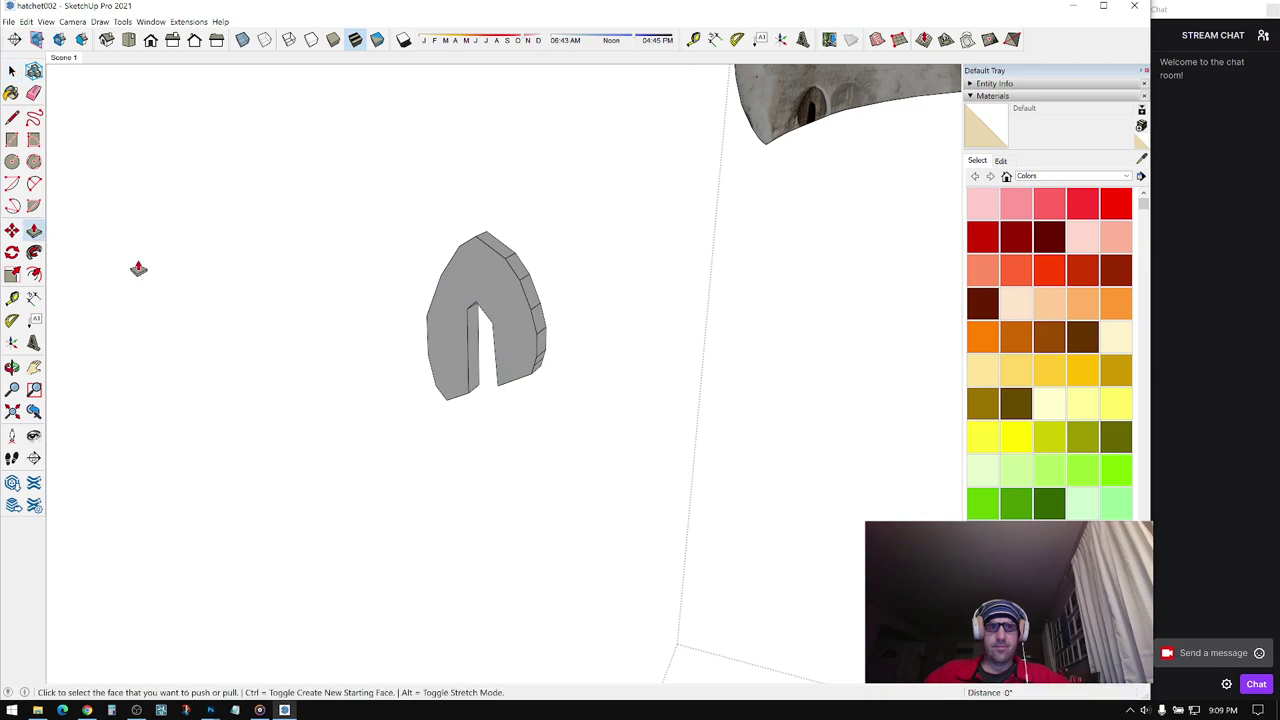
{"action": "left_click", "coordinate": [478, 298]}
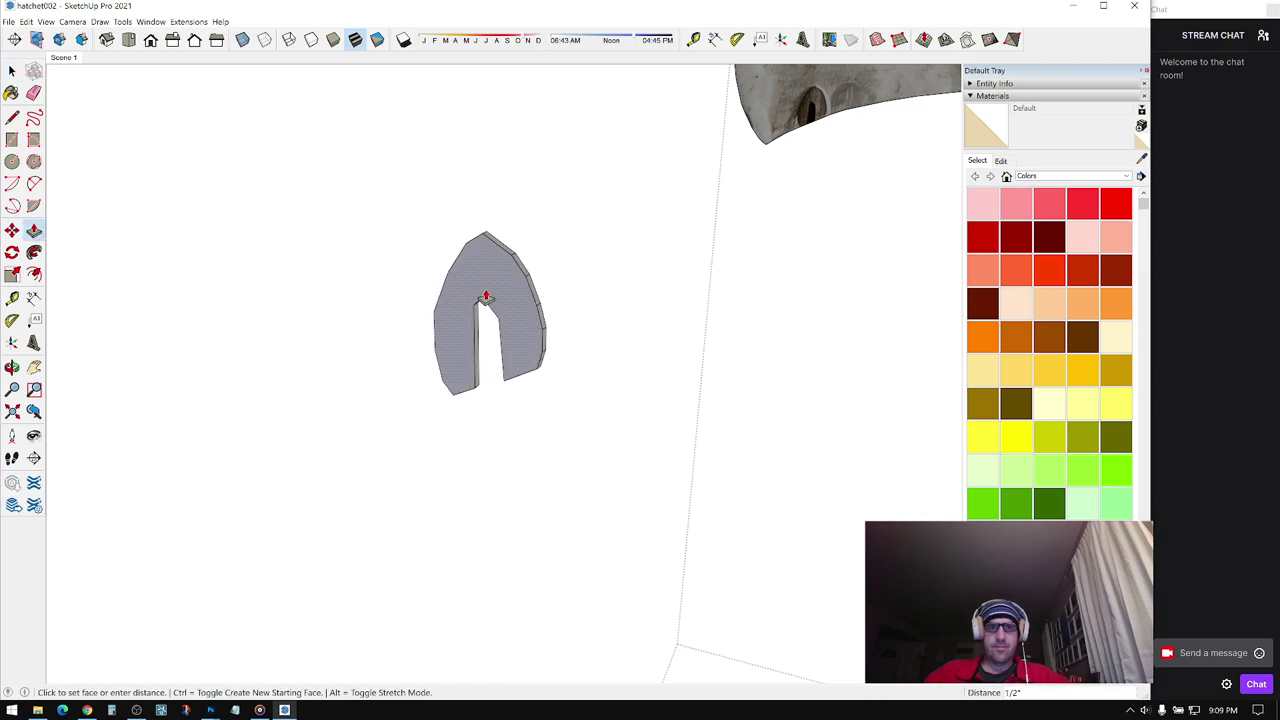
{"action": "left_click", "coordinate": [486, 298]}
{"action": "middle_click_drag", "start_coordinate": [486, 298], "coordinate": [330, 312]}
{"action": "key", "text": "space"}
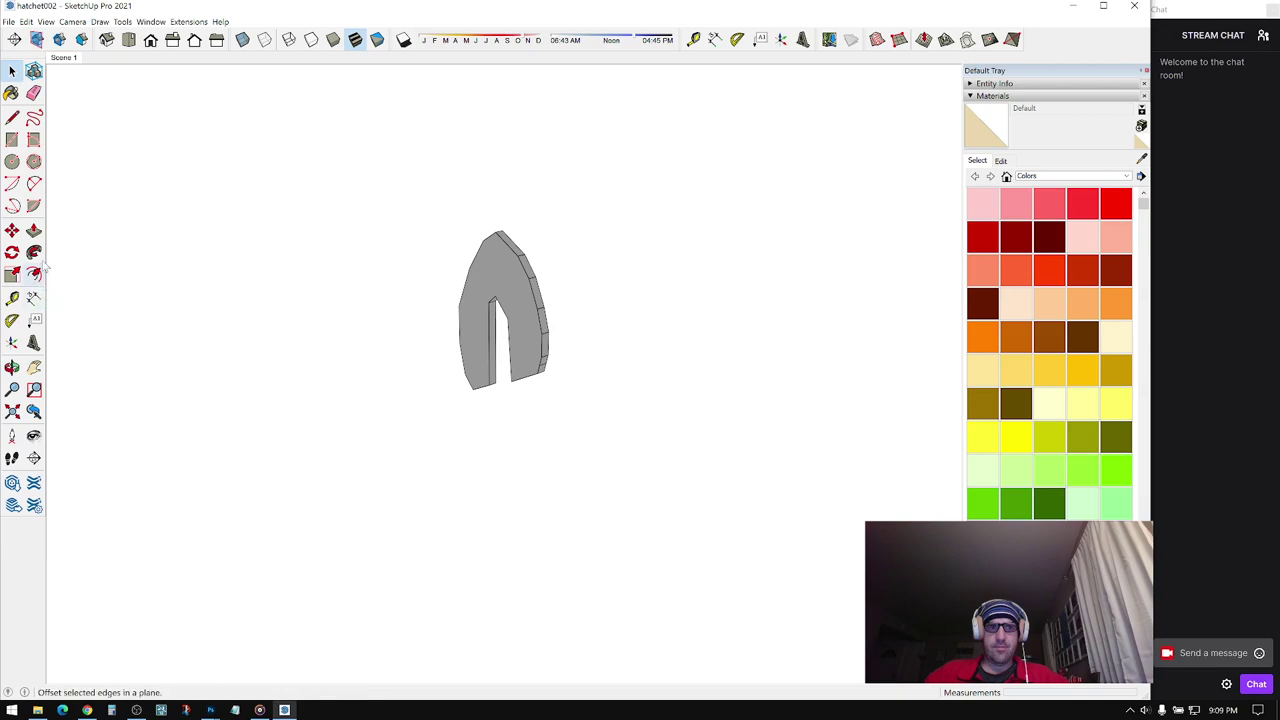
{"action": "key", "text": "p"}
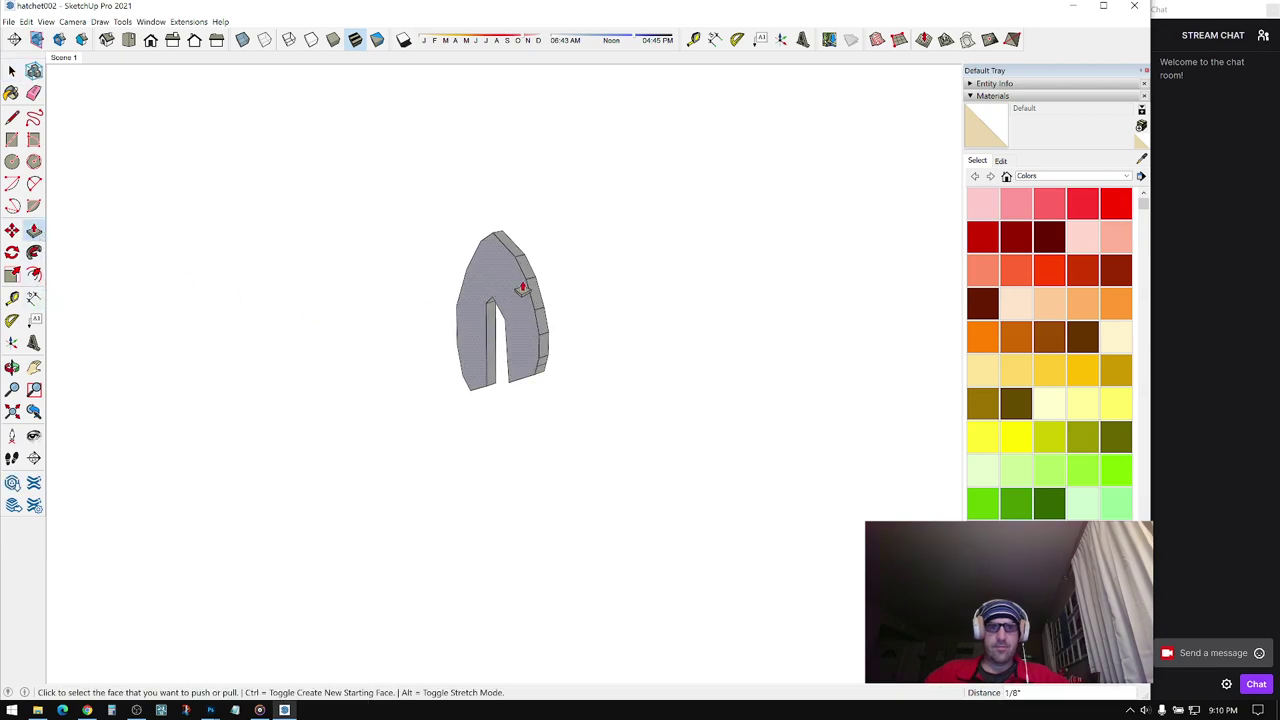
{"action": "key", "text": "space"}
- Soften the edges between the facets around the horseshoe-shaped notch piece's curved outer side
{"action": "mouse_move", "coordinate": [522, 288]}
{"action": "middle_mouse_down"}
{"action": "mouse_move", "coordinate": [397, 254]}
{"action": "mouse_move", "coordinate": [494, 297]}
{"action": "mouse_move", "coordinate": [500, 185]}
{"action": "middle_mouse_up"}
{"action": "scroll", "coordinate": [494, 297], "scroll_direction": "up", "scroll_amount": 3}
{"action": "scroll", "coordinate": [502, 185], "scroll_direction": "up", "scroll_amount": 2}
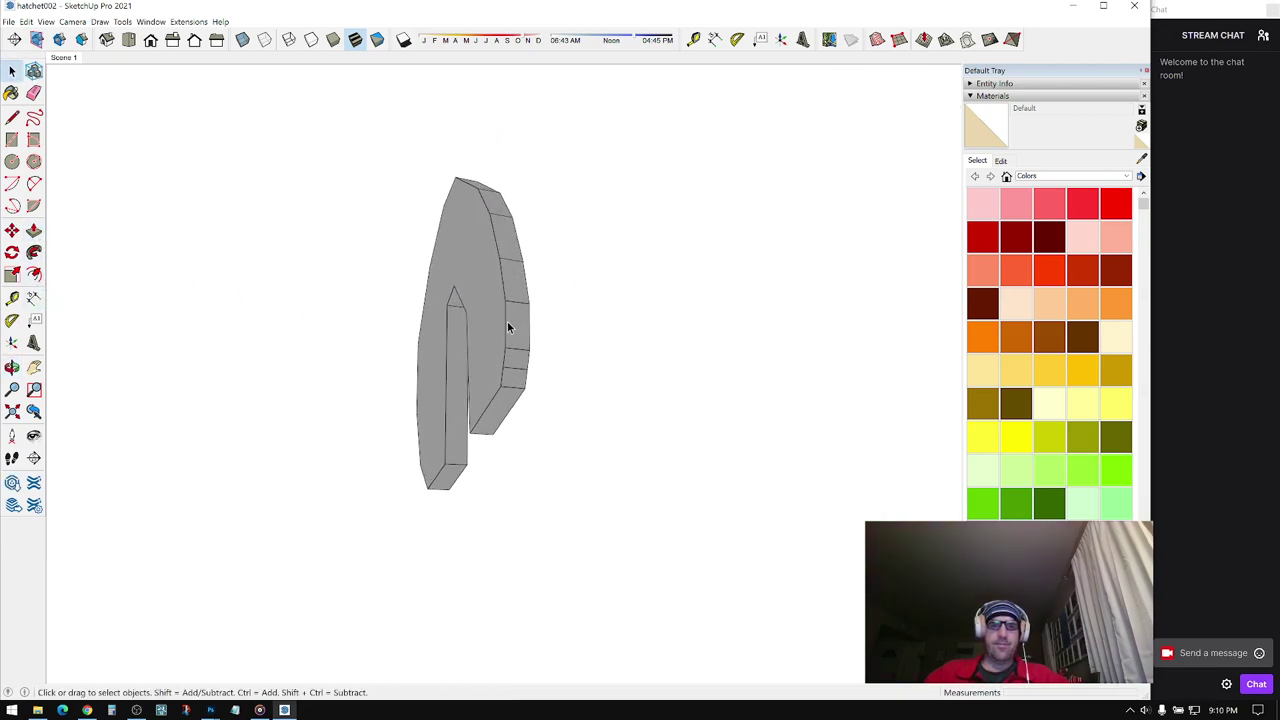
{"action": "middle_click_drag", "start_coordinate": [508, 327], "coordinate": [502, 393]}
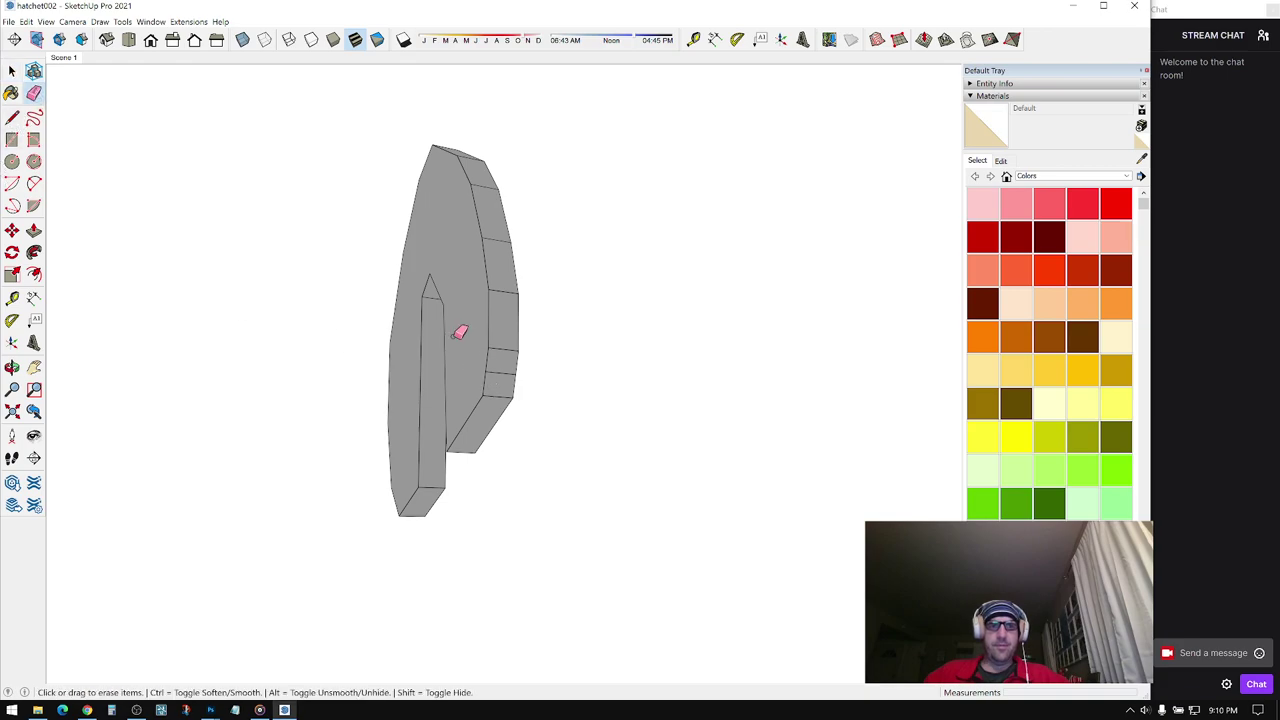
{"action": "mouse_move", "coordinate": [507, 365]}
{"action": "middle_mouse_down"}
{"action": "mouse_move", "coordinate": [640, 263]}
{"action": "mouse_move", "coordinate": [451, 237]}
{"action": "mouse_move", "coordinate": [809, 177]}
{"action": "mouse_move", "coordinate": [260, 277]}
{"action": "mouse_move", "coordinate": [477, 309]}
{"action": "mouse_move", "coordinate": [514, 348]}
{"action": "mouse_move", "coordinate": [514, 388]}
{"action": "mouse_move", "coordinate": [576, 360]}
{"action": "middle_mouse_up"}
{"action": "key", "text": "e"}
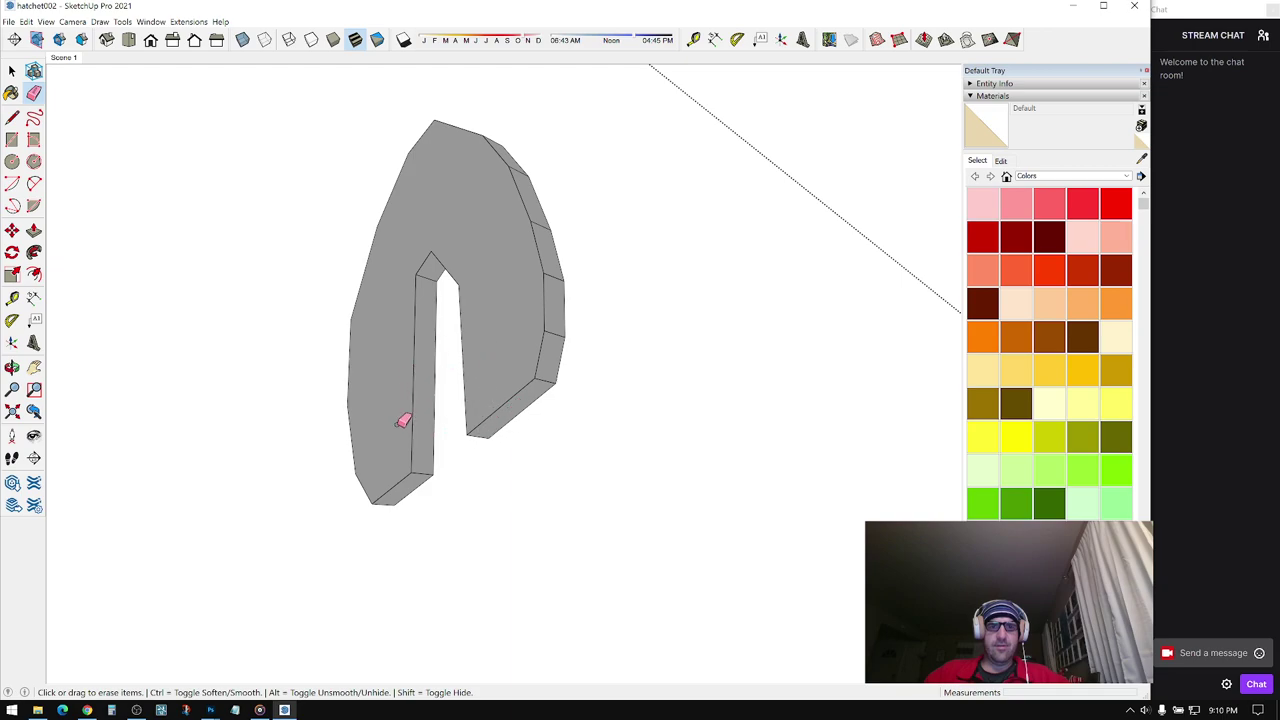
{"action": "mouse_move", "coordinate": [558, 337]}
{"action": "middle_mouse_down"}
{"action": "mouse_move", "coordinate": [480, 346]}
{"action": "mouse_move", "coordinate": [528, 273]}
{"action": "middle_mouse_up"}
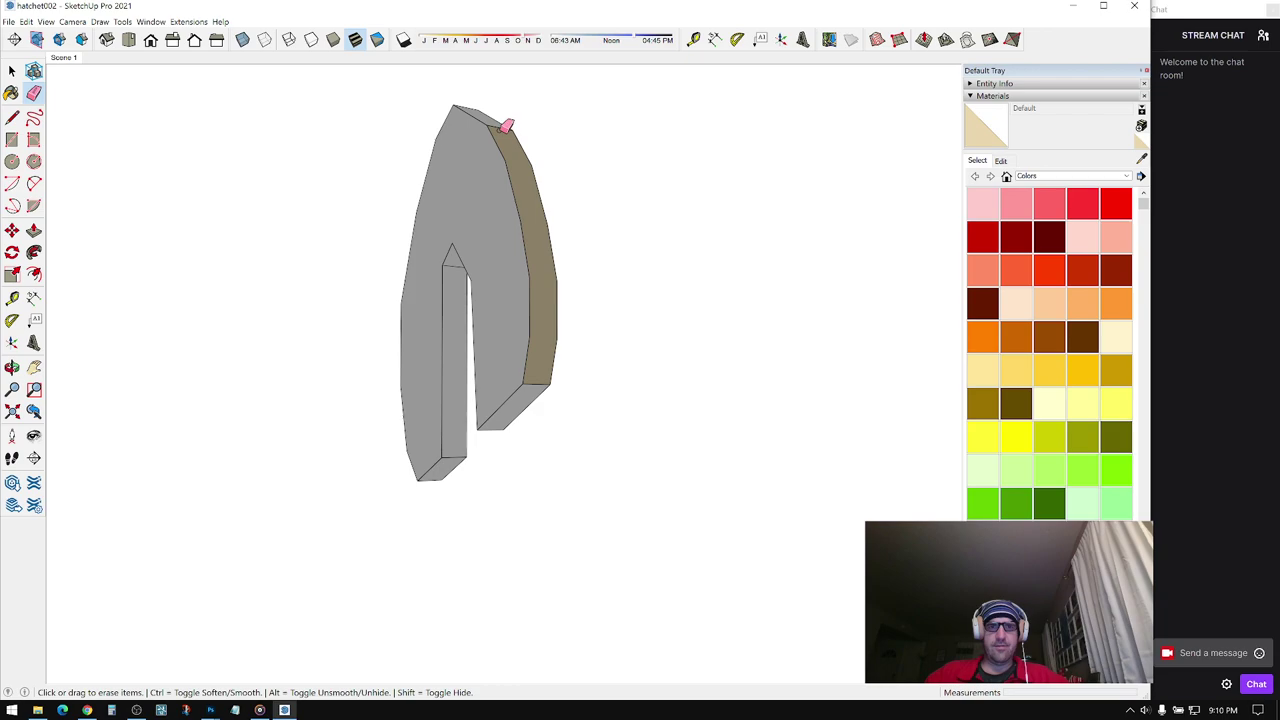
{"action": "mouse_move", "coordinate": [503, 120]}
{"action": "middle_mouse_down"}
{"action": "mouse_move", "coordinate": [449, 143]}
{"action": "mouse_move", "coordinate": [569, 303]}
{"action": "mouse_move", "coordinate": [557, 383]}
{"action": "mouse_move", "coordinate": [543, 317]}
{"action": "mouse_move", "coordinate": [657, 358]}
{"action": "middle_mouse_up"}
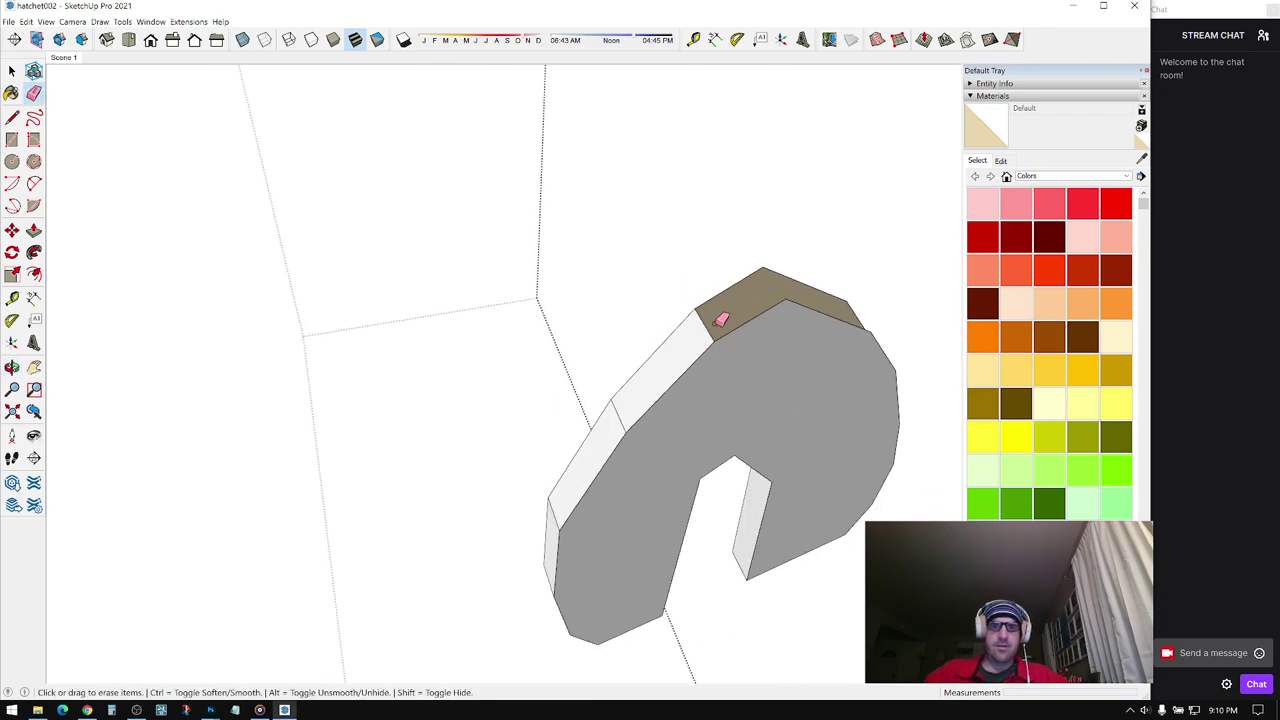
{"action": "left_click_drag", "start_coordinate": [720, 319], "coordinate": [643, 412]}
{"action": "mouse_move", "coordinate": [603, 497]}
{"action": "middle_mouse_down"}
{"action": "mouse_move", "coordinate": [626, 306]}
{"action": "mouse_move", "coordinate": [538, 334]}
{"action": "mouse_move", "coordinate": [611, 357]}
{"action": "mouse_move", "coordinate": [674, 174]}
{"action": "mouse_move", "coordinate": [560, 329]}
{"action": "mouse_move", "coordinate": [574, 334]}
{"action": "mouse_move", "coordinate": [574, 463]}
{"action": "mouse_move", "coordinate": [563, 400]}
{"action": "mouse_move", "coordinate": [538, 364]}
{"action": "mouse_move", "coordinate": [574, 331]}
{"action": "mouse_move", "coordinate": [314, 371]}
{"action": "mouse_move", "coordinate": [491, 354]}
{"action": "mouse_move", "coordinate": [500, 386]}
{"action": "middle_mouse_up"}
- Sample the woodHatchet material from the original hatchet head and paint the whole notch piece with it
{"action": "scroll", "coordinate": [524, 341], "scroll_direction": "up", "scroll_amount": 3}
{"action": "scroll", "coordinate": [500, 386], "scroll_direction": "down", "scroll_amount": 4}
{"action": "key", "text": "space"}
{"action": "left_click_drag", "start_coordinate": [572, 278], "coordinate": [409, 537]}
{"action": "scroll", "coordinate": [497, 410], "scroll_direction": "down", "scroll_amount": 6}
{"action": "mouse_move", "coordinate": [500, 405]}
{"action": "middle_mouse_down"}
{"action": "mouse_move", "coordinate": [485, 374]}
{"action": "mouse_move", "coordinate": [474, 397]}
{"action": "mouse_move", "coordinate": [521, 420]}
{"action": "middle_mouse_up"}
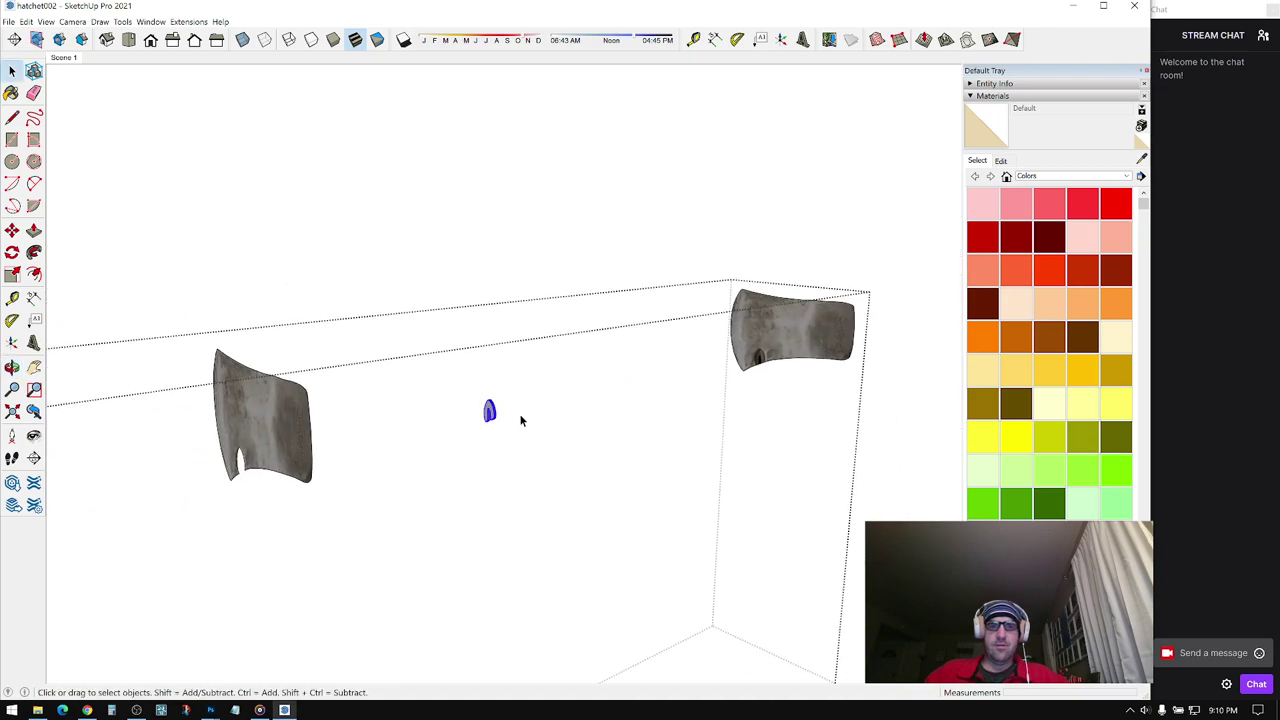
{"action": "left_click", "coordinate": [822, 332], "text": "alt"}
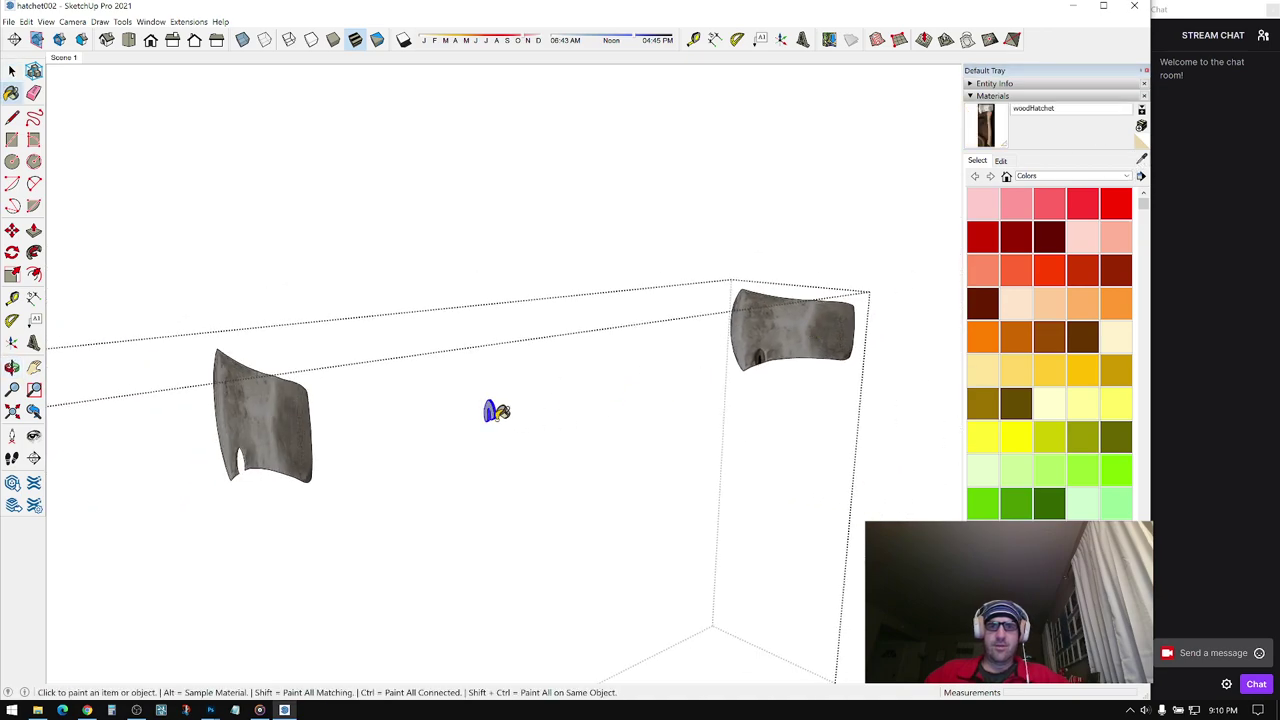
{"action": "scroll", "coordinate": [489, 405], "scroll_direction": "up", "scroll_amount": 5}
{"action": "key", "text": "space"}
{"action": "left_click", "coordinate": [480, 414]}
{"action": "scroll", "coordinate": [480, 408], "scroll_direction": "up", "scroll_amount": 4}
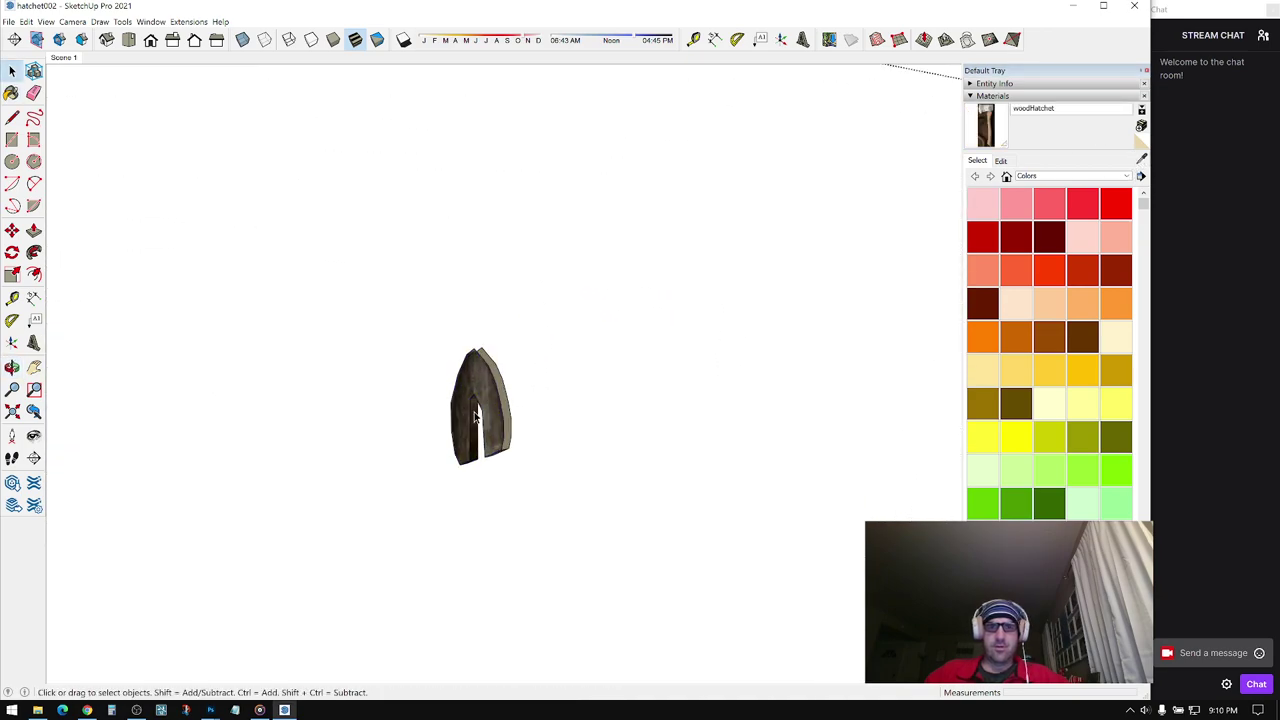
- Make the selected notch piece a group
{"action": "mouse_move", "coordinate": [480, 408]}
{"action": "middle_mouse_down"}
{"action": "mouse_move", "coordinate": [500, 400]}
{"action": "mouse_move", "coordinate": [194, 243]}
{"action": "mouse_move", "coordinate": [641, 382]}
{"action": "middle_mouse_up"}
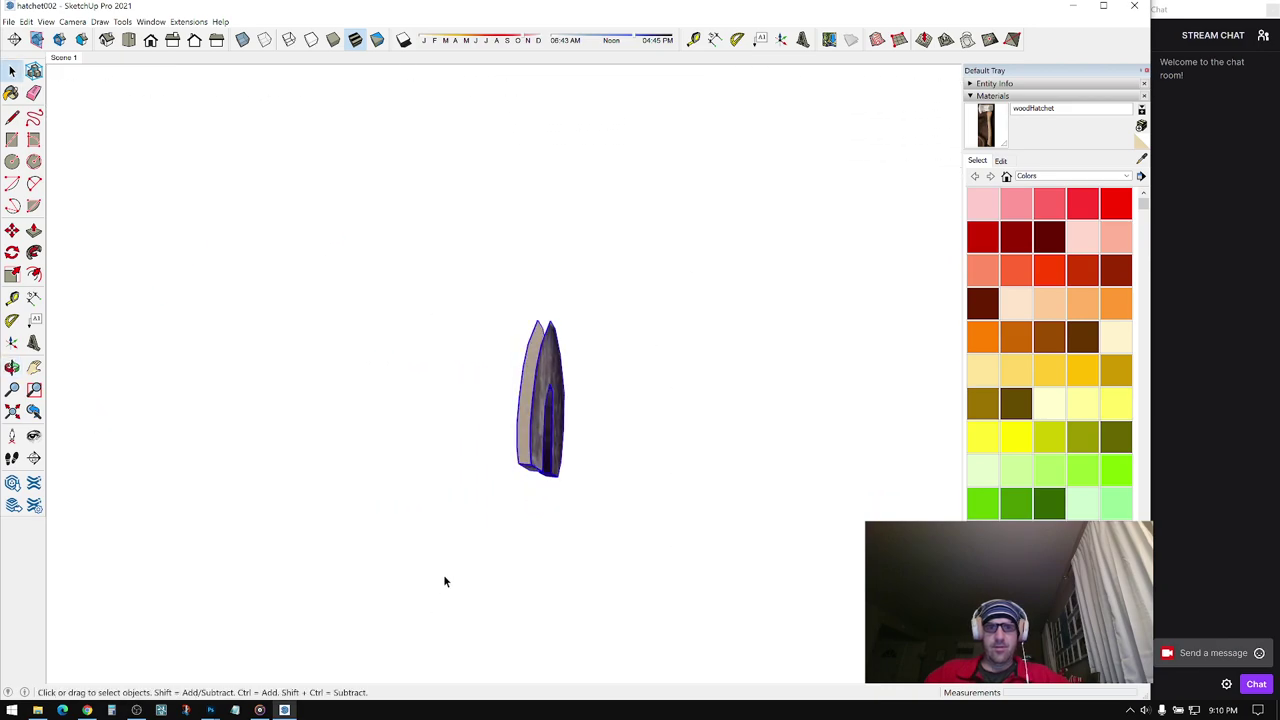
{"action": "right_click", "coordinate": [545, 371]}
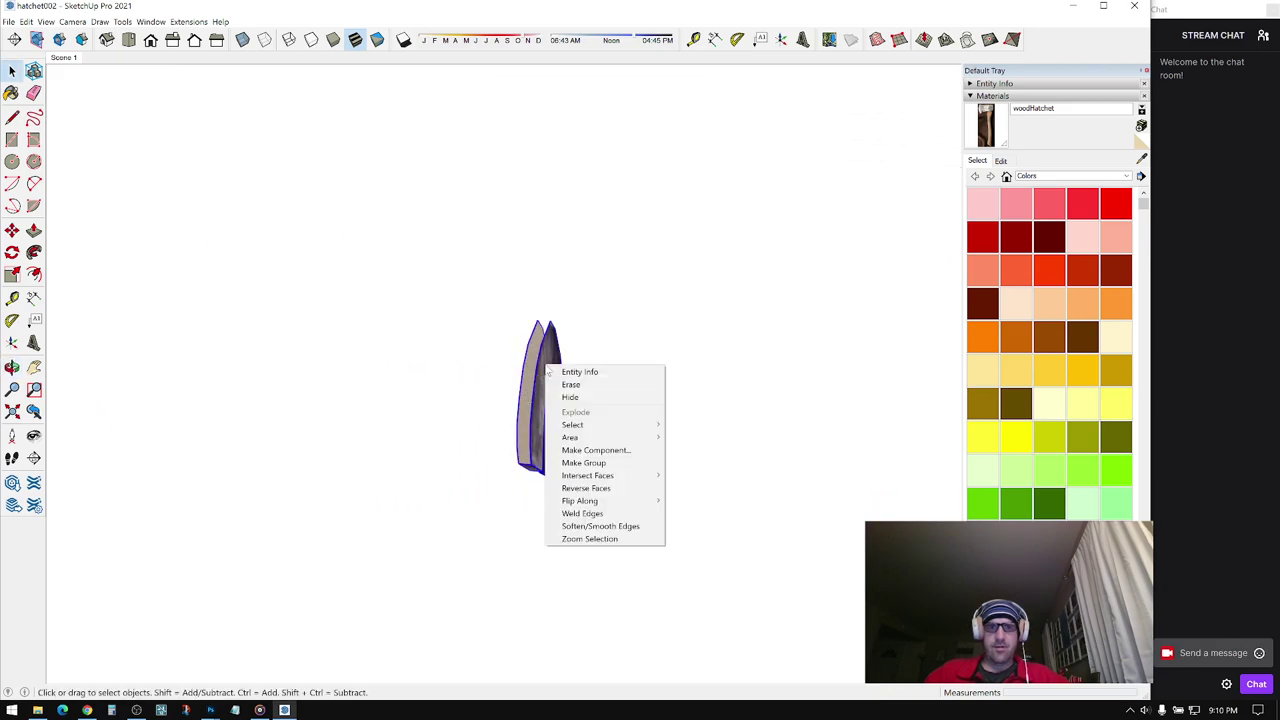
{"action": "left_click", "coordinate": [593, 463]}
{"action": "mouse_move", "coordinate": [551, 395]}
{"action": "middle_mouse_down"}
{"action": "mouse_move", "coordinate": [234, 371]}
{"action": "mouse_move", "coordinate": [417, 329]}
{"action": "mouse_move", "coordinate": [251, 426]}
{"action": "mouse_move", "coordinate": [414, 332]}
{"action": "mouse_move", "coordinate": [565, 300]}
{"action": "middle_mouse_up"}
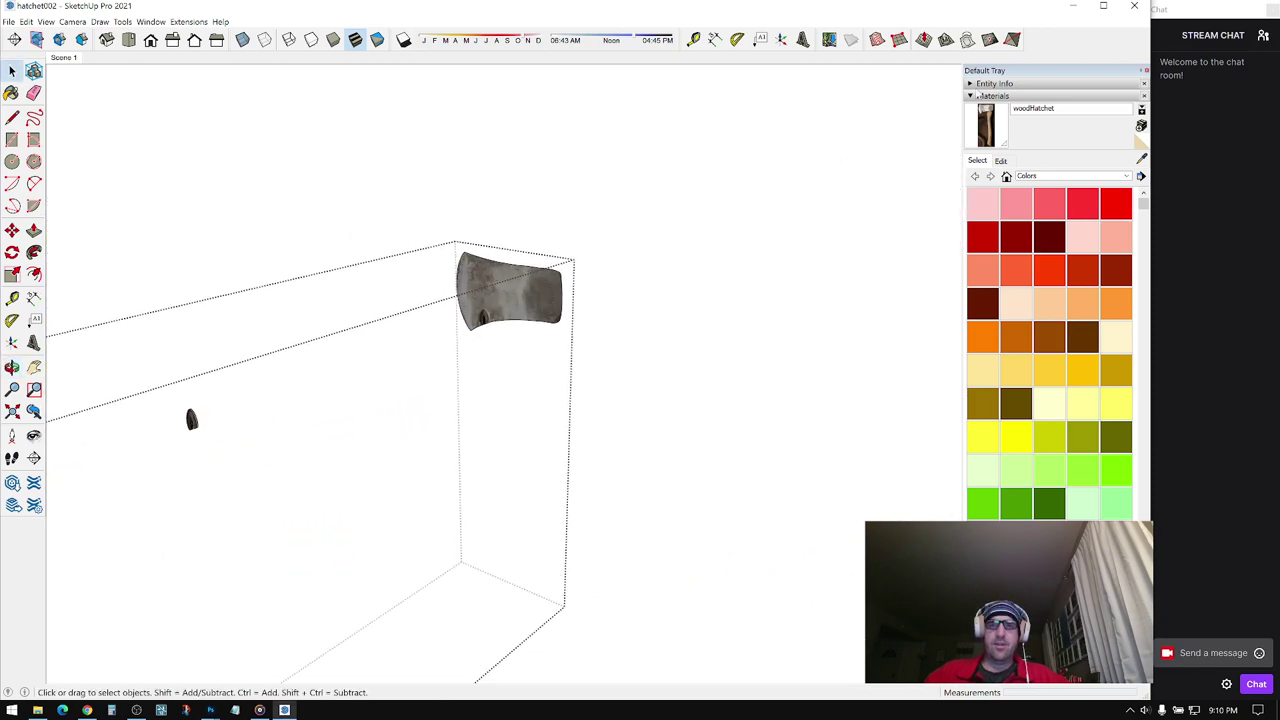
- Paint the original hatchet head's face with the Default material
{"action": "left_click", "coordinate": [980, 96]}
{"action": "mouse_move", "coordinate": [626, 266]}
{"action": "middle_mouse_down"}
{"action": "mouse_move", "coordinate": [443, 337]}
{"action": "mouse_move", "coordinate": [622, 298]}
{"action": "mouse_move", "coordinate": [651, 266]}
{"action": "mouse_move", "coordinate": [683, 180]}
{"action": "mouse_move", "coordinate": [640, 160]}
{"action": "mouse_move", "coordinate": [570, 226]}
{"action": "mouse_move", "coordinate": [711, 353]}
{"action": "mouse_move", "coordinate": [608, 337]}
{"action": "mouse_move", "coordinate": [732, 276]}
{"action": "mouse_move", "coordinate": [603, 297]}
{"action": "mouse_move", "coordinate": [766, 274]}
{"action": "mouse_move", "coordinate": [843, 286]}
{"action": "mouse_move", "coordinate": [670, 307]}
{"action": "mouse_move", "coordinate": [634, 329]}
{"action": "mouse_move", "coordinate": [500, 206]}
{"action": "mouse_move", "coordinate": [429, 337]}
{"action": "mouse_move", "coordinate": [541, 330]}
{"action": "mouse_move", "coordinate": [549, 357]}
{"action": "mouse_move", "coordinate": [591, 320]}
{"action": "mouse_move", "coordinate": [777, 331]}
{"action": "mouse_move", "coordinate": [698, 440]}
{"action": "mouse_move", "coordinate": [653, 336]}
{"action": "mouse_move", "coordinate": [635, 428]}
{"action": "mouse_move", "coordinate": [620, 330]}
{"action": "mouse_move", "coordinate": [545, 525]}
{"action": "mouse_move", "coordinate": [537, 402]}
{"action": "middle_mouse_up"}
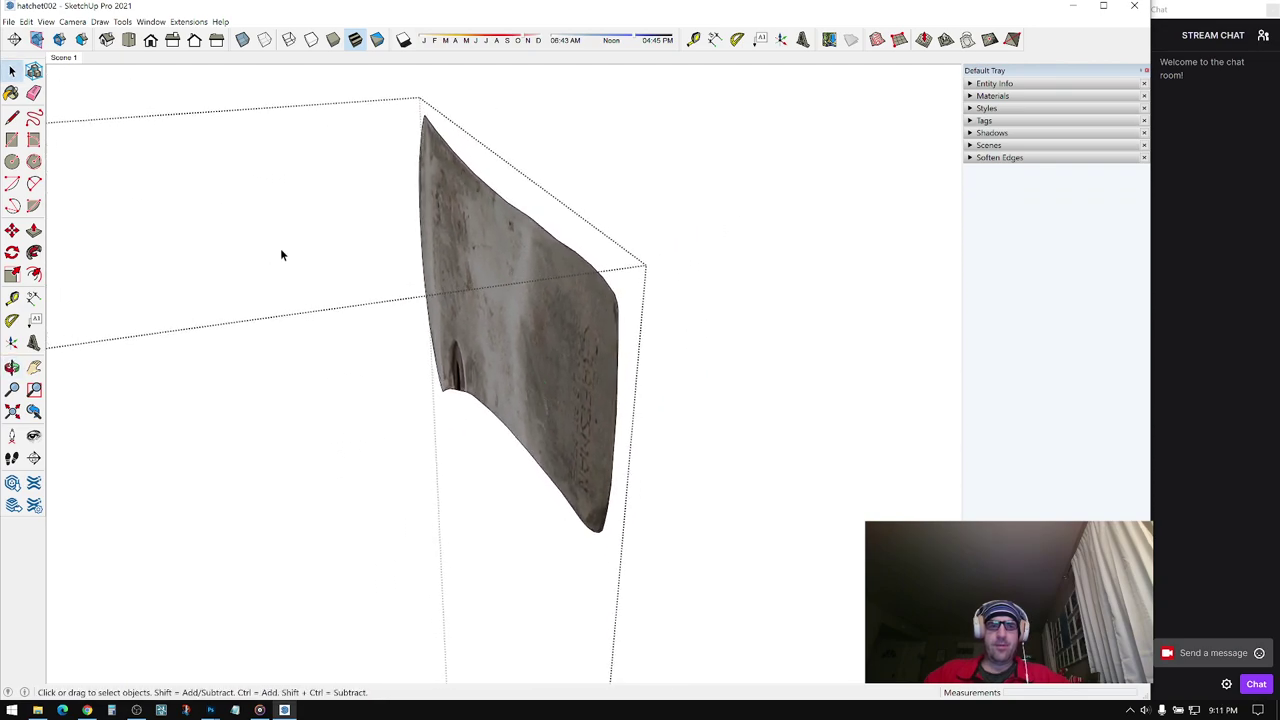
{"action": "scroll", "coordinate": [480, 181], "scroll_direction": "down", "scroll_amount": 2}
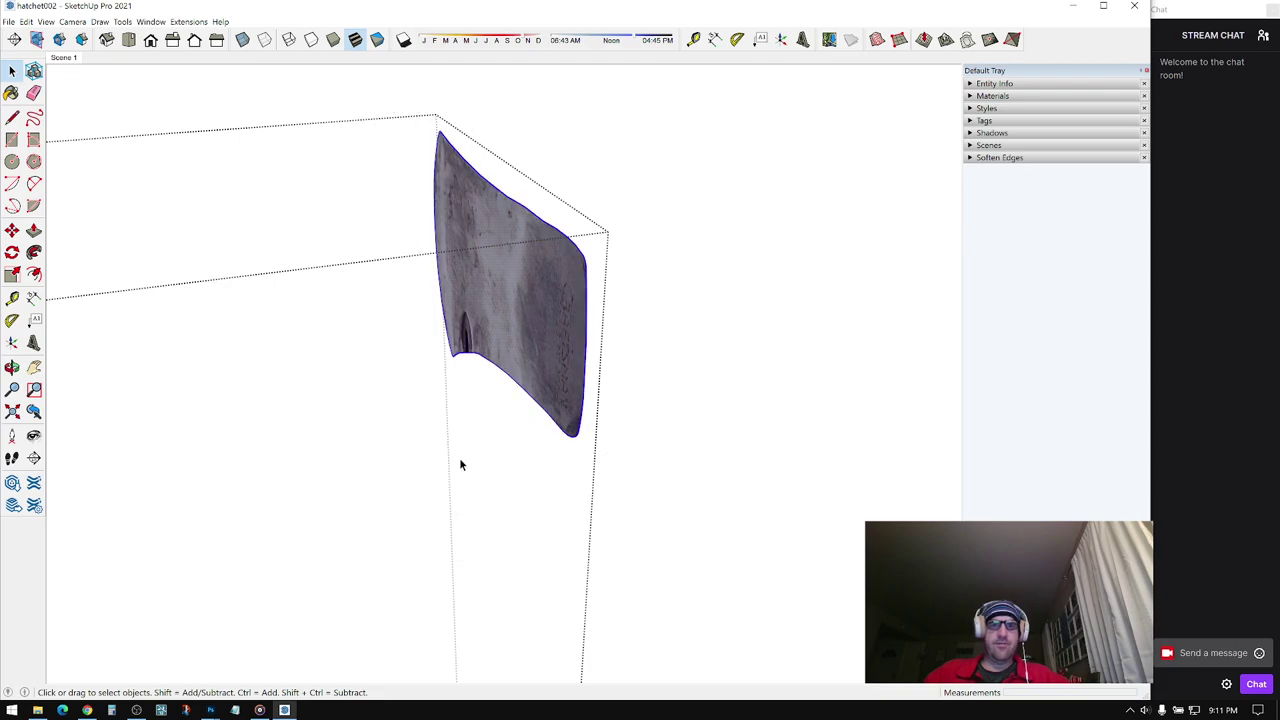
{"action": "left_click", "coordinate": [969, 95]}
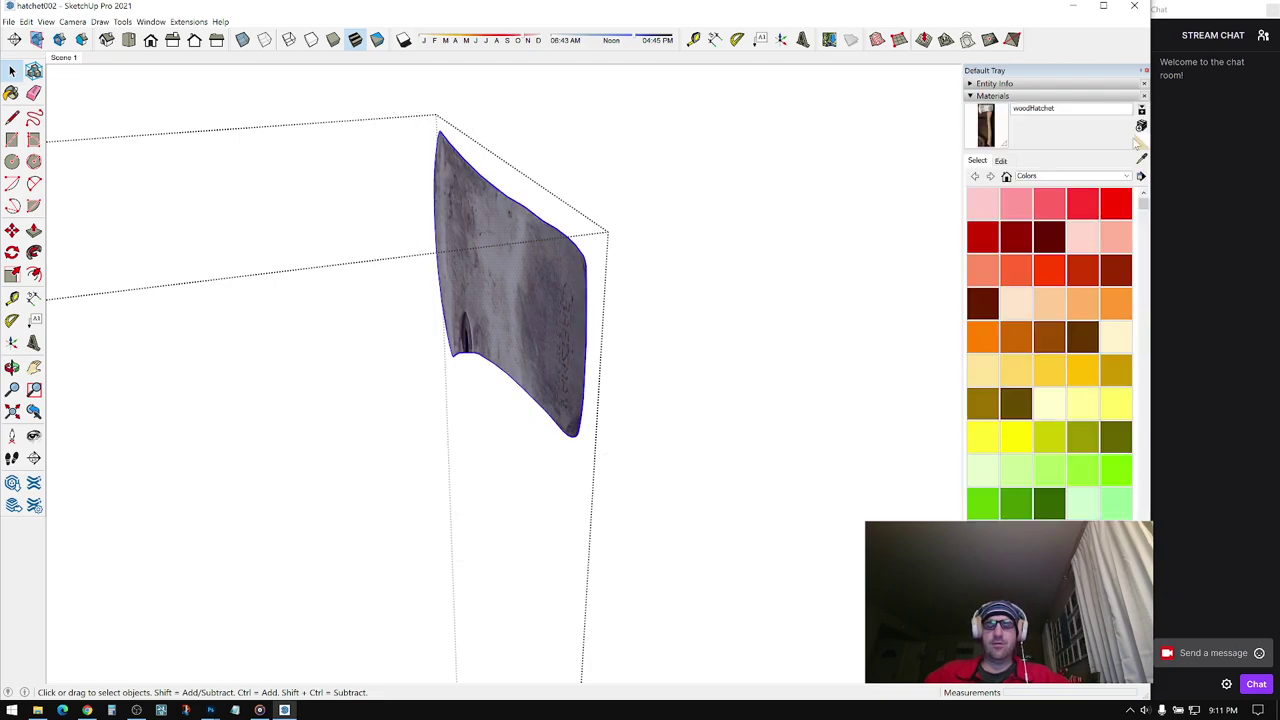
{"action": "left_click", "coordinate": [1142, 144]}
{"action": "left_click", "coordinate": [531, 274]}
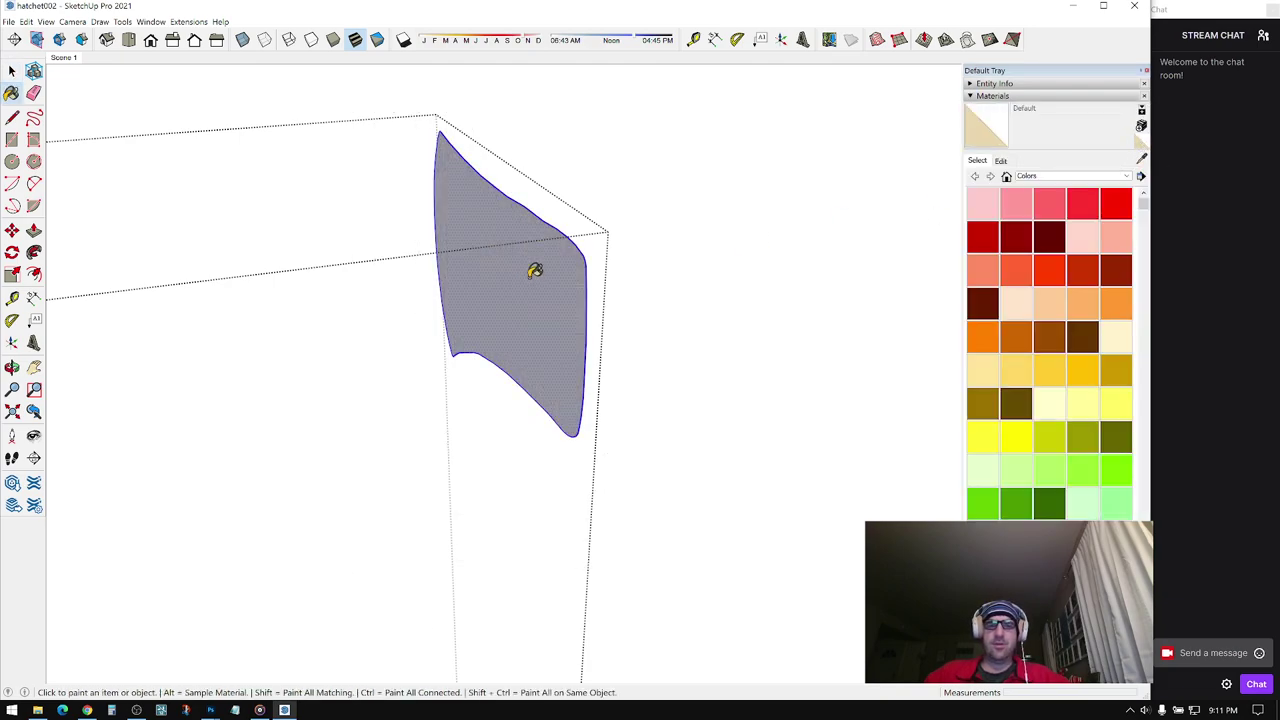
{"action": "middle_click_drag", "start_coordinate": [531, 271], "coordinate": [406, 294]}
{"action": "middle_click_drag", "start_coordinate": [544, 281], "coordinate": [1028, 145]}
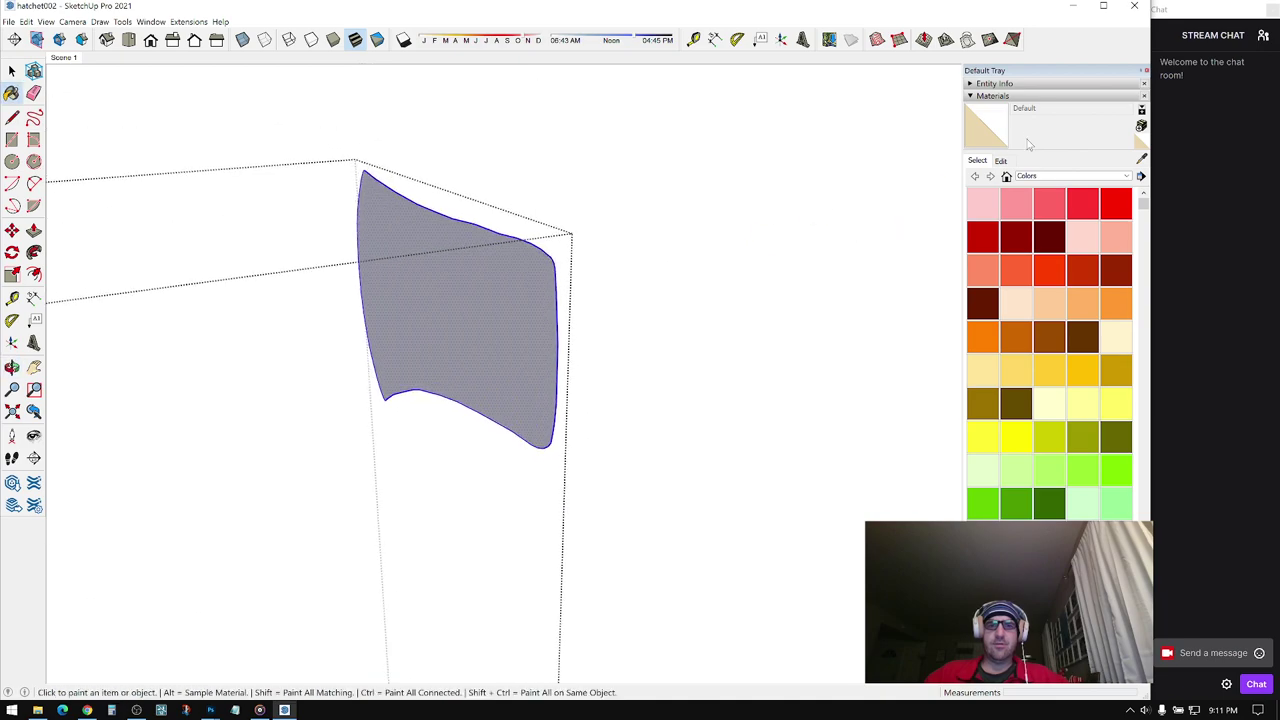
{"action": "left_click", "coordinate": [970, 96]}
{"action": "key", "text": "space"}
- Push/Pull the hatchet head's face about 7 3/16" into a solid
{"action": "middle_click_drag", "start_coordinate": [551, 249], "coordinate": [425, 254]}
{"action": "mouse_move", "coordinate": [390, 200]}
{"action": "middle_mouse_down"}
{"action": "mouse_move", "coordinate": [434, 234]}
{"action": "mouse_move", "coordinate": [523, 386]}
{"action": "mouse_move", "coordinate": [60, 193]}
{"action": "middle_mouse_up"}
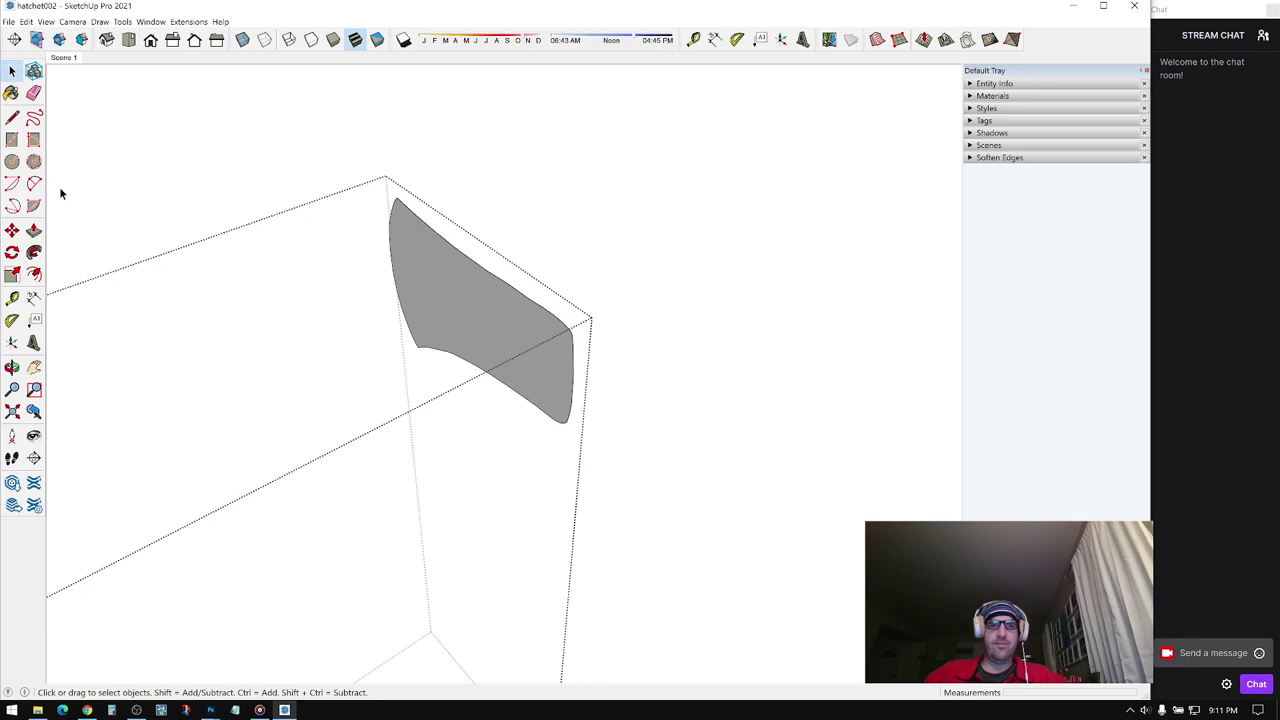
{"action": "mouse_move", "coordinate": [460, 317]}
{"action": "middle_mouse_down"}
{"action": "mouse_move", "coordinate": [525, 365]}
{"action": "mouse_move", "coordinate": [486, 363]}
{"action": "mouse_move", "coordinate": [531, 371]}
{"action": "mouse_move", "coordinate": [477, 317]}
{"action": "mouse_move", "coordinate": [474, 403]}
{"action": "mouse_move", "coordinate": [231, 423]}
{"action": "mouse_move", "coordinate": [452, 398]}
{"action": "middle_mouse_up"}
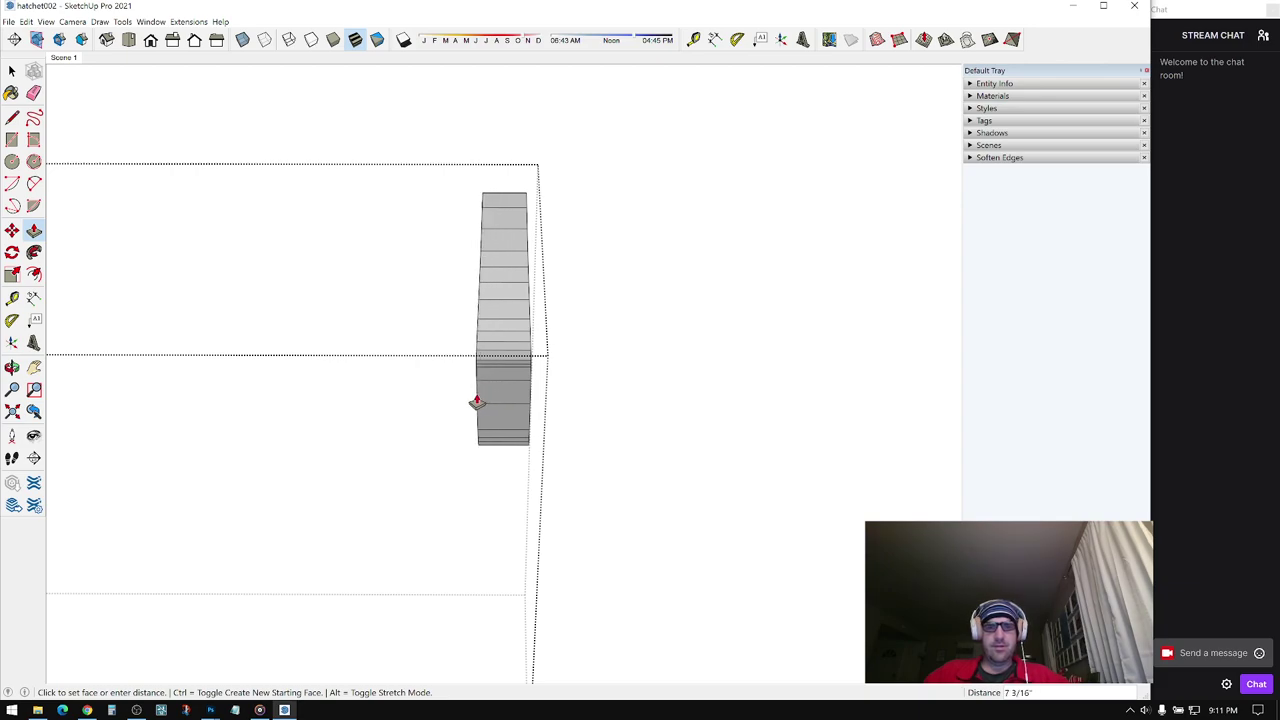
{"action": "mouse_move", "coordinate": [483, 395]}
{"action": "middle_mouse_down"}
{"action": "mouse_move", "coordinate": [531, 391]}
{"action": "mouse_move", "coordinate": [323, 371]}
{"action": "mouse_move", "coordinate": [584, 357]}
{"action": "mouse_move", "coordinate": [600, 429]}
{"action": "mouse_move", "coordinate": [1023, 351]}
{"action": "mouse_move", "coordinate": [1037, 335]}
{"action": "mouse_move", "coordinate": [1034, 289]}
{"action": "mouse_move", "coordinate": [983, 260]}
{"action": "mouse_move", "coordinate": [929, 321]}
{"action": "mouse_move", "coordinate": [737, 349]}
{"action": "mouse_move", "coordinate": [446, 345]}
{"action": "mouse_move", "coordinate": [529, 360]}
{"action": "mouse_move", "coordinate": [791, 294]}
{"action": "mouse_move", "coordinate": [854, 314]}
{"action": "mouse_move", "coordinate": [829, 362]}
{"action": "mouse_move", "coordinate": [674, 406]}
{"action": "mouse_move", "coordinate": [546, 417]}
{"action": "mouse_move", "coordinate": [554, 409]}
{"action": "mouse_move", "coordinate": [450, 403]}
{"action": "mouse_move", "coordinate": [463, 374]}
{"action": "mouse_move", "coordinate": [586, 370]}
{"action": "mouse_move", "coordinate": [509, 329]}
{"action": "mouse_move", "coordinate": [449, 374]}
{"action": "mouse_move", "coordinate": [640, 251]}
{"action": "mouse_move", "coordinate": [623, 352]}
{"action": "mouse_move", "coordinate": [600, 343]}
{"action": "mouse_move", "coordinate": [590, 365]}
{"action": "middle_mouse_up"}
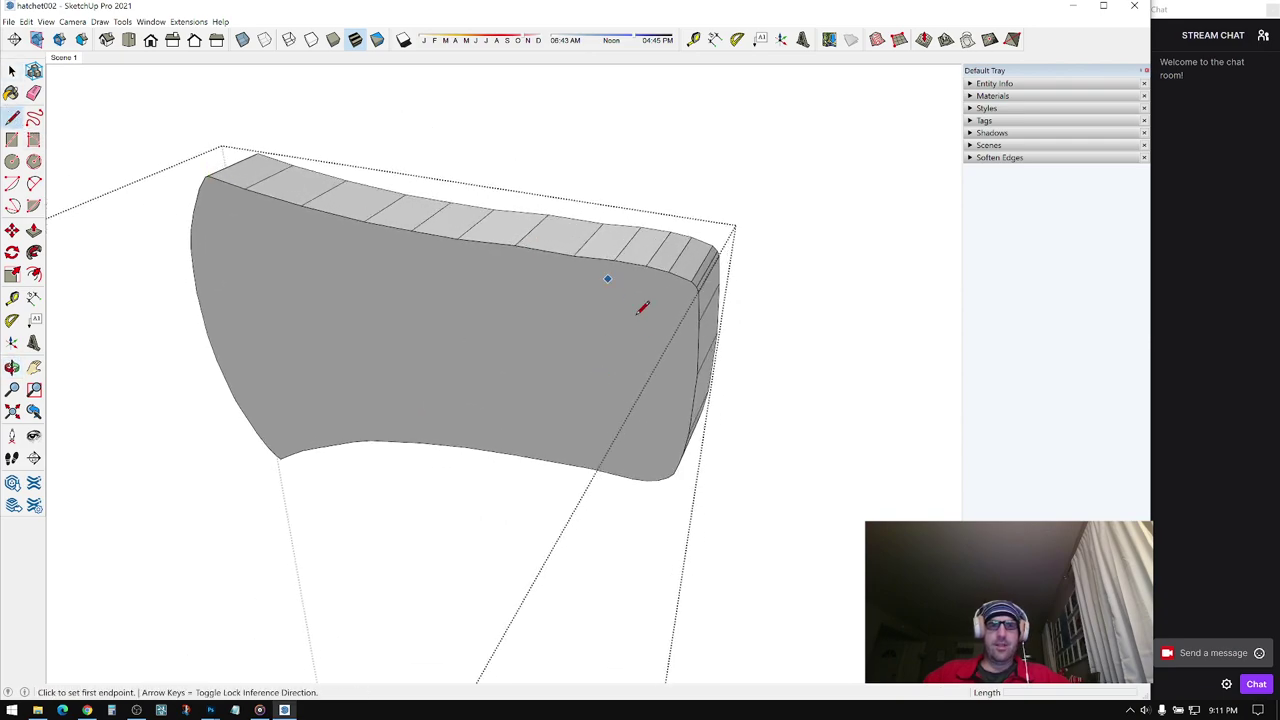
- Draw a line about 1' 5 3/8" long across the head's side face, between the upper and lower edges near the blunt end
{"action": "middle_click_drag", "start_coordinate": [638, 313], "coordinate": [575, 187]}
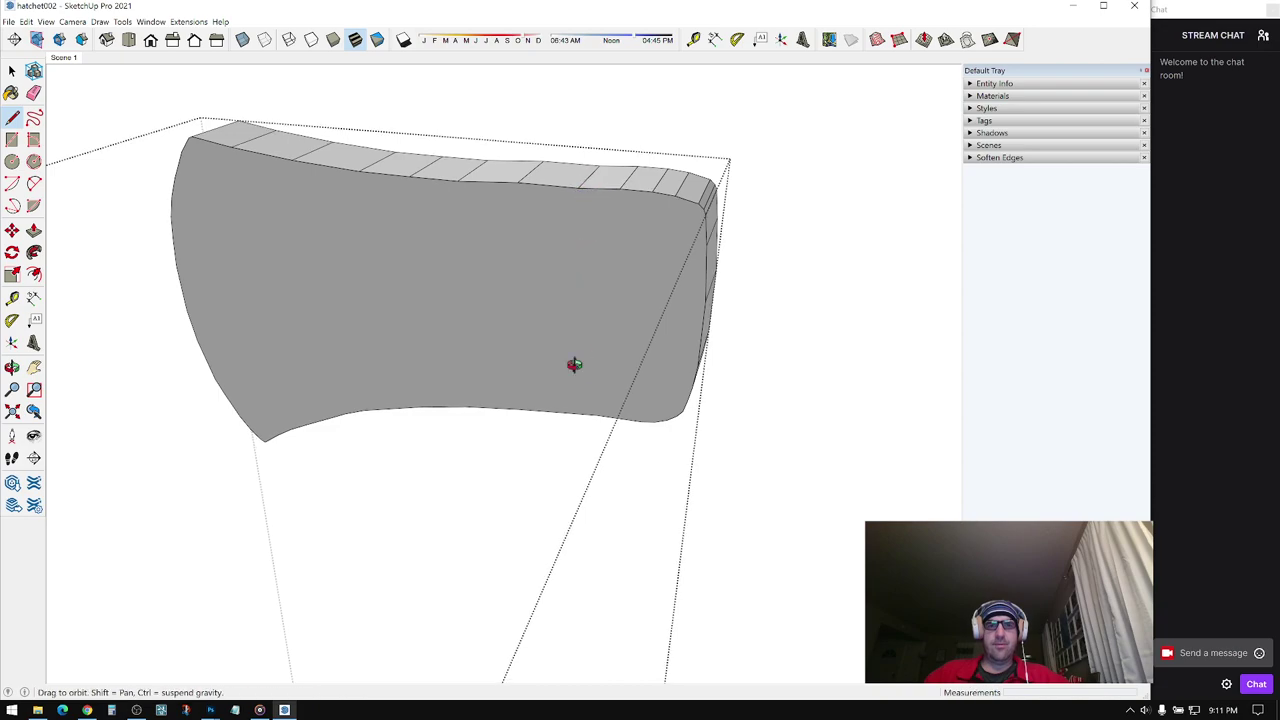
{"action": "mouse_move", "coordinate": [574, 365]}
{"action": "middle_mouse_down"}
{"action": "mouse_move", "coordinate": [601, 280]}
{"action": "mouse_move", "coordinate": [597, 413]}
{"action": "middle_mouse_up"}
{"action": "left_click", "coordinate": [601, 416]}
{"action": "mouse_move", "coordinate": [675, 347]}
{"action": "middle_mouse_down"}
{"action": "mouse_move", "coordinate": [662, 318]}
{"action": "mouse_move", "coordinate": [620, 360]}
{"action": "mouse_move", "coordinate": [606, 289]}
{"action": "middle_mouse_up"}
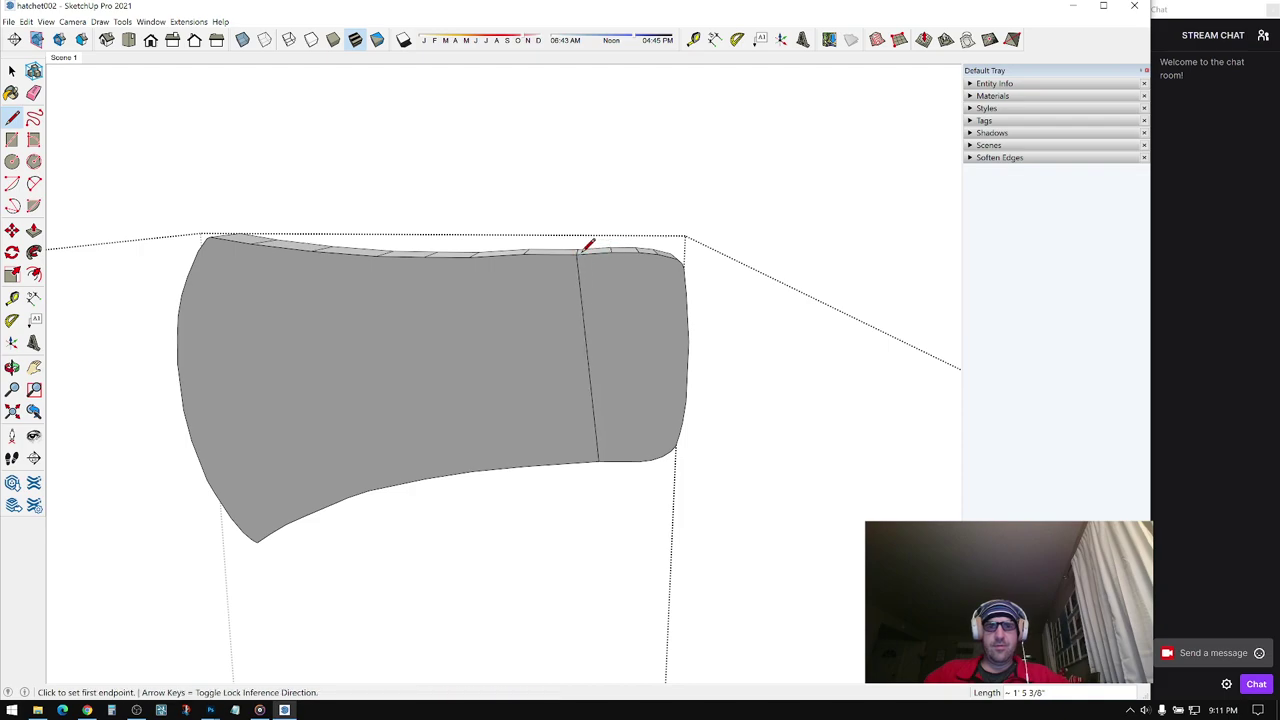
- Select the head's side face with its edges and move it inward about 2 7/8" along the red axis to thin the head
{"action": "mouse_move", "coordinate": [589, 244]}
{"action": "middle_mouse_down"}
{"action": "mouse_move", "coordinate": [580, 280]}
{"action": "mouse_move", "coordinate": [619, 257]}
{"action": "mouse_move", "coordinate": [626, 363]}
{"action": "mouse_move", "coordinate": [609, 343]}
{"action": "mouse_move", "coordinate": [600, 400]}
{"action": "mouse_move", "coordinate": [520, 422]}
{"action": "mouse_move", "coordinate": [634, 400]}
{"action": "mouse_move", "coordinate": [591, 449]}
{"action": "mouse_move", "coordinate": [517, 457]}
{"action": "mouse_move", "coordinate": [334, 413]}
{"action": "mouse_move", "coordinate": [474, 406]}
{"action": "mouse_move", "coordinate": [513, 176]}
{"action": "mouse_move", "coordinate": [451, 254]}
{"action": "mouse_move", "coordinate": [461, 275]}
{"action": "middle_mouse_up"}
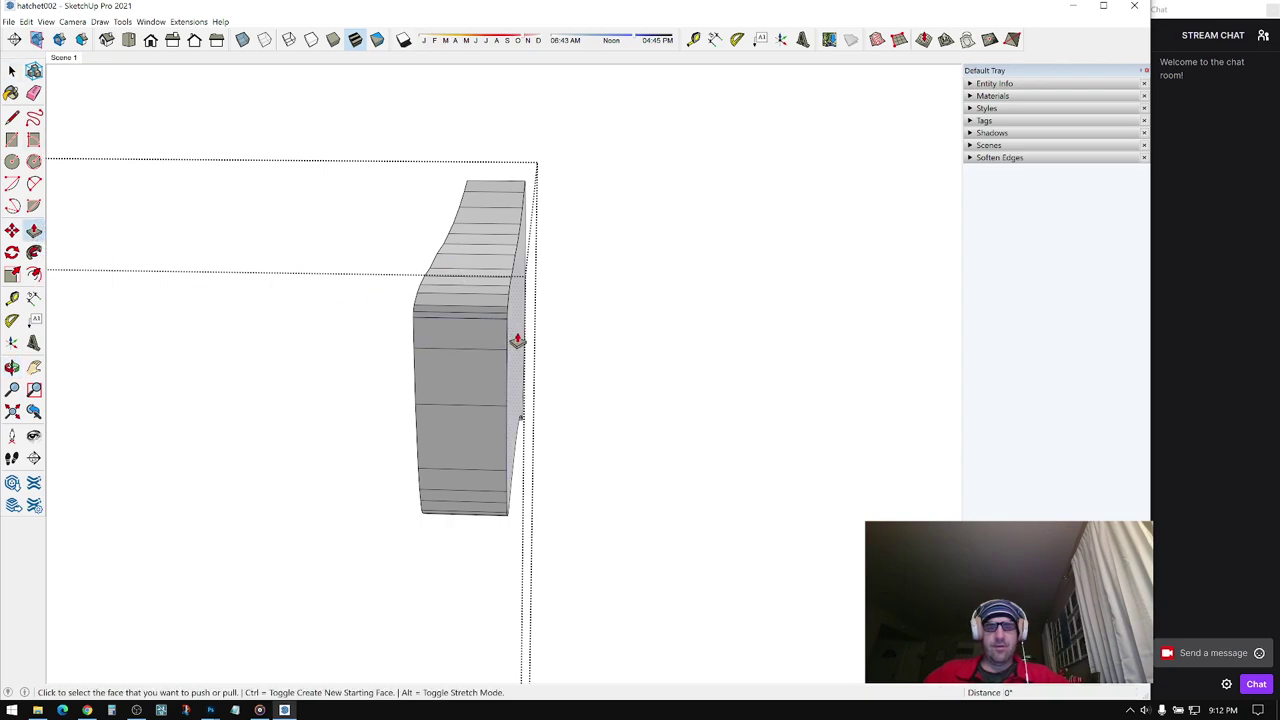
{"action": "mouse_move", "coordinate": [452, 306]}
{"action": "middle_mouse_down"}
{"action": "mouse_move", "coordinate": [529, 343]}
{"action": "mouse_move", "coordinate": [566, 343]}
{"action": "mouse_move", "coordinate": [480, 331]}
{"action": "middle_mouse_up"}
{"action": "key", "text": "space"}
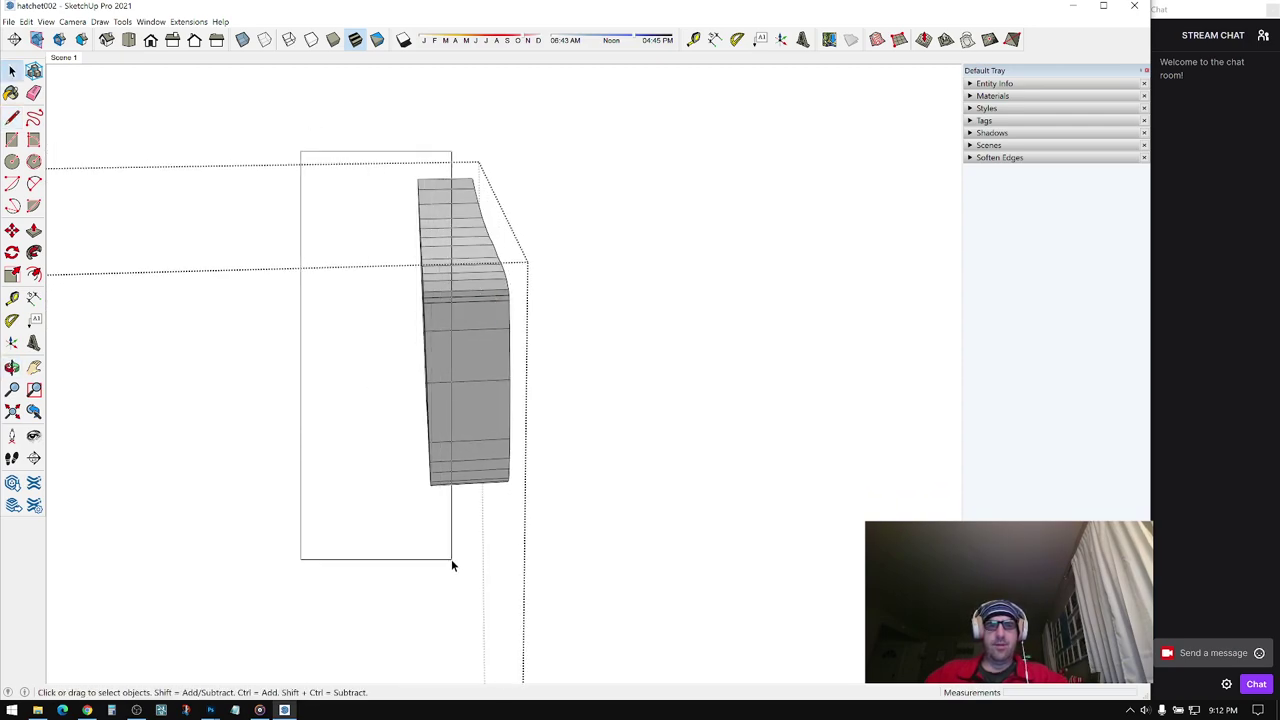
{"action": "left_click_drag", "start_coordinate": [451, 566], "coordinate": [452, 560]}
{"action": "key", "text": "m"}
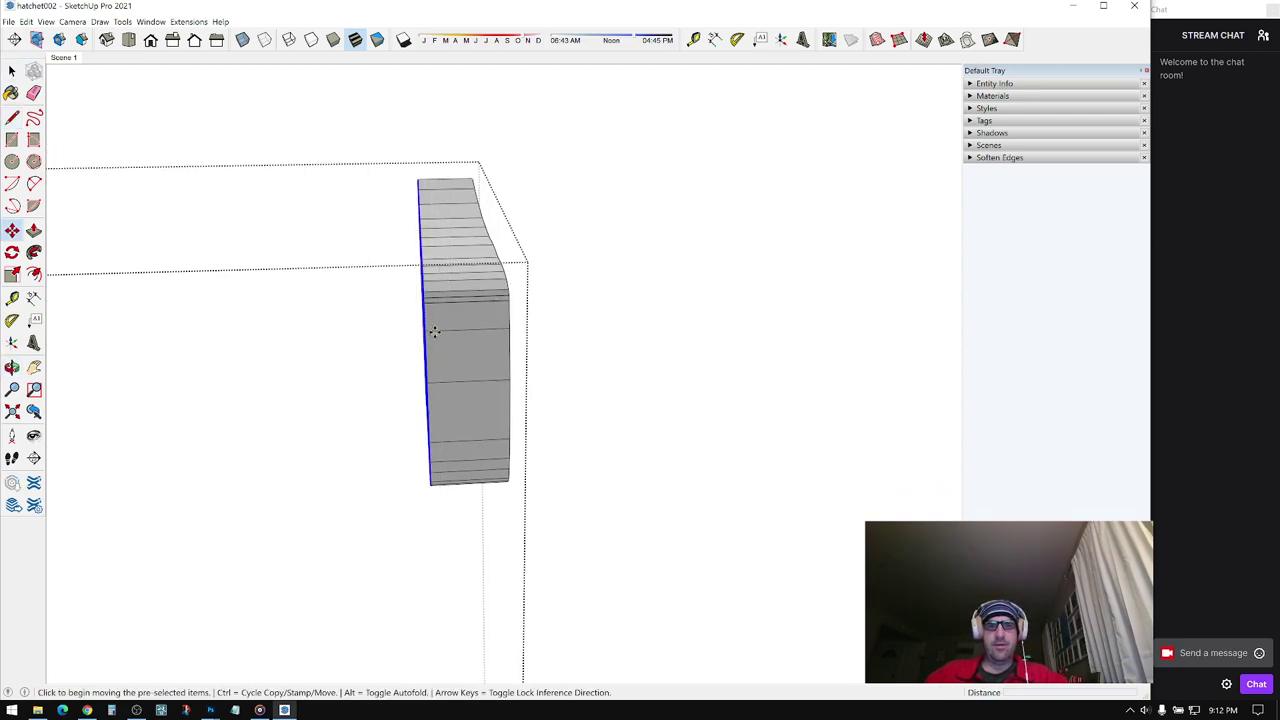
{"action": "left_click", "coordinate": [434, 332]}
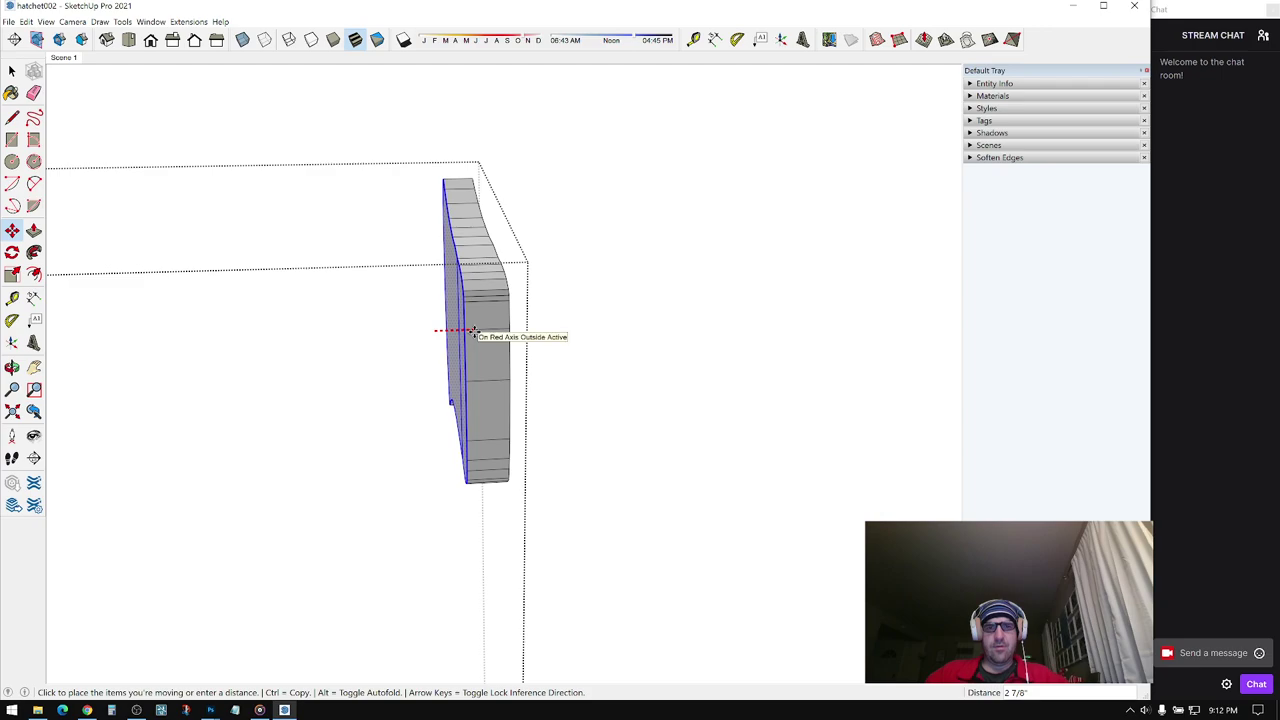
{"action": "mouse_move", "coordinate": [484, 334]}
{"action": "middle_mouse_down"}
{"action": "mouse_move", "coordinate": [323, 294]}
{"action": "mouse_move", "coordinate": [569, 320]}
{"action": "mouse_move", "coordinate": [260, 383]}
{"action": "mouse_move", "coordinate": [497, 317]}
{"action": "mouse_move", "coordinate": [963, 403]}
{"action": "mouse_move", "coordinate": [581, 398]}
{"action": "mouse_move", "coordinate": [860, 446]}
{"action": "mouse_move", "coordinate": [506, 391]}
{"action": "mouse_move", "coordinate": [611, 360]}
{"action": "mouse_move", "coordinate": [603, 417]}
{"action": "mouse_move", "coordinate": [580, 390]}
{"action": "middle_mouse_up"}
{"action": "key", "text": "space"}
{"action": "left_click", "coordinate": [569, 318]}
- Try to erase one of the closely spaced edges along the head's curved lower side
{"action": "scroll", "coordinate": [476, 347], "scroll_direction": "up", "scroll_amount": 6}
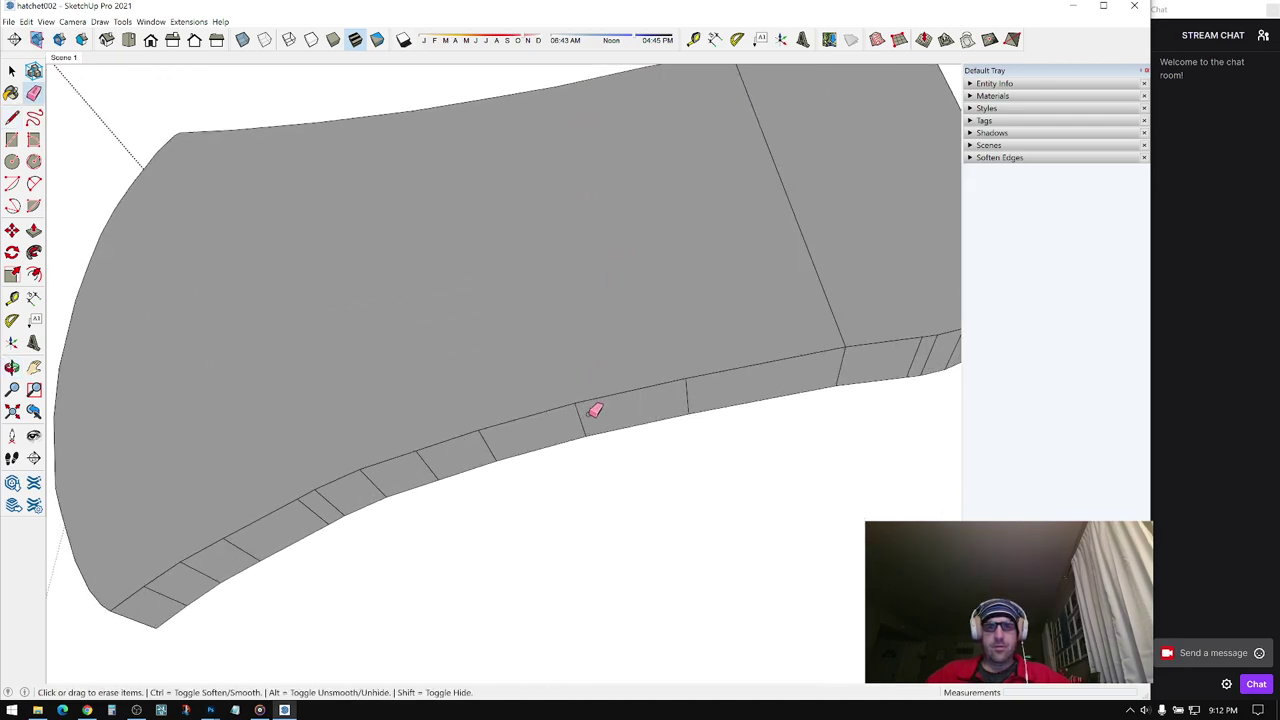
{"action": "scroll", "coordinate": [594, 410], "scroll_direction": "down", "scroll_amount": 1}
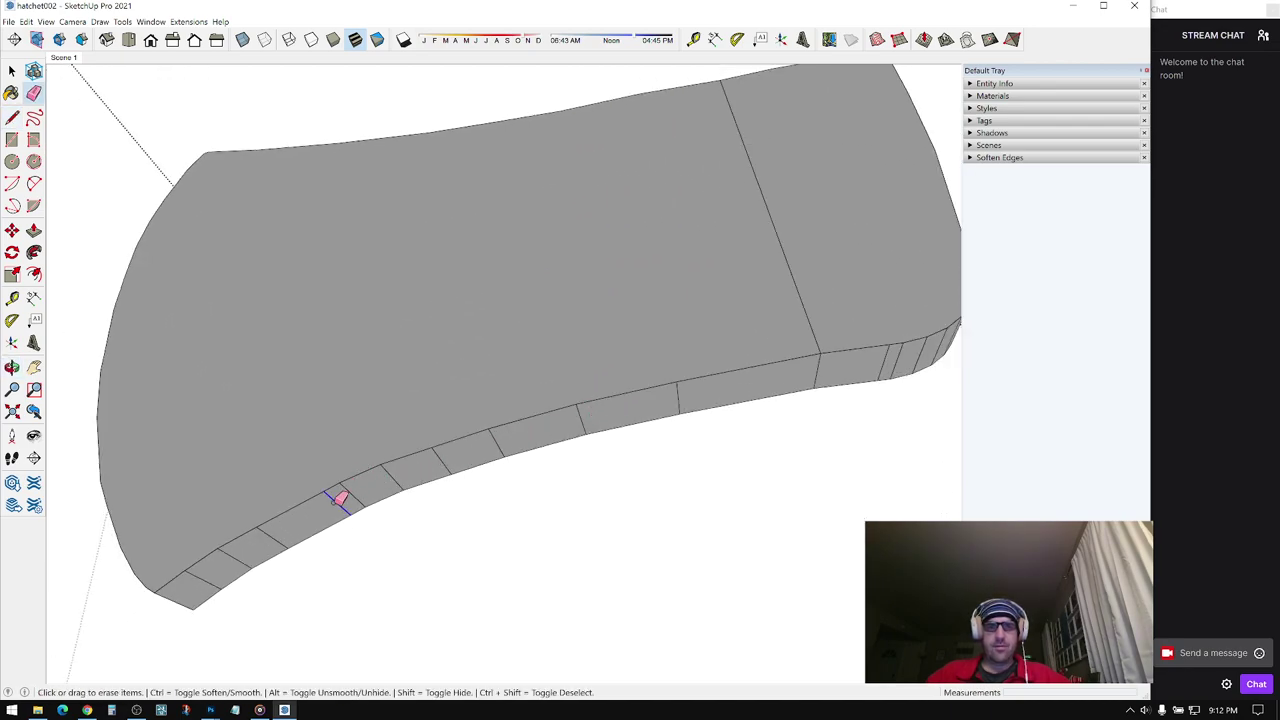
{"action": "scroll", "coordinate": [337, 420], "scroll_direction": "down", "scroll_amount": 3}
{"action": "mouse_move", "coordinate": [337, 420]}
{"action": "middle_mouse_down"}
{"action": "mouse_move", "coordinate": [431, 417]}
{"action": "mouse_move", "coordinate": [326, 391]}
{"action": "mouse_move", "coordinate": [82, 163]}
{"action": "middle_mouse_up"}
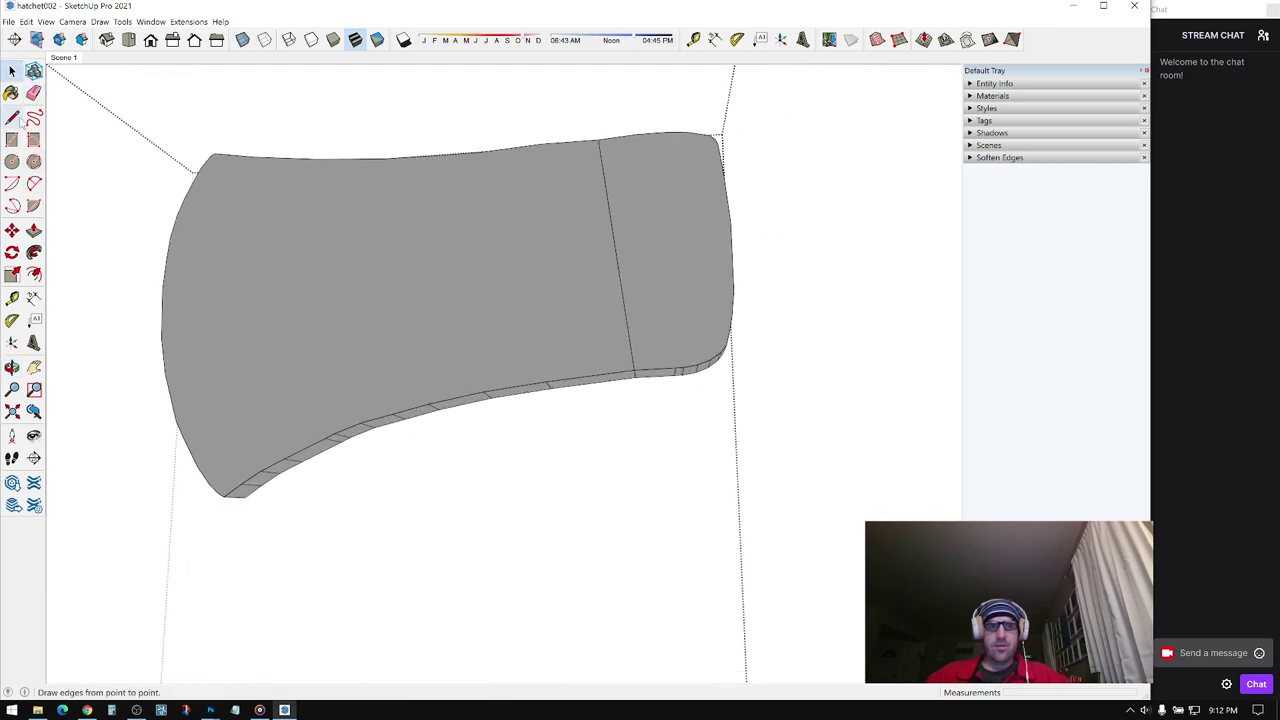
- Draw a second line across the head closer to the blunt end, and connect its upper end diagonally to the first line's lower end
{"action": "mouse_move", "coordinate": [675, 190]}
{"action": "middle_mouse_down"}
{"action": "mouse_move", "coordinate": [614, 430]}
{"action": "mouse_move", "coordinate": [617, 334]}
{"action": "mouse_move", "coordinate": [597, 309]}
{"action": "mouse_move", "coordinate": [605, 262]}
{"action": "middle_mouse_up"}
{"action": "left_click", "coordinate": [614, 440]}
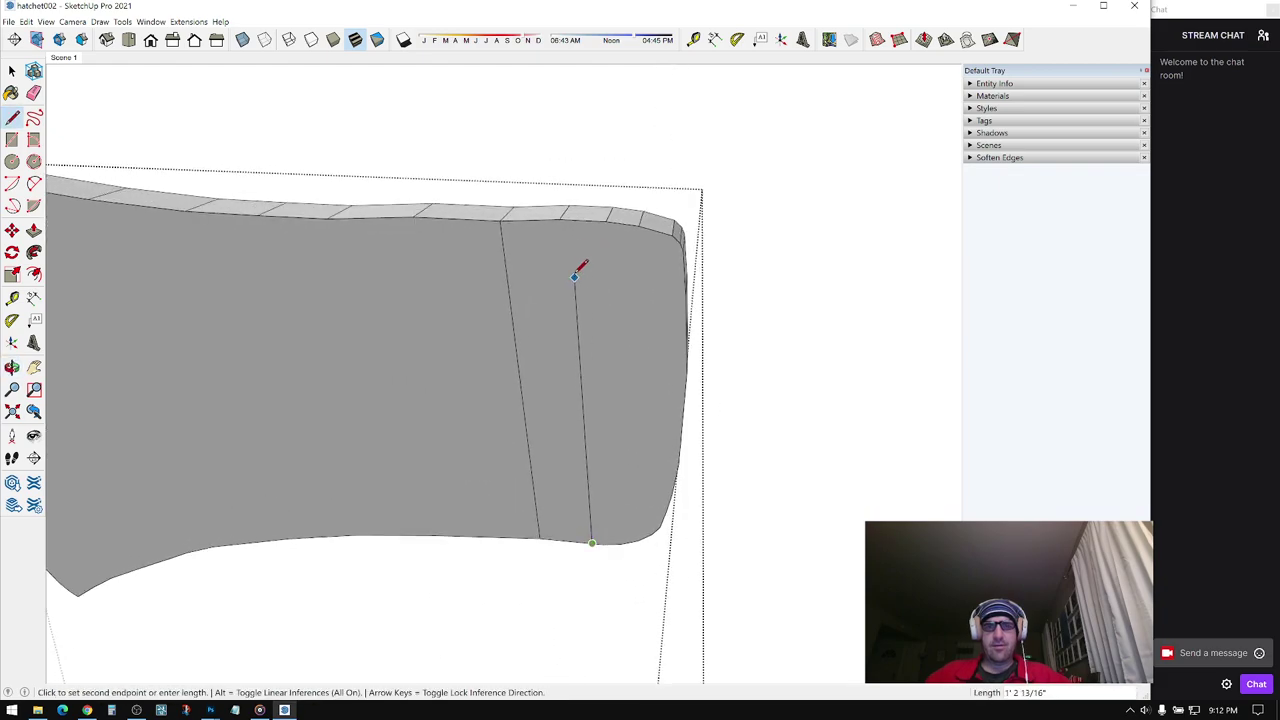
{"action": "mouse_move", "coordinate": [567, 211]}
{"action": "middle_mouse_down"}
{"action": "mouse_move", "coordinate": [651, 357]}
{"action": "mouse_move", "coordinate": [601, 296]}
{"action": "middle_mouse_up"}
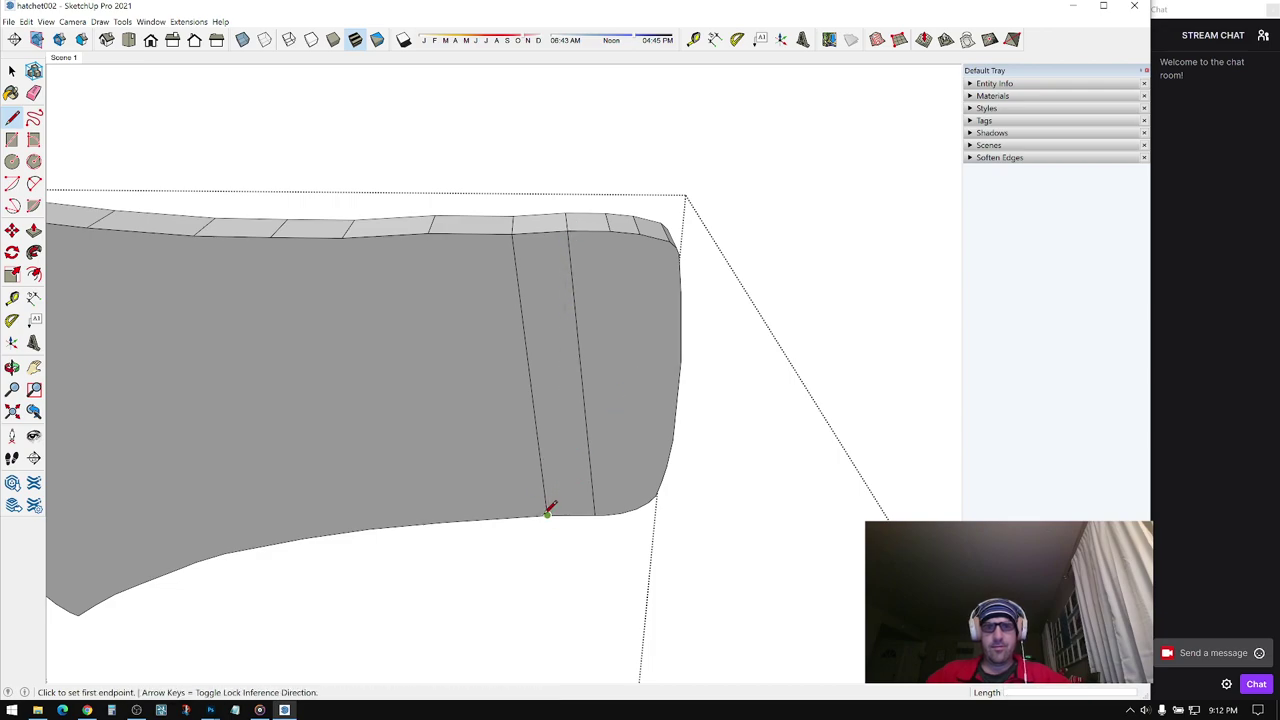
{"action": "left_click", "coordinate": [567, 230]}
{"action": "mouse_move", "coordinate": [567, 230]}
{"action": "middle_mouse_down"}
{"action": "mouse_move", "coordinate": [571, 309]}
{"action": "mouse_move", "coordinate": [617, 320]}
{"action": "middle_mouse_up"}
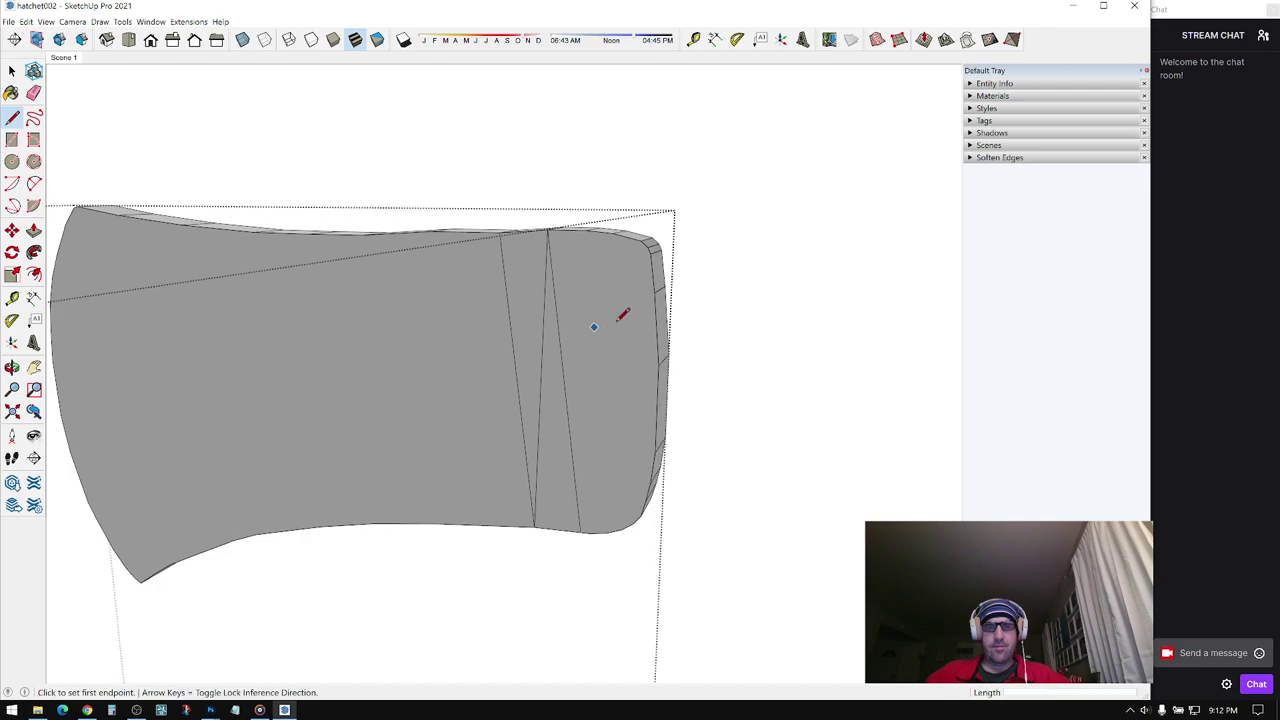
- Draw a line about 1' 5 3/8" long from the second cross line's lower end to the next vertex on the head's upper edge
{"action": "scroll", "coordinate": [580, 530], "scroll_direction": "up", "scroll_amount": 2}
{"action": "left_click", "coordinate": [579, 532]}
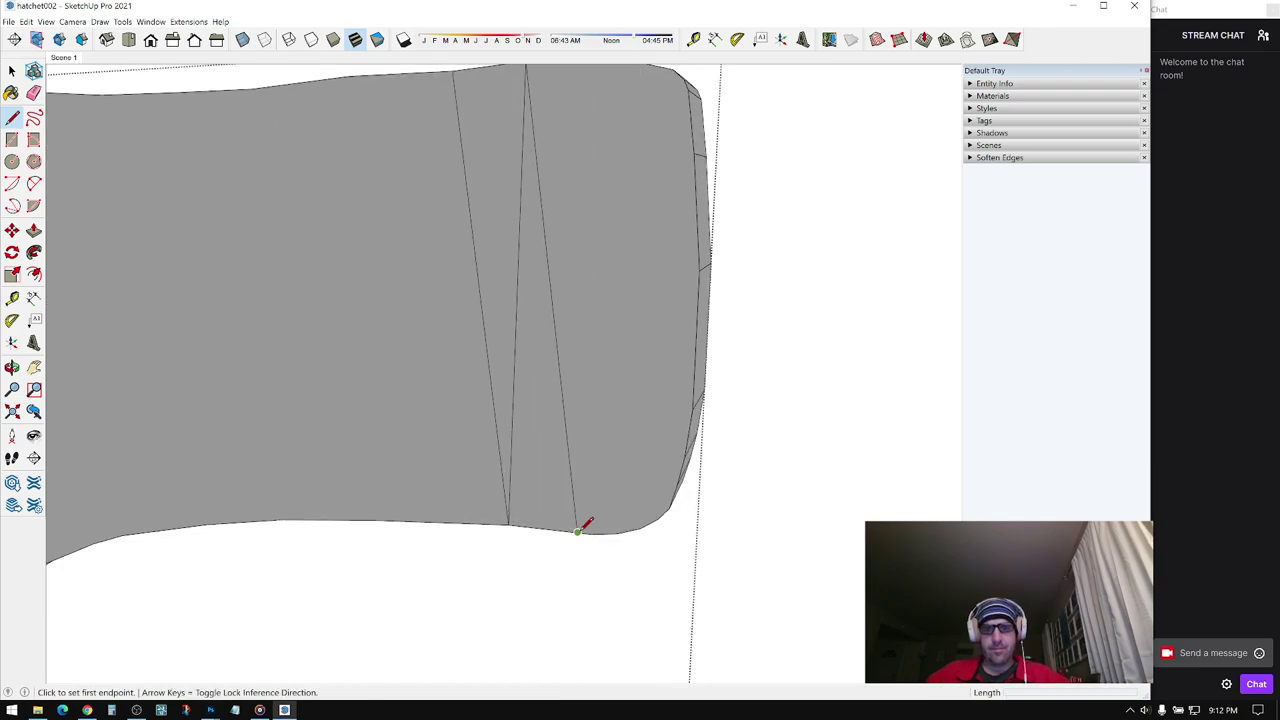
{"action": "mouse_move", "coordinate": [616, 235]}
{"action": "middle_mouse_down"}
{"action": "mouse_move", "coordinate": [594, 289]}
{"action": "mouse_move", "coordinate": [588, 145]}
{"action": "middle_mouse_up"}
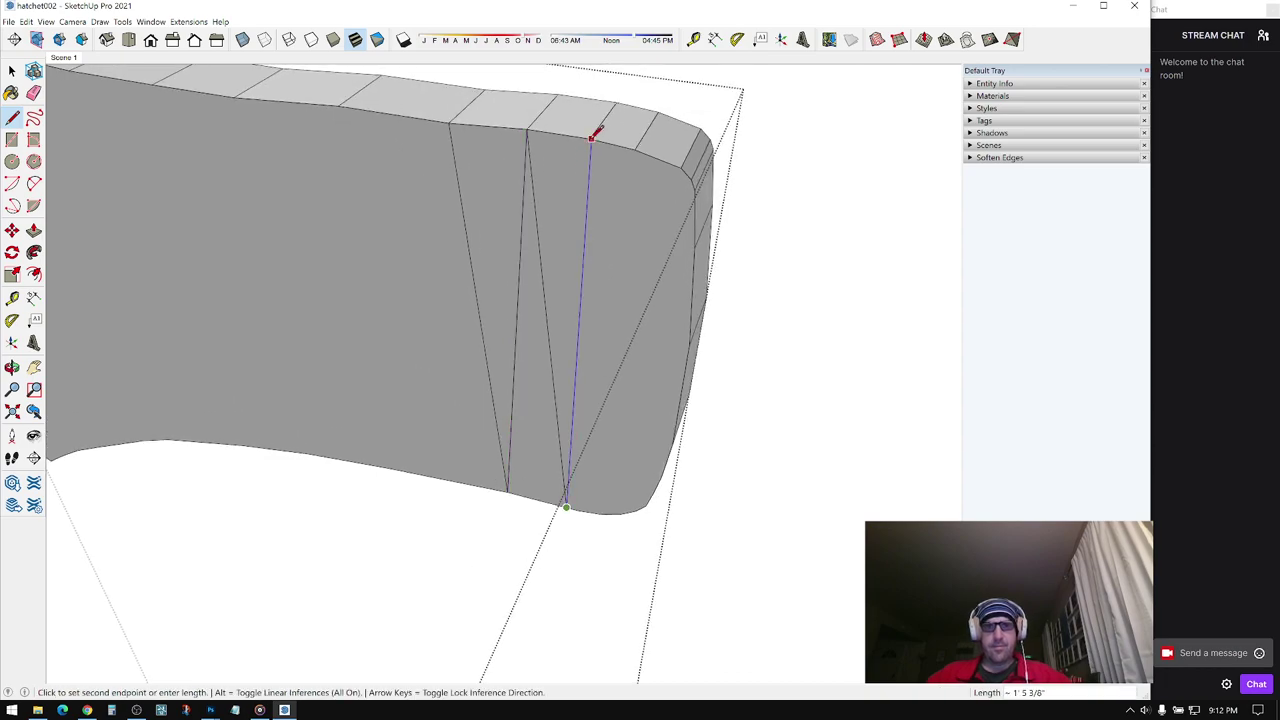
{"action": "middle_click_drag", "start_coordinate": [630, 275], "coordinate": [594, 163]}
{"action": "key", "text": "ctrl+z"}
{"action": "scroll", "coordinate": [523, 214], "scroll_direction": "up", "scroll_amount": 1}
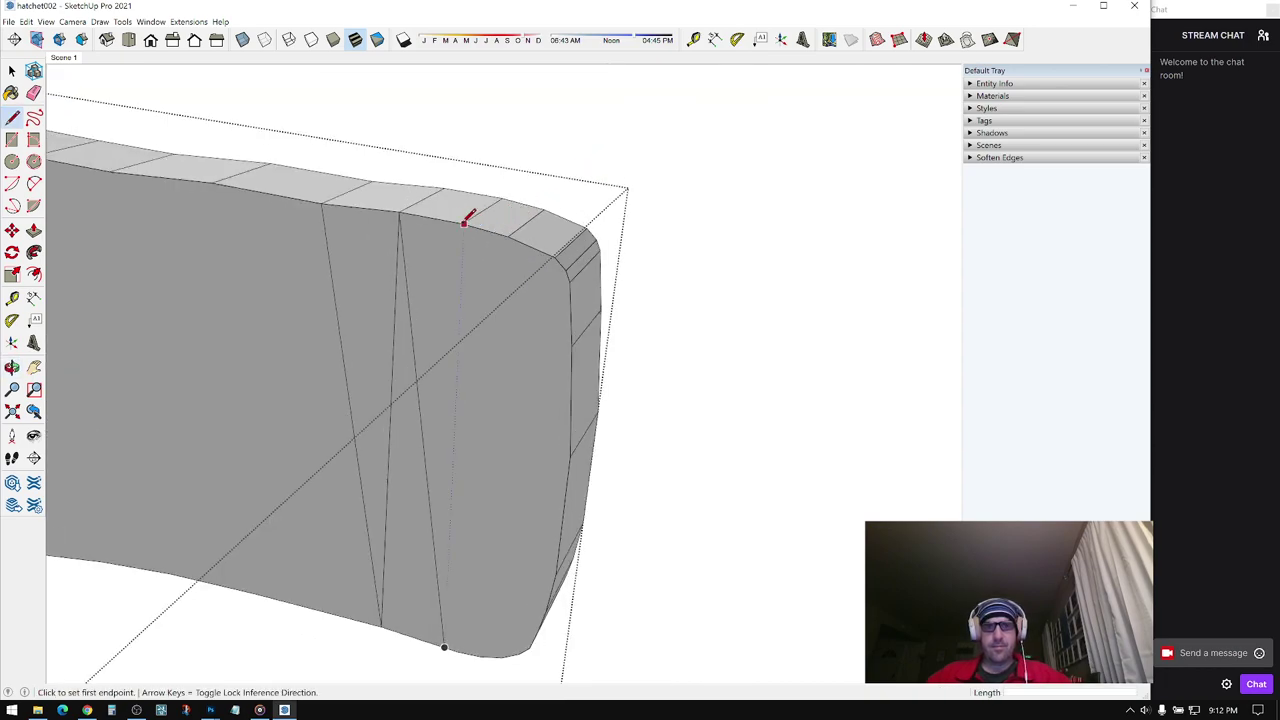
{"action": "mouse_move", "coordinate": [477, 362]}
{"action": "middle_mouse_down"}
{"action": "mouse_move", "coordinate": [466, 434]}
{"action": "mouse_move", "coordinate": [478, 487]}
{"action": "mouse_move", "coordinate": [546, 323]}
{"action": "mouse_move", "coordinate": [554, 394]}
{"action": "mouse_move", "coordinate": [281, 494]}
{"action": "mouse_move", "coordinate": [429, 397]}
{"action": "mouse_move", "coordinate": [337, 437]}
{"action": "mouse_move", "coordinate": [624, 551]}
{"action": "mouse_move", "coordinate": [663, 626]}
{"action": "mouse_move", "coordinate": [1020, 503]}
{"action": "mouse_move", "coordinate": [521, 504]}
{"action": "mouse_move", "coordinate": [420, 394]}
{"action": "mouse_move", "coordinate": [357, 386]}
{"action": "mouse_move", "coordinate": [420, 351]}
{"action": "mouse_move", "coordinate": [486, 381]}
{"action": "mouse_move", "coordinate": [394, 371]}
{"action": "mouse_move", "coordinate": [529, 323]}
{"action": "mouse_move", "coordinate": [533, 487]}
{"action": "mouse_move", "coordinate": [677, 491]}
{"action": "mouse_move", "coordinate": [720, 420]}
{"action": "mouse_move", "coordinate": [551, 357]}
{"action": "mouse_move", "coordinate": [561, 413]}
{"action": "mouse_move", "coordinate": [514, 457]}
{"action": "middle_mouse_up"}
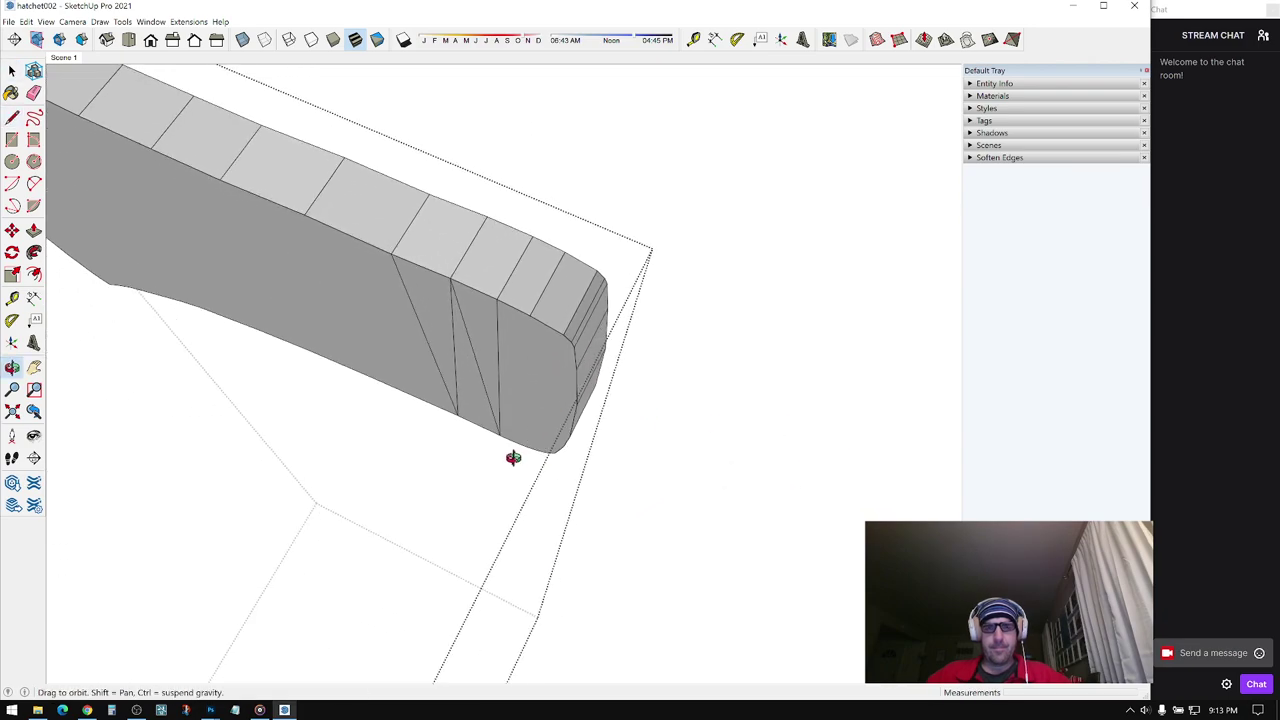
- Rotate the side face at the head's blunt end about 12.6 degrees around its upper corner on the nearest cross line
{"action": "left_click", "coordinate": [546, 403]}
{"action": "middle_click_drag", "start_coordinate": [546, 403], "coordinate": [554, 424]}
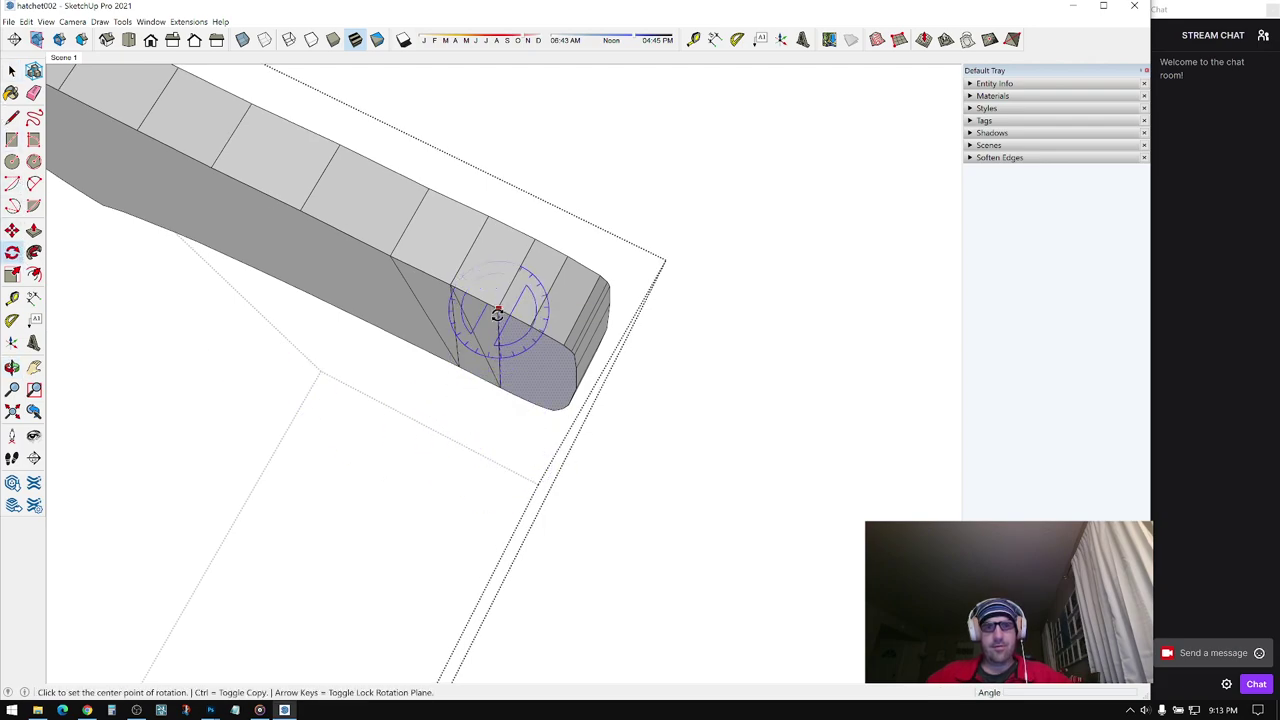
{"action": "mouse_move", "coordinate": [491, 314]}
{"action": "middle_mouse_down"}
{"action": "mouse_move", "coordinate": [483, 251]}
{"action": "mouse_move", "coordinate": [494, 286]}
{"action": "middle_mouse_up"}
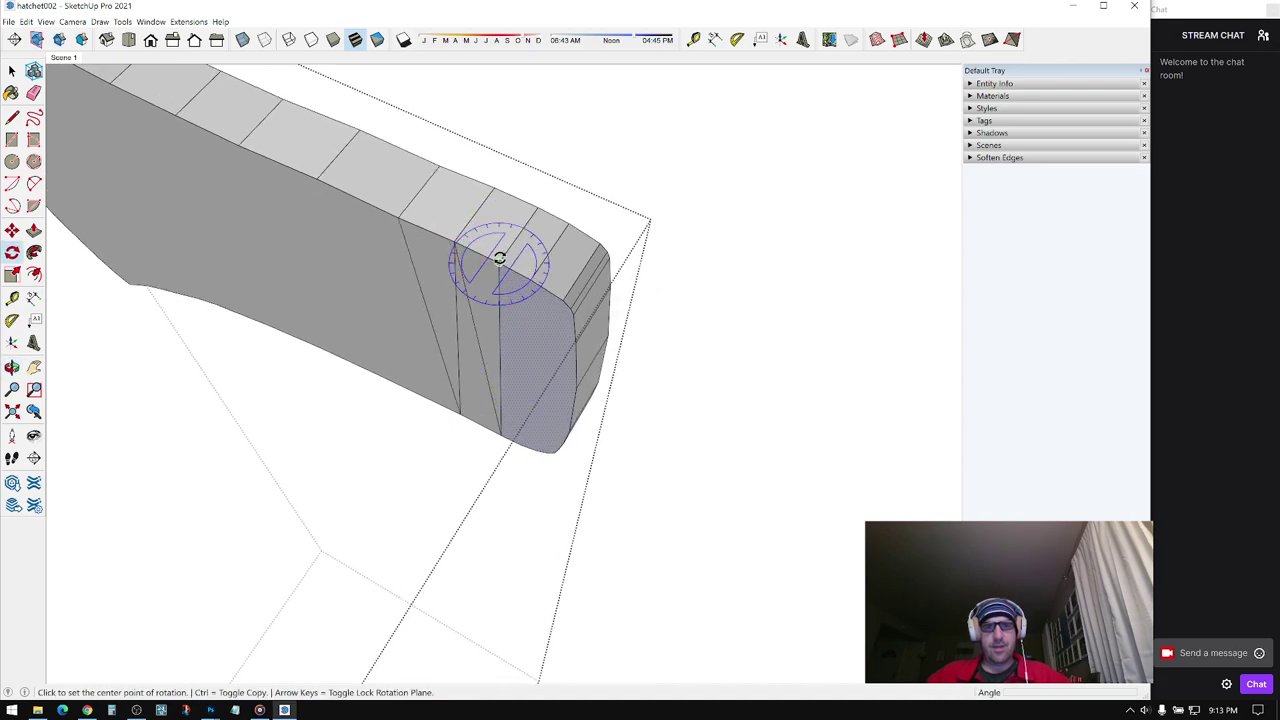
{"action": "left_click", "coordinate": [498, 261]}
{"action": "mouse_move", "coordinate": [507, 140]}
{"action": "middle_mouse_down"}
{"action": "mouse_move", "coordinate": [514, 480]}
{"action": "mouse_move", "coordinate": [646, 474]}
{"action": "middle_mouse_up"}
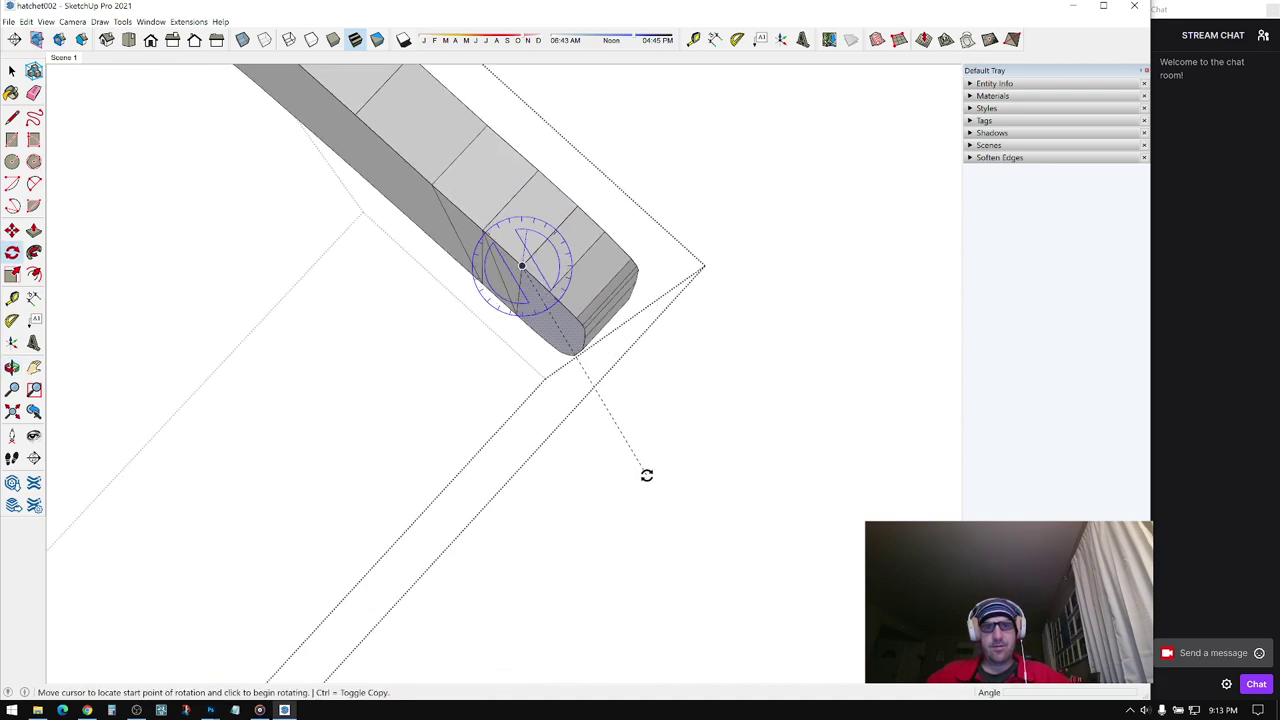
{"action": "left_click", "coordinate": [646, 474]}
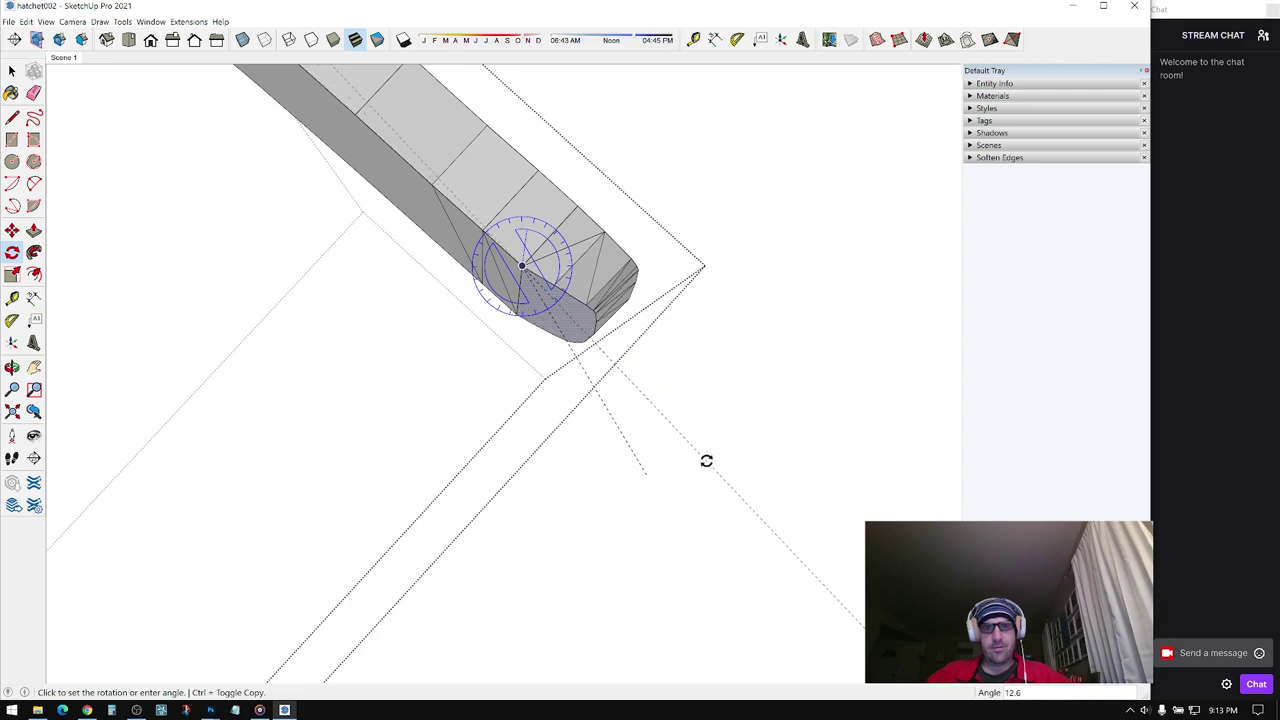
{"action": "left_click", "coordinate": [706, 460]}
{"action": "middle_click_drag", "start_coordinate": [641, 410], "coordinate": [448, 226]}
{"action": "key", "text": "space"}
- Draw two more lines across the head's side face towards the blade, the first about 1' 5 7/8" long
{"action": "mouse_move", "coordinate": [548, 341]}
{"action": "middle_mouse_down"}
{"action": "mouse_move", "coordinate": [457, 206]}
{"action": "mouse_move", "coordinate": [571, 214]}
{"action": "mouse_move", "coordinate": [531, 257]}
{"action": "mouse_move", "coordinate": [818, 351]}
{"action": "mouse_move", "coordinate": [554, 289]}
{"action": "mouse_move", "coordinate": [597, 343]}
{"action": "mouse_move", "coordinate": [659, 312]}
{"action": "mouse_move", "coordinate": [571, 417]}
{"action": "mouse_move", "coordinate": [560, 305]}
{"action": "mouse_move", "coordinate": [511, 273]}
{"action": "middle_mouse_up"}
{"action": "left_click", "coordinate": [14, 113]}
{"action": "left_click", "coordinate": [600, 283]}
{"action": "mouse_move", "coordinate": [600, 283]}
{"action": "middle_mouse_down"}
{"action": "mouse_move", "coordinate": [586, 77]}
{"action": "mouse_move", "coordinate": [620, 243]}
{"action": "mouse_move", "coordinate": [604, 340]}
{"action": "middle_mouse_up"}
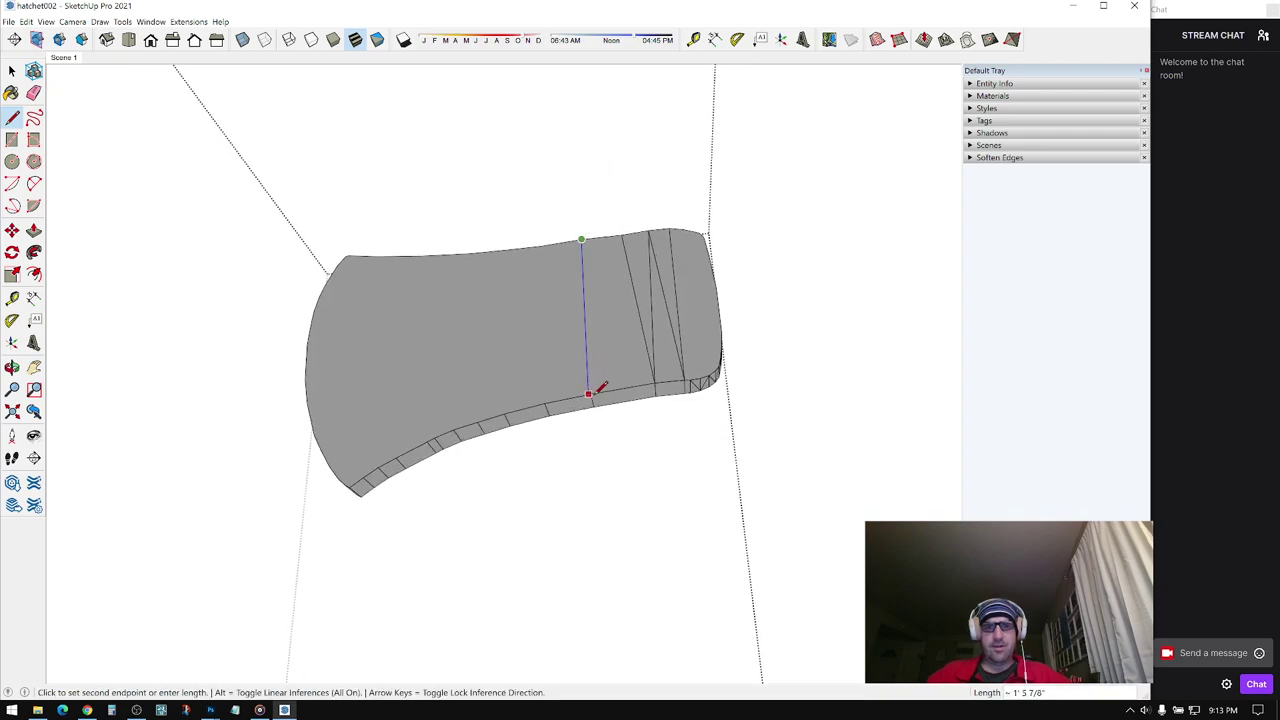
{"action": "left_click", "coordinate": [592, 393]}
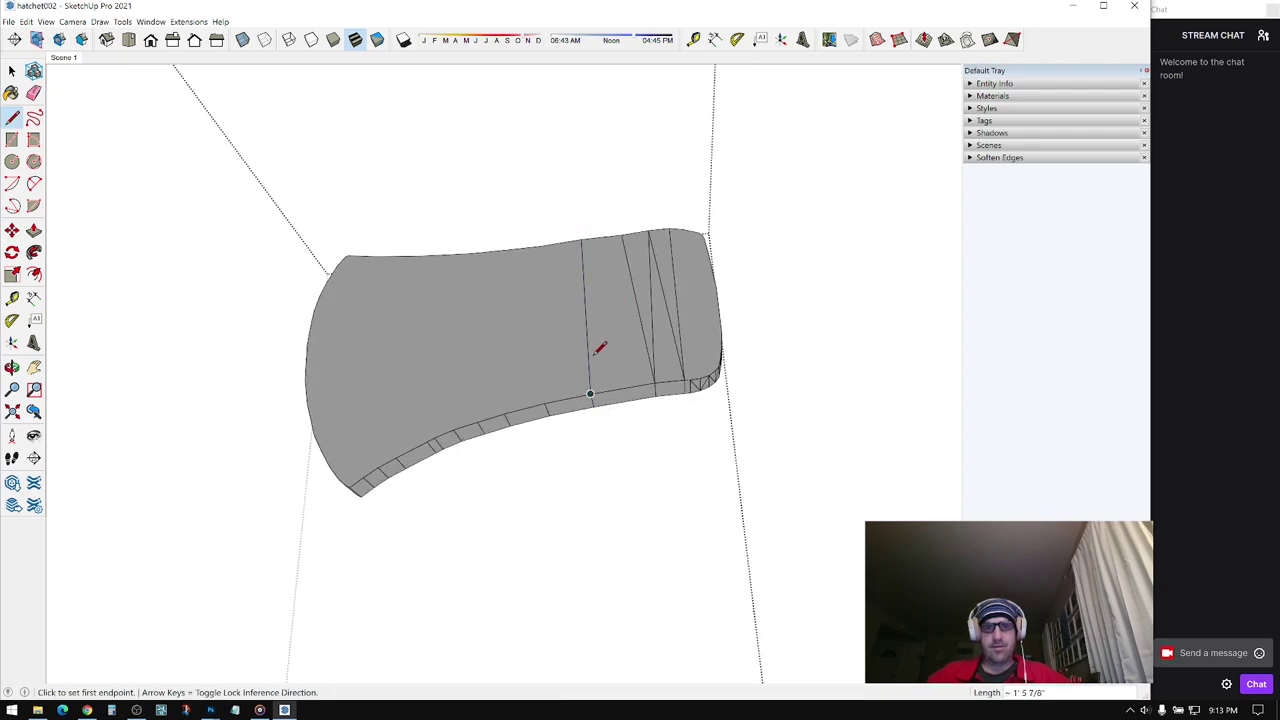
{"action": "left_click", "coordinate": [545, 403]}
{"action": "mouse_move", "coordinate": [529, 277]}
{"action": "middle_mouse_down"}
{"action": "mouse_move", "coordinate": [529, 374]}
{"action": "mouse_move", "coordinate": [548, 233]}
{"action": "middle_mouse_up"}
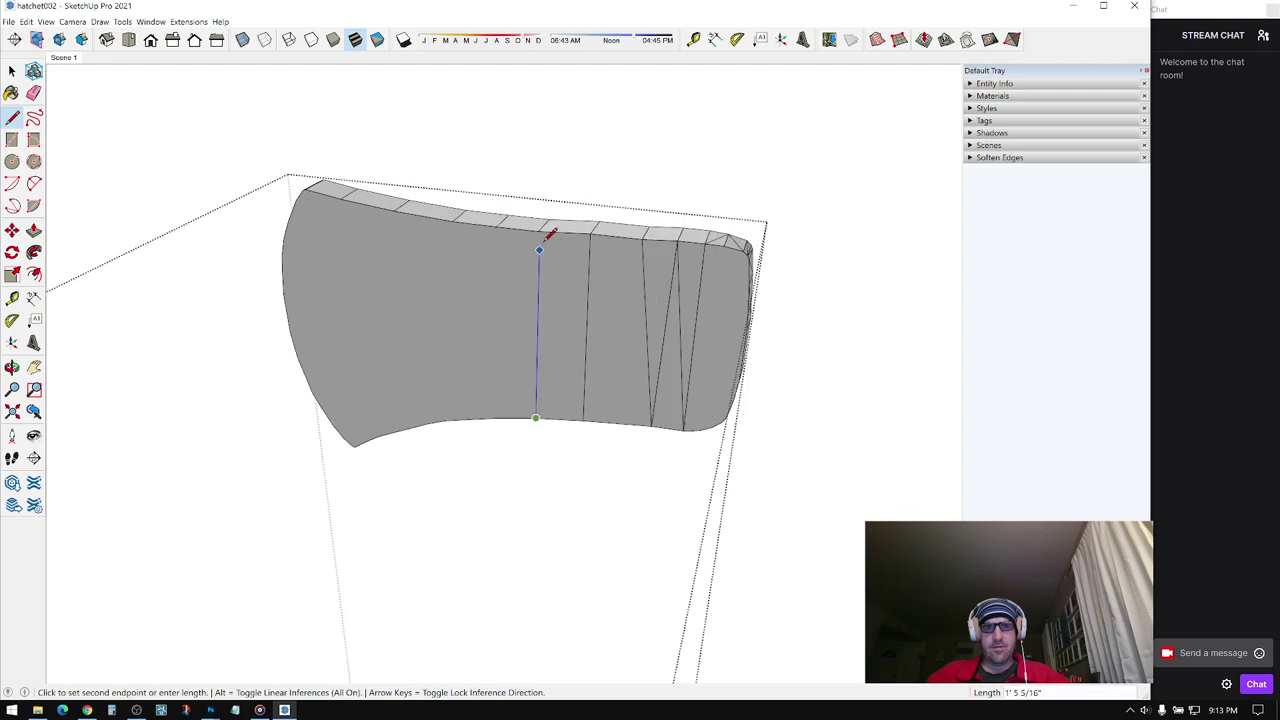
{"action": "left_click", "coordinate": [539, 230]}
- Draw three further cross lines towards the blade, with the last two meeting at the same vertex on the opposite edge
{"action": "left_click", "coordinate": [497, 225]}
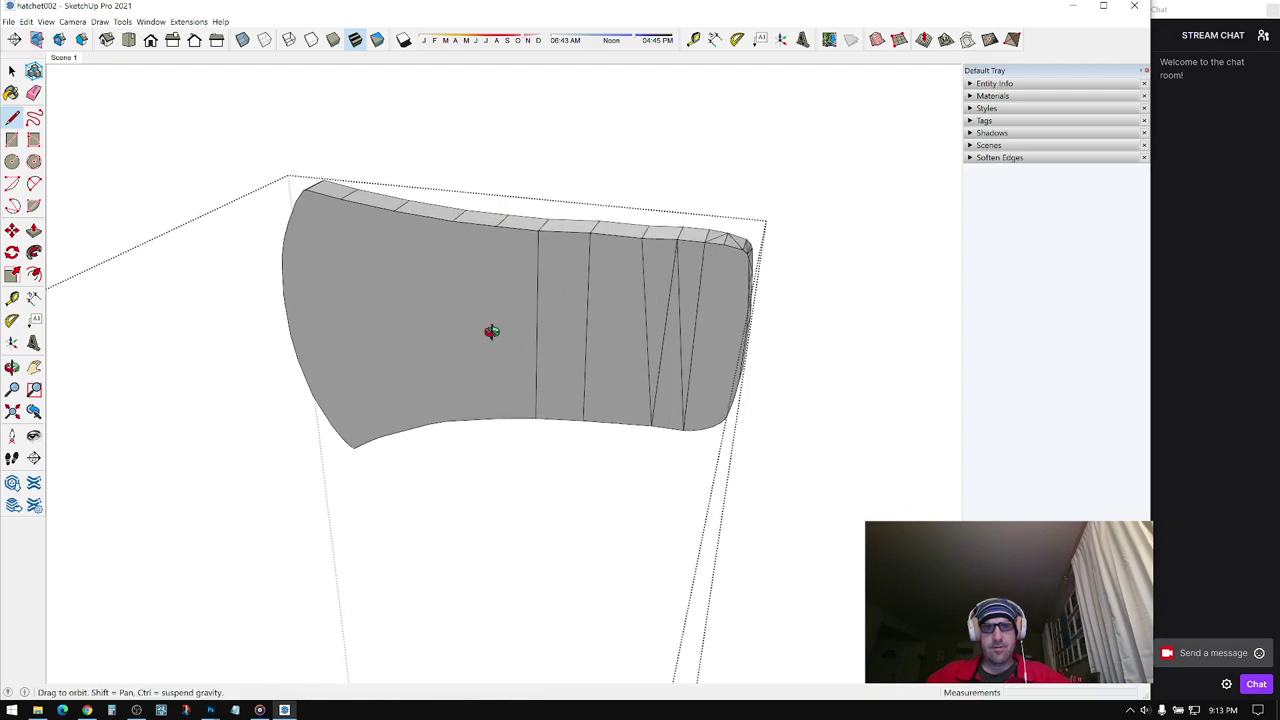
{"action": "middle_click_drag", "start_coordinate": [491, 331], "coordinate": [509, 320]}
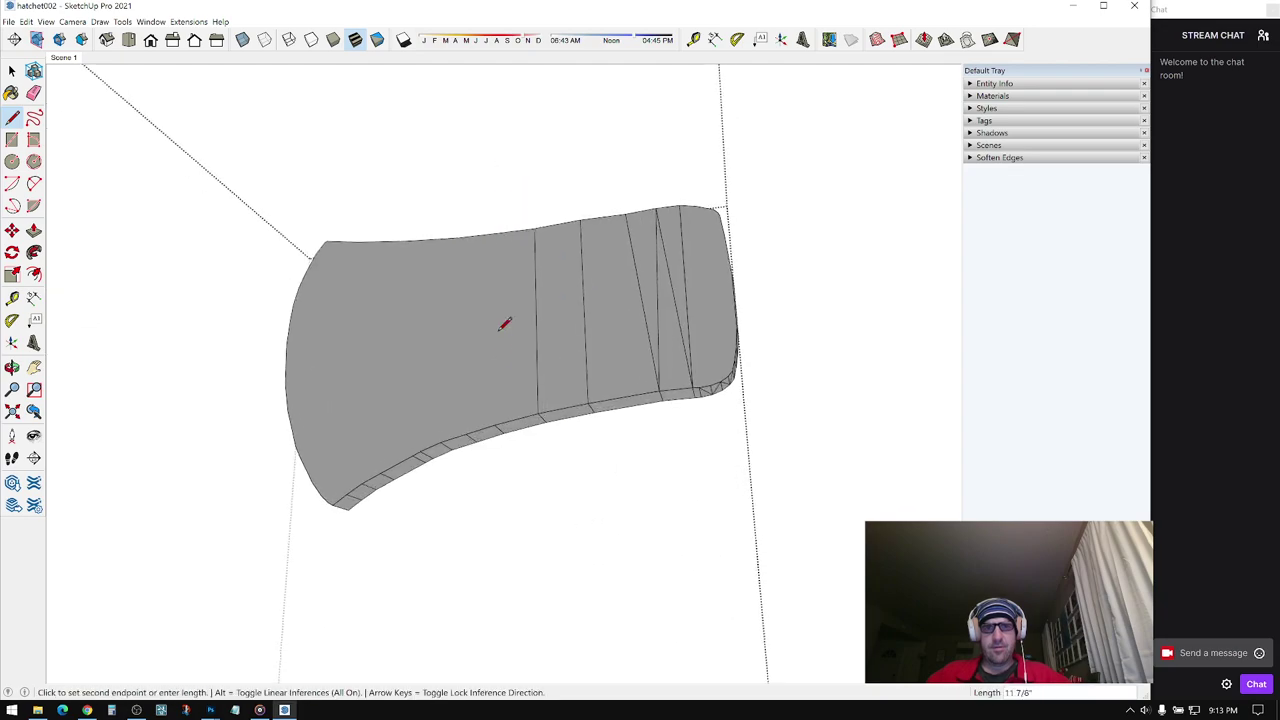
{"action": "left_click", "coordinate": [493, 423]}
{"action": "left_click", "coordinate": [467, 432]}
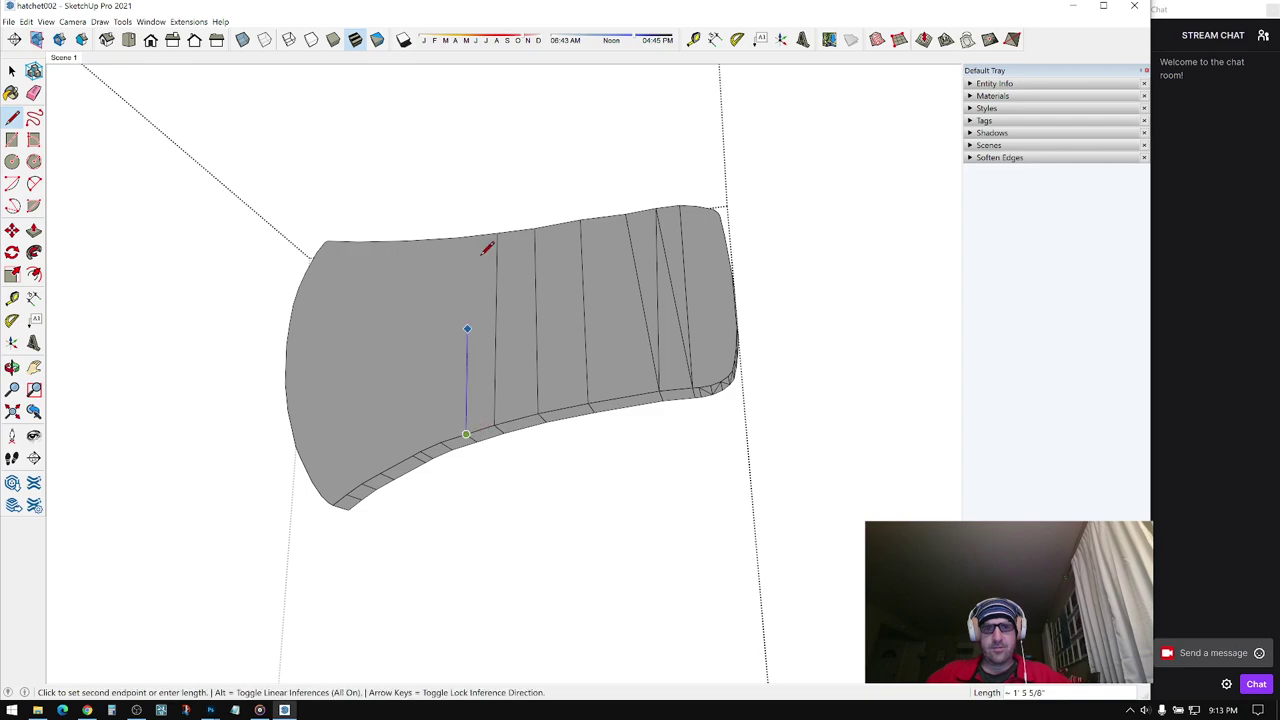
{"action": "middle_click_drag", "start_coordinate": [486, 246], "coordinate": [473, 383]}
{"action": "left_click", "coordinate": [459, 227]}
{"action": "left_click", "coordinate": [457, 424]}
{"action": "left_click", "coordinate": [460, 190]}
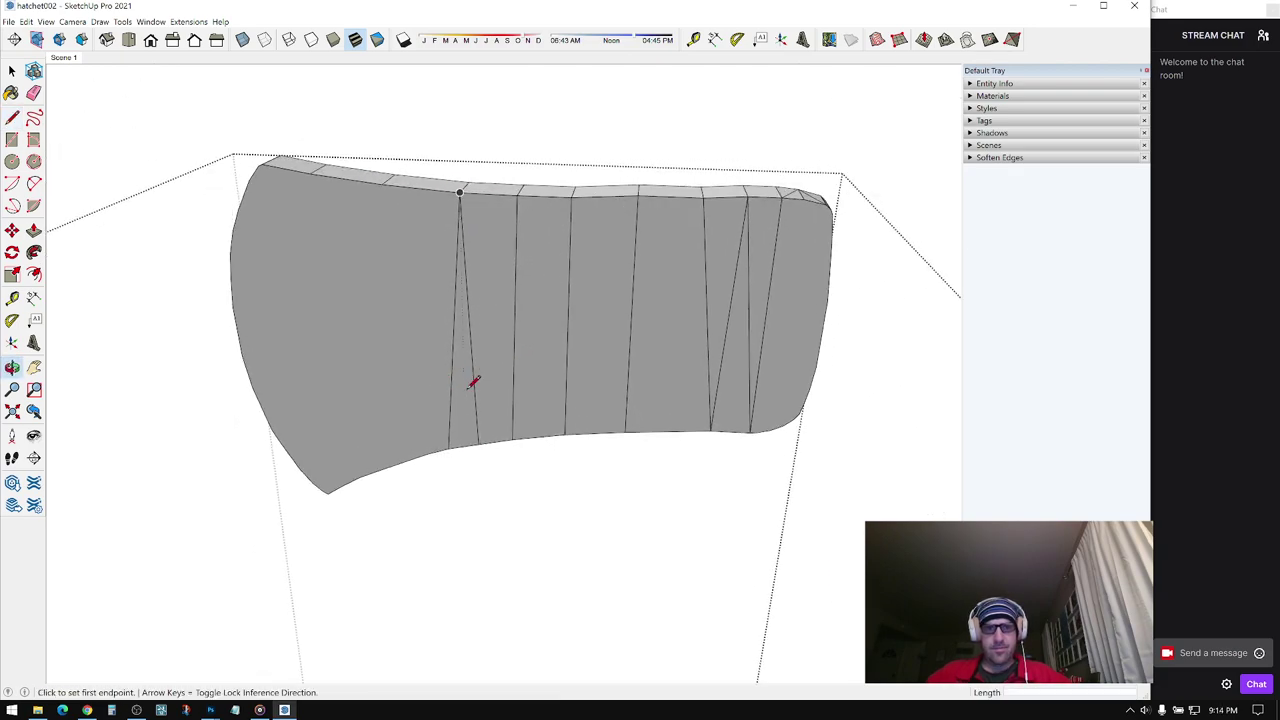
- Connect the cross lines on the head's side face with four zigzag diagonals, continuing to the lines near the blunt end
{"action": "left_click", "coordinate": [478, 443]}
{"action": "left_click", "coordinate": [519, 196]}
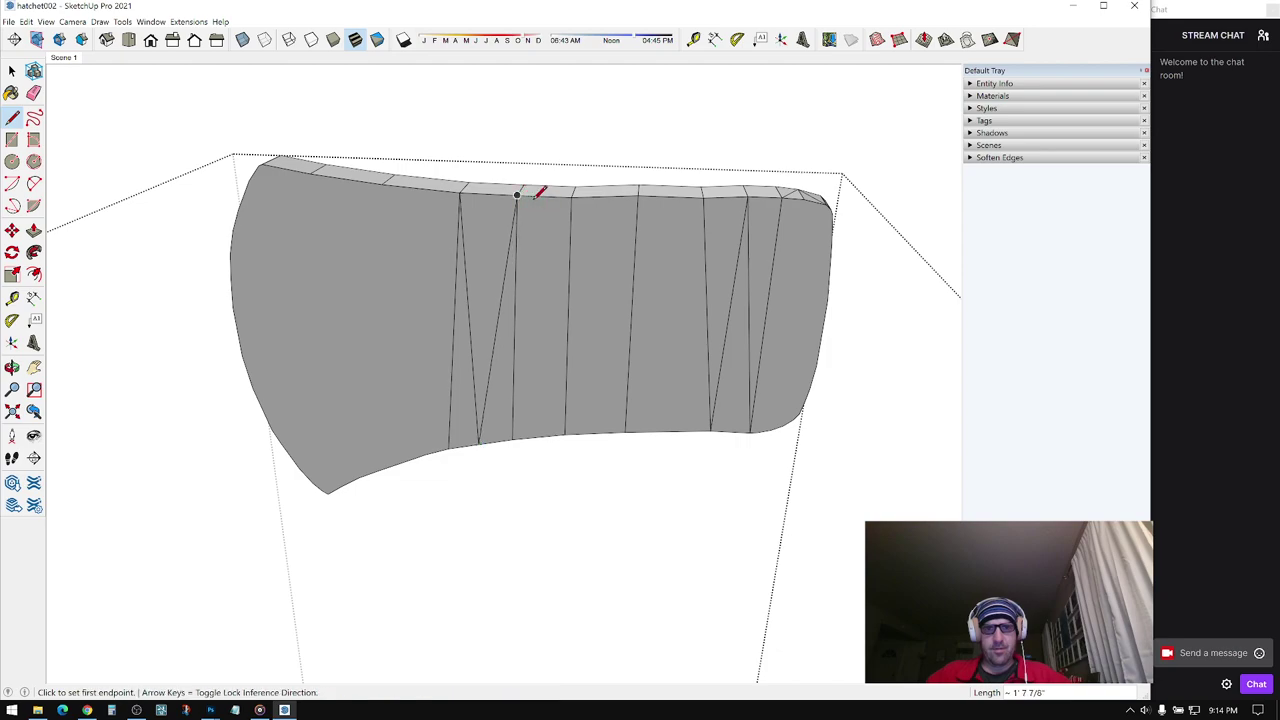
{"action": "left_click", "coordinate": [517, 195]}
{"action": "left_click", "coordinate": [566, 431]}
{"action": "left_click", "coordinate": [566, 431]}
{"action": "left_click", "coordinate": [638, 194]}
{"action": "left_click", "coordinate": [638, 194]}
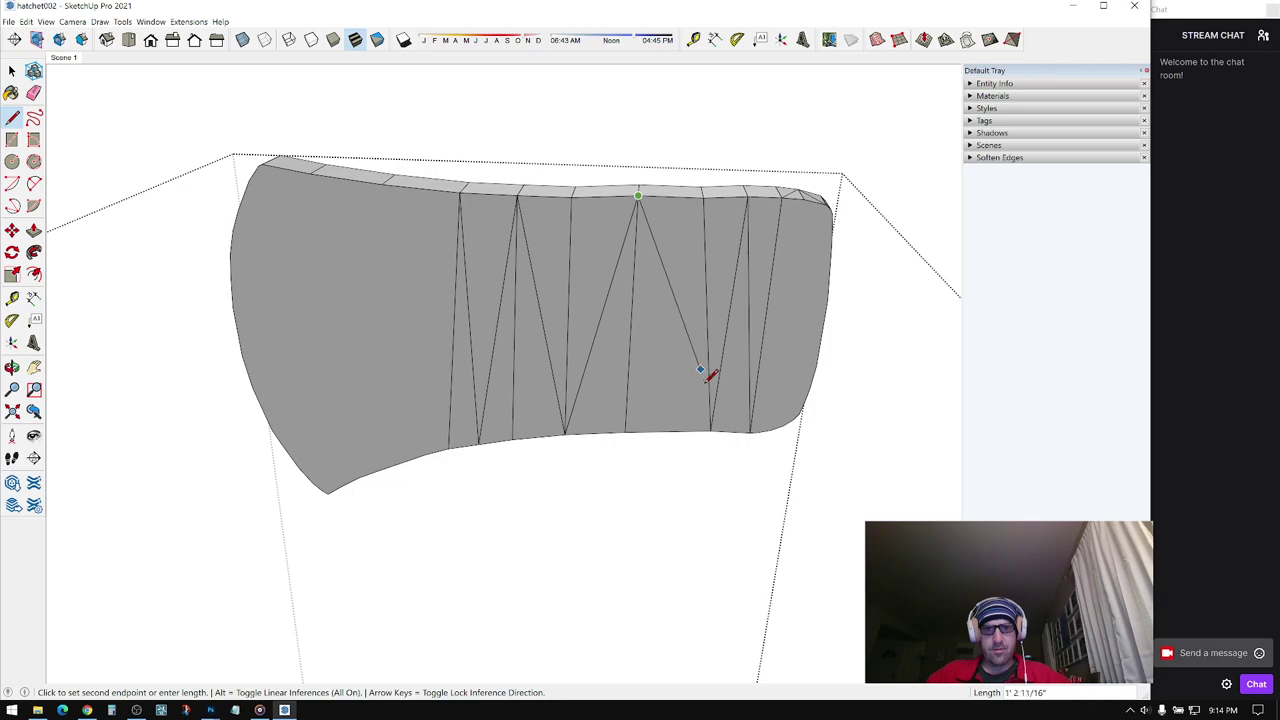
{"action": "left_click", "coordinate": [710, 431]}
- Rotate the large blade-side face about 9.4 degrees around its corner on the last cross line to taper the blade
{"action": "middle_click_drag", "start_coordinate": [646, 323], "coordinate": [480, 430]}
{"action": "left_click", "coordinate": [12, 70]}
{"action": "middle_click_drag", "start_coordinate": [543, 280], "coordinate": [668, 418]}
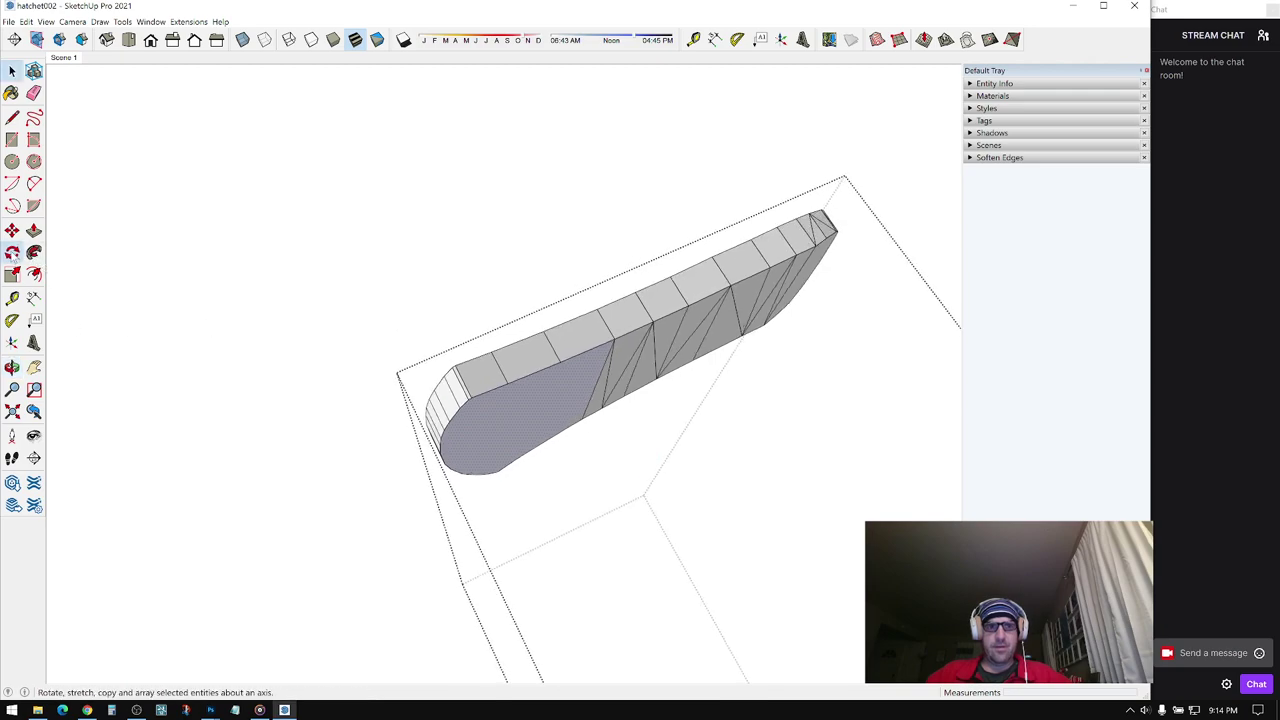
{"action": "left_click", "coordinate": [12, 252]}
{"action": "middle_click_drag", "start_coordinate": [575, 390], "coordinate": [591, 434]}
{"action": "key", "text": "m"}
{"action": "key", "text": "q"}
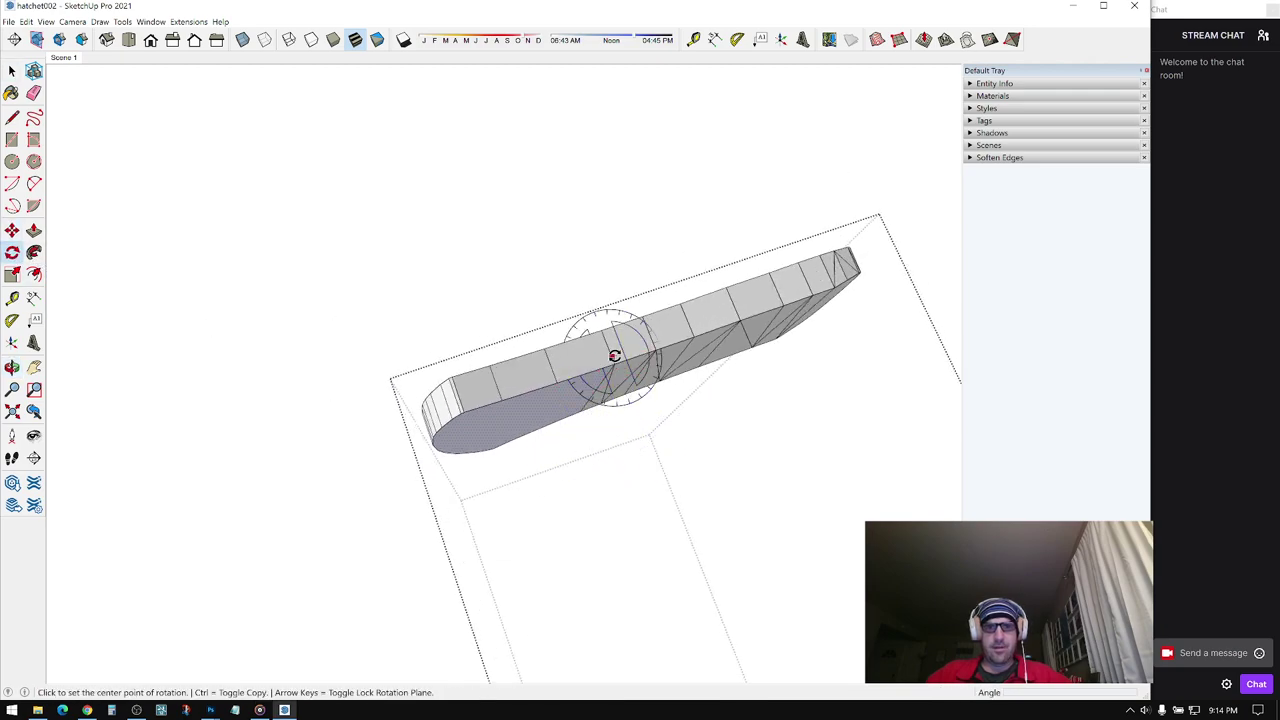
{"action": "left_click", "coordinate": [614, 363]}
{"action": "left_click", "coordinate": [322, 480]}
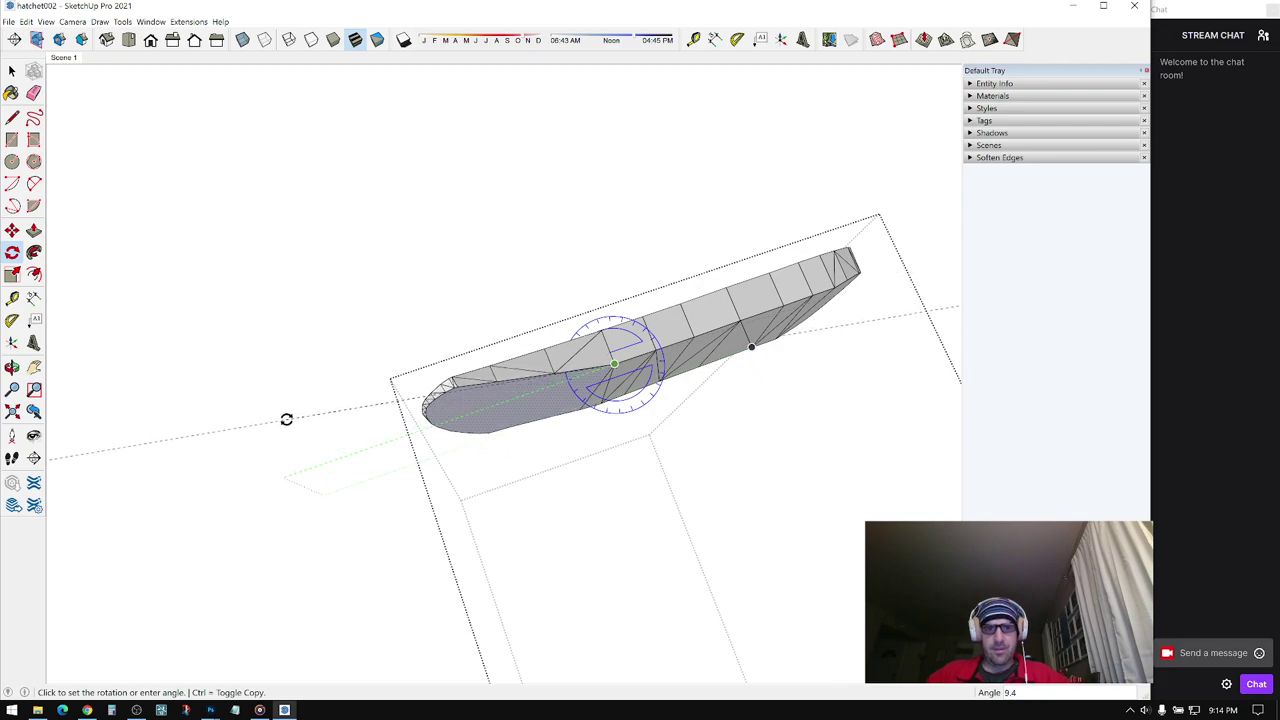
{"action": "middle_click_drag", "start_coordinate": [286, 419], "coordinate": [486, 443]}
- Thin the blade face by scaling it along the red axis to about 0.85, and again to about 0.94
{"action": "key", "text": "s"}
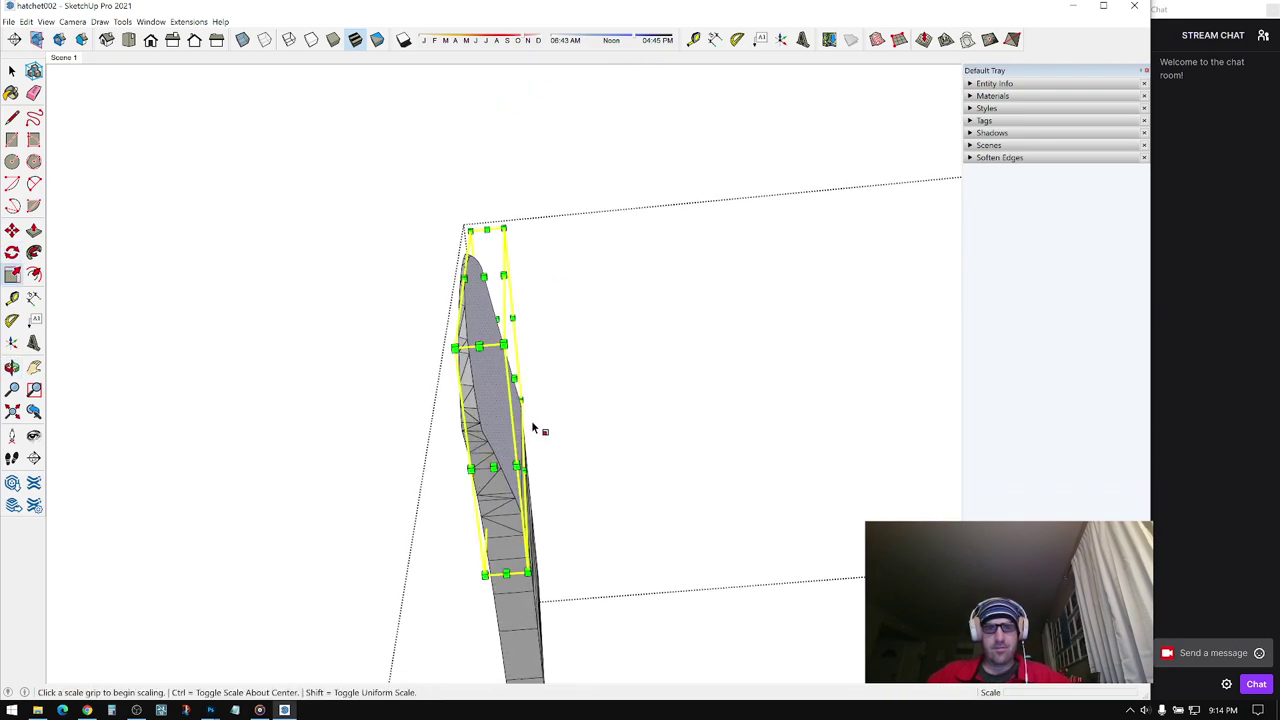
{"action": "left_click", "coordinate": [513, 378]}
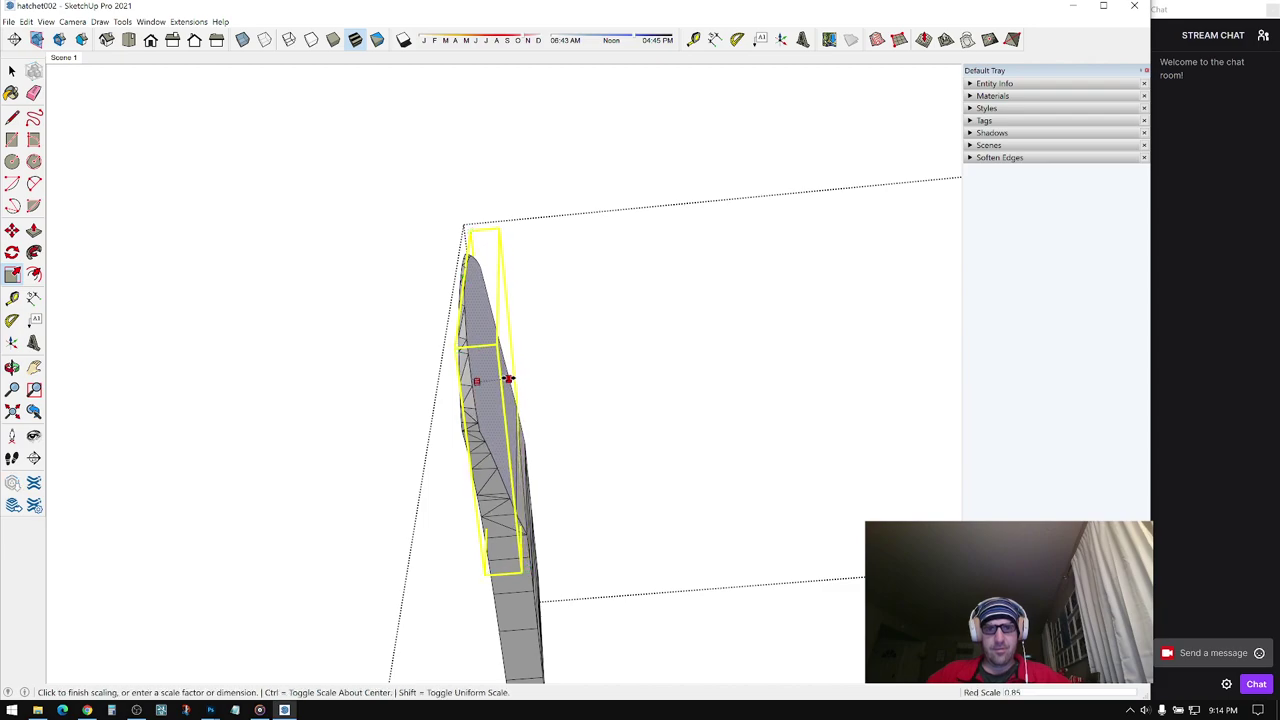
{"action": "middle_click_drag", "start_coordinate": [508, 378], "coordinate": [497, 437]}
{"action": "left_click", "coordinate": [503, 420]}
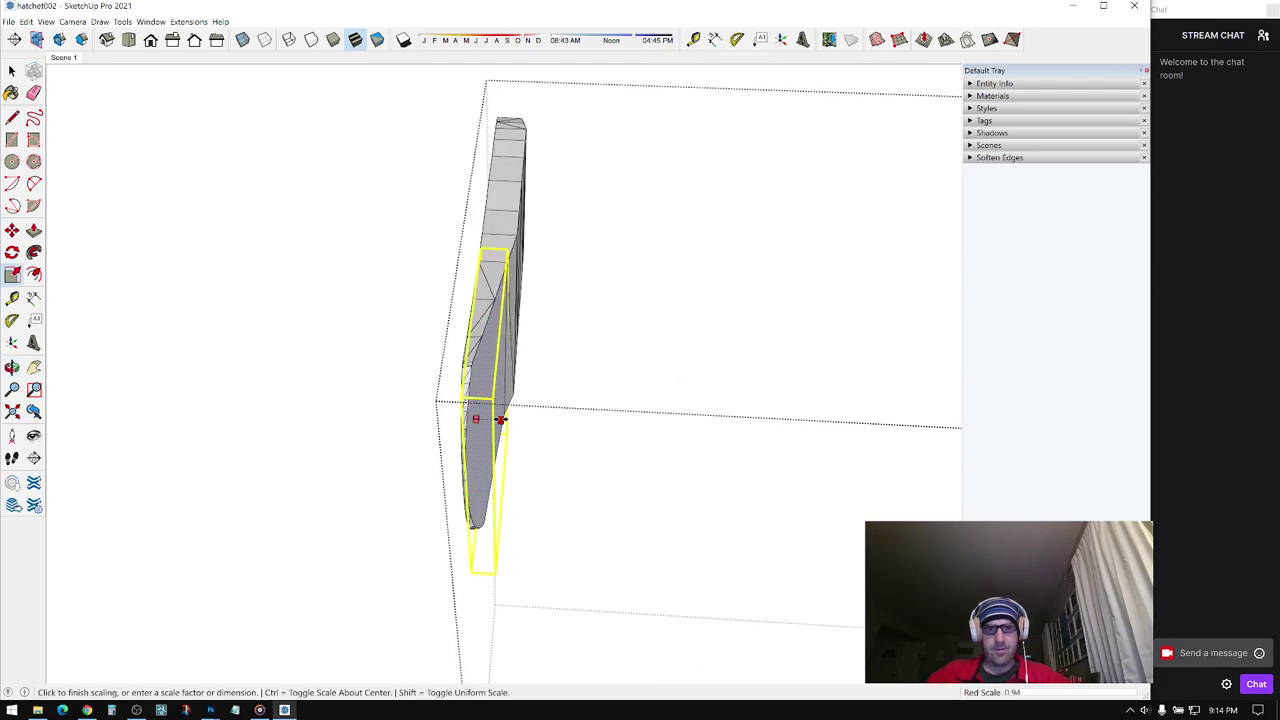
{"action": "middle_click_drag", "start_coordinate": [495, 418], "coordinate": [517, 381]}
{"action": "key", "text": "space"}
- Rotate the selected side facet near the blunt end about 7.9 degrees around its outer edge vertex
{"action": "middle_click_drag", "start_coordinate": [593, 388], "coordinate": [509, 425]}
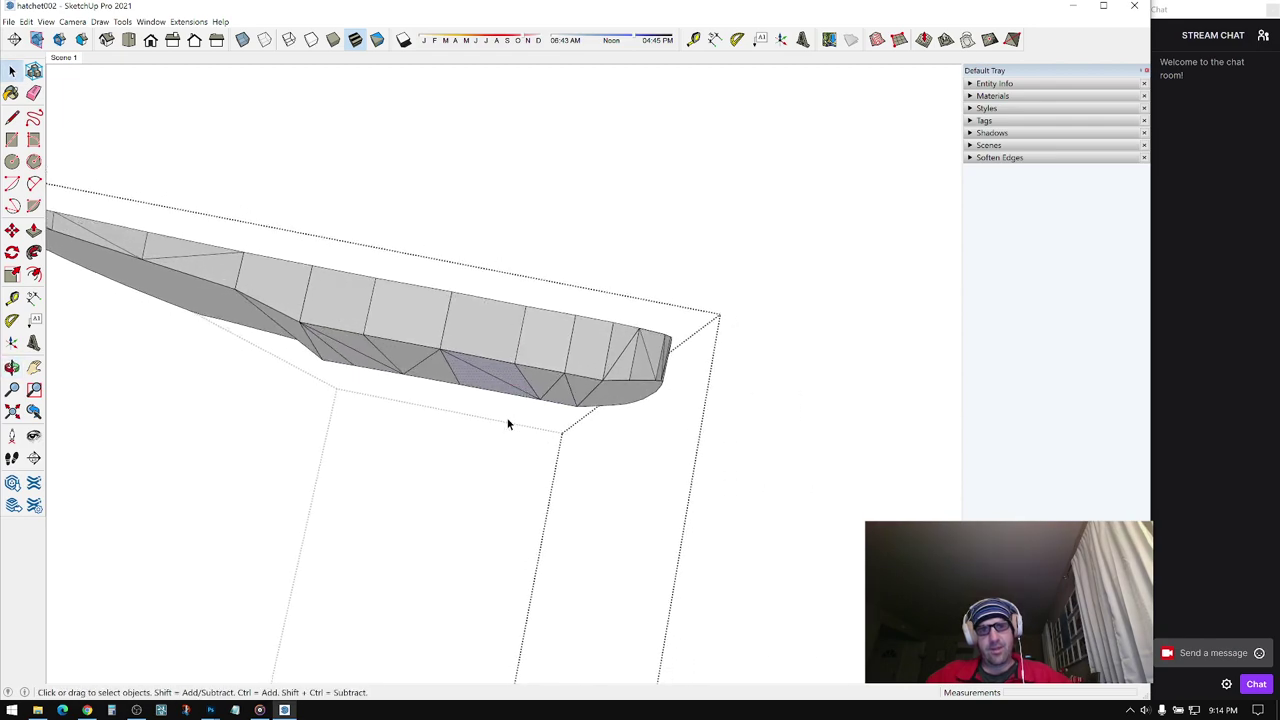
{"action": "key", "text": "q"}
{"action": "left_click", "coordinate": [514, 363]}
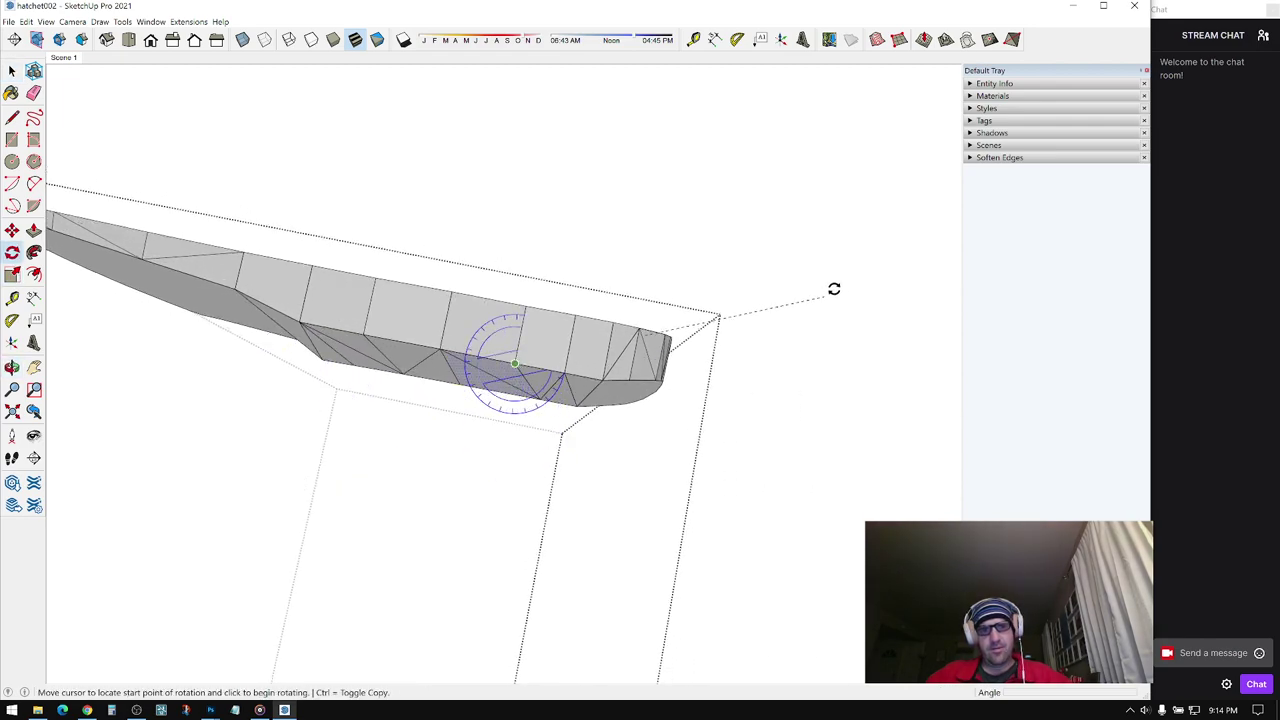
{"action": "left_click", "coordinate": [834, 289]}
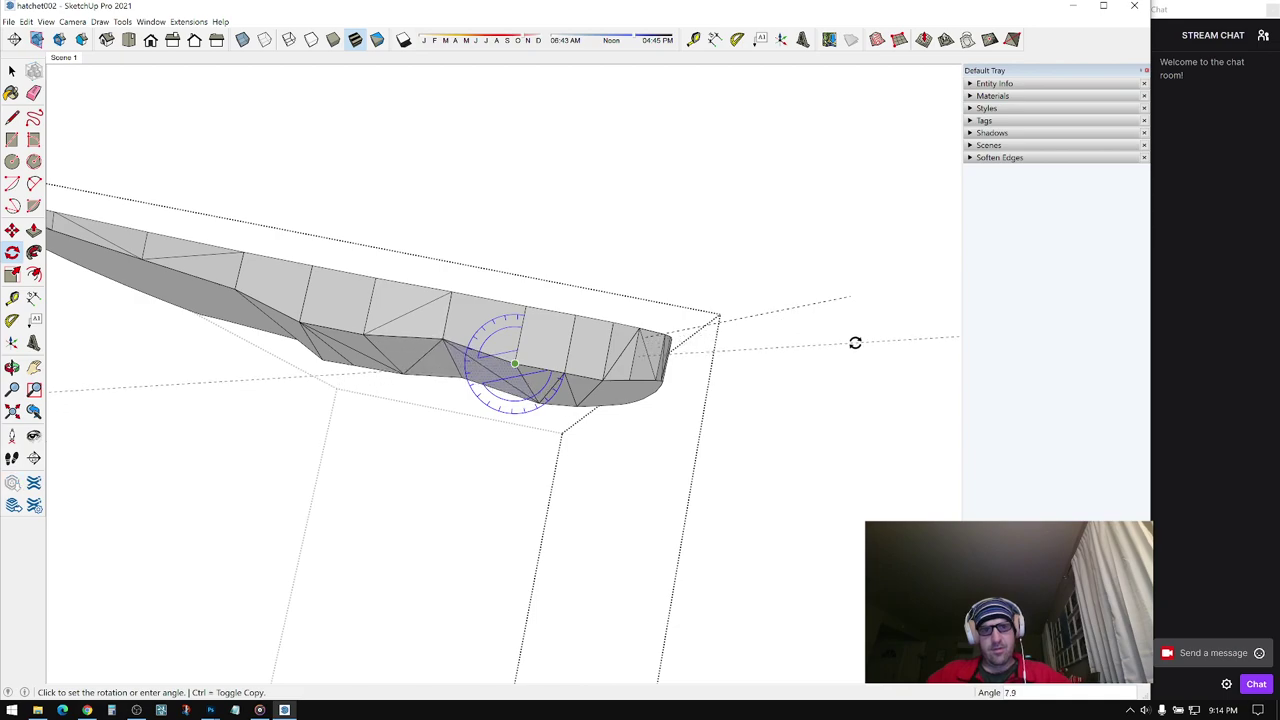
{"action": "left_click", "coordinate": [855, 343]}
{"action": "key", "text": "space"}
- Select the adjoining facets in the middle of the head's side and rotate them about 6.2 degrees around their edge vertex
{"action": "middle_click_drag", "start_coordinate": [360, 356], "coordinate": [550, 355], "text": "shift"}
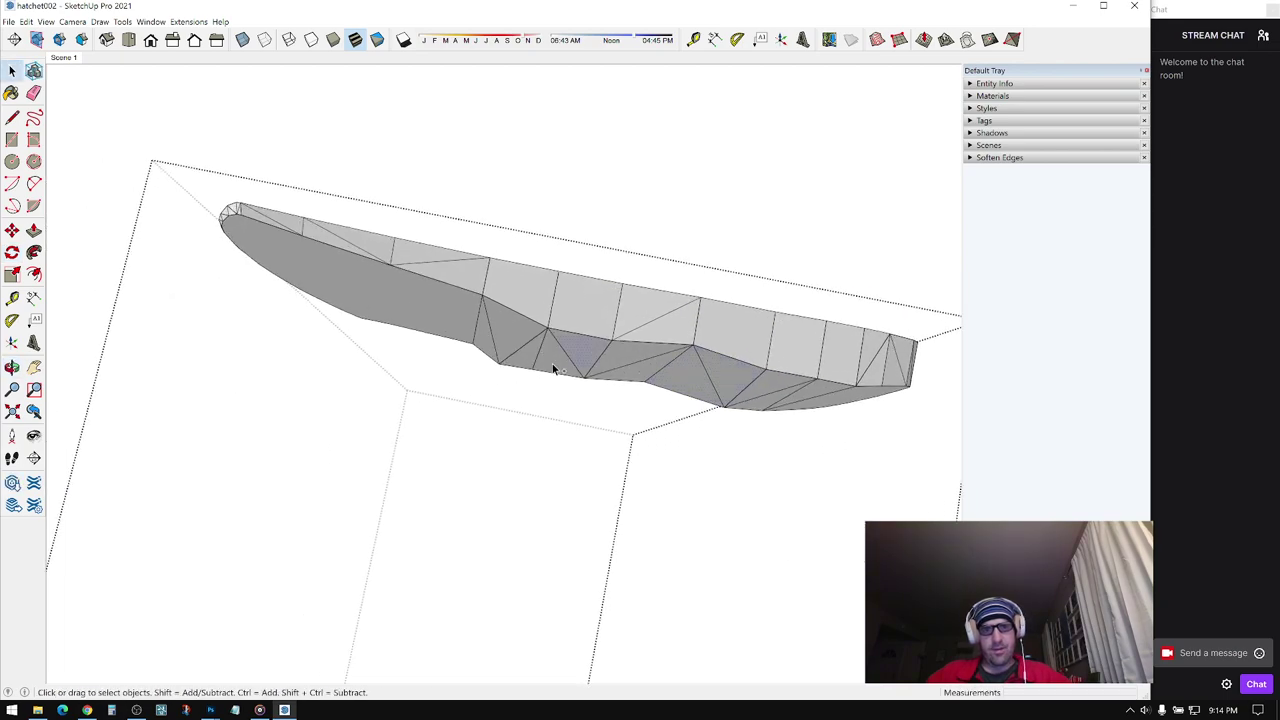
{"action": "key", "text": "q"}
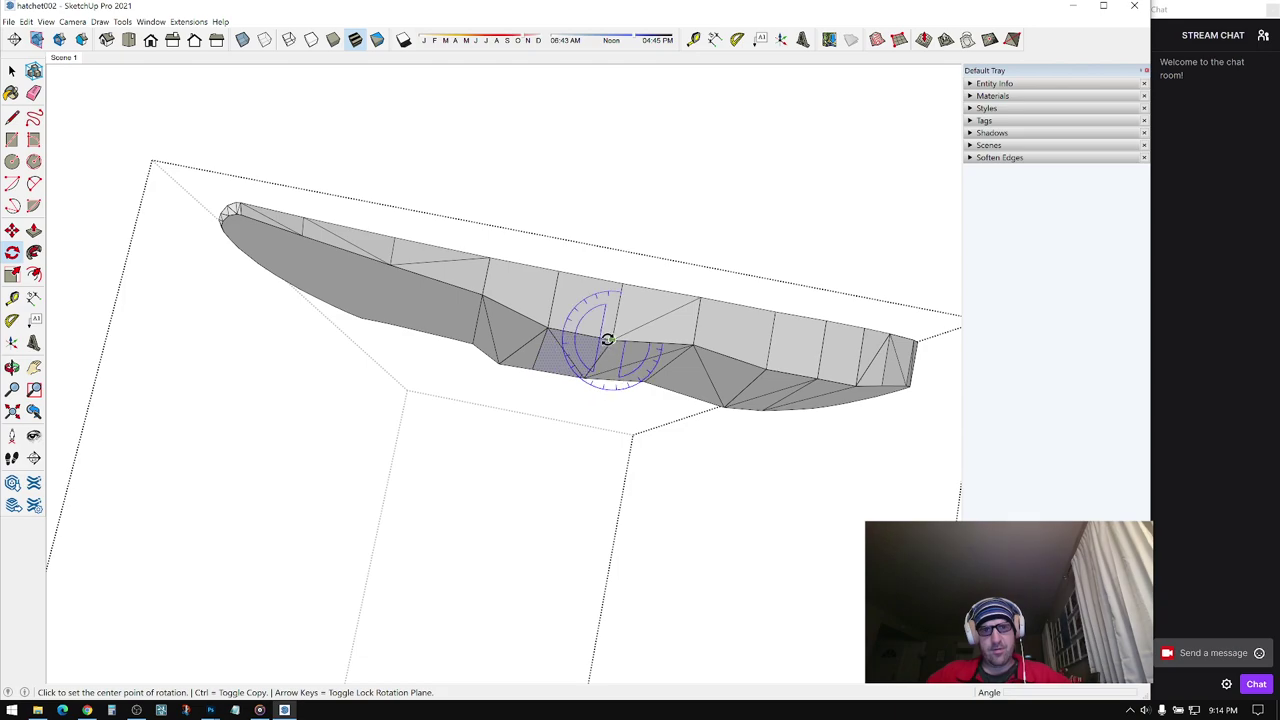
{"action": "key", "text": "space"}
{"action": "left_click", "coordinate": [506, 368]}
{"action": "key", "text": "q"}
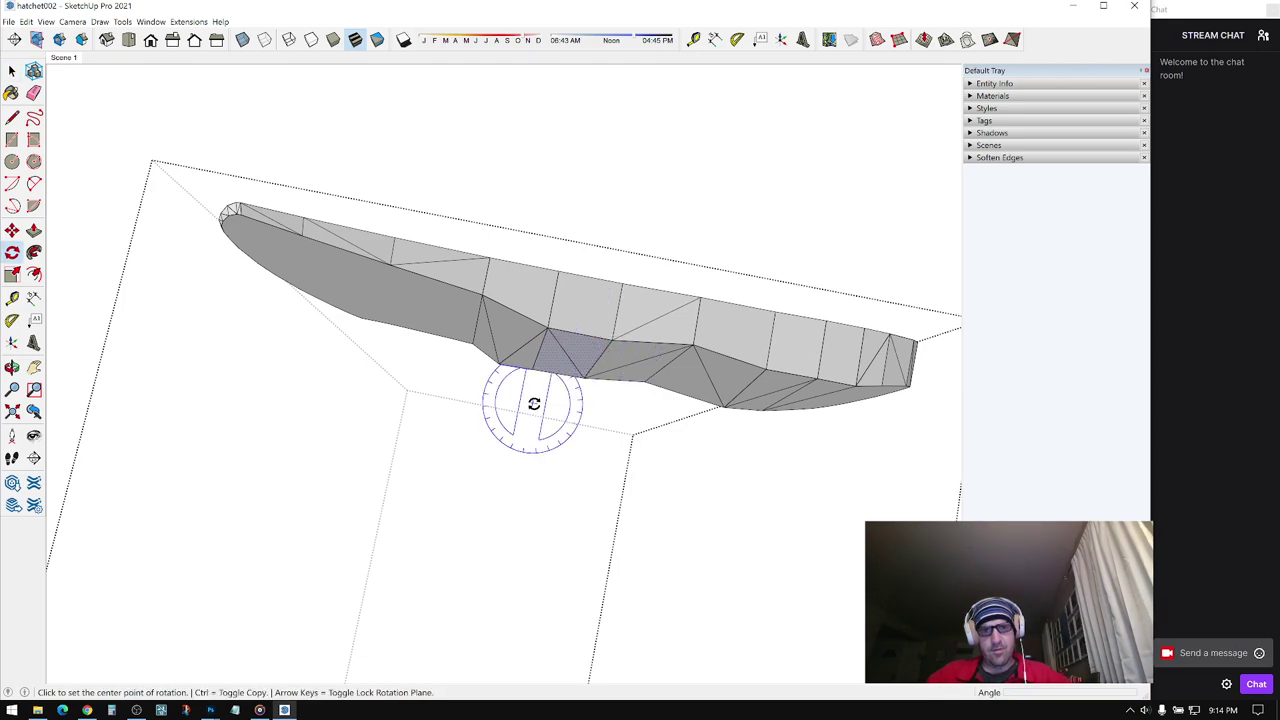
{"action": "left_click", "coordinate": [610, 340]}
{"action": "left_click", "coordinate": [353, 459]}
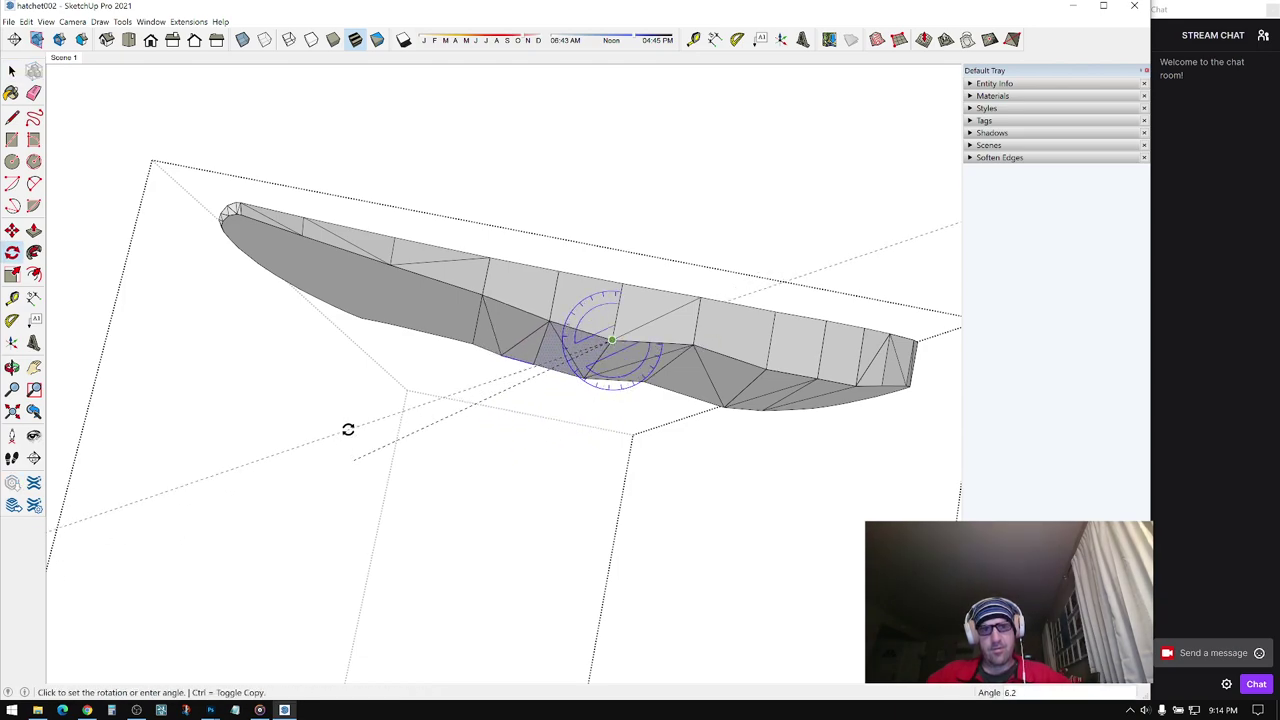
{"action": "middle_click_drag", "start_coordinate": [346, 418], "coordinate": [483, 341]}
{"action": "key", "text": "space"}
- Soften the lines across the head's side face and the segment edges along its upper side and blunt end
{"action": "middle_click_drag", "start_coordinate": [537, 376], "coordinate": [622, 406]}
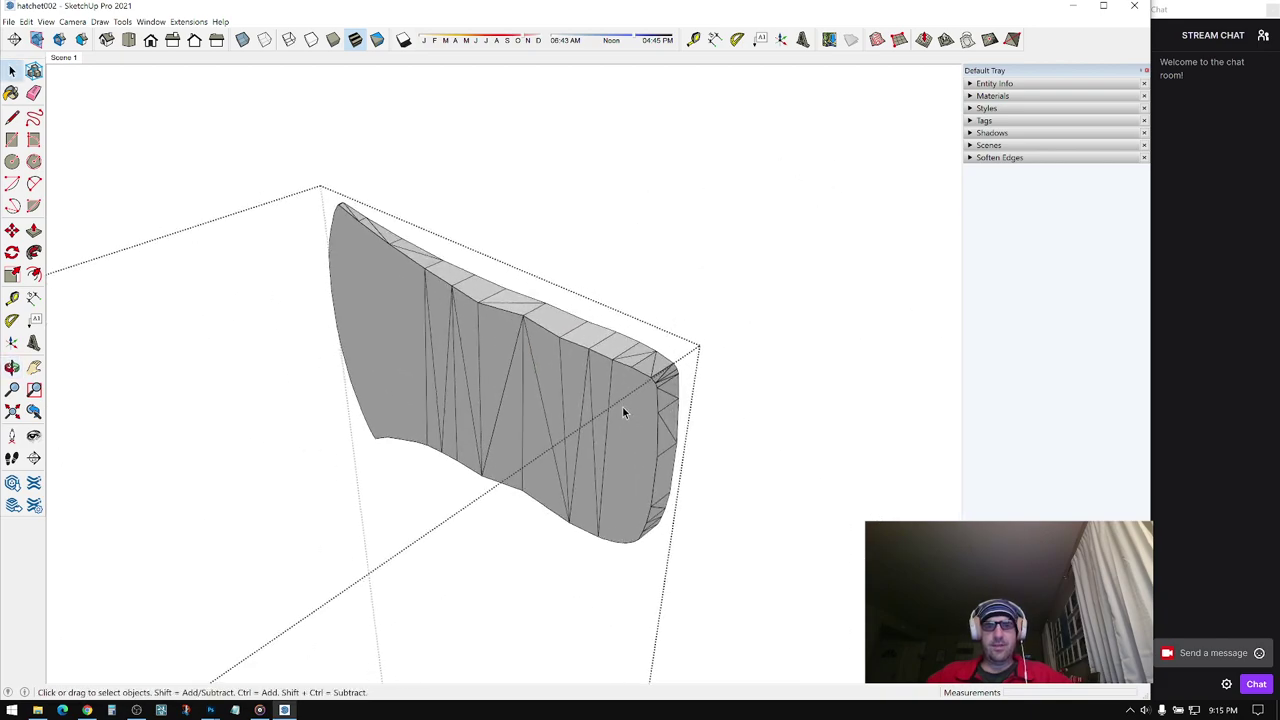
{"action": "left_click", "coordinate": [33, 92]}
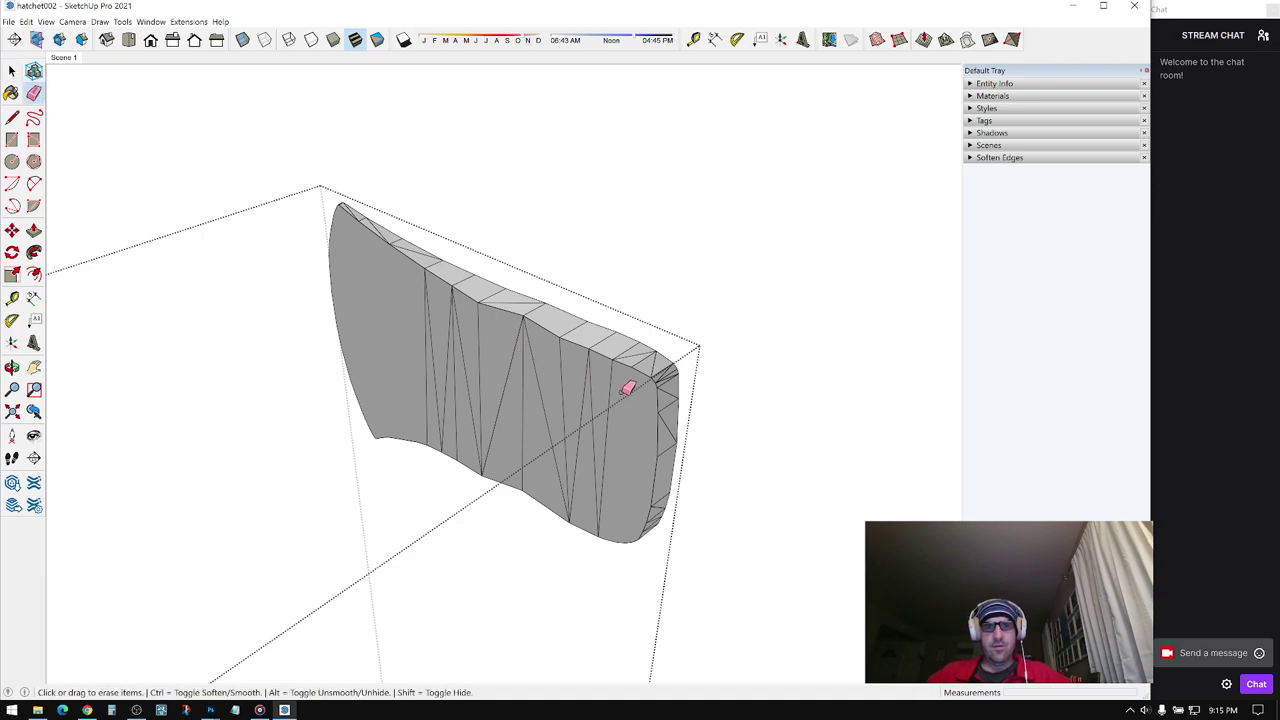
{"action": "scroll", "coordinate": [627, 388], "scroll_direction": "up", "scroll_amount": 1}
{"action": "key", "text": "ctrl"}
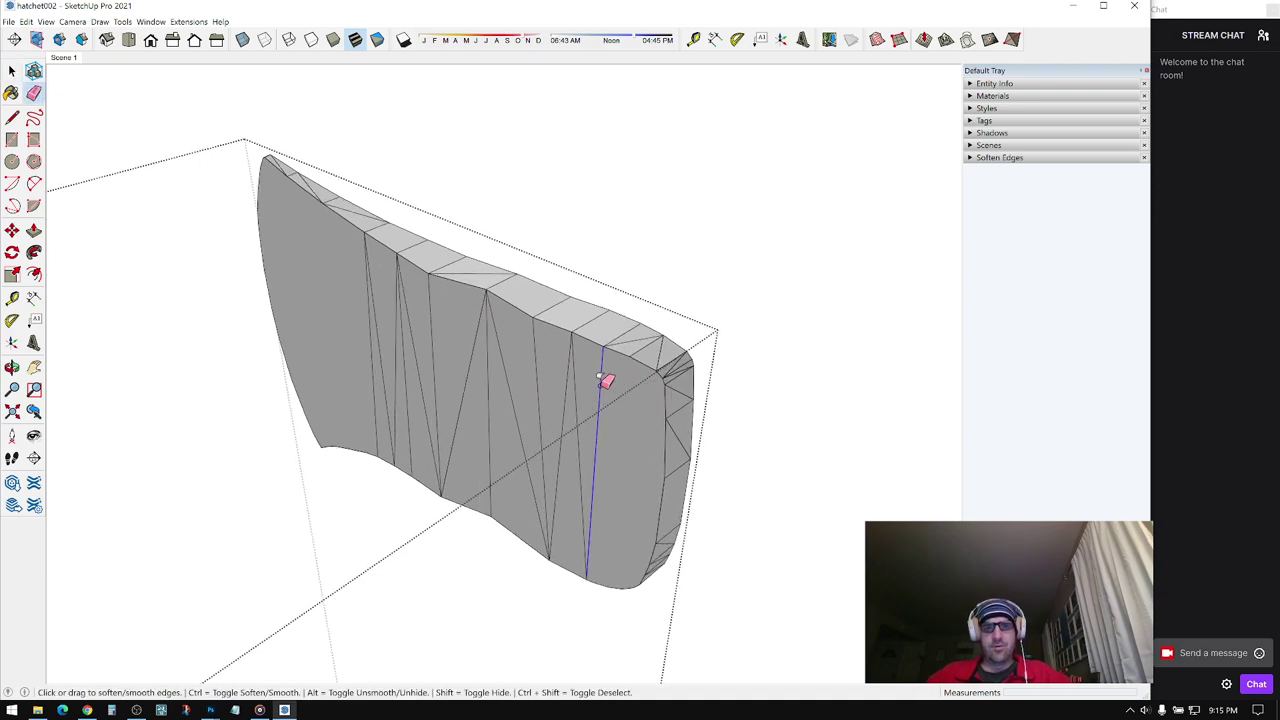
{"action": "left_click", "coordinate": [572, 385], "text": "ctrl"}
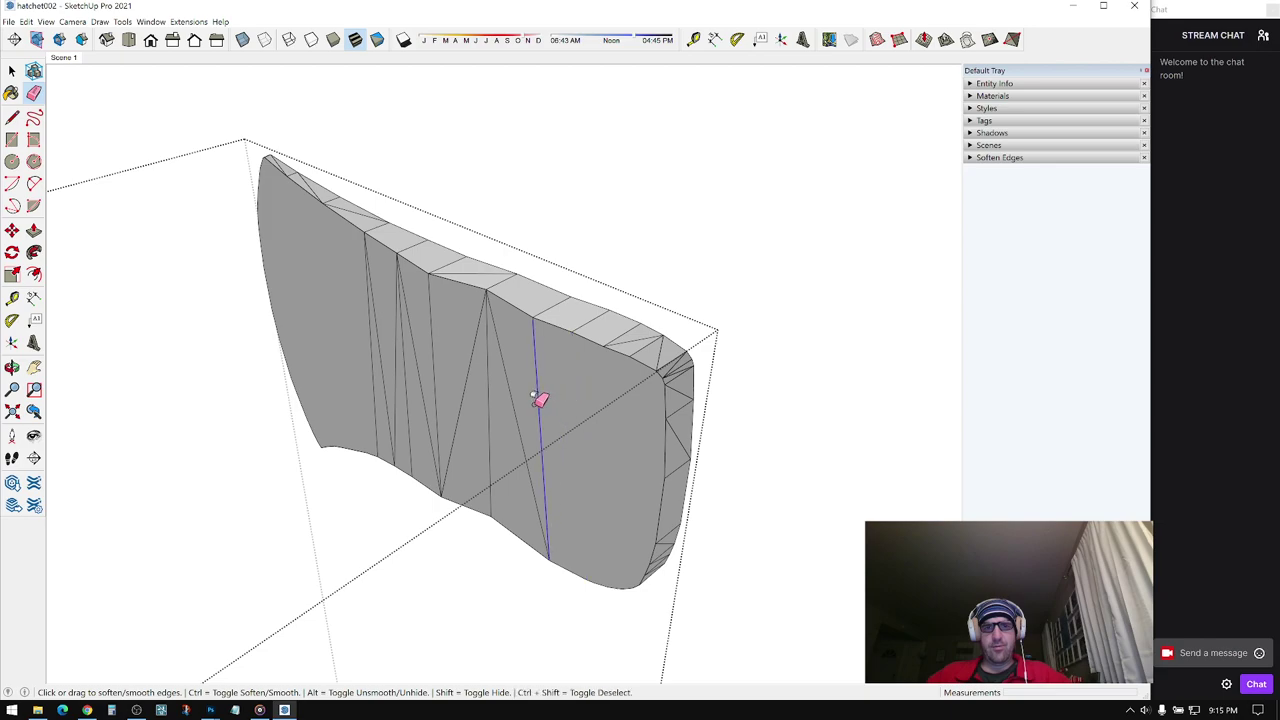
{"action": "left_click", "coordinate": [540, 400], "text": "ctrl"}
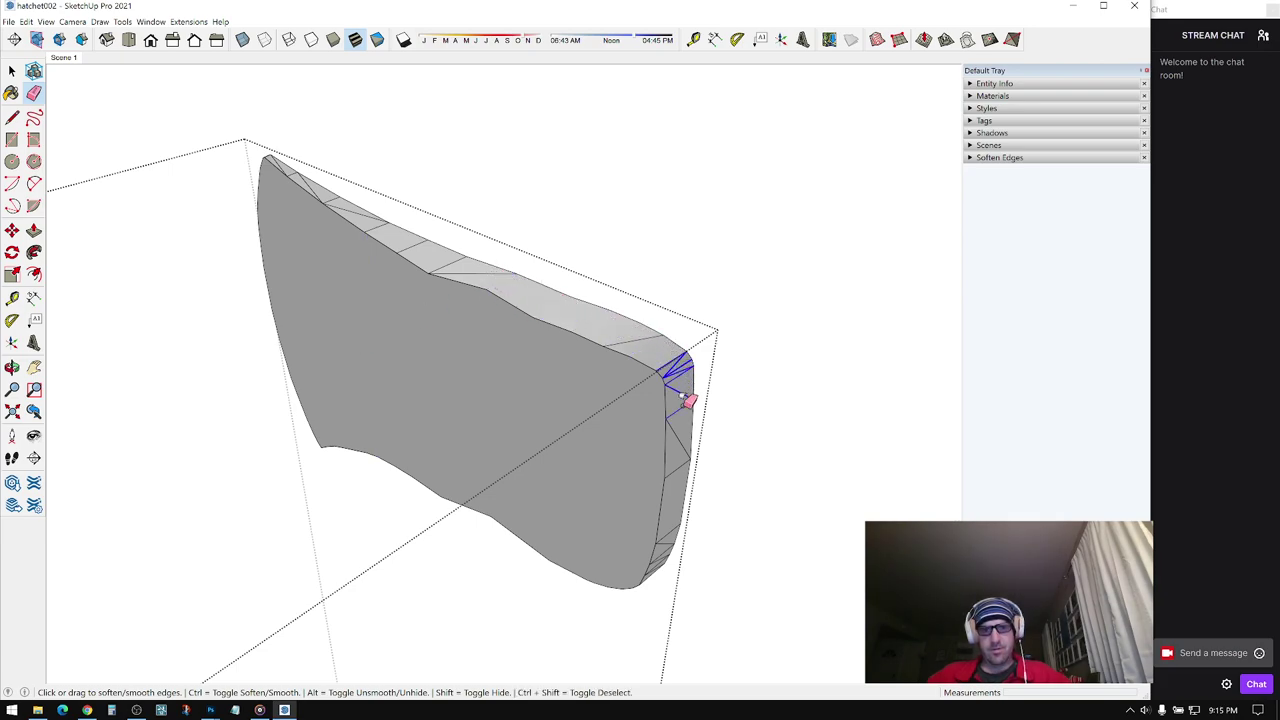
{"action": "left_click_drag", "start_coordinate": [686, 398], "coordinate": [645, 338], "text": "ctrl"}
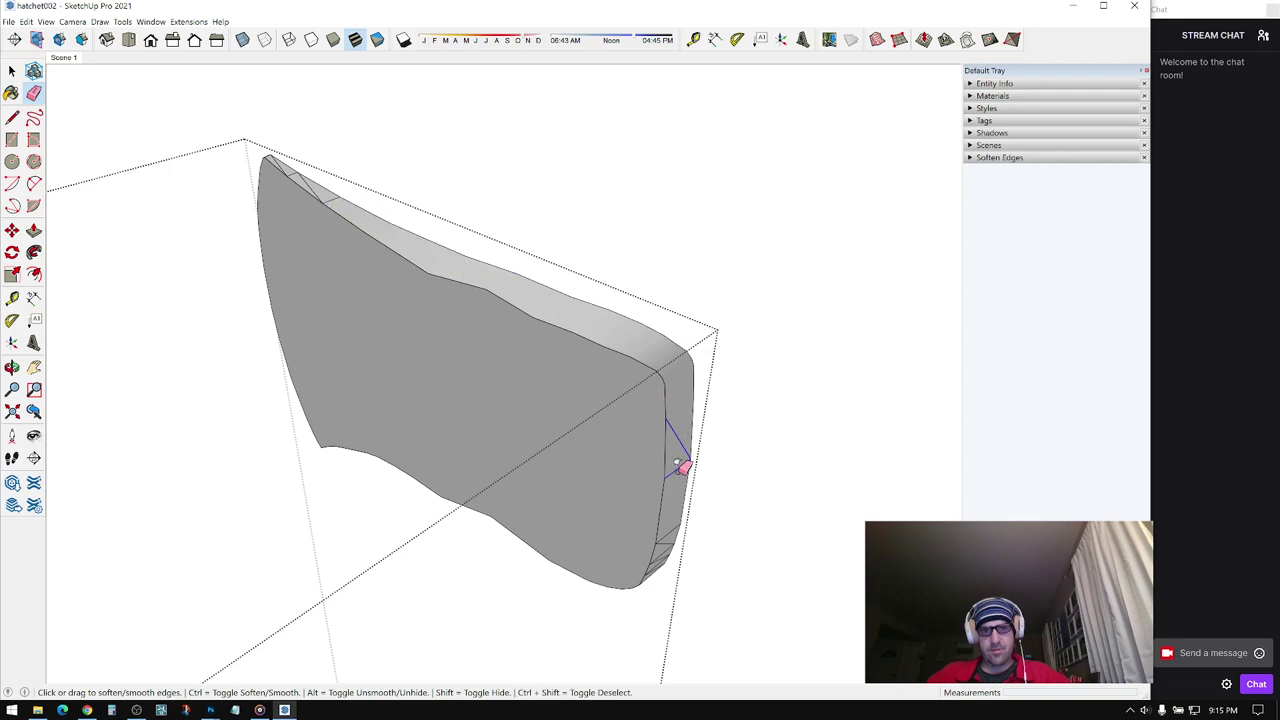
{"action": "left_click_drag", "start_coordinate": [678, 469], "coordinate": [684, 462]}
- Soften the triangulated edges along the head's curved underside, working from the blunt end towards the blade tip
{"action": "middle_click_drag", "start_coordinate": [625, 285], "coordinate": [580, 175]}
{"action": "middle_click_drag", "start_coordinate": [572, 432], "coordinate": [493, 194], "text": "shift"}
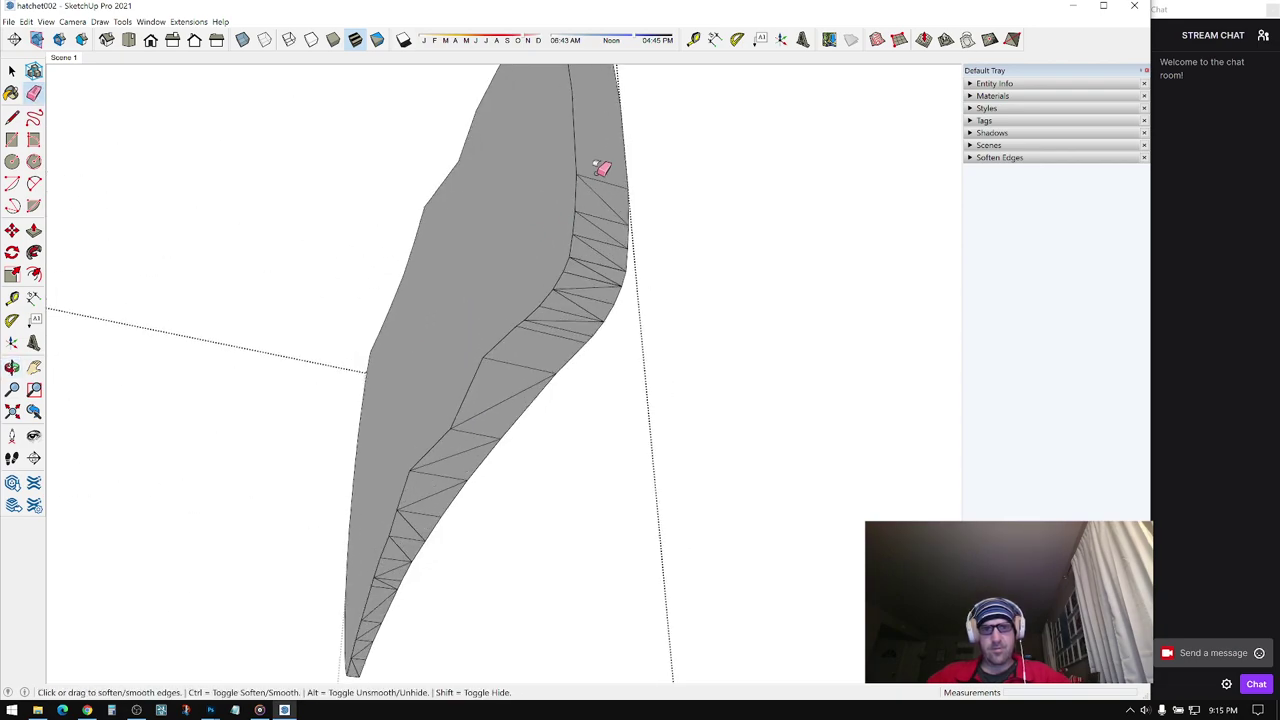
{"action": "left_click_drag", "start_coordinate": [594, 164], "coordinate": [577, 294], "text": "ctrl"}
{"action": "left_click_drag", "start_coordinate": [514, 391], "coordinate": [455, 427], "text": "ctrl"}
{"action": "middle_click_drag", "start_coordinate": [455, 427], "coordinate": [605, 220]}
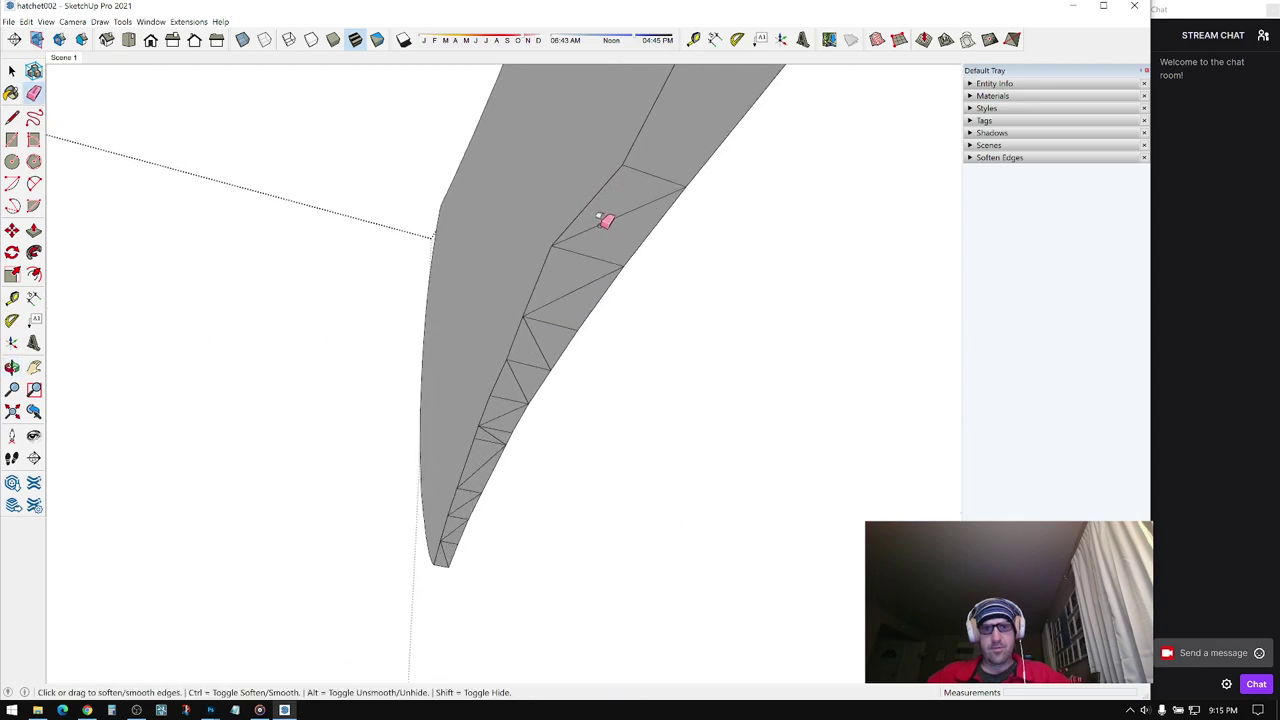
{"action": "left_click_drag", "start_coordinate": [527, 375], "coordinate": [530, 370], "text": "ctrl"}
{"action": "mouse_move", "coordinate": [530, 370]}
{"action": "middle_mouse_down"}
{"action": "mouse_move", "coordinate": [563, 291]}
{"action": "mouse_move", "coordinate": [651, 243]}
{"action": "mouse_move", "coordinate": [603, 389]}
{"action": "mouse_move", "coordinate": [508, 392]}
{"action": "middle_mouse_up"}
{"action": "key", "text": "ctrl"}
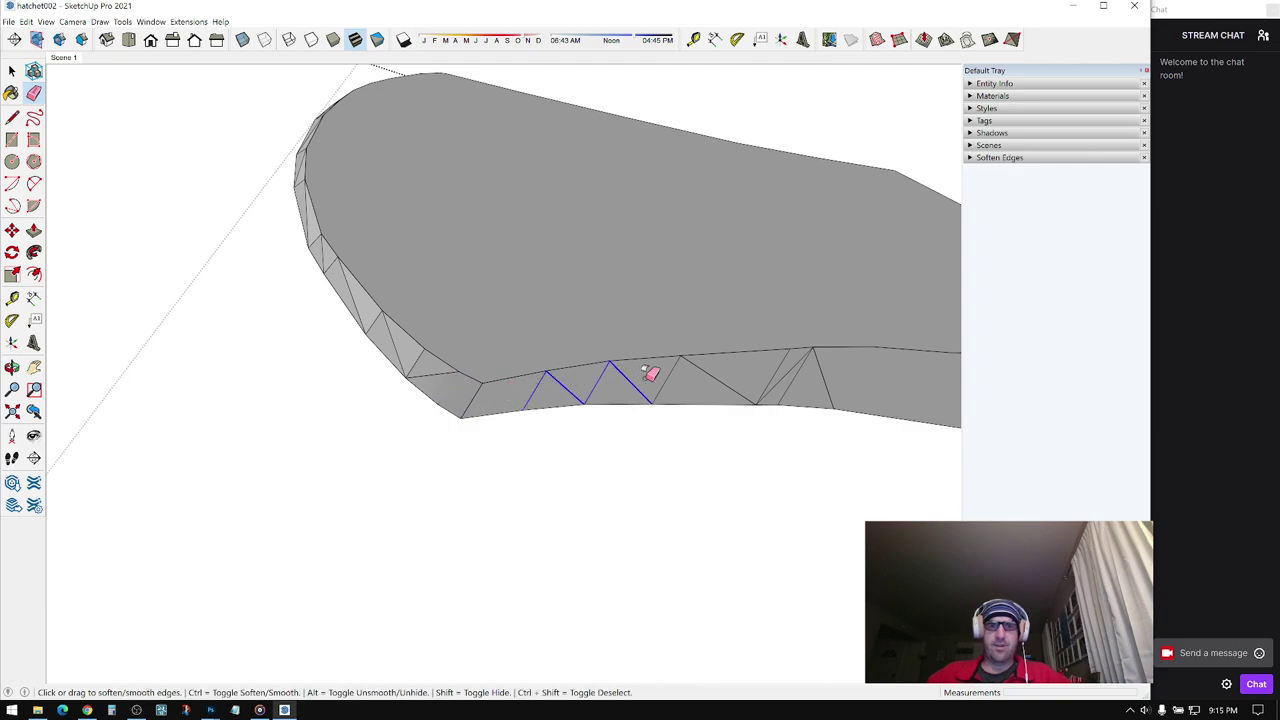
- Soften the triangulation edges along the hatchet head's underside and the lower part of its curved cutting edge
{"action": "left_click_drag", "start_coordinate": [822, 371], "coordinate": [825, 372], "text": "ctrl"}
{"action": "mouse_move", "coordinate": [825, 372]}
{"action": "middle_mouse_down"}
{"action": "mouse_move", "coordinate": [663, 263]}
{"action": "mouse_move", "coordinate": [527, 320]}
{"action": "middle_mouse_up"}
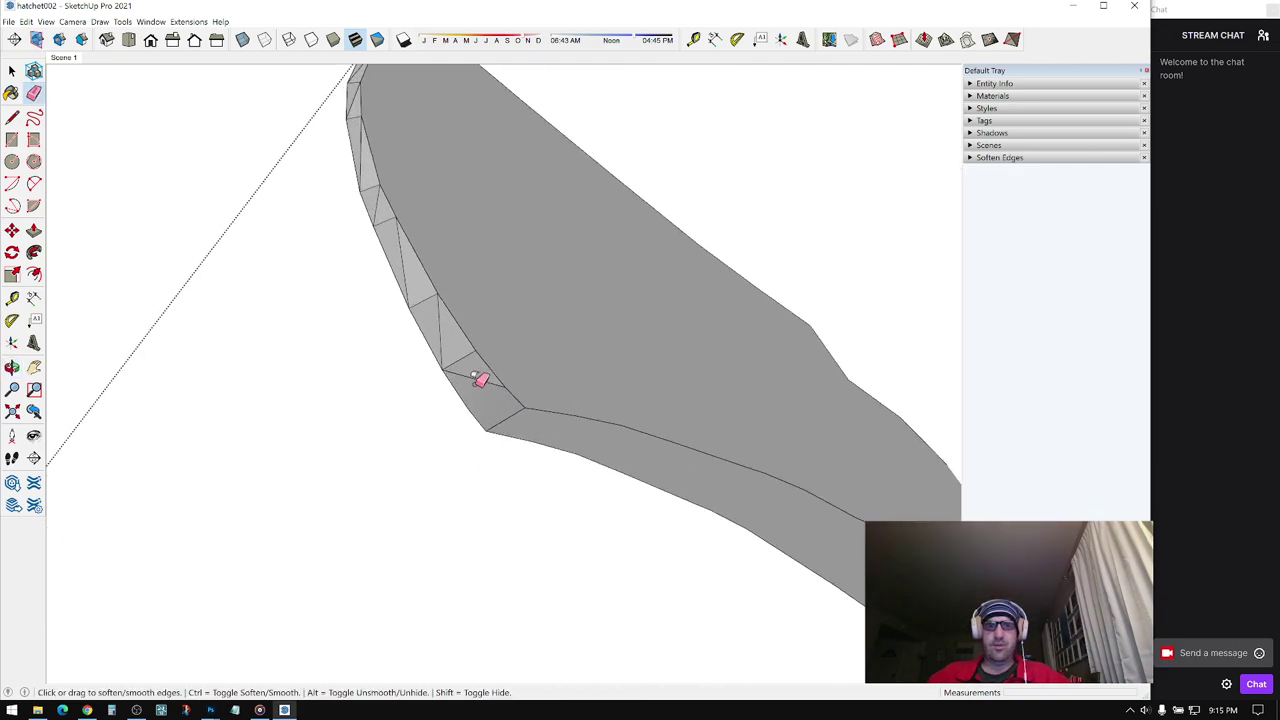
{"action": "left_click_drag", "start_coordinate": [436, 302], "coordinate": [423, 243], "text": "ctrl"}
{"action": "middle_click_drag", "start_coordinate": [423, 243], "coordinate": [509, 369]}
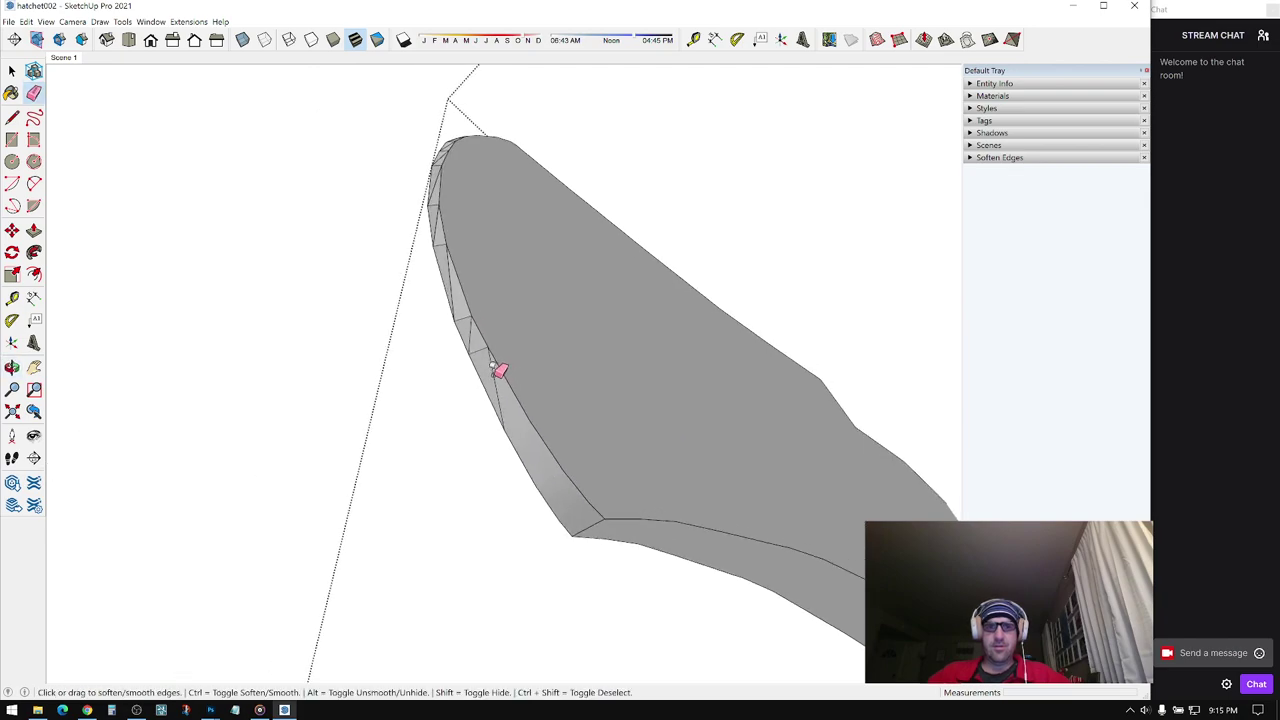
{"action": "left_click_drag", "start_coordinate": [458, 284], "coordinate": [451, 203], "text": "ctrl"}
{"action": "middle_click_drag", "start_coordinate": [451, 203], "coordinate": [457, 323]}
{"action": "left_click_drag", "start_coordinate": [457, 323], "coordinate": [450, 270], "text": "ctrl"}
{"action": "mouse_move", "coordinate": [447, 232]}
{"action": "middle_mouse_down"}
{"action": "mouse_move", "coordinate": [466, 366]}
{"action": "mouse_move", "coordinate": [480, 363]}
{"action": "middle_mouse_up"}
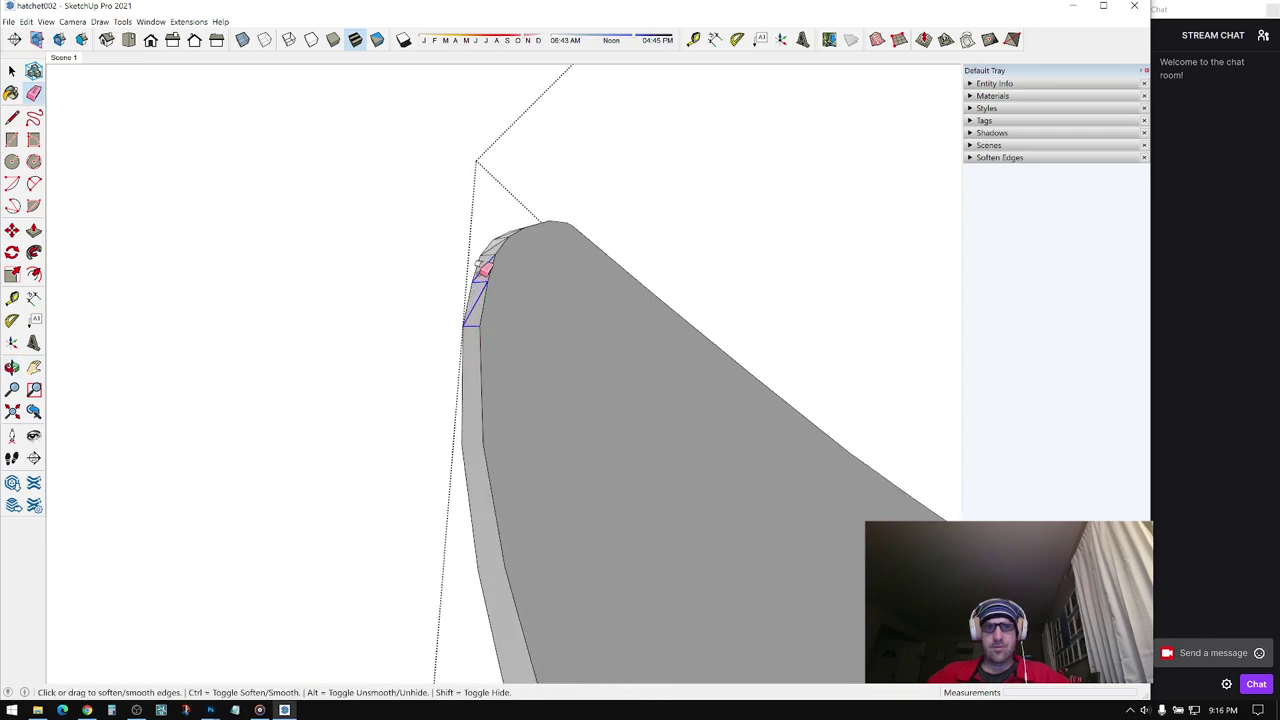
- Soften the remaining triangulation edges up the curved cutting edge towards its upper corner
{"action": "left_click_drag", "start_coordinate": [480, 268], "coordinate": [484, 258]}
{"action": "mouse_move", "coordinate": [484, 258]}
{"action": "middle_mouse_down"}
{"action": "mouse_move", "coordinate": [549, 274]}
{"action": "mouse_move", "coordinate": [540, 411]}
{"action": "mouse_move", "coordinate": [529, 254]}
{"action": "mouse_move", "coordinate": [478, 514]}
{"action": "mouse_move", "coordinate": [441, 489]}
{"action": "middle_mouse_up"}
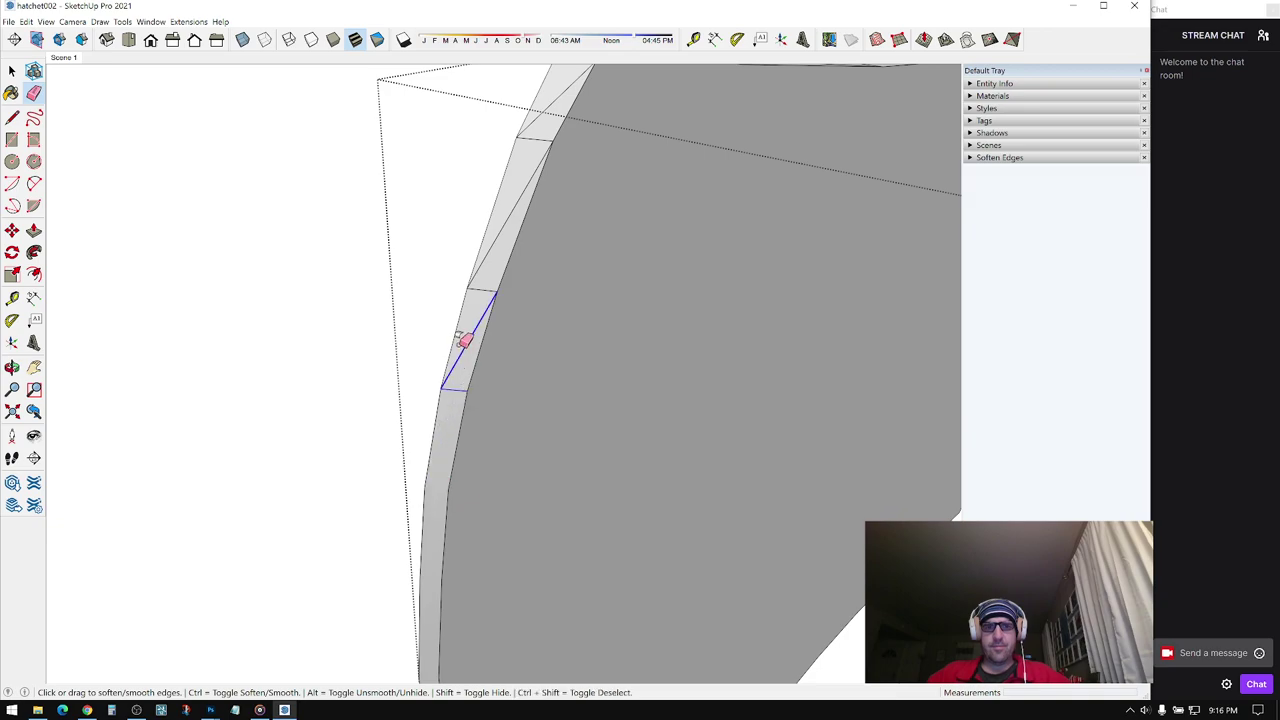
{"action": "left_click_drag", "start_coordinate": [500, 230], "coordinate": [500, 232], "text": "ctrl"}
{"action": "mouse_move", "coordinate": [500, 232]}
{"action": "middle_mouse_down"}
{"action": "mouse_move", "coordinate": [523, 400]}
{"action": "mouse_move", "coordinate": [478, 525]}
{"action": "middle_mouse_up"}
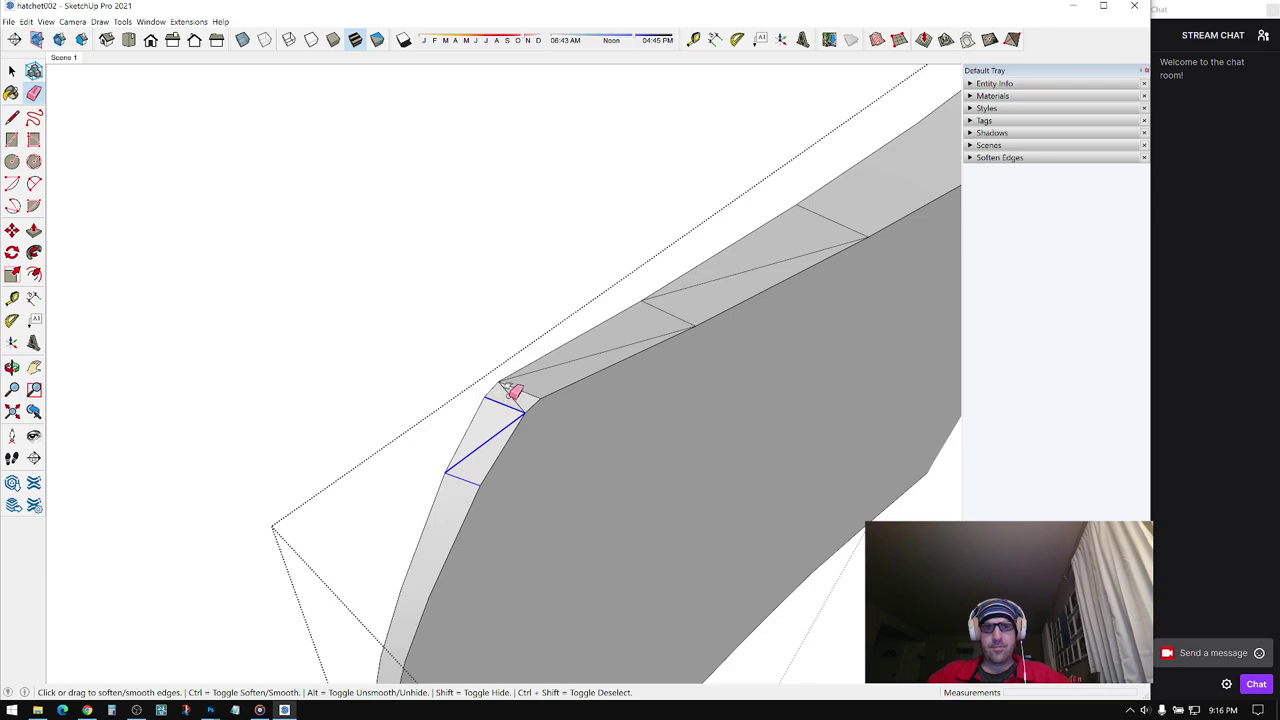
{"action": "left_click_drag", "start_coordinate": [514, 392], "coordinate": [523, 371], "text": "ctrl"}
{"action": "mouse_move", "coordinate": [523, 371]}
{"action": "middle_mouse_down"}
{"action": "mouse_move", "coordinate": [637, 400]}
{"action": "mouse_move", "coordinate": [513, 383]}
{"action": "middle_mouse_up"}
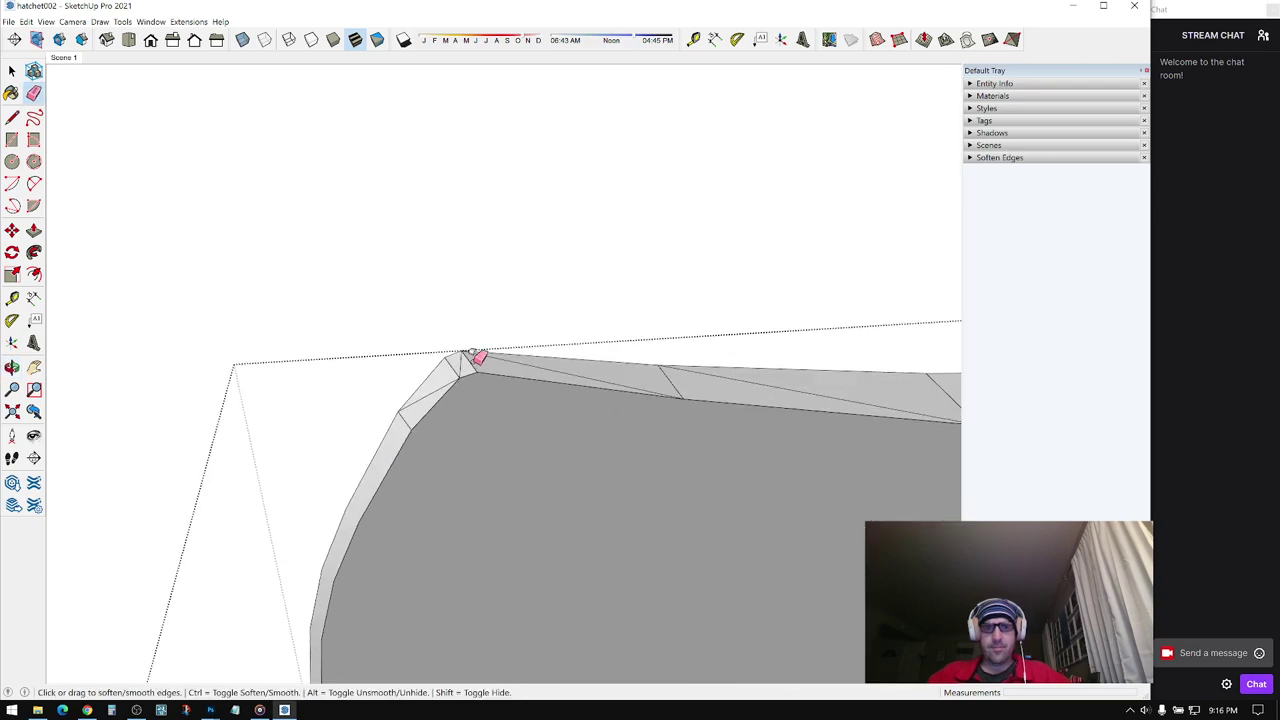
- Soften the small triangulation edges around the upper corner of the cutting edge
{"action": "left_click_drag", "start_coordinate": [477, 354], "coordinate": [439, 370], "text": "ctrl"}
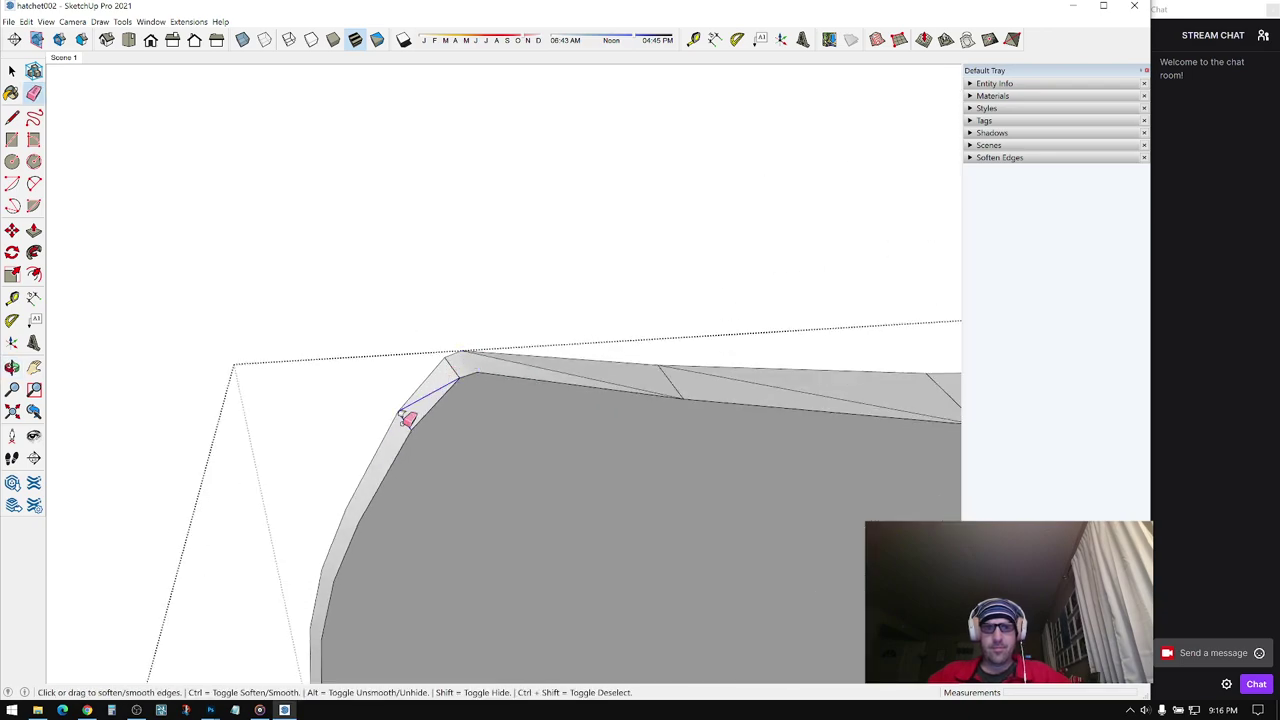
{"action": "left_click_drag", "start_coordinate": [402, 414], "coordinate": [404, 412], "text": "ctrl"}
{"action": "middle_click_drag", "start_coordinate": [578, 414], "coordinate": [402, 363]}
{"action": "left_click_drag", "start_coordinate": [543, 382], "coordinate": [554, 372], "text": "ctrl"}
{"action": "mouse_move", "coordinate": [482, 385]}
{"action": "middle_mouse_down"}
{"action": "mouse_move", "coordinate": [474, 373]}
{"action": "mouse_move", "coordinate": [523, 371]}
{"action": "mouse_move", "coordinate": [591, 303]}
{"action": "mouse_move", "coordinate": [729, 403]}
{"action": "mouse_move", "coordinate": [551, 410]}
{"action": "middle_mouse_up"}
{"action": "scroll", "coordinate": [475, 383], "scroll_direction": "up", "scroll_amount": 1}
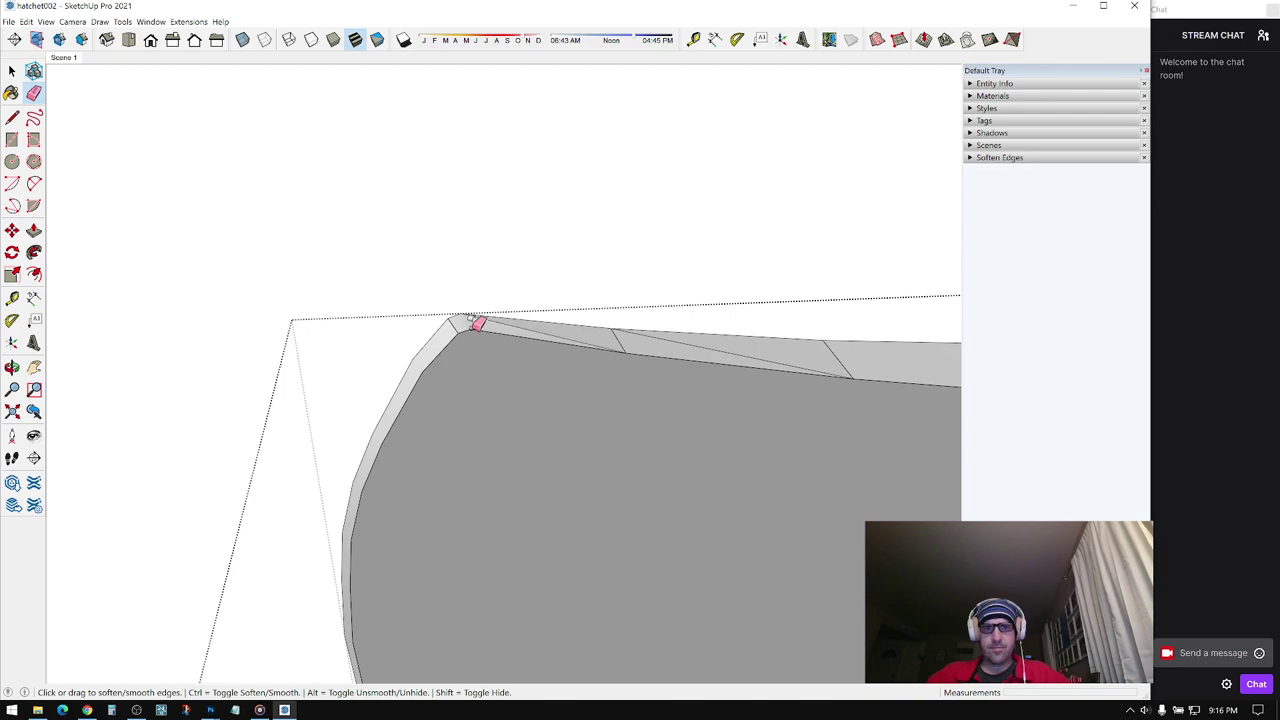
- Undo the last edge softening at the upper corner and soften the triangulation edges along the head's top side
{"action": "key", "text": "ctrl+z"}
{"action": "key", "text": "ctrl"}
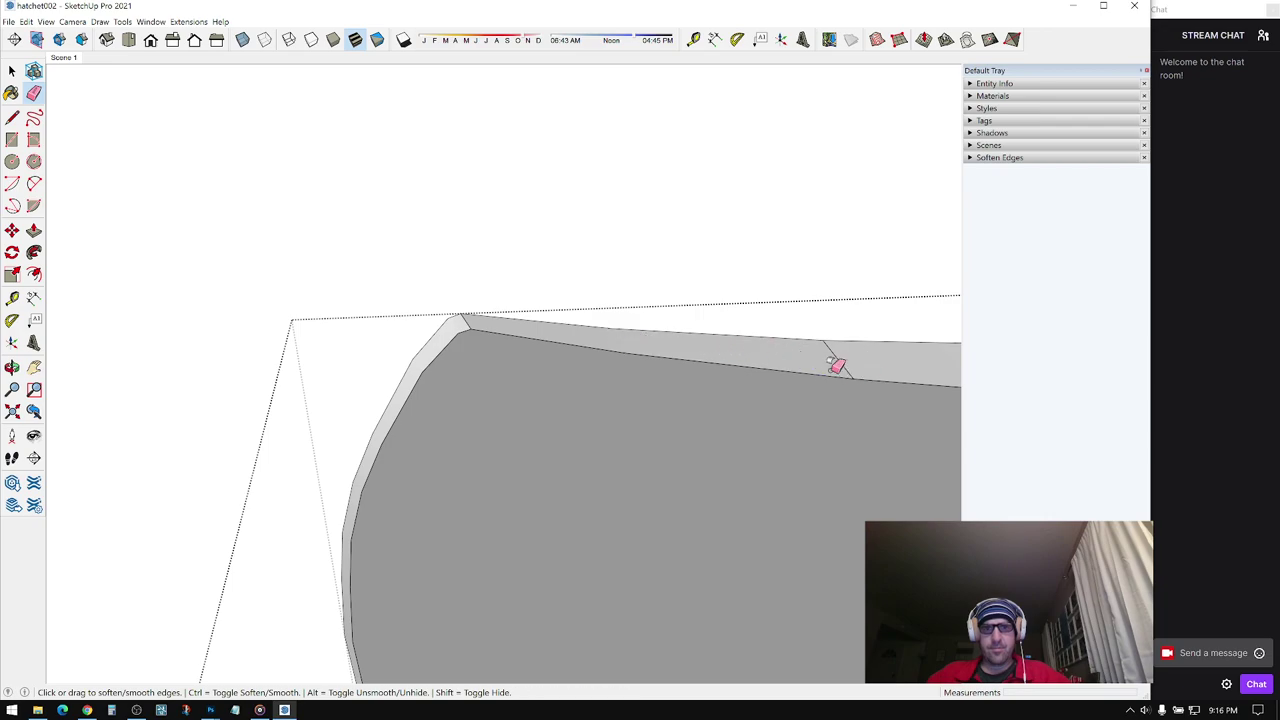
{"action": "mouse_move", "coordinate": [870, 414]}
{"action": "middle_mouse_down"}
{"action": "mouse_move", "coordinate": [923, 317]}
{"action": "mouse_move", "coordinate": [649, 363]}
{"action": "mouse_move", "coordinate": [489, 360]}
{"action": "mouse_move", "coordinate": [573, 405]}
{"action": "mouse_move", "coordinate": [380, 391]}
{"action": "mouse_move", "coordinate": [403, 309]}
{"action": "mouse_move", "coordinate": [451, 303]}
{"action": "mouse_move", "coordinate": [395, 280]}
{"action": "mouse_move", "coordinate": [426, 289]}
{"action": "mouse_move", "coordinate": [423, 363]}
{"action": "mouse_move", "coordinate": [497, 337]}
{"action": "mouse_move", "coordinate": [507, 320]}
{"action": "middle_mouse_up"}
{"action": "key", "text": "space"}
- Turn on the display of hidden geometry for inspecting the upper corner of the cutting edge
{"action": "scroll", "coordinate": [507, 321], "scroll_direction": "up", "scroll_amount": 3}
{"action": "scroll", "coordinate": [420, 476], "scroll_direction": "down", "scroll_amount": 3}
{"action": "mouse_move", "coordinate": [420, 476]}
{"action": "middle_mouse_down", "text": "shift"}
{"action": "mouse_move", "coordinate": [409, 528]}
{"action": "mouse_move", "coordinate": [418, 453]}
{"action": "mouse_move", "coordinate": [391, 395]}
{"action": "middle_mouse_up", "text": "shift"}
{"action": "scroll", "coordinate": [418, 453], "scroll_direction": "up", "scroll_amount": 3}
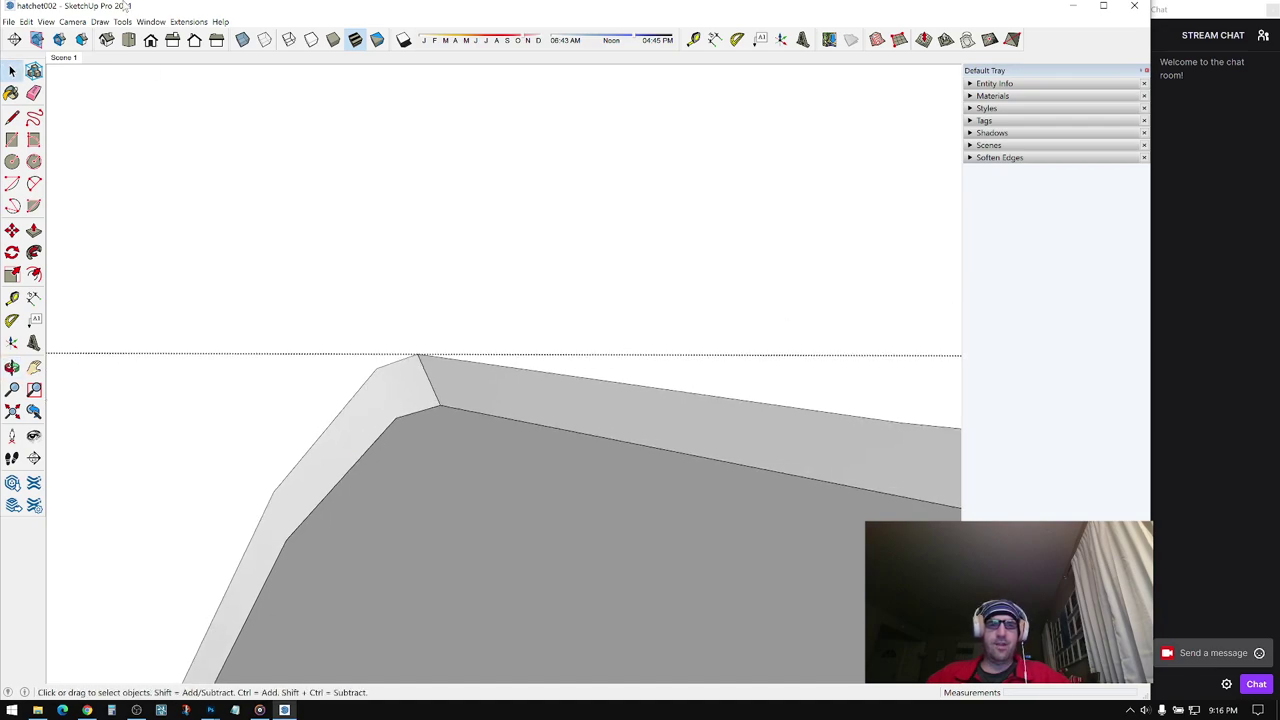
{"action": "left_click", "coordinate": [46, 22]}
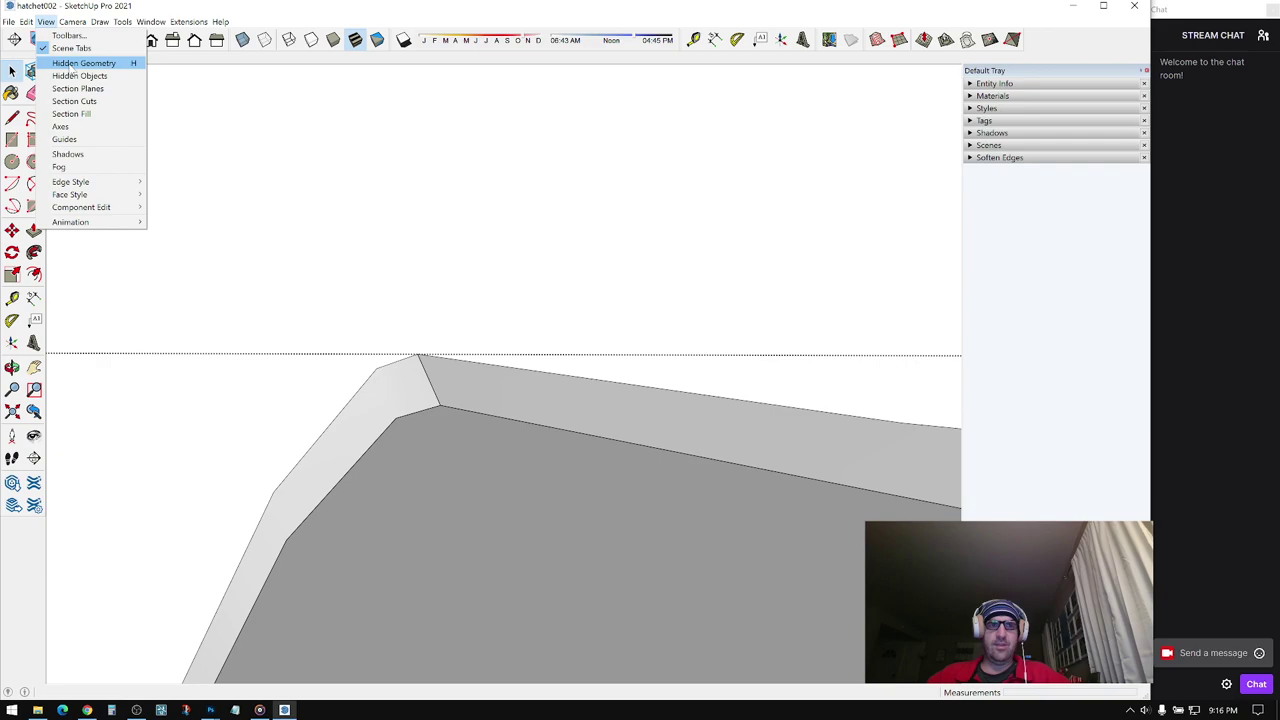
{"action": "left_click", "coordinate": [62, 61]}
- Move the short hidden edge next to the cutting edge's upper corner down by about 1/8"
{"action": "middle_click_drag", "start_coordinate": [411, 405], "coordinate": [474, 364]}
{"action": "key", "text": "s"}
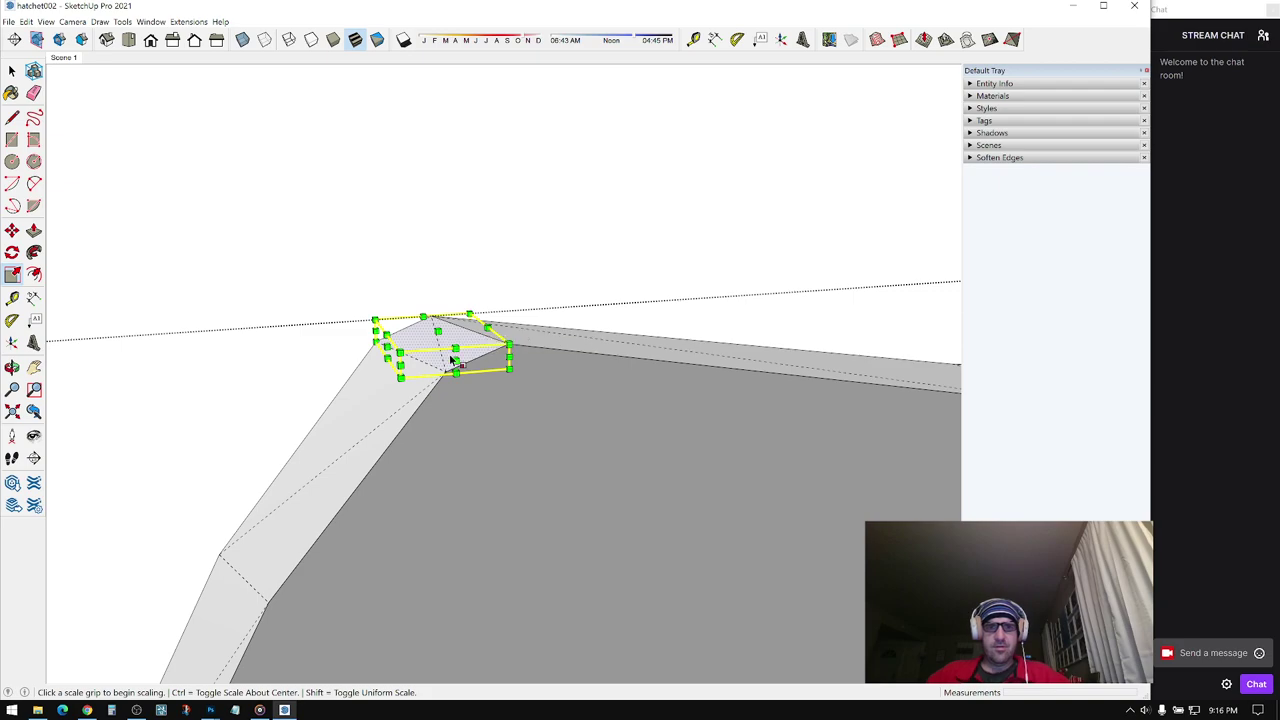
{"action": "key", "text": "space"}
{"action": "left_click", "coordinate": [409, 355]}
{"action": "middle_click_drag", "start_coordinate": [478, 397], "coordinate": [457, 378]}
{"action": "key", "text": "m"}
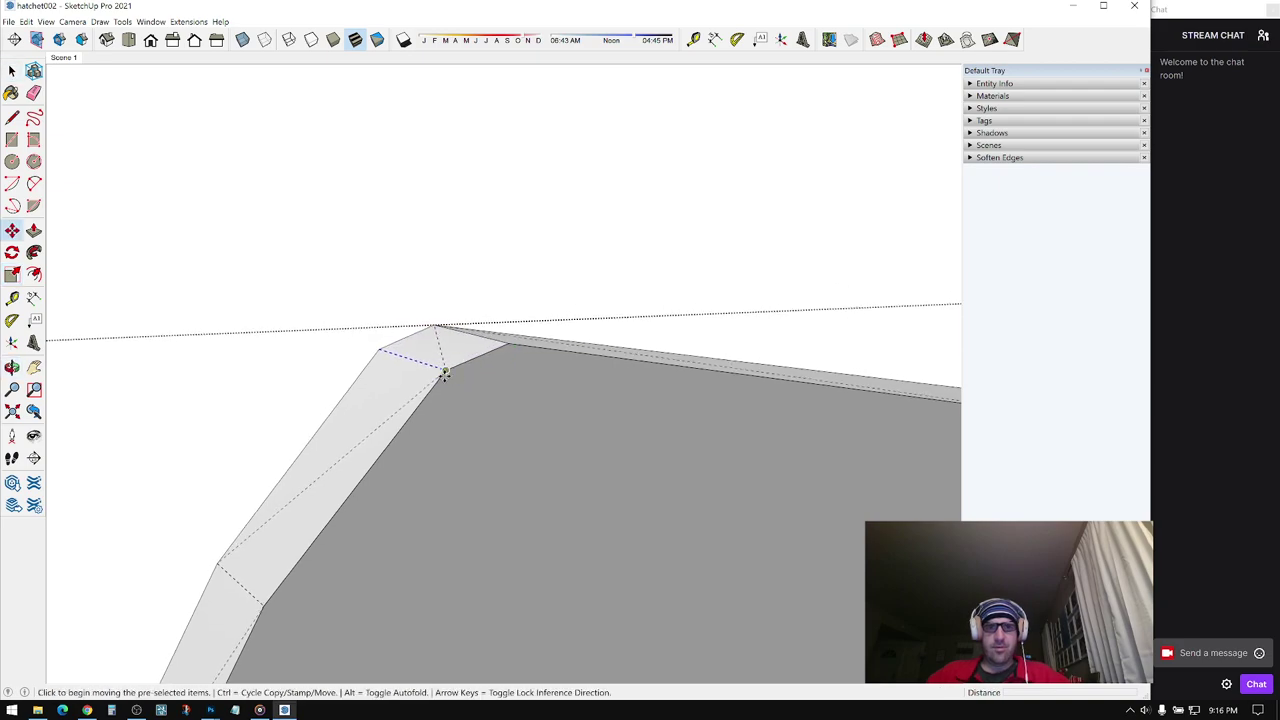
{"action": "left_click", "coordinate": [445, 373]}
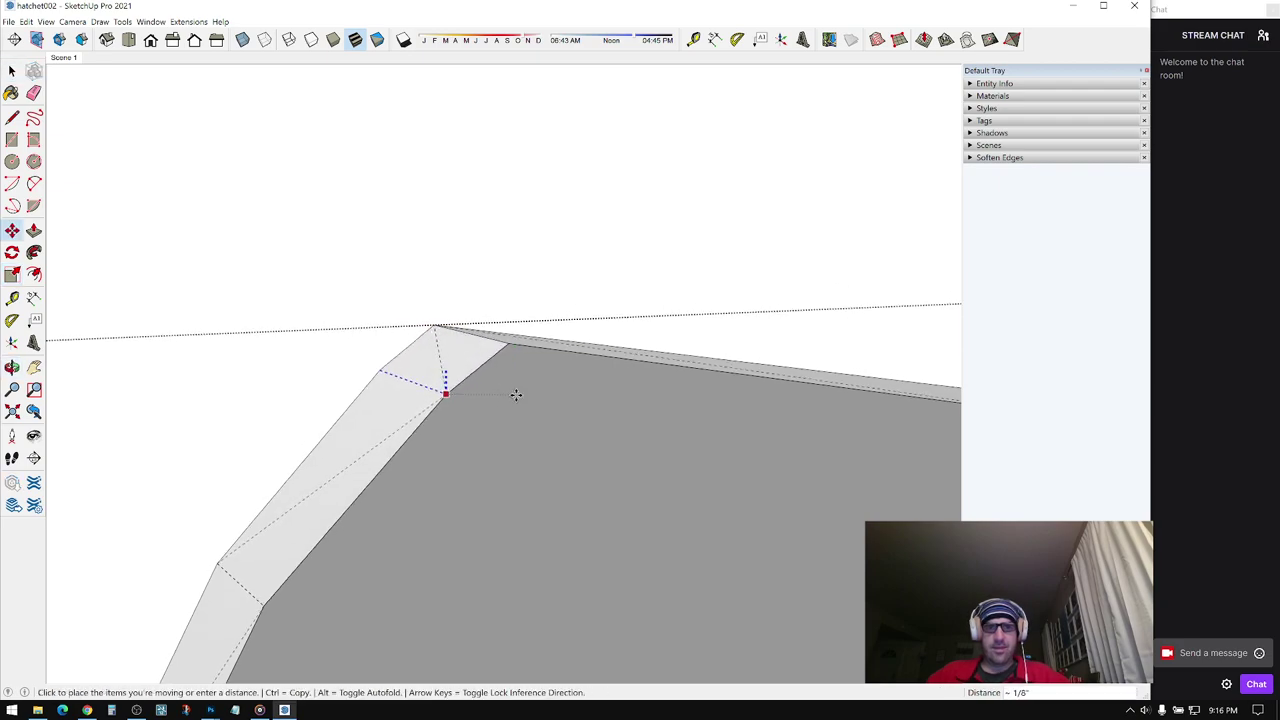
{"action": "middle_click_drag", "start_coordinate": [516, 397], "coordinate": [487, 386]}
{"action": "key", "text": "space"}
- Move the next hidden edge along the curved cutting edge down by about 3/16" and even out the curve, with hidden geometry turned off
{"action": "middle_click_drag", "start_coordinate": [475, 325], "coordinate": [466, 457]}
{"action": "left_click", "coordinate": [424, 345]}
{"action": "key", "text": "m"}
{"action": "left_click", "coordinate": [480, 429]}
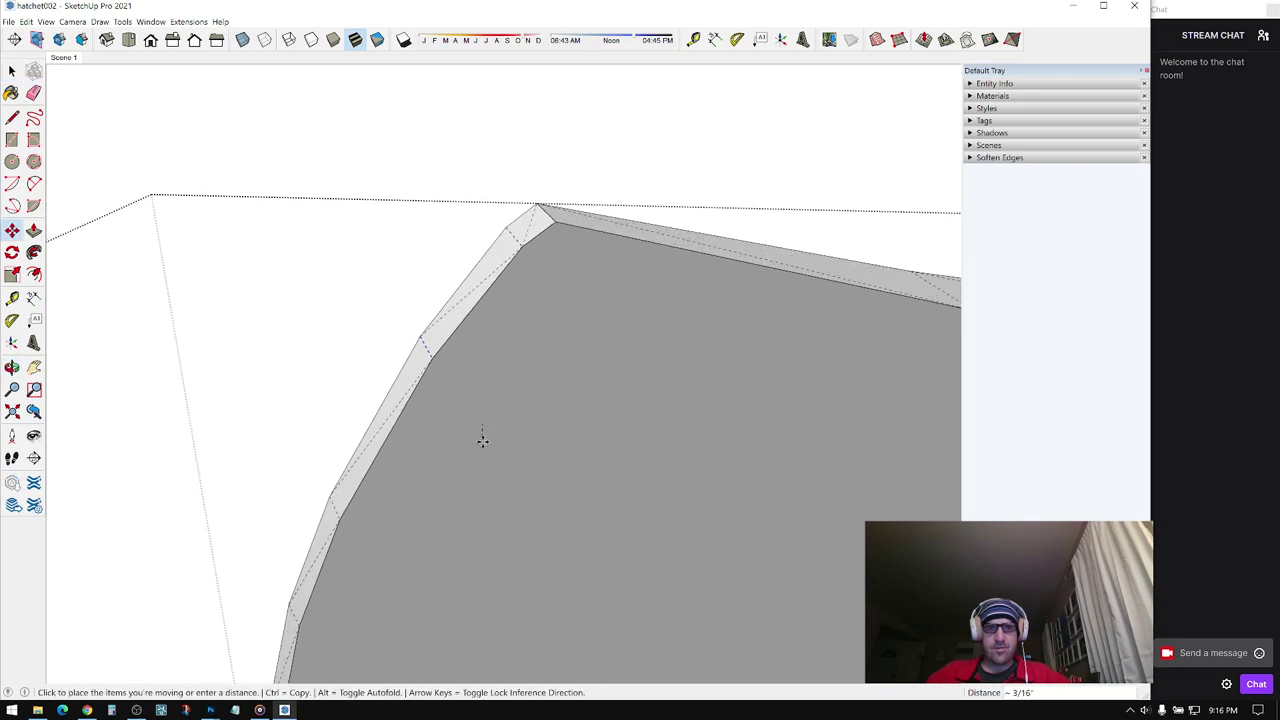
{"action": "key", "text": "space"}
{"action": "key", "text": "m"}
{"action": "left_click", "coordinate": [506, 397]}
{"action": "mouse_move", "coordinate": [485, 476]}
{"action": "middle_mouse_down"}
{"action": "mouse_move", "coordinate": [506, 397]}
{"action": "mouse_move", "coordinate": [449, 314]}
{"action": "mouse_move", "coordinate": [523, 366]}
{"action": "mouse_move", "coordinate": [394, 309]}
{"action": "mouse_move", "coordinate": [405, 382]}
{"action": "mouse_move", "coordinate": [697, 426]}
{"action": "mouse_move", "coordinate": [374, 443]}
{"action": "mouse_move", "coordinate": [460, 434]}
{"action": "mouse_move", "coordinate": [466, 391]}
{"action": "mouse_move", "coordinate": [314, 408]}
{"action": "mouse_move", "coordinate": [371, 303]}
{"action": "middle_mouse_up"}
{"action": "key", "text": "space"}
{"action": "scroll", "coordinate": [697, 426], "scroll_direction": "down", "scroll_amount": 3}
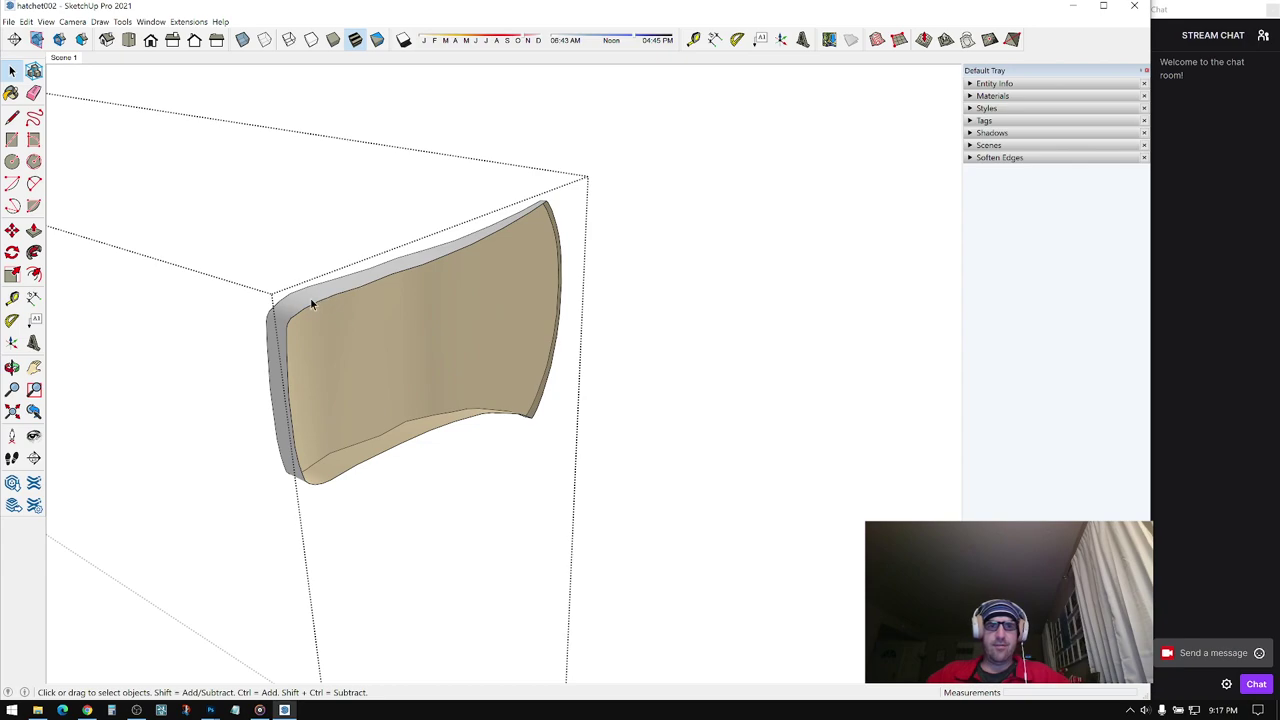
- Save the model as a new file named hatchet003 on the Desktop
{"action": "middle_click_drag", "start_coordinate": [483, 313], "coordinate": [430, 360]}
{"action": "left_click", "coordinate": [8, 21]}
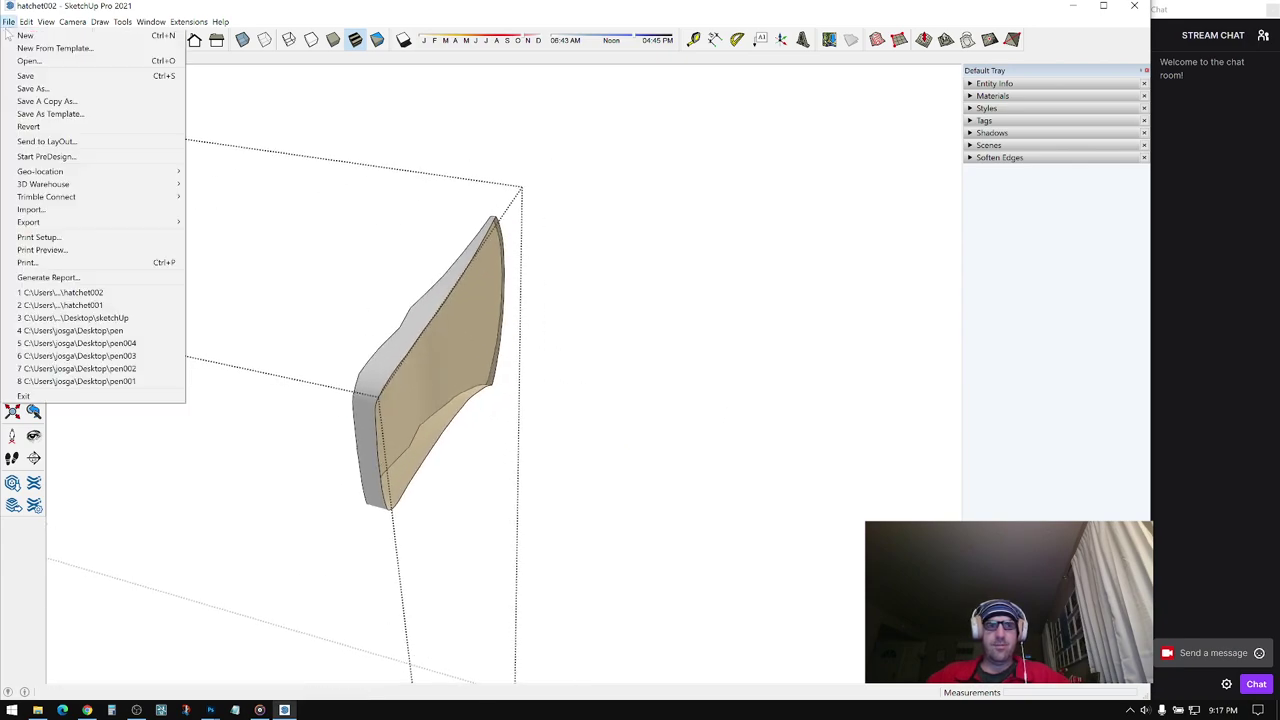
{"action": "left_click", "coordinate": [40, 88]}
{"action": "type", "text": "hatchet003"}
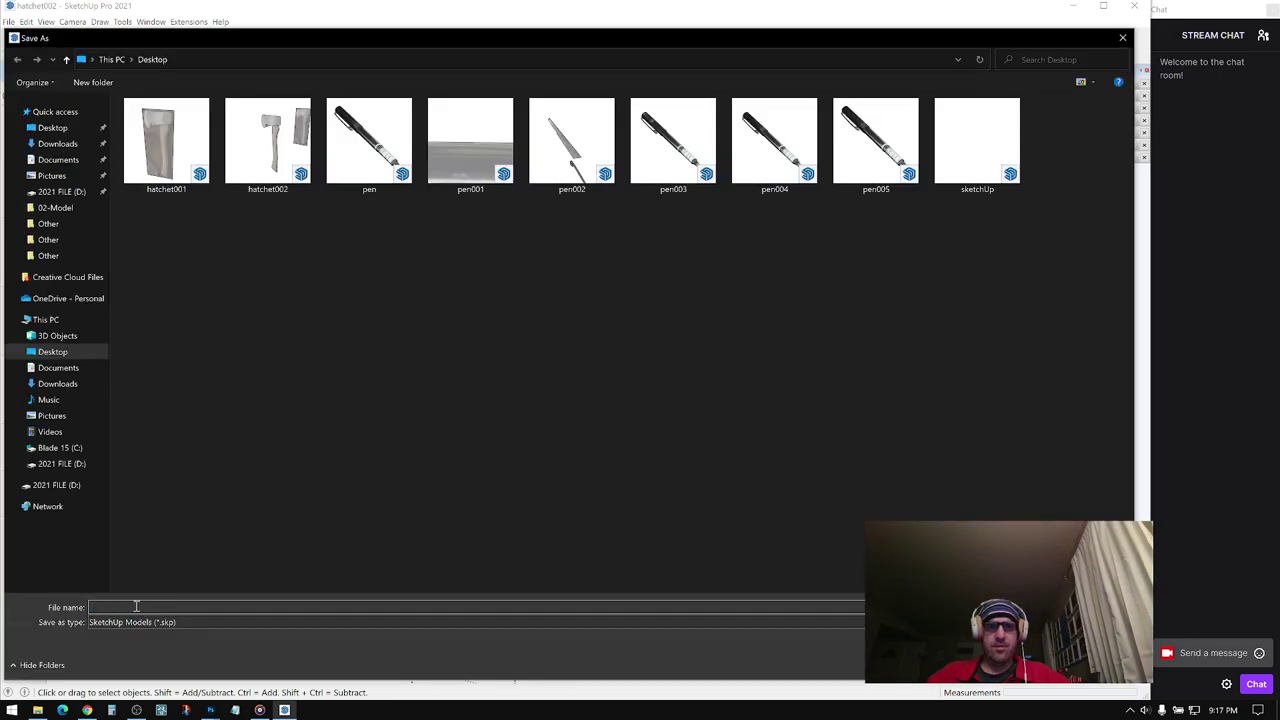
{"action": "type", "text": "hatchet003"}
{"action": "key", "text": "Return"}
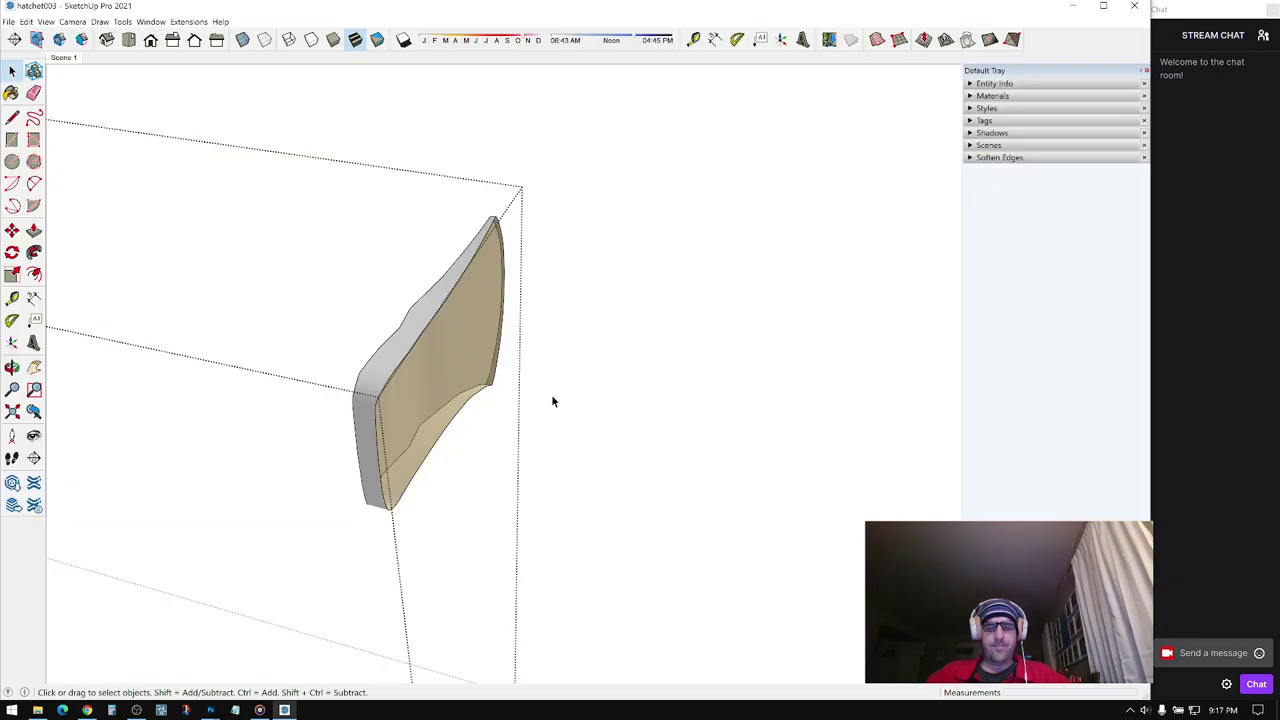
- Copy the whole hatchet head half and place the copy beside the original on its open side
{"action": "triple_click", "coordinate": [462, 357]}
{"action": "key", "text": "m"}
{"action": "key", "text": "ctrl"}
{"action": "left_click", "coordinate": [407, 354]}
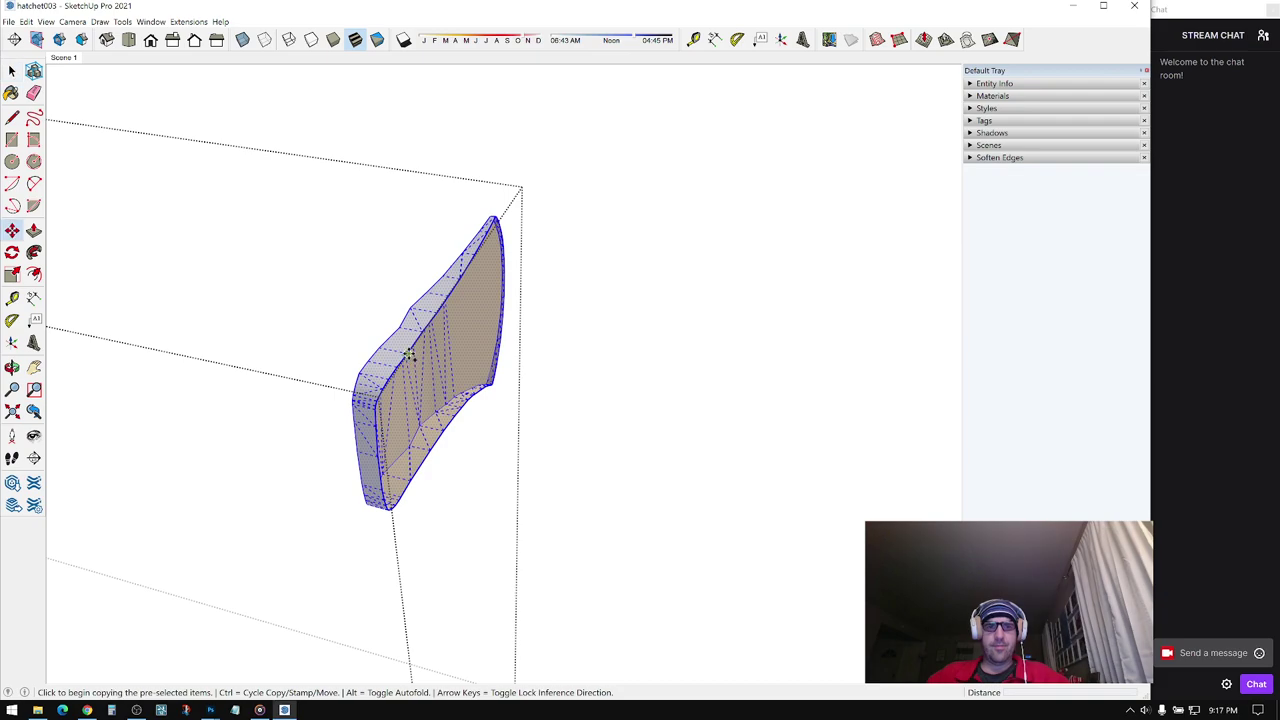
{"action": "left_click", "coordinate": [586, 390]}
{"action": "middle_click_drag", "start_coordinate": [586, 390], "coordinate": [806, 412]}
- Mirror the copied half along the red axis with the Scale tool
{"action": "left_click", "coordinate": [12, 274]}
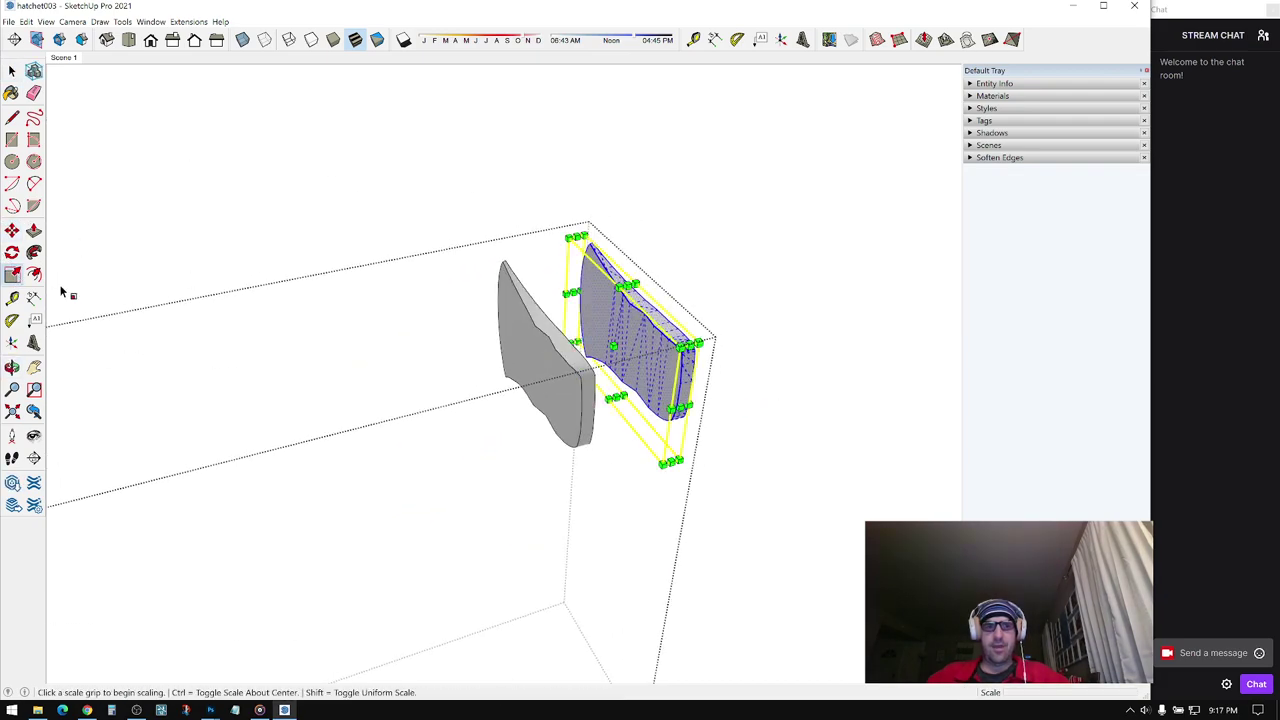
{"action": "left_click", "coordinate": [613, 346]}
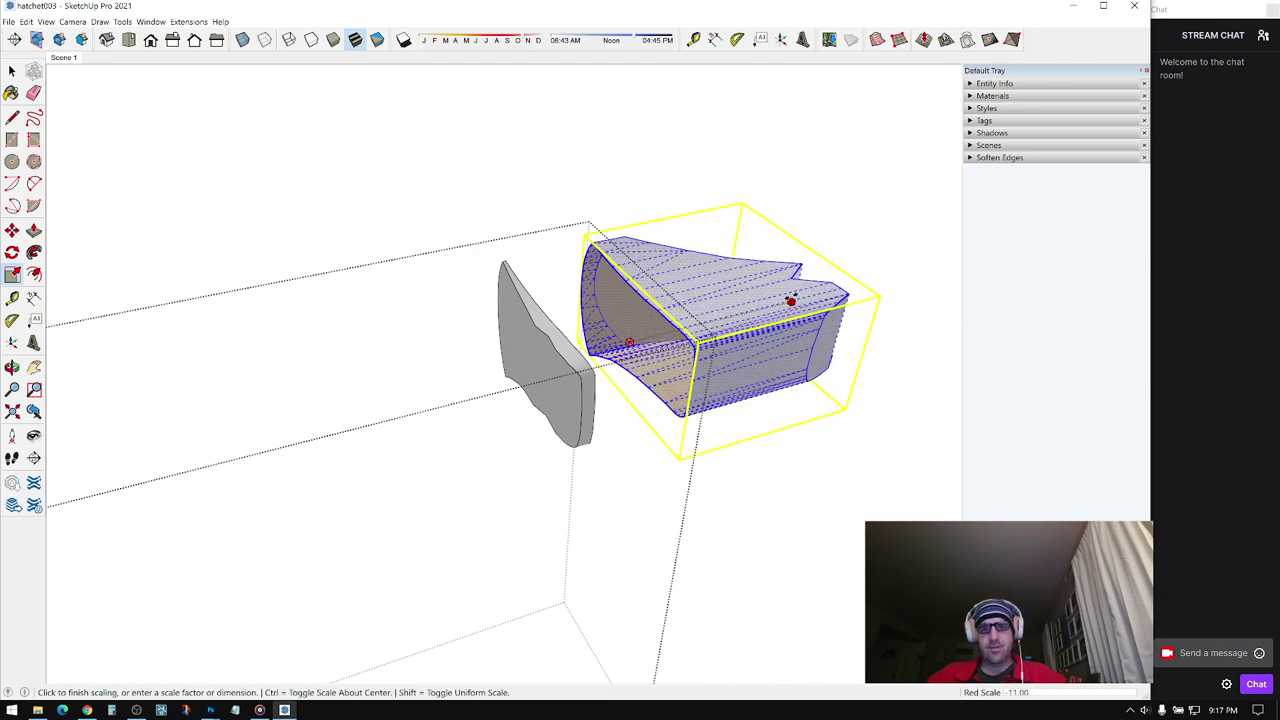
{"action": "left_click", "coordinate": [790, 300]}
- Move the mirrored half onto the original's matching edge point so the two open sides join
{"action": "mouse_move", "coordinate": [720, 320]}
{"action": "middle_mouse_down"}
{"action": "mouse_move", "coordinate": [666, 346]}
{"action": "mouse_move", "coordinate": [683, 366]}
{"action": "middle_mouse_up"}
{"action": "key", "text": "m"}
{"action": "left_click", "coordinate": [686, 332]}
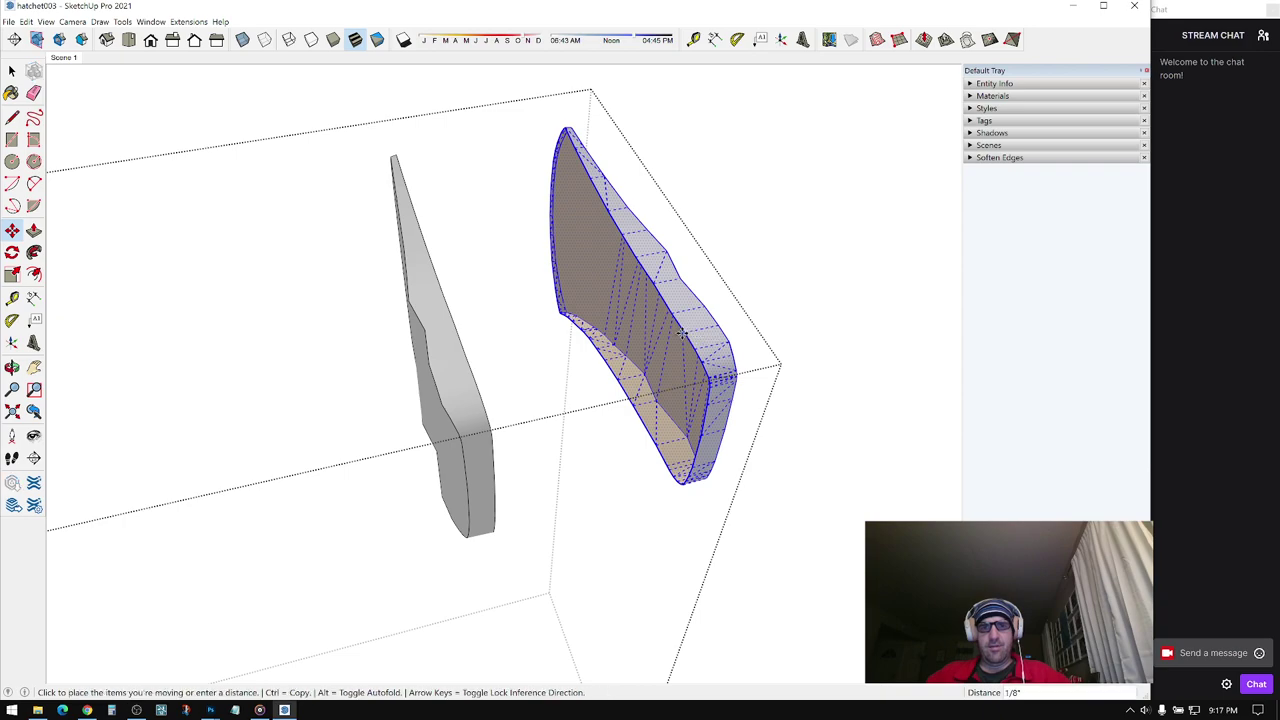
{"action": "left_click", "coordinate": [473, 371]}
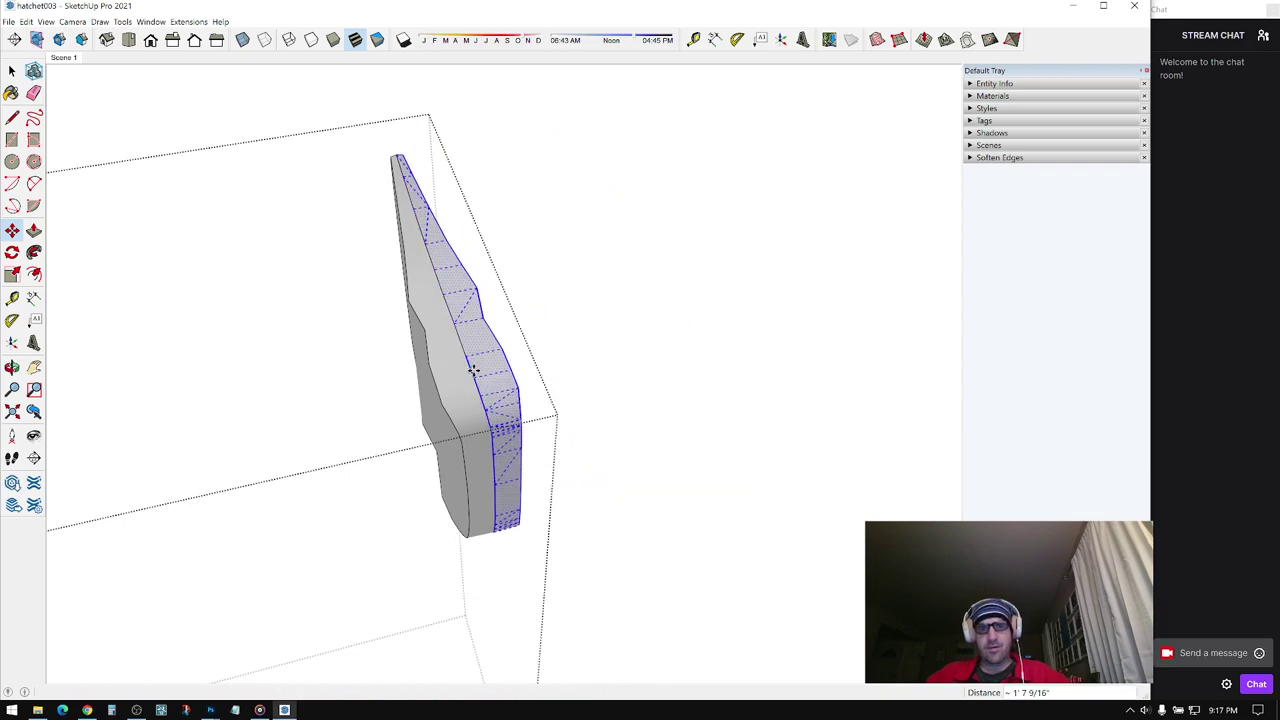
{"action": "key", "text": "space"}
{"action": "left_click", "coordinate": [494, 323]}
- Soften the middle part of the centre seam between the joined halves, undoing erasures that remove faces
{"action": "mouse_move", "coordinate": [494, 323]}
{"action": "middle_mouse_down"}
{"action": "mouse_move", "coordinate": [420, 329]}
{"action": "mouse_move", "coordinate": [470, 348]}
{"action": "middle_mouse_up"}
{"action": "scroll", "coordinate": [470, 348], "scroll_direction": "up", "scroll_amount": 2}
{"action": "key", "text": "e"}
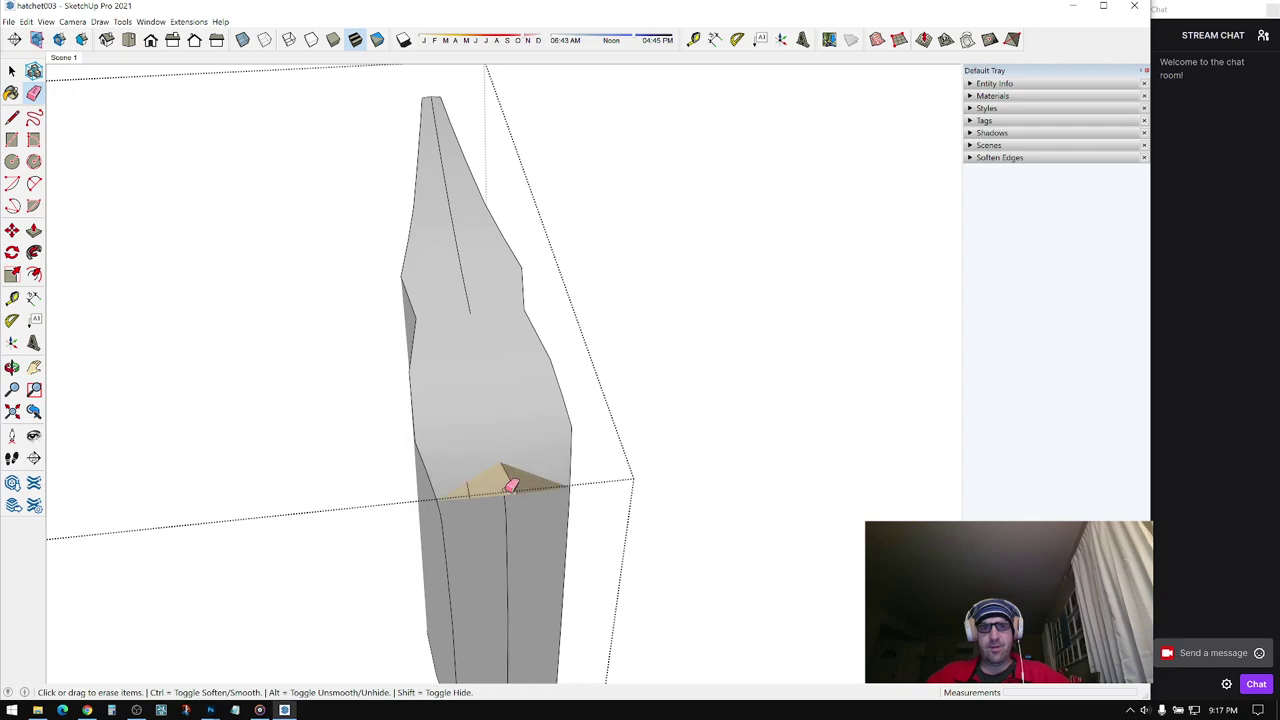
{"action": "key", "text": "ctrl"}
{"action": "middle_click_drag", "start_coordinate": [505, 501], "coordinate": [523, 474]}
{"action": "scroll", "coordinate": [521, 486], "scroll_direction": "up", "scroll_amount": 3}
{"action": "key", "text": "ctrl+z"}
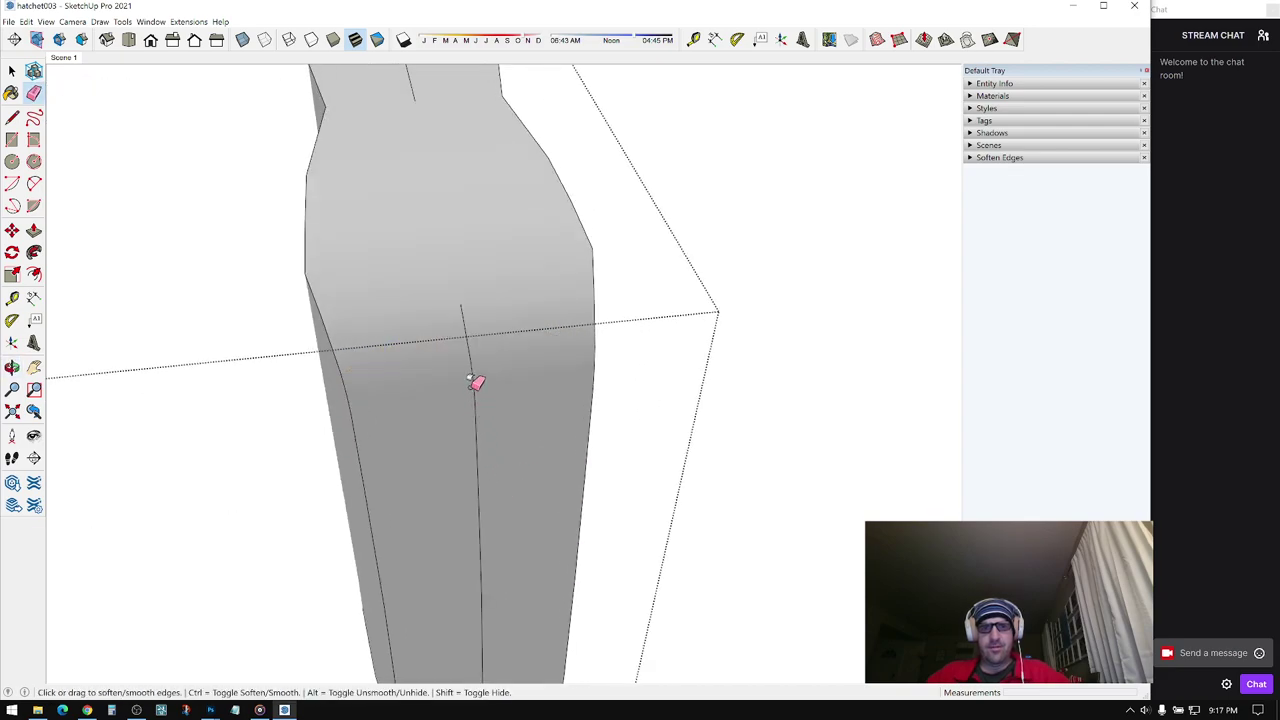
{"action": "key", "text": "ctrl+z"}
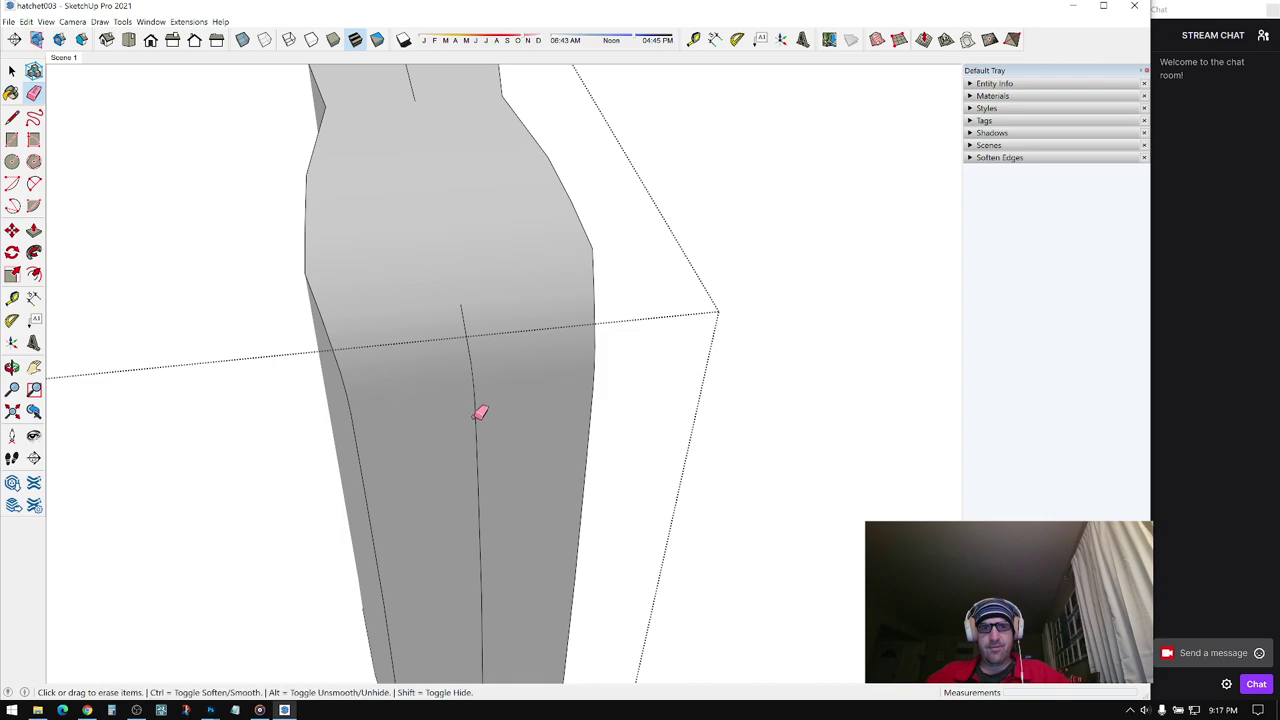
{"action": "left_click", "coordinate": [475, 418]}
{"action": "key", "text": "ctrl+z"}
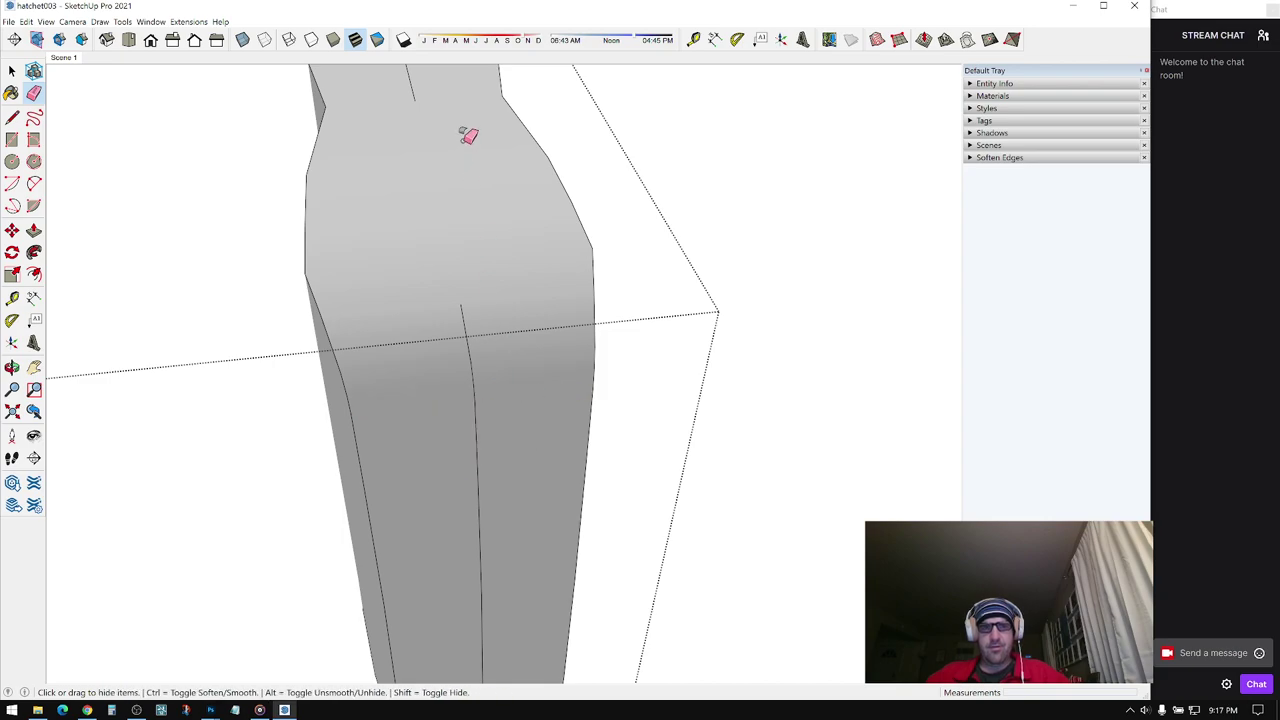
- Undo the face erasure near the blade tip and soften the centre seam along the top side up to the cutting edge
{"action": "mouse_move", "coordinate": [468, 135]}
{"action": "middle_mouse_down"}
{"action": "mouse_move", "coordinate": [451, 301]}
{"action": "mouse_move", "coordinate": [531, 346]}
{"action": "mouse_move", "coordinate": [537, 420]}
{"action": "mouse_move", "coordinate": [626, 397]}
{"action": "mouse_move", "coordinate": [760, 306]}
{"action": "mouse_move", "coordinate": [659, 388]}
{"action": "mouse_move", "coordinate": [406, 283]}
{"action": "mouse_move", "coordinate": [450, 295]}
{"action": "middle_mouse_up"}
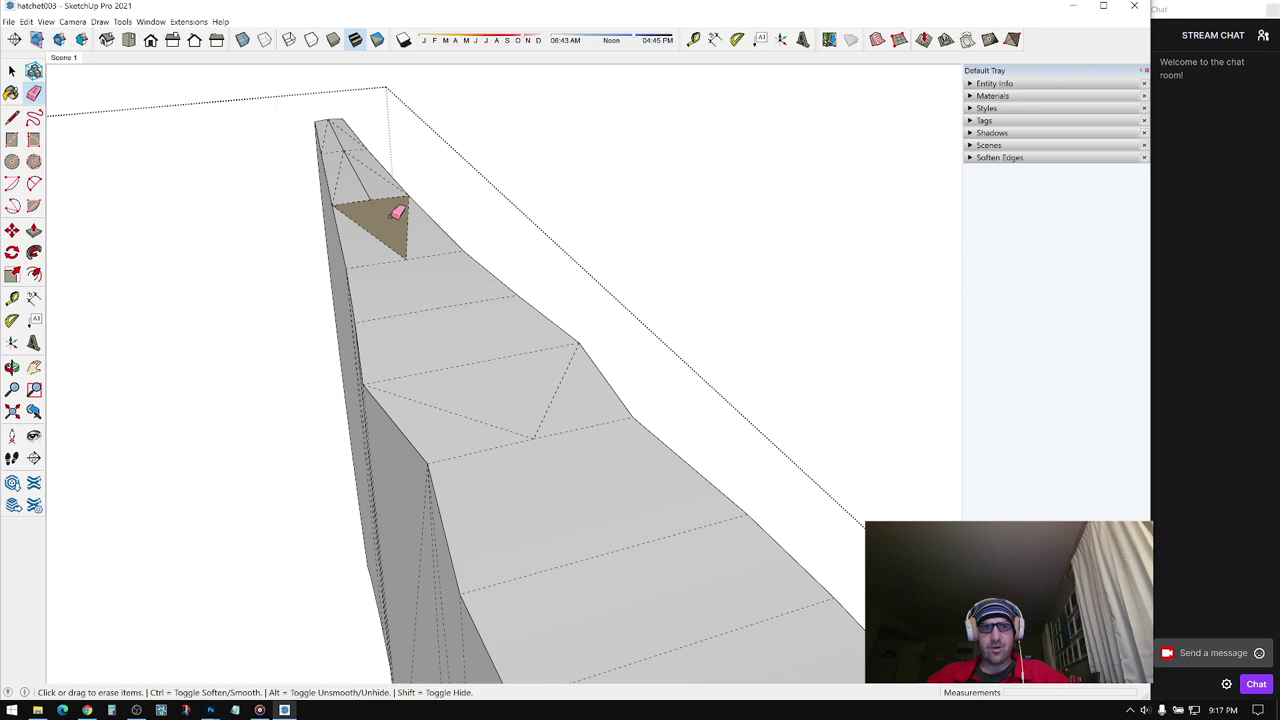
{"action": "middle_click_drag", "start_coordinate": [390, 216], "coordinate": [650, 392], "text": "shift"}
{"action": "key", "text": "ctrl+z"}
{"action": "key", "text": "alt+h"}
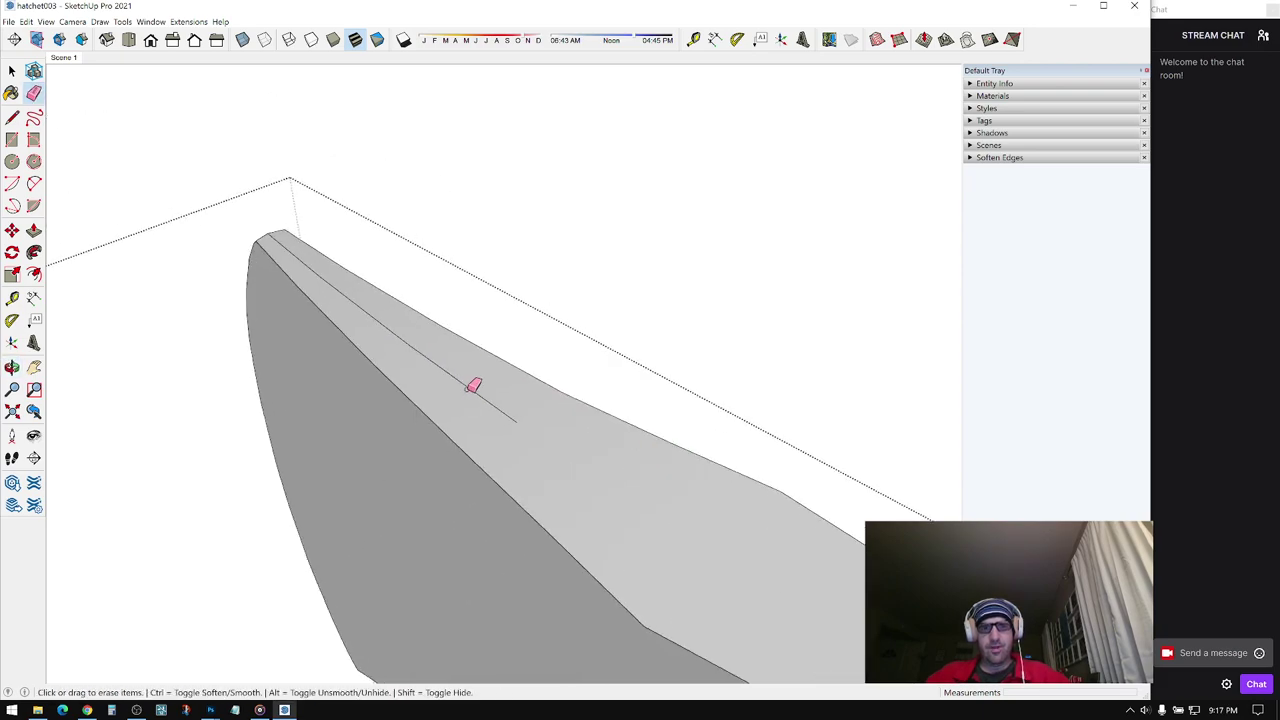
{"action": "left_click", "coordinate": [467, 389]}
{"action": "left_click", "coordinate": [517, 402]}
{"action": "mouse_move", "coordinate": [434, 326]}
{"action": "middle_mouse_down"}
{"action": "mouse_move", "coordinate": [360, 360]}
{"action": "mouse_move", "coordinate": [429, 371]}
{"action": "mouse_move", "coordinate": [432, 428]}
{"action": "mouse_move", "coordinate": [391, 337]}
{"action": "middle_mouse_up"}
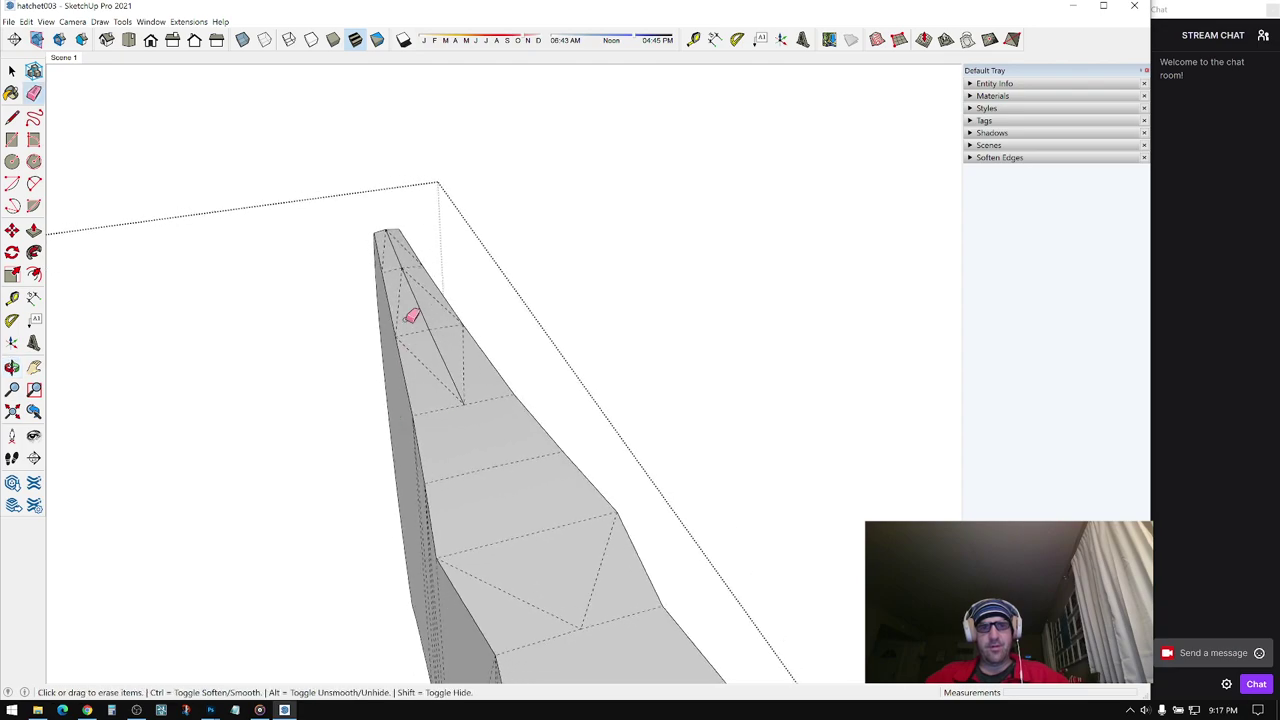
{"action": "mouse_move", "coordinate": [409, 229]}
{"action": "middle_mouse_down"}
{"action": "mouse_move", "coordinate": [463, 503]}
{"action": "mouse_move", "coordinate": [735, 431]}
{"action": "mouse_move", "coordinate": [649, 363]}
{"action": "mouse_move", "coordinate": [680, 334]}
{"action": "middle_mouse_up"}
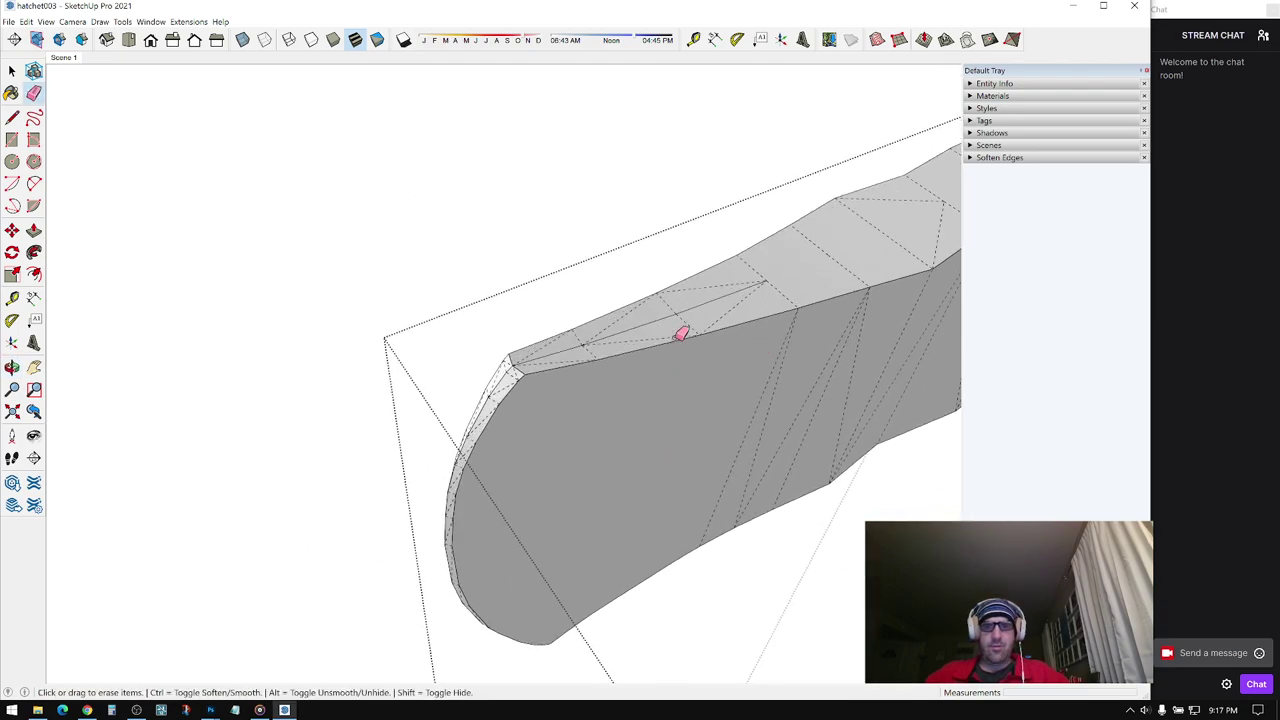
{"action": "scroll", "coordinate": [650, 330], "scroll_direction": "up", "scroll_amount": 2}
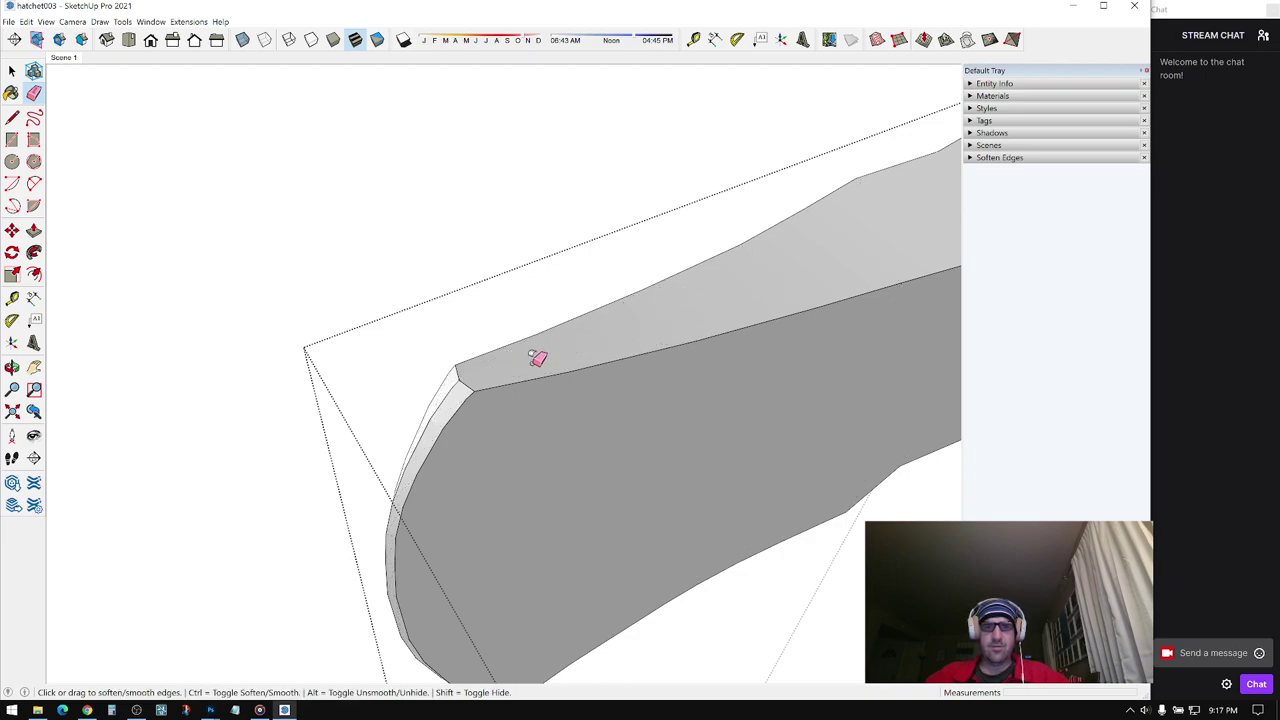
- Examine the joined hatchet head's cutting edge and underside for remaining seam lines
{"action": "mouse_move", "coordinate": [443, 428]}
{"action": "middle_mouse_down"}
{"action": "mouse_move", "coordinate": [694, 363]}
{"action": "mouse_move", "coordinate": [670, 322]}
{"action": "mouse_move", "coordinate": [706, 283]}
{"action": "mouse_move", "coordinate": [749, 357]}
{"action": "mouse_move", "coordinate": [594, 409]}
{"action": "mouse_move", "coordinate": [510, 320]}
{"action": "middle_mouse_up"}
{"action": "key", "text": "space"}
{"action": "mouse_move", "coordinate": [557, 394]}
{"action": "middle_mouse_down"}
{"action": "mouse_move", "coordinate": [340, 54]}
{"action": "mouse_move", "coordinate": [406, 174]}
{"action": "mouse_move", "coordinate": [794, 454]}
{"action": "mouse_move", "coordinate": [752, 393]}
{"action": "mouse_move", "coordinate": [729, 449]}
{"action": "mouse_move", "coordinate": [737, 220]}
{"action": "mouse_move", "coordinate": [663, 320]}
{"action": "mouse_move", "coordinate": [629, 309]}
{"action": "mouse_move", "coordinate": [614, 251]}
{"action": "mouse_move", "coordinate": [609, 291]}
{"action": "mouse_move", "coordinate": [580, 334]}
{"action": "mouse_move", "coordinate": [614, 374]}
{"action": "mouse_move", "coordinate": [623, 300]}
{"action": "mouse_move", "coordinate": [608, 254]}
{"action": "mouse_move", "coordinate": [586, 277]}
{"action": "mouse_move", "coordinate": [629, 271]}
{"action": "mouse_move", "coordinate": [613, 249]}
{"action": "mouse_move", "coordinate": [605, 268]}
{"action": "mouse_move", "coordinate": [630, 287]}
{"action": "mouse_move", "coordinate": [591, 297]}
{"action": "mouse_move", "coordinate": [591, 382]}
{"action": "mouse_move", "coordinate": [409, 400]}
{"action": "mouse_move", "coordinate": [477, 373]}
{"action": "middle_mouse_up"}
{"action": "key", "text": "e"}
{"action": "key", "text": "space"}
{"action": "scroll", "coordinate": [600, 303], "scroll_direction": "down", "scroll_amount": 4}
{"action": "key", "text": "h"}
{"action": "scroll", "coordinate": [592, 299], "scroll_direction": "down", "scroll_amount": 2}
{"action": "scroll", "coordinate": [591, 382], "scroll_direction": "up", "scroll_amount": 2}
- Soften the centre seam along the hatchet head's underside, starting from the lower corner of the cutting edge
{"action": "scroll", "coordinate": [574, 372], "scroll_direction": "up", "scroll_amount": 2}
{"action": "scroll", "coordinate": [580, 397], "scroll_direction": "up", "scroll_amount": 2}
{"action": "key", "text": "e"}
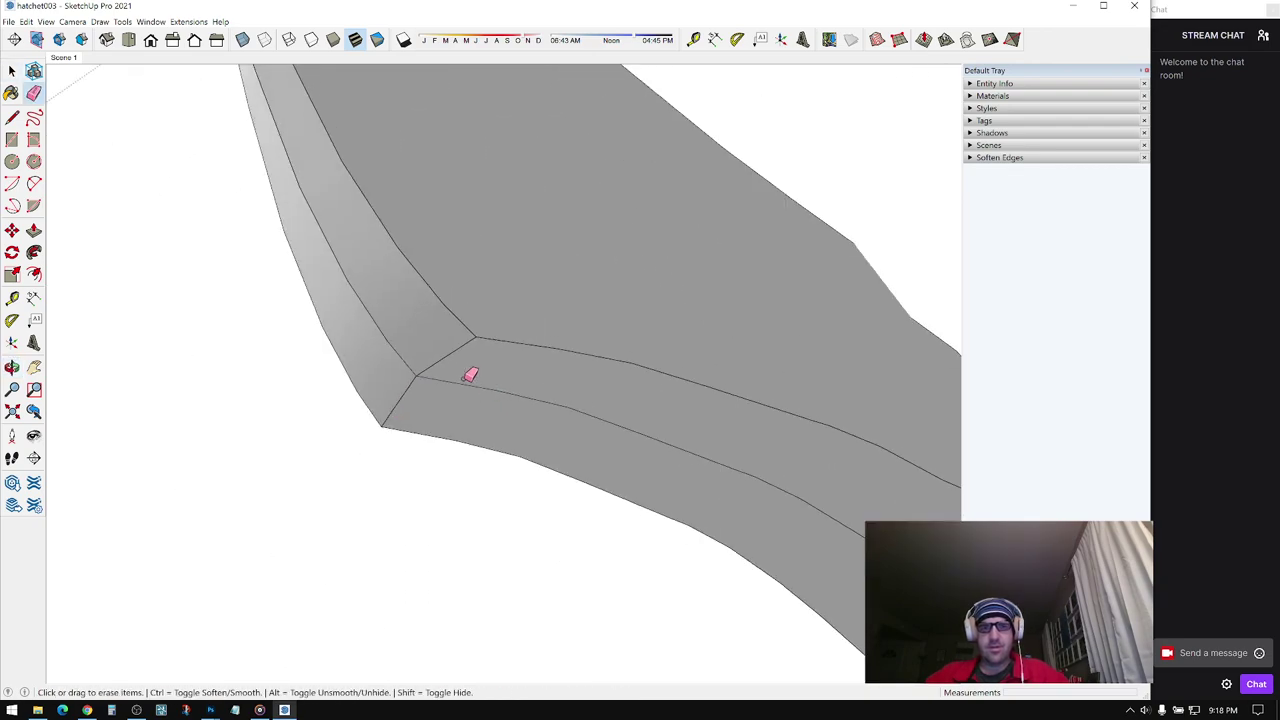
{"action": "left_click_drag", "start_coordinate": [471, 376], "coordinate": [519, 384], "text": "ctrl"}
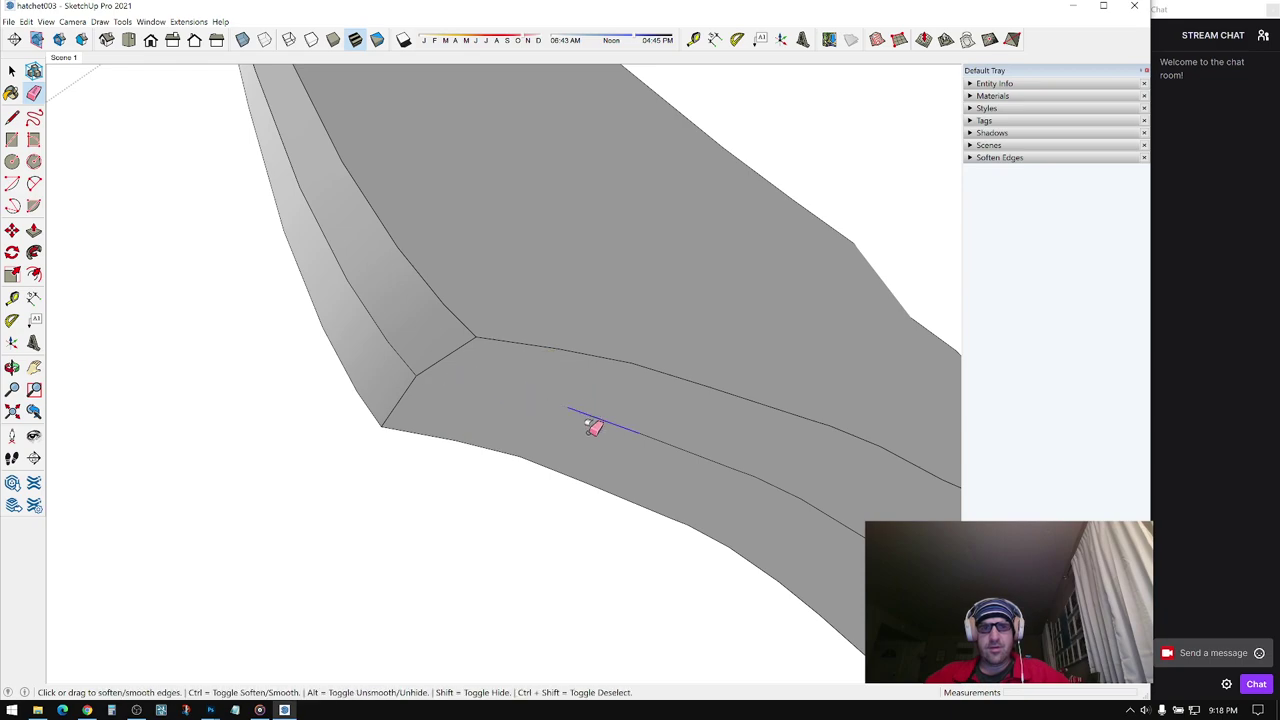
{"action": "mouse_move", "coordinate": [588, 423]}
{"action": "middle_mouse_down"}
{"action": "mouse_move", "coordinate": [534, 371]}
{"action": "mouse_move", "coordinate": [545, 398]}
{"action": "middle_mouse_up"}
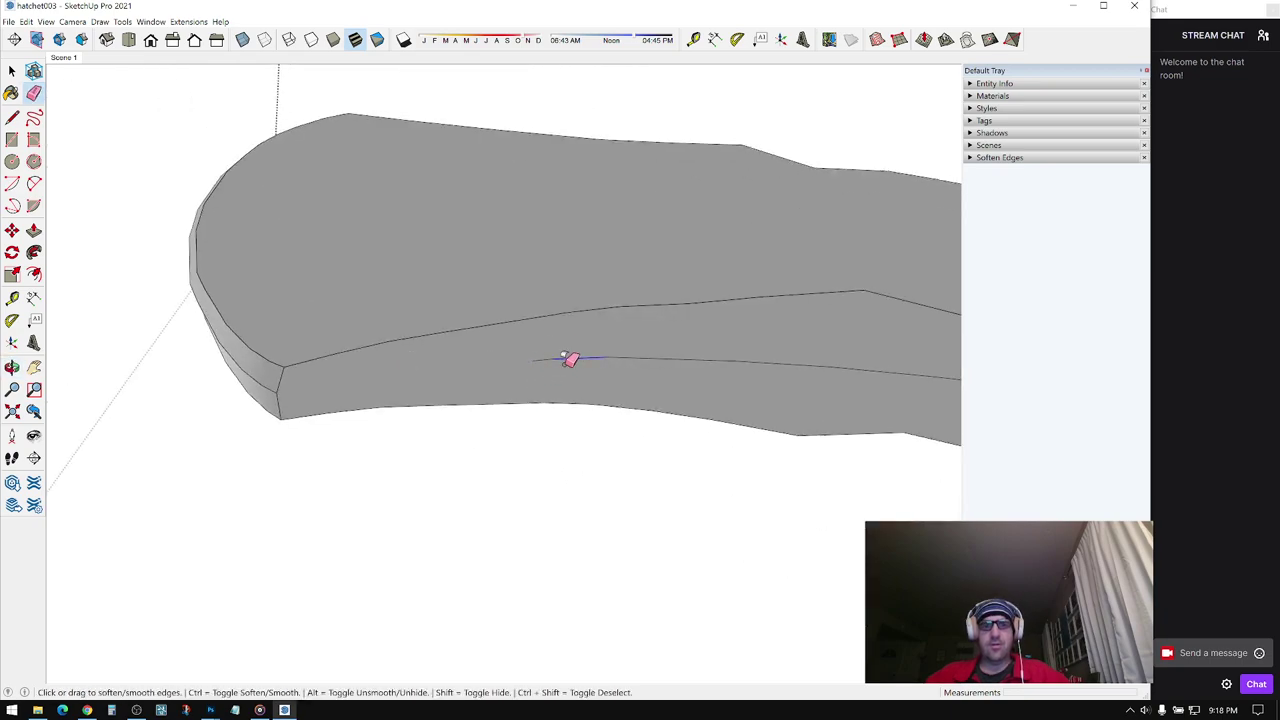
{"action": "mouse_move", "coordinate": [676, 358]}
{"action": "middle_mouse_down"}
{"action": "mouse_move", "coordinate": [383, 314]}
{"action": "mouse_move", "coordinate": [478, 347]}
{"action": "mouse_move", "coordinate": [434, 358]}
{"action": "mouse_move", "coordinate": [486, 391]}
{"action": "middle_mouse_up"}
- Soften the remaining underside seam segments toward the back of the head, undoing any erasures that remove faces
{"action": "left_click", "coordinate": [514, 334]}
{"action": "key", "text": "ctrl+z"}
{"action": "left_click", "coordinate": [621, 315]}
{"action": "key", "text": "ctrl+z"}
{"action": "left_click", "coordinate": [538, 241]}
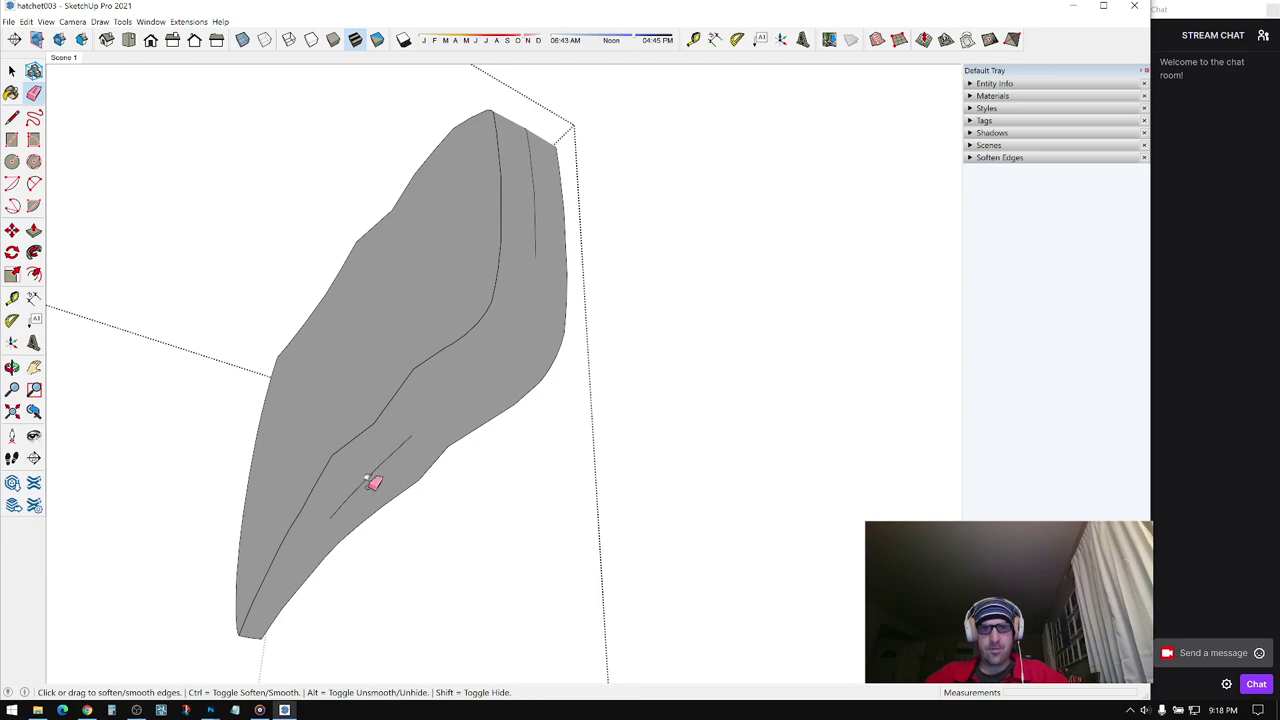
{"action": "mouse_move", "coordinate": [400, 440]}
{"action": "middle_mouse_down"}
{"action": "mouse_move", "coordinate": [437, 514]}
{"action": "mouse_move", "coordinate": [480, 381]}
{"action": "middle_mouse_up"}
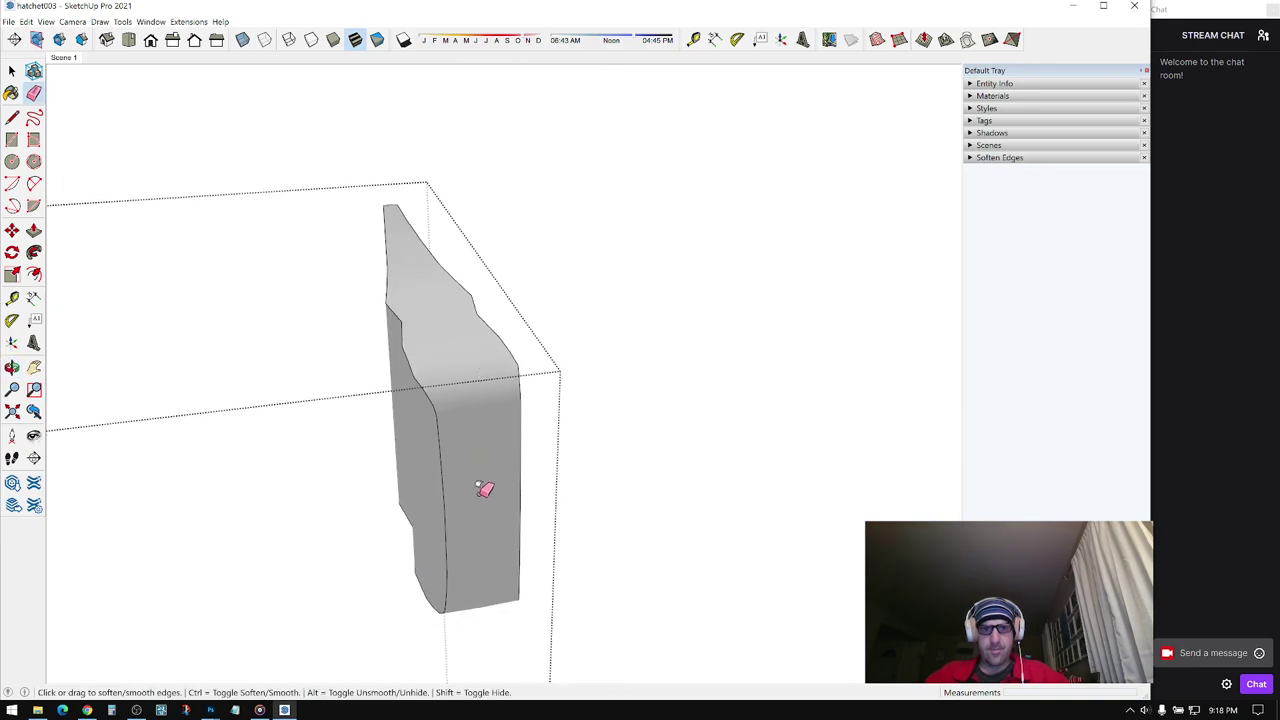
- Examine the cutting edge near the upper blade tip, including its hidden edges, to check how the two halves meet
{"action": "key", "text": "space"}
{"action": "mouse_move", "coordinate": [484, 489]}
{"action": "middle_mouse_down"}
{"action": "mouse_move", "coordinate": [440, 349]}
{"action": "mouse_move", "coordinate": [660, 434]}
{"action": "mouse_move", "coordinate": [726, 369]}
{"action": "mouse_move", "coordinate": [686, 229]}
{"action": "mouse_move", "coordinate": [648, 364]}
{"action": "middle_mouse_up"}
{"action": "scroll", "coordinate": [726, 369], "scroll_direction": "up", "scroll_amount": 2}
{"action": "scroll", "coordinate": [648, 364], "scroll_direction": "up", "scroll_amount": 4}
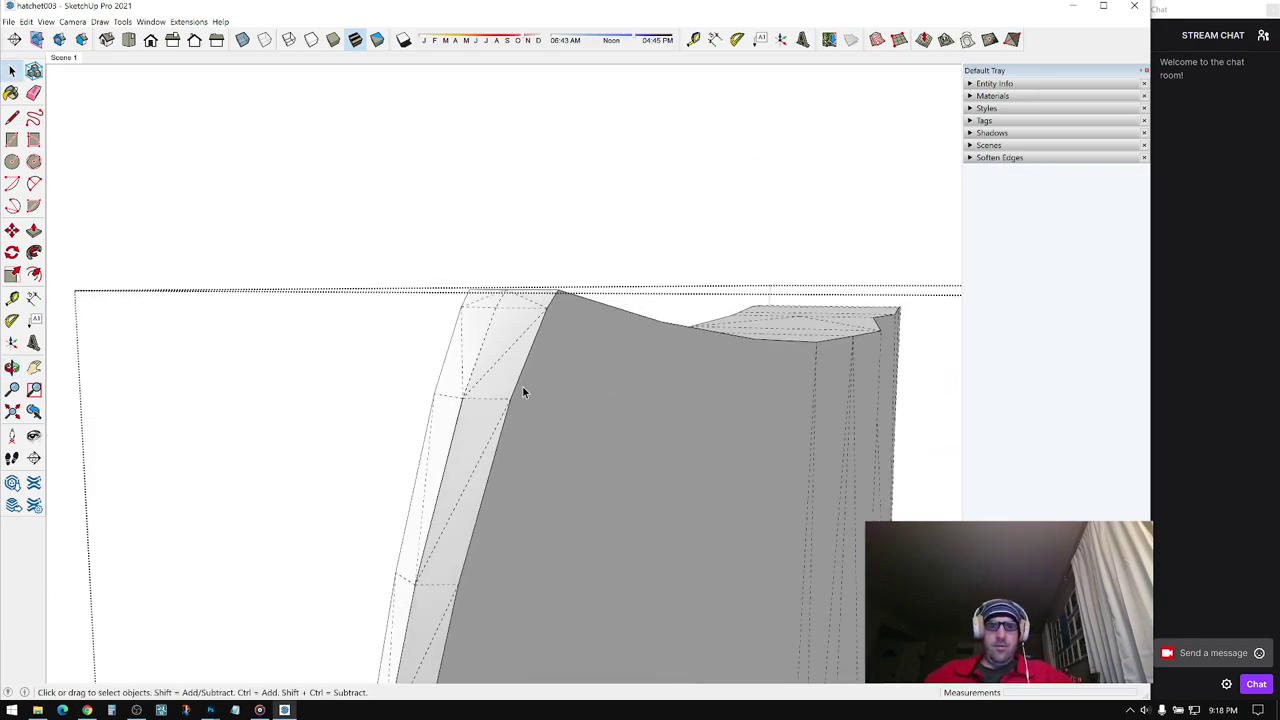
{"action": "middle_click_drag", "start_coordinate": [522, 392], "coordinate": [506, 374]}
{"action": "scroll", "coordinate": [460, 417], "scroll_direction": "up", "scroll_amount": 6}
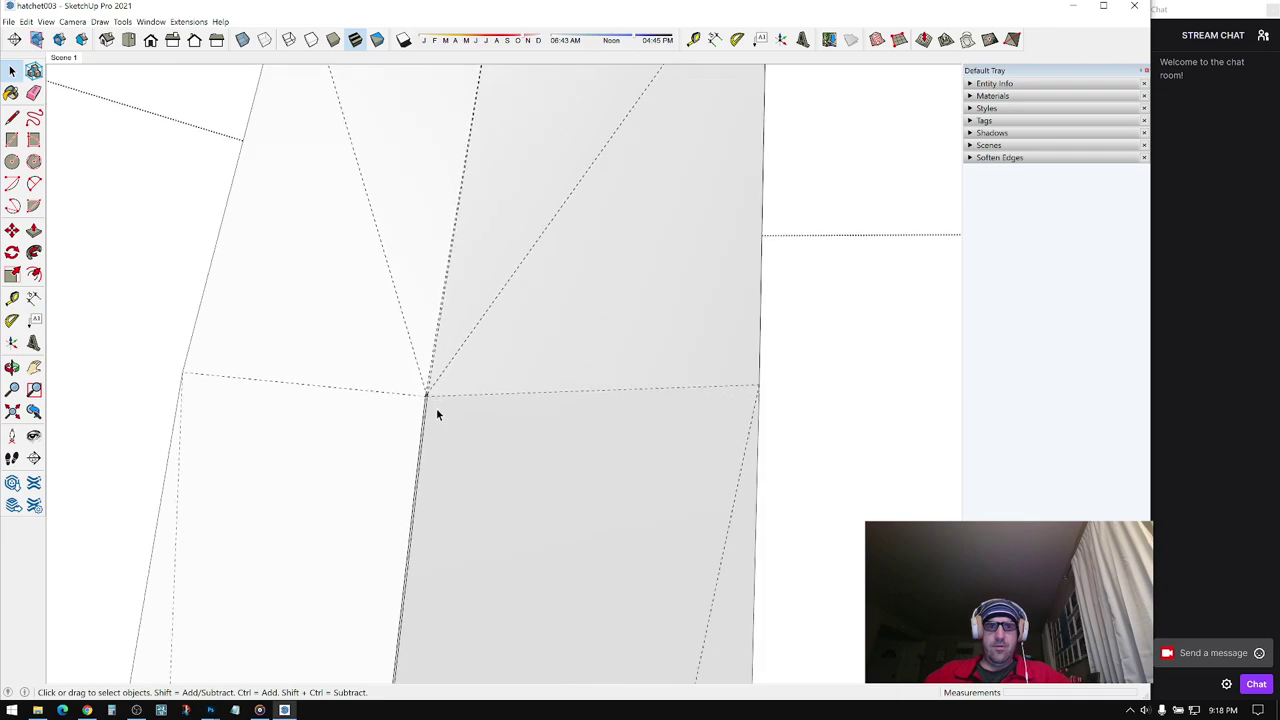
{"action": "mouse_move", "coordinate": [436, 408]}
{"action": "middle_mouse_down"}
{"action": "mouse_move", "coordinate": [417, 443]}
{"action": "mouse_move", "coordinate": [431, 371]}
{"action": "mouse_move", "coordinate": [508, 366]}
{"action": "mouse_move", "coordinate": [303, 260]}
{"action": "middle_mouse_up"}
{"action": "scroll", "coordinate": [431, 374], "scroll_direction": "up", "scroll_amount": 5}
{"action": "scroll", "coordinate": [314, 262], "scroll_direction": "down", "scroll_amount": 3}
{"action": "scroll", "coordinate": [383, 284], "scroll_direction": "down", "scroll_amount": 1}
{"action": "middle_click_drag", "start_coordinate": [383, 284], "coordinate": [520, 266], "text": "shift"}
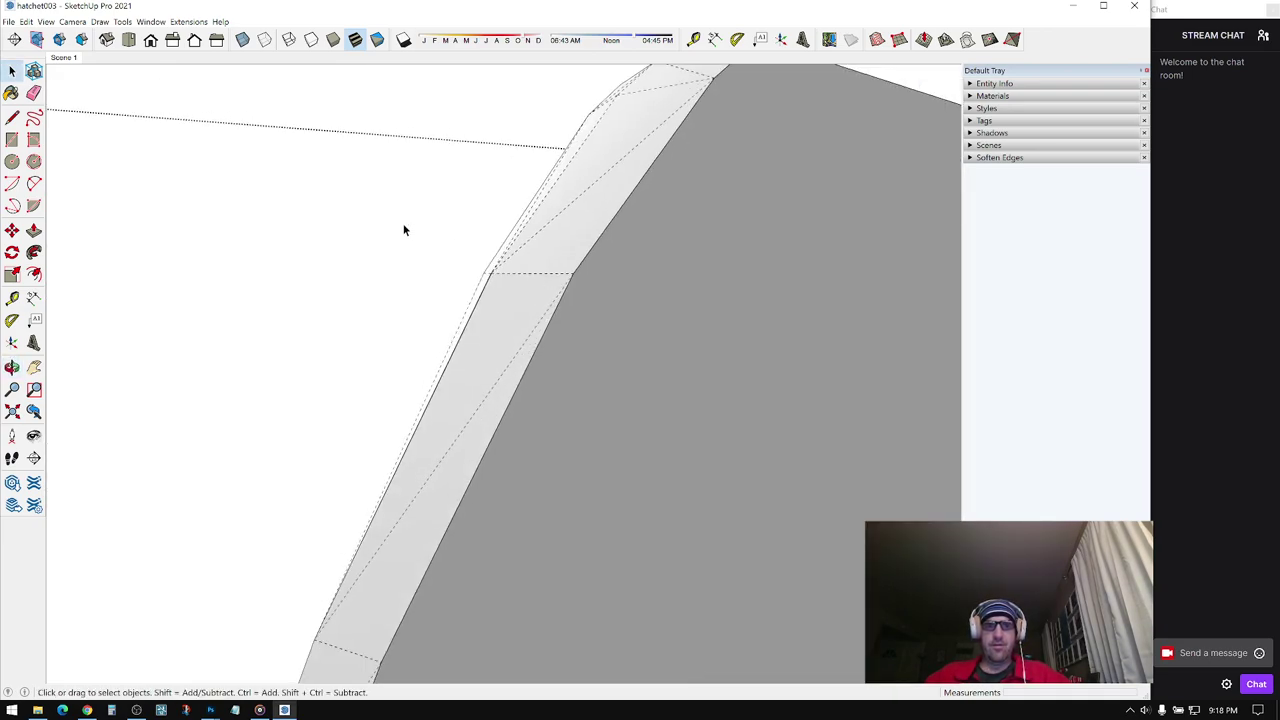
{"action": "mouse_move", "coordinate": [404, 230]}
{"action": "middle_mouse_down"}
{"action": "mouse_move", "coordinate": [580, 289]}
{"action": "mouse_move", "coordinate": [543, 217]}
{"action": "mouse_move", "coordinate": [551, 260]}
{"action": "mouse_move", "coordinate": [594, 255]}
{"action": "middle_mouse_up"}
{"action": "mouse_move", "coordinate": [704, 207]}
{"action": "middle_mouse_down"}
{"action": "mouse_move", "coordinate": [800, 263]}
{"action": "mouse_move", "coordinate": [669, 289]}
{"action": "mouse_move", "coordinate": [629, 83]}
{"action": "mouse_move", "coordinate": [1035, 389]}
{"action": "mouse_move", "coordinate": [766, 234]}
{"action": "mouse_move", "coordinate": [680, 320]}
{"action": "mouse_move", "coordinate": [814, 300]}
{"action": "mouse_move", "coordinate": [232, 333]}
{"action": "mouse_move", "coordinate": [703, 529]}
{"action": "mouse_move", "coordinate": [583, 463]}
{"action": "mouse_move", "coordinate": [583, 400]}
{"action": "mouse_move", "coordinate": [621, 317]}
{"action": "mouse_move", "coordinate": [707, 390]}
{"action": "middle_mouse_up"}
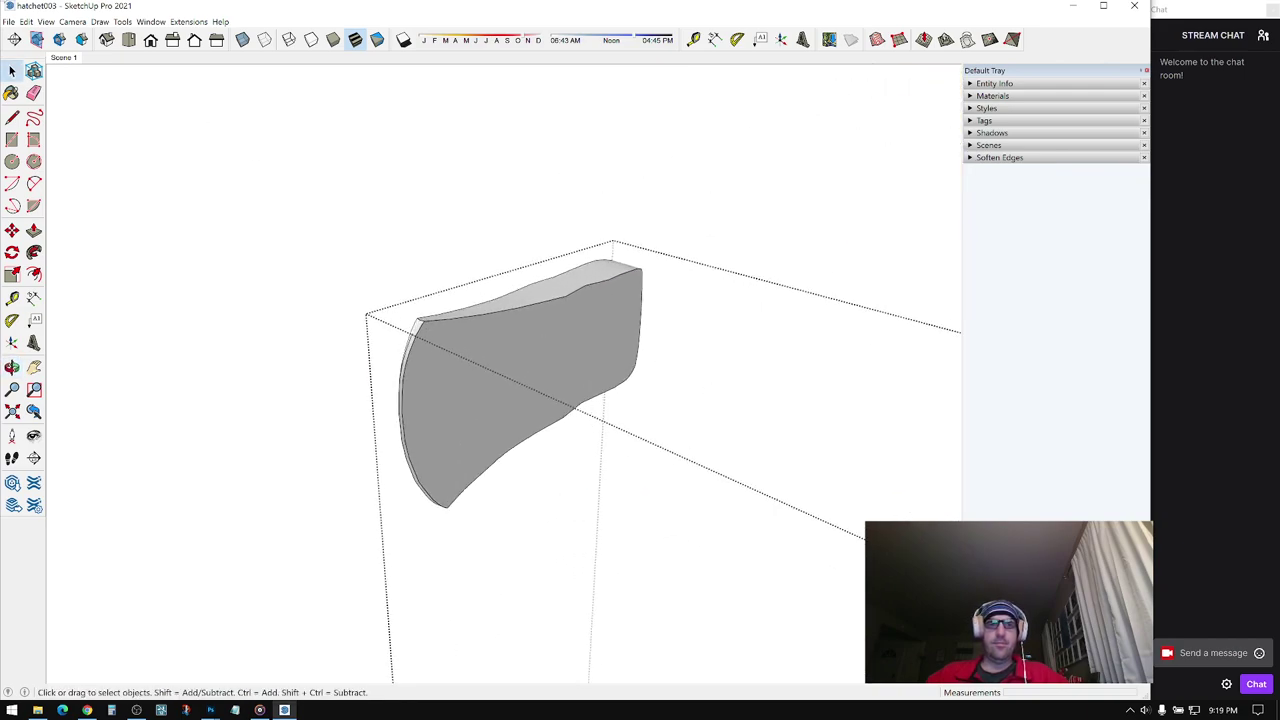
- Save the model under the new name hatchet004 on the Desktop
{"action": "left_click", "coordinate": [8, 21]}
{"action": "left_click", "coordinate": [40, 90]}
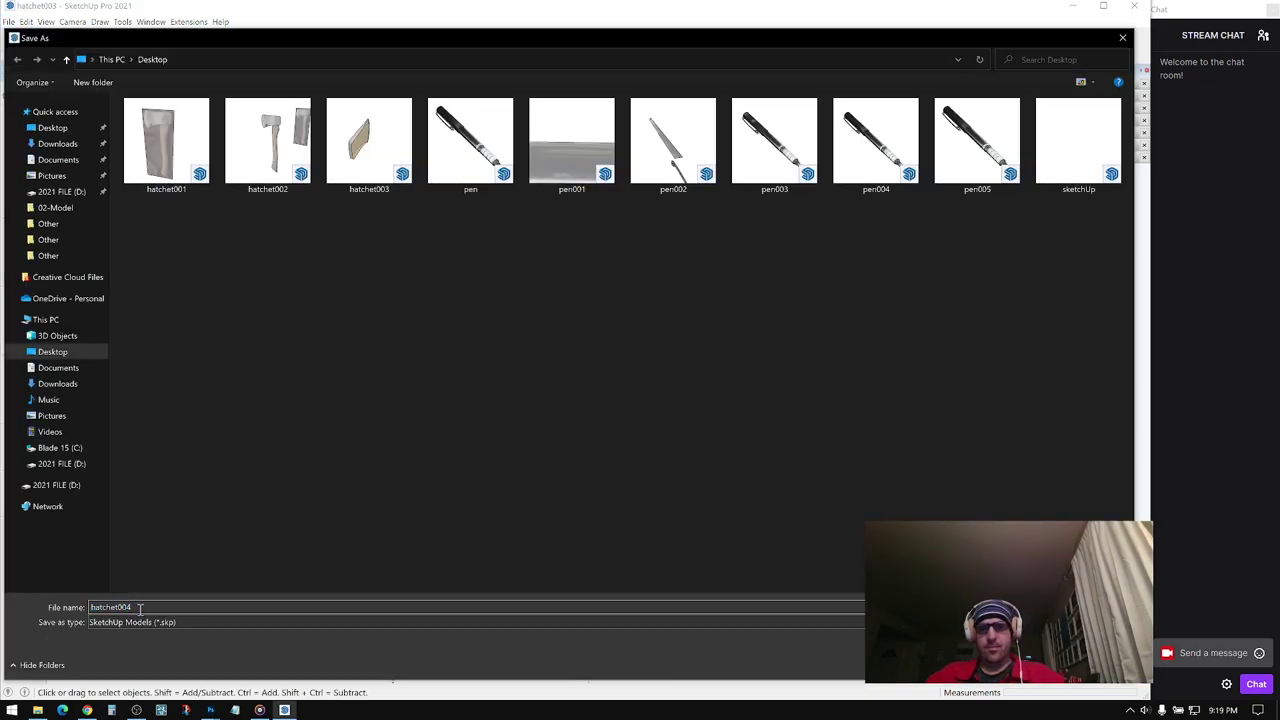
{"action": "key", "text": "Return"}
- Draw marker lines outward from the seam endpoint at the lower end of the open gap near the blade tip
{"action": "mouse_move", "coordinate": [518, 389]}
{"action": "middle_mouse_down"}
{"action": "mouse_move", "coordinate": [566, 389]}
{"action": "mouse_move", "coordinate": [480, 369]}
{"action": "middle_mouse_up"}
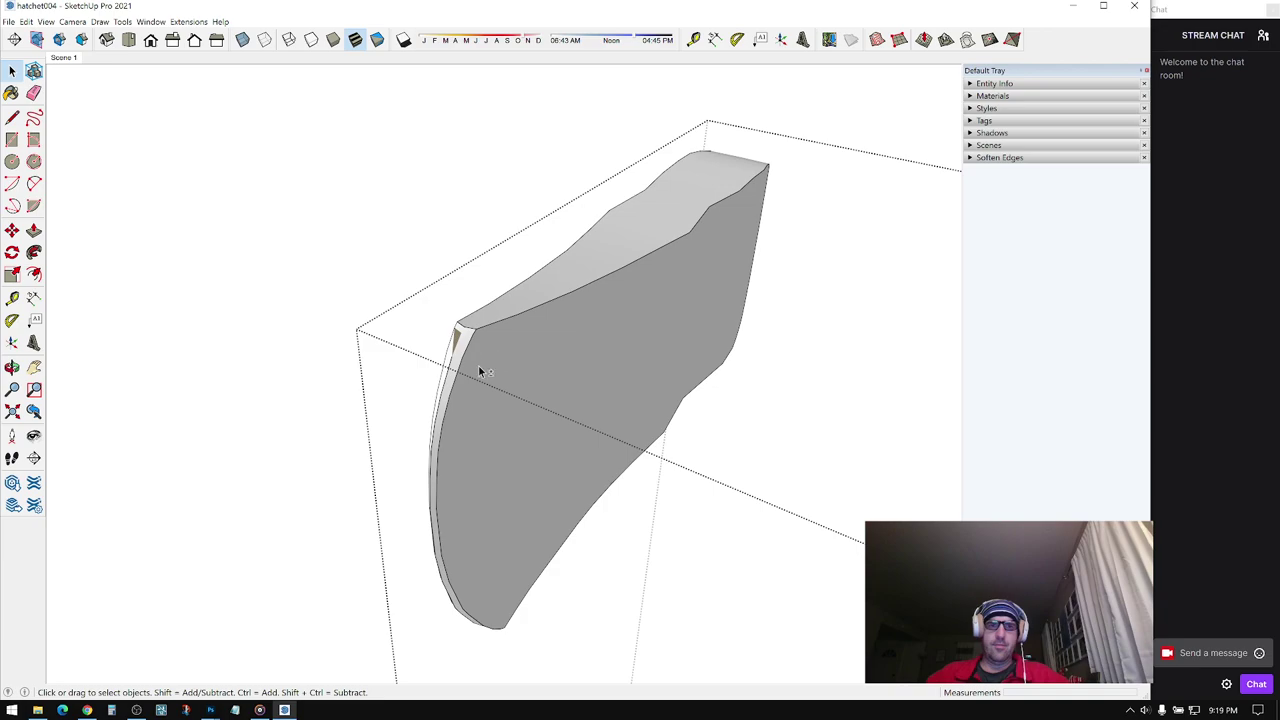
{"action": "scroll", "coordinate": [555, 381], "scroll_direction": "up", "scroll_amount": 5}
{"action": "scroll", "coordinate": [502, 368], "scroll_direction": "up", "scroll_amount": 6}
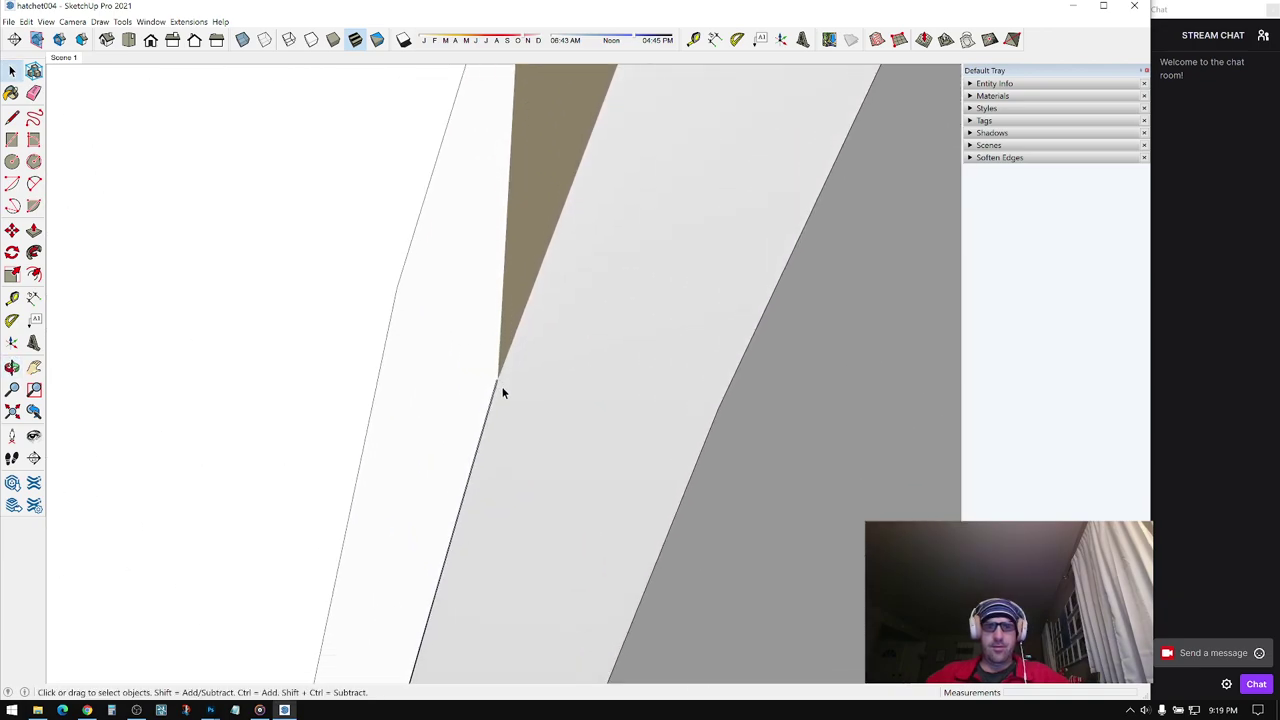
{"action": "key", "text": "l"}
{"action": "scroll", "coordinate": [498, 377], "scroll_direction": "up", "scroll_amount": 4}
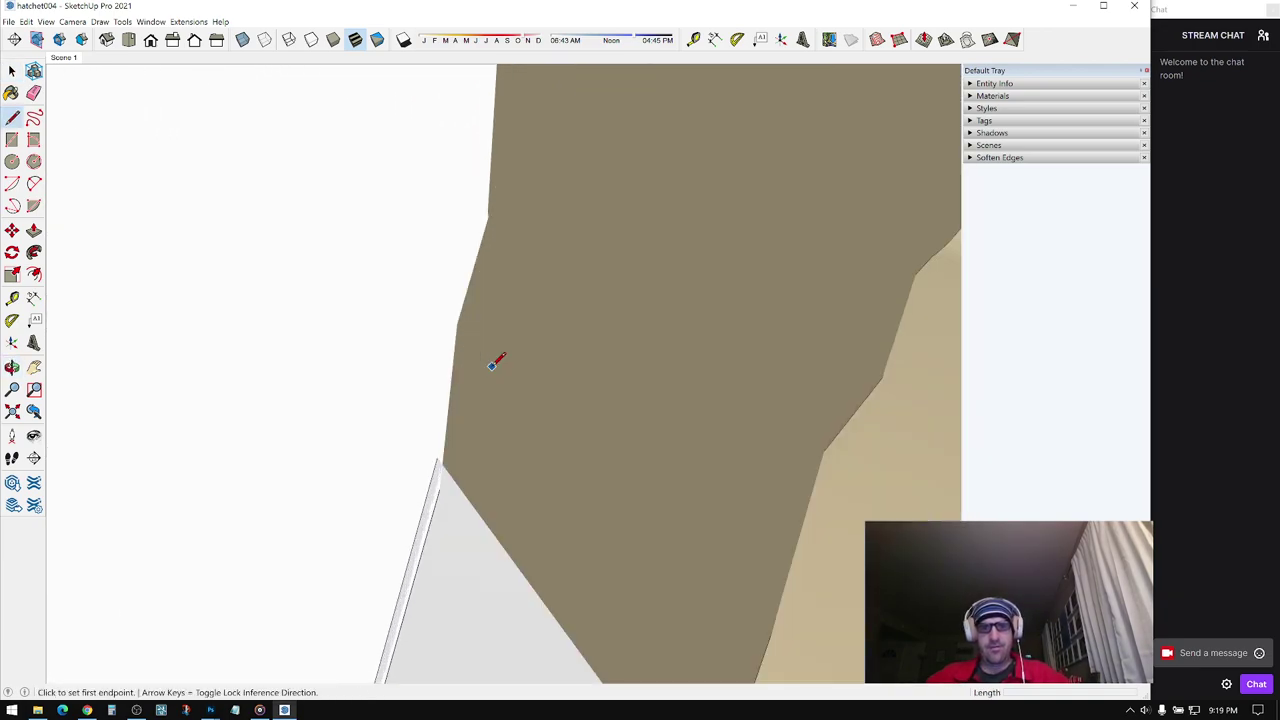
{"action": "mouse_move", "coordinate": [452, 366]}
{"action": "middle_mouse_down"}
{"action": "mouse_move", "coordinate": [414, 391]}
{"action": "mouse_move", "coordinate": [417, 432]}
{"action": "middle_mouse_up"}
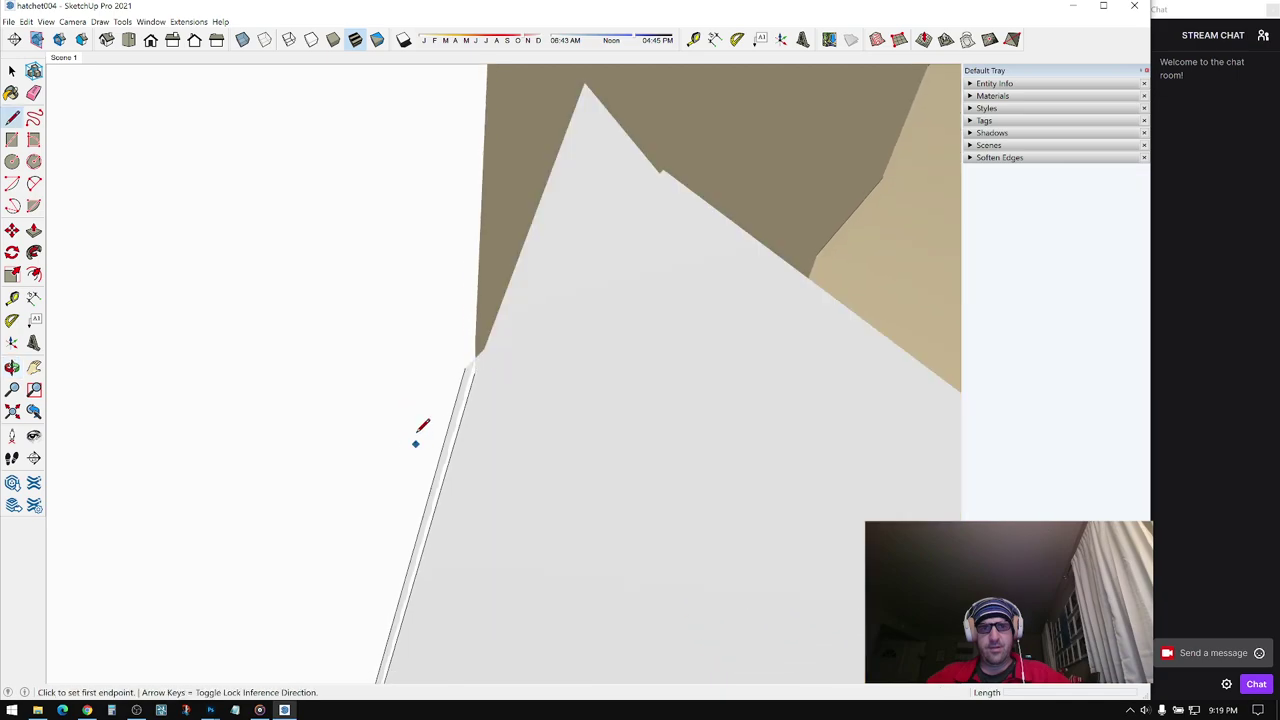
{"action": "left_click", "coordinate": [474, 372]}
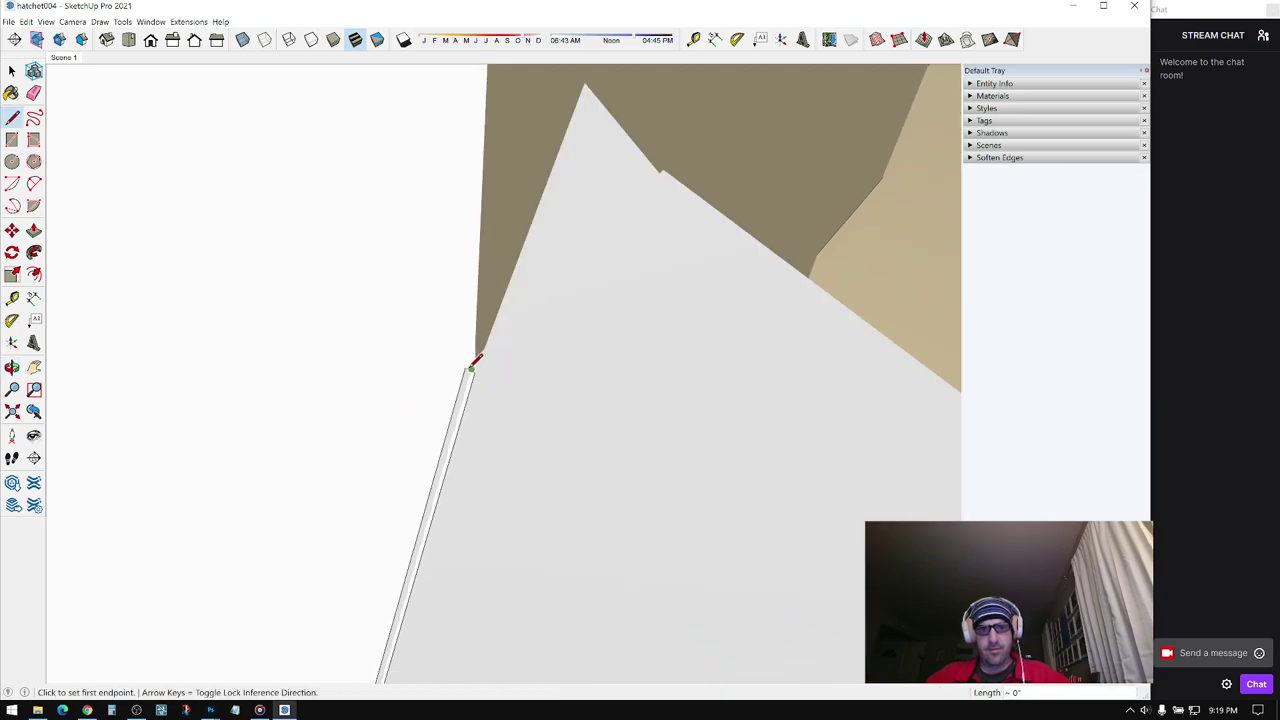
{"action": "mouse_move", "coordinate": [476, 371]}
{"action": "middle_mouse_down"}
{"action": "mouse_move", "coordinate": [480, 589]}
{"action": "mouse_move", "coordinate": [473, 456]}
{"action": "middle_mouse_up"}
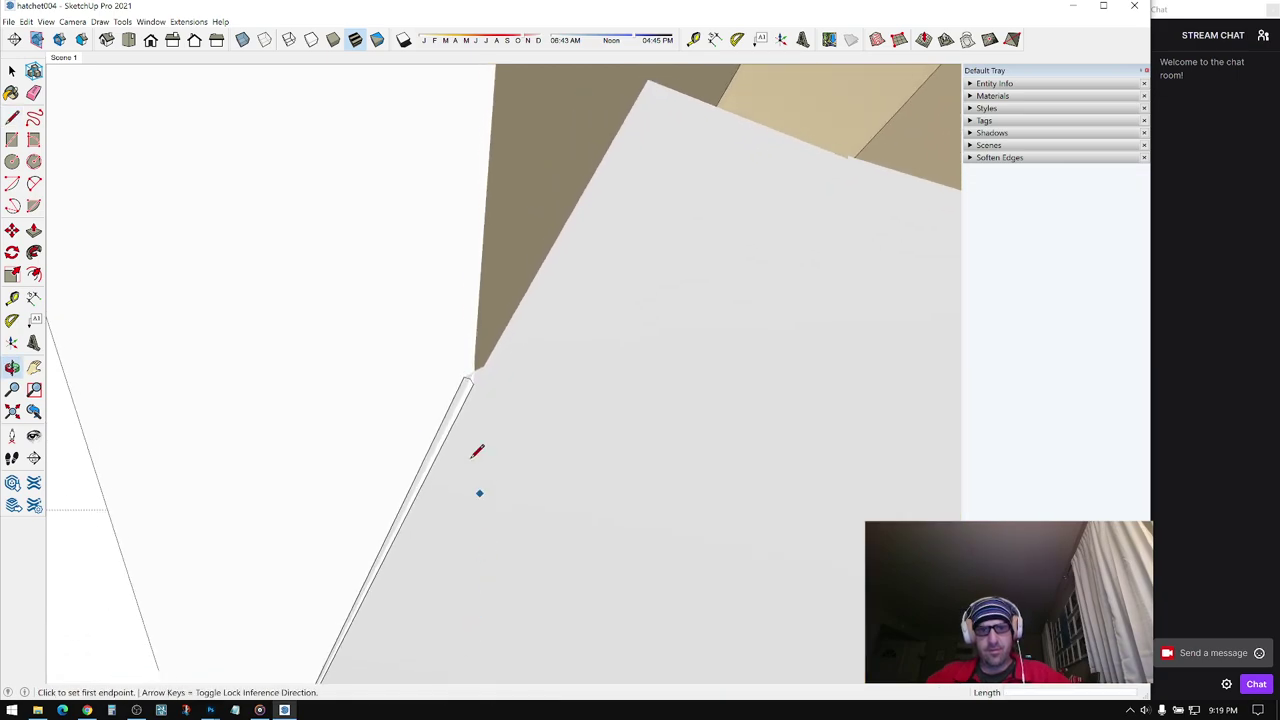
{"action": "scroll", "coordinate": [464, 389], "scroll_direction": "down", "scroll_amount": 1}
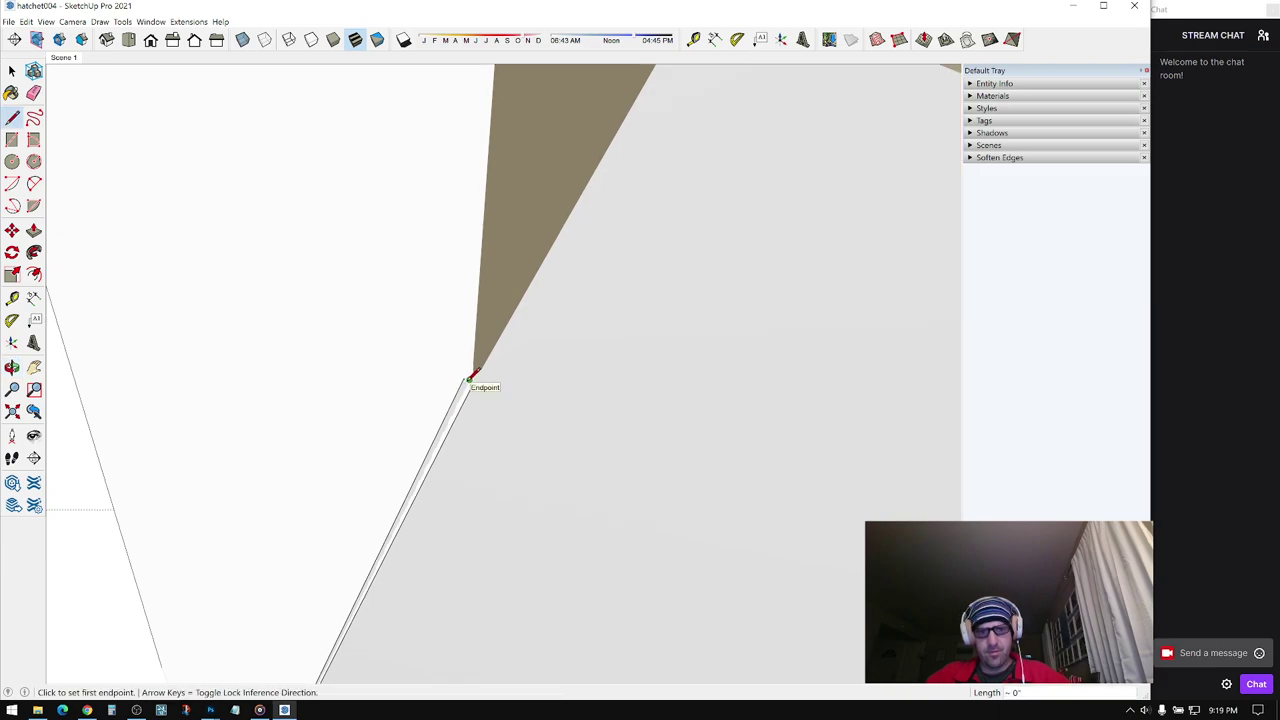
{"action": "left_click", "coordinate": [474, 372]}
{"action": "mouse_move", "coordinate": [474, 372]}
{"action": "middle_mouse_down"}
{"action": "mouse_move", "coordinate": [434, 423]}
{"action": "mouse_move", "coordinate": [377, 409]}
{"action": "mouse_move", "coordinate": [634, 349]}
{"action": "mouse_move", "coordinate": [474, 293]}
{"action": "middle_mouse_up"}
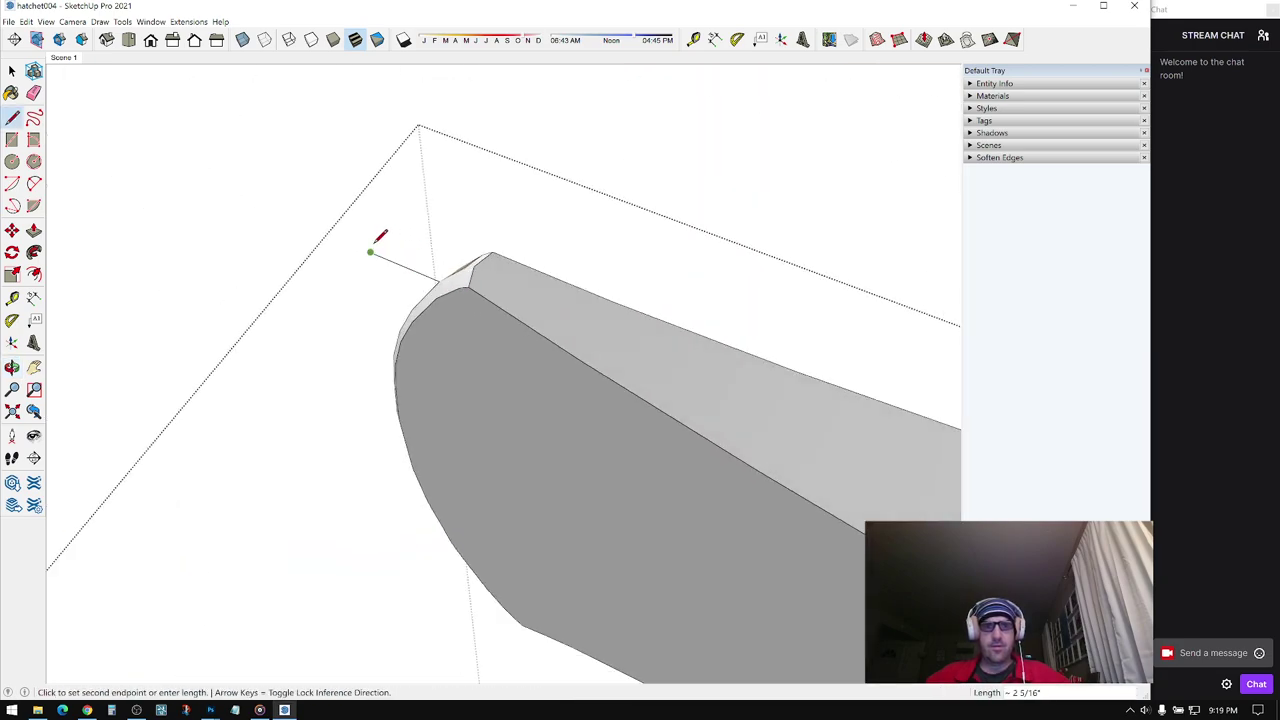
{"action": "left_click", "coordinate": [368, 181]}
{"action": "key", "text": "space"}
{"action": "mouse_move", "coordinate": [374, 186]}
{"action": "middle_mouse_down"}
{"action": "mouse_move", "coordinate": [469, 340]}
{"action": "mouse_move", "coordinate": [615, 385]}
{"action": "middle_mouse_up"}
- Show the hidden geometry and erase the mismatched edges and faces around the marked seam point on the cutting edge
{"action": "scroll", "coordinate": [612, 385], "scroll_direction": "up", "scroll_amount": 4}
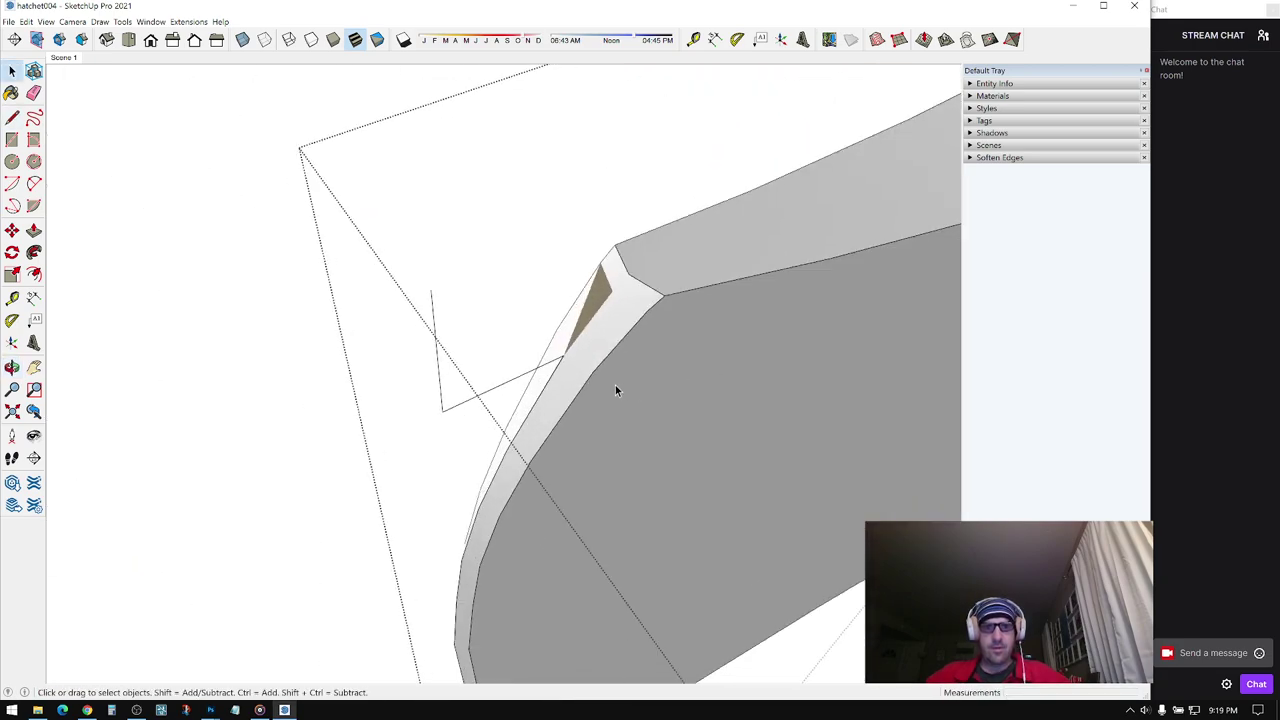
{"action": "key", "text": "alt+h"}
{"action": "scroll", "coordinate": [566, 367], "scroll_direction": "up", "scroll_amount": 4}
{"action": "key", "text": "e"}
{"action": "left_click", "coordinate": [550, 330]}
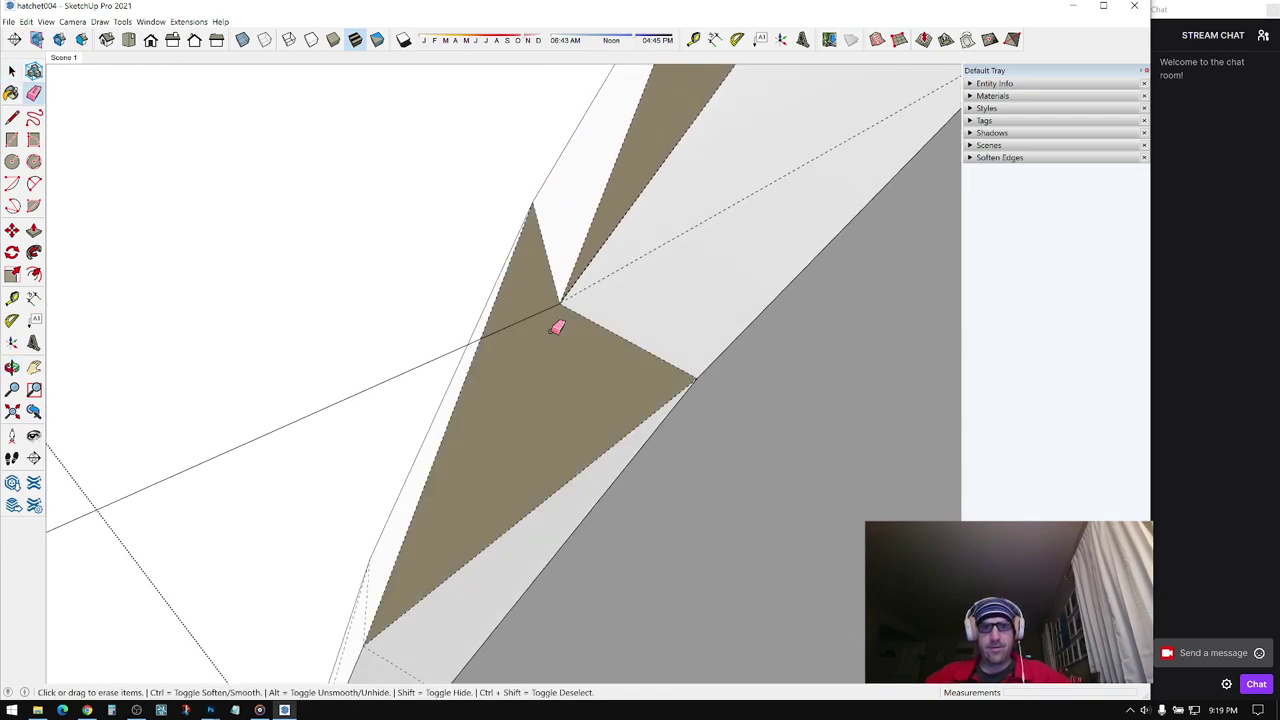
{"action": "left_click", "coordinate": [556, 286]}
{"action": "left_click", "coordinate": [578, 284]}
{"action": "left_click", "coordinate": [577, 305]}
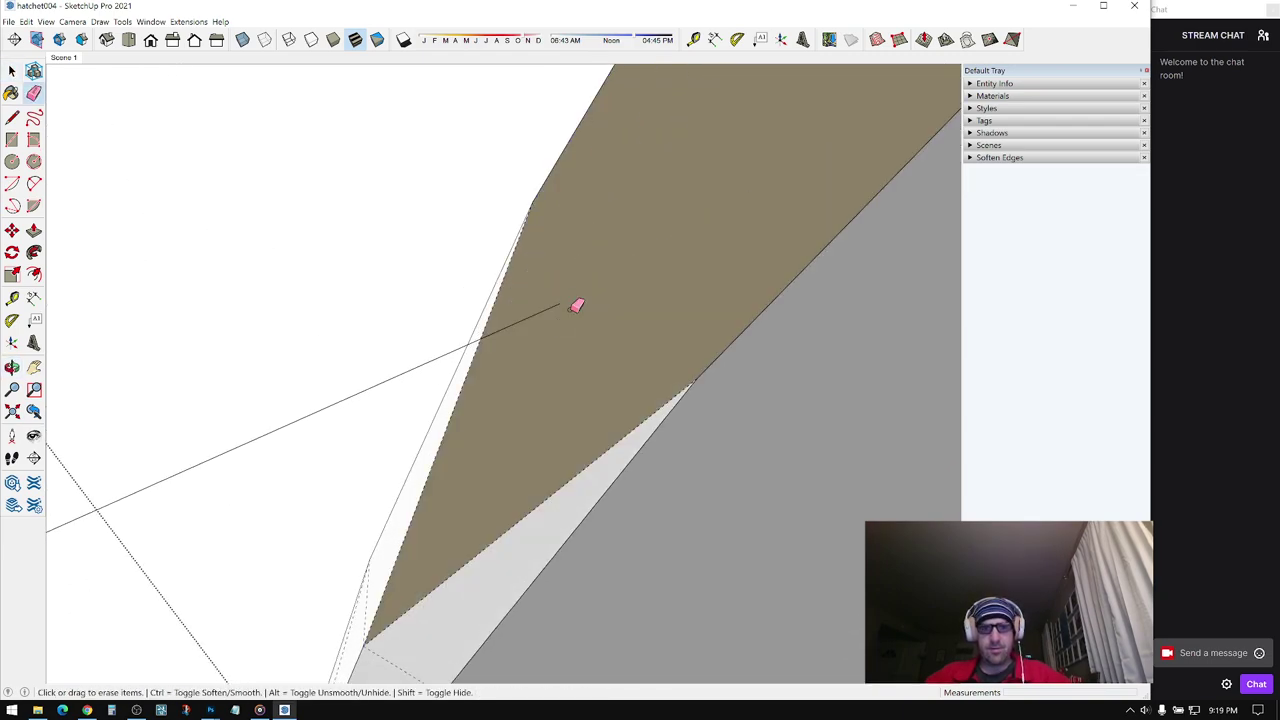
- Draw edges between the marked seam point and the surrounding corners to rebuild the missing faces on both sides of the cutting edge
{"action": "mouse_move", "coordinate": [576, 333]}
{"action": "middle_mouse_down"}
{"action": "mouse_move", "coordinate": [560, 280]}
{"action": "mouse_move", "coordinate": [651, 310]}
{"action": "middle_mouse_up"}
{"action": "key", "text": "l"}
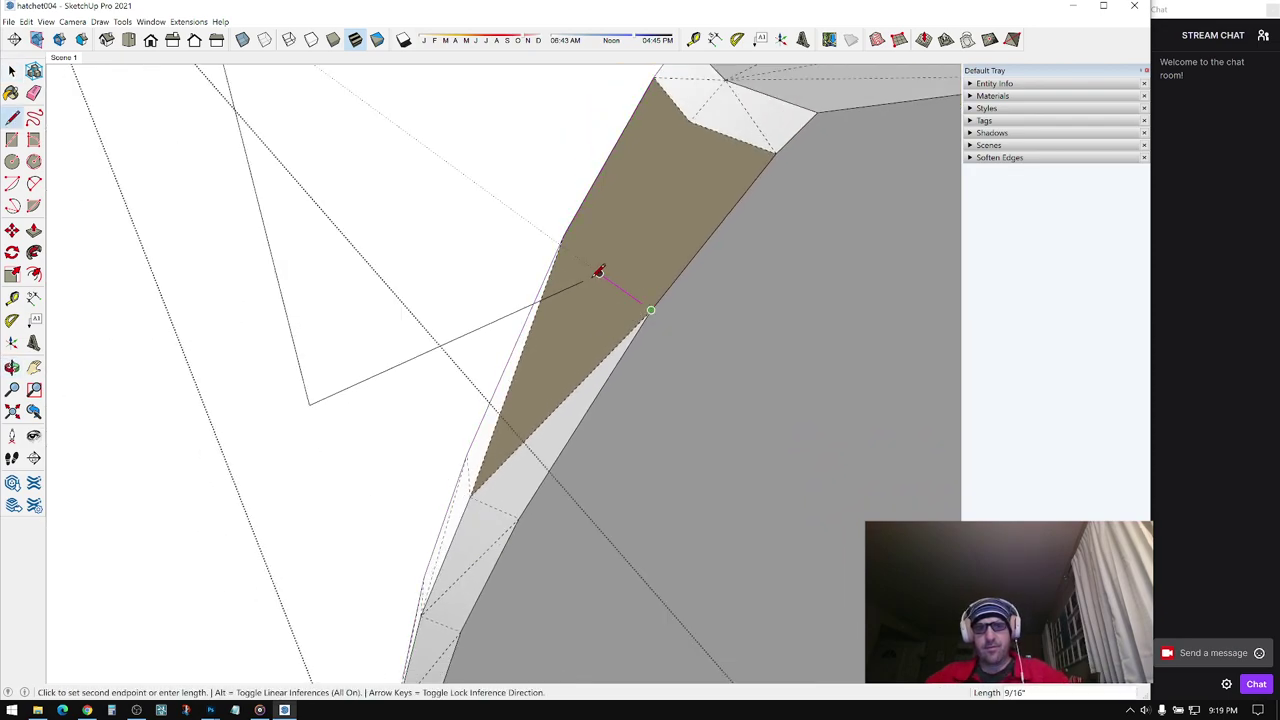
{"action": "left_click", "coordinate": [474, 490]}
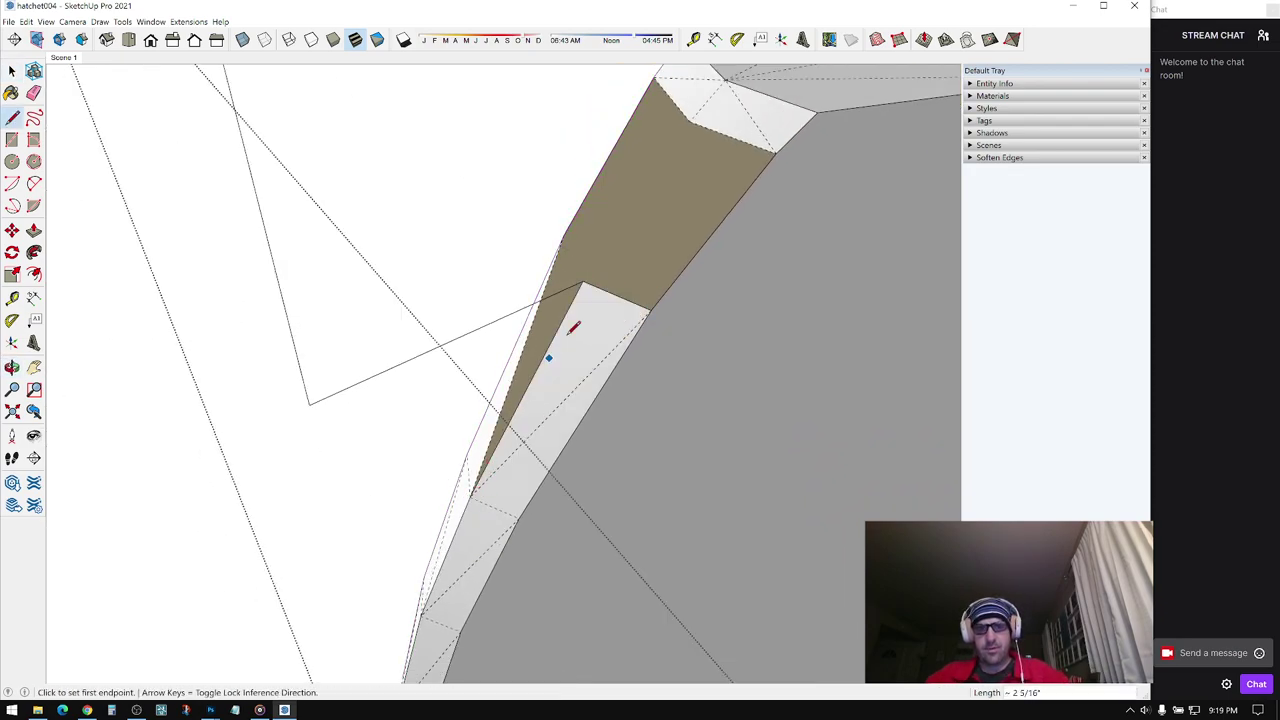
{"action": "middle_click_drag", "start_coordinate": [574, 328], "coordinate": [603, 375]}
{"action": "left_click", "coordinate": [582, 315]}
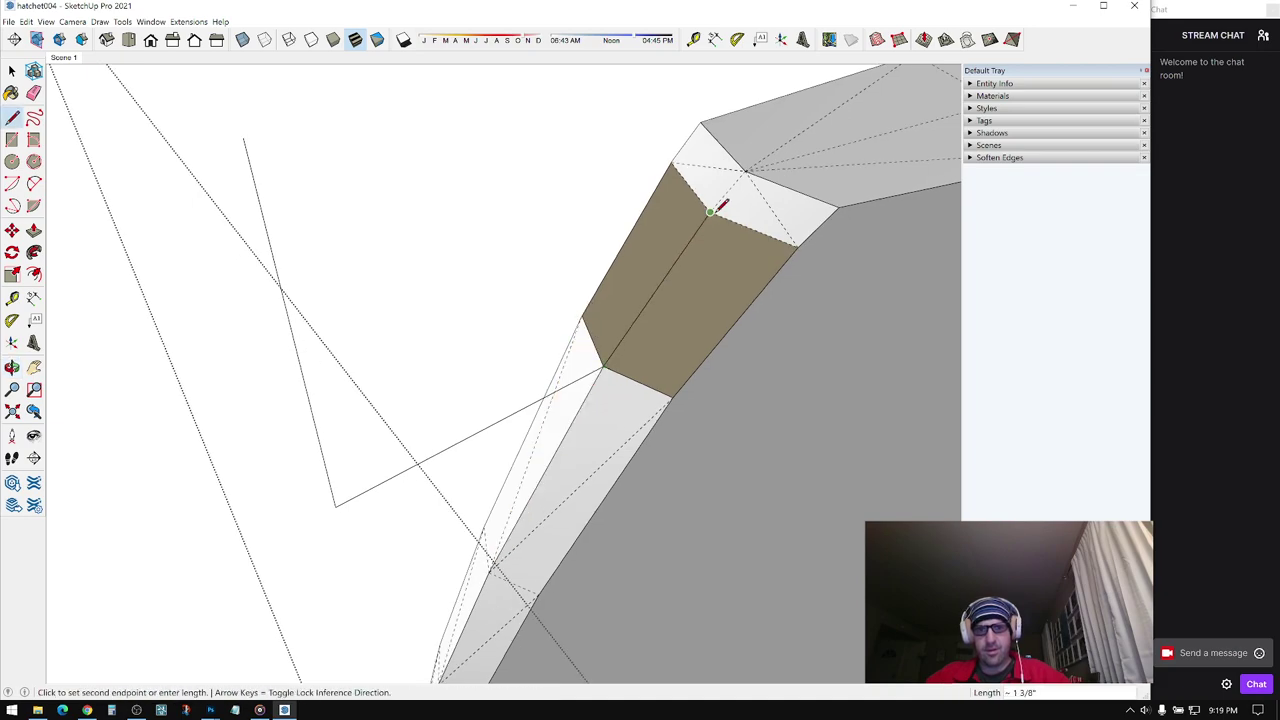
{"action": "left_click", "coordinate": [678, 391]}
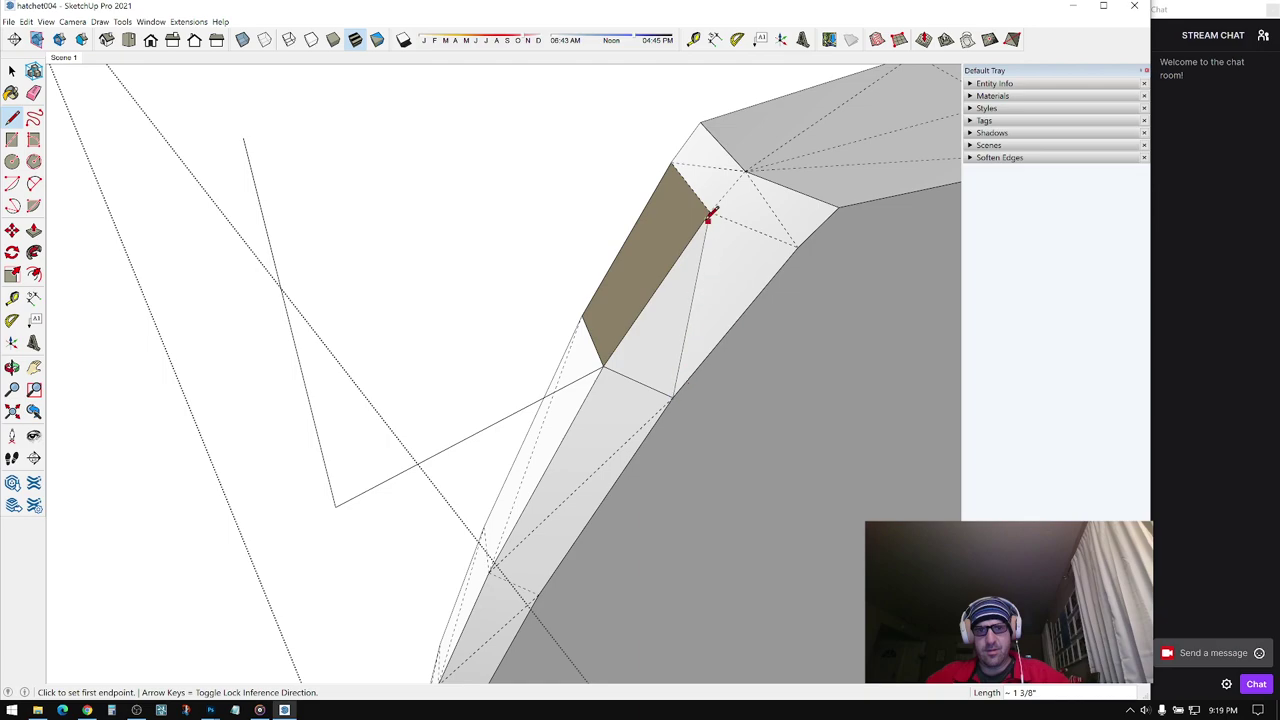
{"action": "left_click", "coordinate": [582, 315]}
- Erase the leftover marker lines and draw the missing seam edge up to the centre corner of the blade tip
{"action": "mouse_move", "coordinate": [586, 314]}
{"action": "middle_mouse_down"}
{"action": "mouse_move", "coordinate": [463, 428]}
{"action": "mouse_move", "coordinate": [414, 386]}
{"action": "mouse_move", "coordinate": [589, 366]}
{"action": "mouse_move", "coordinate": [611, 312]}
{"action": "middle_mouse_up"}
{"action": "key", "text": "space"}
{"action": "key", "text": "alt+h"}
{"action": "scroll", "coordinate": [589, 360], "scroll_direction": "up", "scroll_amount": 1}
{"action": "key", "text": "e"}
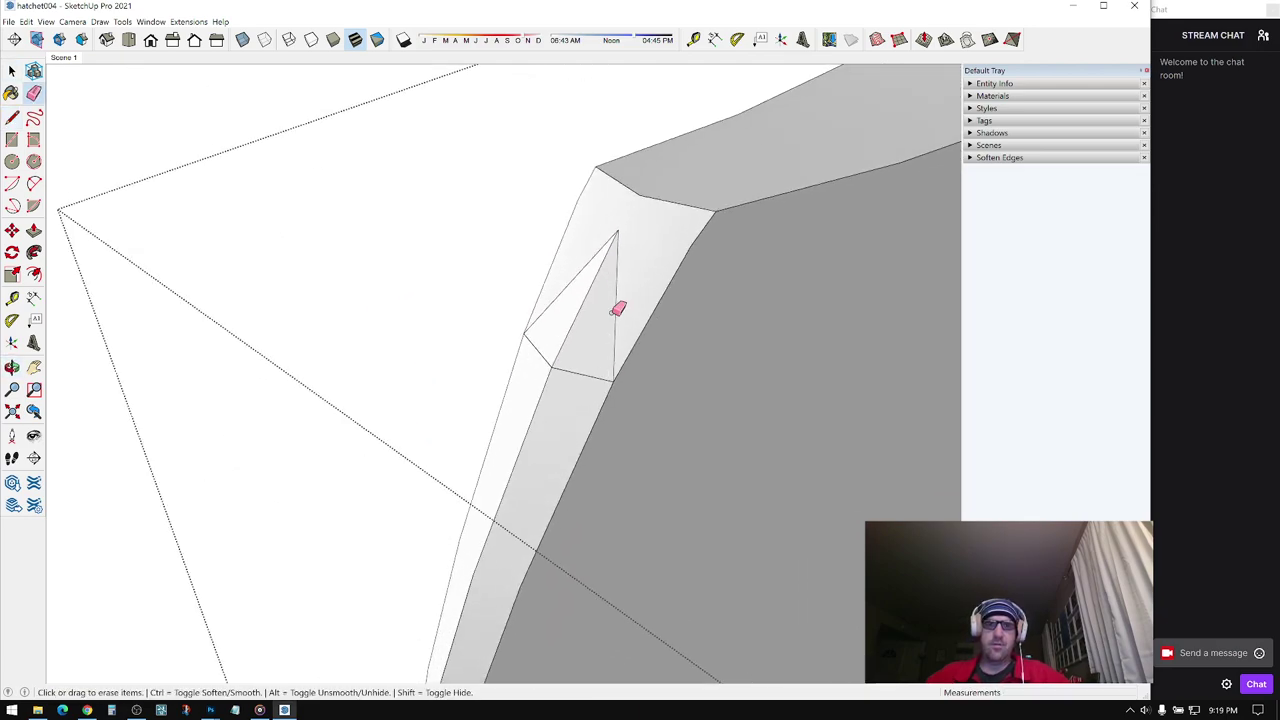
{"action": "scroll", "coordinate": [627, 250], "scroll_direction": "up", "scroll_amount": 1}
{"action": "key", "text": "l"}
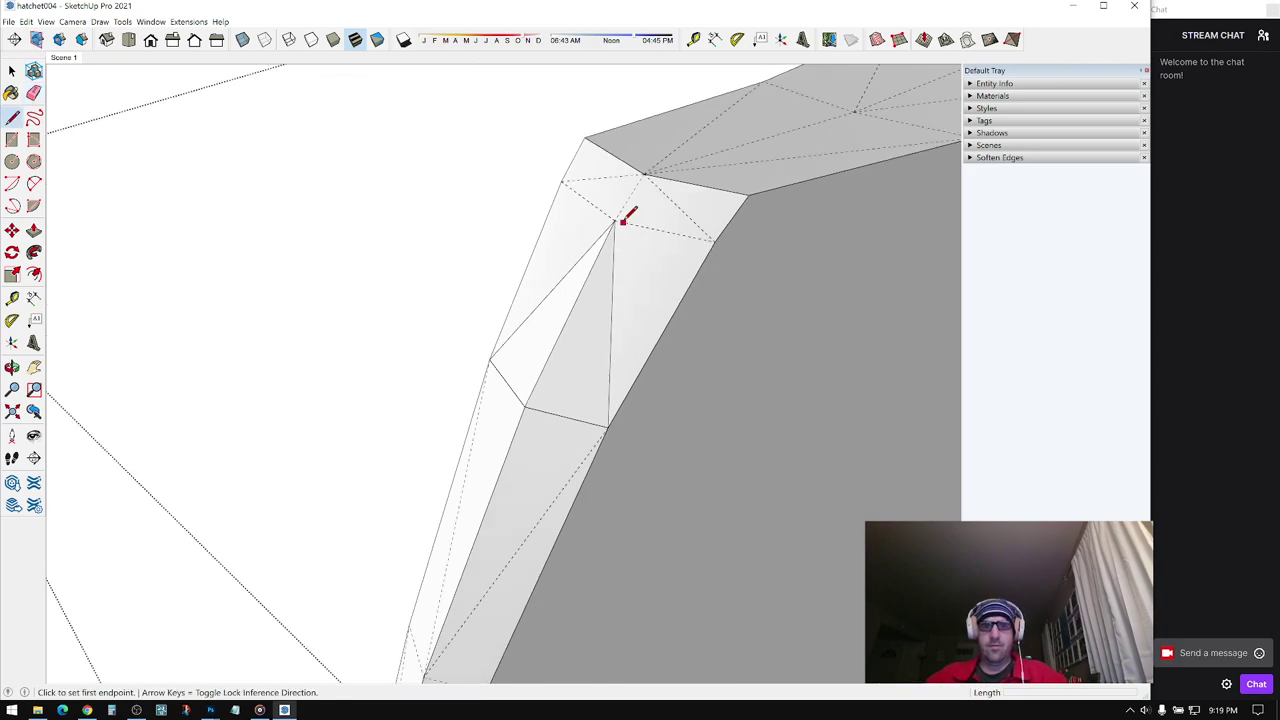
{"action": "left_click", "coordinate": [645, 174]}
{"action": "key", "text": "space"}
- Hide the hidden geometry and soften the cross edges on the rebuilt cutting-edge faces, keeping the centre seam
{"action": "scroll", "coordinate": [629, 210], "scroll_direction": "down", "scroll_amount": 4}
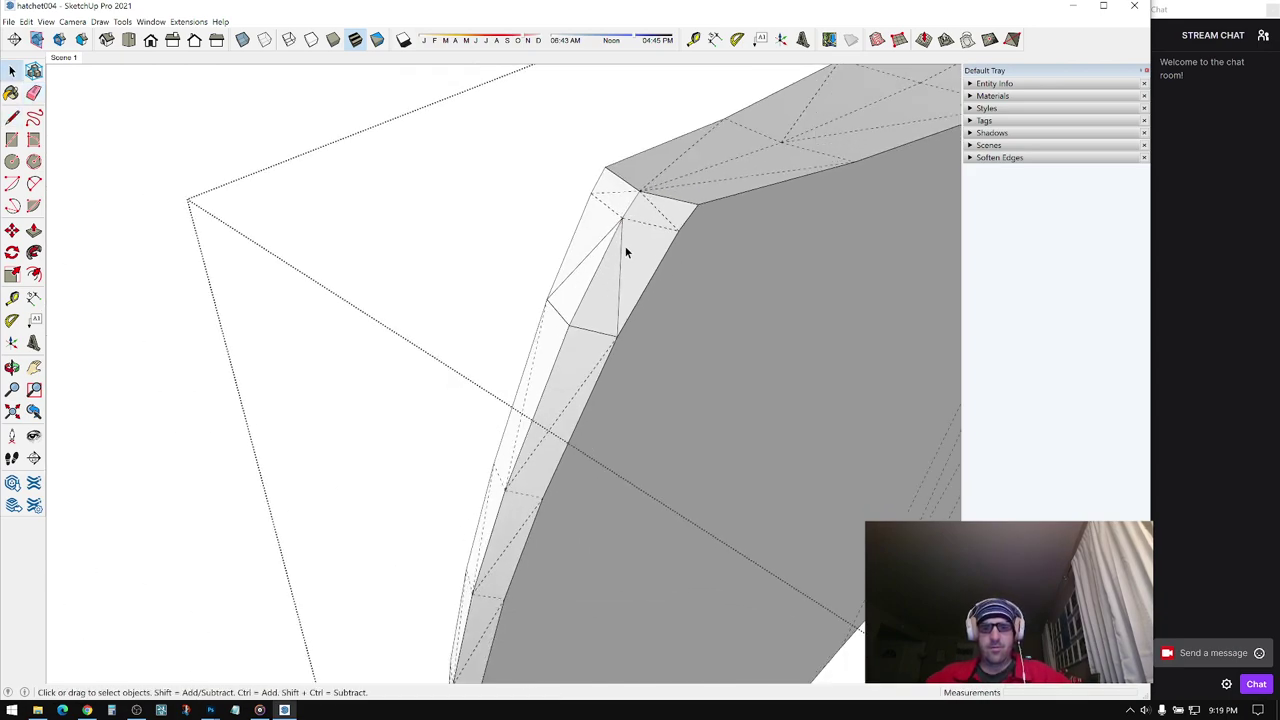
{"action": "key", "text": "alt+h"}
{"action": "key", "text": "e"}
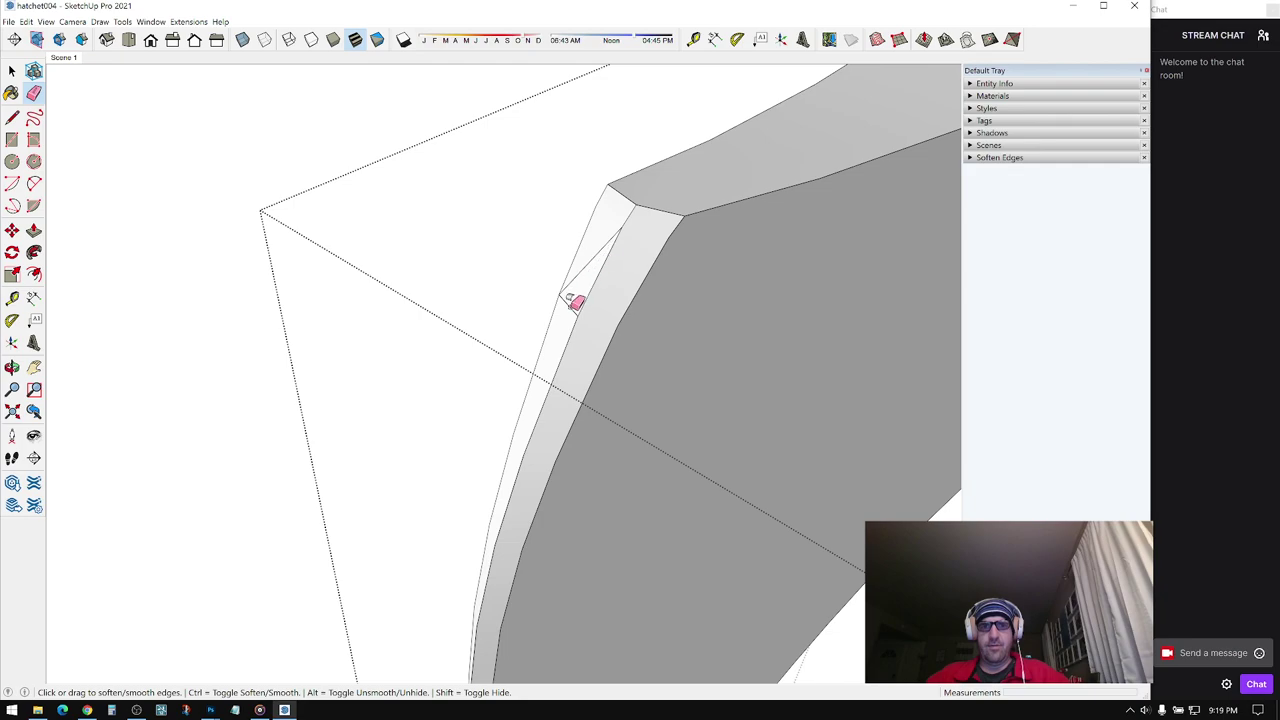
{"action": "middle_click_drag", "start_coordinate": [590, 255], "coordinate": [648, 450]}
{"action": "middle_click_drag", "start_coordinate": [532, 427], "coordinate": [620, 289]}
- Scale the selected centre line of the cutting edge along the green axis to adjust the blade's bevel
{"action": "key", "text": "s"}
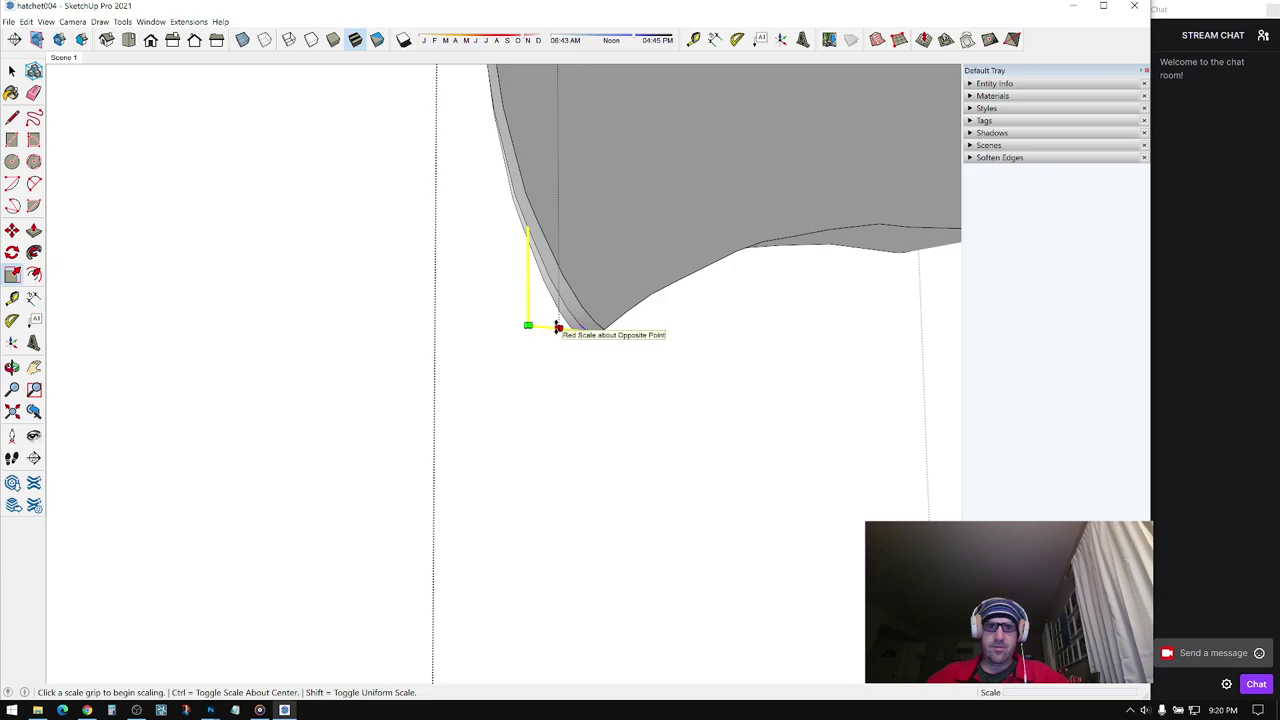
{"action": "key", "text": "Escape"}
{"action": "middle_click_drag", "start_coordinate": [558, 334], "coordinate": [490, 240]}
{"action": "middle_click_drag", "start_coordinate": [597, 185], "coordinate": [558, 349], "text": "shift"}
{"action": "scroll", "coordinate": [558, 349], "scroll_direction": "down", "scroll_amount": 3}
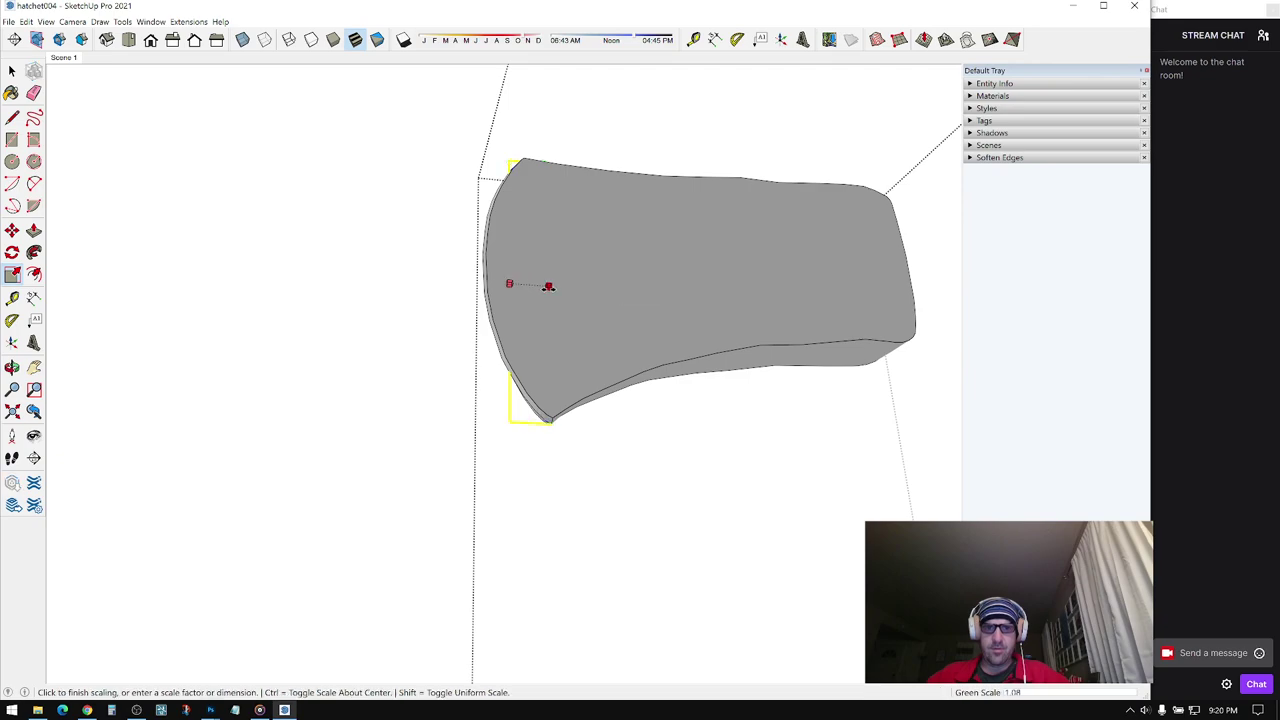
{"action": "mouse_move", "coordinate": [577, 305]}
{"action": "middle_mouse_down"}
{"action": "mouse_move", "coordinate": [554, 451]}
{"action": "mouse_move", "coordinate": [298, 423]}
{"action": "mouse_move", "coordinate": [583, 306]}
{"action": "middle_mouse_up"}
{"action": "scroll", "coordinate": [562, 253], "scroll_direction": "up", "scroll_amount": 1}
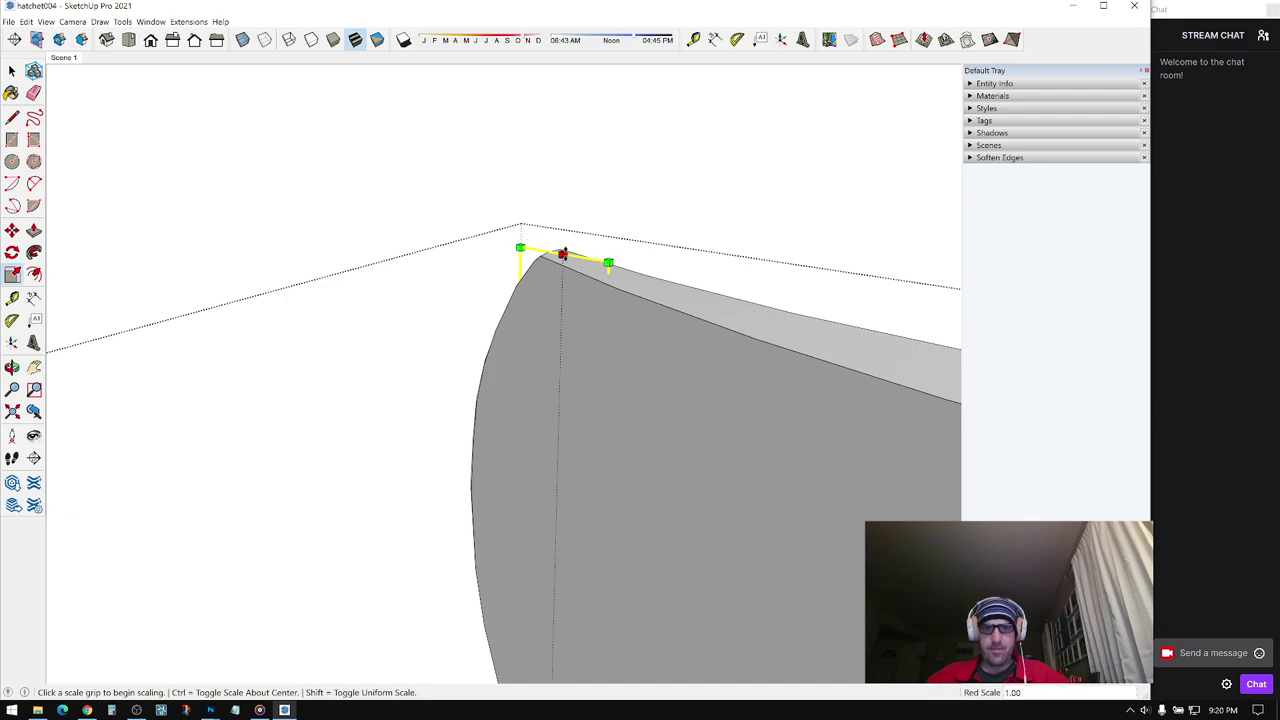
{"action": "mouse_move", "coordinate": [539, 243]}
{"action": "middle_mouse_down"}
{"action": "mouse_move", "coordinate": [714, 289]}
{"action": "mouse_move", "coordinate": [903, 234]}
{"action": "mouse_move", "coordinate": [651, 249]}
{"action": "mouse_move", "coordinate": [525, 320]}
{"action": "mouse_move", "coordinate": [681, 373]}
{"action": "mouse_move", "coordinate": [866, 214]}
{"action": "mouse_move", "coordinate": [1040, 186]}
{"action": "mouse_move", "coordinate": [1049, 271]}
{"action": "mouse_move", "coordinate": [970, 419]}
{"action": "mouse_move", "coordinate": [594, 391]}
{"action": "mouse_move", "coordinate": [883, 434]}
{"action": "mouse_move", "coordinate": [1046, 411]}
{"action": "mouse_move", "coordinate": [585, 494]}
{"action": "mouse_move", "coordinate": [309, 466]}
{"action": "mouse_move", "coordinate": [631, 523]}
{"action": "mouse_move", "coordinate": [586, 521]}
{"action": "mouse_move", "coordinate": [470, 427]}
{"action": "mouse_move", "coordinate": [300, 340]}
{"action": "mouse_move", "coordinate": [600, 240]}
{"action": "middle_mouse_up"}
{"action": "left_click_drag", "start_coordinate": [626, 214], "coordinate": [343, 505]}
- Sample the woodHatchet material from the textured hatchet and paint the selected faces of the new hatchet head with it
{"action": "mouse_move", "coordinate": [480, 410]}
{"action": "middle_mouse_down"}
{"action": "mouse_move", "coordinate": [537, 386]}
{"action": "mouse_move", "coordinate": [561, 326]}
{"action": "mouse_move", "coordinate": [620, 340]}
{"action": "middle_mouse_up"}
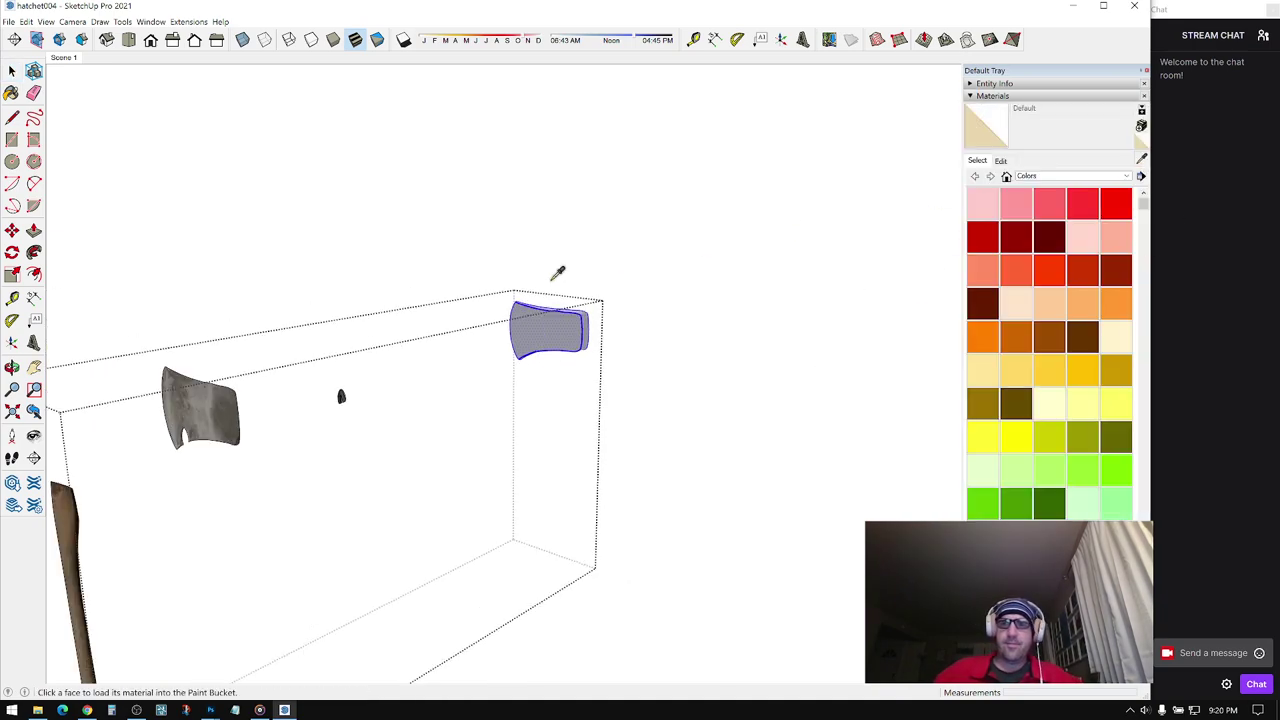
{"action": "middle_click_drag", "start_coordinate": [420, 370], "coordinate": [562, 400]}
{"action": "scroll", "coordinate": [562, 400], "scroll_direction": "up", "scroll_amount": 2}
{"action": "left_click", "coordinate": [705, 315]}
{"action": "middle_click_drag", "start_coordinate": [425, 345], "coordinate": [270, 365]}
{"action": "scroll", "coordinate": [656, 292], "scroll_direction": "up", "scroll_amount": 2}
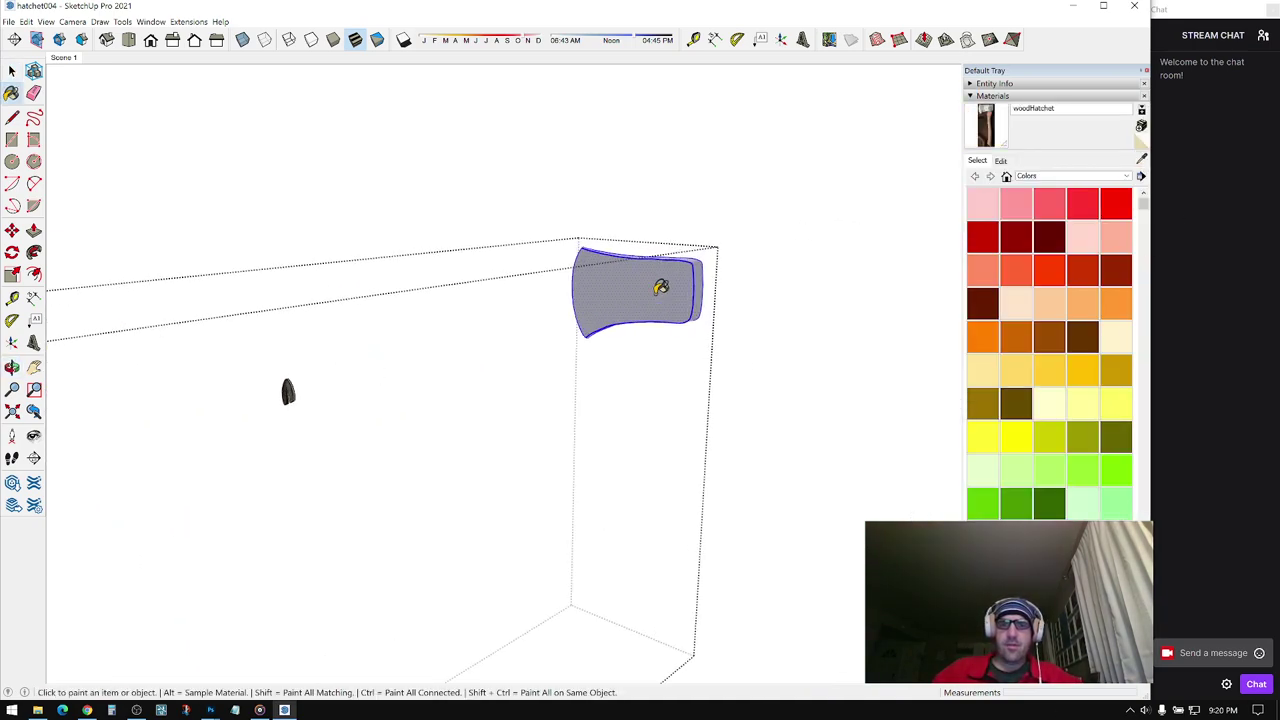
{"action": "left_click", "coordinate": [656, 292]}
{"action": "key", "text": "space"}
{"action": "left_click", "coordinate": [638, 371]}
{"action": "scroll", "coordinate": [645, 296], "scroll_direction": "up", "scroll_amount": 5}
{"action": "mouse_move", "coordinate": [646, 300]}
{"action": "middle_mouse_down"}
{"action": "mouse_move", "coordinate": [632, 298]}
{"action": "mouse_move", "coordinate": [666, 200]}
{"action": "mouse_move", "coordinate": [566, 294]}
{"action": "mouse_move", "coordinate": [773, 334]}
{"action": "mouse_move", "coordinate": [620, 331]}
{"action": "mouse_move", "coordinate": [536, 431]}
{"action": "mouse_move", "coordinate": [600, 389]}
{"action": "mouse_move", "coordinate": [466, 408]}
{"action": "mouse_move", "coordinate": [277, 323]}
{"action": "mouse_move", "coordinate": [386, 351]}
{"action": "mouse_move", "coordinate": [329, 294]}
{"action": "mouse_move", "coordinate": [597, 429]}
{"action": "mouse_move", "coordinate": [963, 271]}
{"action": "mouse_move", "coordinate": [555, 330]}
{"action": "mouse_move", "coordinate": [614, 326]}
{"action": "mouse_move", "coordinate": [180, 357]}
{"action": "mouse_move", "coordinate": [463, 407]}
{"action": "mouse_move", "coordinate": [423, 509]}
{"action": "mouse_move", "coordinate": [437, 283]}
{"action": "middle_mouse_up"}
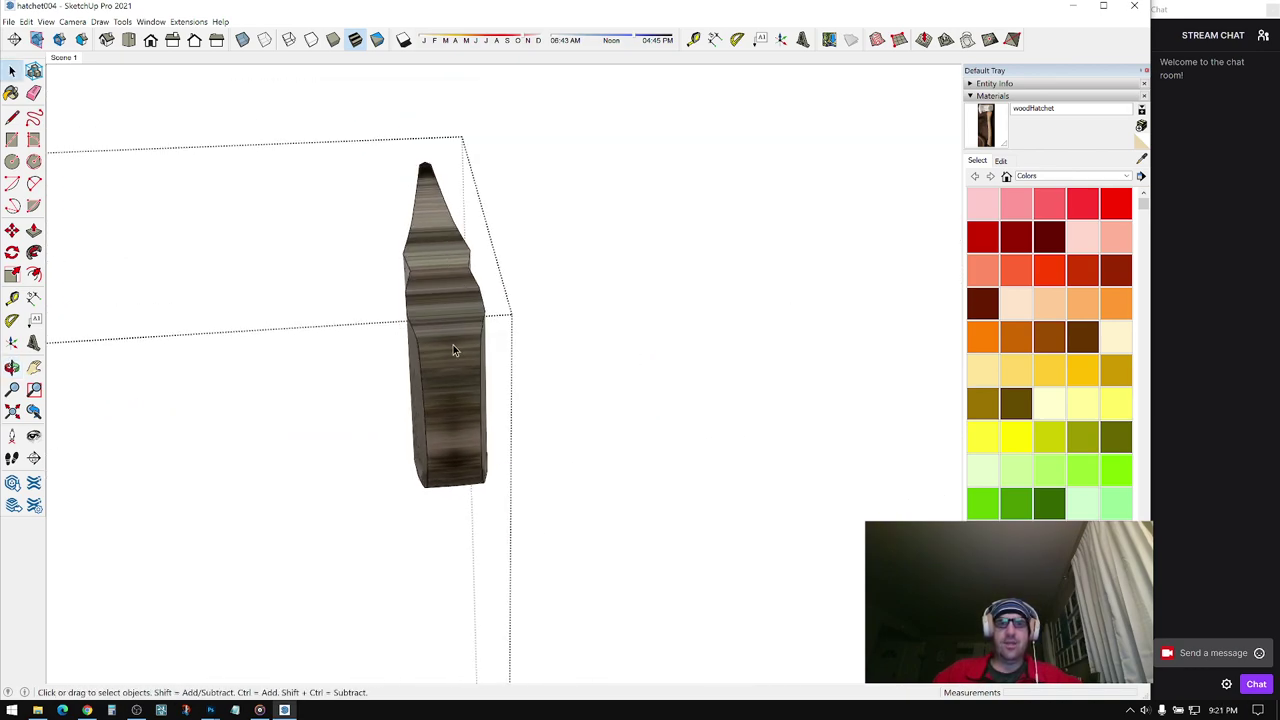
- Copy the textured hatchet head about 5' 5 9/16" along the green axis
{"action": "mouse_move", "coordinate": [453, 349]}
{"action": "middle_mouse_down"}
{"action": "mouse_move", "coordinate": [617, 357]}
{"action": "mouse_move", "coordinate": [658, 311]}
{"action": "middle_mouse_up"}
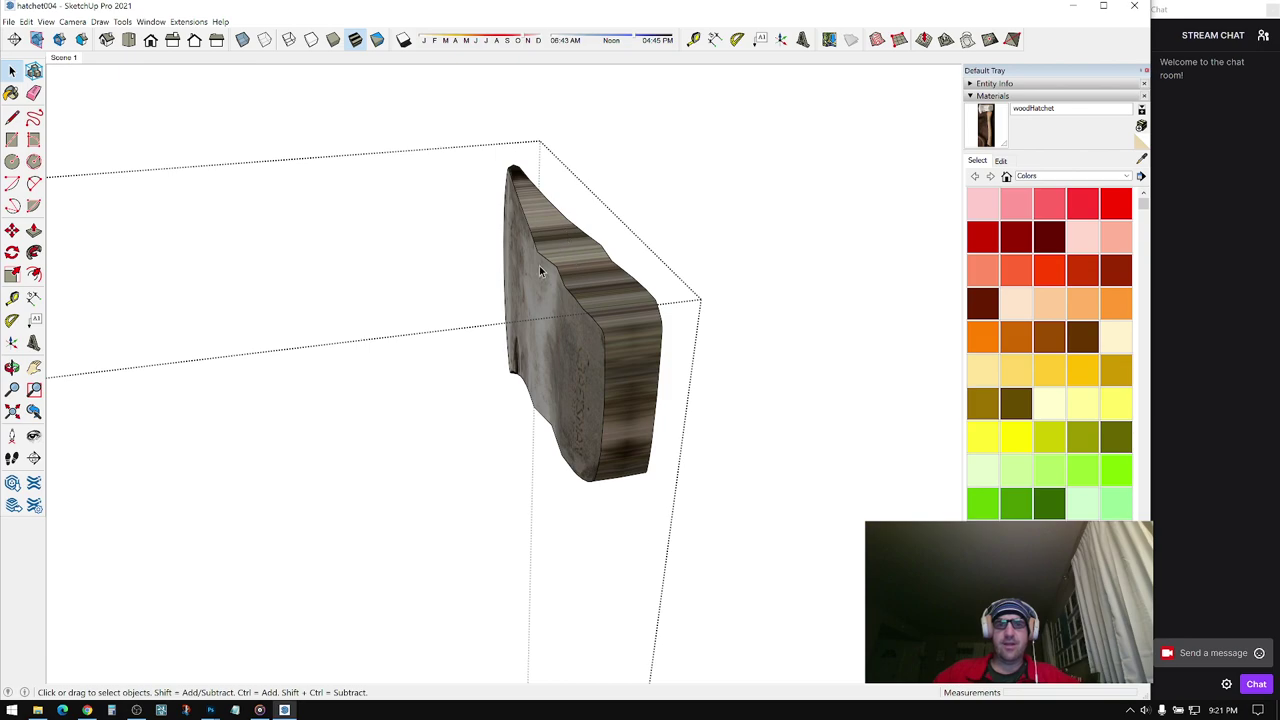
{"action": "middle_click_drag", "start_coordinate": [540, 271], "coordinate": [645, 341]}
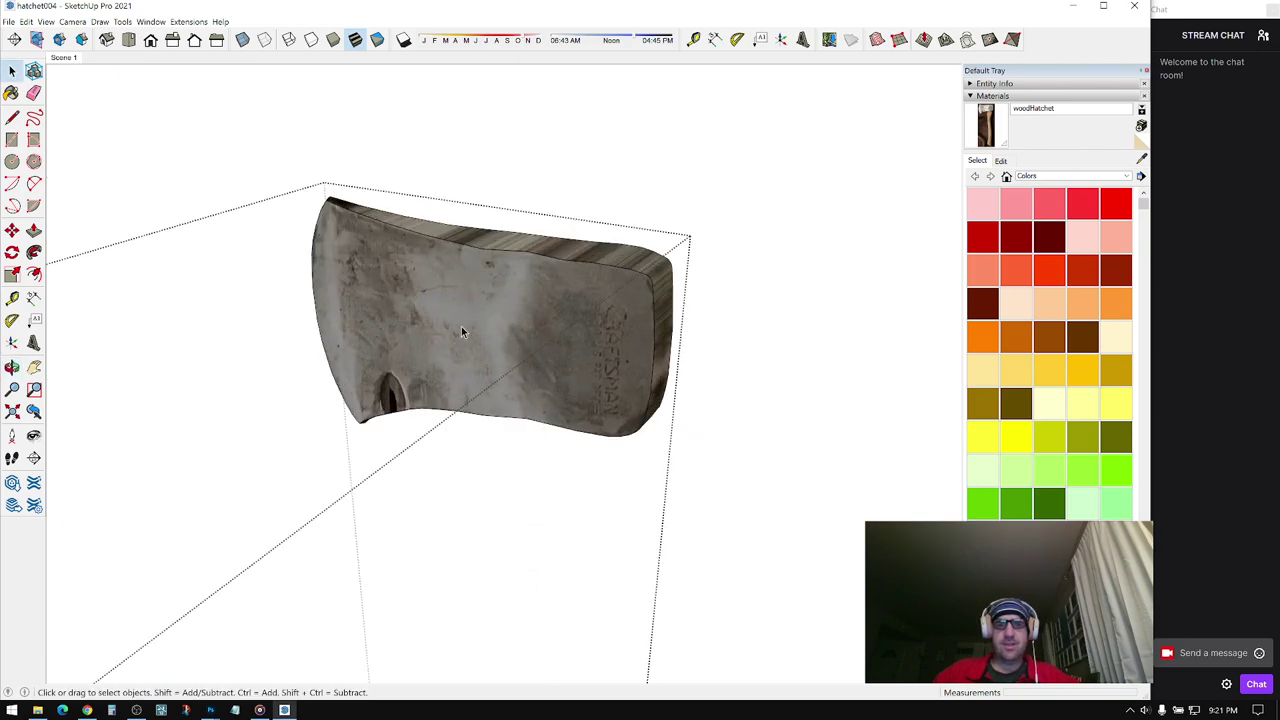
{"action": "mouse_move", "coordinate": [642, 334]}
{"action": "middle_mouse_down"}
{"action": "mouse_move", "coordinate": [450, 293]}
{"action": "mouse_move", "coordinate": [454, 374]}
{"action": "mouse_move", "coordinate": [435, 345]}
{"action": "mouse_move", "coordinate": [533, 311]}
{"action": "mouse_move", "coordinate": [531, 413]}
{"action": "middle_mouse_up"}
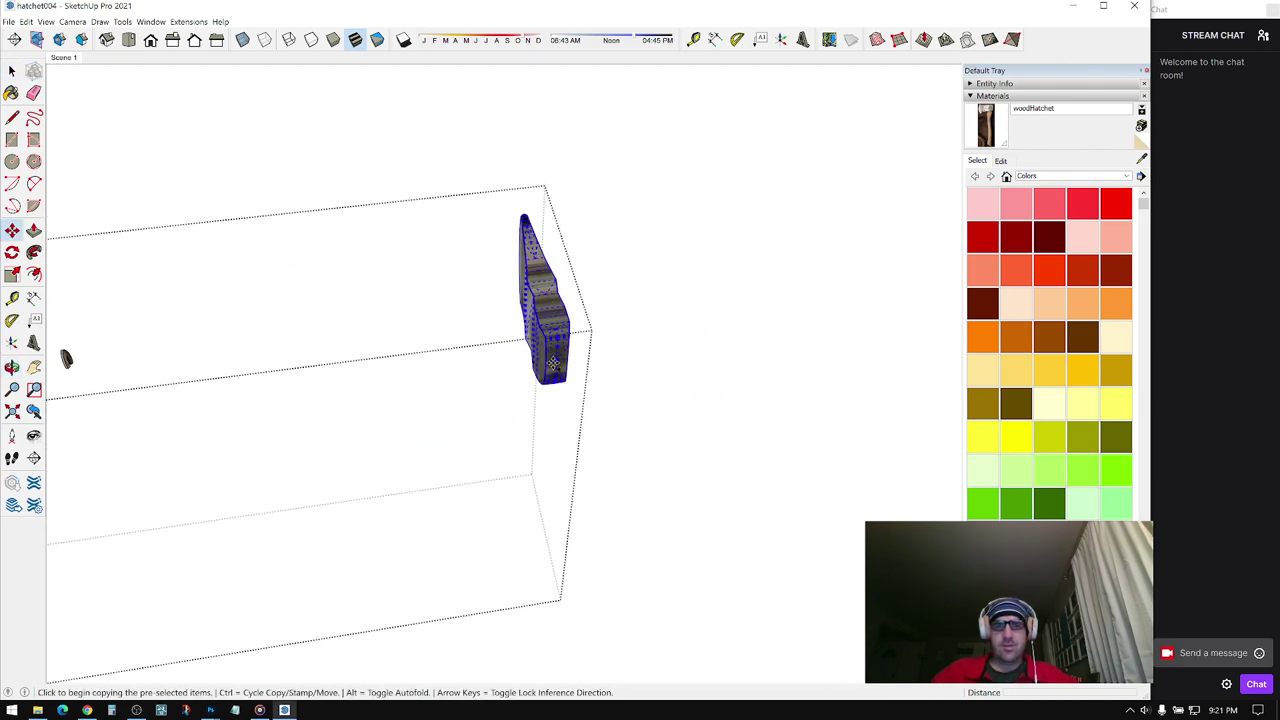
{"action": "left_click", "coordinate": [551, 363]}
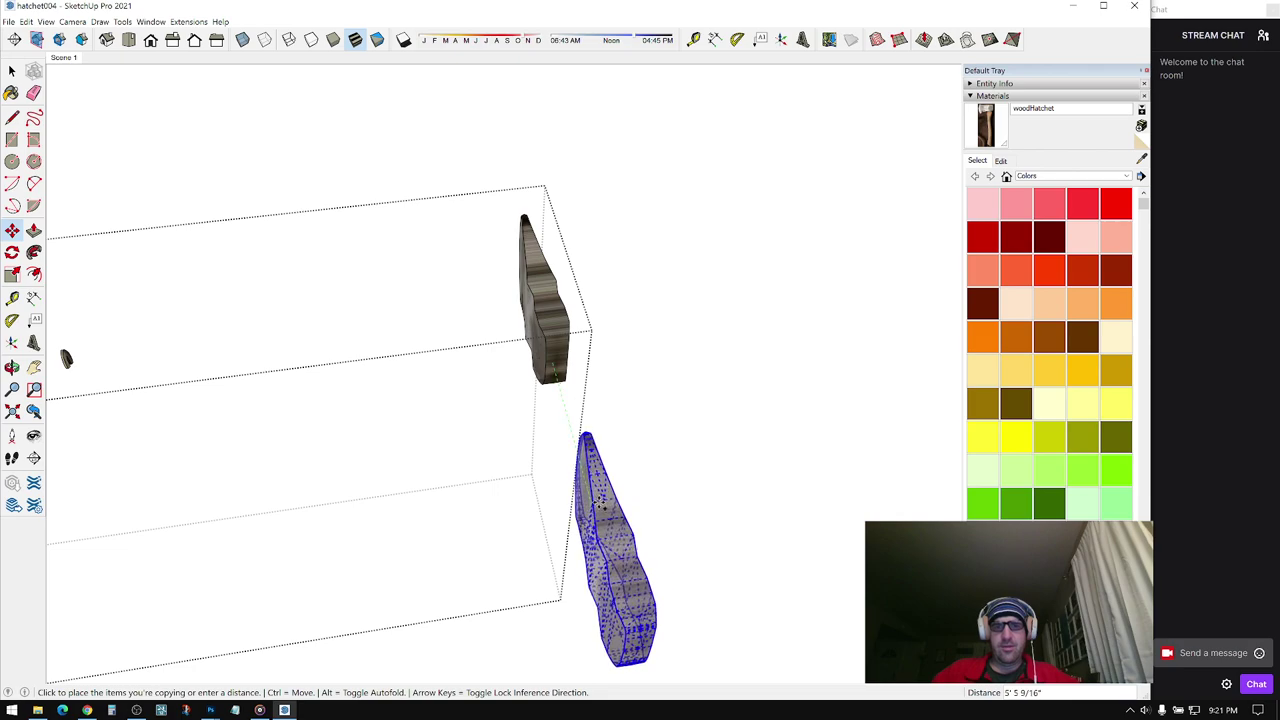
{"action": "left_click", "coordinate": [601, 505]}
{"action": "key", "text": "space"}
{"action": "mouse_move", "coordinate": [598, 504]}
{"action": "middle_mouse_down"}
{"action": "mouse_move", "coordinate": [640, 474]}
{"action": "mouse_move", "coordinate": [607, 499]}
{"action": "mouse_move", "coordinate": [644, 534]}
{"action": "middle_mouse_up"}
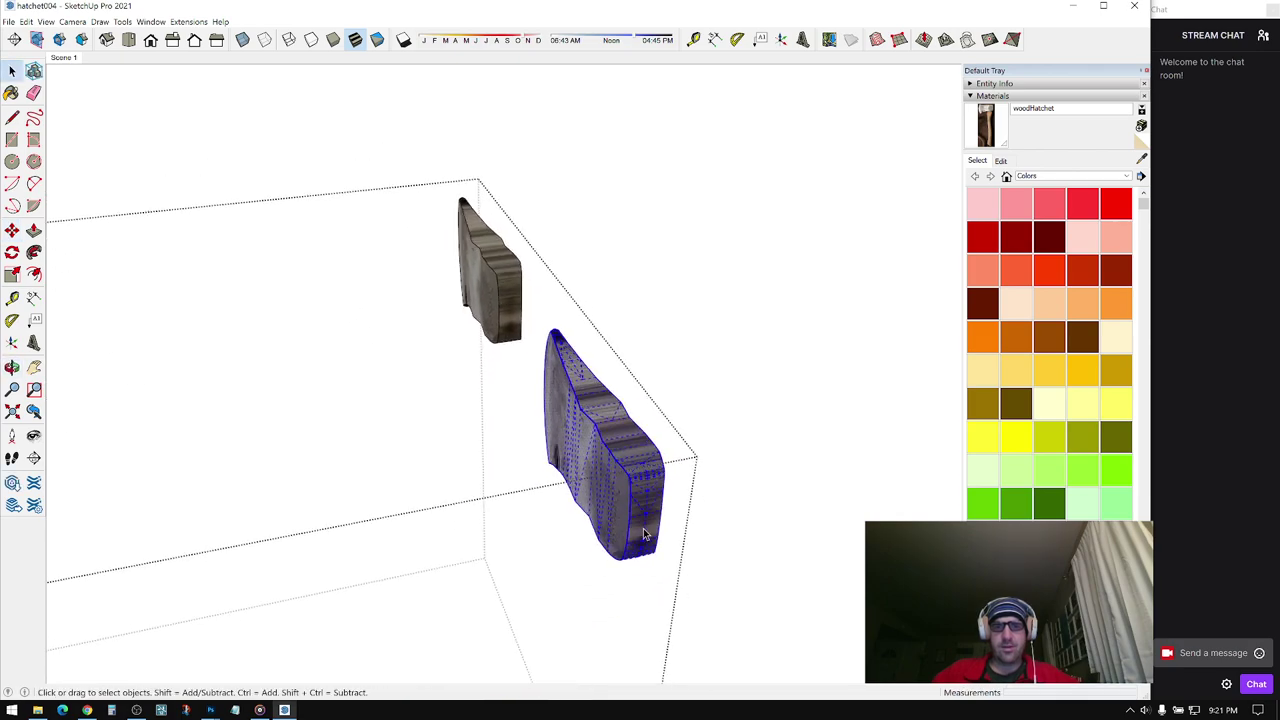
- Rotate the copied hatchet head 90 degrees about the green axis so it lies flat
{"action": "left_click_drag", "start_coordinate": [680, 573], "coordinate": [657, 547]}
{"action": "middle_click_drag", "start_coordinate": [657, 547], "coordinate": [649, 418]}
{"action": "left_click", "coordinate": [654, 366]}
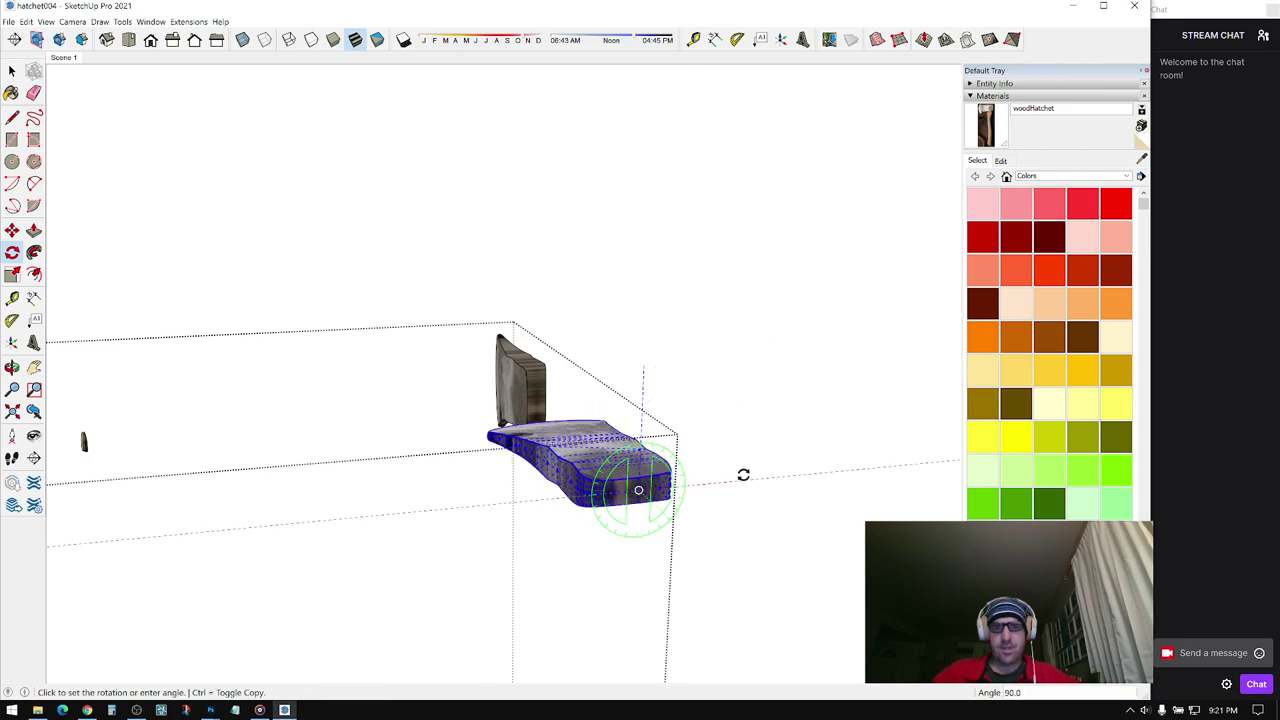
{"action": "left_click", "coordinate": [743, 474]}
{"action": "mouse_move", "coordinate": [743, 474]}
{"action": "middle_mouse_down"}
{"action": "mouse_move", "coordinate": [723, 540]}
{"action": "mouse_move", "coordinate": [648, 462]}
{"action": "middle_mouse_up"}
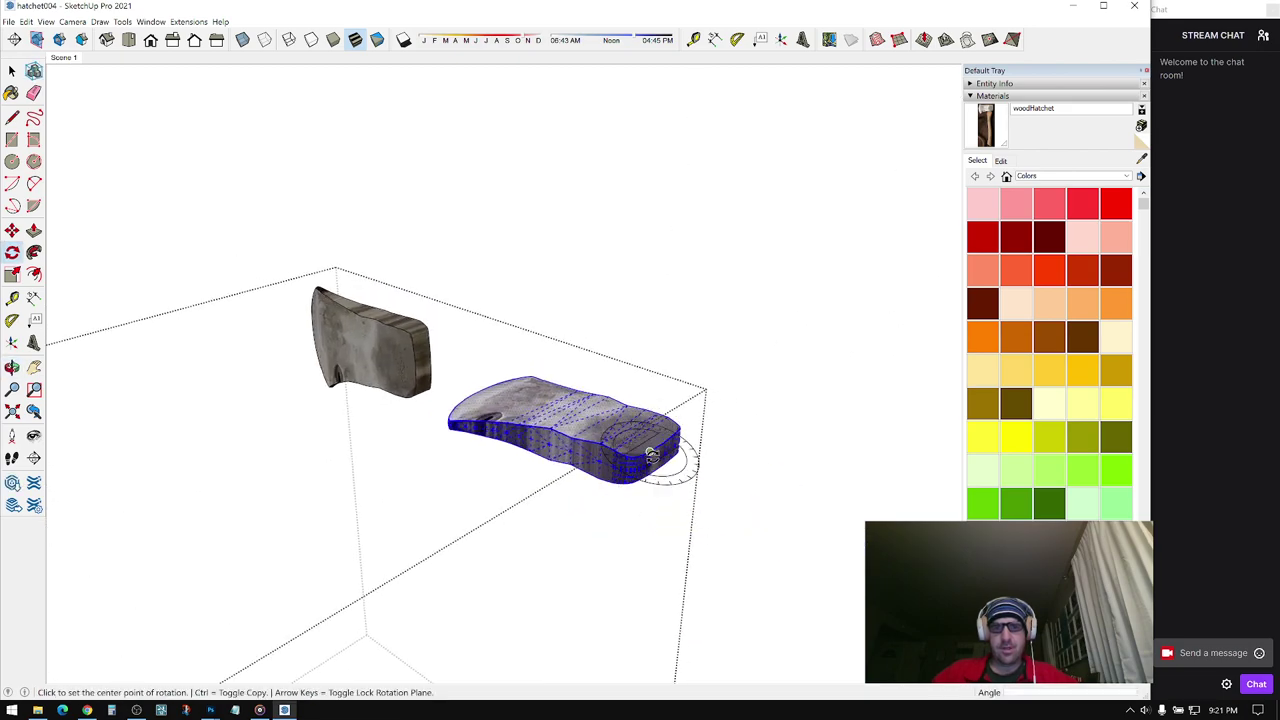
- Rotate the copied head about the red axis so it stands with the blade downward, and move it up
{"action": "middle_click_drag", "start_coordinate": [736, 398], "coordinate": [540, 407]}
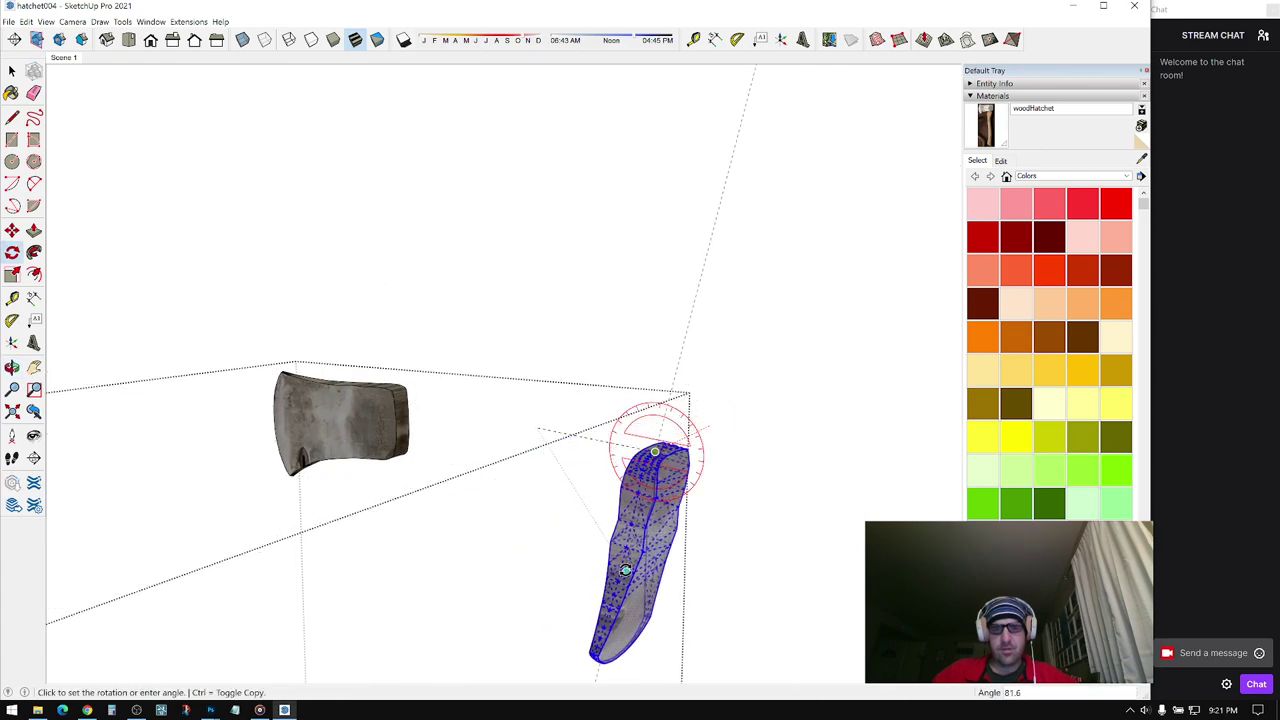
{"action": "left_click", "coordinate": [645, 578]}
{"action": "middle_click_drag", "start_coordinate": [645, 578], "coordinate": [500, 532]}
{"action": "key", "text": "m"}
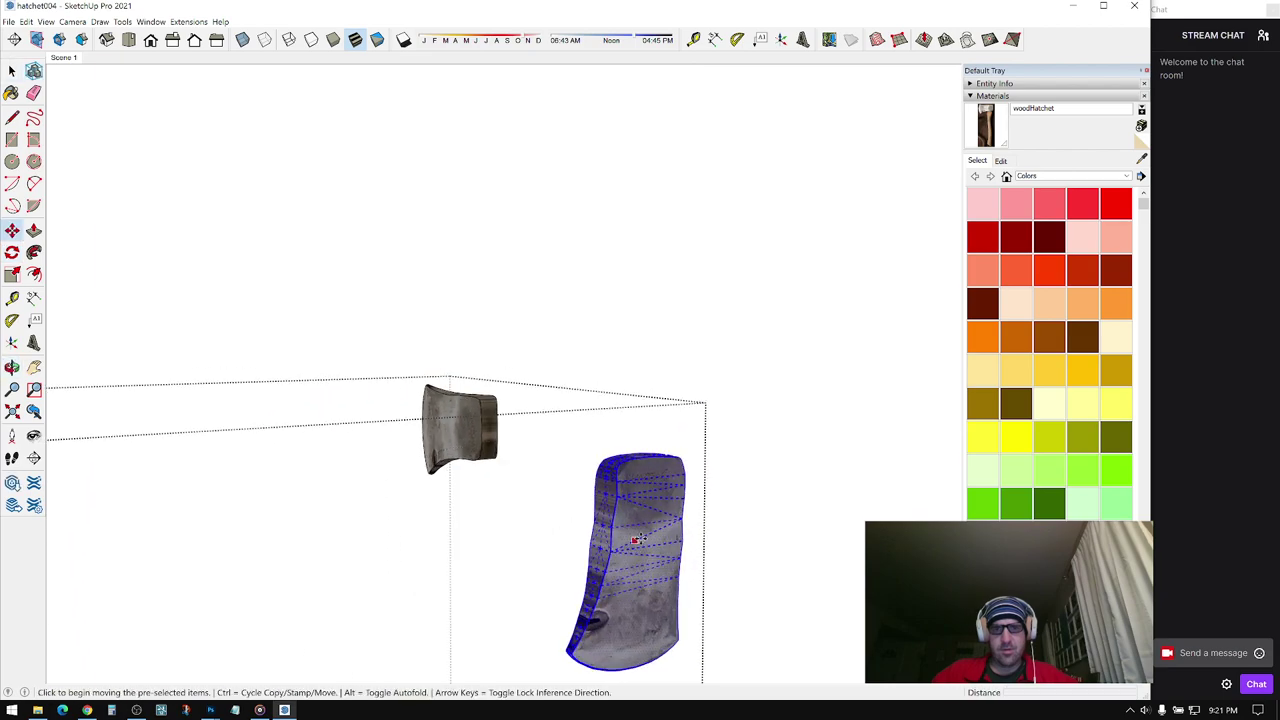
{"action": "left_click", "coordinate": [647, 535]}
{"action": "left_click", "coordinate": [657, 438]}
{"action": "middle_click_drag", "start_coordinate": [657, 438], "coordinate": [671, 556]}
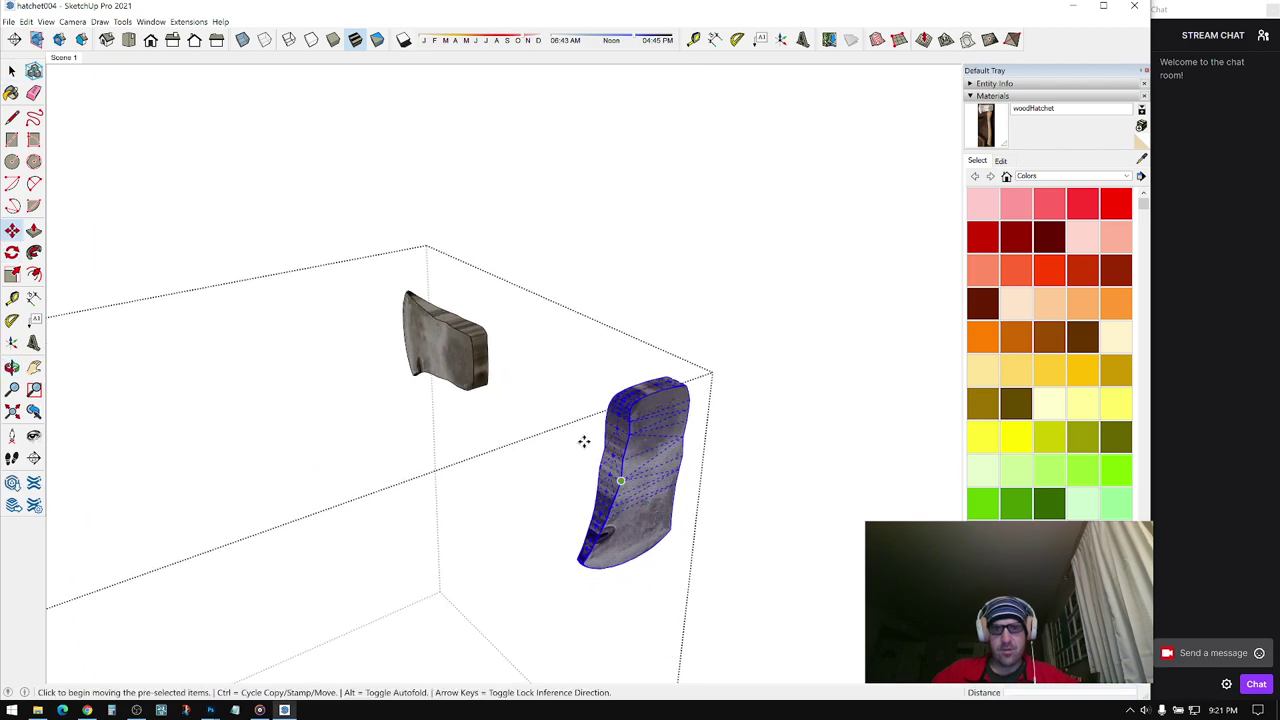
{"action": "key", "text": "space"}
{"action": "left_click", "coordinate": [585, 443]}
{"action": "middle_click_drag", "start_coordinate": [680, 474], "coordinate": [651, 481]}
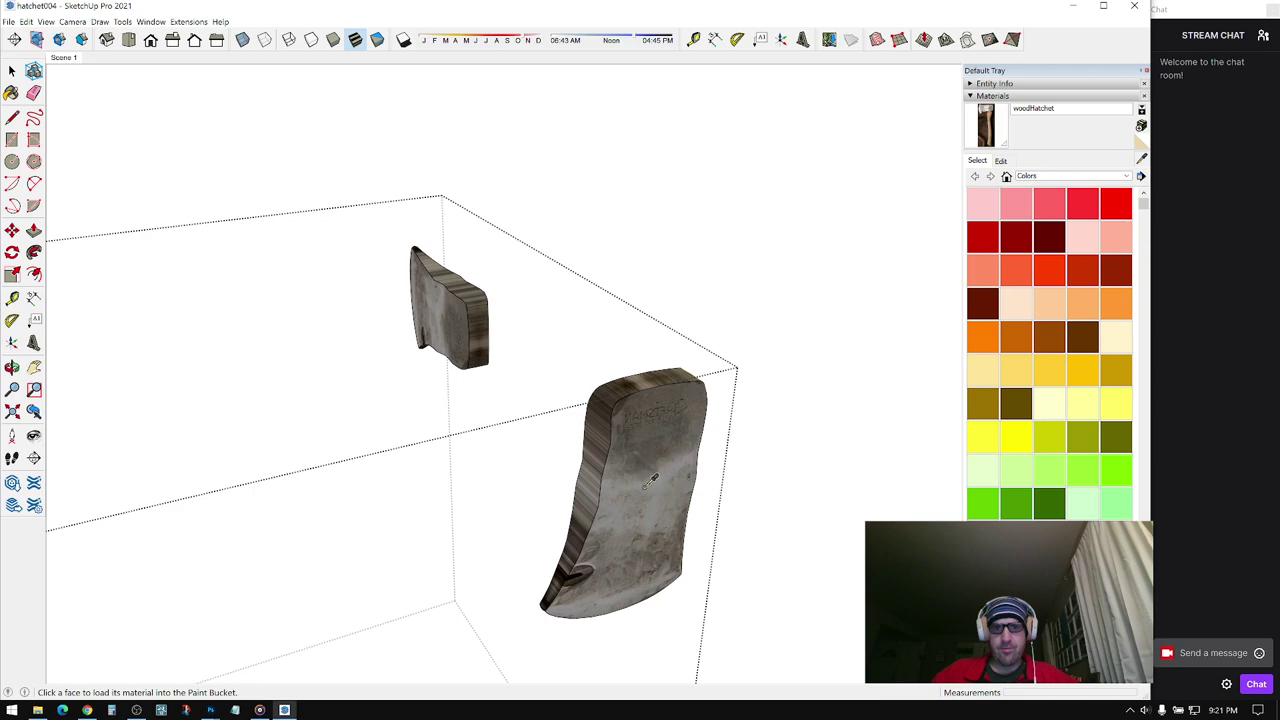
- Sample the projected texture from the upright copy and paint the narrow rim faces of the original hatchet head with it
{"action": "key", "text": "b"}
{"action": "scroll", "coordinate": [501, 352], "scroll_direction": "up", "scroll_amount": 2}
{"action": "mouse_move", "coordinate": [483, 313]}
{"action": "middle_mouse_down"}
{"action": "mouse_move", "coordinate": [457, 200]}
{"action": "mouse_move", "coordinate": [306, 414]}
{"action": "mouse_move", "coordinate": [506, 376]}
{"action": "mouse_move", "coordinate": [783, 274]}
{"action": "mouse_move", "coordinate": [517, 437]}
{"action": "mouse_move", "coordinate": [529, 240]}
{"action": "mouse_move", "coordinate": [506, 420]}
{"action": "mouse_move", "coordinate": [531, 405]}
{"action": "middle_mouse_up"}
{"action": "key", "text": "space"}
{"action": "scroll", "coordinate": [535, 388], "scroll_direction": "up", "scroll_amount": 3}
{"action": "scroll", "coordinate": [531, 408], "scroll_direction": "up", "scroll_amount": 1}
- Show the hidden geometry and draw edges across the rounded corners at the back end of the original head
{"action": "key", "text": "alt+h"}
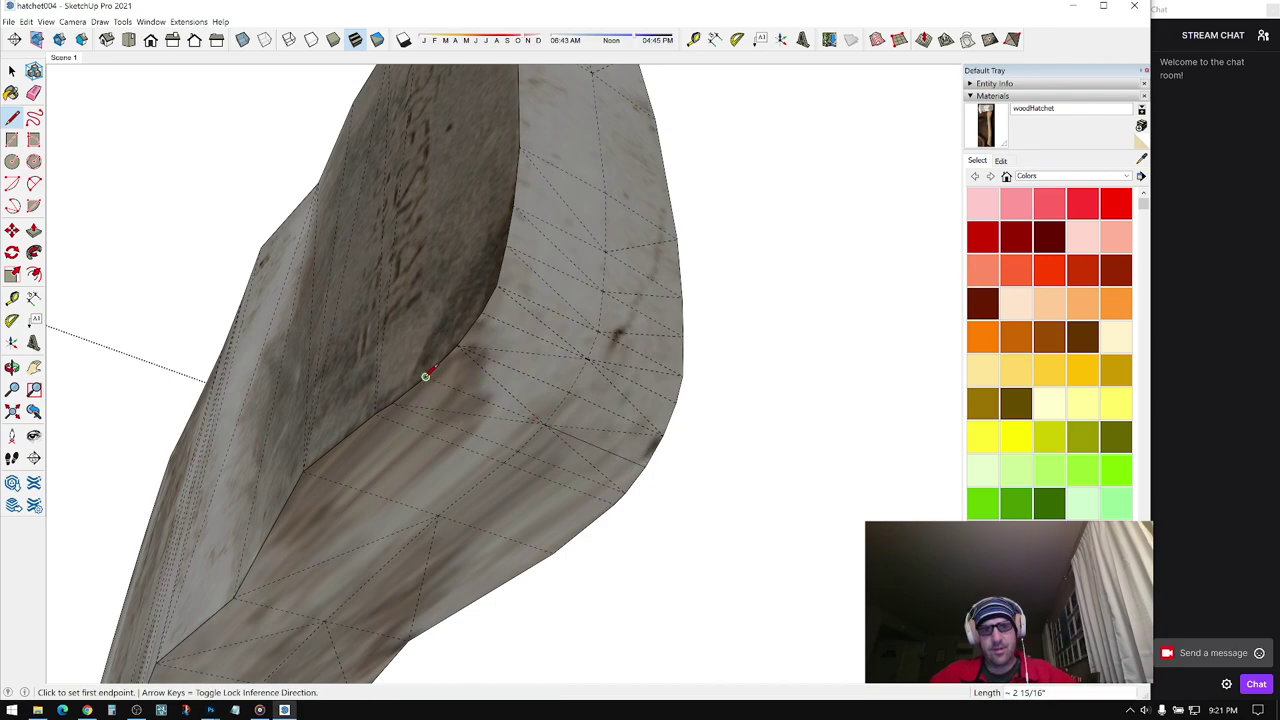
{"action": "scroll", "coordinate": [543, 229], "scroll_direction": "down", "scroll_amount": 4}
{"action": "middle_click_drag", "start_coordinate": [543, 229], "coordinate": [500, 550]}
{"action": "scroll", "coordinate": [514, 345], "scroll_direction": "up", "scroll_amount": 3}
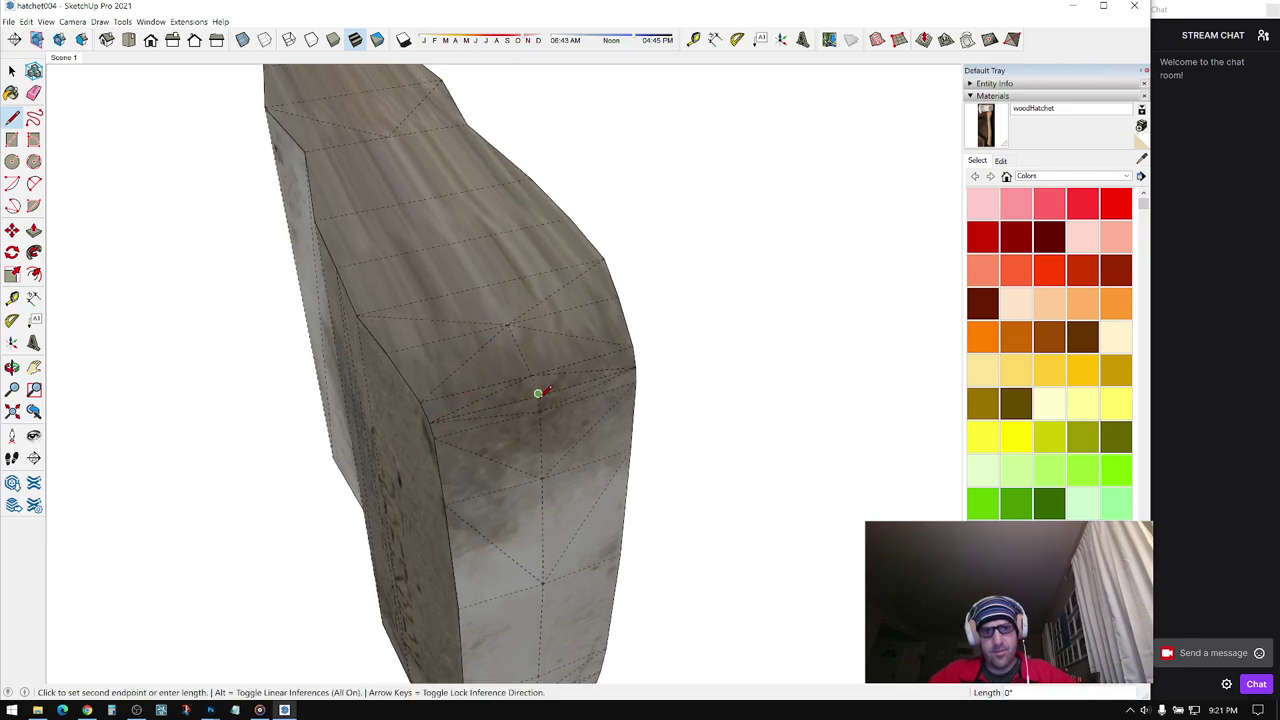
{"action": "middle_click_drag", "start_coordinate": [533, 418], "coordinate": [552, 373]}
{"action": "scroll", "coordinate": [552, 373], "scroll_direction": "up", "scroll_amount": 2}
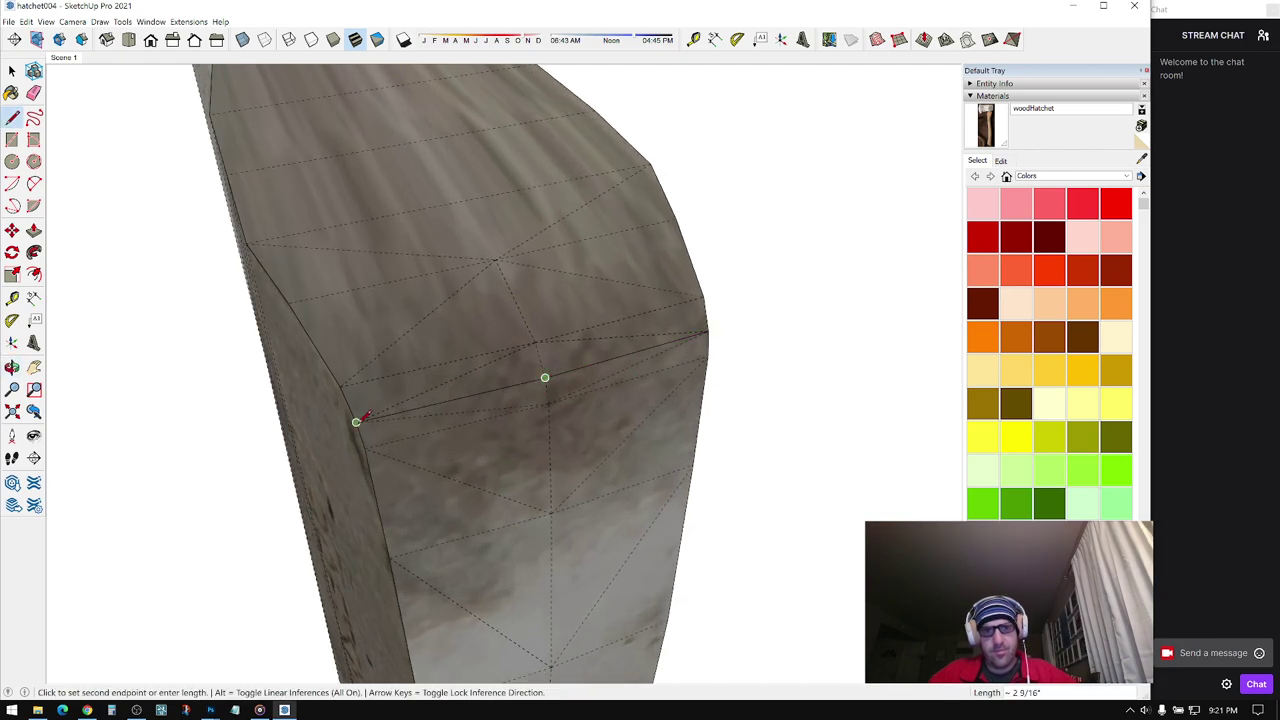
{"action": "key", "text": "space"}
- Hide the hidden geometry and paint the cutting-edge faces with the texture sampled from the upright copy
{"action": "scroll", "coordinate": [508, 400], "scroll_direction": "down", "scroll_amount": 5}
{"action": "middle_click_drag", "start_coordinate": [595, 353], "coordinate": [905, 420]}
{"action": "middle_click_drag", "start_coordinate": [622, 490], "coordinate": [510, 585]}
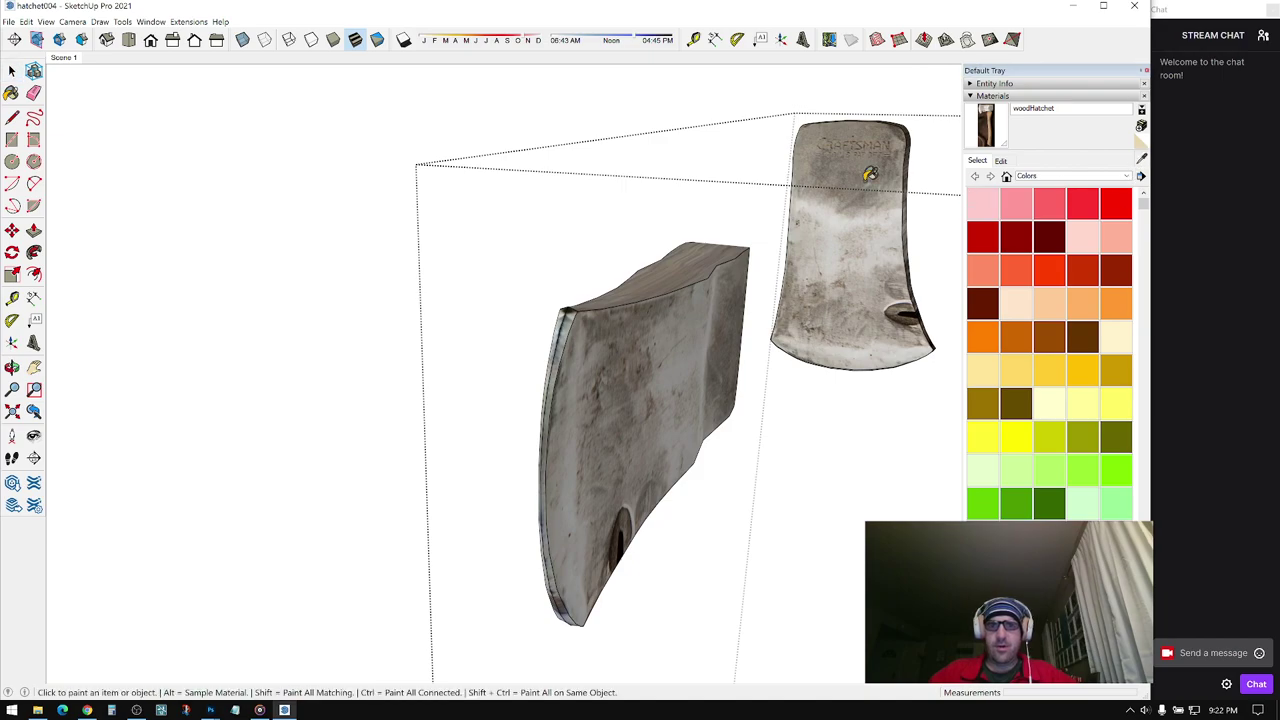
{"action": "scroll", "coordinate": [568, 332], "scroll_direction": "up", "scroll_amount": 2}
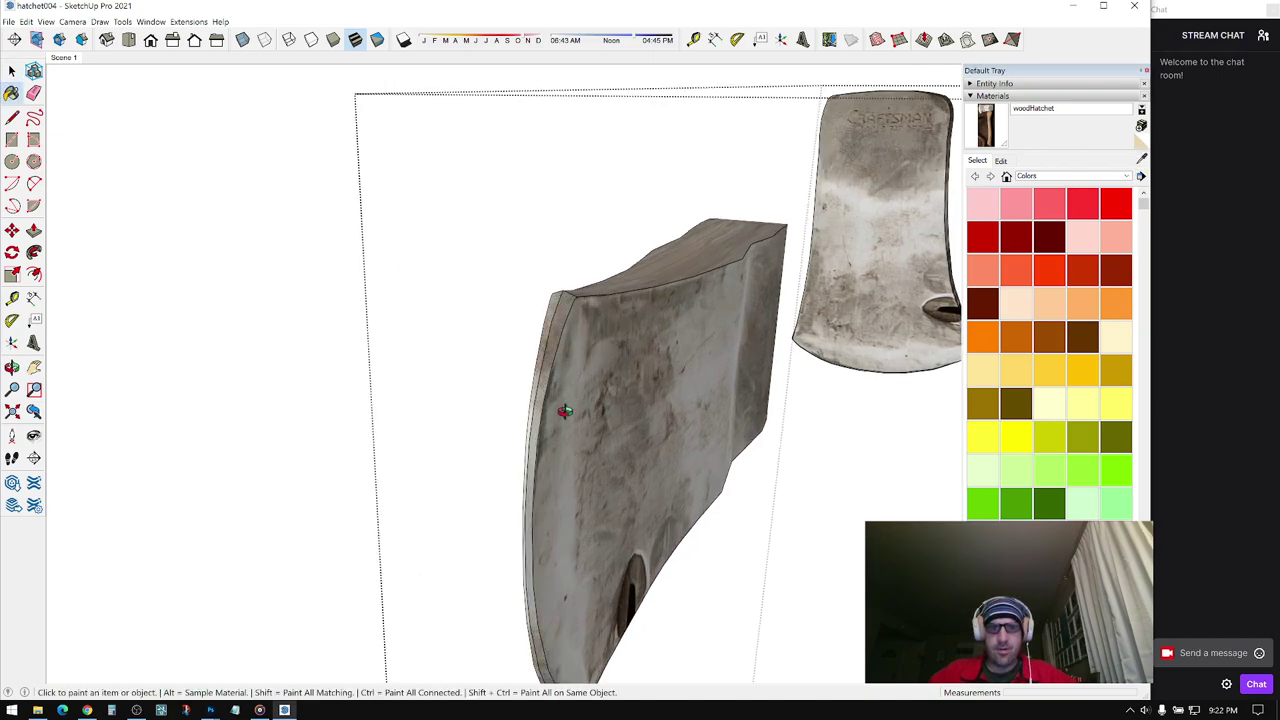
{"action": "middle_click_drag", "start_coordinate": [565, 410], "coordinate": [52, 628]}
- Group the upright copy and move it about 4' 4" along the green axis, close to the original head
{"action": "key", "text": "space"}
{"action": "scroll", "coordinate": [449, 440], "scroll_direction": "down", "scroll_amount": 3}
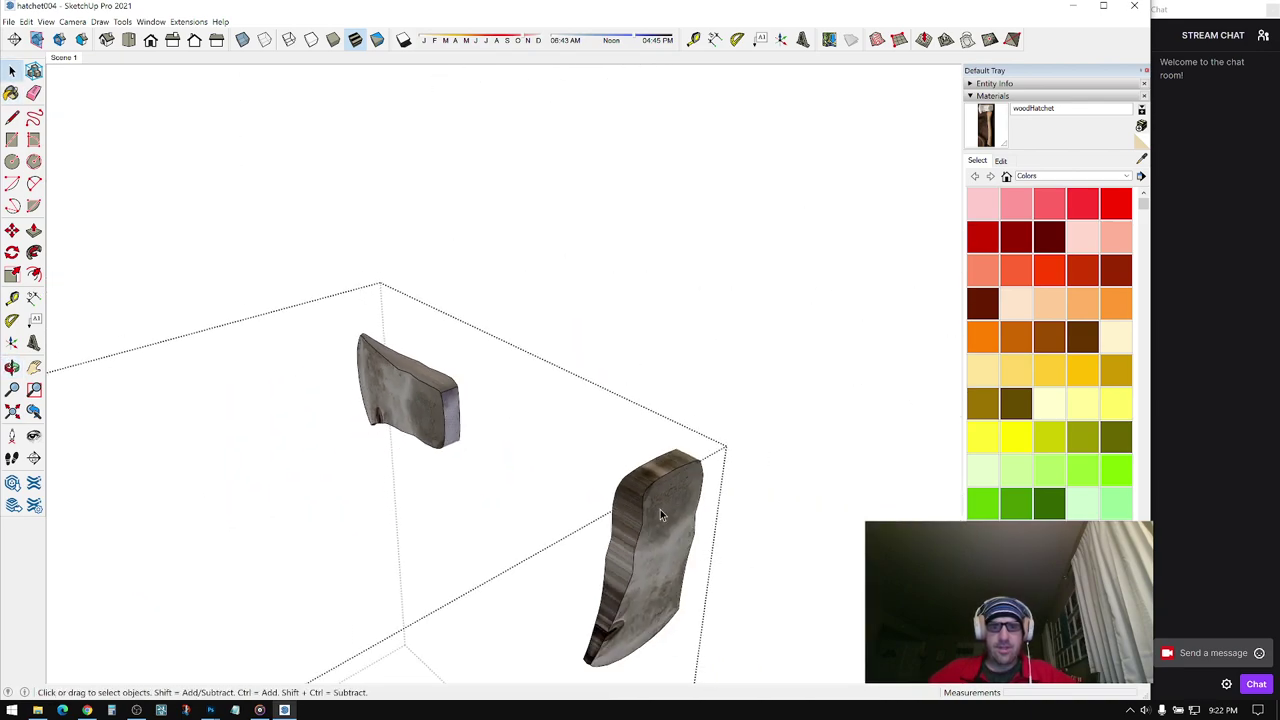
{"action": "middle_click_drag", "start_coordinate": [660, 515], "coordinate": [634, 372], "text": "shift"}
{"action": "left_click", "coordinate": [616, 416]}
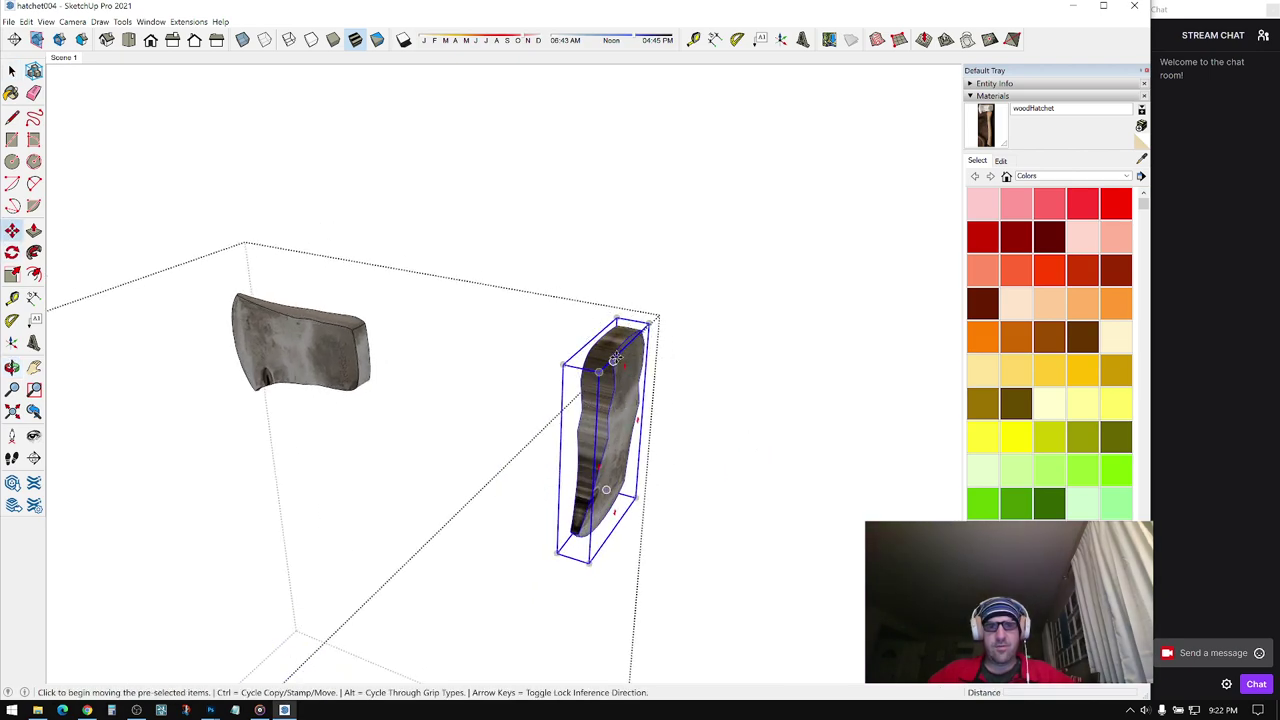
{"action": "left_click", "coordinate": [618, 352]}
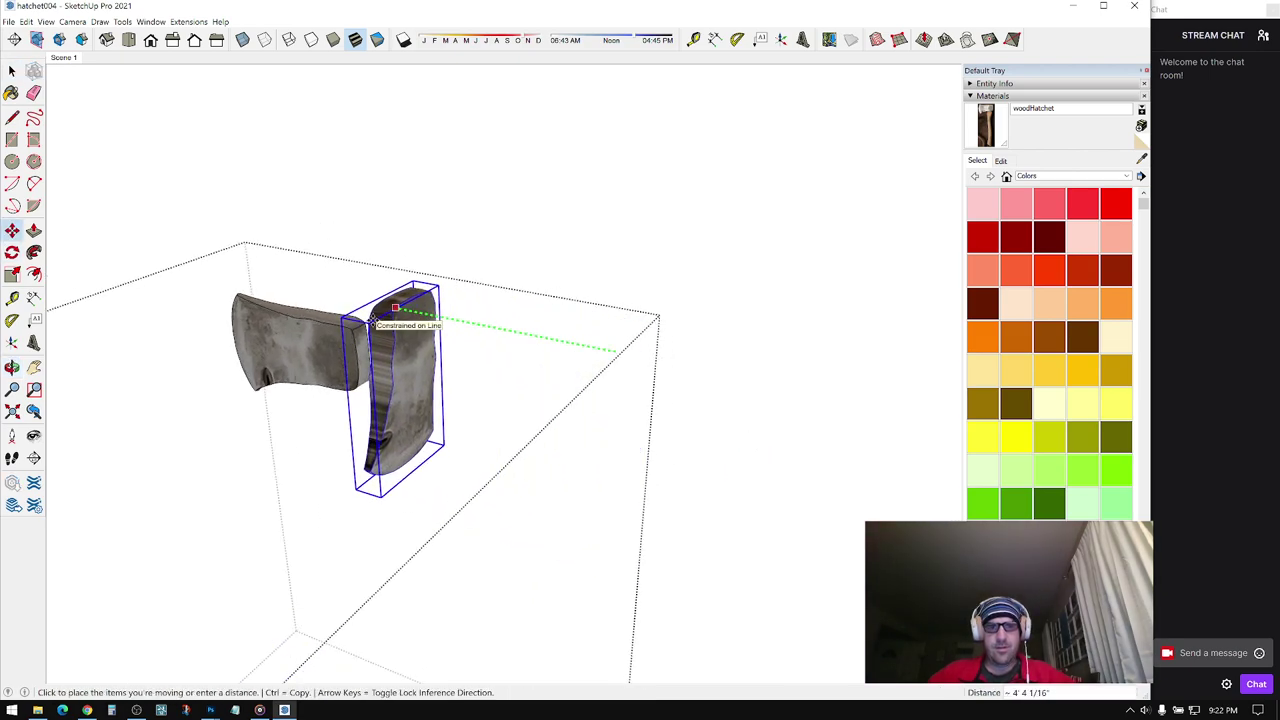
{"action": "left_click", "coordinate": [398, 311]}
- Rotate the grouped copy about the red axis until it lies level with its blade pointing away from the original head
{"action": "middle_click_drag", "start_coordinate": [388, 404], "coordinate": [385, 428]}
{"action": "scroll", "coordinate": [382, 405], "scroll_direction": "up", "scroll_amount": 2}
{"action": "middle_click_drag", "start_coordinate": [397, 323], "coordinate": [417, 354], "text": "shift"}
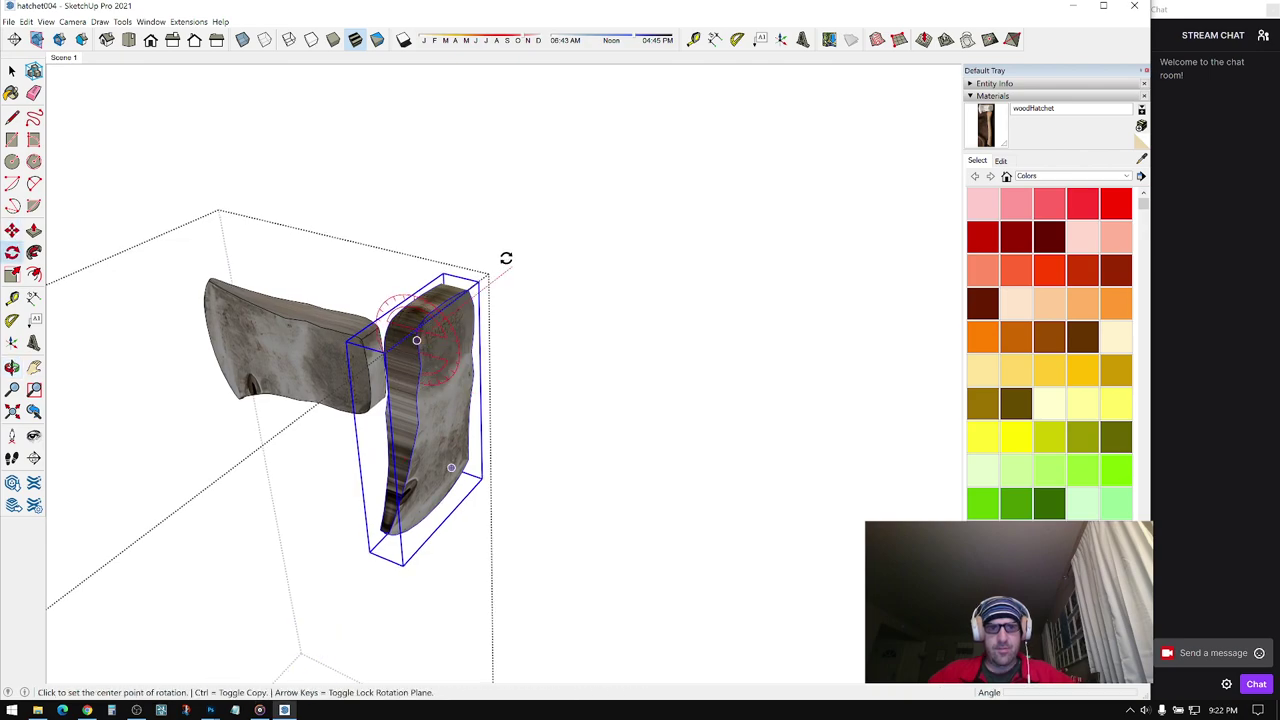
{"action": "left_click", "coordinate": [585, 397]}
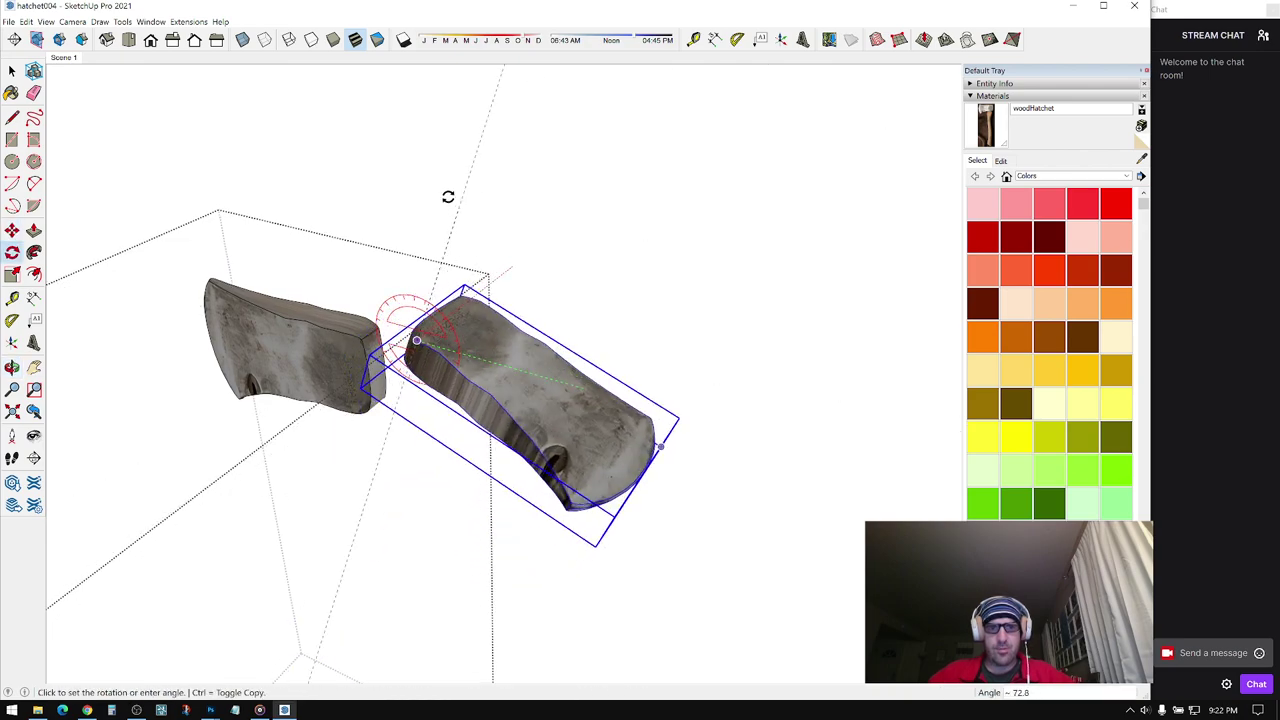
{"action": "left_click", "coordinate": [410, 157]}
{"action": "key", "text": "space"}
- Move the level copy along the green axis and raise it so it sits directly above the original head
{"action": "middle_click_drag", "start_coordinate": [483, 294], "coordinate": [746, 520]}
{"action": "key", "text": "m"}
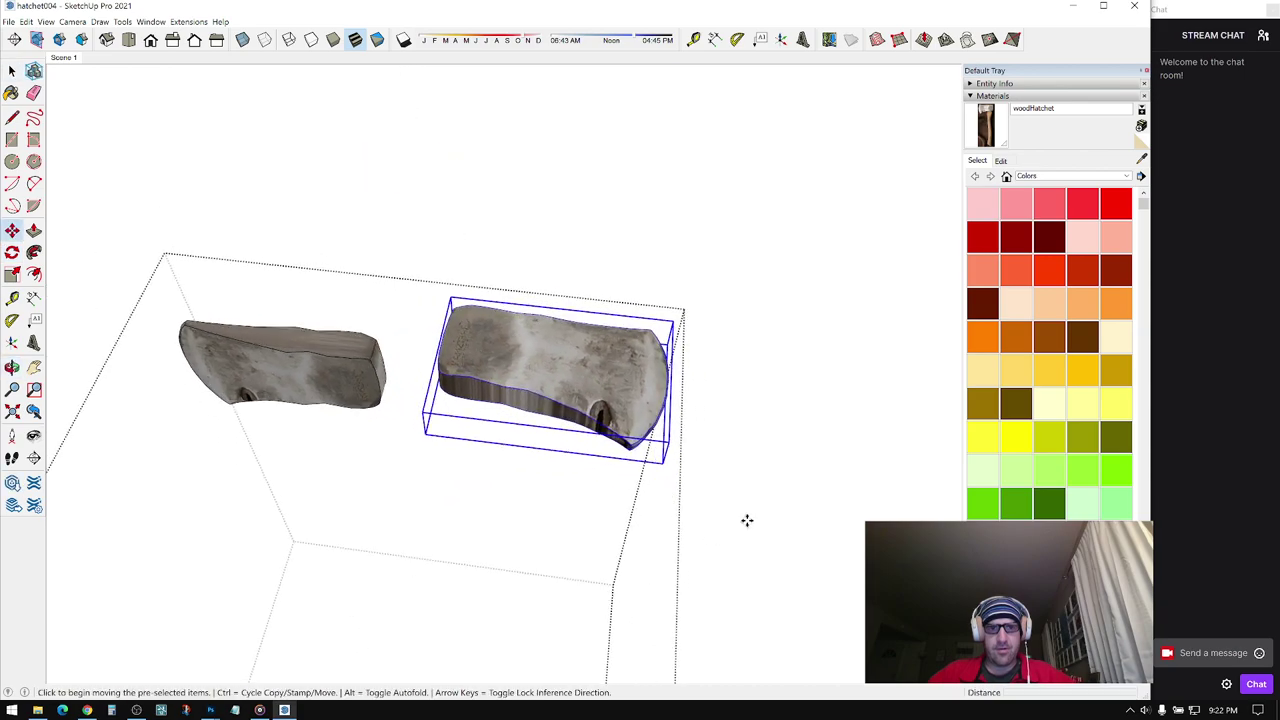
{"action": "left_click", "coordinate": [753, 518]}
{"action": "left_click", "coordinate": [586, 517]}
{"action": "middle_click_drag", "start_coordinate": [586, 517], "coordinate": [565, 357]}
{"action": "left_click", "coordinate": [565, 357]}
{"action": "left_click", "coordinate": [565, 263]}
{"action": "middle_click_drag", "start_coordinate": [565, 263], "coordinate": [500, 336]}
{"action": "scroll", "coordinate": [500, 336], "scroll_direction": "down", "scroll_amount": 1}
{"action": "key", "text": "space"}
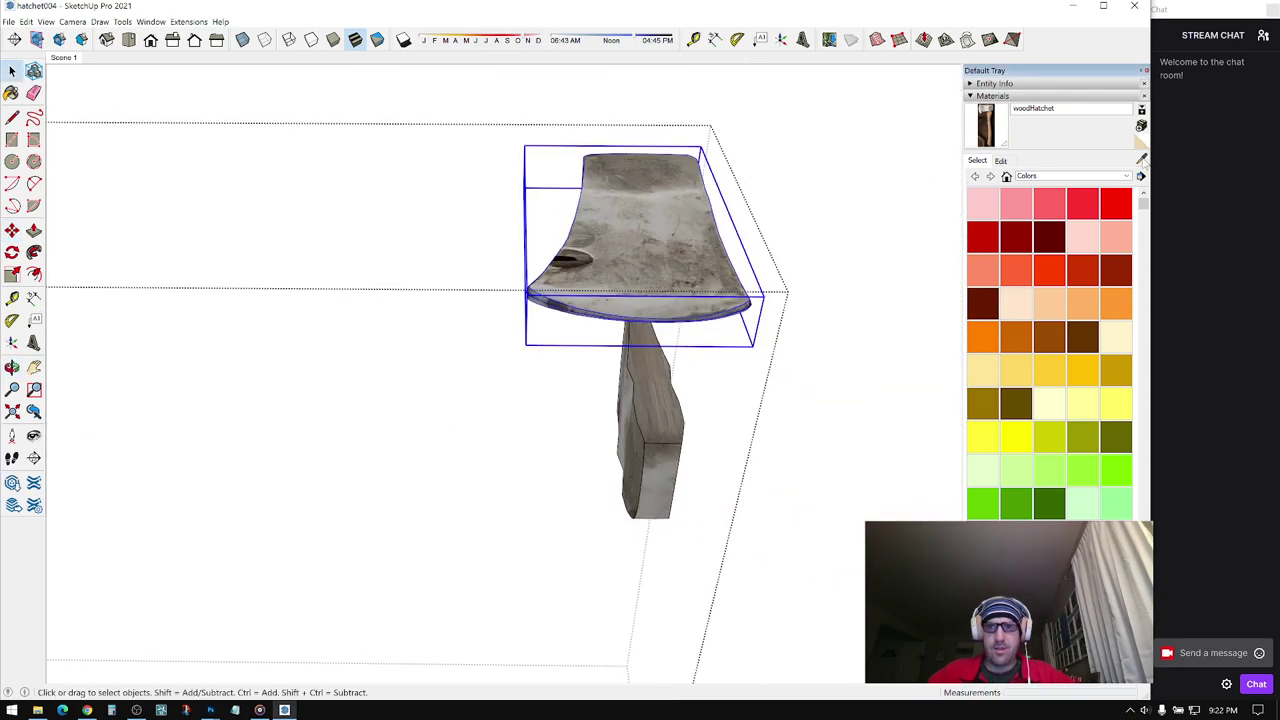
- Draw a line closing the nail notch of the flat hatchet outline and erase the surrounding outline, keeping only the notch face
{"action": "middle_click_drag", "start_coordinate": [666, 392], "coordinate": [399, 386]}
{"action": "scroll", "coordinate": [420, 390], "scroll_direction": "up", "scroll_amount": 6}
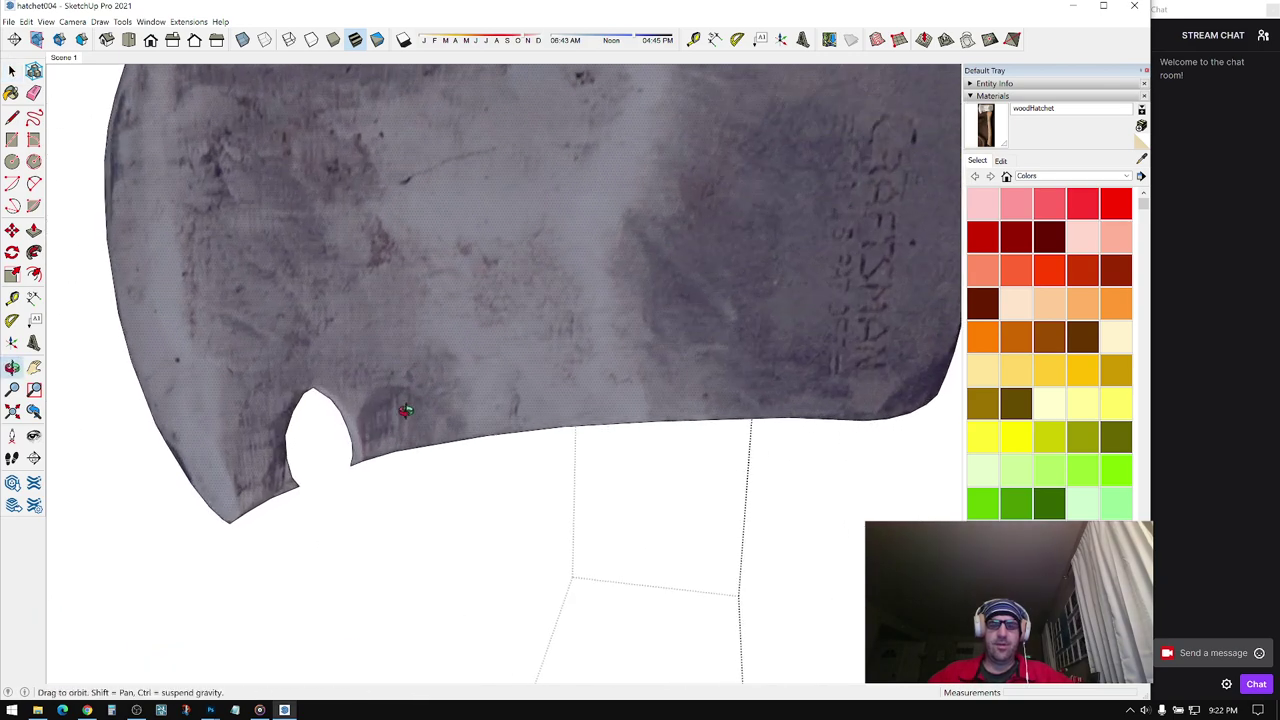
{"action": "left_click", "coordinate": [355, 458]}
{"action": "key", "text": "space"}
{"action": "scroll", "coordinate": [330, 470], "scroll_direction": "down", "scroll_amount": 5}
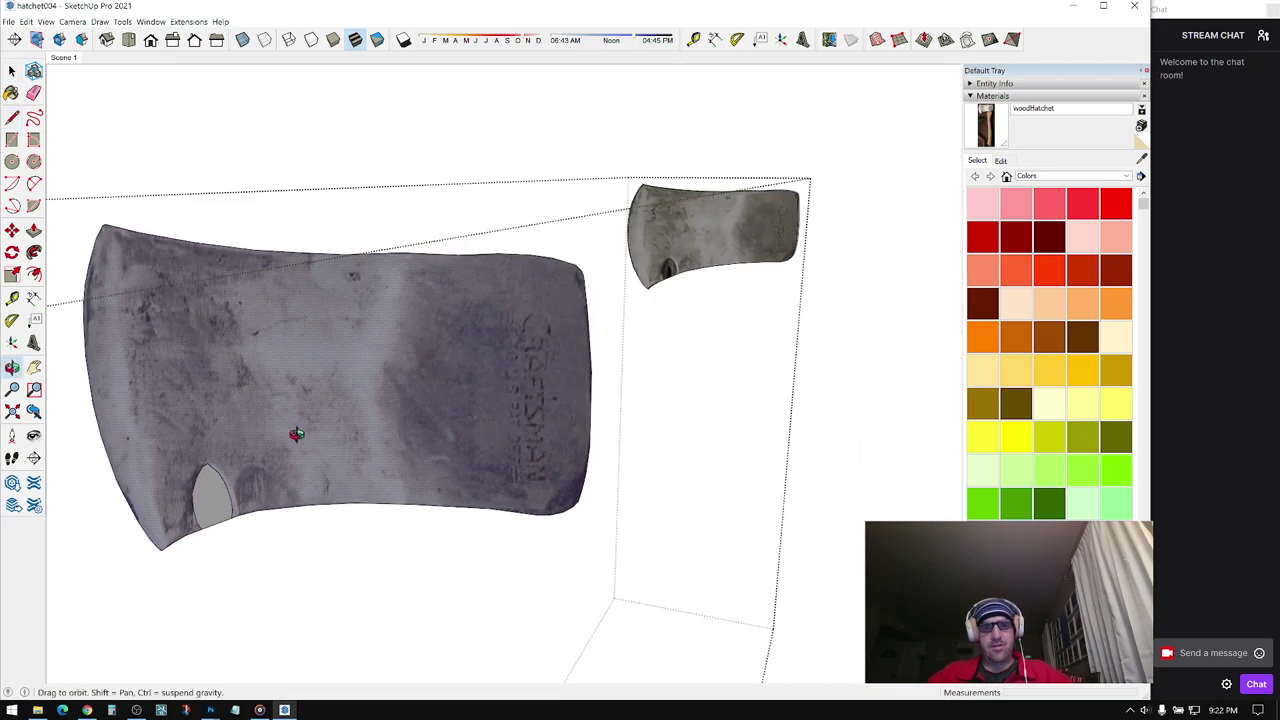
{"action": "key", "text": "e"}
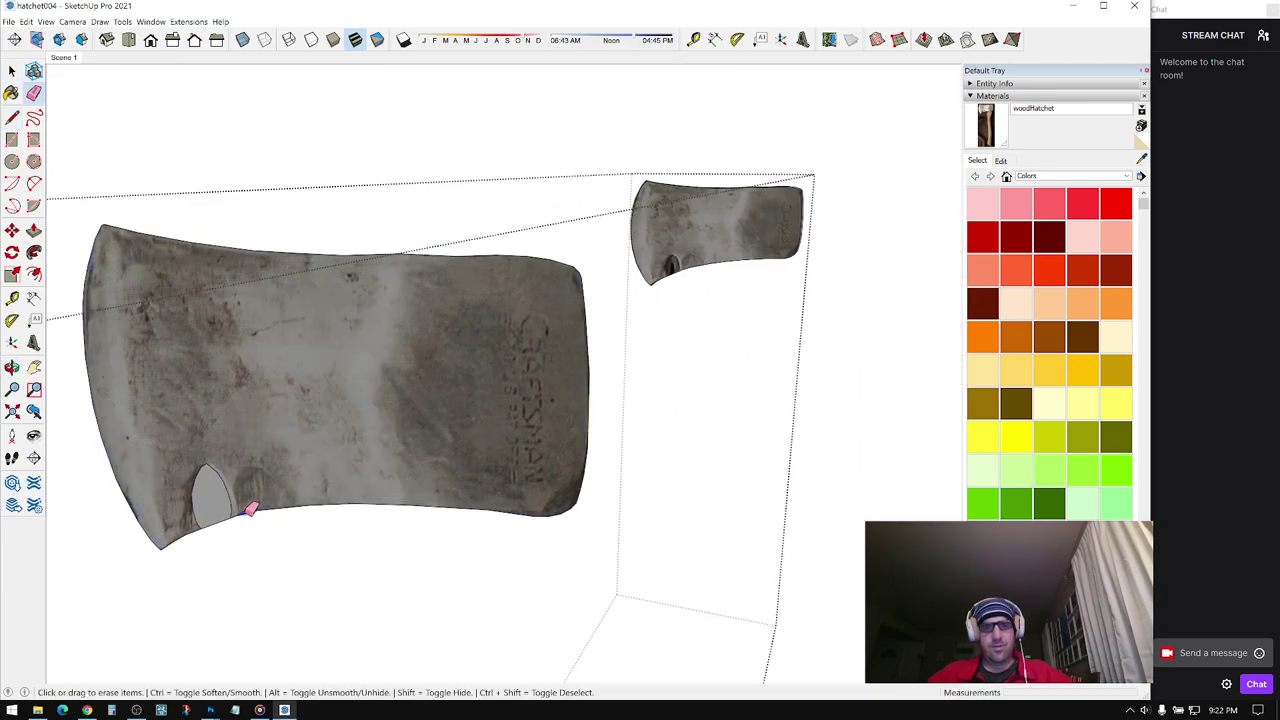
{"action": "left_click", "coordinate": [249, 505]}
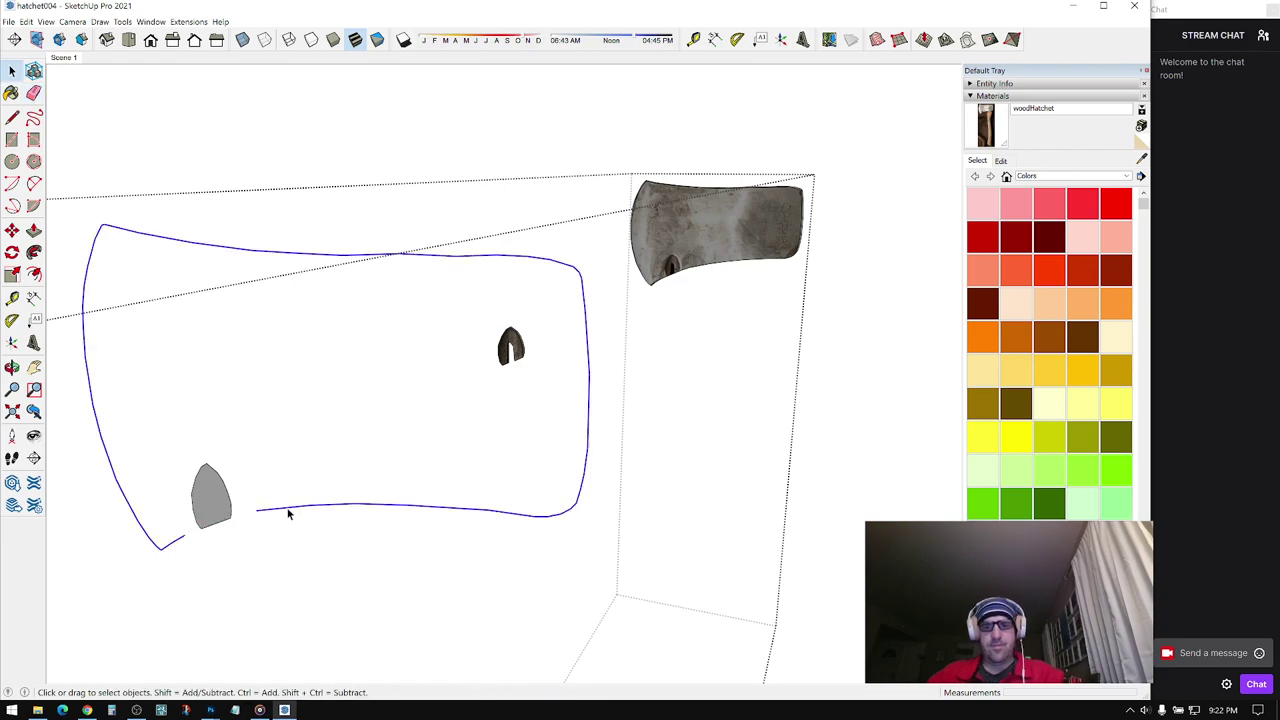
- Move the notch face along the red axis to the nail notch position on the original hatchet head
{"action": "middle_click_drag", "start_coordinate": [279, 517], "coordinate": [200, 443]}
{"action": "scroll", "coordinate": [219, 420], "scroll_direction": "down", "scroll_amount": 2}
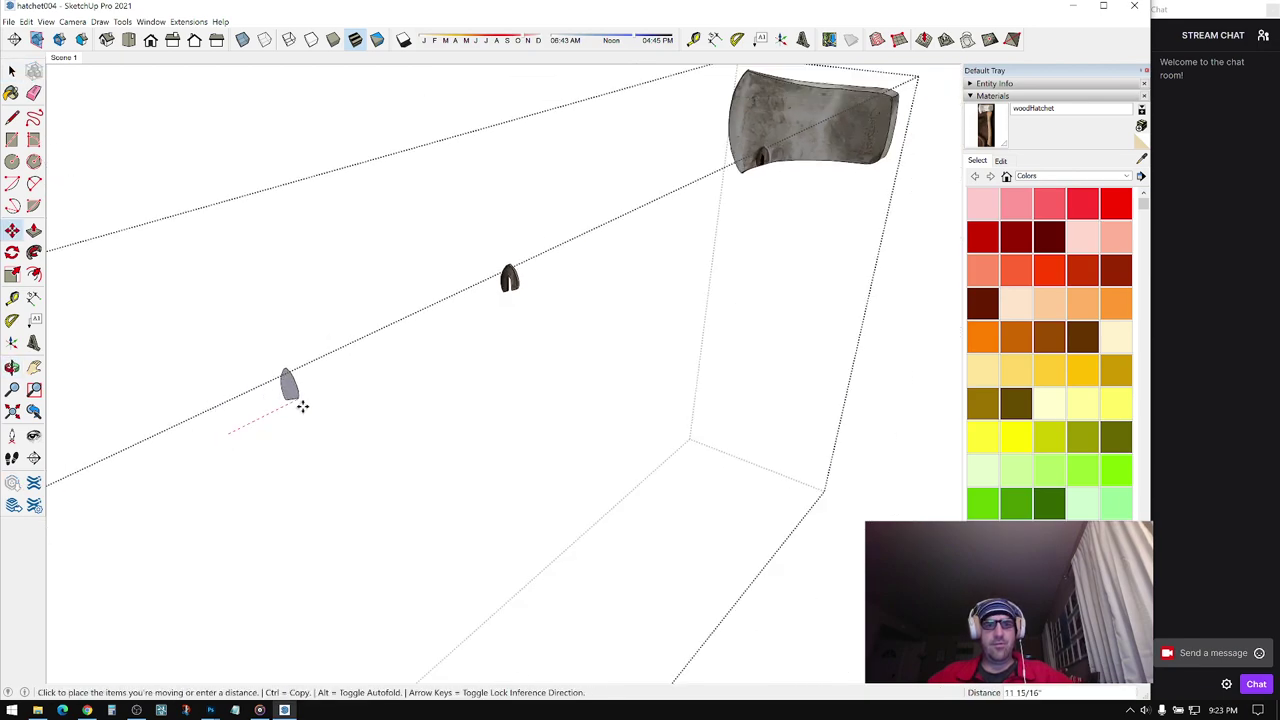
{"action": "middle_click_drag", "start_coordinate": [366, 360], "coordinate": [108, 577]}
{"action": "middle_click_drag", "start_coordinate": [500, 322], "coordinate": [357, 426]}
{"action": "scroll", "coordinate": [357, 412], "scroll_direction": "up", "scroll_amount": 2}
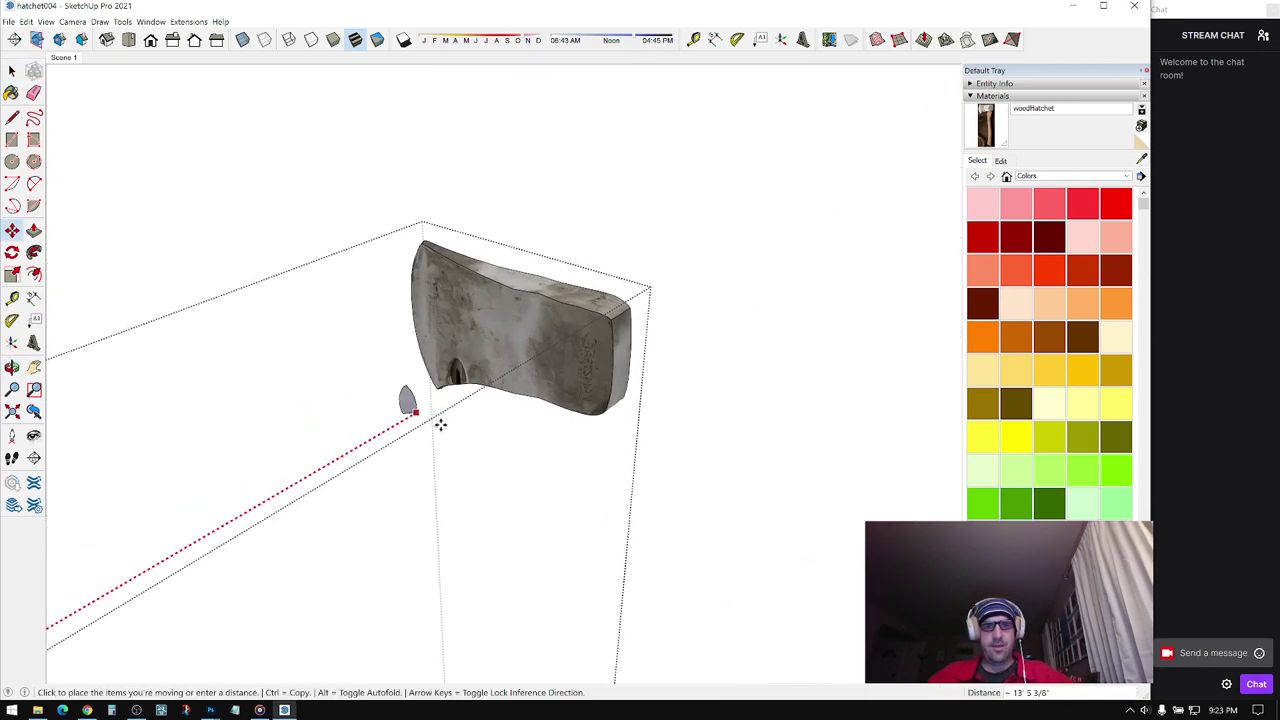
{"action": "scroll", "coordinate": [333, 369], "scroll_direction": "up", "scroll_amount": 2}
- Extrude the notch face about 2' 3/8" with Push/Pull so it passes through the blade
{"action": "middle_click_drag", "start_coordinate": [514, 346], "coordinate": [14, 368]}
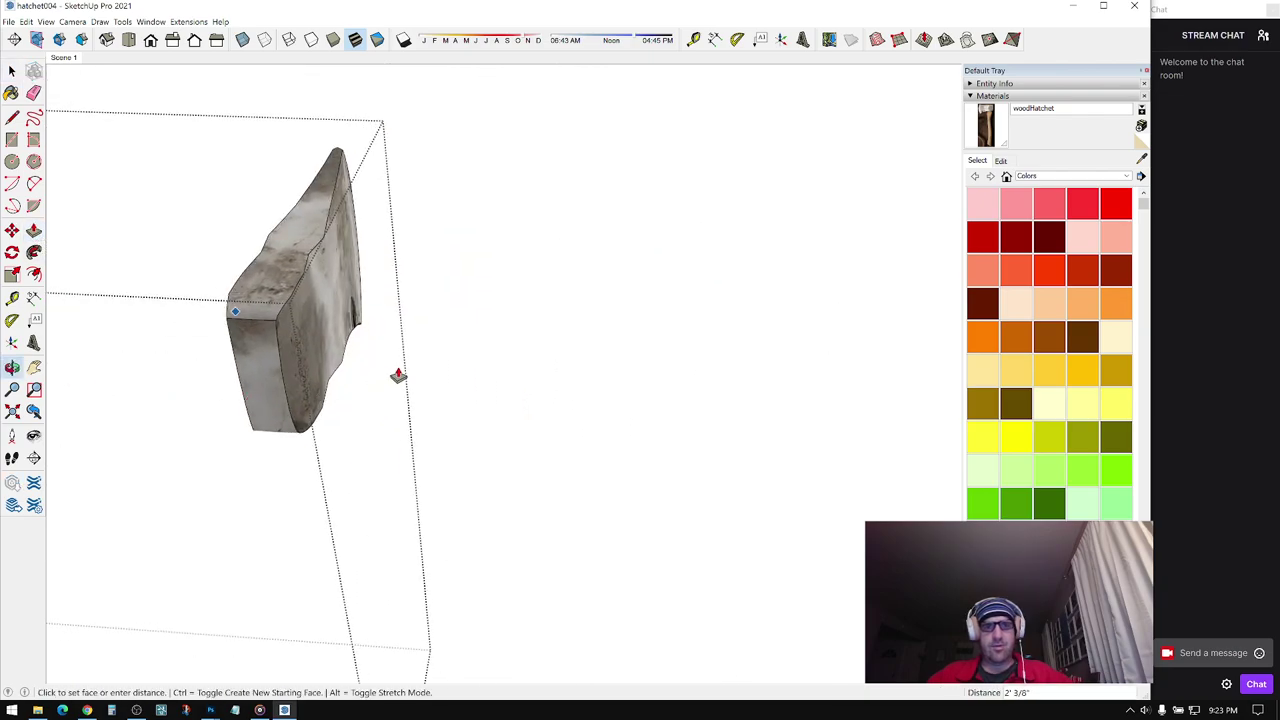
{"action": "left_click", "coordinate": [441, 366]}
{"action": "key", "text": "space"}
{"action": "middle_click_drag", "start_coordinate": [443, 366], "coordinate": [553, 398]}
{"action": "scroll", "coordinate": [686, 457], "scroll_direction": "up", "scroll_amount": 3}
{"action": "scroll", "coordinate": [574, 356], "scroll_direction": "up", "scroll_amount": 1}
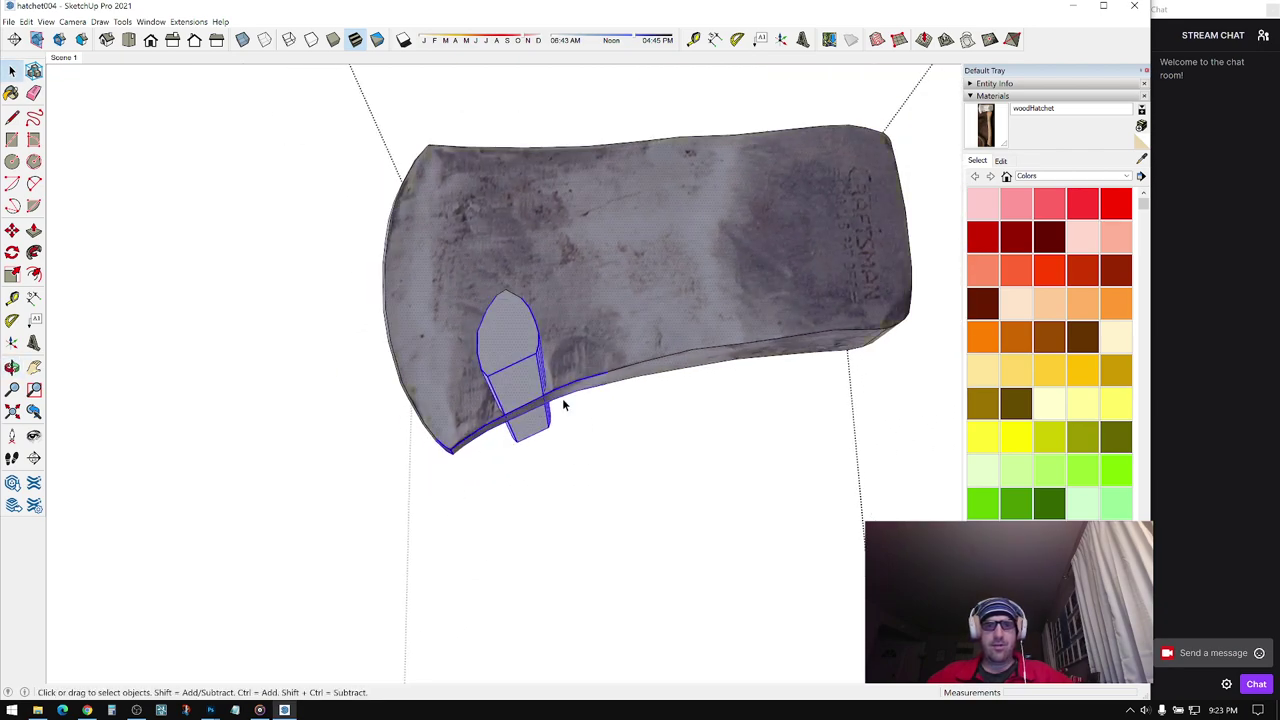
- Intersect the faces of the selected notch prism and the adjoining blade surfaces with the selection
{"action": "right_click", "coordinate": [520, 385]}
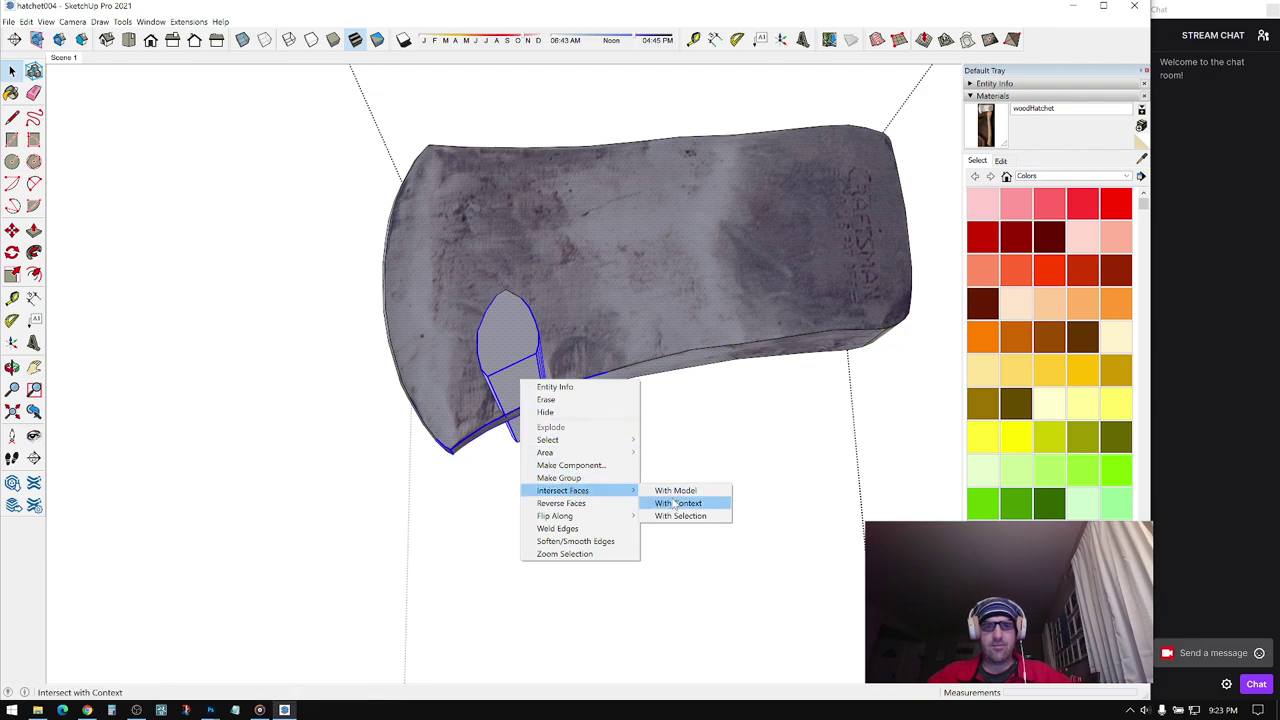
{"action": "left_click", "coordinate": [676, 505]}
{"action": "left_click", "coordinate": [674, 517]}
- Delete the parts of the notch prism that protrude from both sides of the blade
{"action": "middle_click_drag", "start_coordinate": [563, 286], "coordinate": [334, 267]}
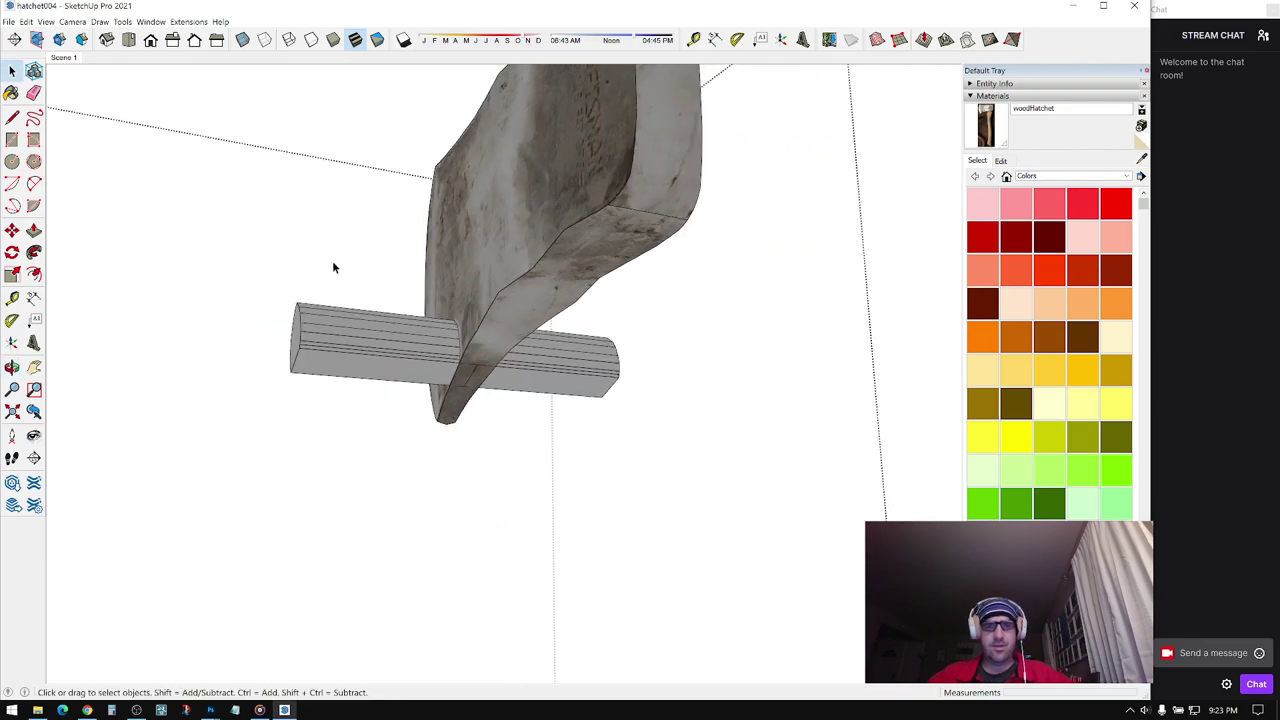
{"action": "key", "text": "Delete"}
{"action": "middle_click_drag", "start_coordinate": [298, 424], "coordinate": [585, 388]}
{"action": "left_click_drag", "start_coordinate": [636, 408], "coordinate": [602, 450]}
{"action": "key", "text": "Delete"}
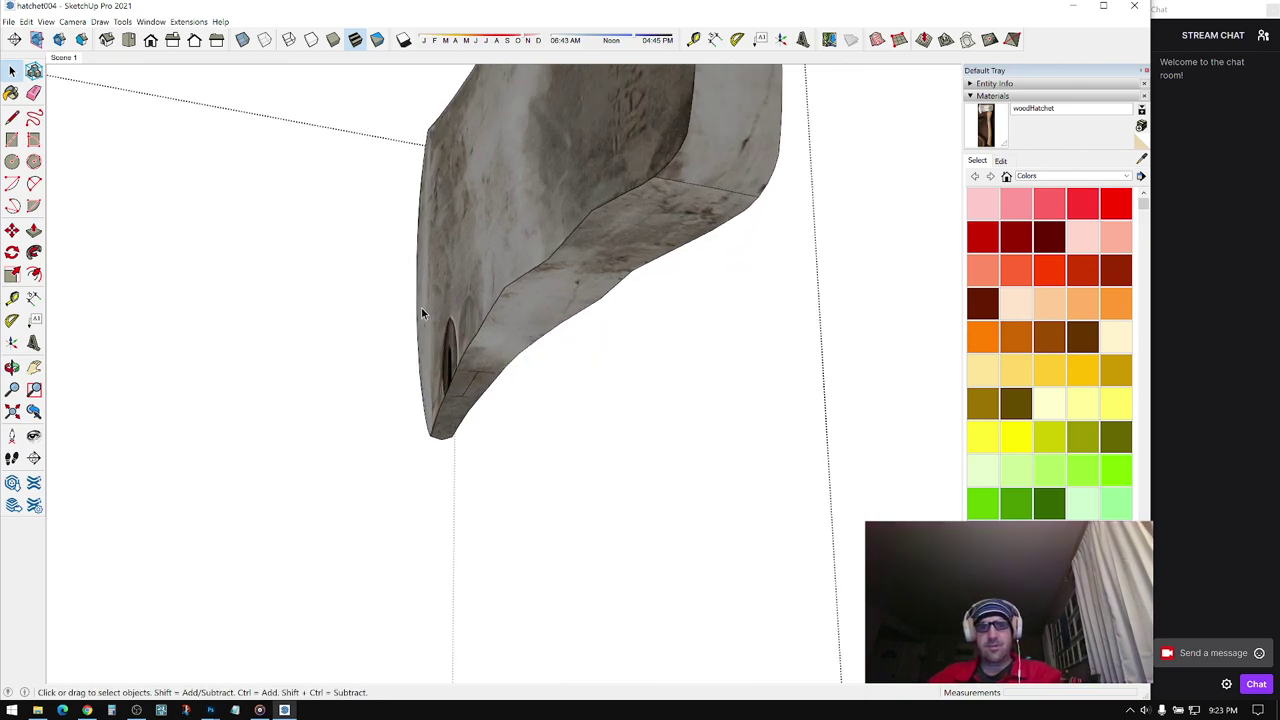
- Delete the notch-shaped faces on both sides of the blade to open the nail notch right through
{"action": "middle_click_drag", "start_coordinate": [421, 308], "coordinate": [694, 291]}
{"action": "scroll", "coordinate": [582, 393], "scroll_direction": "up", "scroll_amount": 2}
{"action": "left_click", "coordinate": [570, 397]}
{"action": "key", "text": "Delete"}
{"action": "left_click", "coordinate": [569, 397]}
{"action": "key", "text": "Delete"}
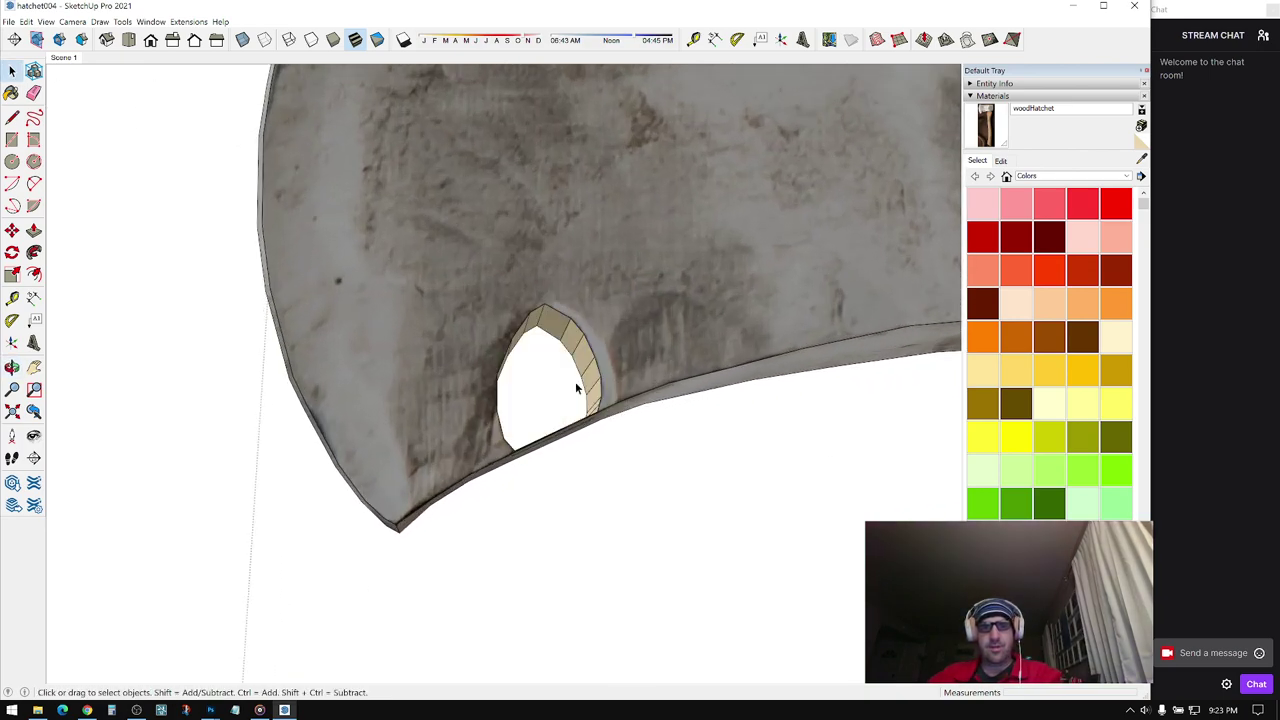
- Try to draw a short line closing the lower corner of the notch along the blade's bottom edge
{"action": "middle_click_drag", "start_coordinate": [569, 397], "coordinate": [510, 338]}
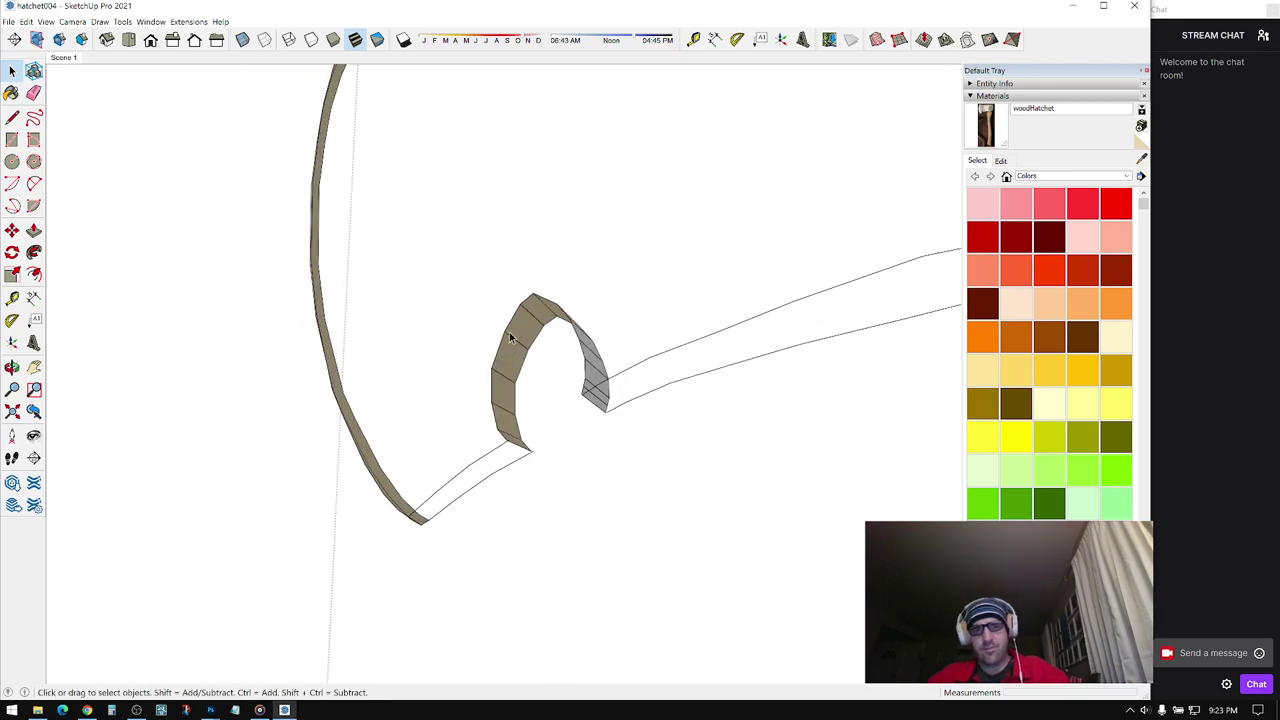
{"action": "key", "text": "ctrl+z"}
{"action": "scroll", "coordinate": [489, 432], "scroll_direction": "up", "scroll_amount": 8}
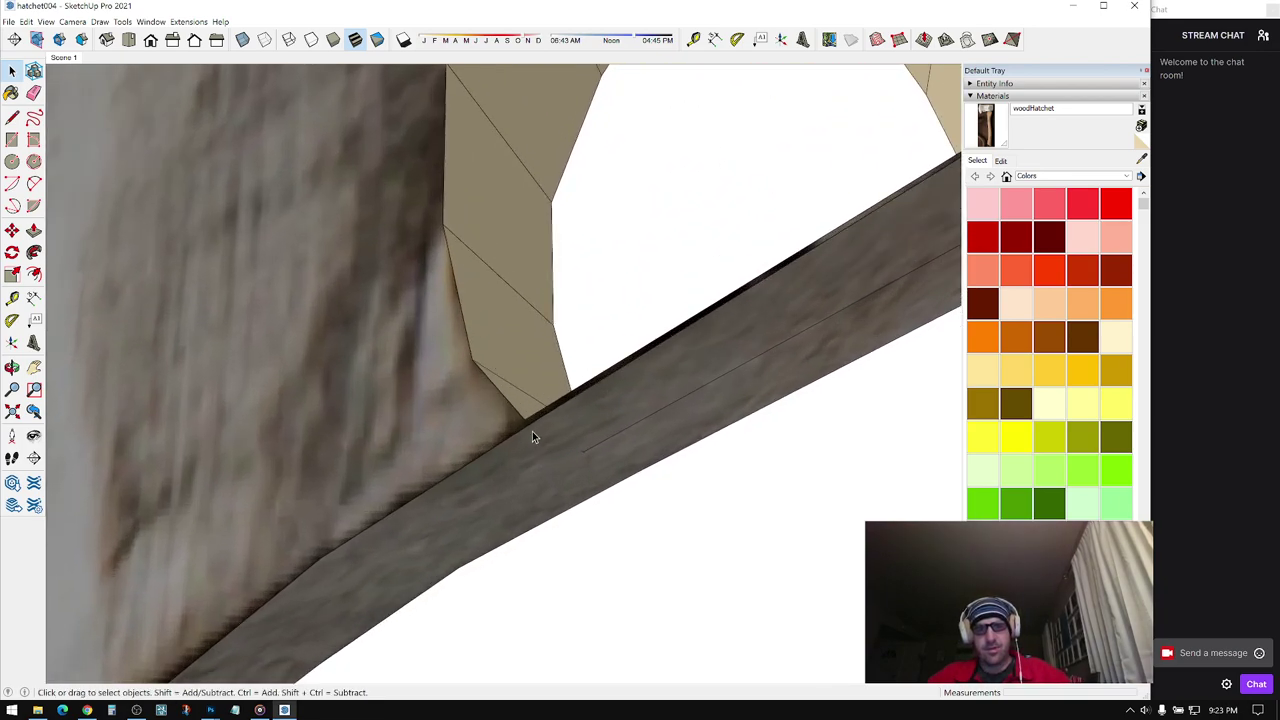
{"action": "key", "text": "l"}
{"action": "left_click", "coordinate": [520, 417]}
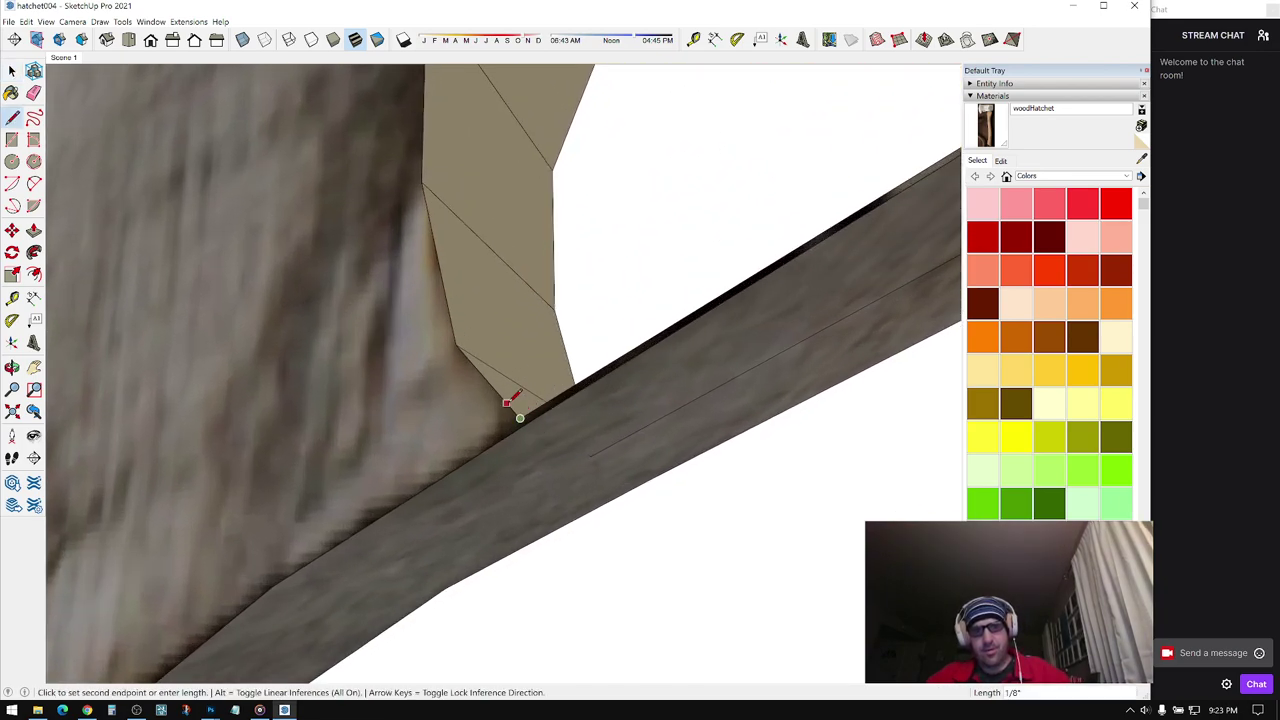
{"action": "left_click", "coordinate": [533, 410]}
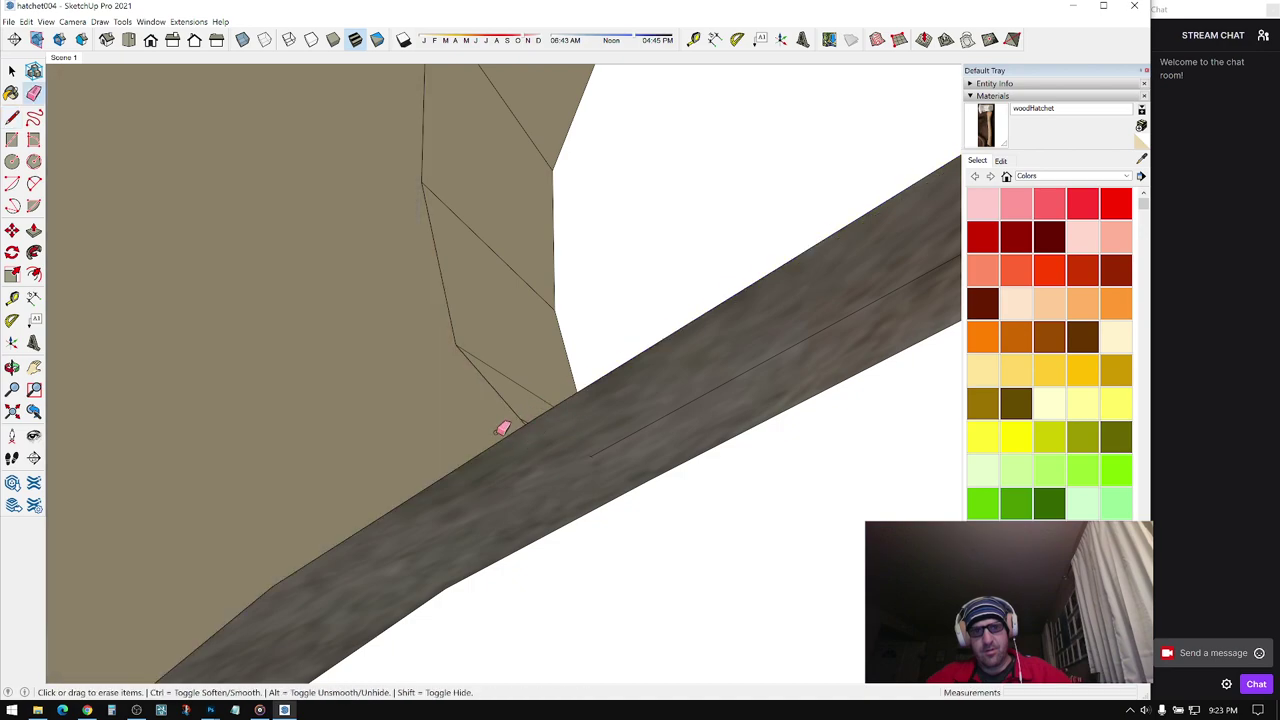
{"action": "key", "text": "ctrl+z"}
- Undo the notch cut back to the flat notch outline face
{"action": "key", "text": "space"}
{"action": "mouse_move", "coordinate": [545, 425]}
{"action": "middle_mouse_down"}
{"action": "mouse_move", "coordinate": [522, 431]}
{"action": "mouse_move", "coordinate": [639, 595]}
{"action": "middle_mouse_up"}
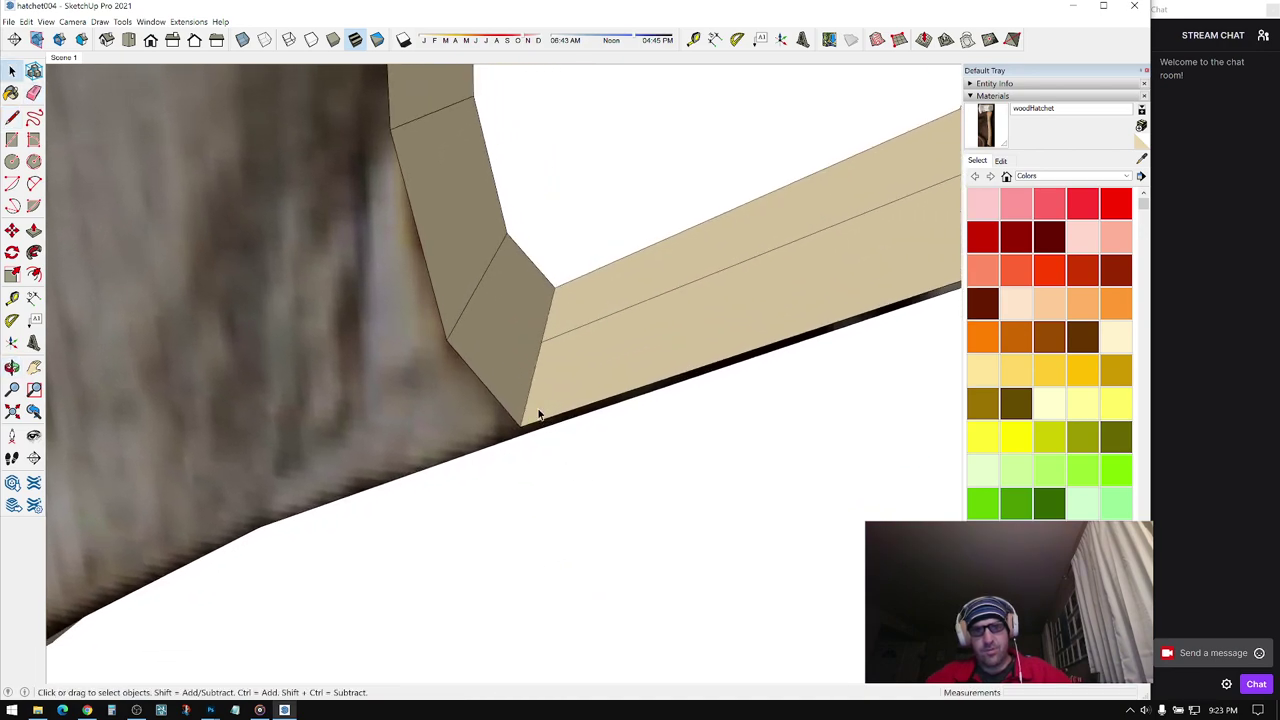
{"action": "middle_click_drag", "start_coordinate": [540, 414], "coordinate": [404, 236]}
{"action": "key", "text": "ctrl+z"}
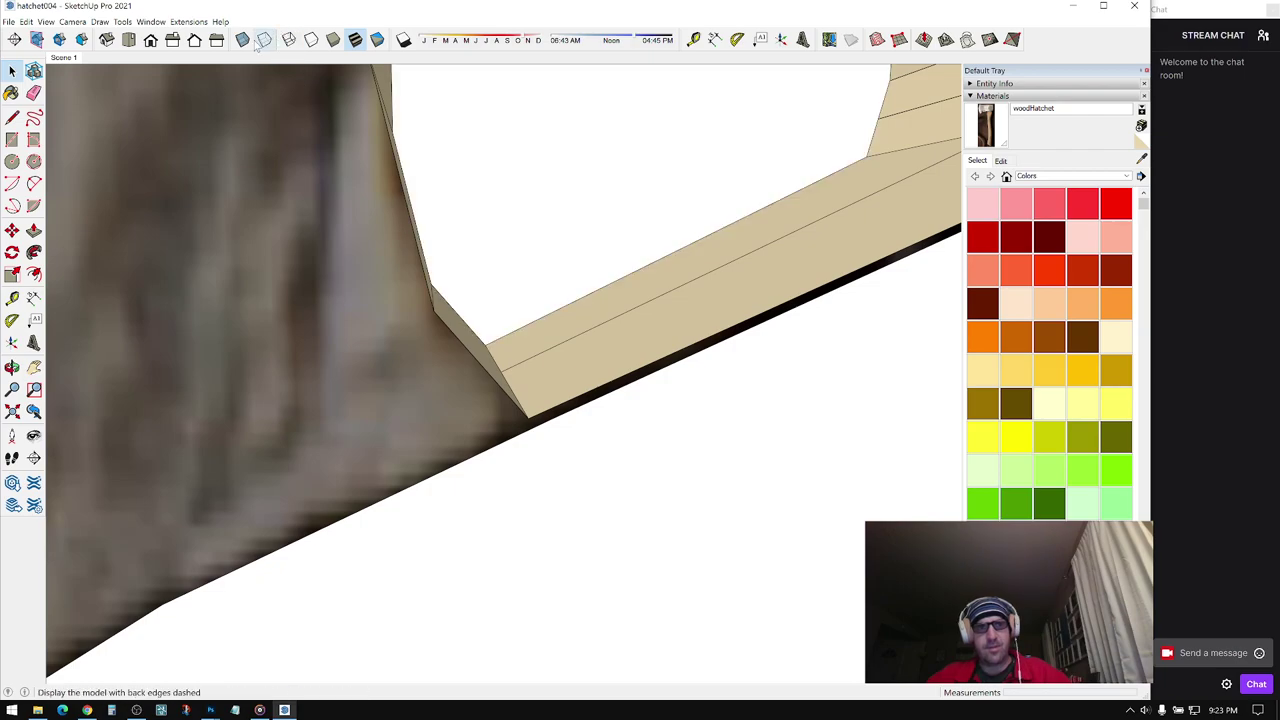
{"action": "mouse_move", "coordinate": [278, 165]}
{"action": "middle_mouse_down"}
{"action": "mouse_move", "coordinate": [337, 349]}
{"action": "mouse_move", "coordinate": [380, 363]}
{"action": "mouse_move", "coordinate": [646, 349]}
{"action": "mouse_move", "coordinate": [465, 397]}
{"action": "mouse_move", "coordinate": [483, 371]}
{"action": "middle_mouse_up"}
{"action": "mouse_move", "coordinate": [255, 65]}
{"action": "middle_mouse_down"}
{"action": "mouse_move", "coordinate": [467, 220]}
{"action": "mouse_move", "coordinate": [460, 343]}
{"action": "mouse_move", "coordinate": [566, 346]}
{"action": "mouse_move", "coordinate": [534, 350]}
{"action": "mouse_move", "coordinate": [488, 402]}
{"action": "middle_mouse_up"}
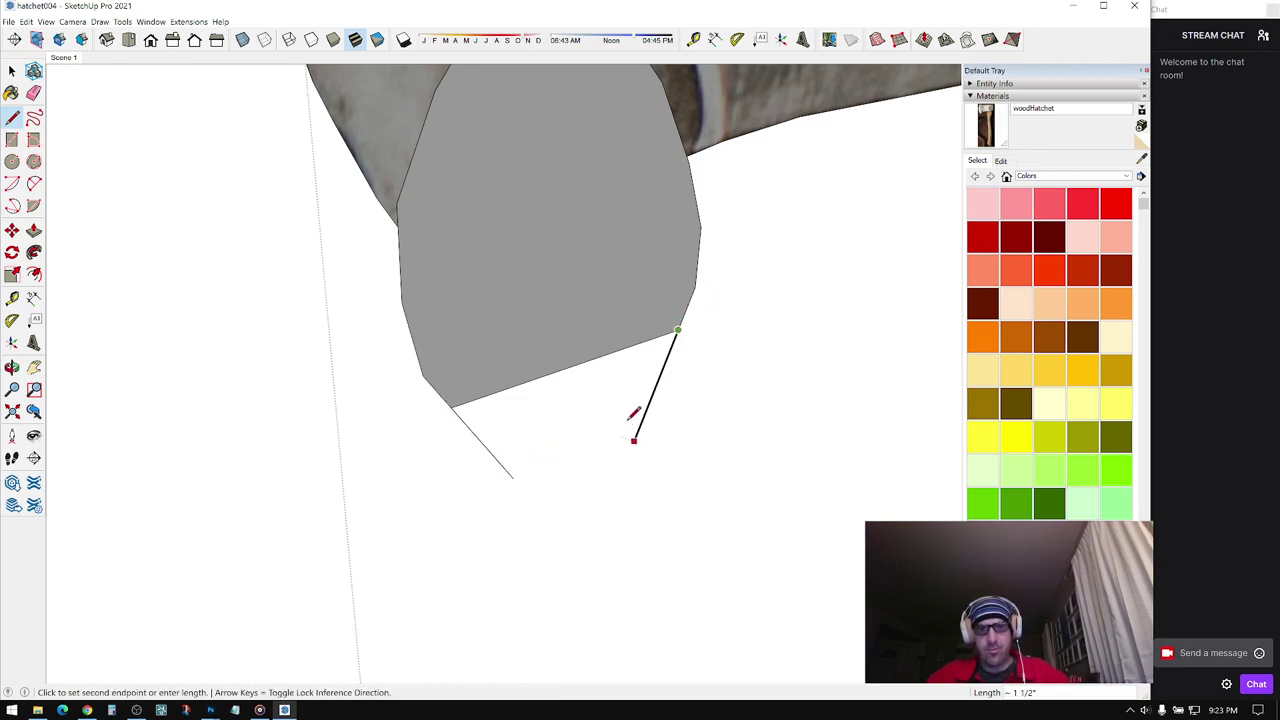
- Extend and close the notch outline below the blade's edge, then extrude the face through the blade with Push/Pull
{"action": "left_click", "coordinate": [508, 471]}
{"action": "key", "text": "space"}
{"action": "mouse_move", "coordinate": [538, 367]}
{"action": "middle_mouse_down"}
{"action": "mouse_move", "coordinate": [421, 320]}
{"action": "mouse_move", "coordinate": [433, 378]}
{"action": "middle_mouse_up"}
{"action": "left_click", "coordinate": [420, 352]}
{"action": "mouse_move", "coordinate": [556, 343]}
{"action": "middle_mouse_down"}
{"action": "mouse_move", "coordinate": [369, 189]}
{"action": "mouse_move", "coordinate": [457, 206]}
{"action": "mouse_move", "coordinate": [493, 453]}
{"action": "mouse_move", "coordinate": [745, 327]}
{"action": "mouse_move", "coordinate": [494, 318]}
{"action": "middle_mouse_up"}
{"action": "scroll", "coordinate": [457, 206], "scroll_direction": "down", "scroll_amount": 3}
{"action": "left_click", "coordinate": [523, 439]}
{"action": "key", "text": "space"}
- Intersect the faces of the notch prism and the adjoining blade surfaces with the selection
{"action": "scroll", "coordinate": [435, 364], "scroll_direction": "up", "scroll_amount": 1}
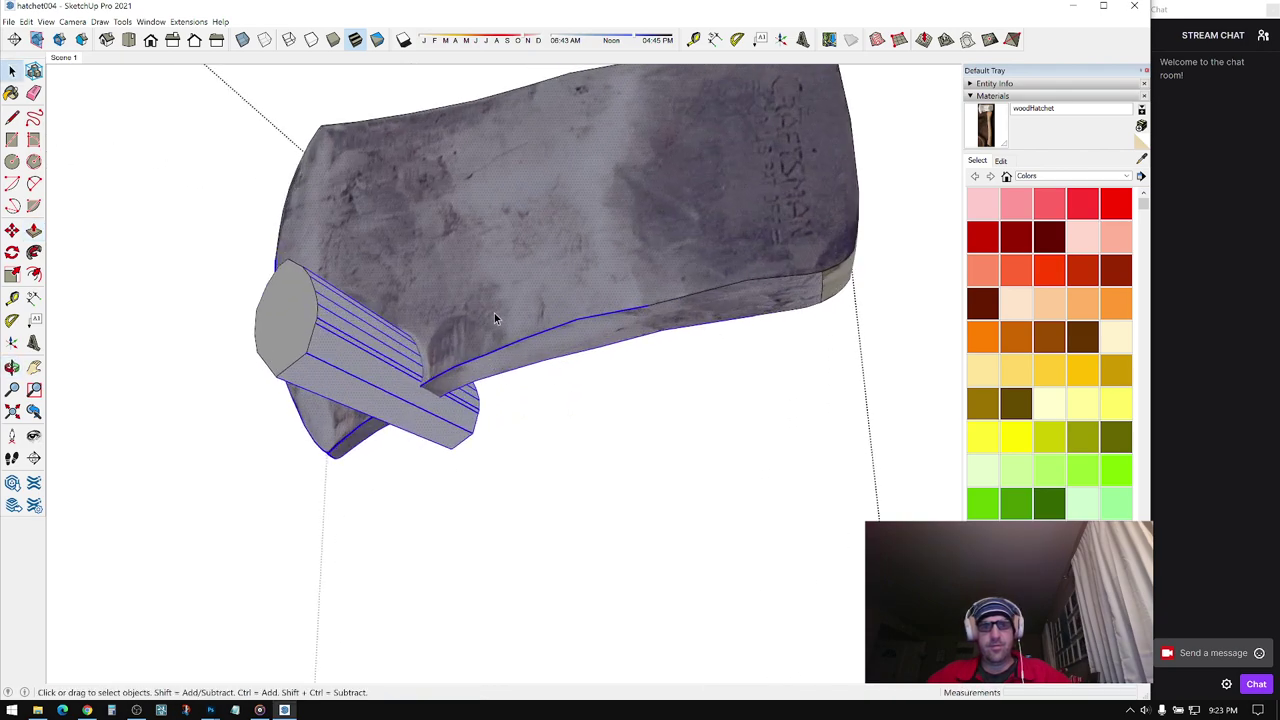
{"action": "middle_click_drag", "start_coordinate": [391, 366], "coordinate": [472, 325]}
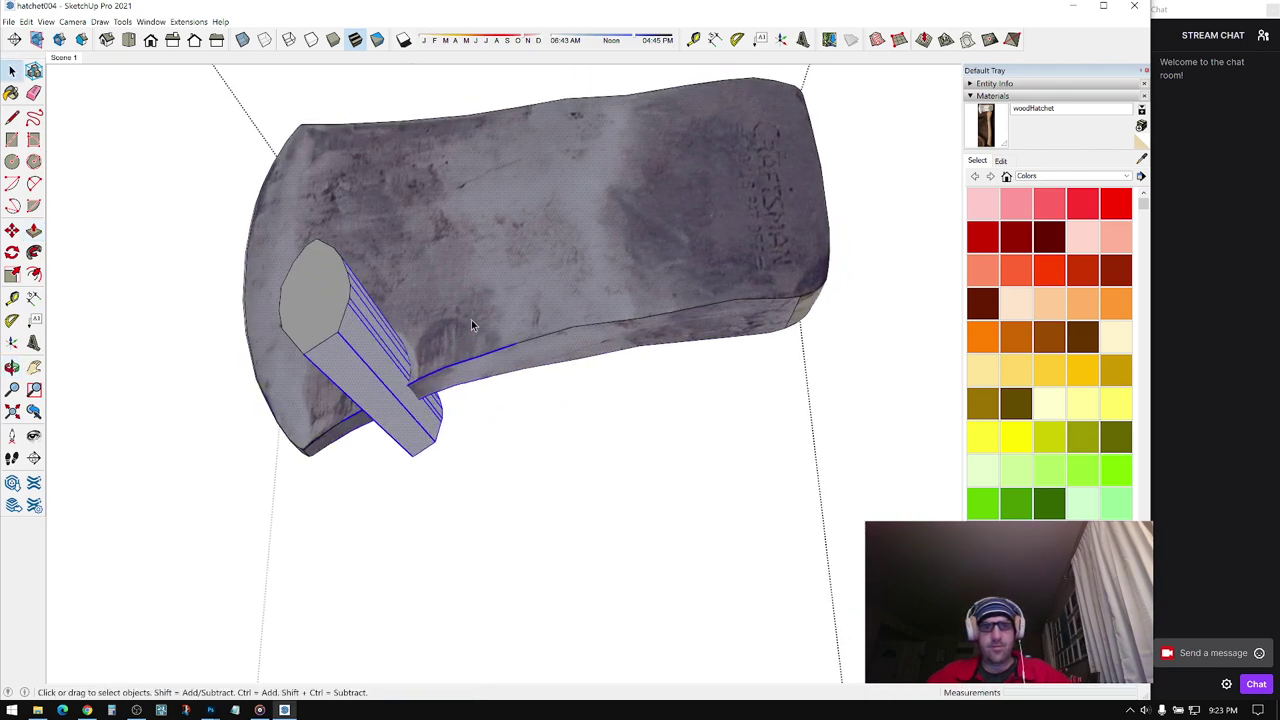
{"action": "right_click", "coordinate": [377, 415]}
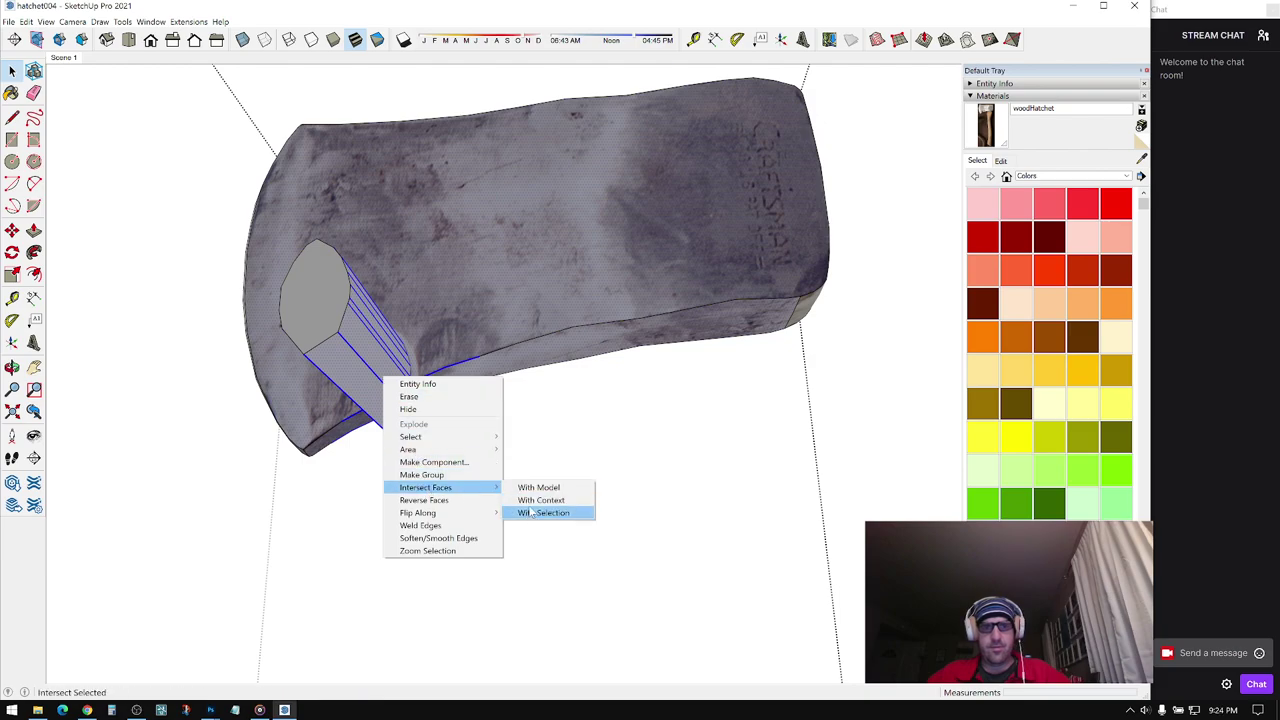
{"action": "left_click", "coordinate": [532, 512]}
- Delete the protruding prism parts, the notch-shaped blade faces and the strip across the bottom edge to open the notch
{"action": "middle_click_drag", "start_coordinate": [532, 512], "coordinate": [257, 322]}
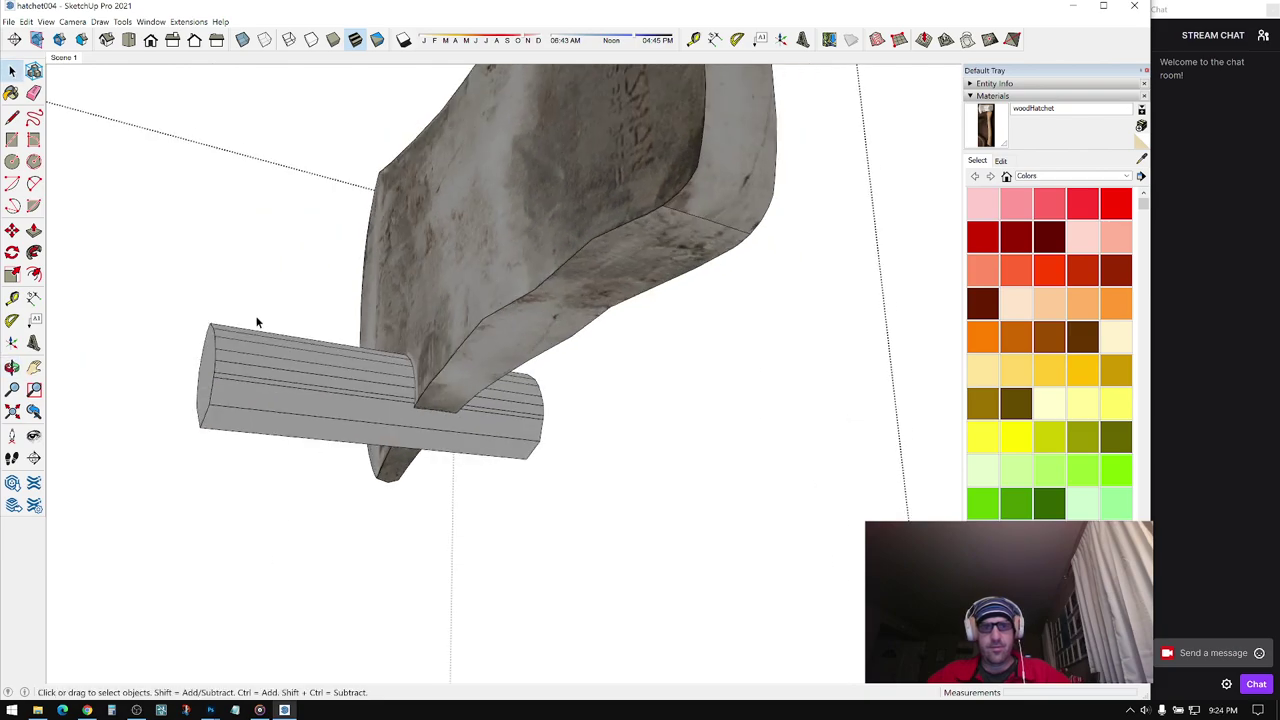
{"action": "left_click", "coordinate": [445, 457]}
{"action": "middle_click_drag", "start_coordinate": [445, 457], "coordinate": [418, 410]}
{"action": "mouse_move", "coordinate": [543, 503]}
{"action": "middle_mouse_down"}
{"action": "mouse_move", "coordinate": [614, 391]}
{"action": "mouse_move", "coordinate": [421, 367]}
{"action": "middle_mouse_up"}
{"action": "left_click", "coordinate": [363, 371]}
{"action": "key", "text": "Delete"}
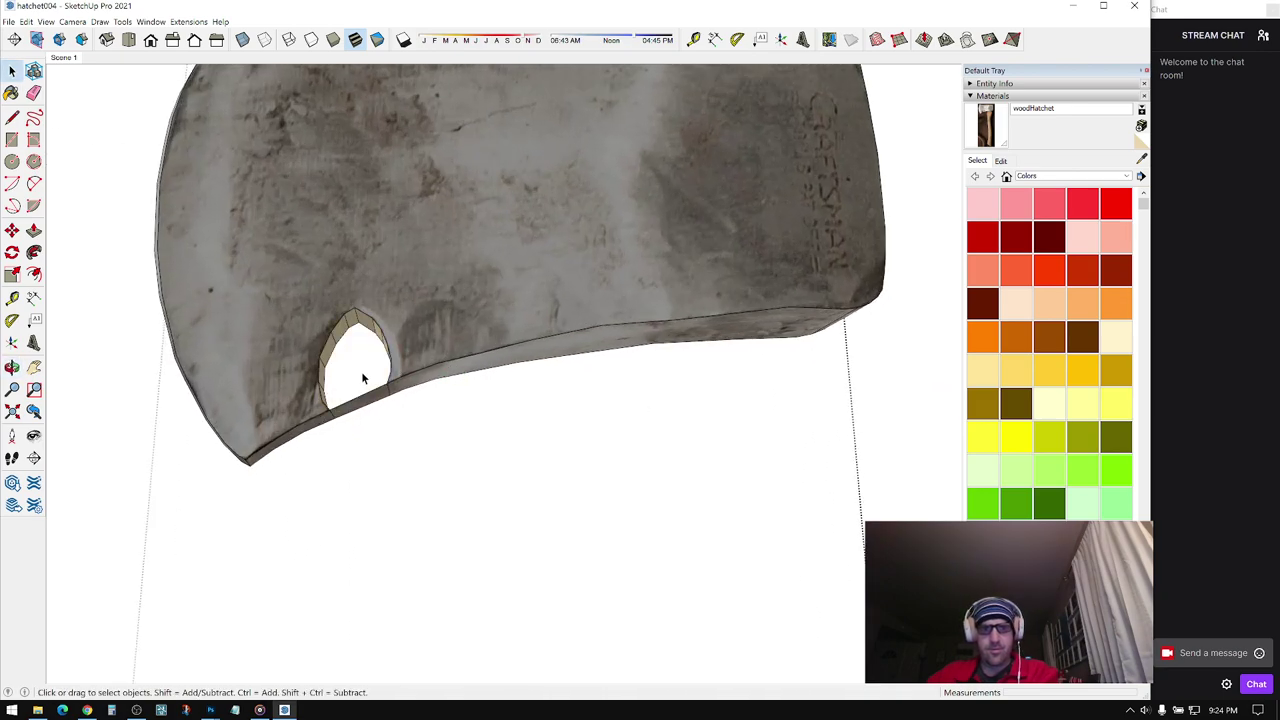
{"action": "left_click", "coordinate": [366, 403]}
{"action": "key", "text": "Delete"}
- Erase the stray edge stubs at the lower corners of the open notch
{"action": "middle_click_drag", "start_coordinate": [365, 414], "coordinate": [414, 330]}
{"action": "scroll", "coordinate": [414, 318], "scroll_direction": "up", "scroll_amount": 3}
{"action": "scroll", "coordinate": [224, 467], "scroll_direction": "up", "scroll_amount": 4}
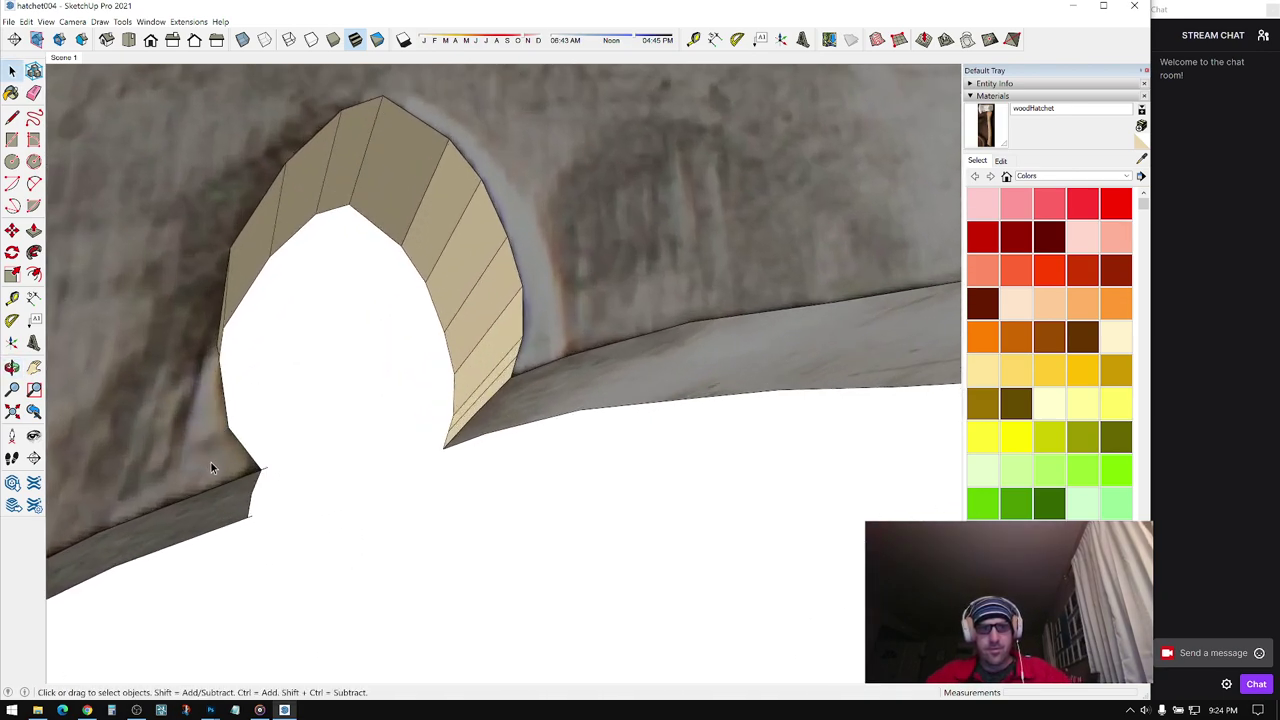
{"action": "key", "text": "e"}
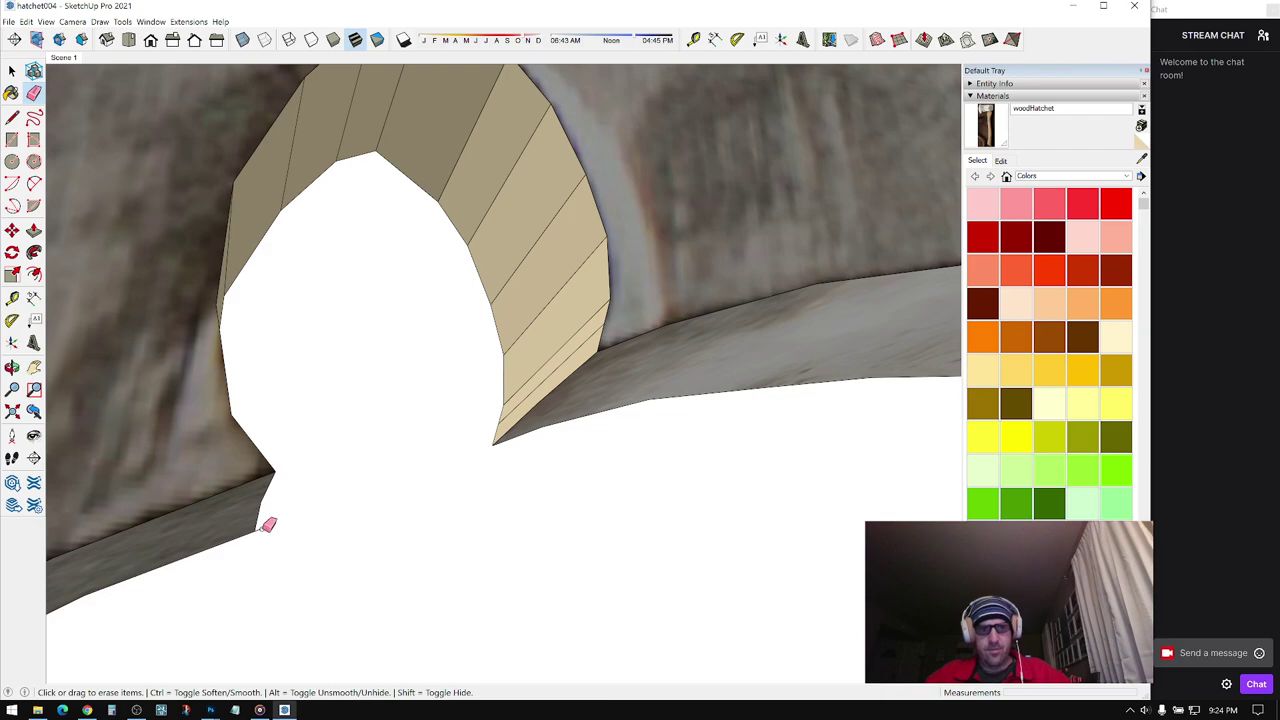
{"action": "key", "text": "space"}
- Soften the edges across the notch's curved wall on the cutting-edge side
{"action": "scroll", "coordinate": [734, 306], "scroll_direction": "down", "scroll_amount": 3}
{"action": "mouse_move", "coordinate": [734, 306]}
{"action": "middle_mouse_down"}
{"action": "mouse_move", "coordinate": [300, 384]}
{"action": "mouse_move", "coordinate": [429, 346]}
{"action": "mouse_move", "coordinate": [450, 270]}
{"action": "middle_mouse_up"}
{"action": "scroll", "coordinate": [460, 267], "scroll_direction": "up", "scroll_amount": 2}
{"action": "scroll", "coordinate": [620, 232], "scroll_direction": "up", "scroll_amount": 3}
{"action": "key", "text": "e"}
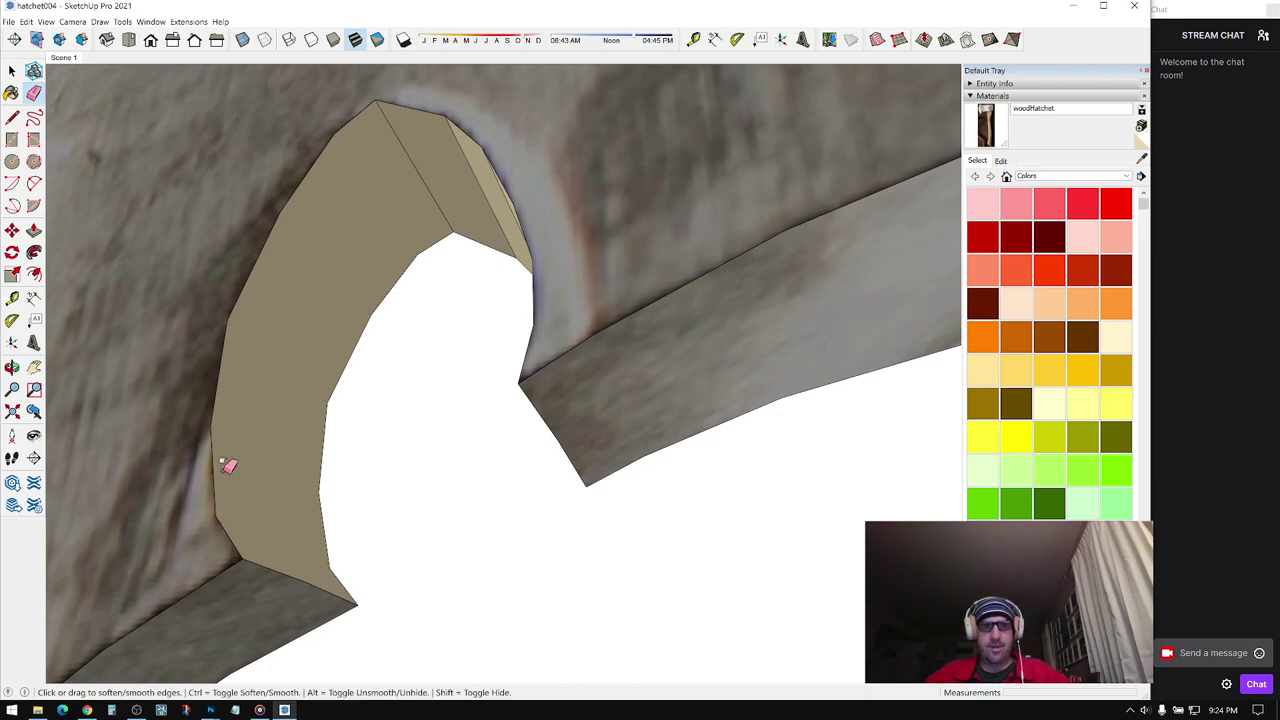
- Try to soften the edges across the notch's curved wall on the poll side
{"action": "middle_click_drag", "start_coordinate": [224, 467], "coordinate": [452, 289]}
{"action": "middle_click_drag", "start_coordinate": [362, 163], "coordinate": [345, 170]}
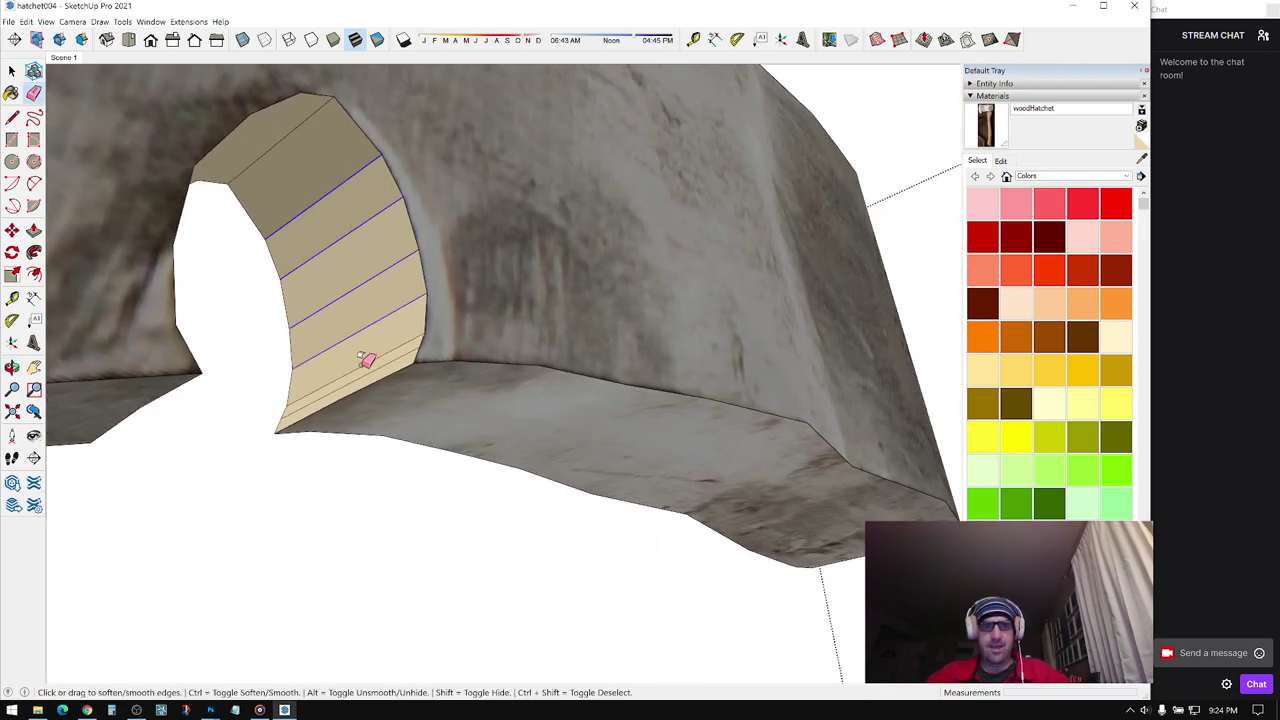
{"action": "left_click_drag", "start_coordinate": [362, 364], "coordinate": [368, 376]}
{"action": "key", "text": "ctrl+z"}
- Erase the extra edge near the opening of the notch's poll-side wall and soften that wall's remaining edges
{"action": "scroll", "coordinate": [389, 360], "scroll_direction": "up", "scroll_amount": 2}
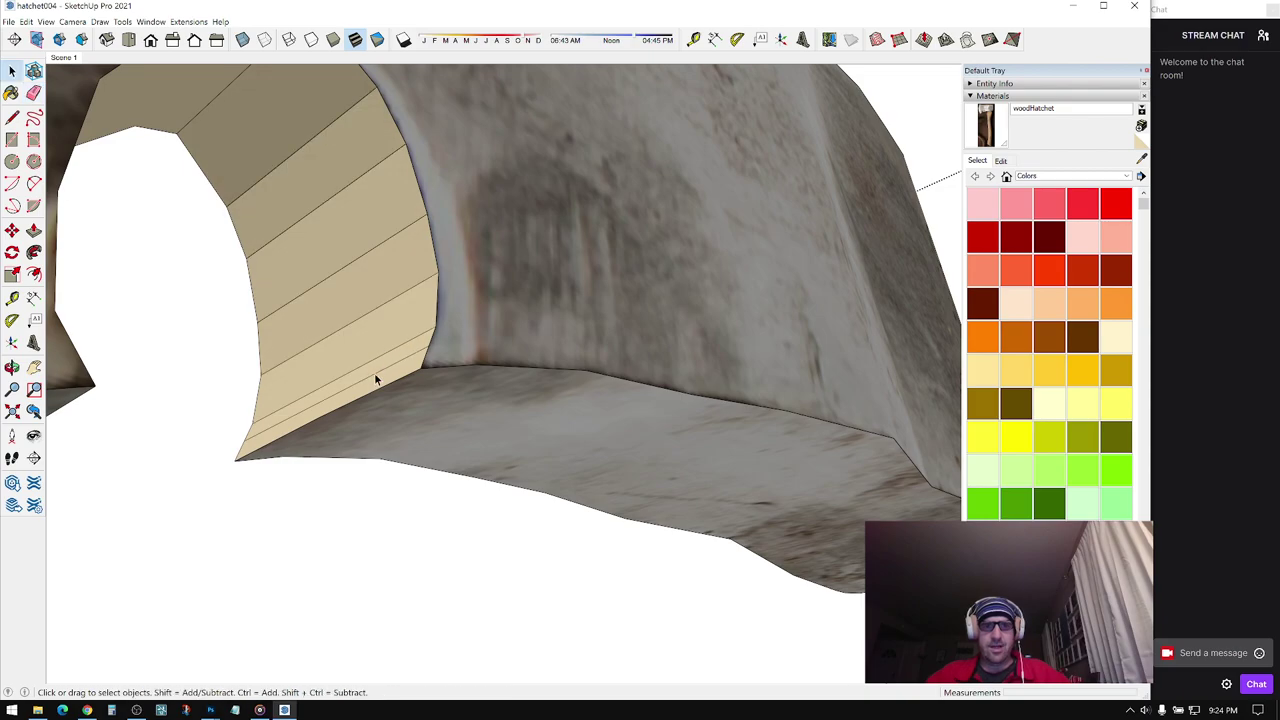
{"action": "mouse_move", "coordinate": [384, 368]}
{"action": "middle_mouse_down"}
{"action": "mouse_move", "coordinate": [426, 343]}
{"action": "mouse_move", "coordinate": [423, 429]}
{"action": "mouse_move", "coordinate": [397, 474]}
{"action": "mouse_move", "coordinate": [428, 370]}
{"action": "mouse_move", "coordinate": [450, 400]}
{"action": "middle_mouse_up"}
{"action": "key", "text": "space"}
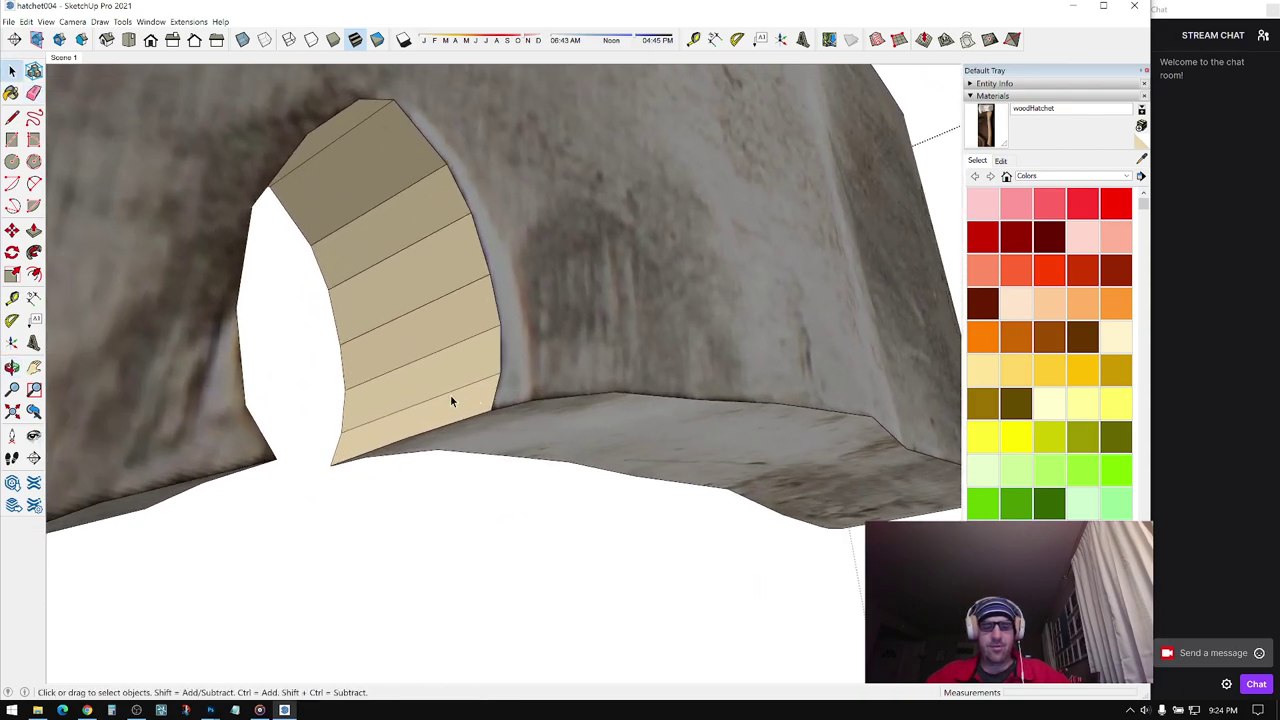
{"action": "left_click_drag", "start_coordinate": [388, 169], "coordinate": [388, 169], "text": "ctrl"}
{"action": "middle_click_drag", "start_coordinate": [388, 169], "coordinate": [383, 269]}
- Reverse the faces of both curved walls inside the notch
{"action": "key", "text": "space"}
{"action": "right_click", "coordinate": [358, 231]}
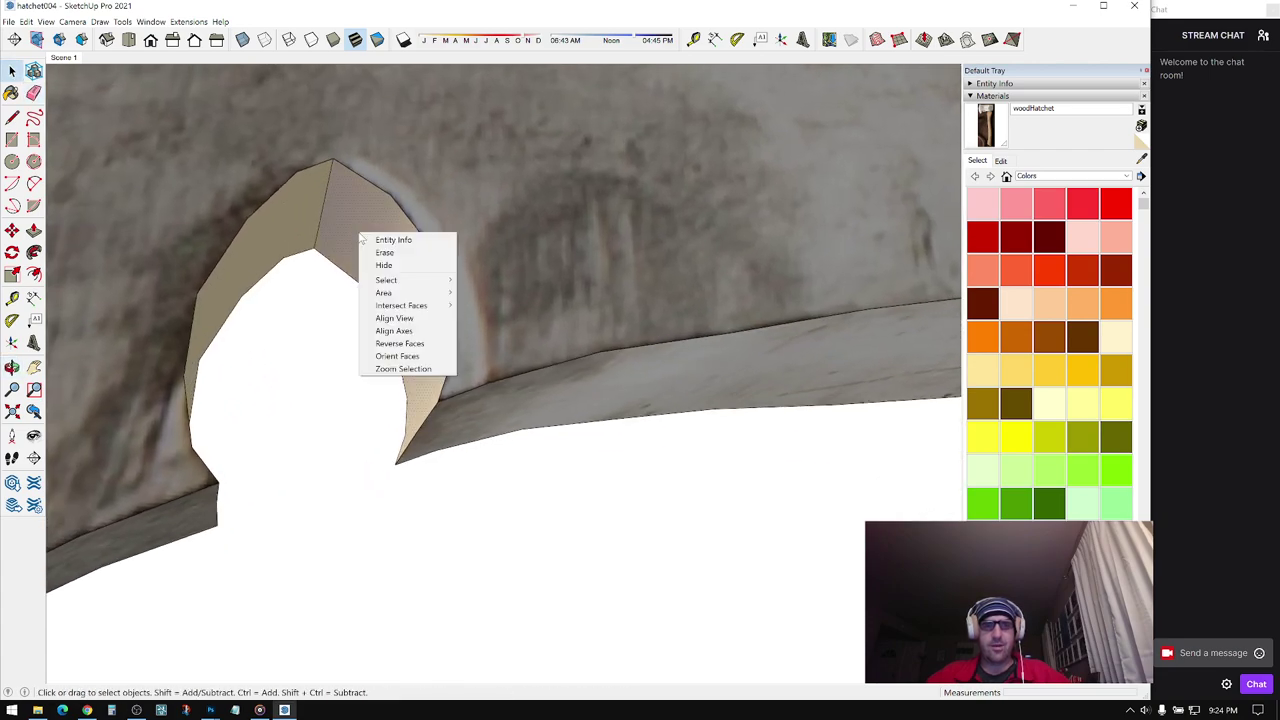
{"action": "left_click", "coordinate": [393, 345]}
{"action": "middle_click_drag", "start_coordinate": [452, 288], "coordinate": [317, 277]}
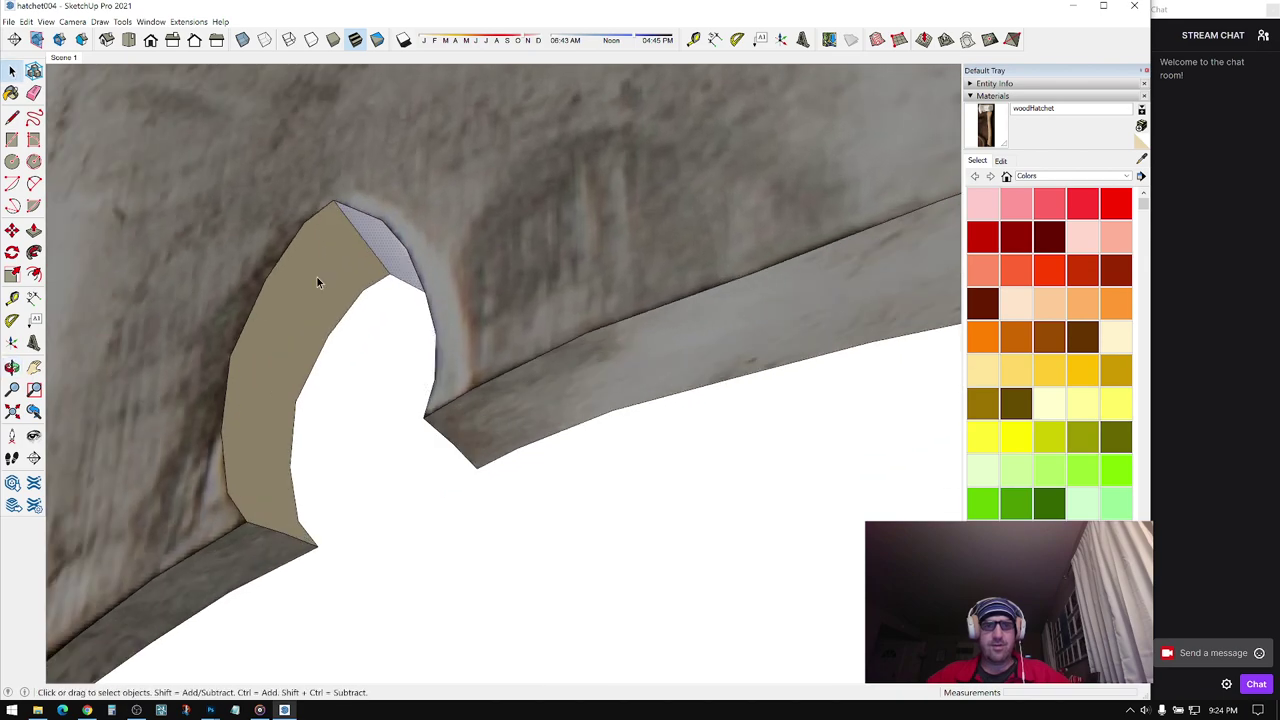
{"action": "right_click", "coordinate": [318, 278]}
{"action": "left_click", "coordinate": [354, 390]}
- Sample the hatchet photo material from the blade and paint the notch's inner walls with it
{"action": "scroll", "coordinate": [445, 279], "scroll_direction": "down", "scroll_amount": 4}
{"action": "scroll", "coordinate": [543, 280], "scroll_direction": "up", "scroll_amount": 2}
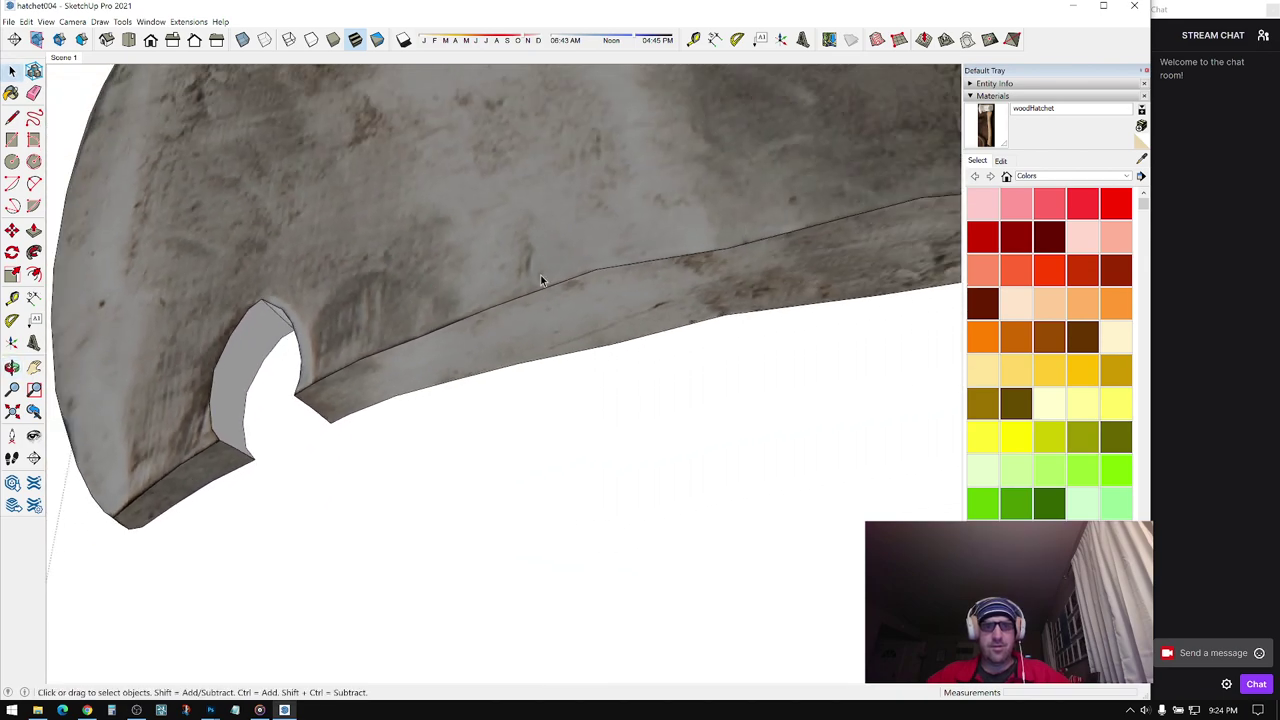
{"action": "middle_click_drag", "start_coordinate": [650, 230], "coordinate": [483, 224]}
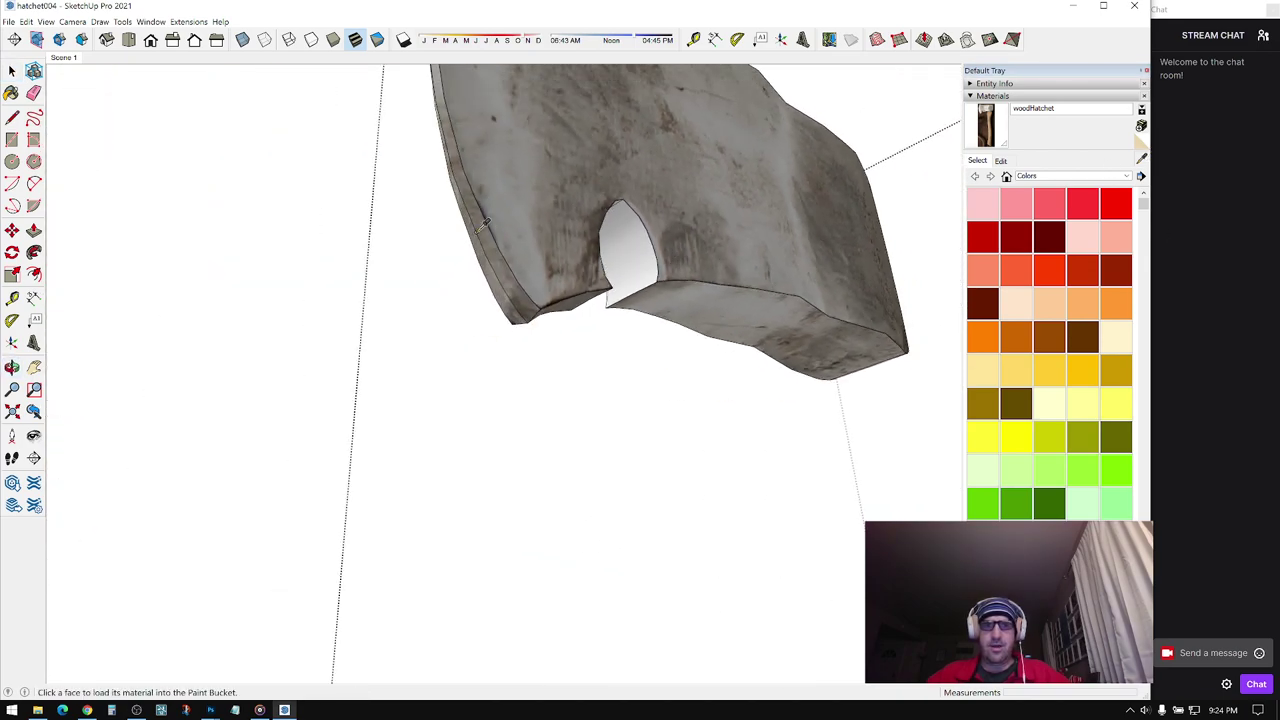
{"action": "mouse_move", "coordinate": [691, 229]}
{"action": "middle_mouse_down"}
{"action": "mouse_move", "coordinate": [495, 272]}
{"action": "mouse_move", "coordinate": [480, 254]}
{"action": "mouse_move", "coordinate": [650, 243]}
{"action": "mouse_move", "coordinate": [676, 434]}
{"action": "mouse_move", "coordinate": [260, 380]}
{"action": "mouse_move", "coordinate": [323, 323]}
{"action": "mouse_move", "coordinate": [288, 340]}
{"action": "middle_mouse_up"}
{"action": "left_click", "coordinate": [537, 240]}
{"action": "key", "text": "space"}
- Move the small separate component along the red axis
{"action": "scroll", "coordinate": [537, 240], "scroll_direction": "down", "scroll_amount": 3}
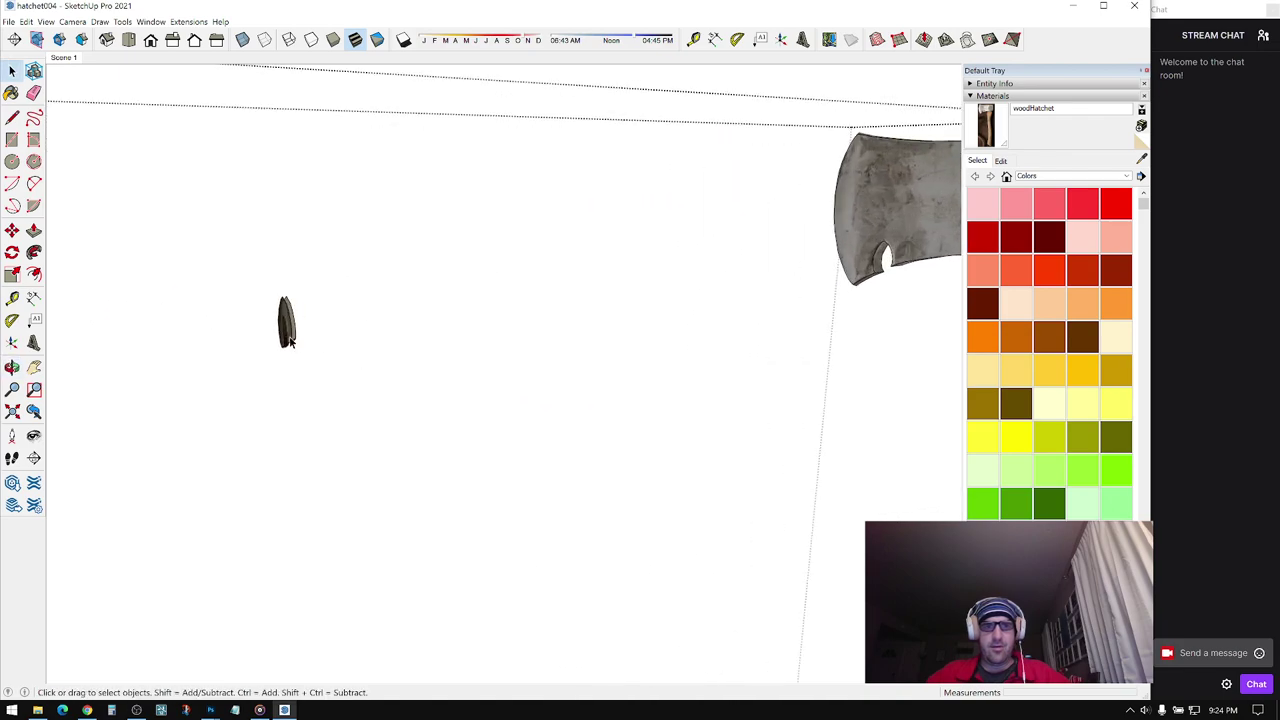
{"action": "key", "text": "space"}
{"action": "scroll", "coordinate": [271, 277], "scroll_direction": "up", "scroll_amount": 2}
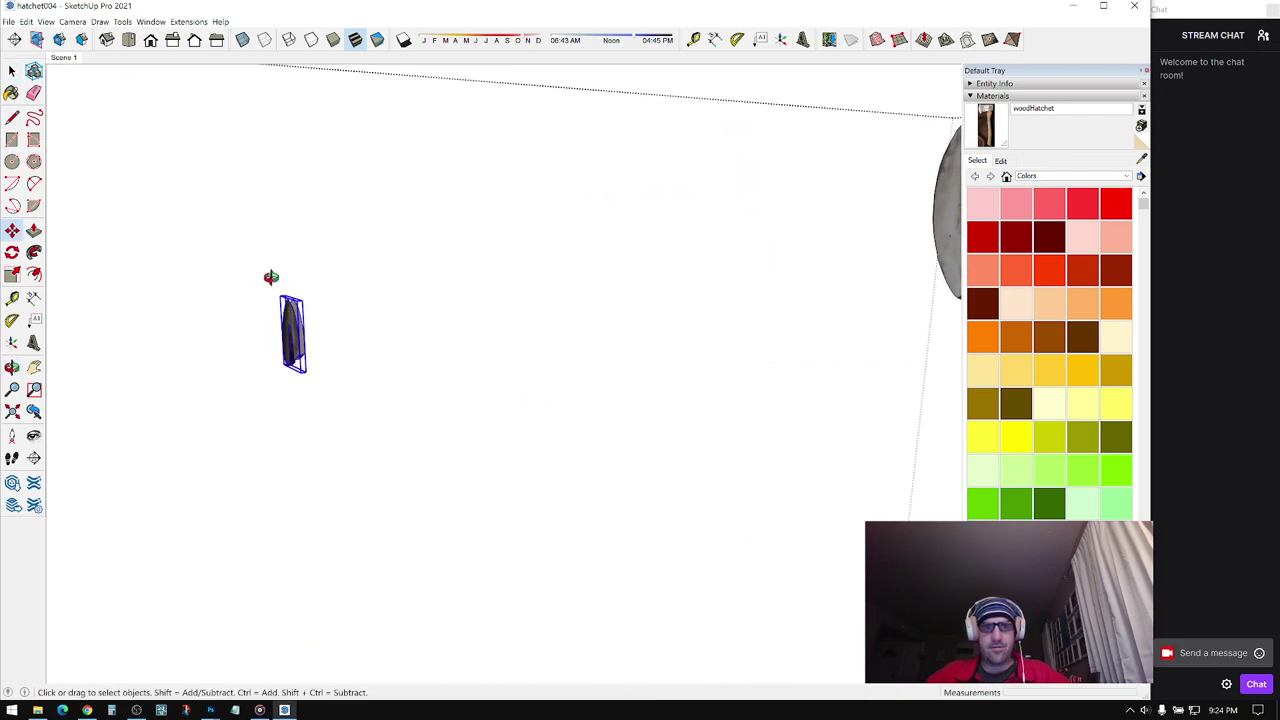
{"action": "middle_click_drag", "start_coordinate": [271, 277], "coordinate": [305, 357]}
{"action": "scroll", "coordinate": [300, 366], "scroll_direction": "up", "scroll_amount": 4}
{"action": "scroll", "coordinate": [298, 372], "scroll_direction": "up", "scroll_amount": 2}
{"action": "key", "text": "m"}
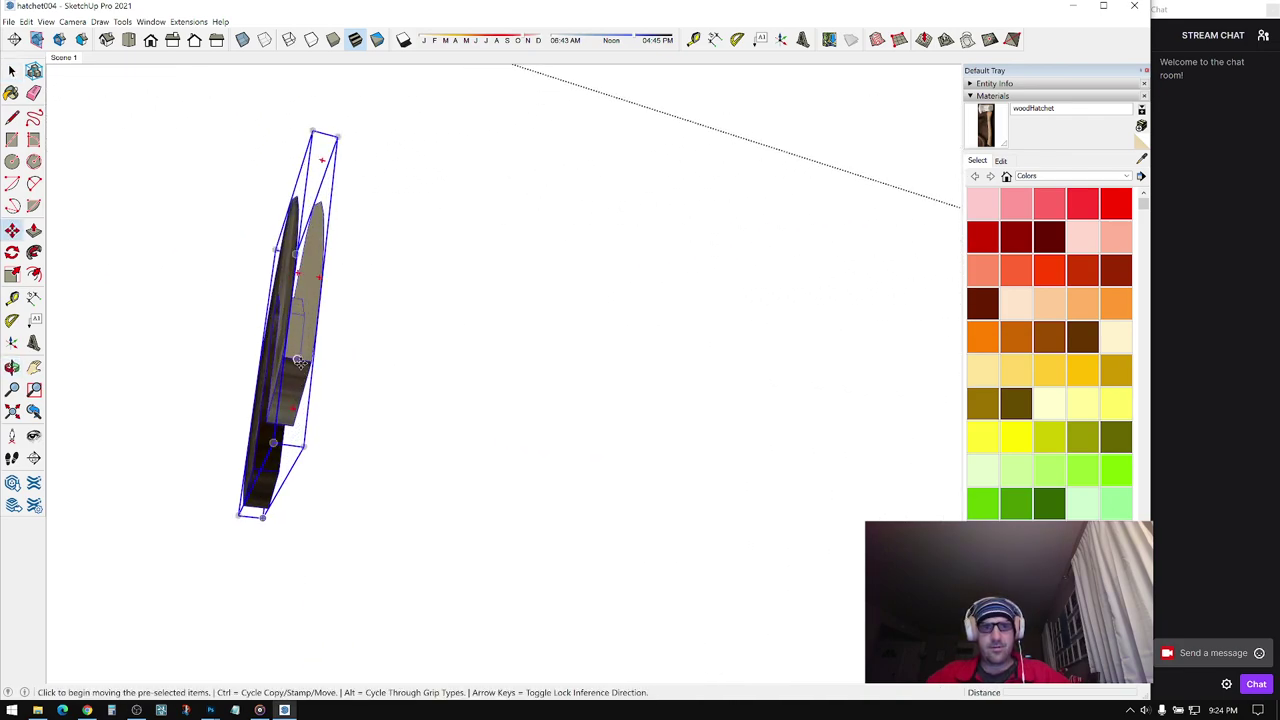
{"action": "left_click", "coordinate": [298, 357]}
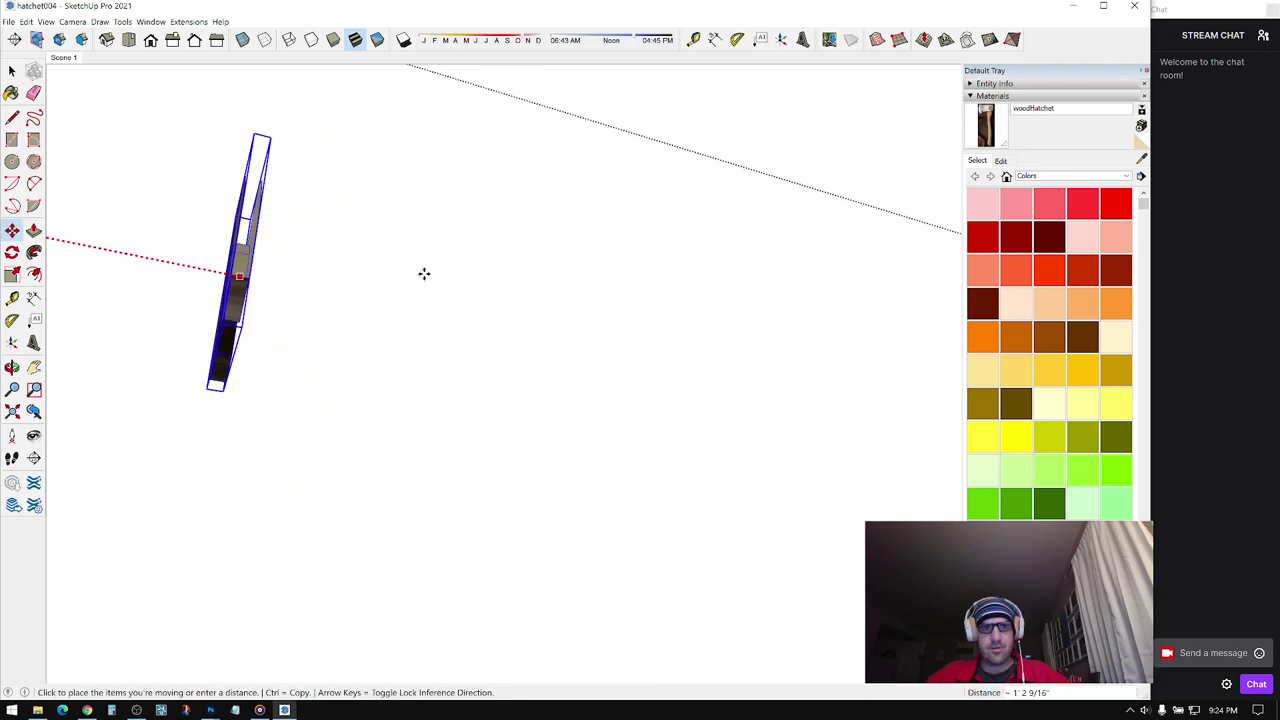
{"action": "mouse_move", "coordinate": [423, 274]}
{"action": "middle_mouse_down"}
{"action": "mouse_move", "coordinate": [177, 306]}
{"action": "mouse_move", "coordinate": [394, 291]}
{"action": "mouse_move", "coordinate": [263, 311]}
{"action": "mouse_move", "coordinate": [478, 279]}
{"action": "middle_mouse_up"}
{"action": "mouse_move", "coordinate": [395, 400]}
{"action": "middle_mouse_down"}
{"action": "mouse_move", "coordinate": [509, 323]}
{"action": "mouse_move", "coordinate": [760, 317]}
{"action": "mouse_move", "coordinate": [814, 266]}
{"action": "mouse_move", "coordinate": [990, 195]}
{"action": "mouse_move", "coordinate": [749, 160]}
{"action": "mouse_move", "coordinate": [666, 174]}
{"action": "mouse_move", "coordinate": [643, 451]}
{"action": "mouse_move", "coordinate": [594, 477]}
{"action": "mouse_move", "coordinate": [232, 531]}
{"action": "mouse_move", "coordinate": [414, 480]}
{"action": "mouse_move", "coordinate": [340, 509]}
{"action": "mouse_move", "coordinate": [442, 338]}
{"action": "mouse_move", "coordinate": [457, 417]}
{"action": "mouse_move", "coordinate": [543, 294]}
{"action": "mouse_move", "coordinate": [526, 629]}
{"action": "mouse_move", "coordinate": [564, 290]}
{"action": "mouse_move", "coordinate": [558, 308]}
{"action": "mouse_move", "coordinate": [529, 277]}
{"action": "mouse_move", "coordinate": [520, 106]}
{"action": "mouse_move", "coordinate": [521, 345]}
{"action": "mouse_move", "coordinate": [460, 314]}
{"action": "mouse_move", "coordinate": [306, 374]}
{"action": "mouse_move", "coordinate": [296, 365]}
{"action": "mouse_move", "coordinate": [478, 291]}
{"action": "mouse_move", "coordinate": [437, 394]}
{"action": "mouse_move", "coordinate": [502, 330]}
{"action": "mouse_move", "coordinate": [477, 406]}
{"action": "mouse_move", "coordinate": [600, 260]}
{"action": "mouse_move", "coordinate": [689, 234]}
{"action": "mouse_move", "coordinate": [556, 296]}
{"action": "mouse_move", "coordinate": [820, 186]}
{"action": "mouse_move", "coordinate": [609, 260]}
{"action": "mouse_move", "coordinate": [358, 297]}
{"action": "mouse_move", "coordinate": [243, 351]}
{"action": "mouse_move", "coordinate": [471, 337]}
{"action": "mouse_move", "coordinate": [451, 393]}
{"action": "mouse_move", "coordinate": [453, 325]}
{"action": "mouse_move", "coordinate": [429, 323]}
{"action": "mouse_move", "coordinate": [467, 288]}
{"action": "mouse_move", "coordinate": [591, 289]}
{"action": "middle_mouse_up"}
{"action": "left_click", "coordinate": [452, 296]}
- Scale the hatchet head's thickness about its centre to about 0.85 along the red axis
{"action": "key", "text": "s"}
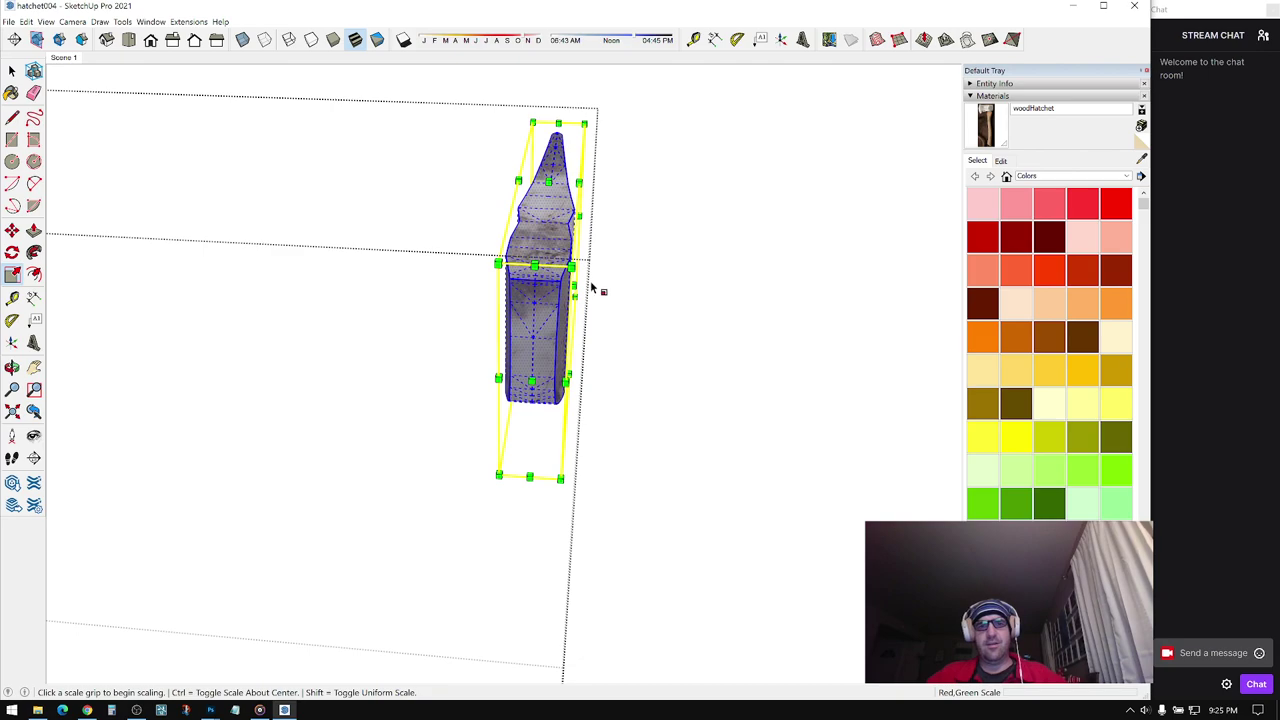
{"action": "left_click", "coordinate": [575, 285]}
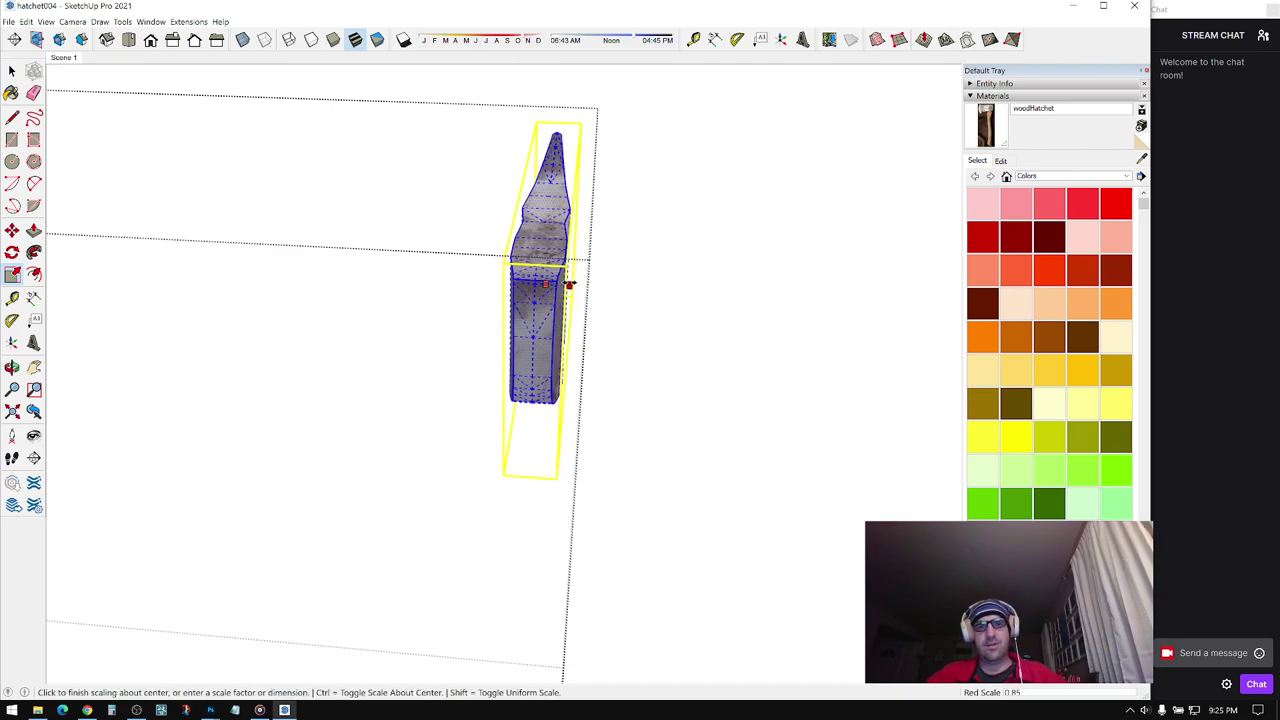
{"action": "left_click", "coordinate": [568, 285]}
{"action": "key", "text": "space"}
{"action": "left_click", "coordinate": [640, 265]}
- Select all the connected geometry of the hatchet head and make it a group
{"action": "mouse_move", "coordinate": [640, 265]}
{"action": "middle_mouse_down"}
{"action": "mouse_move", "coordinate": [723, 254]}
{"action": "mouse_move", "coordinate": [850, 300]}
{"action": "middle_mouse_up"}
{"action": "mouse_move", "coordinate": [503, 349]}
{"action": "middle_mouse_down"}
{"action": "mouse_move", "coordinate": [540, 340]}
{"action": "mouse_move", "coordinate": [625, 426]}
{"action": "mouse_move", "coordinate": [590, 410]}
{"action": "mouse_move", "coordinate": [640, 380]}
{"action": "mouse_move", "coordinate": [467, 342]}
{"action": "mouse_move", "coordinate": [226, 381]}
{"action": "mouse_move", "coordinate": [603, 407]}
{"action": "mouse_move", "coordinate": [500, 394]}
{"action": "middle_mouse_up"}
{"action": "triple_click", "coordinate": [603, 408]}
{"action": "right_click", "coordinate": [500, 394]}
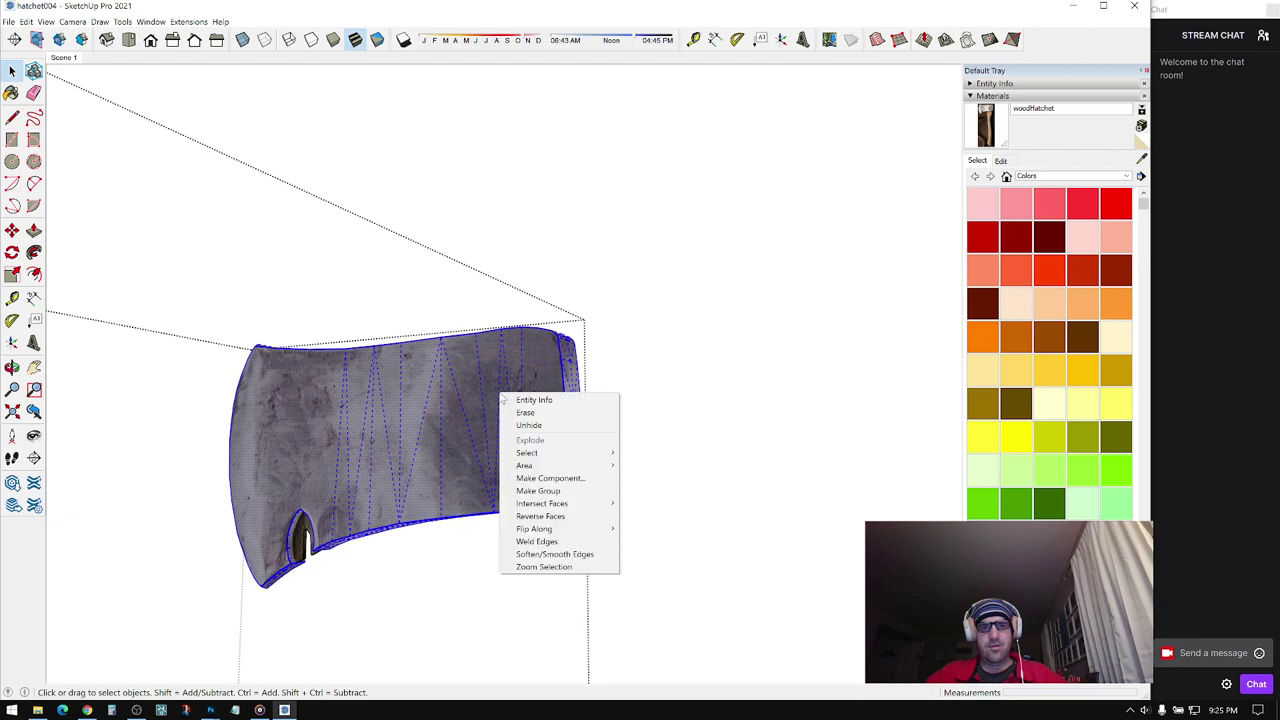
{"action": "left_click", "coordinate": [546, 491]}
{"action": "mouse_move", "coordinate": [546, 491]}
{"action": "middle_mouse_down"}
{"action": "mouse_move", "coordinate": [406, 460]}
{"action": "mouse_move", "coordinate": [509, 334]}
{"action": "mouse_move", "coordinate": [481, 376]}
{"action": "mouse_move", "coordinate": [863, 294]}
{"action": "mouse_move", "coordinate": [569, 469]}
{"action": "mouse_move", "coordinate": [540, 386]}
{"action": "mouse_move", "coordinate": [673, 326]}
{"action": "mouse_move", "coordinate": [869, 340]}
{"action": "mouse_move", "coordinate": [646, 277]}
{"action": "mouse_move", "coordinate": [526, 386]}
{"action": "mouse_move", "coordinate": [365, 422]}
{"action": "mouse_move", "coordinate": [482, 264]}
{"action": "mouse_move", "coordinate": [604, 380]}
{"action": "mouse_move", "coordinate": [486, 291]}
{"action": "mouse_move", "coordinate": [259, 342]}
{"action": "mouse_move", "coordinate": [457, 351]}
{"action": "mouse_move", "coordinate": [502, 329]}
{"action": "mouse_move", "coordinate": [494, 297]}
{"action": "mouse_move", "coordinate": [483, 345]}
{"action": "mouse_move", "coordinate": [498, 466]}
{"action": "mouse_move", "coordinate": [573, 436]}
{"action": "mouse_move", "coordinate": [728, 220]}
{"action": "mouse_move", "coordinate": [566, 363]}
{"action": "mouse_move", "coordinate": [580, 214]}
{"action": "mouse_move", "coordinate": [617, 276]}
{"action": "middle_mouse_up"}
{"action": "left_click", "coordinate": [569, 469]}
- Save the model as a new file named hatchet005
{"action": "scroll", "coordinate": [540, 386], "scroll_direction": "down", "scroll_amount": 4}
{"action": "left_click", "coordinate": [969, 96]}
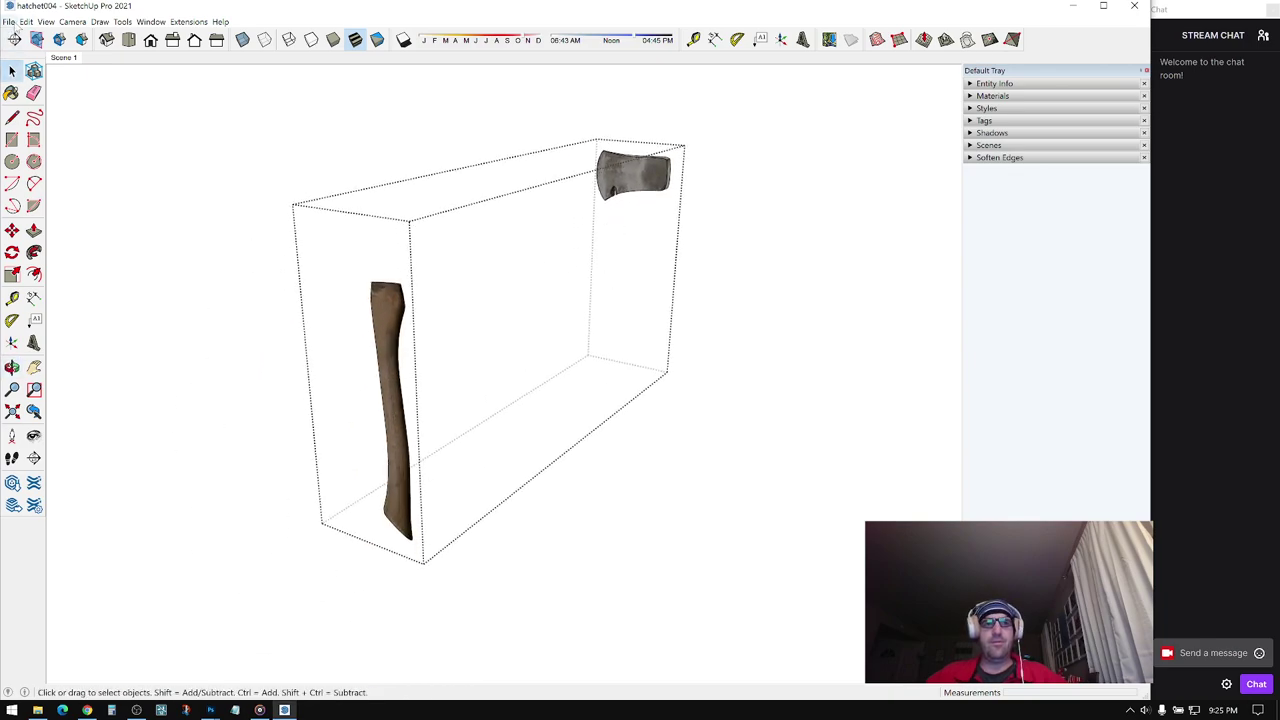
{"action": "left_click", "coordinate": [8, 22]}
{"action": "left_click", "coordinate": [30, 88]}
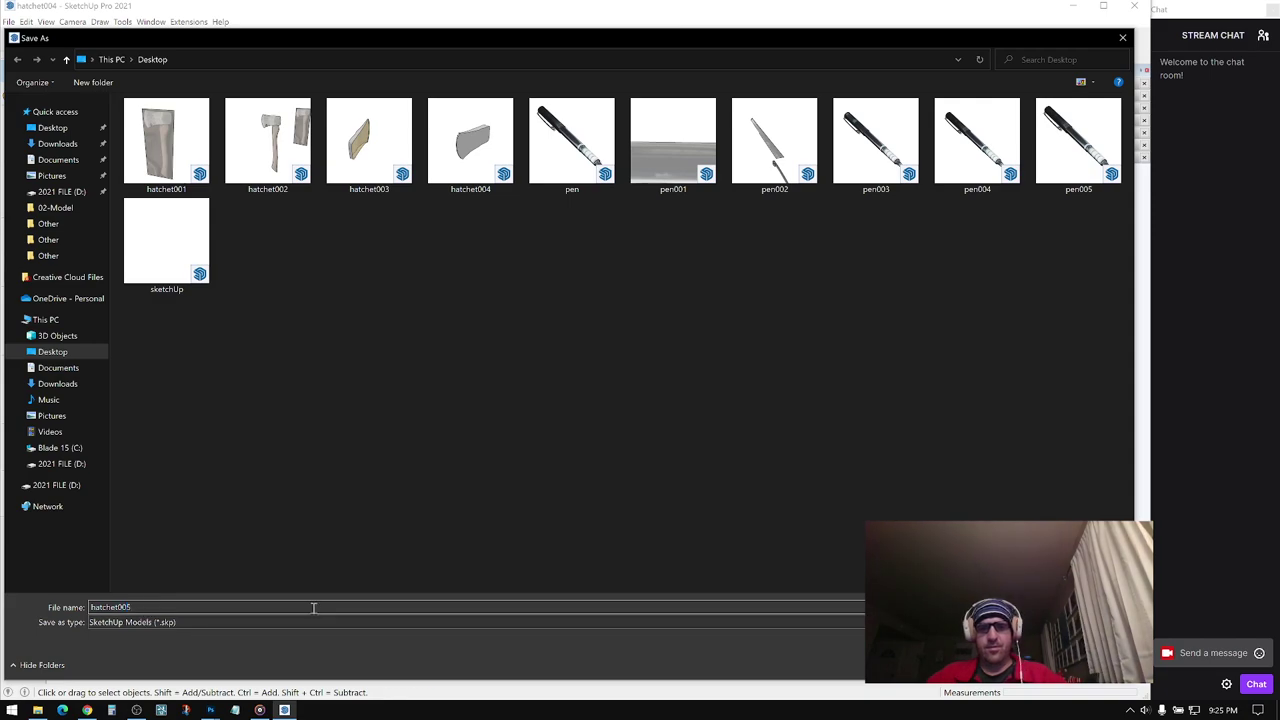
{"action": "key", "text": "Return"}
- Copy the wooden handle along the red axis and place the copy below the hatchet head
{"action": "scroll", "coordinate": [422, 406], "scroll_direction": "up", "scroll_amount": 5}
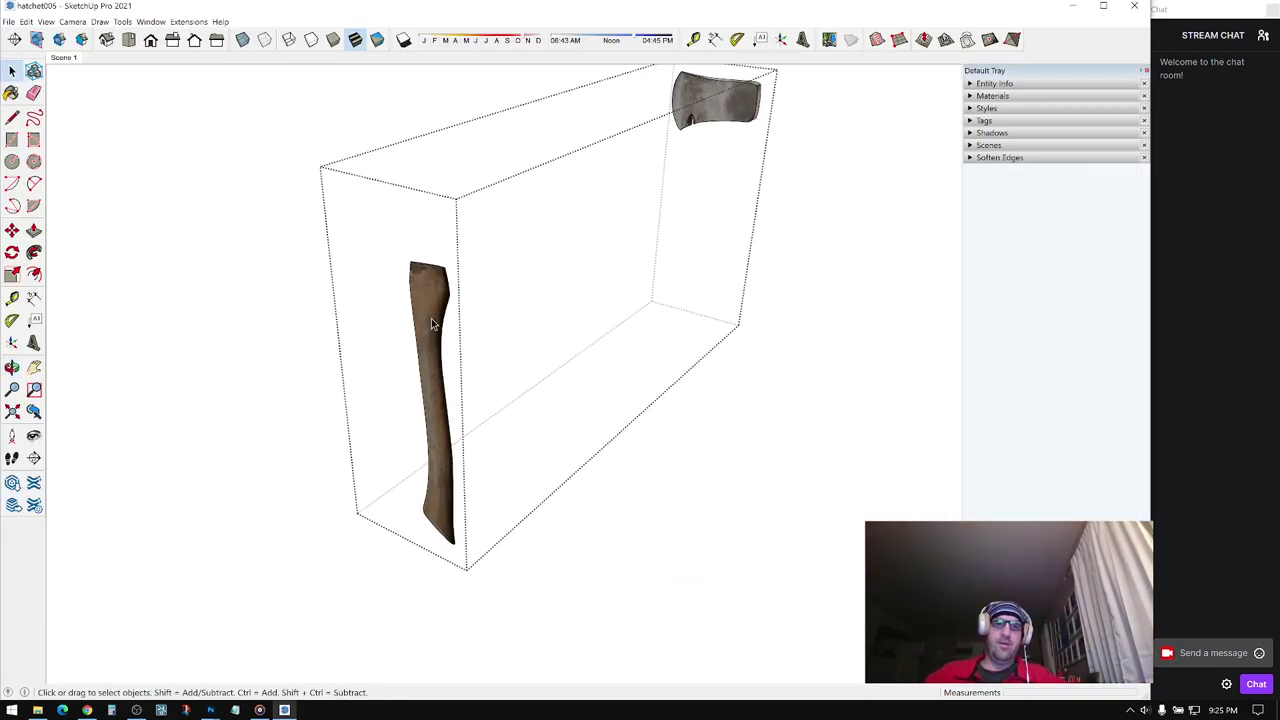
{"action": "middle_click_drag", "start_coordinate": [422, 304], "coordinate": [443, 329]}
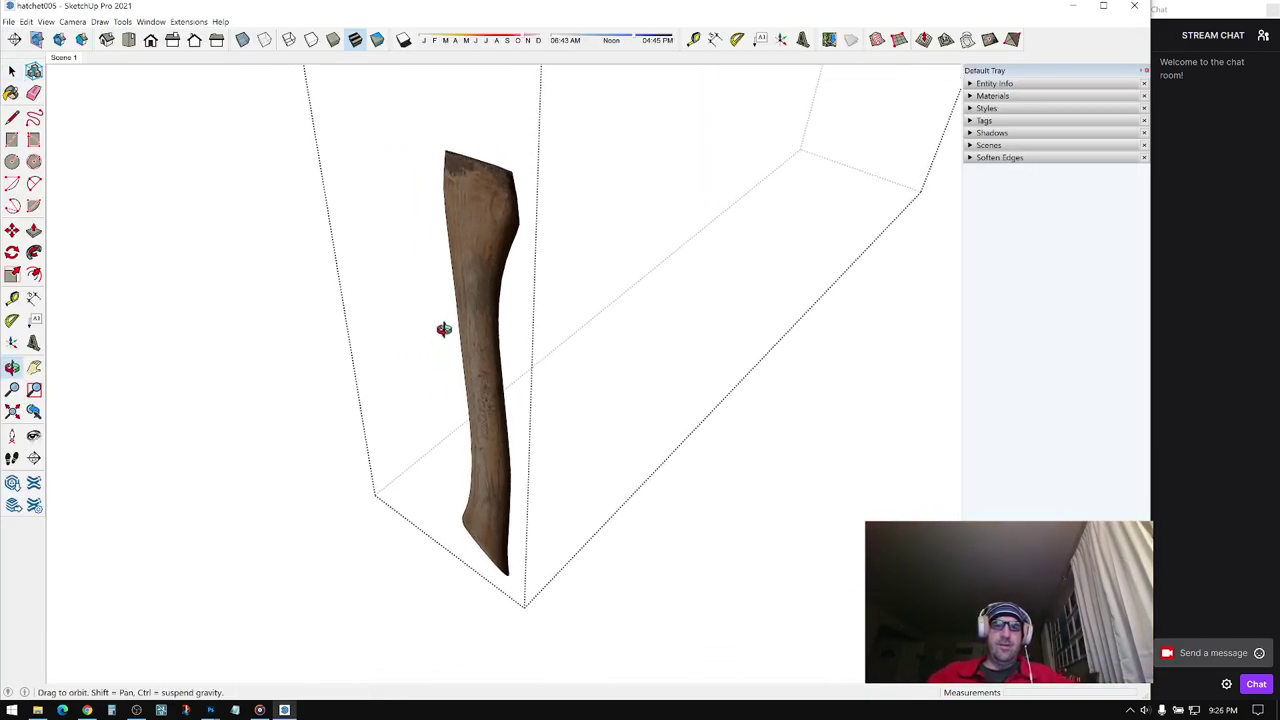
{"action": "left_click", "coordinate": [491, 231]}
{"action": "middle_click_drag", "start_coordinate": [491, 231], "coordinate": [499, 229]}
{"action": "key", "text": "m"}
{"action": "left_click", "coordinate": [508, 217]}
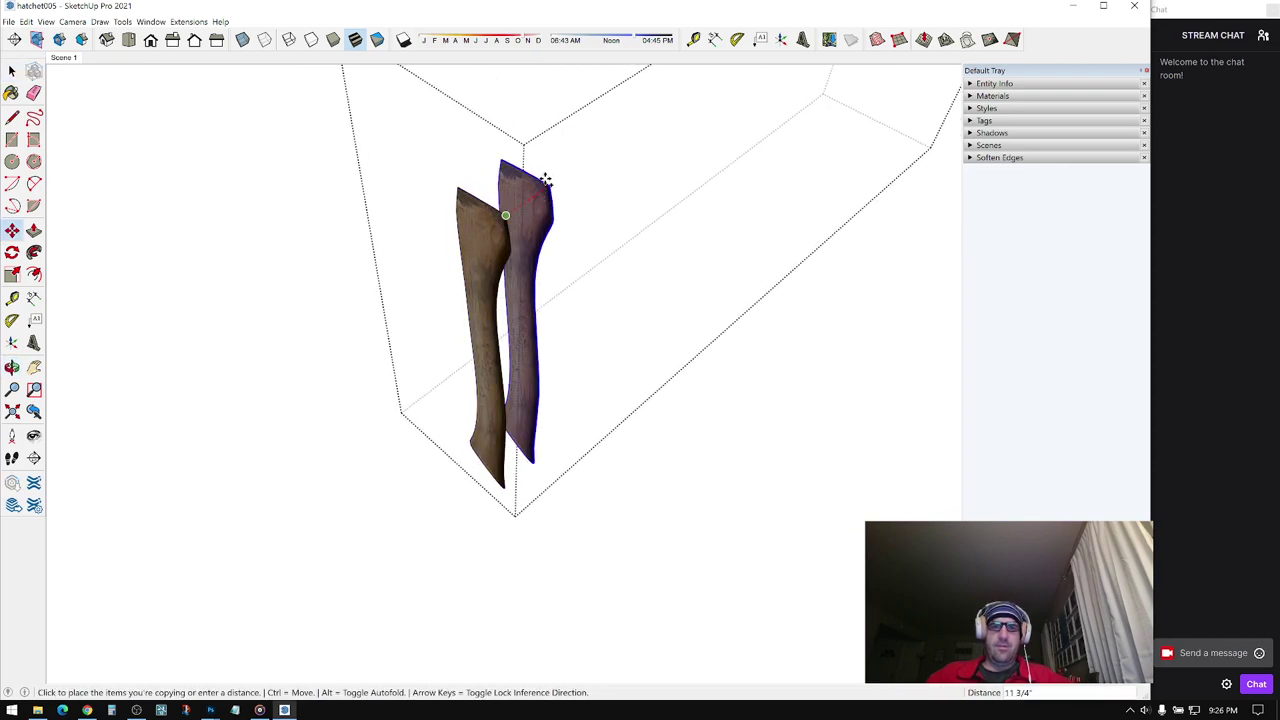
{"action": "middle_click_drag", "start_coordinate": [543, 177], "coordinate": [572, 236]}
{"action": "middle_click_drag", "start_coordinate": [671, 134], "coordinate": [796, 269]}
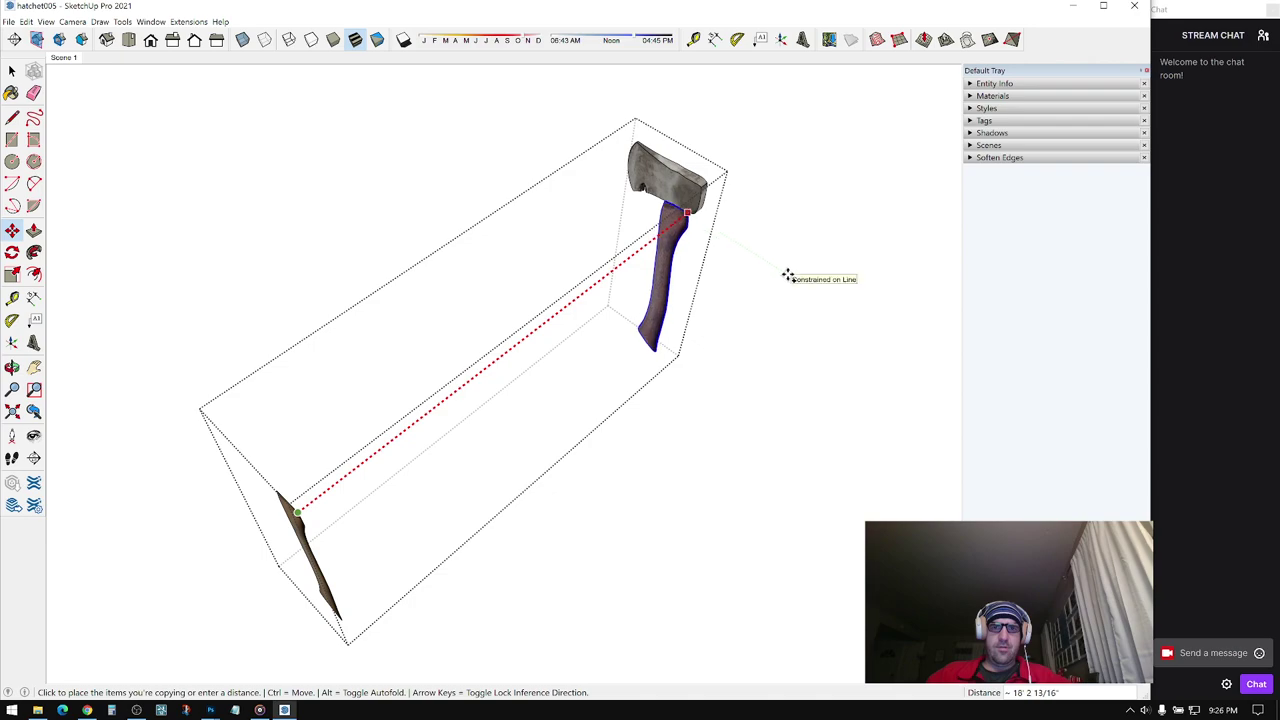
{"action": "middle_click_drag", "start_coordinate": [564, 342], "coordinate": [568, 334]}
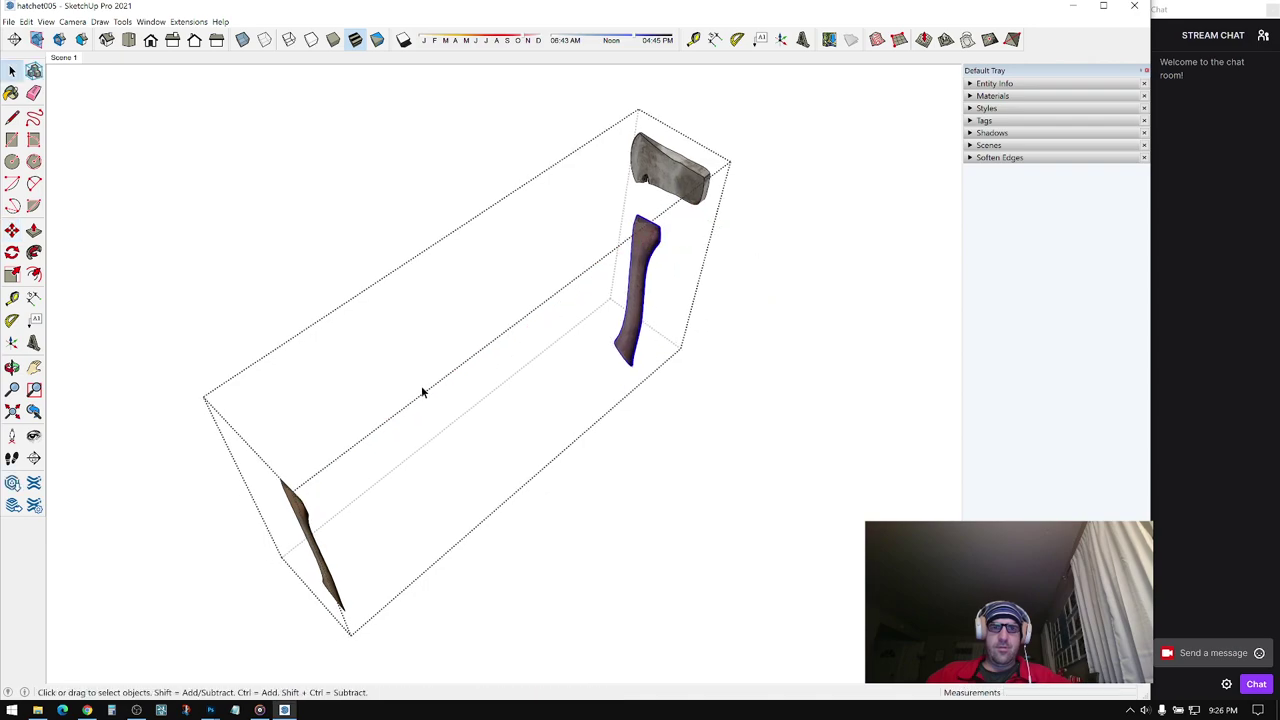
- Paint the original handle with the Default material to strip its wood texture
{"action": "left_click", "coordinate": [426, 392]}
{"action": "middle_click_drag", "start_coordinate": [426, 392], "coordinate": [517, 354]}
{"action": "scroll", "coordinate": [440, 403], "scroll_direction": "up", "scroll_amount": 3}
{"action": "scroll", "coordinate": [517, 354], "scroll_direction": "up", "scroll_amount": 4}
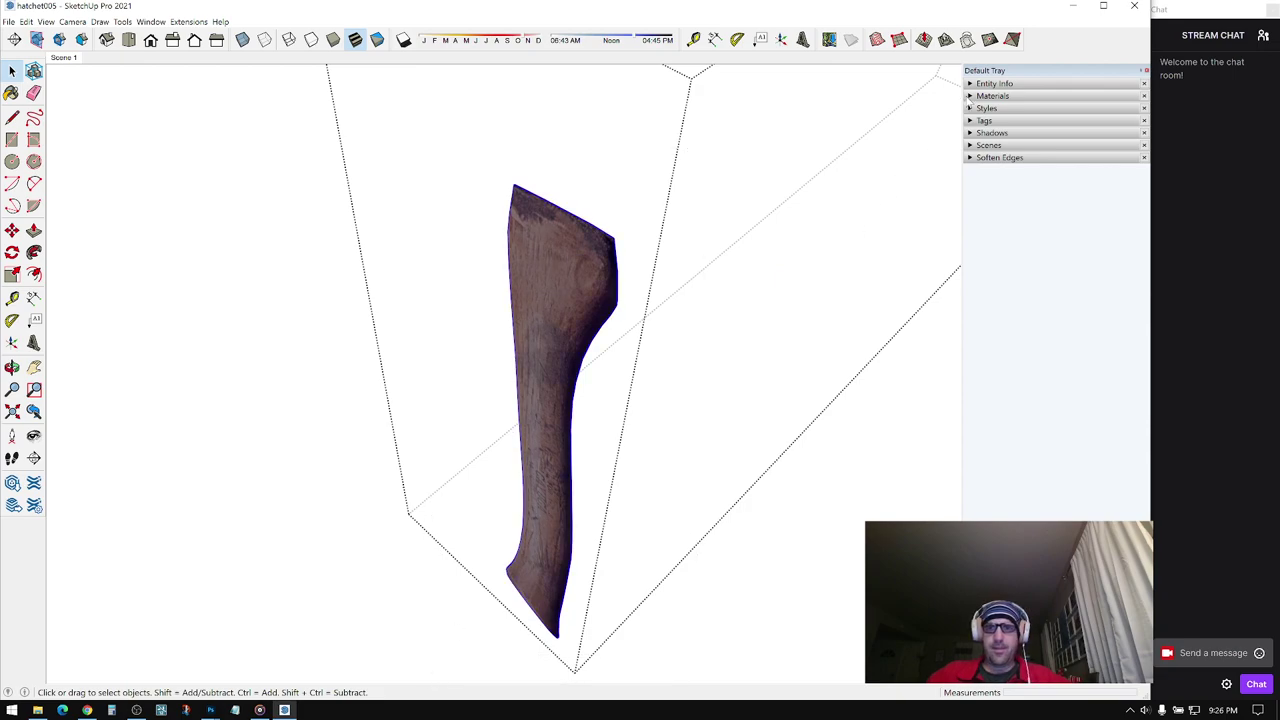
{"action": "left_click", "coordinate": [969, 97]}
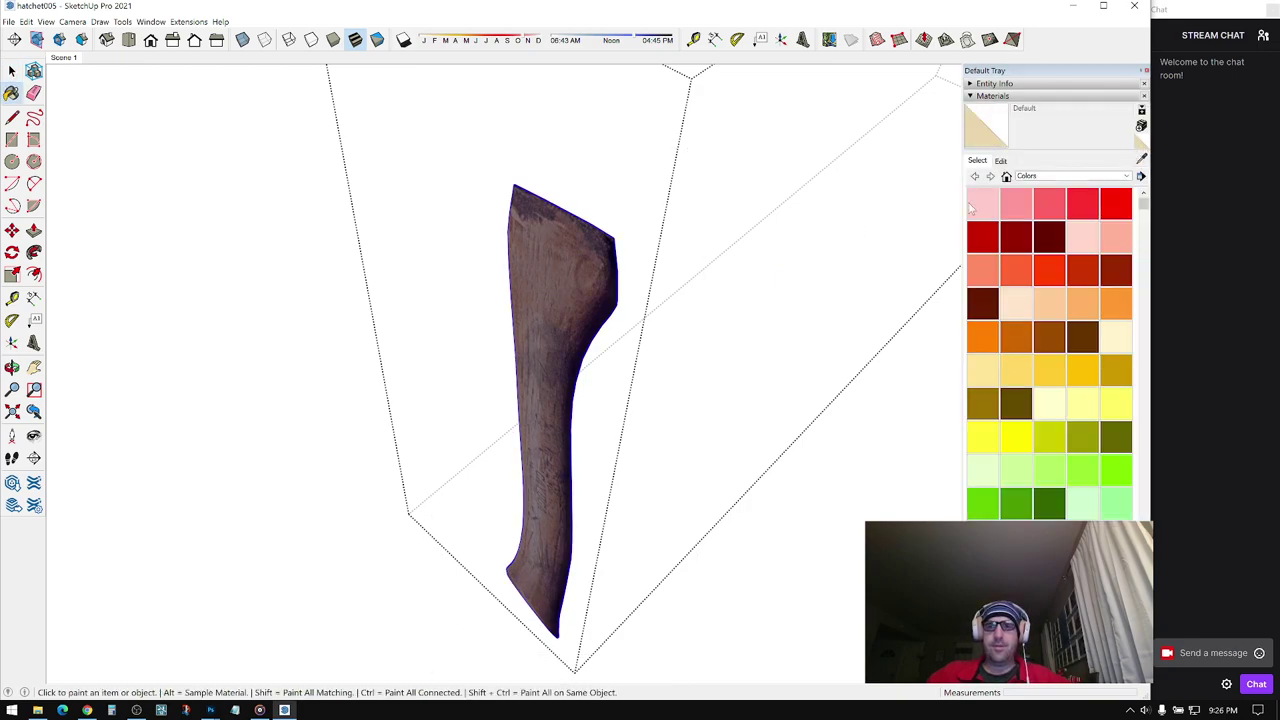
{"action": "left_click", "coordinate": [588, 268]}
{"action": "middle_click_drag", "start_coordinate": [588, 268], "coordinate": [579, 347]}
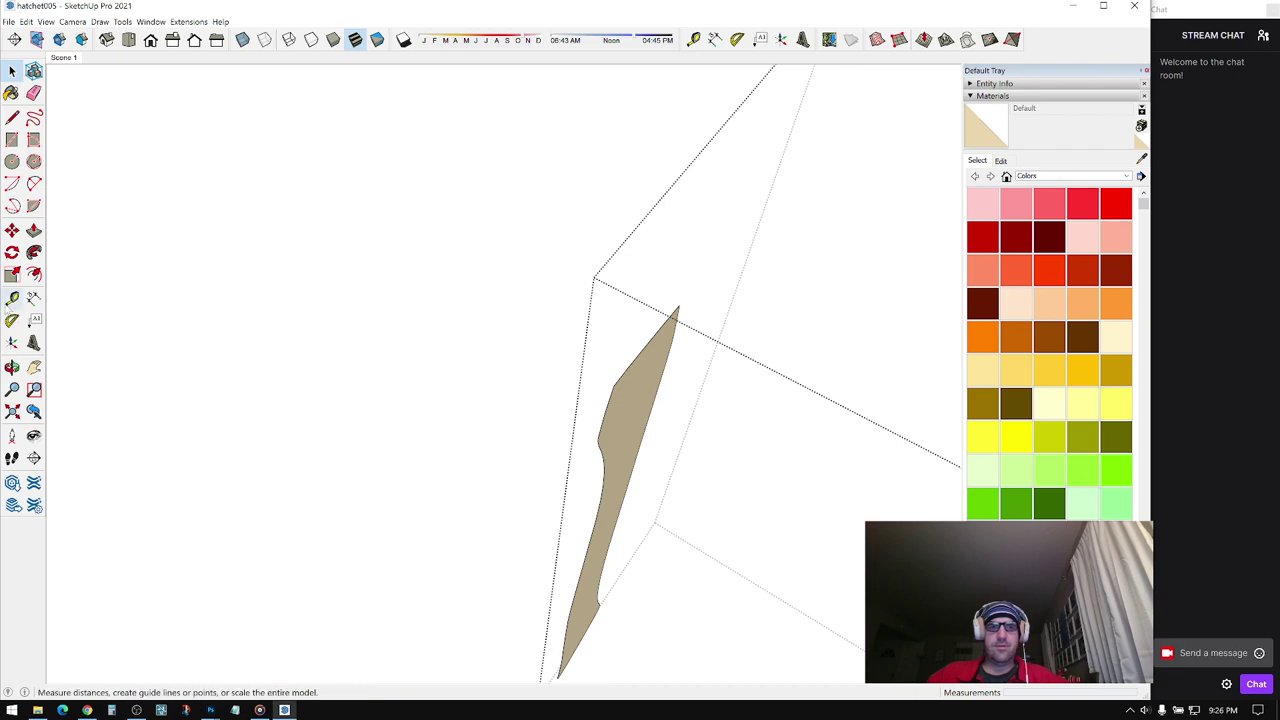
- Push/Pull the original handle's face to give it a thickness of about 1 11/16"
{"action": "left_click", "coordinate": [33, 229]}
{"action": "middle_click_drag", "start_coordinate": [651, 406], "coordinate": [629, 264]}
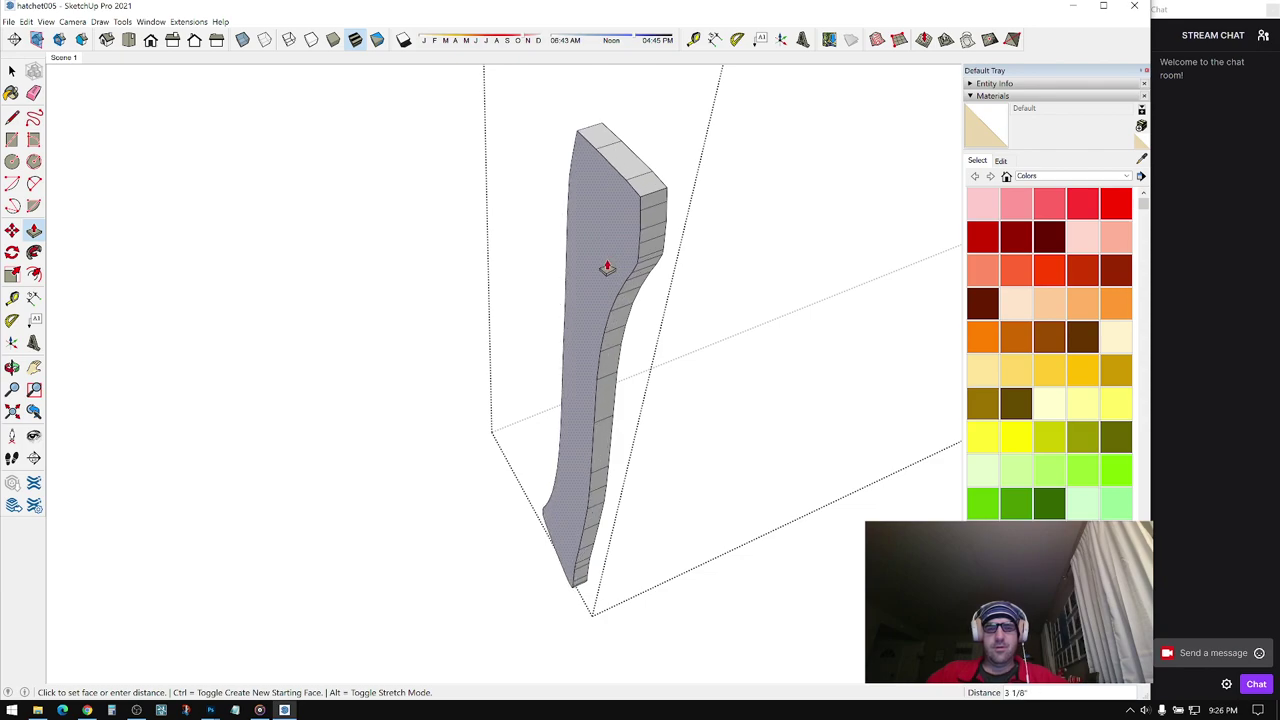
{"action": "middle_click_drag", "start_coordinate": [607, 268], "coordinate": [370, 285]}
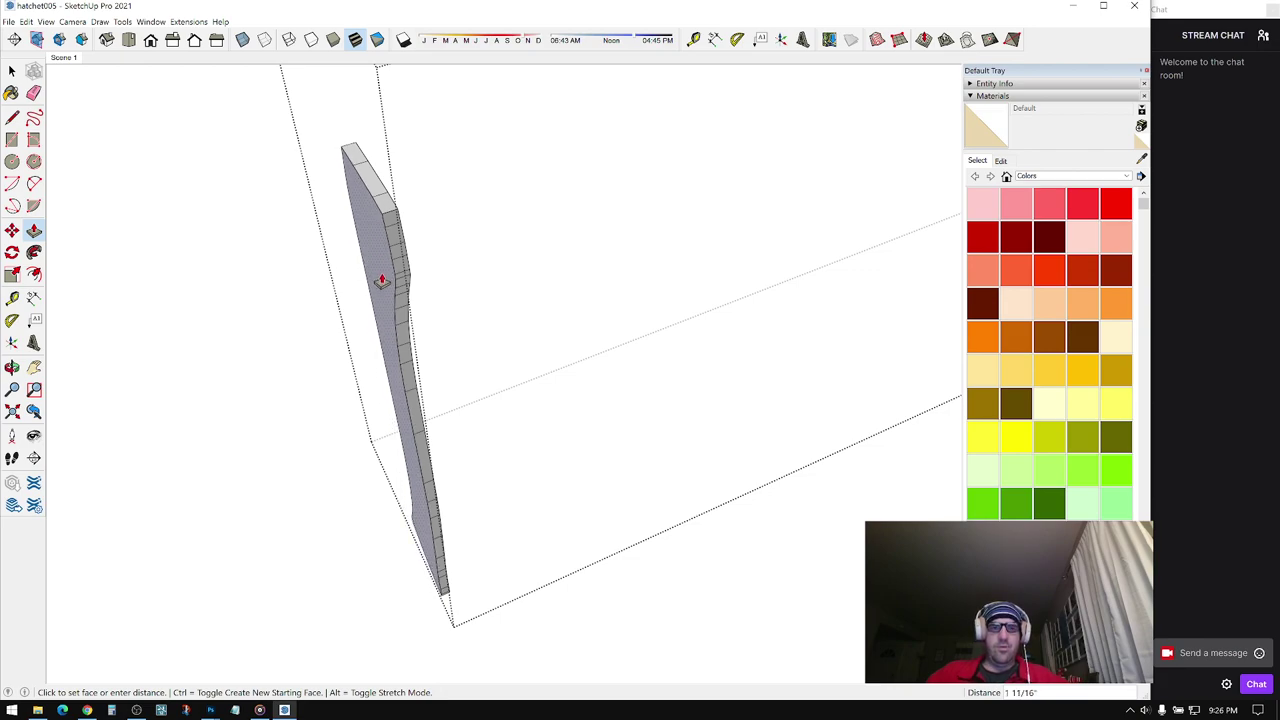
{"action": "left_click", "coordinate": [381, 281]}
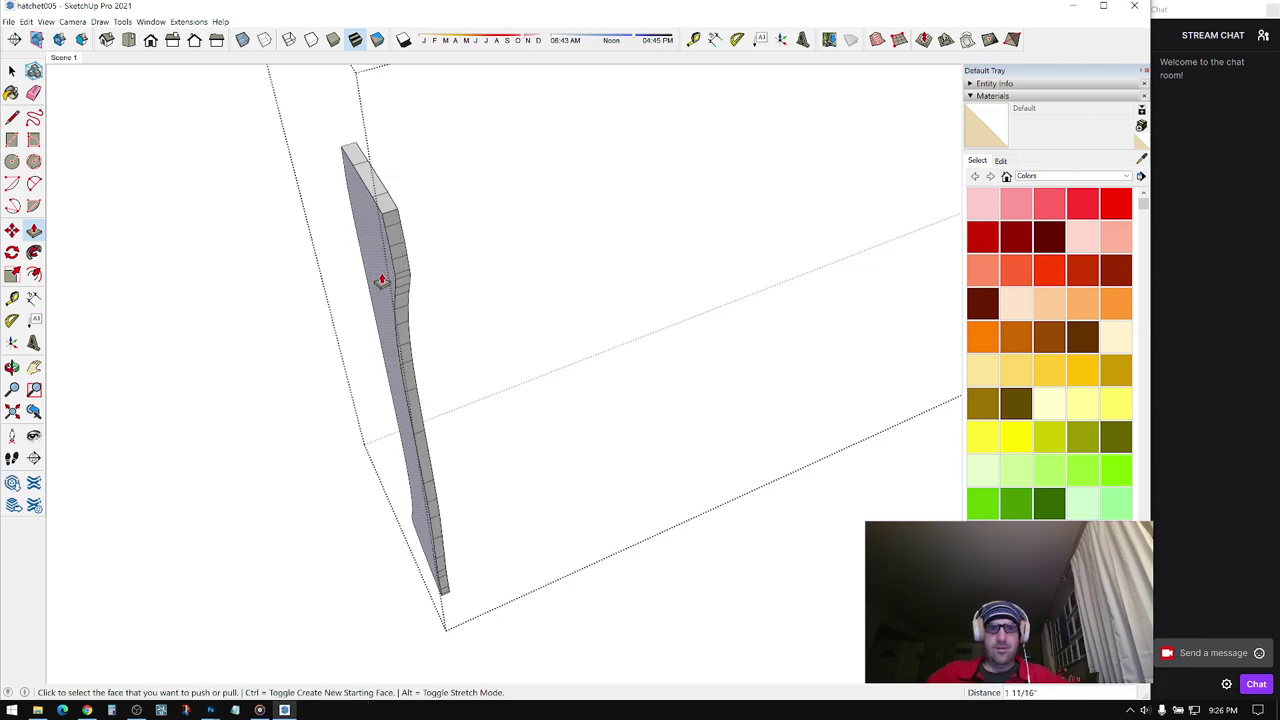
{"action": "key", "text": "space"}
{"action": "middle_click_drag", "start_coordinate": [381, 281], "coordinate": [491, 230]}
{"action": "scroll", "coordinate": [474, 265], "scroll_direction": "down", "scroll_amount": 3}
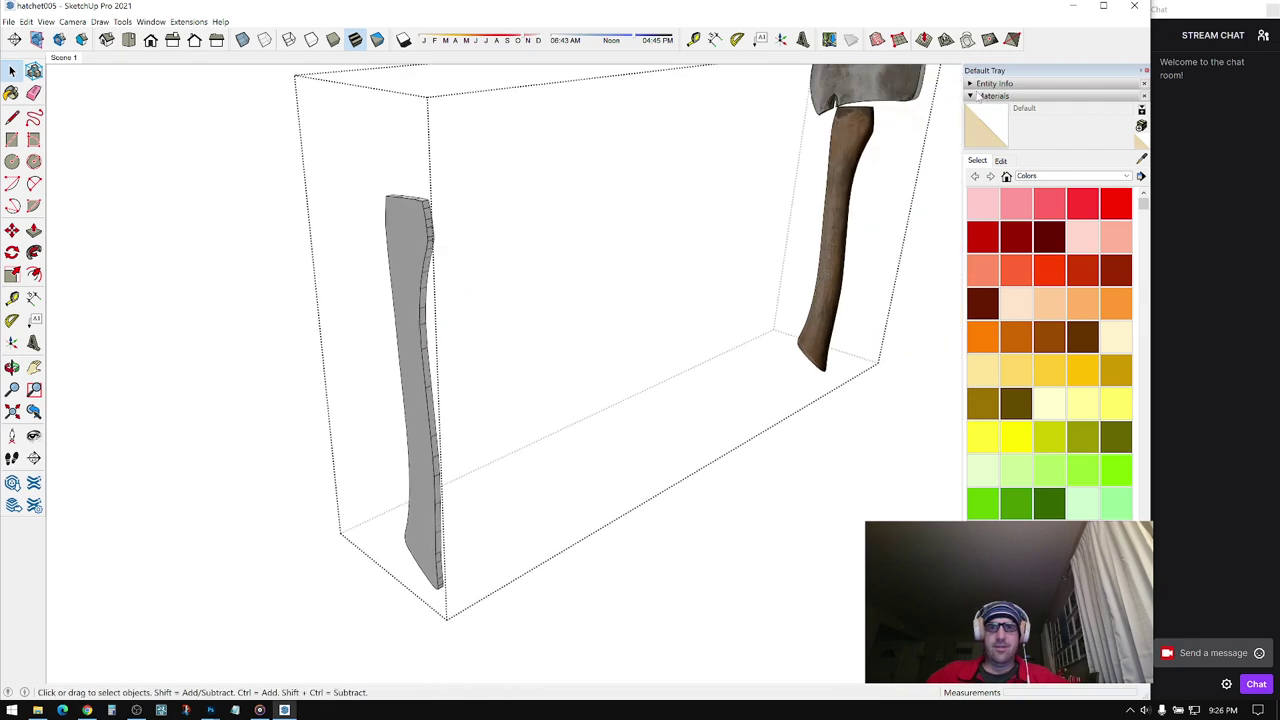
{"action": "left_click", "coordinate": [978, 96]}
{"action": "middle_click_drag", "start_coordinate": [465, 284], "coordinate": [514, 408]}
- Push/Pull the handle's broad face outward about 1 1/4" from a new starting face, adding a second layer
{"action": "mouse_move", "coordinate": [667, 382]}
{"action": "left_mouse_down"}
{"action": "mouse_move", "coordinate": [911, 374]}
{"action": "mouse_move", "coordinate": [874, 343]}
{"action": "mouse_move", "coordinate": [560, 380]}
{"action": "mouse_move", "coordinate": [510, 403]}
{"action": "mouse_move", "coordinate": [520, 380]}
{"action": "mouse_move", "coordinate": [640, 363]}
{"action": "mouse_move", "coordinate": [814, 383]}
{"action": "mouse_move", "coordinate": [634, 354]}
{"action": "mouse_move", "coordinate": [549, 426]}
{"action": "mouse_move", "coordinate": [571, 363]}
{"action": "mouse_move", "coordinate": [629, 346]}
{"action": "mouse_move", "coordinate": [834, 357]}
{"action": "mouse_move", "coordinate": [866, 377]}
{"action": "mouse_move", "coordinate": [563, 349]}
{"action": "mouse_move", "coordinate": [509, 418]}
{"action": "mouse_move", "coordinate": [935, 423]}
{"action": "left_mouse_up"}
{"action": "mouse_move", "coordinate": [935, 423]}
{"action": "middle_mouse_down"}
{"action": "mouse_move", "coordinate": [997, 437]}
{"action": "mouse_move", "coordinate": [523, 406]}
{"action": "mouse_move", "coordinate": [591, 276]}
{"action": "mouse_move", "coordinate": [486, 449]}
{"action": "mouse_move", "coordinate": [414, 377]}
{"action": "mouse_move", "coordinate": [521, 307]}
{"action": "mouse_move", "coordinate": [331, 338]}
{"action": "middle_mouse_up"}
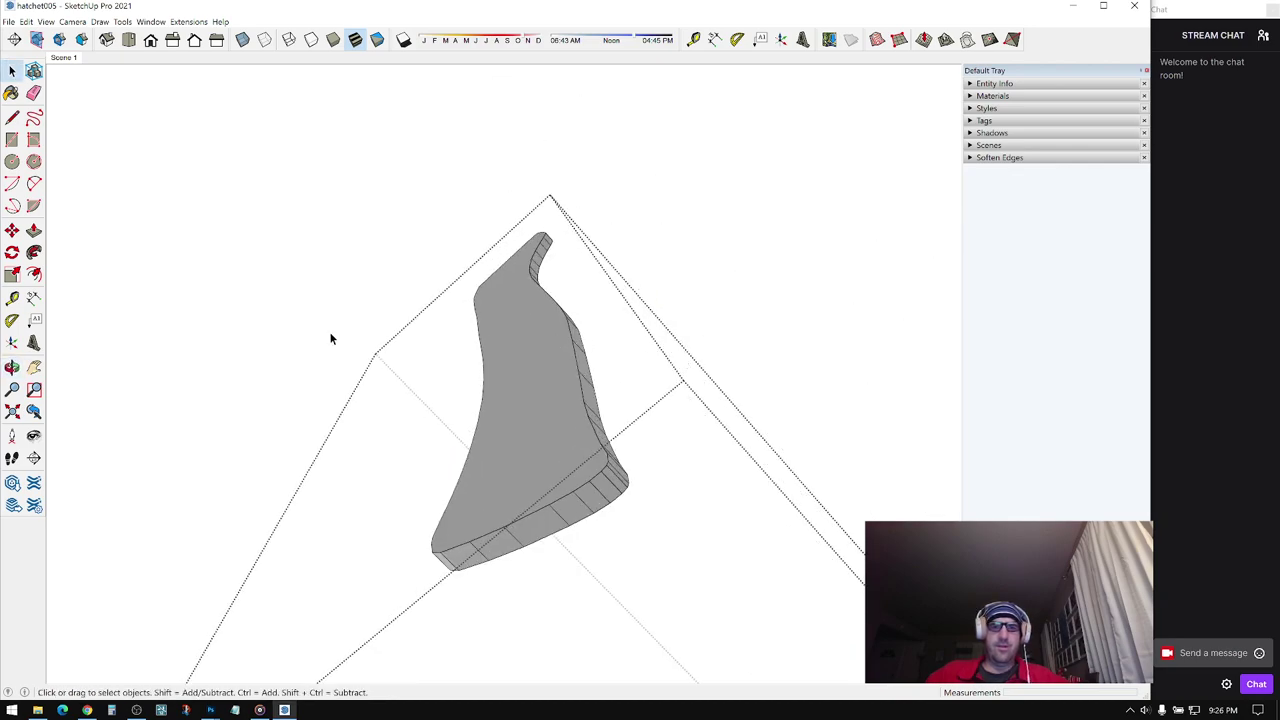
{"action": "middle_click_drag", "start_coordinate": [490, 370], "coordinate": [77, 231]}
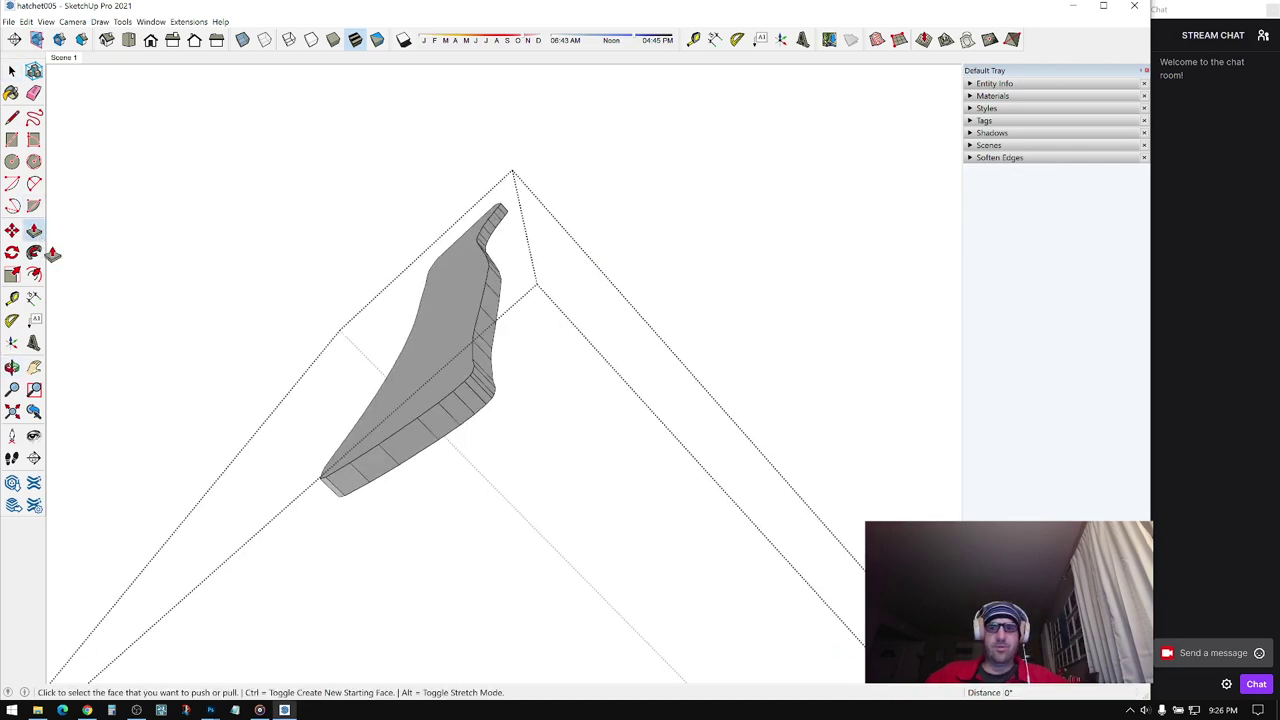
{"action": "left_click", "coordinate": [459, 326]}
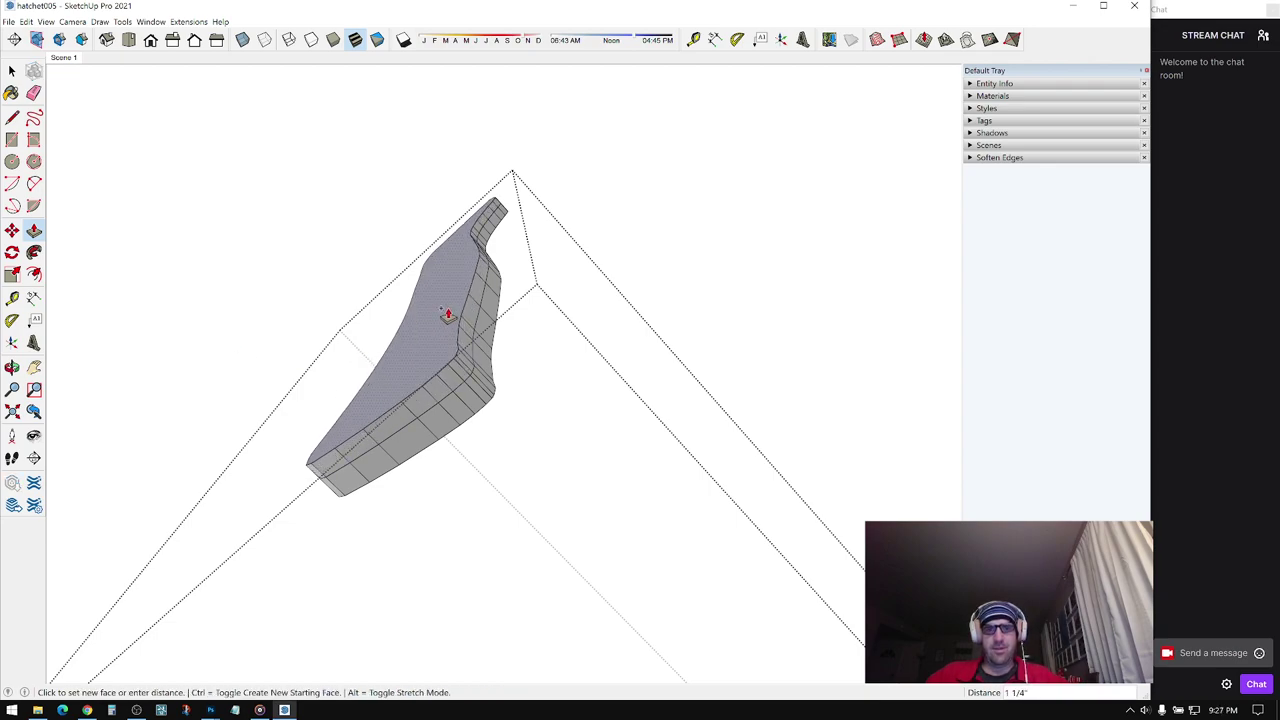
{"action": "left_click", "coordinate": [448, 316]}
- Scale the new outer face of the handle narrower about its centre along the green axis to form sloped sides
{"action": "key", "text": "space"}
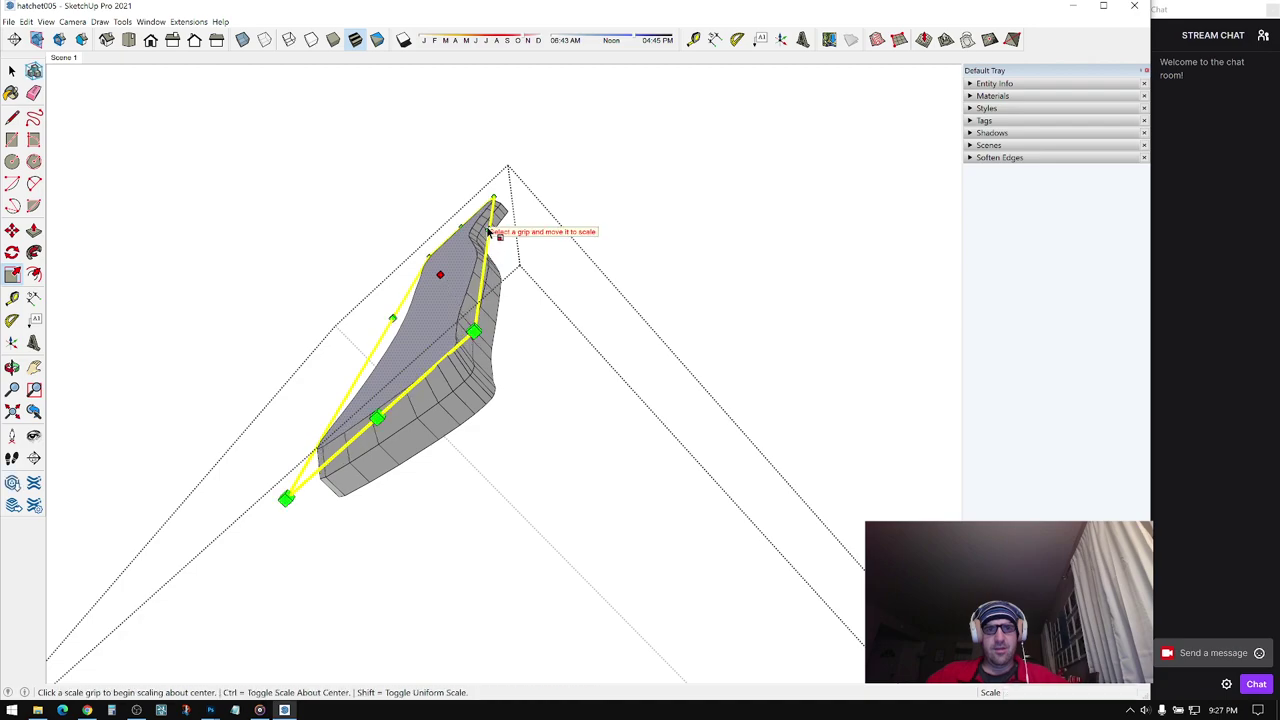
{"action": "left_click", "coordinate": [488, 229]}
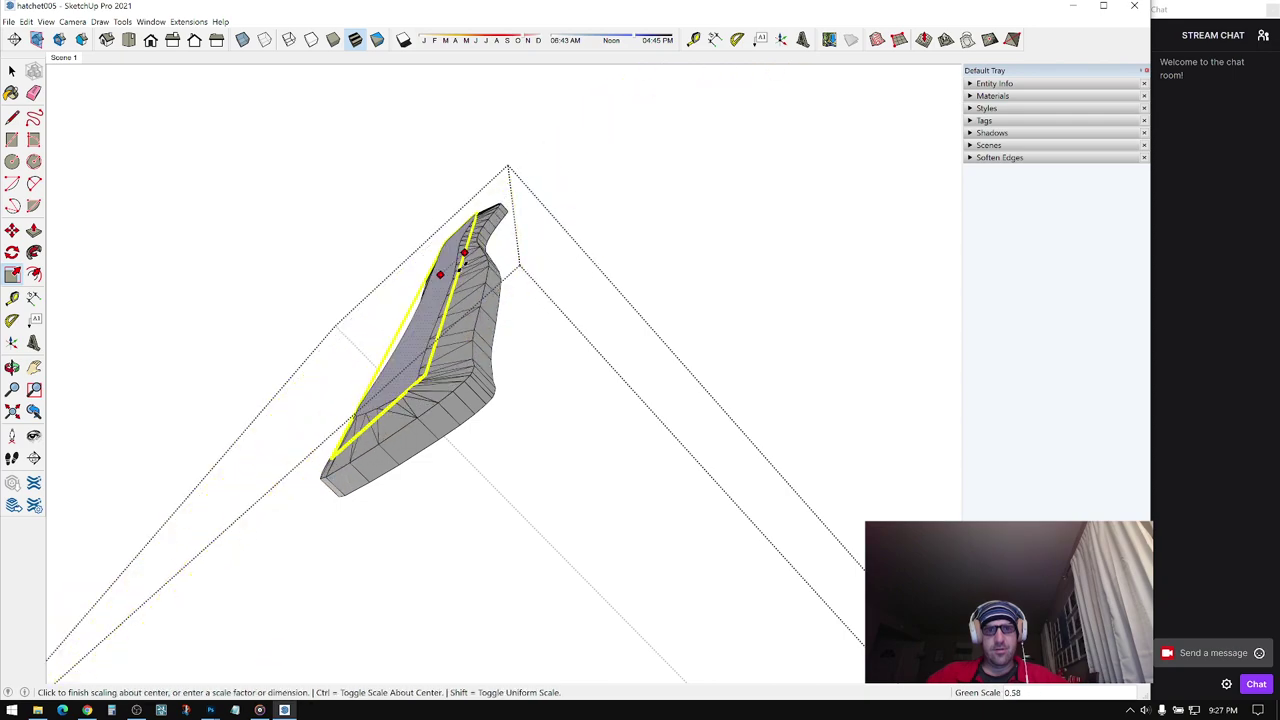
{"action": "left_click", "coordinate": [470, 266]}
{"action": "middle_click_drag", "start_coordinate": [420, 308], "coordinate": [786, 408]}
{"action": "key", "text": "space"}
- Select the upper edges of the handle's inset face and move them up the blue axis to the height of the handle's top end
{"action": "left_click", "coordinate": [633, 352]}
{"action": "mouse_move", "coordinate": [632, 356]}
{"action": "middle_mouse_down"}
{"action": "mouse_move", "coordinate": [557, 406]}
{"action": "mouse_move", "coordinate": [557, 480]}
{"action": "mouse_move", "coordinate": [531, 491]}
{"action": "mouse_move", "coordinate": [481, 408]}
{"action": "mouse_move", "coordinate": [423, 360]}
{"action": "mouse_move", "coordinate": [340, 449]}
{"action": "mouse_move", "coordinate": [306, 440]}
{"action": "mouse_move", "coordinate": [454, 396]}
{"action": "mouse_move", "coordinate": [531, 323]}
{"action": "mouse_move", "coordinate": [531, 306]}
{"action": "mouse_move", "coordinate": [609, 343]}
{"action": "middle_mouse_up"}
{"action": "mouse_move", "coordinate": [448, 339]}
{"action": "middle_mouse_down"}
{"action": "mouse_move", "coordinate": [737, 349]}
{"action": "mouse_move", "coordinate": [851, 334]}
{"action": "mouse_move", "coordinate": [826, 286]}
{"action": "mouse_move", "coordinate": [762, 306]}
{"action": "mouse_move", "coordinate": [737, 331]}
{"action": "mouse_move", "coordinate": [706, 371]}
{"action": "mouse_move", "coordinate": [700, 417]}
{"action": "mouse_move", "coordinate": [761, 483]}
{"action": "mouse_move", "coordinate": [857, 477]}
{"action": "mouse_move", "coordinate": [849, 511]}
{"action": "mouse_move", "coordinate": [726, 594]}
{"action": "mouse_move", "coordinate": [471, 460]}
{"action": "mouse_move", "coordinate": [420, 206]}
{"action": "mouse_move", "coordinate": [514, 508]}
{"action": "mouse_move", "coordinate": [761, 529]}
{"action": "mouse_move", "coordinate": [174, 406]}
{"action": "mouse_move", "coordinate": [504, 259]}
{"action": "mouse_move", "coordinate": [532, 258]}
{"action": "mouse_move", "coordinate": [523, 266]}
{"action": "mouse_move", "coordinate": [623, 195]}
{"action": "mouse_move", "coordinate": [286, 303]}
{"action": "mouse_move", "coordinate": [734, 306]}
{"action": "mouse_move", "coordinate": [383, 376]}
{"action": "mouse_move", "coordinate": [654, 271]}
{"action": "mouse_move", "coordinate": [660, 283]}
{"action": "mouse_move", "coordinate": [534, 186]}
{"action": "mouse_move", "coordinate": [498, 180]}
{"action": "mouse_move", "coordinate": [380, 237]}
{"action": "mouse_move", "coordinate": [360, 186]}
{"action": "mouse_move", "coordinate": [383, 171]}
{"action": "mouse_move", "coordinate": [436, 222]}
{"action": "mouse_move", "coordinate": [357, 229]}
{"action": "mouse_move", "coordinate": [452, 265]}
{"action": "middle_mouse_up"}
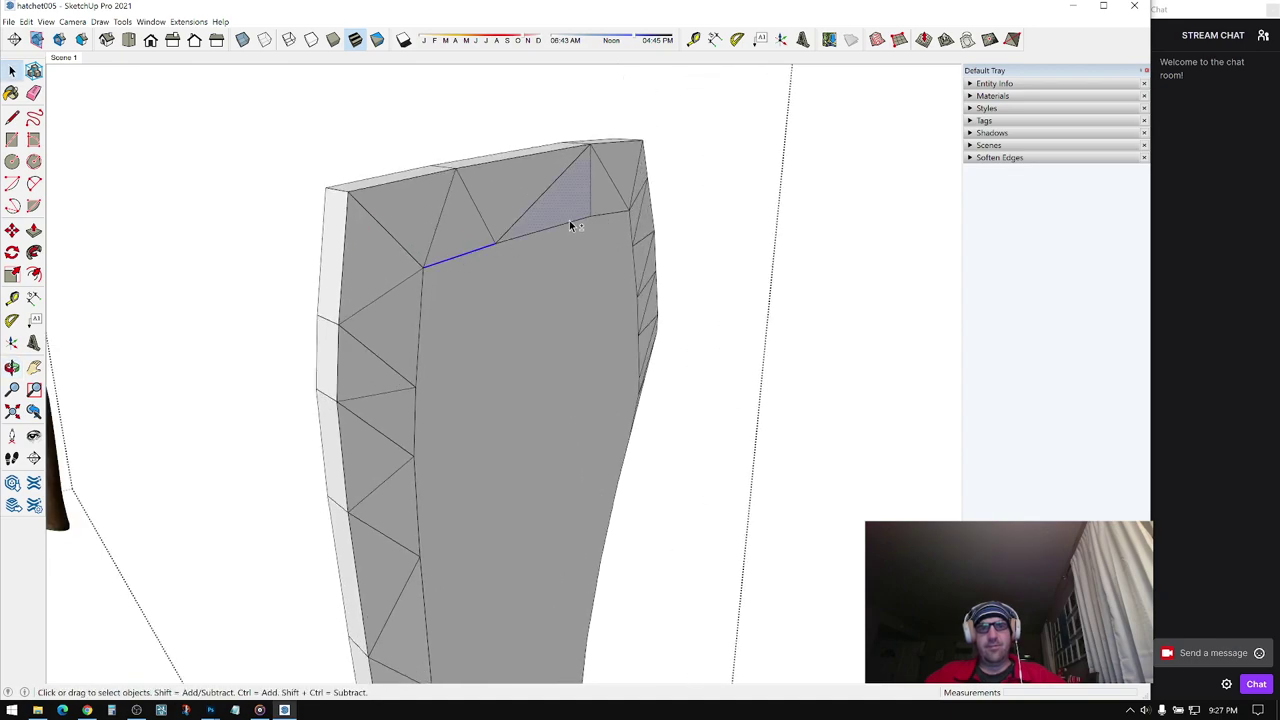
{"action": "middle_click_drag", "start_coordinate": [569, 226], "coordinate": [480, 309]}
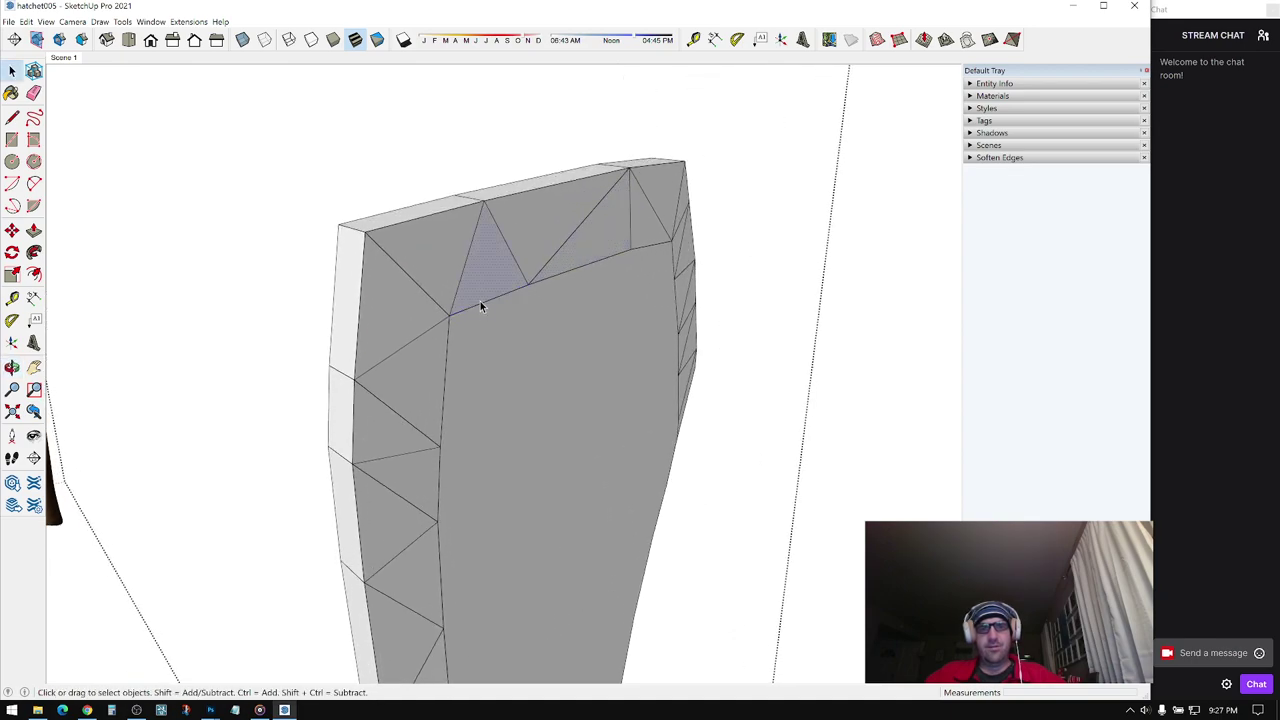
{"action": "left_click", "coordinate": [605, 257], "text": "shift"}
{"action": "left_click", "coordinate": [650, 255], "text": "shift"}
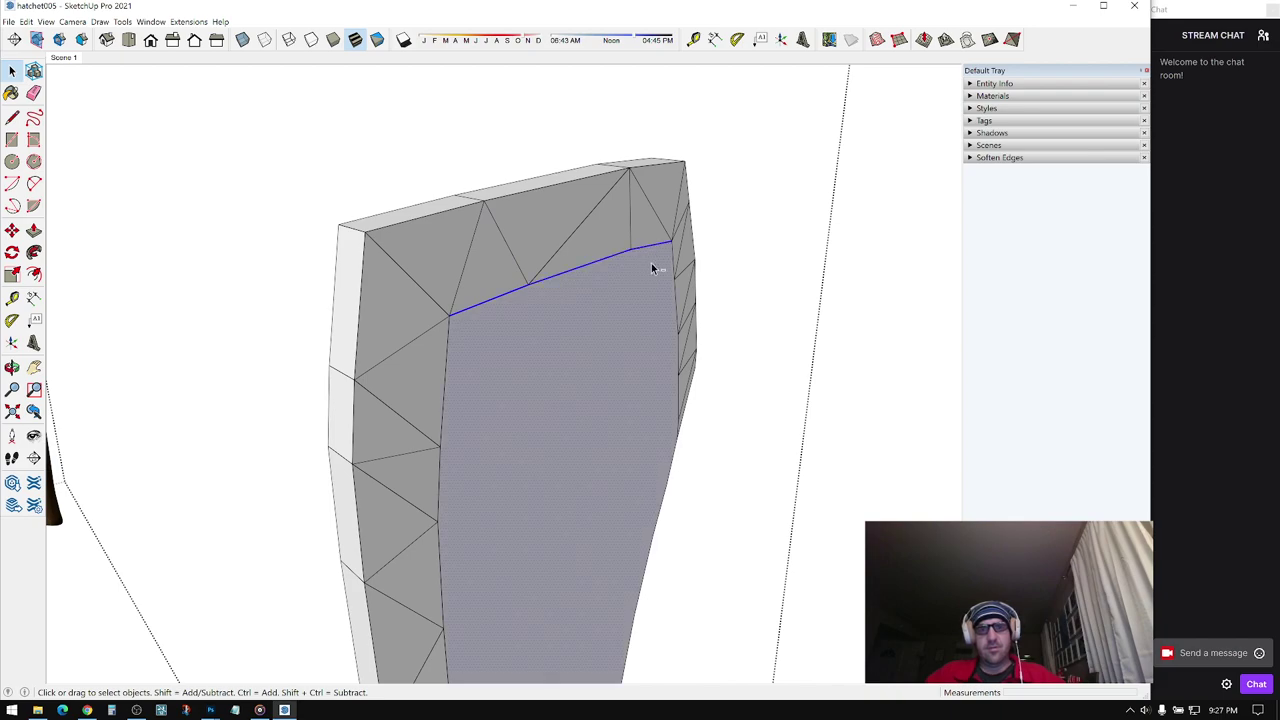
{"action": "left_click", "coordinate": [614, 281], "text": "shift"}
{"action": "mouse_move", "coordinate": [614, 281]}
{"action": "middle_mouse_down"}
{"action": "mouse_move", "coordinate": [693, 180]}
{"action": "mouse_move", "coordinate": [657, 171]}
{"action": "mouse_move", "coordinate": [666, 283]}
{"action": "mouse_move", "coordinate": [731, 294]}
{"action": "mouse_move", "coordinate": [741, 385]}
{"action": "middle_mouse_up"}
{"action": "key", "text": "m"}
{"action": "left_click", "coordinate": [689, 441]}
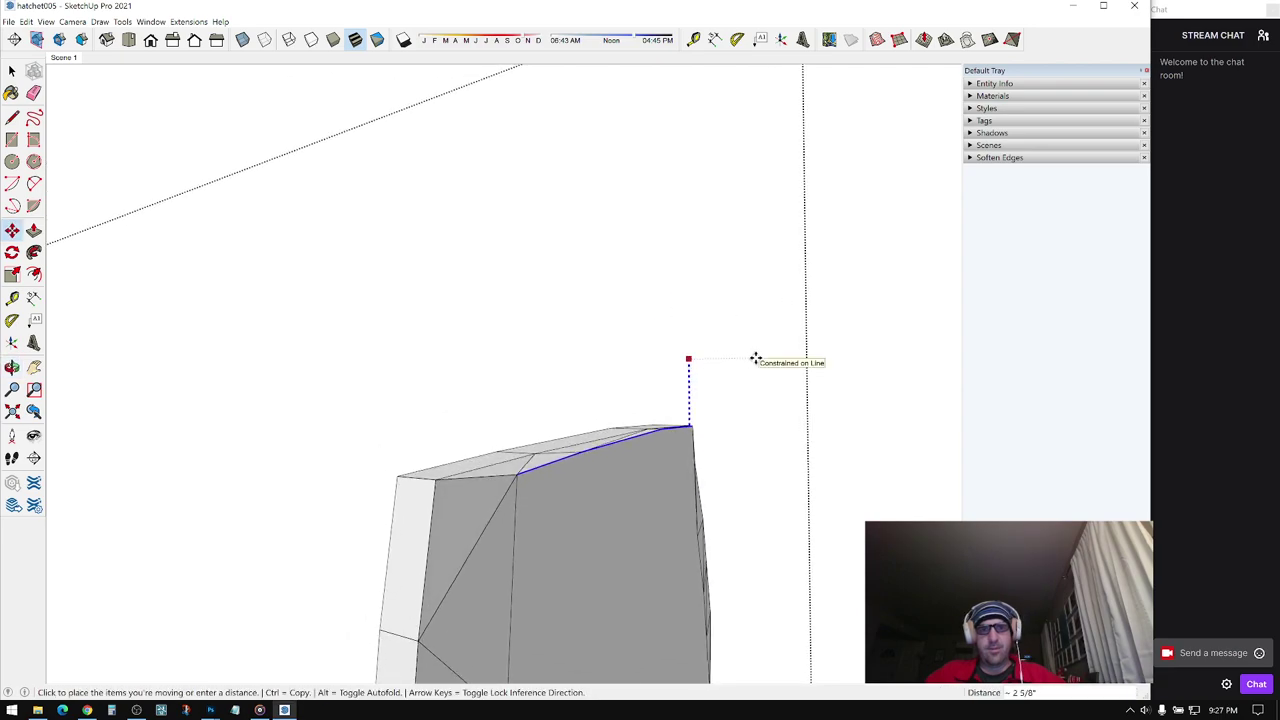
{"action": "mouse_move", "coordinate": [657, 432]}
{"action": "middle_mouse_down"}
{"action": "mouse_move", "coordinate": [620, 423]}
{"action": "mouse_move", "coordinate": [680, 434]}
{"action": "mouse_move", "coordinate": [500, 471]}
{"action": "mouse_move", "coordinate": [537, 489]}
{"action": "mouse_move", "coordinate": [584, 456]}
{"action": "mouse_move", "coordinate": [580, 417]}
{"action": "middle_mouse_up"}
{"action": "left_click", "coordinate": [695, 425]}
{"action": "key", "text": "space"}
- Erase the edges and faces capping the top end of the handle
{"action": "key", "text": "e"}
{"action": "left_click", "coordinate": [565, 412]}
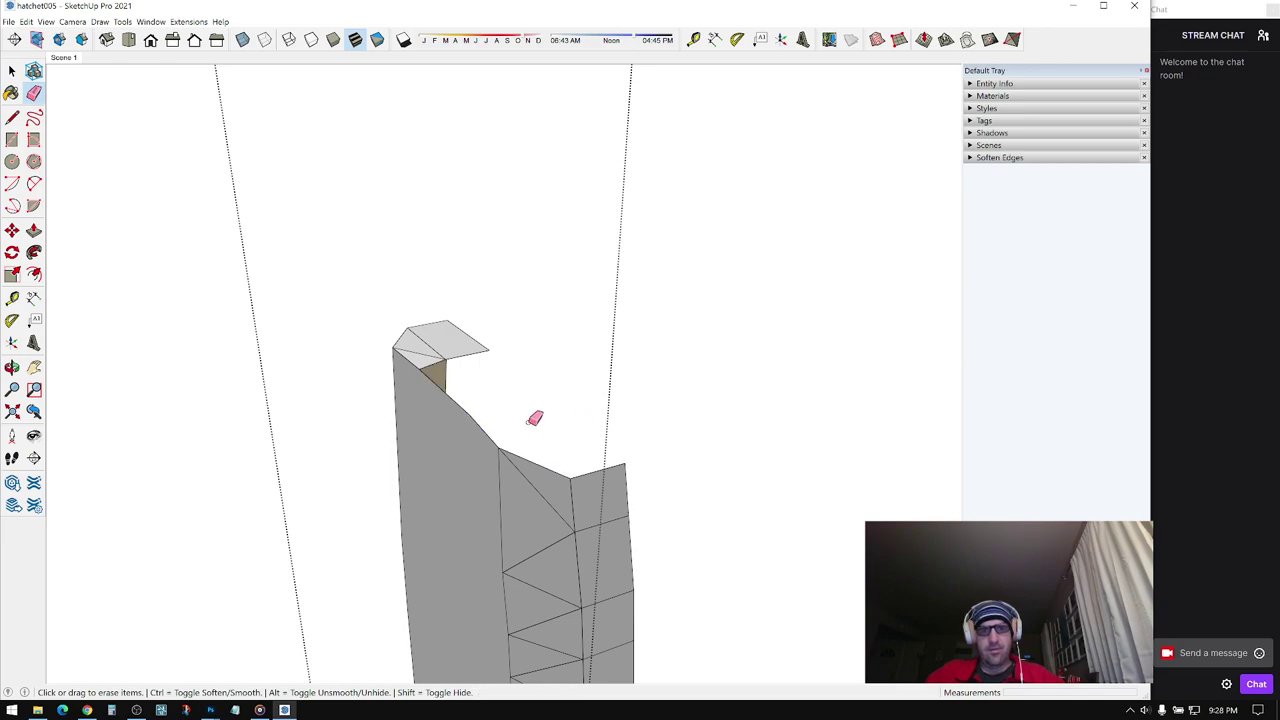
{"action": "mouse_move", "coordinate": [480, 350]}
{"action": "middle_mouse_down"}
{"action": "mouse_move", "coordinate": [409, 380]}
{"action": "mouse_move", "coordinate": [452, 368]}
{"action": "middle_mouse_up"}
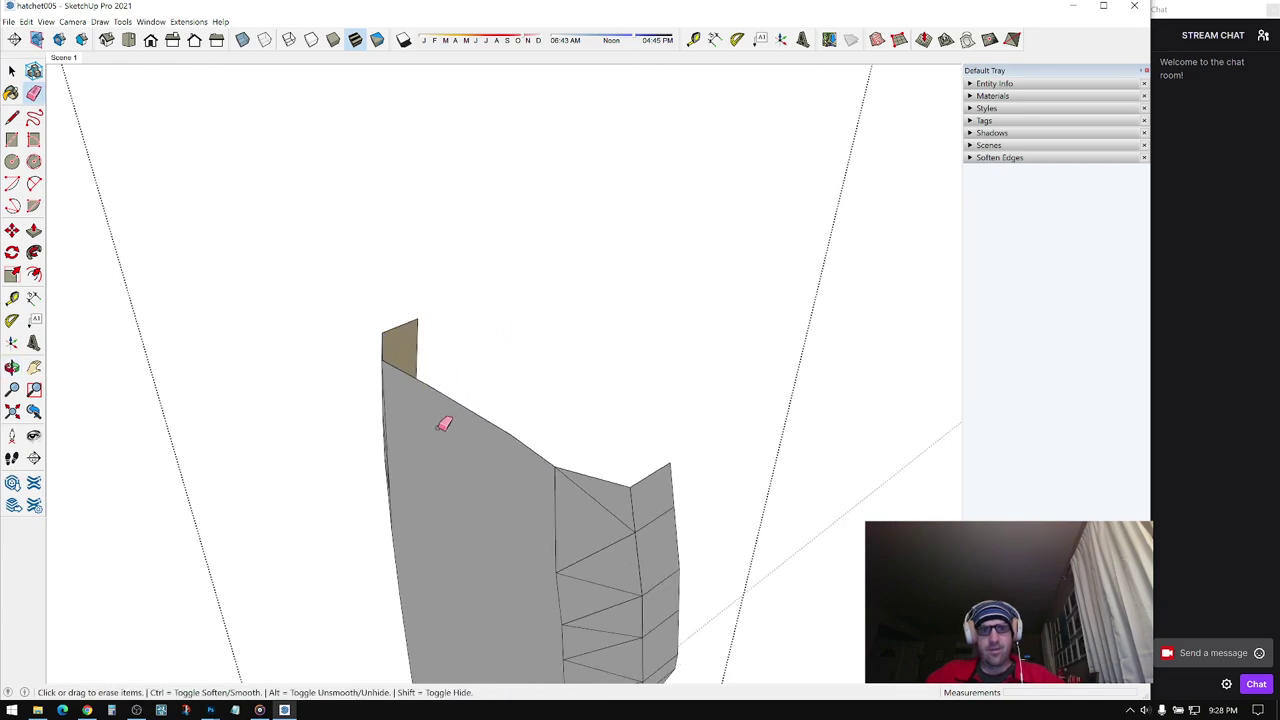
{"action": "mouse_move", "coordinate": [444, 424]}
{"action": "middle_mouse_down"}
{"action": "mouse_move", "coordinate": [463, 371]}
{"action": "mouse_move", "coordinate": [523, 426]}
{"action": "mouse_move", "coordinate": [449, 497]}
{"action": "mouse_move", "coordinate": [403, 384]}
{"action": "middle_mouse_up"}
{"action": "key", "text": "space"}
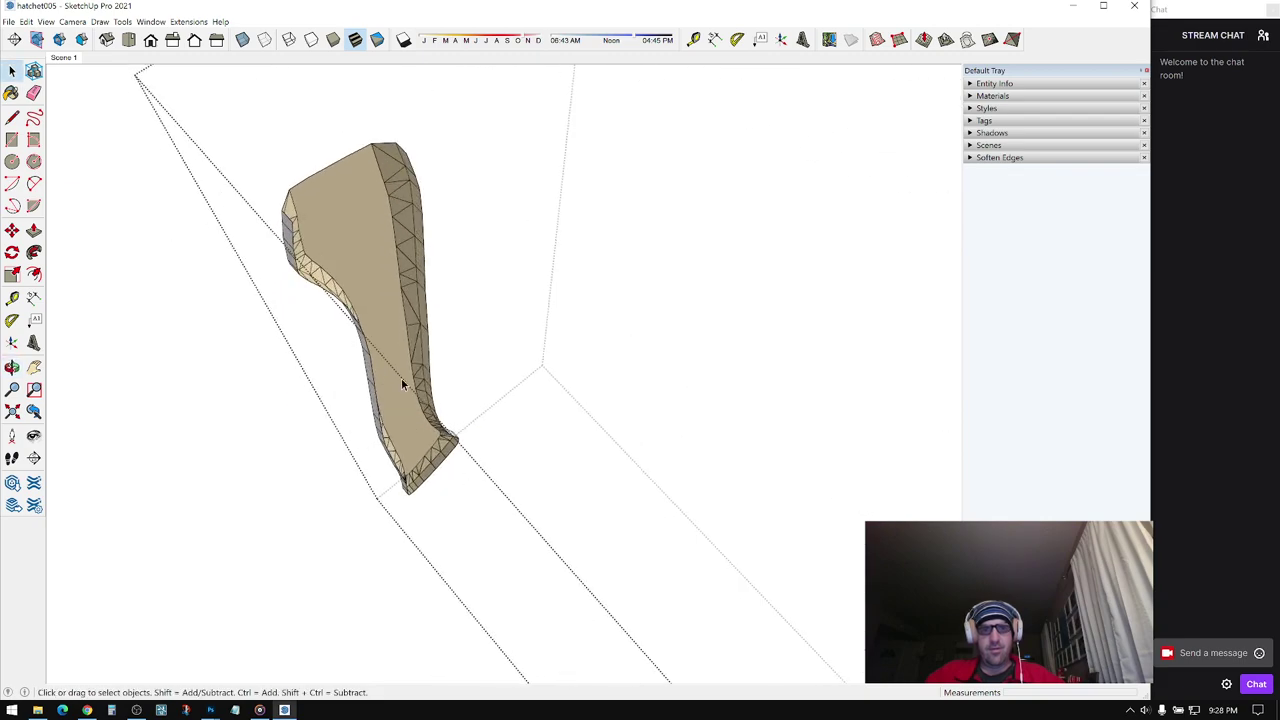
- Examine the handle's hollow back and the faceted faces around its lower end
{"action": "scroll", "coordinate": [403, 384], "scroll_direction": "up", "scroll_amount": 3}
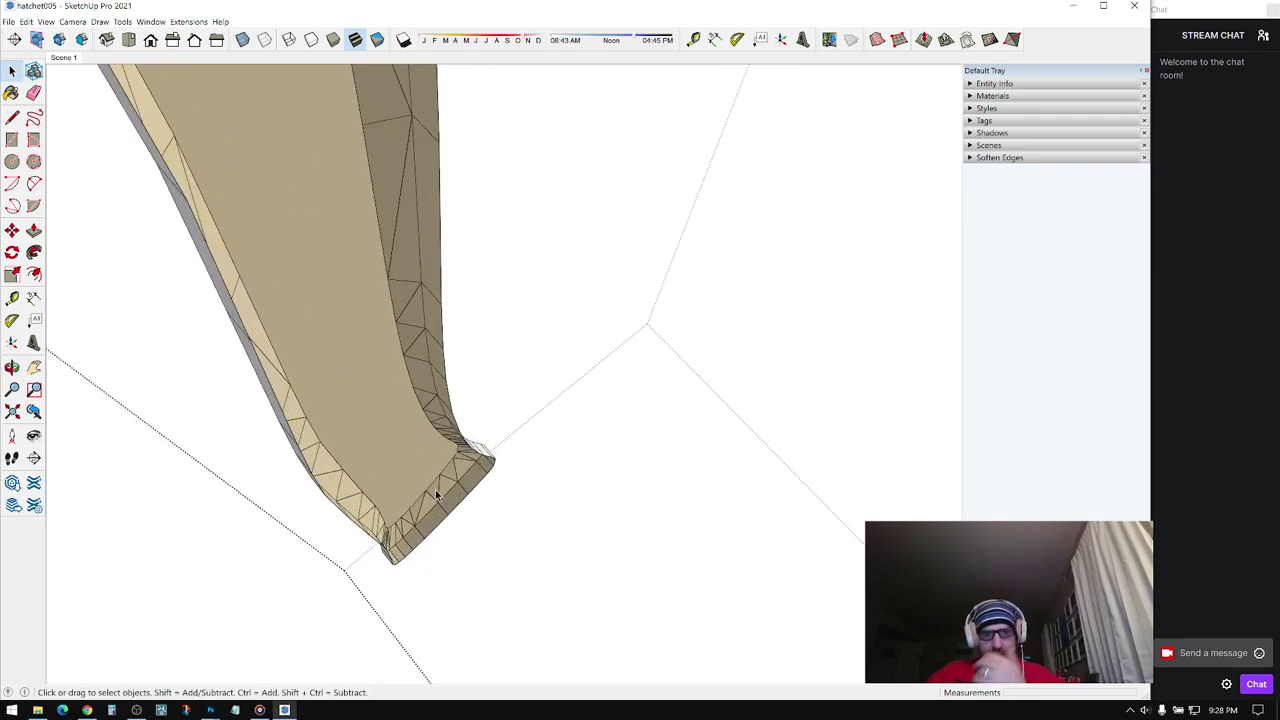
{"action": "mouse_move", "coordinate": [436, 495]}
{"action": "middle_mouse_down"}
{"action": "mouse_move", "coordinate": [260, 329]}
{"action": "mouse_move", "coordinate": [363, 277]}
{"action": "mouse_move", "coordinate": [395, 311]}
{"action": "mouse_move", "coordinate": [291, 274]}
{"action": "mouse_move", "coordinate": [464, 382]}
{"action": "mouse_move", "coordinate": [360, 363]}
{"action": "mouse_move", "coordinate": [374, 331]}
{"action": "mouse_move", "coordinate": [654, 369]}
{"action": "mouse_move", "coordinate": [760, 345]}
{"action": "mouse_move", "coordinate": [251, 360]}
{"action": "mouse_move", "coordinate": [386, 443]}
{"action": "mouse_move", "coordinate": [426, 254]}
{"action": "mouse_move", "coordinate": [475, 535]}
{"action": "mouse_move", "coordinate": [434, 506]}
{"action": "mouse_move", "coordinate": [657, 457]}
{"action": "mouse_move", "coordinate": [522, 510]}
{"action": "mouse_move", "coordinate": [460, 449]}
{"action": "mouse_move", "coordinate": [391, 409]}
{"action": "mouse_move", "coordinate": [430, 410]}
{"action": "mouse_move", "coordinate": [317, 397]}
{"action": "mouse_move", "coordinate": [511, 417]}
{"action": "mouse_move", "coordinate": [451, 317]}
{"action": "mouse_move", "coordinate": [504, 368]}
{"action": "mouse_move", "coordinate": [503, 266]}
{"action": "mouse_move", "coordinate": [486, 291]}
{"action": "mouse_move", "coordinate": [489, 266]}
{"action": "mouse_move", "coordinate": [477, 265]}
{"action": "mouse_move", "coordinate": [506, 340]}
{"action": "mouse_move", "coordinate": [477, 319]}
{"action": "mouse_move", "coordinate": [484, 333]}
{"action": "middle_mouse_up"}
{"action": "scroll", "coordinate": [475, 535], "scroll_direction": "up", "scroll_amount": 3}
{"action": "scroll", "coordinate": [506, 340], "scroll_direction": "up", "scroll_amount": 2}
{"action": "scroll", "coordinate": [484, 333], "scroll_direction": "up", "scroll_amount": 2}
{"action": "mouse_move", "coordinate": [498, 388]}
{"action": "middle_mouse_down"}
{"action": "mouse_move", "coordinate": [619, 369]}
{"action": "mouse_move", "coordinate": [489, 366]}
{"action": "mouse_move", "coordinate": [620, 343]}
{"action": "mouse_move", "coordinate": [957, 391]}
{"action": "mouse_move", "coordinate": [496, 390]}
{"action": "mouse_move", "coordinate": [994, 374]}
{"action": "mouse_move", "coordinate": [774, 331]}
{"action": "mouse_move", "coordinate": [614, 343]}
{"action": "mouse_move", "coordinate": [417, 229]}
{"action": "mouse_move", "coordinate": [391, 186]}
{"action": "mouse_move", "coordinate": [434, 338]}
{"action": "mouse_move", "coordinate": [428, 364]}
{"action": "mouse_move", "coordinate": [374, 415]}
{"action": "mouse_move", "coordinate": [418, 440]}
{"action": "mouse_move", "coordinate": [526, 446]}
{"action": "mouse_move", "coordinate": [591, 546]}
{"action": "mouse_move", "coordinate": [691, 565]}
{"action": "mouse_move", "coordinate": [397, 380]}
{"action": "mouse_move", "coordinate": [443, 446]}
{"action": "mouse_move", "coordinate": [385, 392]}
{"action": "mouse_move", "coordinate": [489, 431]}
{"action": "mouse_move", "coordinate": [760, 397]}
{"action": "mouse_move", "coordinate": [746, 431]}
{"action": "mouse_move", "coordinate": [504, 432]}
{"action": "mouse_move", "coordinate": [403, 391]}
{"action": "mouse_move", "coordinate": [425, 486]}
{"action": "mouse_move", "coordinate": [566, 506]}
{"action": "mouse_move", "coordinate": [554, 491]}
{"action": "mouse_move", "coordinate": [571, 523]}
{"action": "mouse_move", "coordinate": [554, 557]}
{"action": "mouse_move", "coordinate": [520, 380]}
{"action": "mouse_move", "coordinate": [530, 447]}
{"action": "mouse_move", "coordinate": [526, 154]}
{"action": "mouse_move", "coordinate": [579, 229]}
{"action": "mouse_move", "coordinate": [543, 237]}
{"action": "mouse_move", "coordinate": [523, 331]}
{"action": "mouse_move", "coordinate": [243, 391]}
{"action": "mouse_move", "coordinate": [455, 347]}
{"action": "mouse_move", "coordinate": [391, 509]}
{"action": "mouse_move", "coordinate": [797, 491]}
{"action": "mouse_move", "coordinate": [369, 611]}
{"action": "mouse_move", "coordinate": [487, 485]}
{"action": "mouse_move", "coordinate": [608, 448]}
{"action": "mouse_move", "coordinate": [528, 428]}
{"action": "mouse_move", "coordinate": [537, 448]}
{"action": "mouse_move", "coordinate": [610, 369]}
{"action": "mouse_move", "coordinate": [380, 386]}
{"action": "mouse_move", "coordinate": [726, 343]}
{"action": "mouse_move", "coordinate": [469, 432]}
{"action": "mouse_move", "coordinate": [528, 312]}
{"action": "middle_mouse_up"}
{"action": "scroll", "coordinate": [392, 296], "scroll_direction": "up", "scroll_amount": 2}
- Draw zigzag lines between opposite edge vertices to triangulate the upper part of the handle's broad face
{"action": "key", "text": "l"}
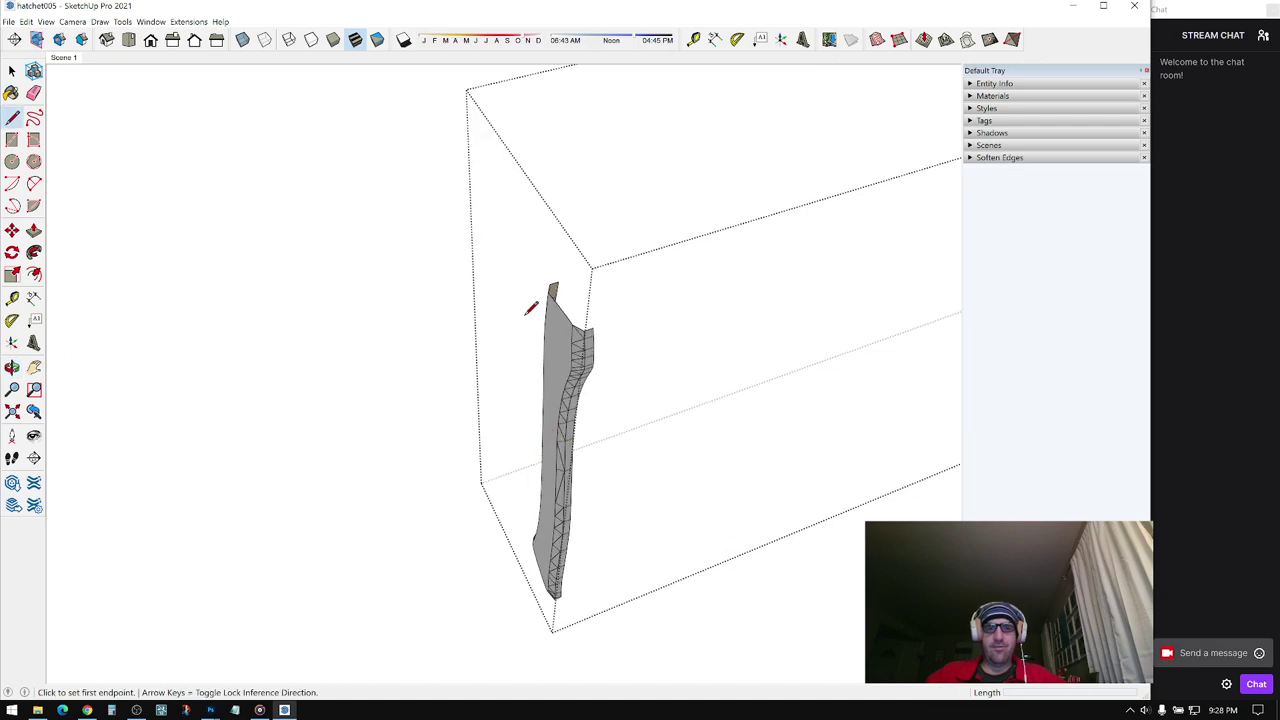
{"action": "middle_click_drag", "start_coordinate": [546, 437], "coordinate": [557, 371]}
{"action": "scroll", "coordinate": [557, 371], "scroll_direction": "up", "scroll_amount": 4}
{"action": "mouse_move", "coordinate": [572, 243]}
{"action": "middle_mouse_down"}
{"action": "mouse_move", "coordinate": [769, 277]}
{"action": "mouse_move", "coordinate": [460, 317]}
{"action": "mouse_move", "coordinate": [757, 351]}
{"action": "mouse_move", "coordinate": [560, 403]}
{"action": "mouse_move", "coordinate": [500, 366]}
{"action": "mouse_move", "coordinate": [443, 252]}
{"action": "middle_mouse_up"}
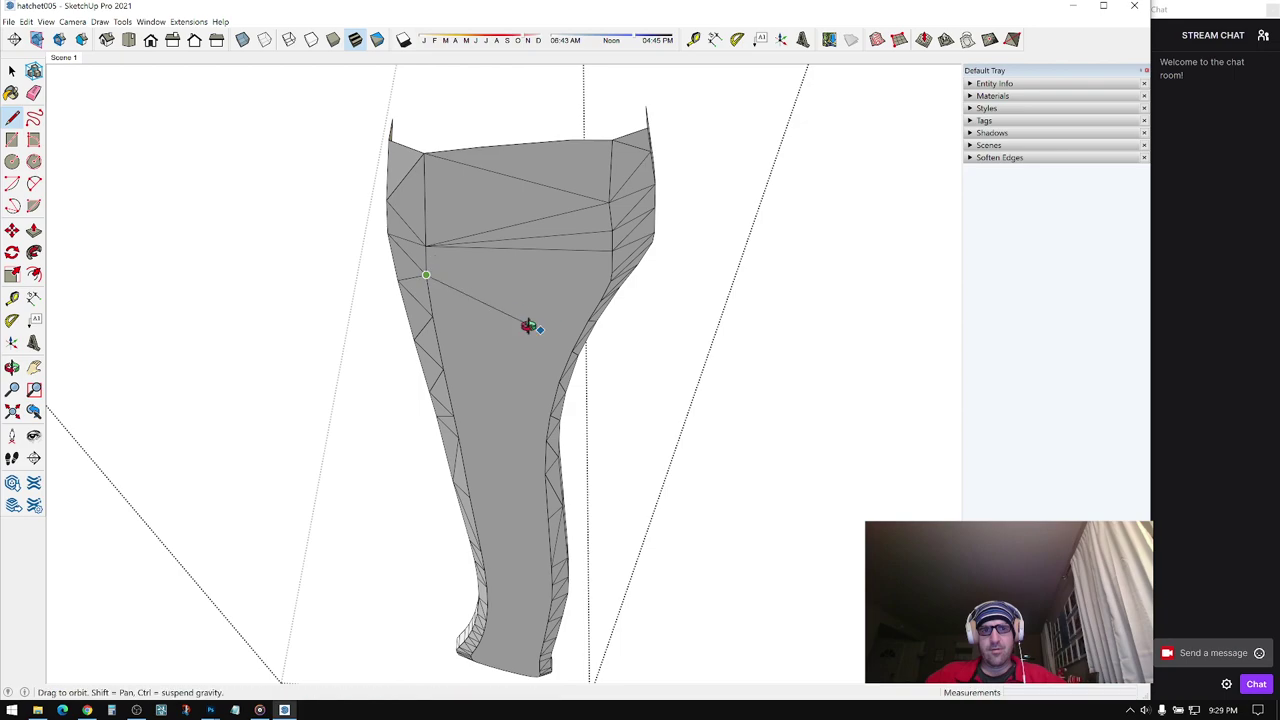
{"action": "middle_click_drag", "start_coordinate": [530, 326], "coordinate": [549, 263]}
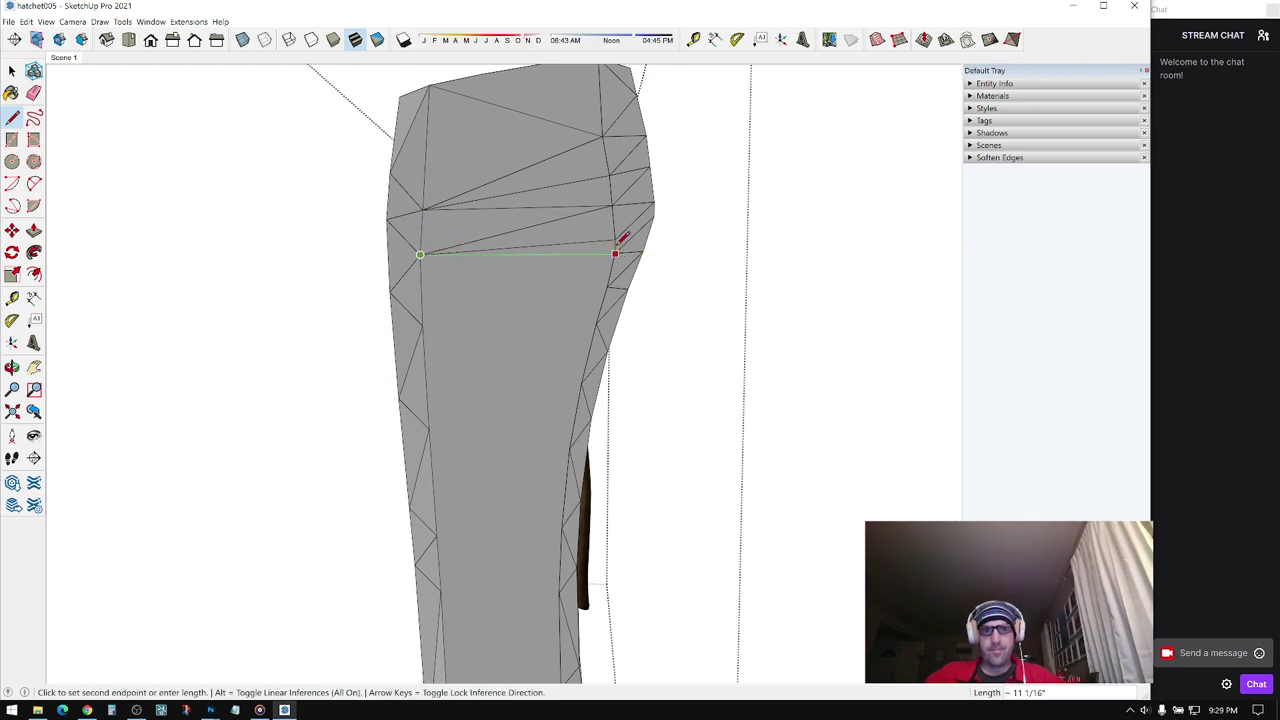
{"action": "middle_click_drag", "start_coordinate": [617, 245], "coordinate": [676, 268]}
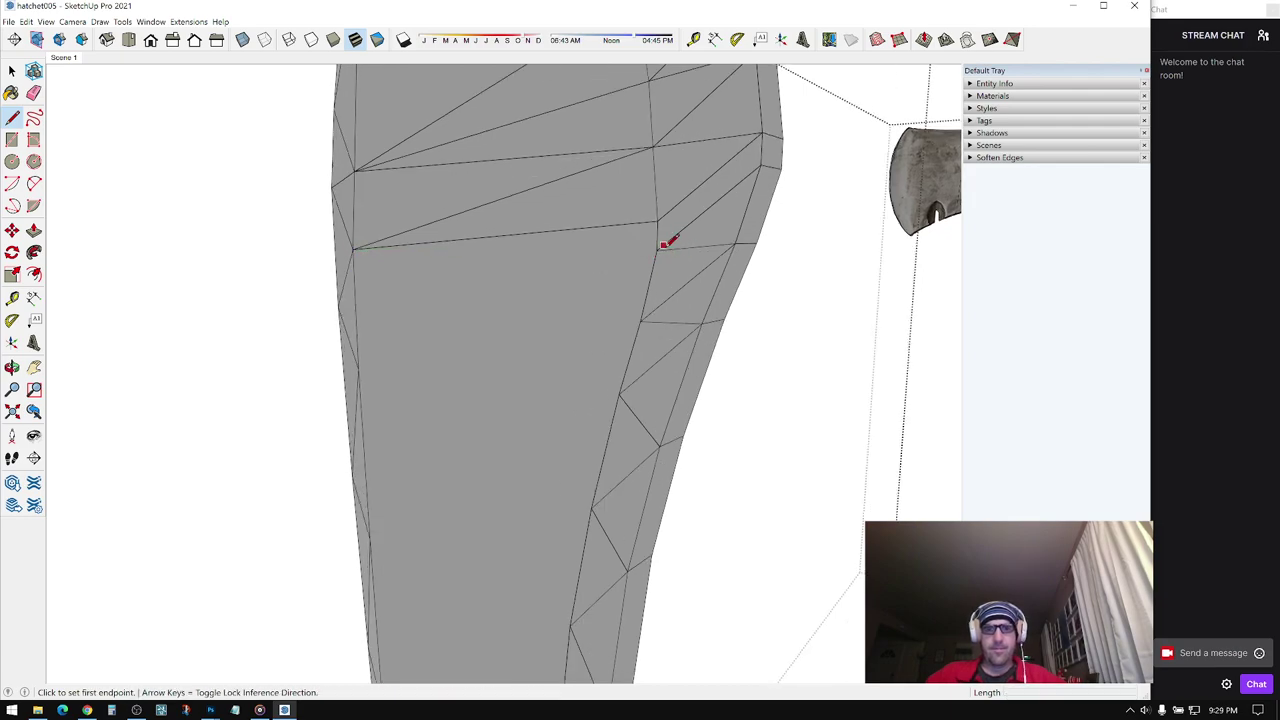
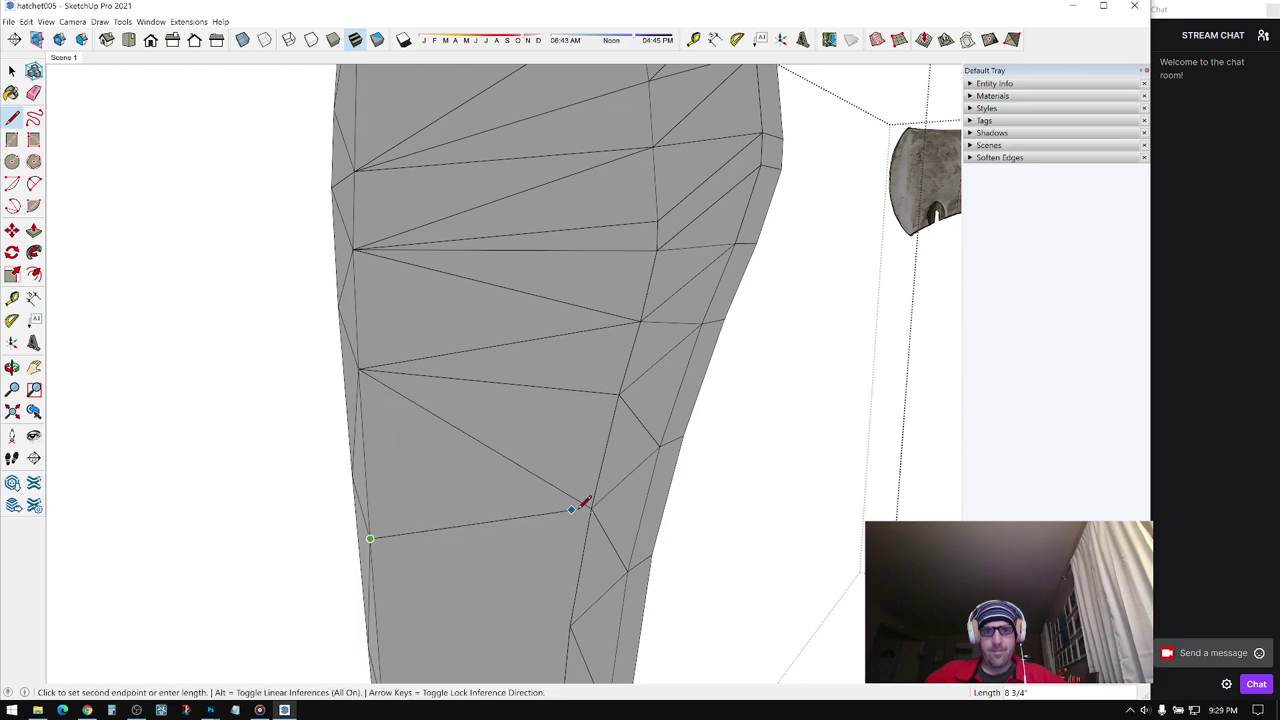
- Draw zigzag lines between opposite inner-edge vertices where the handle's broad face narrows below its upper bulge
{"action": "left_click", "coordinate": [591, 508]}
{"action": "mouse_move", "coordinate": [591, 508]}
{"action": "middle_mouse_down"}
{"action": "mouse_move", "coordinate": [506, 371]}
{"action": "mouse_move", "coordinate": [506, 402]}
{"action": "middle_mouse_up"}
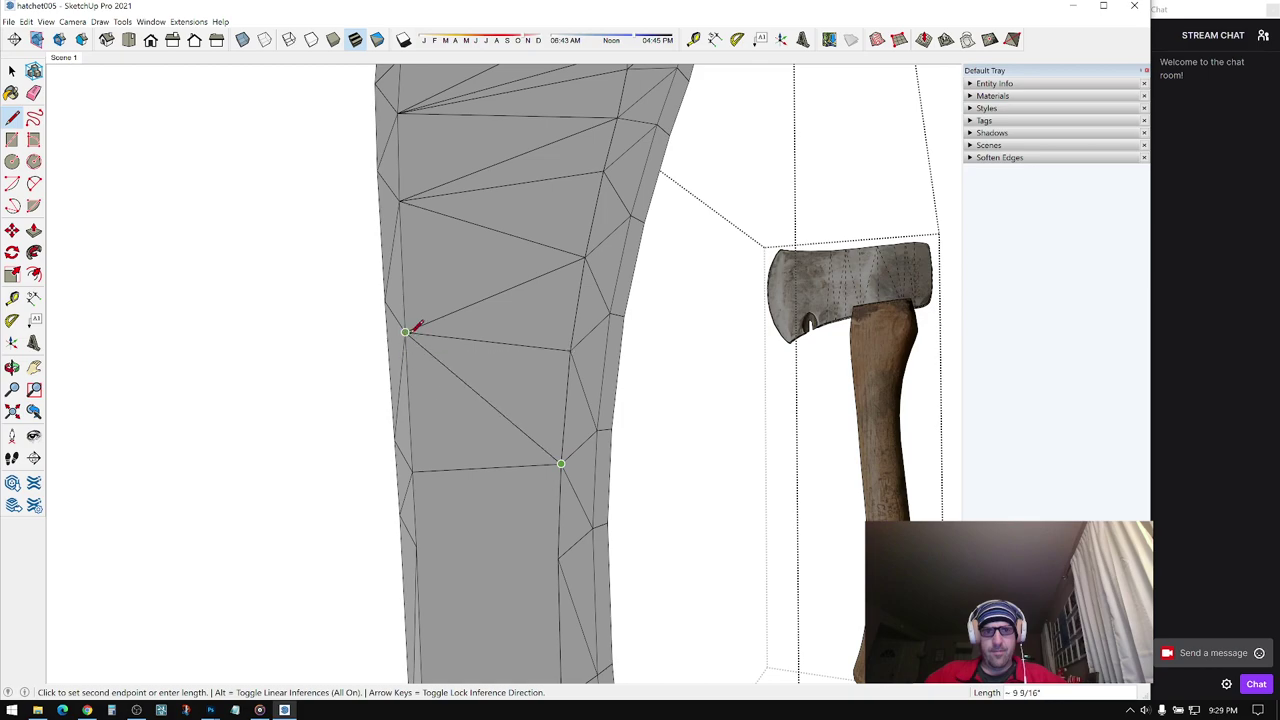
{"action": "left_click", "coordinate": [405, 332]}
{"action": "middle_click_drag", "start_coordinate": [405, 332], "coordinate": [497, 358]}
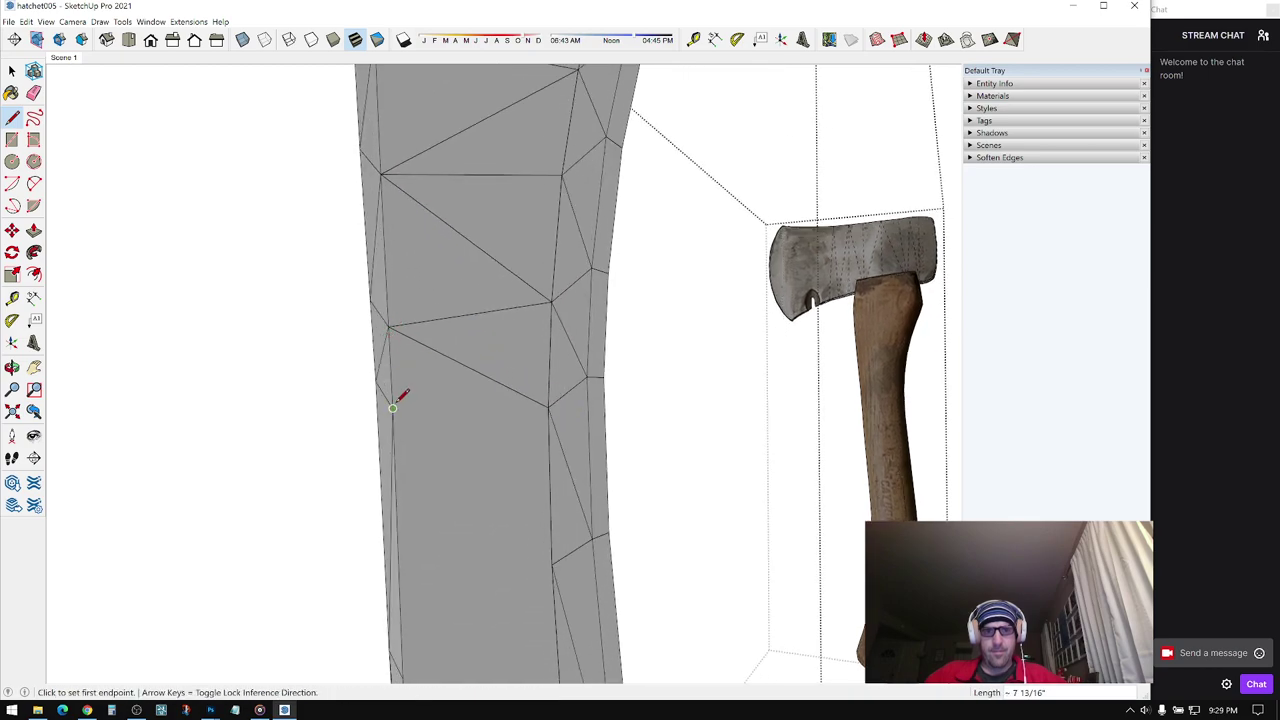
{"action": "left_click", "coordinate": [548, 407]}
{"action": "mouse_move", "coordinate": [548, 407]}
{"action": "middle_mouse_down"}
{"action": "mouse_move", "coordinate": [514, 303]}
{"action": "mouse_move", "coordinate": [486, 420]}
{"action": "mouse_move", "coordinate": [509, 392]}
{"action": "mouse_move", "coordinate": [549, 395]}
{"action": "middle_mouse_up"}
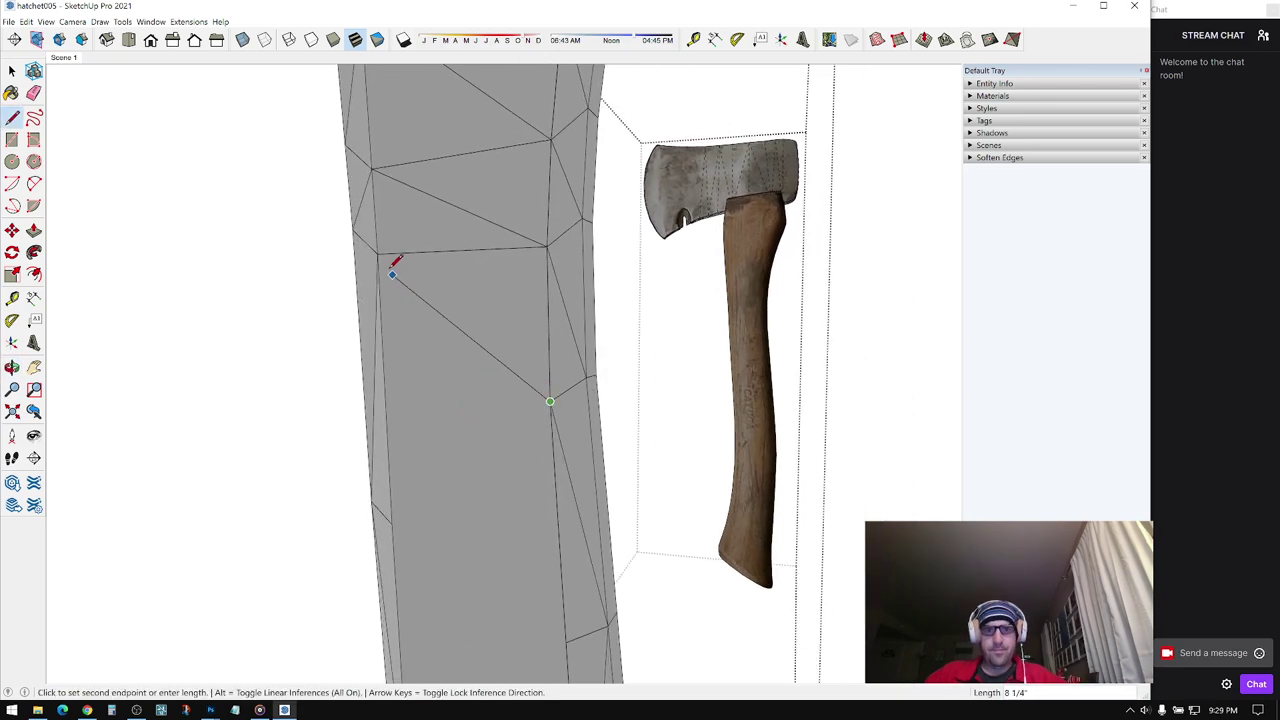
{"action": "left_click", "coordinate": [392, 520]}
{"action": "middle_click_drag", "start_coordinate": [392, 520], "coordinate": [408, 368]}
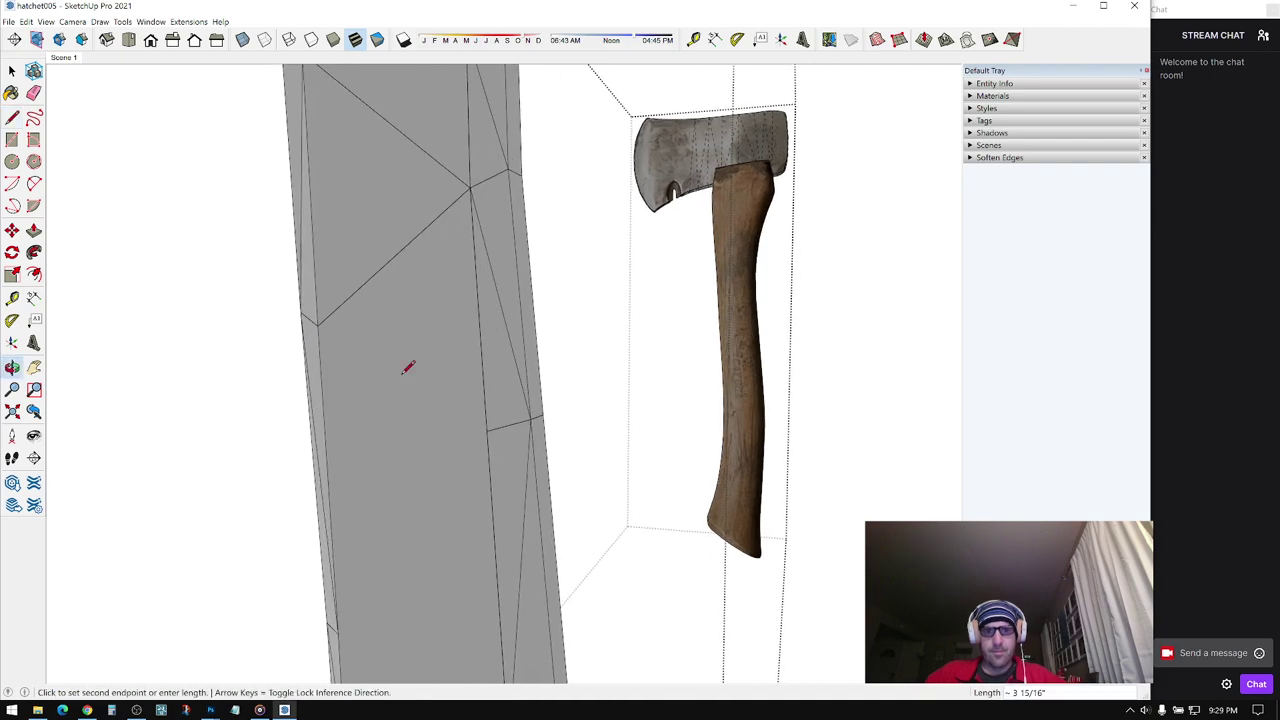
- Triangulate the narrow middle stretch of the handle's broad face with lines joining vertices of its two inner edges
{"action": "left_click", "coordinate": [487, 430]}
{"action": "mouse_move", "coordinate": [487, 430]}
{"action": "middle_mouse_down"}
{"action": "mouse_move", "coordinate": [551, 263]}
{"action": "mouse_move", "coordinate": [465, 400]}
{"action": "middle_mouse_up"}
{"action": "left_click", "coordinate": [443, 410]}
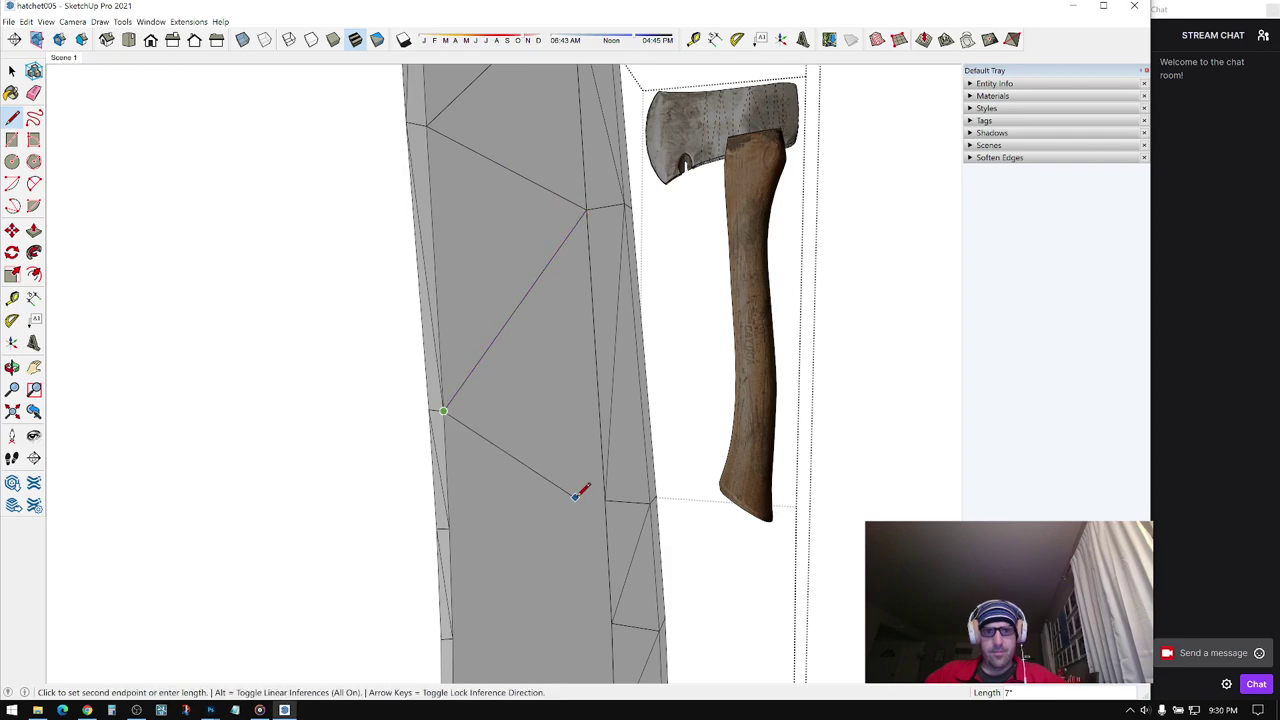
{"action": "left_click", "coordinate": [605, 499]}
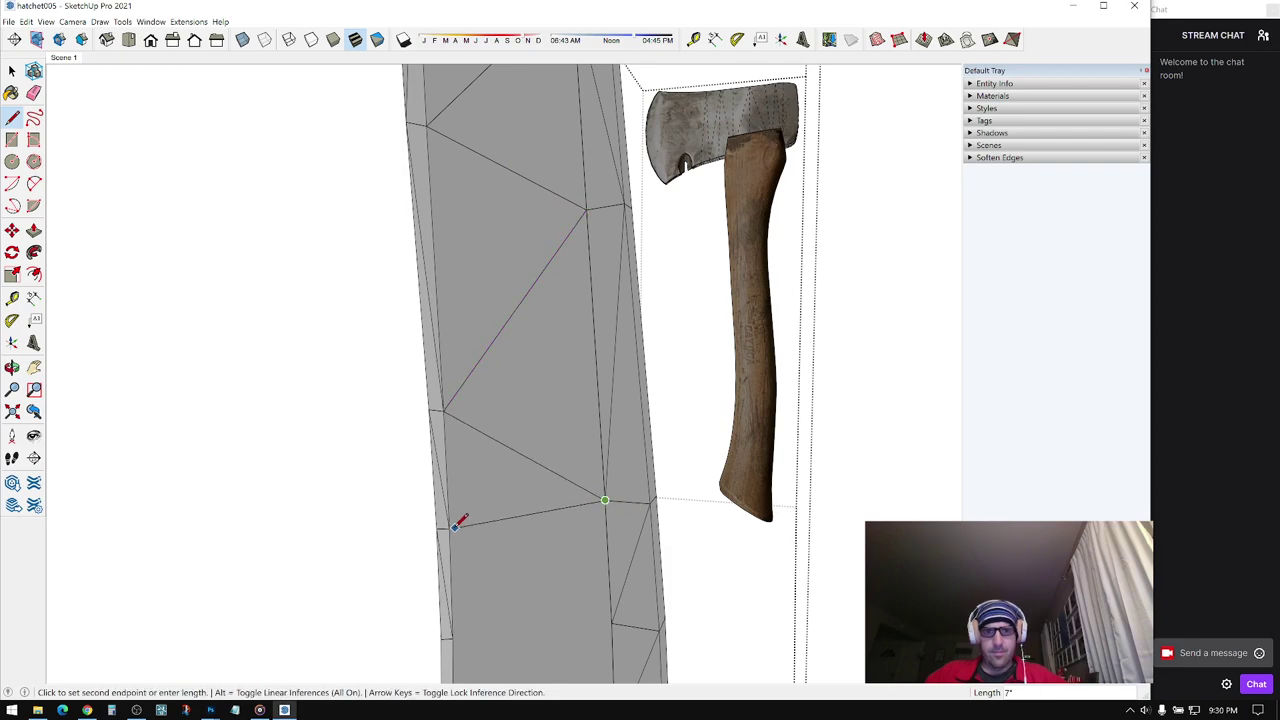
{"action": "left_click", "coordinate": [454, 527]}
{"action": "left_click", "coordinate": [453, 527]}
{"action": "middle_click_drag", "start_coordinate": [532, 592], "coordinate": [471, 387], "text": "shift"}
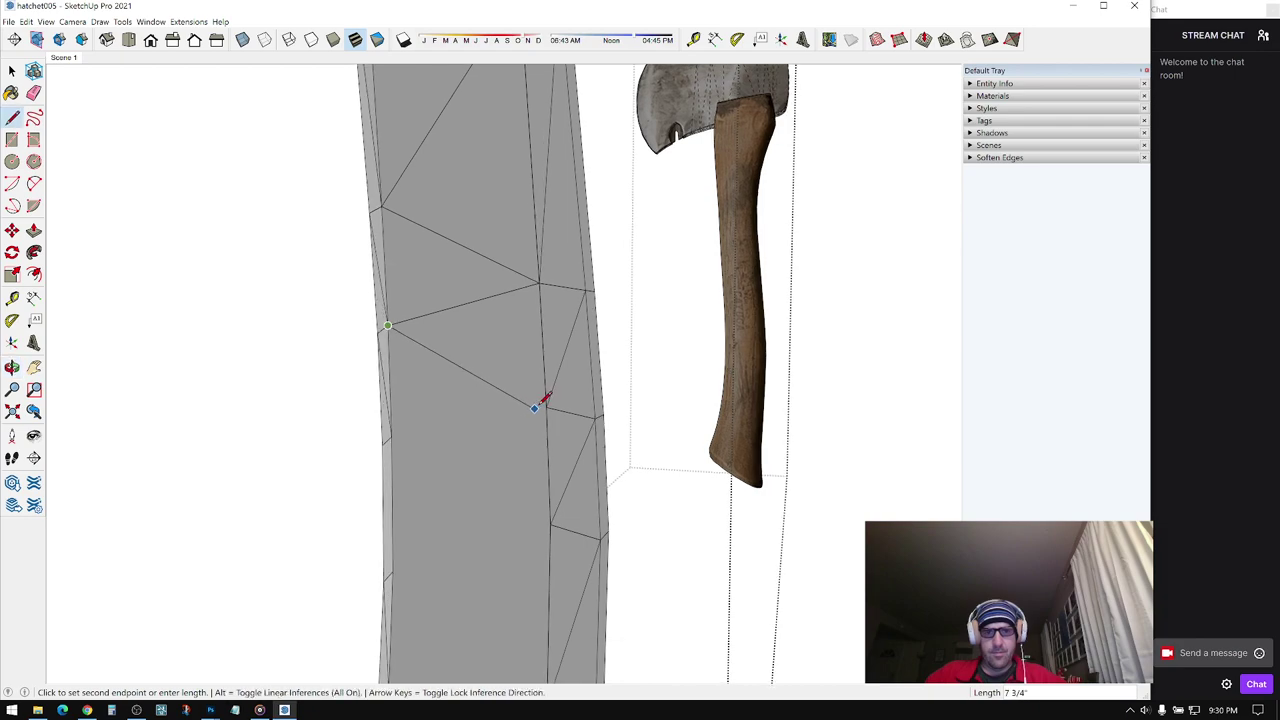
{"action": "left_click", "coordinate": [546, 405]}
{"action": "left_click", "coordinate": [392, 437]}
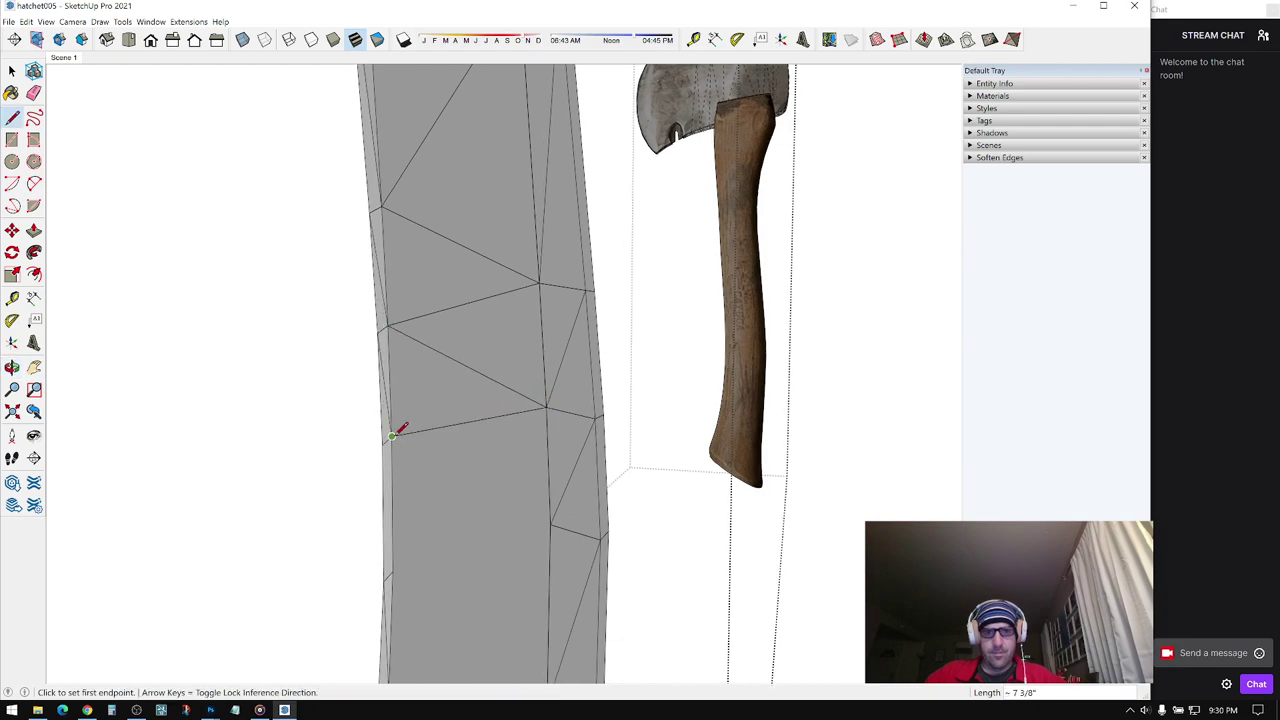
- Extend the zigzag triangulation down the lower shaft of the broad face, stopping above the densely faceted edge
{"action": "left_click", "coordinate": [392, 437]}
{"action": "middle_click_drag", "start_coordinate": [510, 492], "coordinate": [551, 426]}
{"action": "left_click", "coordinate": [562, 426]}
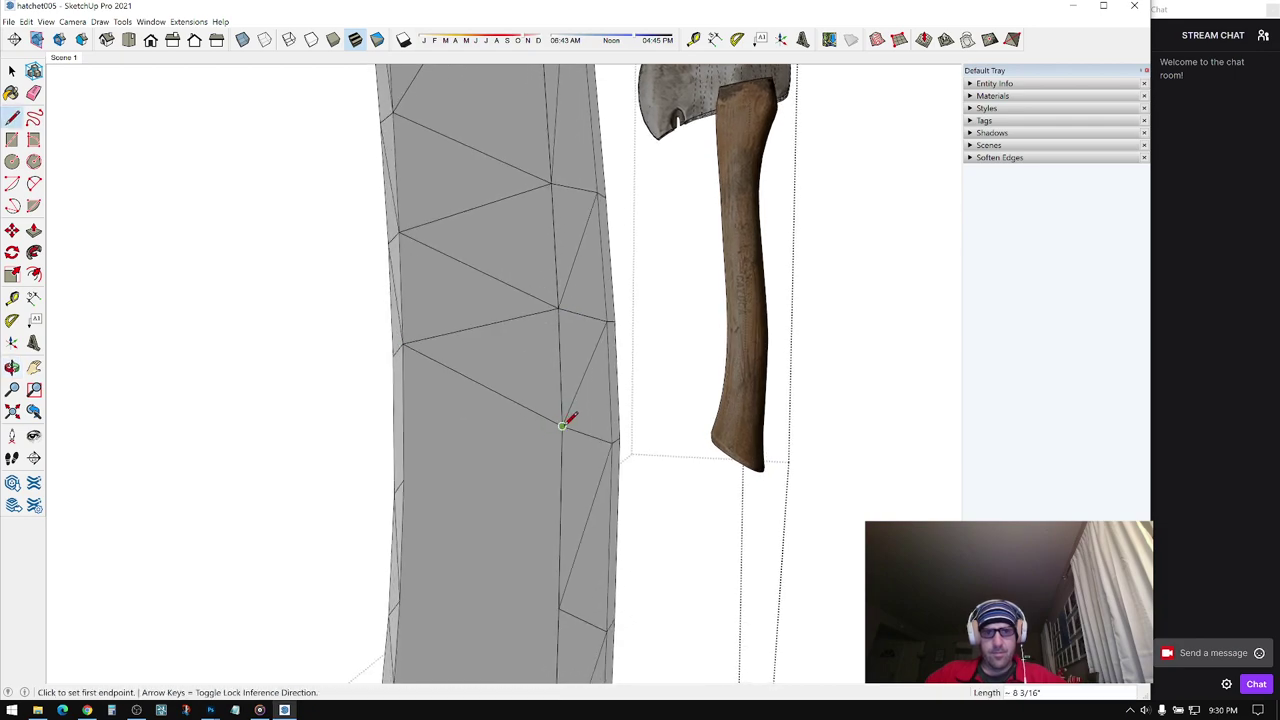
{"action": "left_click", "coordinate": [414, 477]}
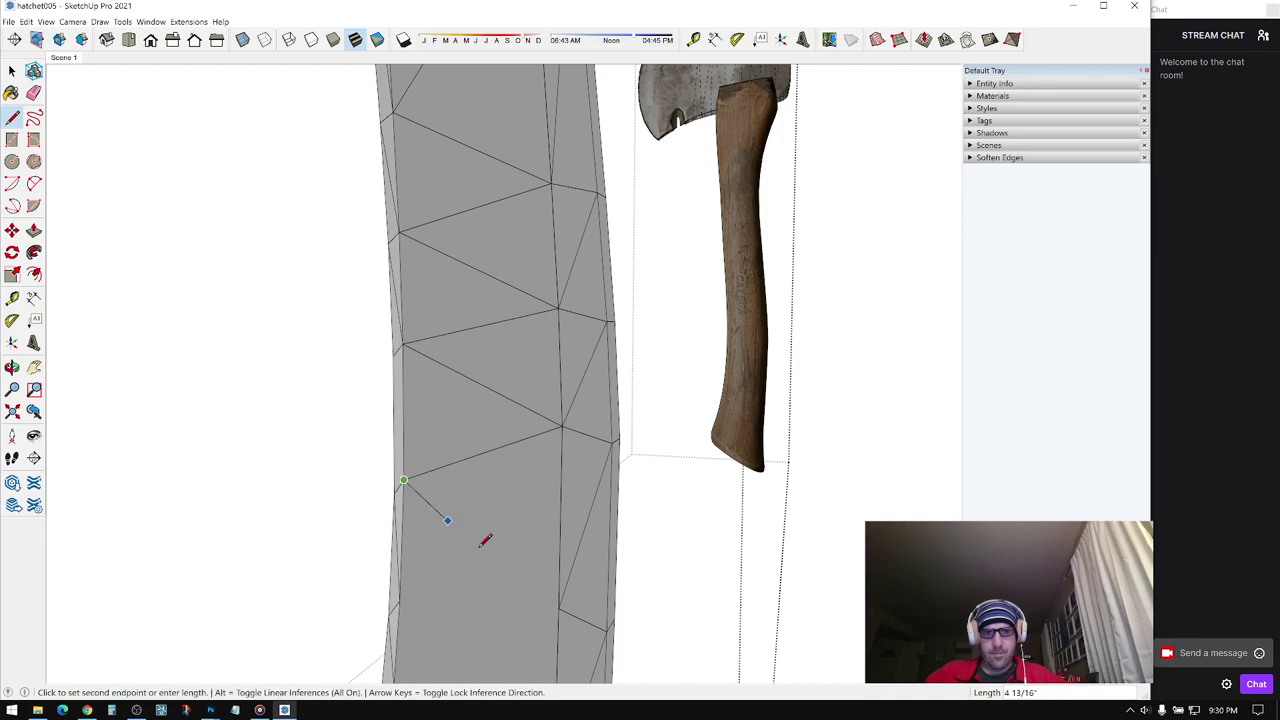
{"action": "middle_click_drag", "start_coordinate": [483, 537], "coordinate": [612, 463]}
{"action": "left_click", "coordinate": [532, 425]}
{"action": "left_click", "coordinate": [536, 426]}
{"action": "left_click", "coordinate": [502, 421]}
{"action": "middle_click_drag", "start_coordinate": [502, 421], "coordinate": [414, 395]}
{"action": "left_click", "coordinate": [382, 408]}
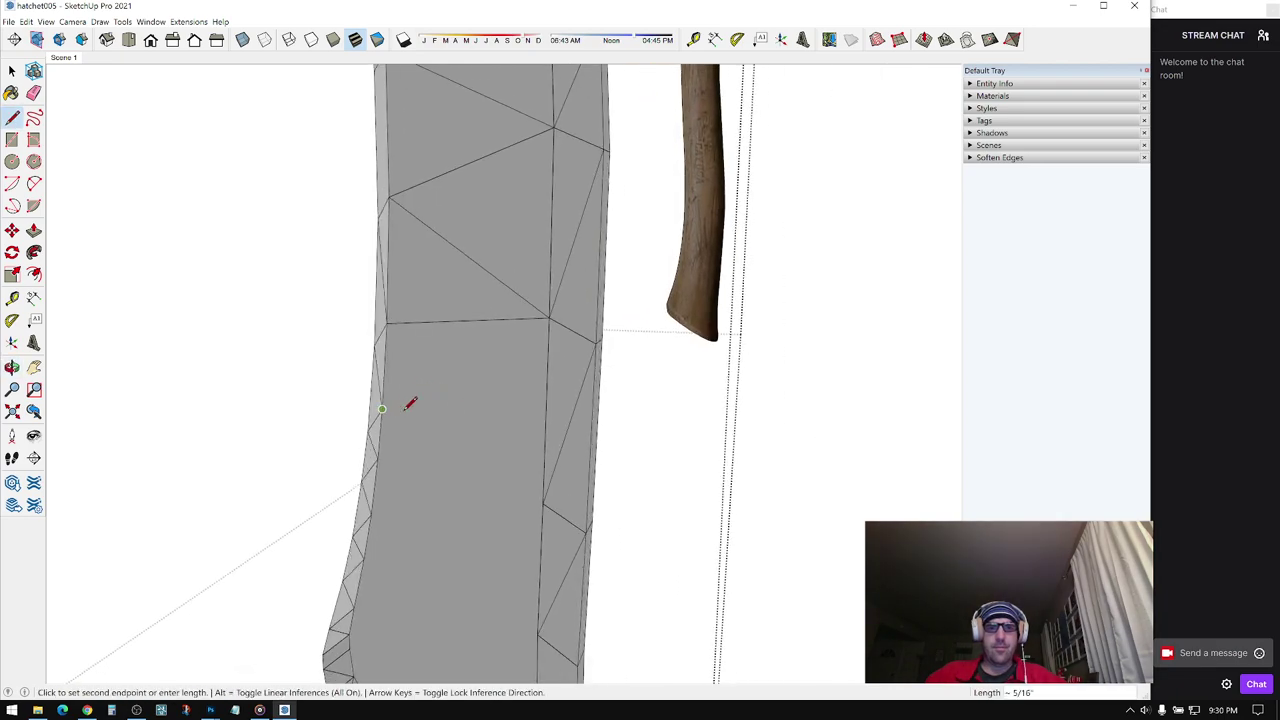
- Split the broad face above the flared end into triangles, fanning lines from one wide-bevel vertex to the closely spaced opposite vertices
{"action": "left_click", "coordinate": [549, 317]}
{"action": "left_click", "coordinate": [382, 408]}
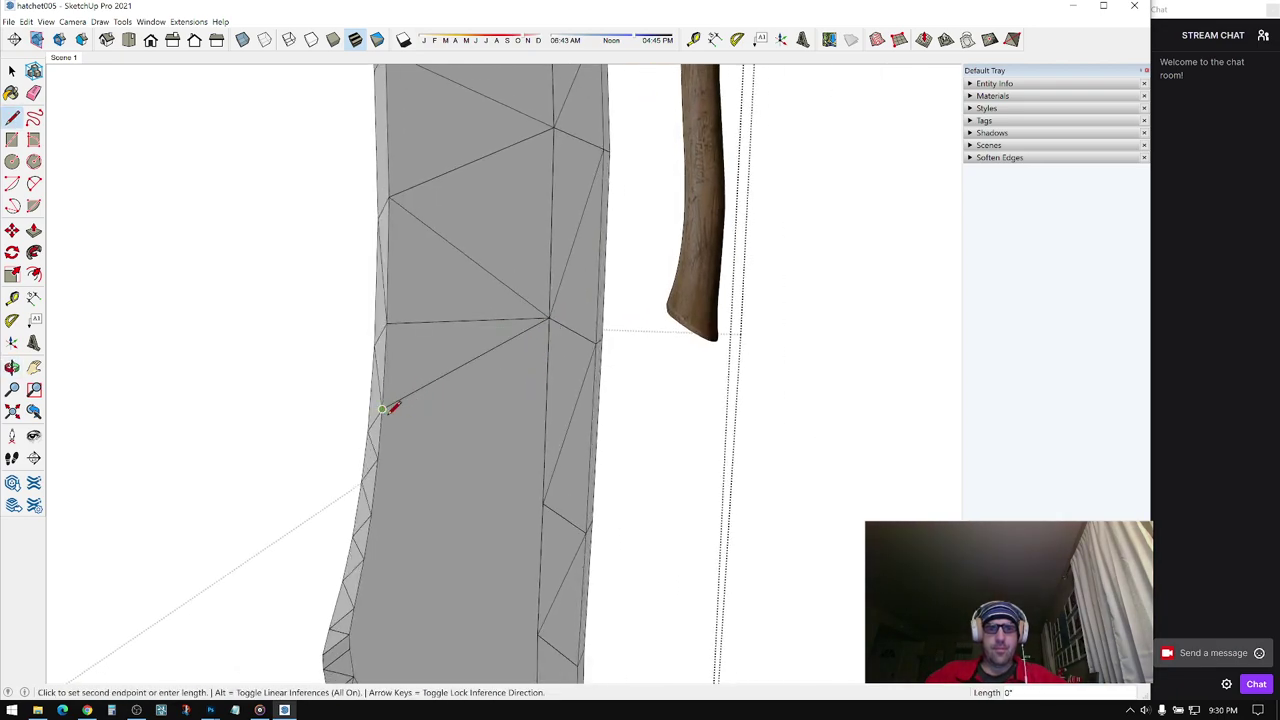
{"action": "left_click", "coordinate": [542, 502]}
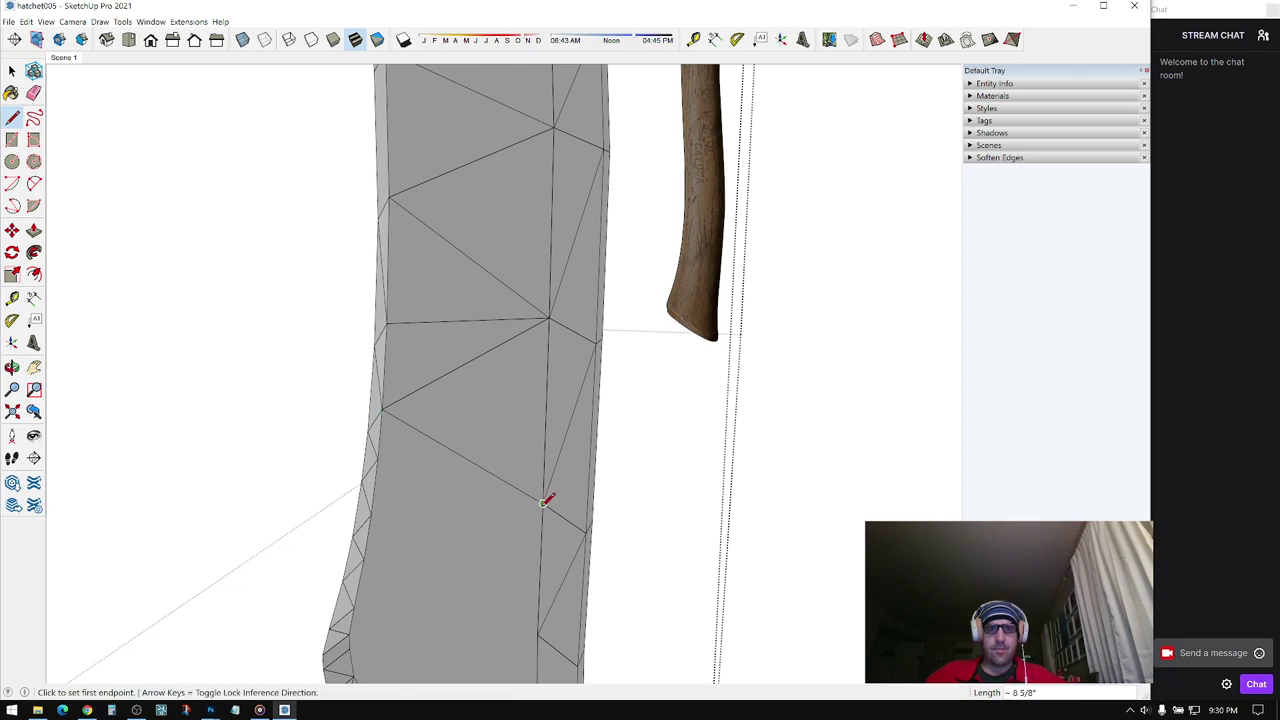
{"action": "left_click", "coordinate": [378, 458]}
{"action": "left_click", "coordinate": [371, 514]}
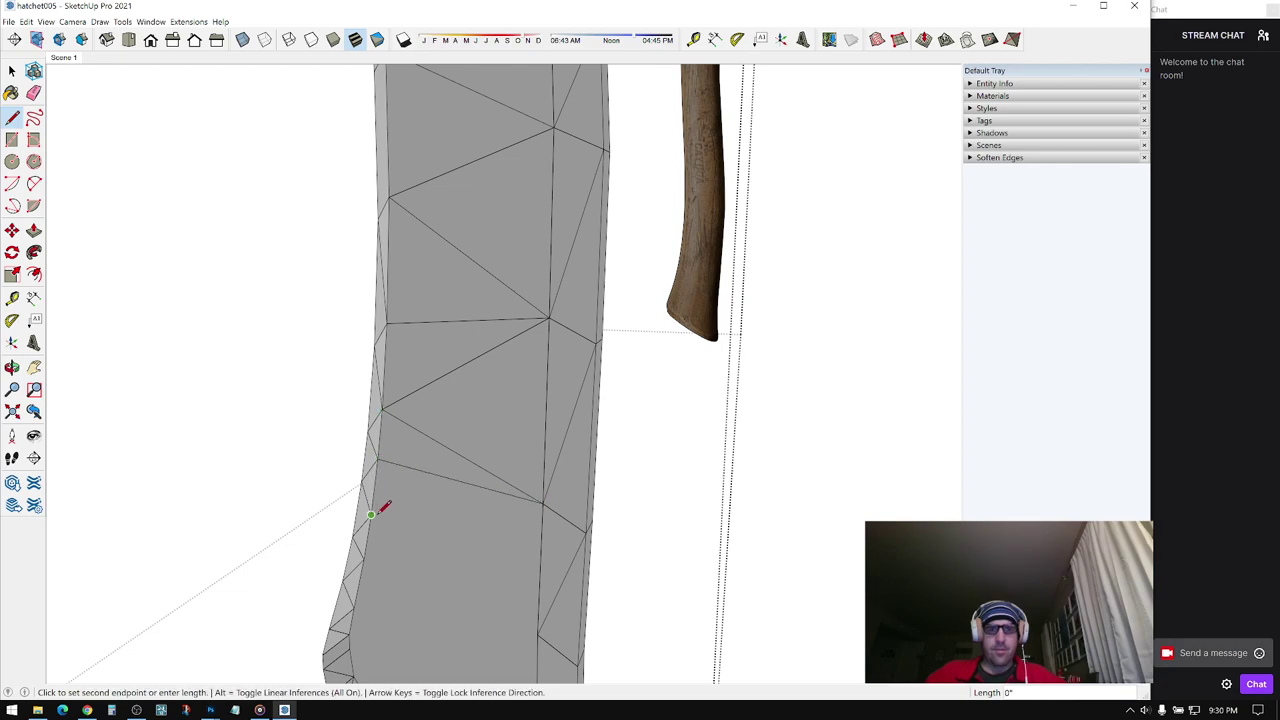
{"action": "left_click", "coordinate": [542, 503]}
{"action": "left_click", "coordinate": [364, 558]}
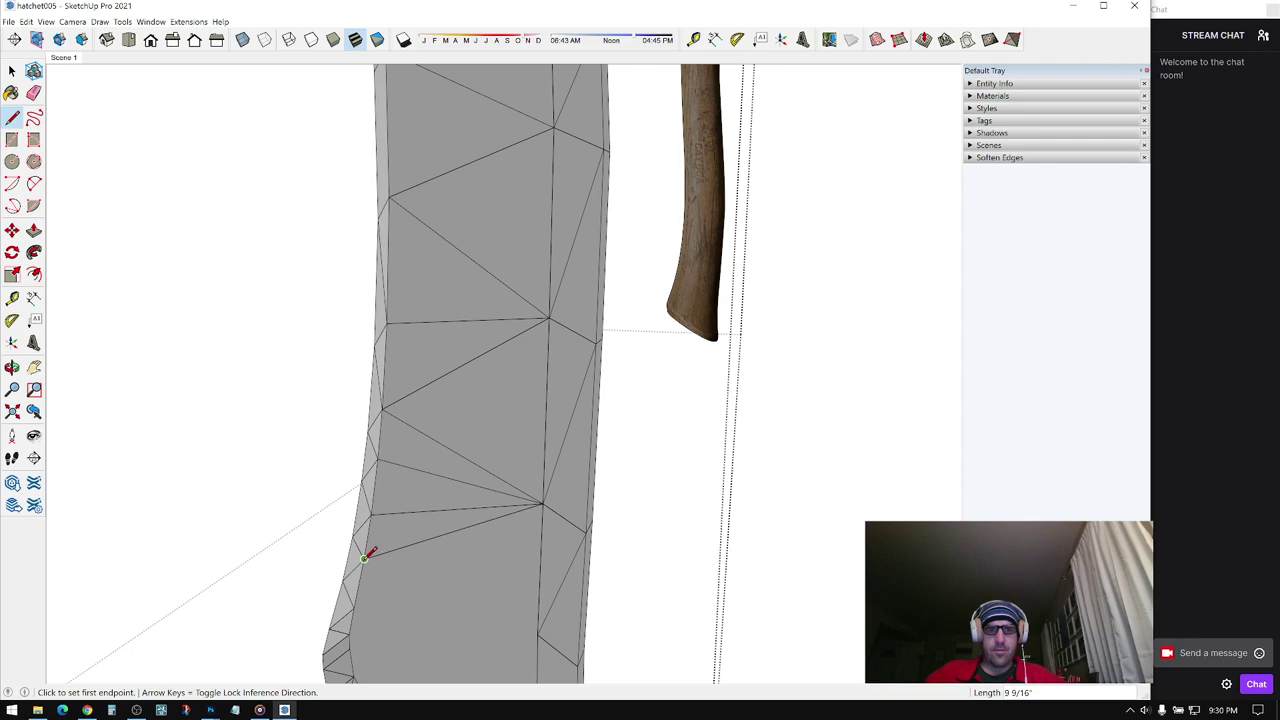
- Fan lines from the next wide-bevel vertex to the opposite edge vertices at the start of the handle's flared end
{"action": "left_click", "coordinate": [537, 633]}
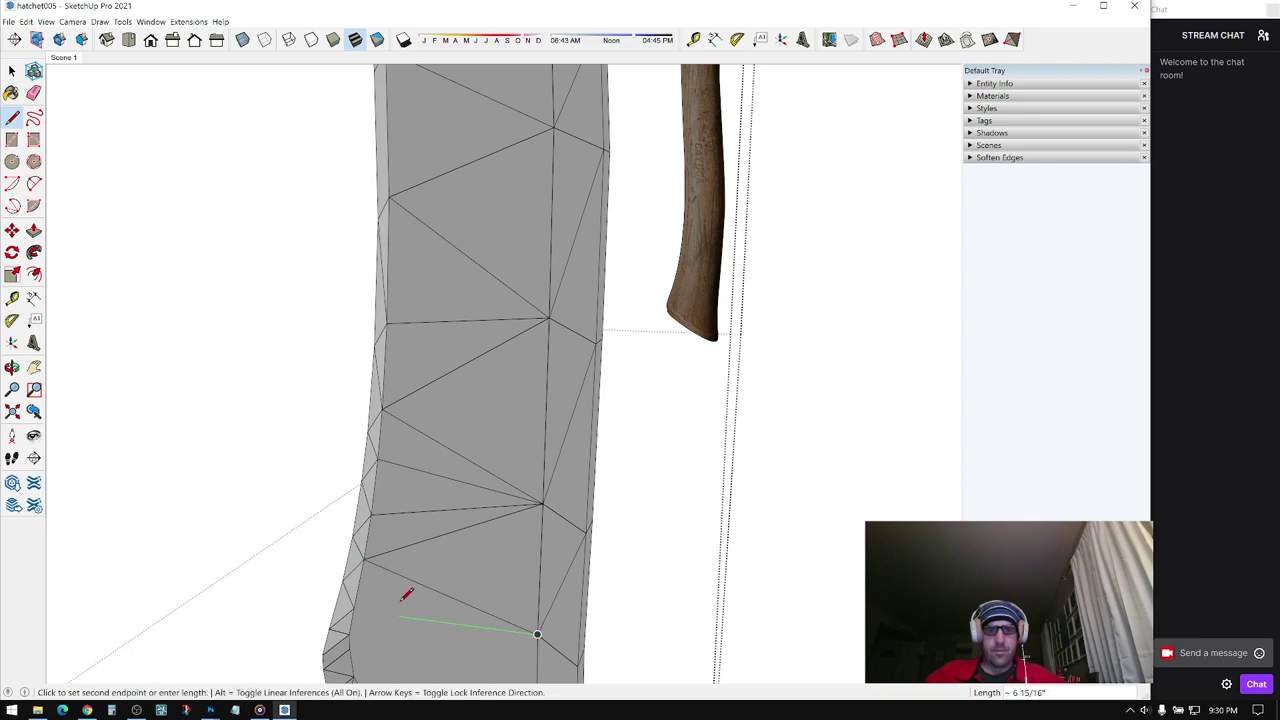
{"action": "left_click", "coordinate": [354, 608]}
{"action": "left_click", "coordinate": [349, 634]}
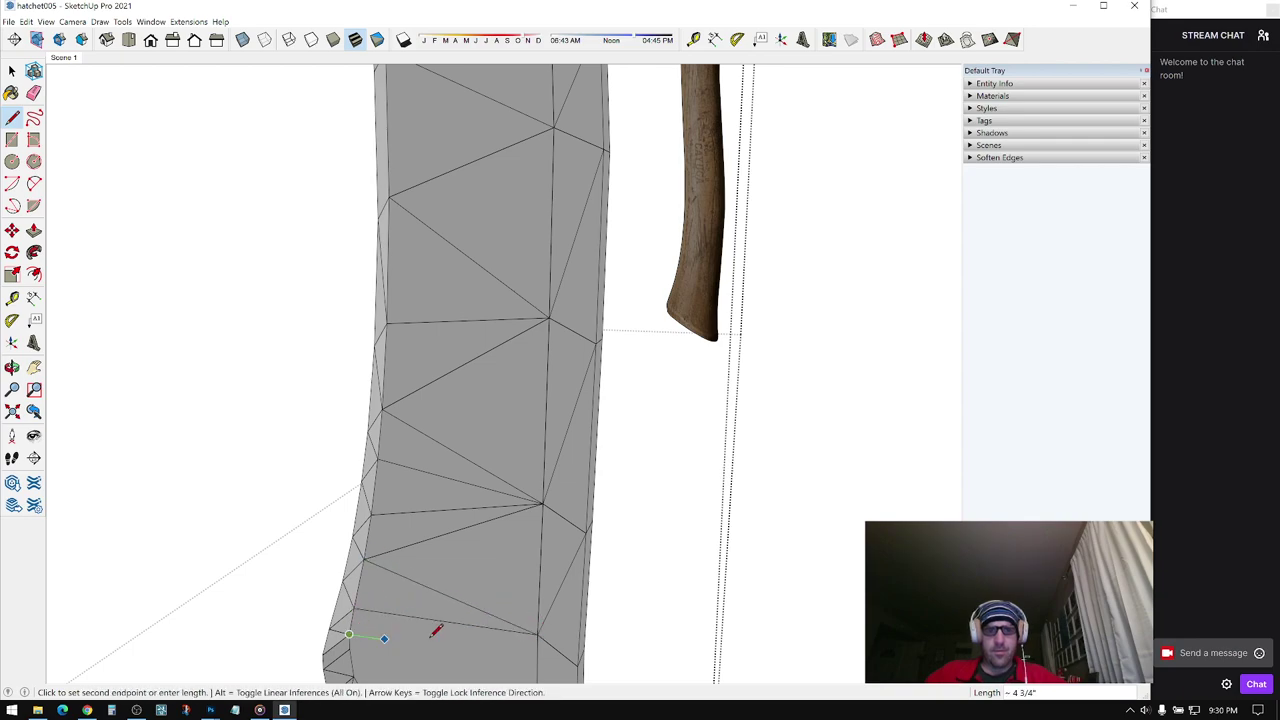
{"action": "left_click", "coordinate": [533, 630]}
{"action": "middle_click_drag", "start_coordinate": [534, 623], "coordinate": [340, 483]}
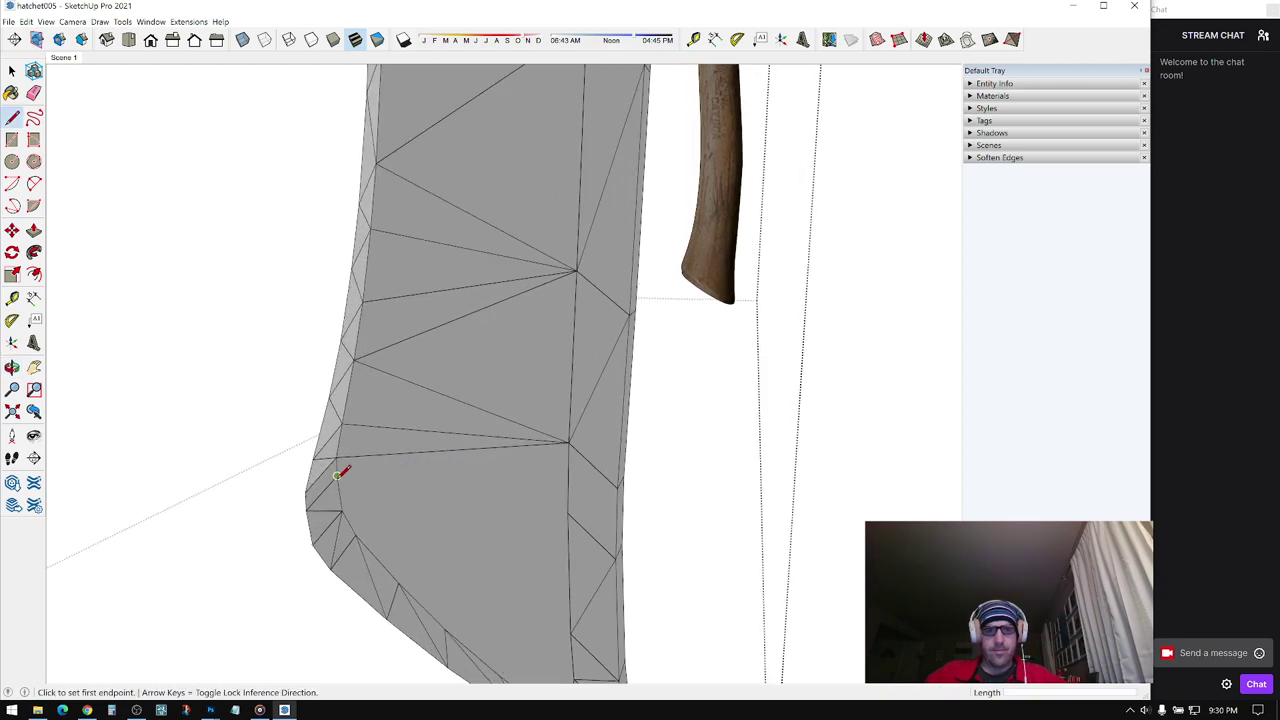
{"action": "left_click", "coordinate": [338, 474]}
{"action": "left_click", "coordinate": [568, 441]}
- Draw lines across the flared end, linking the next two wide-bevel vertices to the heel corner and the upper part of the slanted butt edge
{"action": "left_click", "coordinate": [569, 512]}
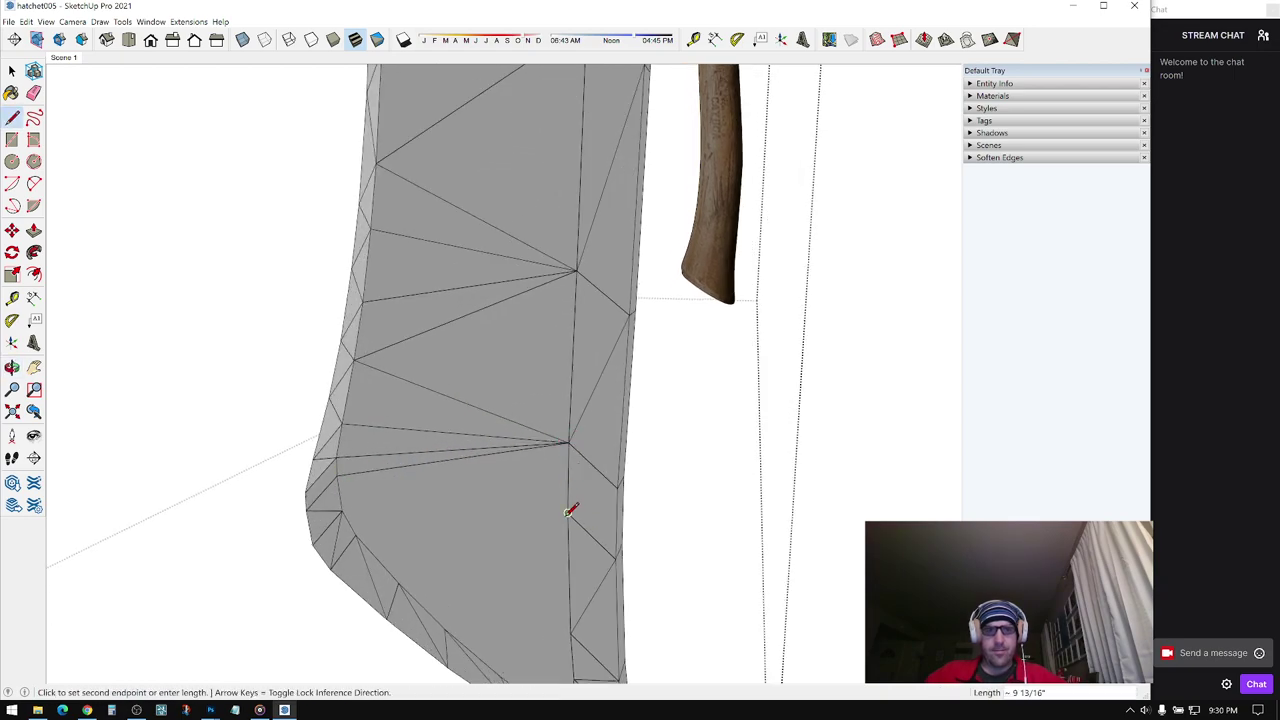
{"action": "left_click", "coordinate": [343, 511]}
{"action": "left_click", "coordinate": [343, 510]}
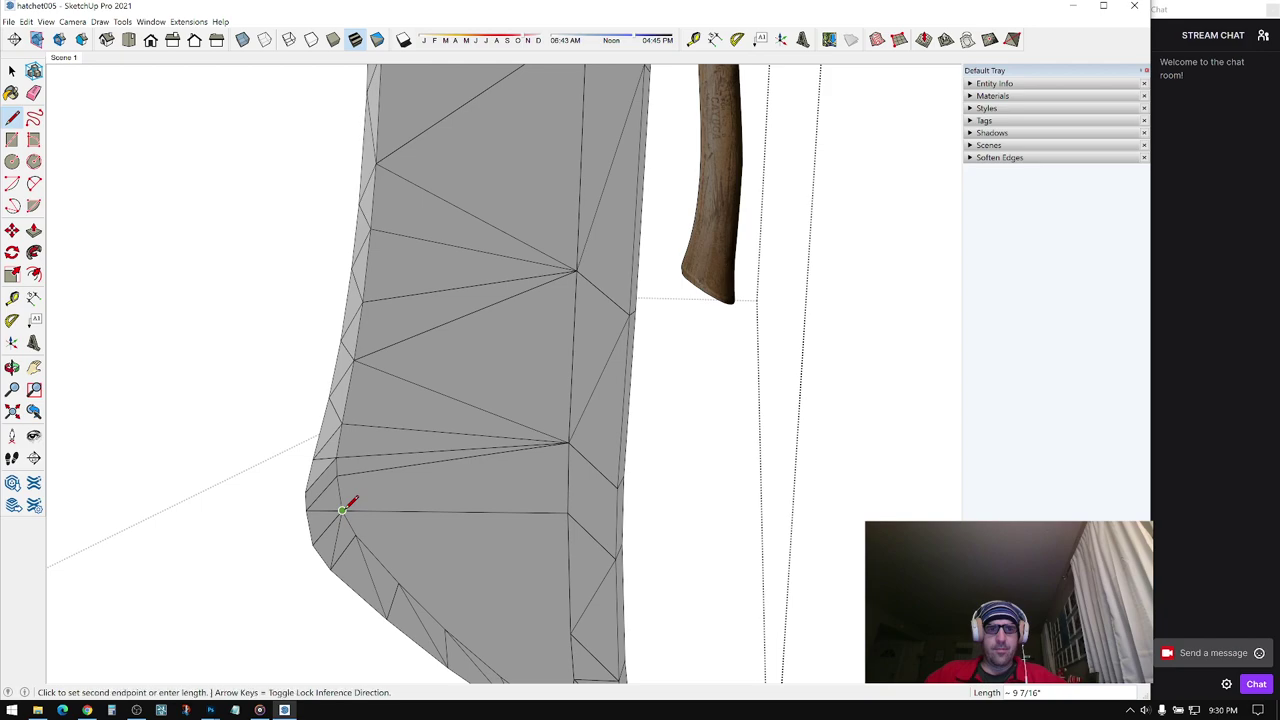
{"action": "left_click", "coordinate": [570, 441]}
{"action": "mouse_move", "coordinate": [569, 466]}
{"action": "middle_mouse_down"}
{"action": "mouse_move", "coordinate": [495, 398]}
{"action": "mouse_move", "coordinate": [327, 413]}
{"action": "middle_mouse_up"}
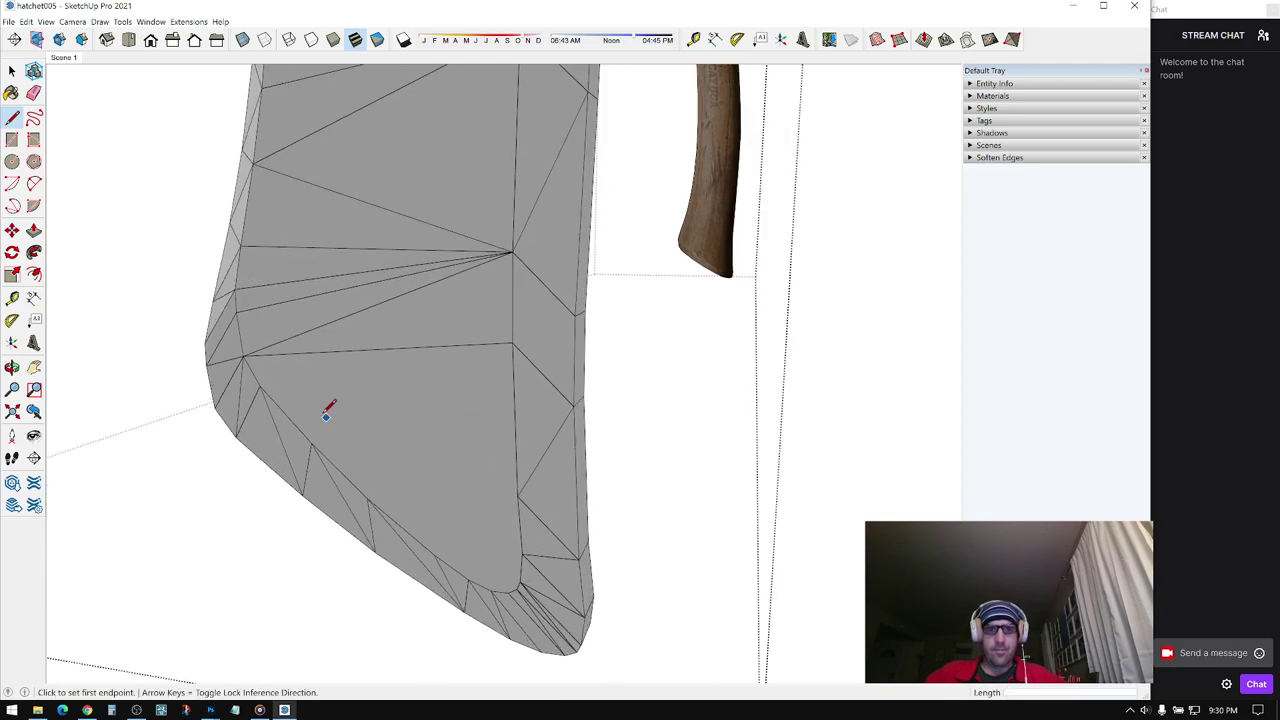
{"action": "left_click", "coordinate": [512, 343]}
{"action": "left_click", "coordinate": [312, 440]}
- Try to triangulate the butt face with lines from a lower wide-bevel vertex to two neighbouring slanted-edge vertices
{"action": "left_click", "coordinate": [312, 440]}
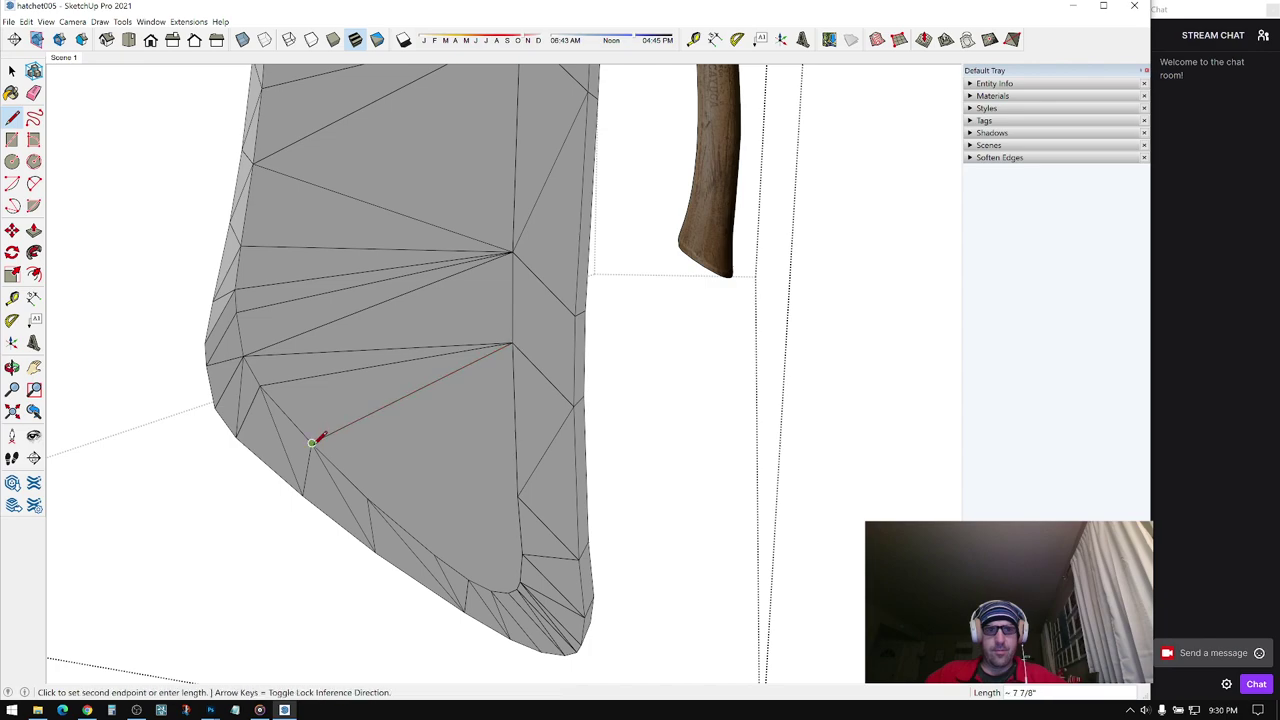
{"action": "left_click", "coordinate": [518, 495]}
{"action": "left_click", "coordinate": [518, 495]}
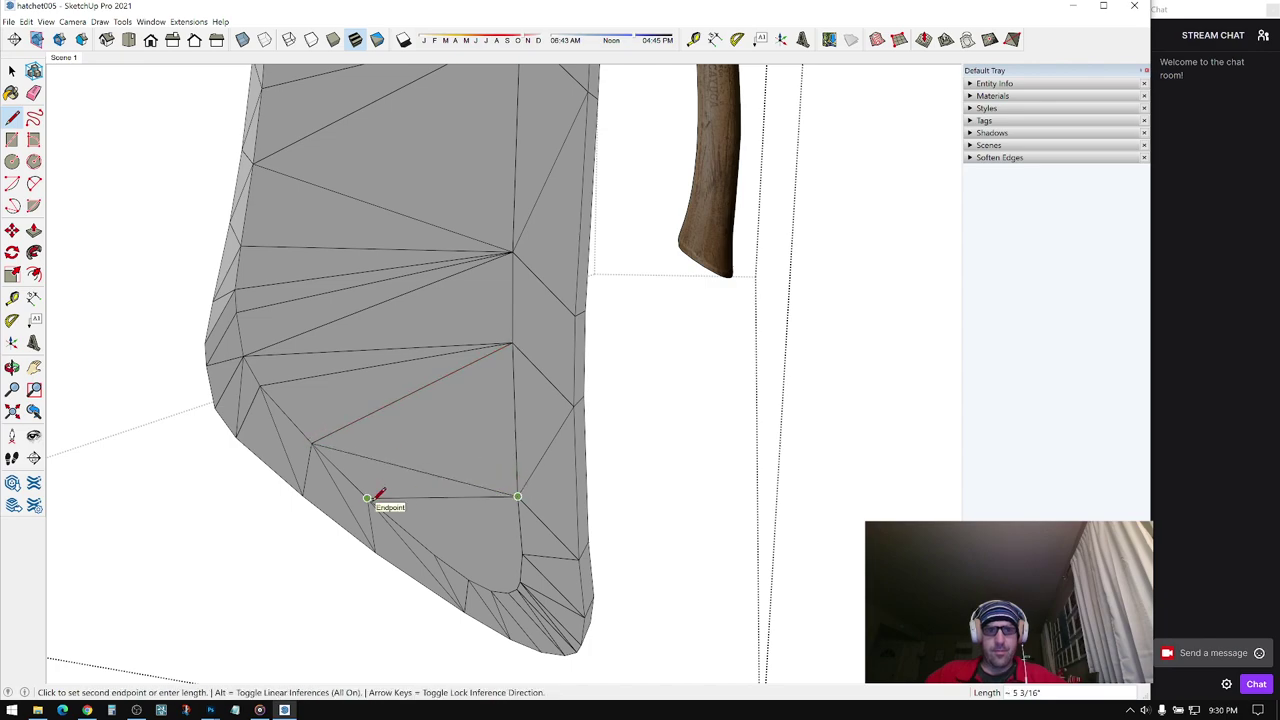
{"action": "left_click", "coordinate": [367, 497]}
- Triangulate the lower butt face by joining the slanted edge's middle vertices to the wide-bevel vertices opposite
{"action": "left_click", "coordinate": [367, 497]}
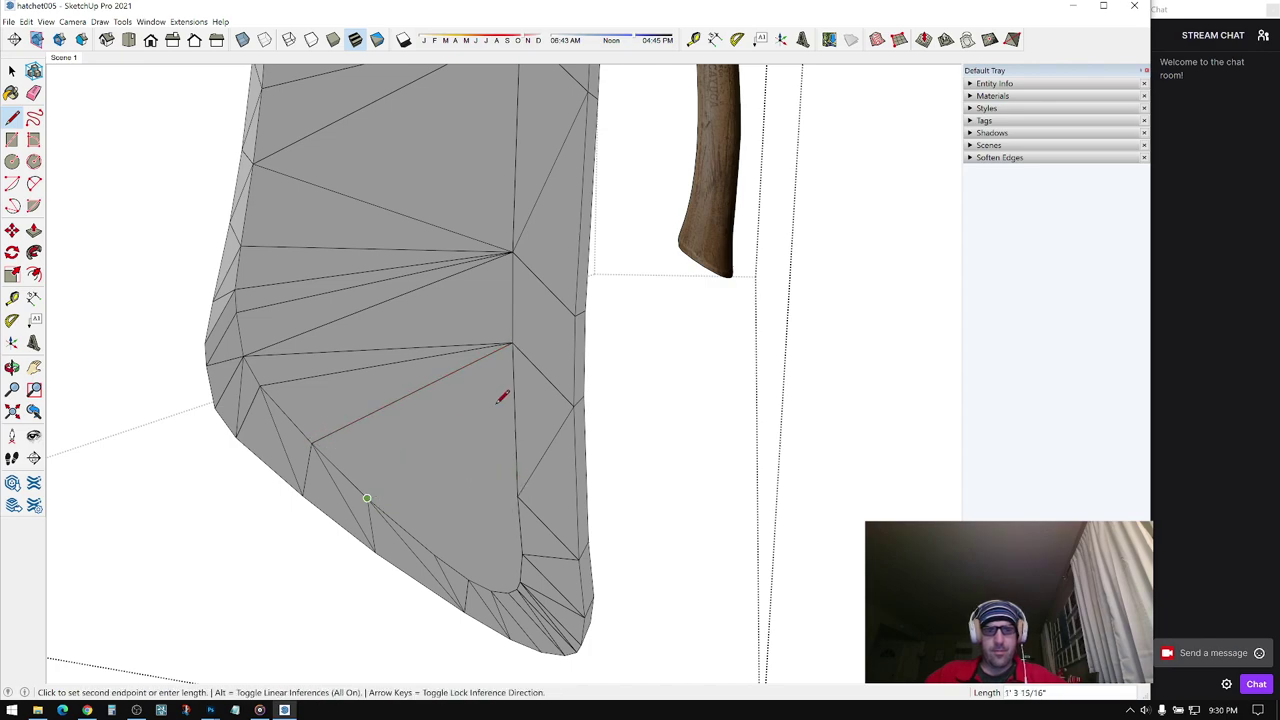
{"action": "left_click", "coordinate": [512, 343]}
{"action": "left_click", "coordinate": [518, 496]}
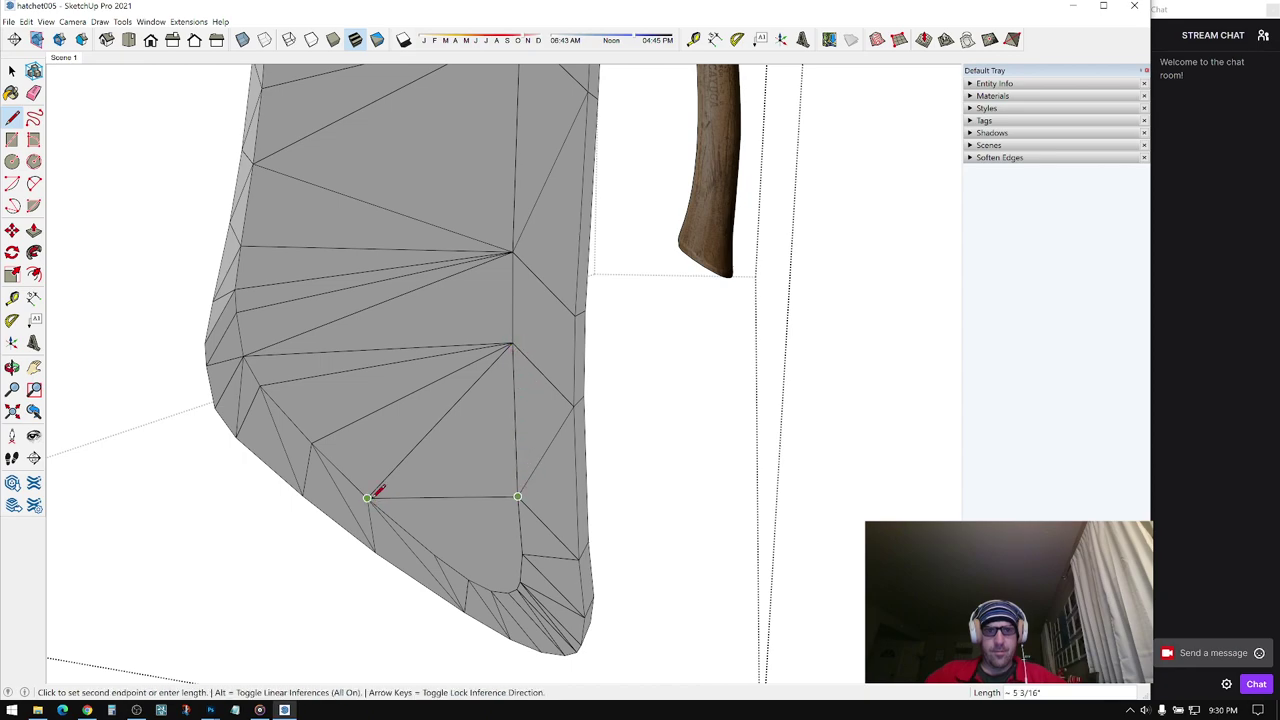
{"action": "left_click", "coordinate": [367, 497]}
{"action": "left_click", "coordinate": [437, 553]}
{"action": "left_click", "coordinate": [518, 496]}
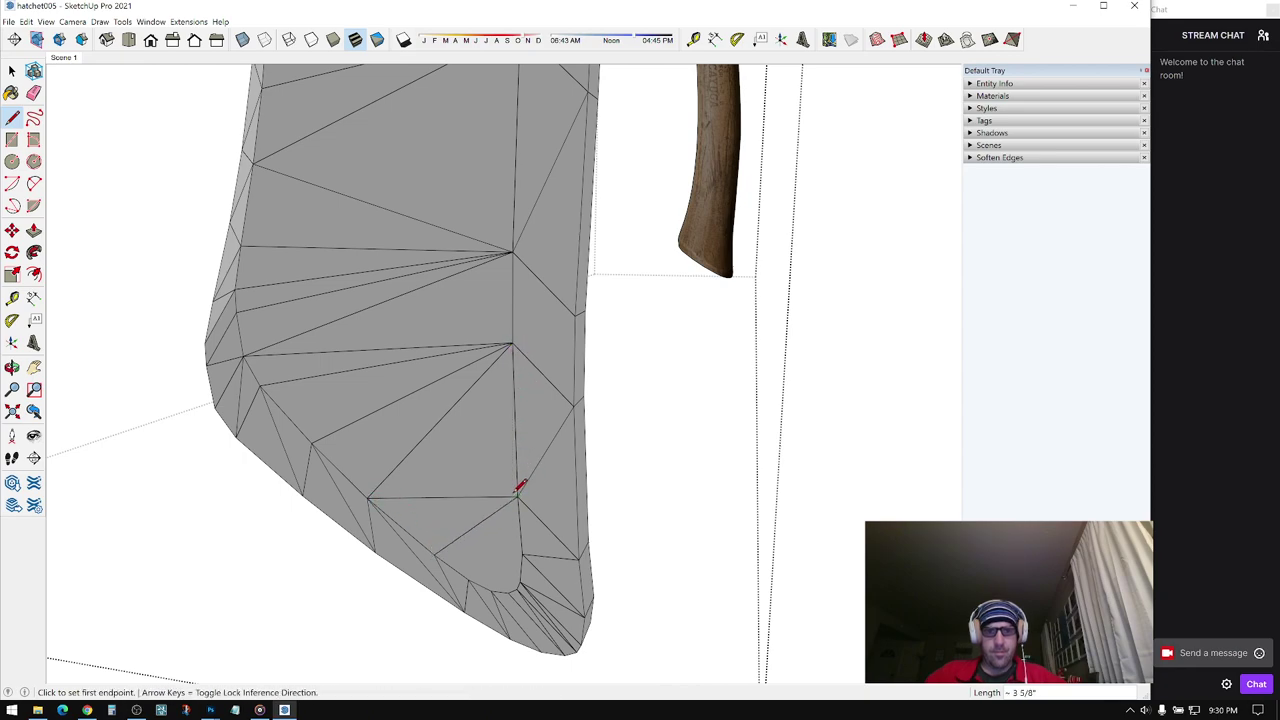
{"action": "left_click", "coordinate": [522, 554]}
{"action": "left_click", "coordinate": [435, 555]}
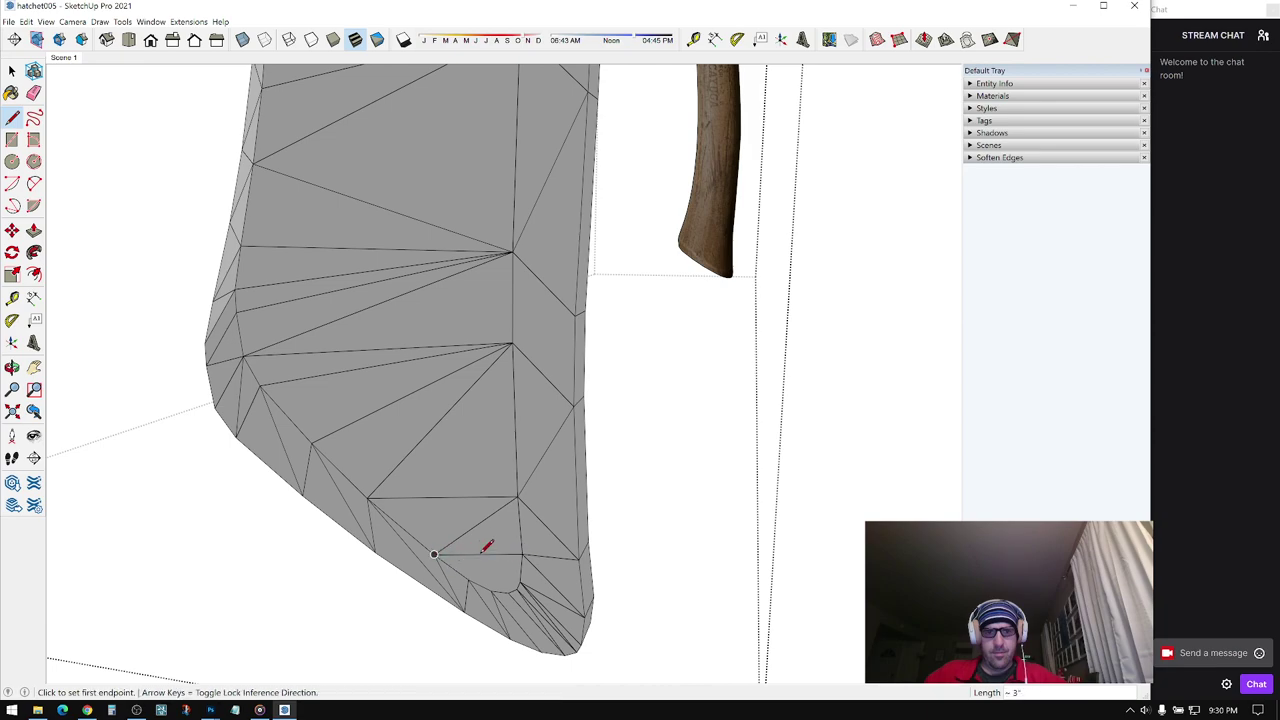
- Finish triangulating the small pocket of the broad face at the handle's lowest tip with short lines between its rim vertices
{"action": "middle_click_drag", "start_coordinate": [480, 578], "coordinate": [442, 443], "text": "shift"}
{"action": "scroll", "coordinate": [442, 443], "scroll_direction": "up", "scroll_amount": 1}
{"action": "scroll", "coordinate": [447, 440], "scroll_direction": "up", "scroll_amount": 1}
{"action": "left_click", "coordinate": [429, 444]}
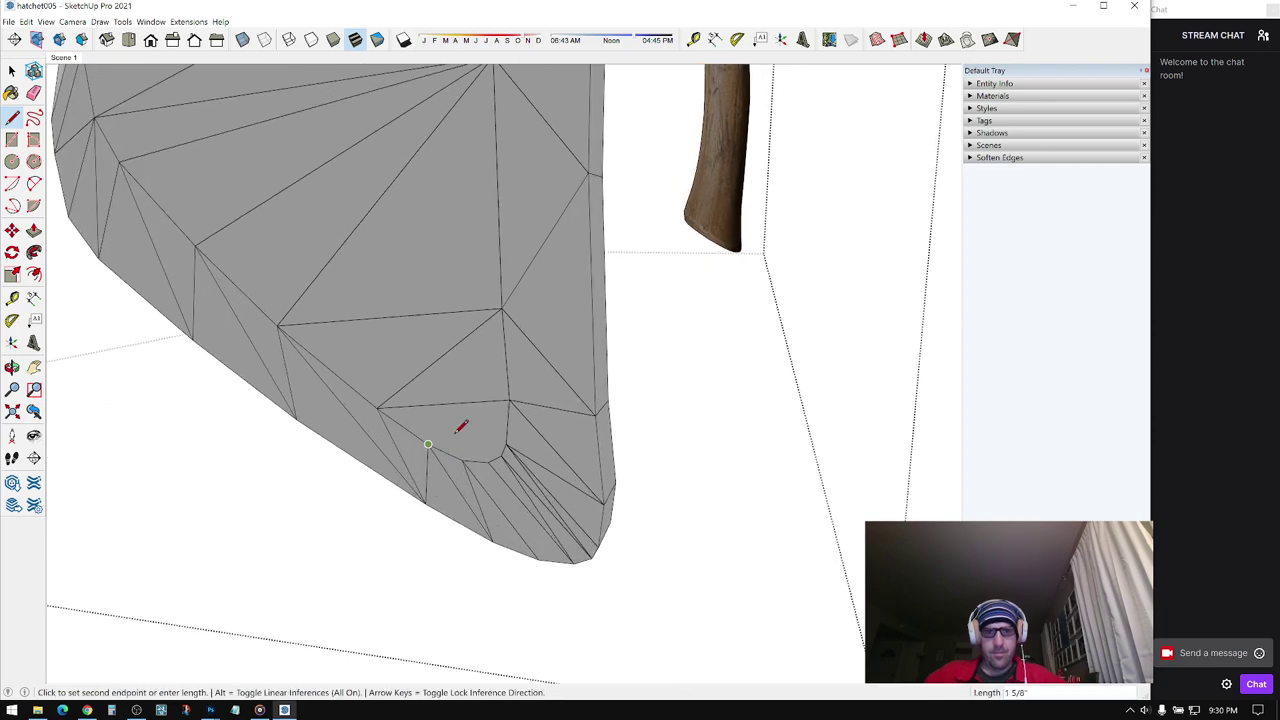
{"action": "left_click", "coordinate": [509, 400]}
{"action": "left_click", "coordinate": [507, 444]}
{"action": "left_click", "coordinate": [429, 444]}
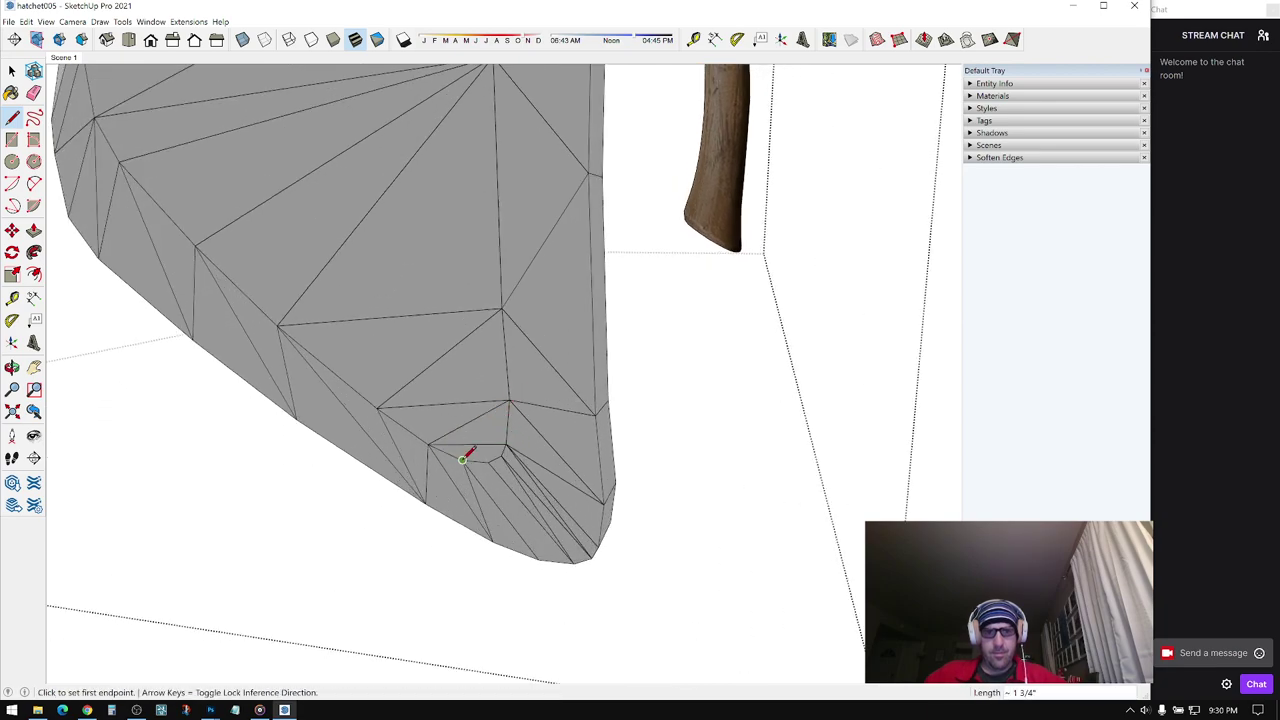
{"action": "left_click", "coordinate": [462, 459]}
- Select the mesh section at the handle's upper middle from its narrow side and scale it slightly along the red axis
{"action": "middle_click_drag", "start_coordinate": [508, 440], "coordinate": [457, 243]}
{"action": "left_click_drag", "start_coordinate": [452, 235], "coordinate": [578, 405]}
{"action": "key", "text": "m"}
{"action": "mouse_move", "coordinate": [519, 381]}
{"action": "middle_mouse_down"}
{"action": "mouse_move", "coordinate": [486, 334]}
{"action": "mouse_move", "coordinate": [537, 371]}
{"action": "middle_mouse_up"}
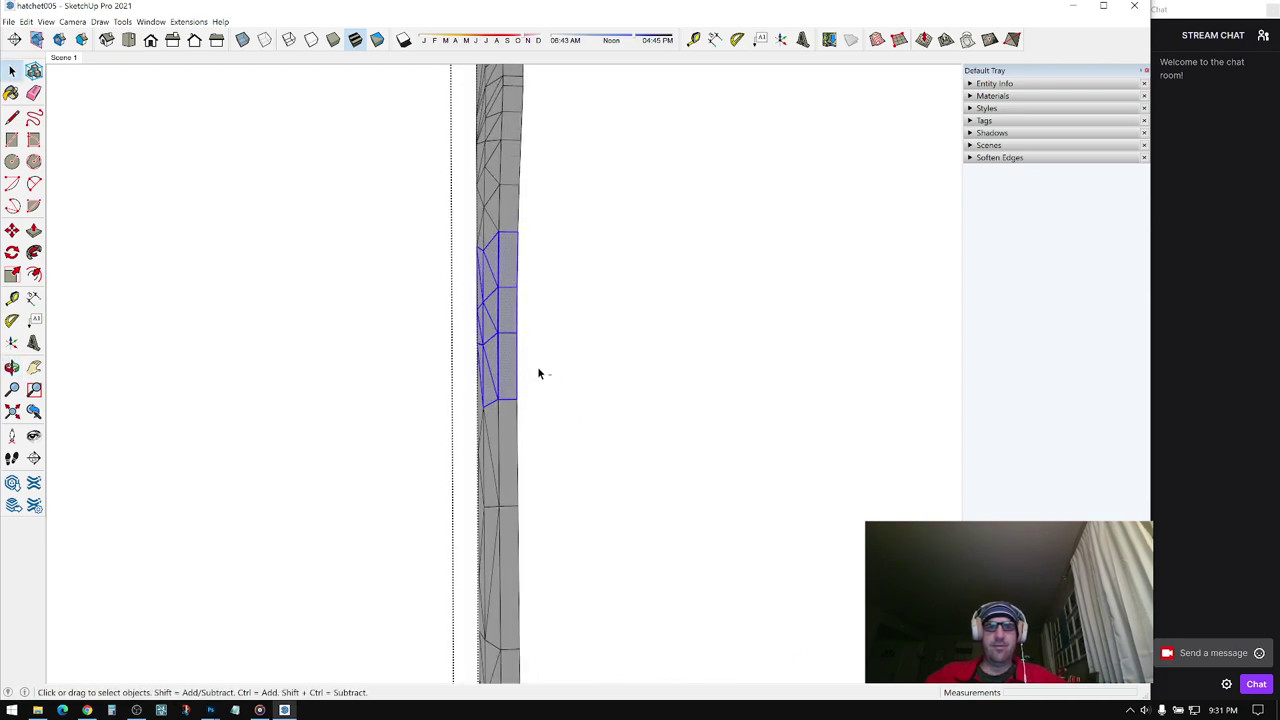
{"action": "key", "text": "s"}
{"action": "scroll", "coordinate": [489, 316], "scroll_direction": "up", "scroll_amount": 1}
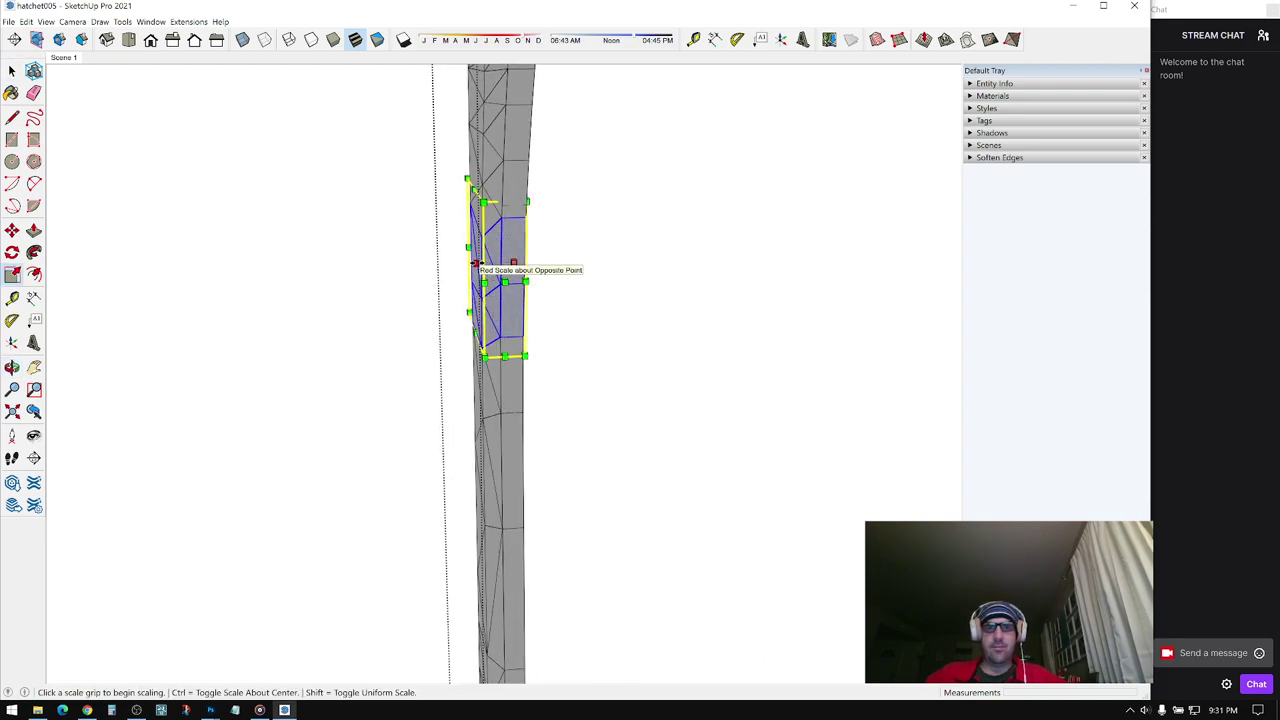
{"action": "left_click_drag", "start_coordinate": [476, 263], "coordinate": [482, 263]}
- Select the mesh section at the handle's lower middle from its narrow side and scale it along the red axis to about 1.04
{"action": "middle_click_drag", "start_coordinate": [505, 378], "coordinate": [514, 354]}
{"action": "scroll", "coordinate": [480, 214], "scroll_direction": "down", "scroll_amount": 2}
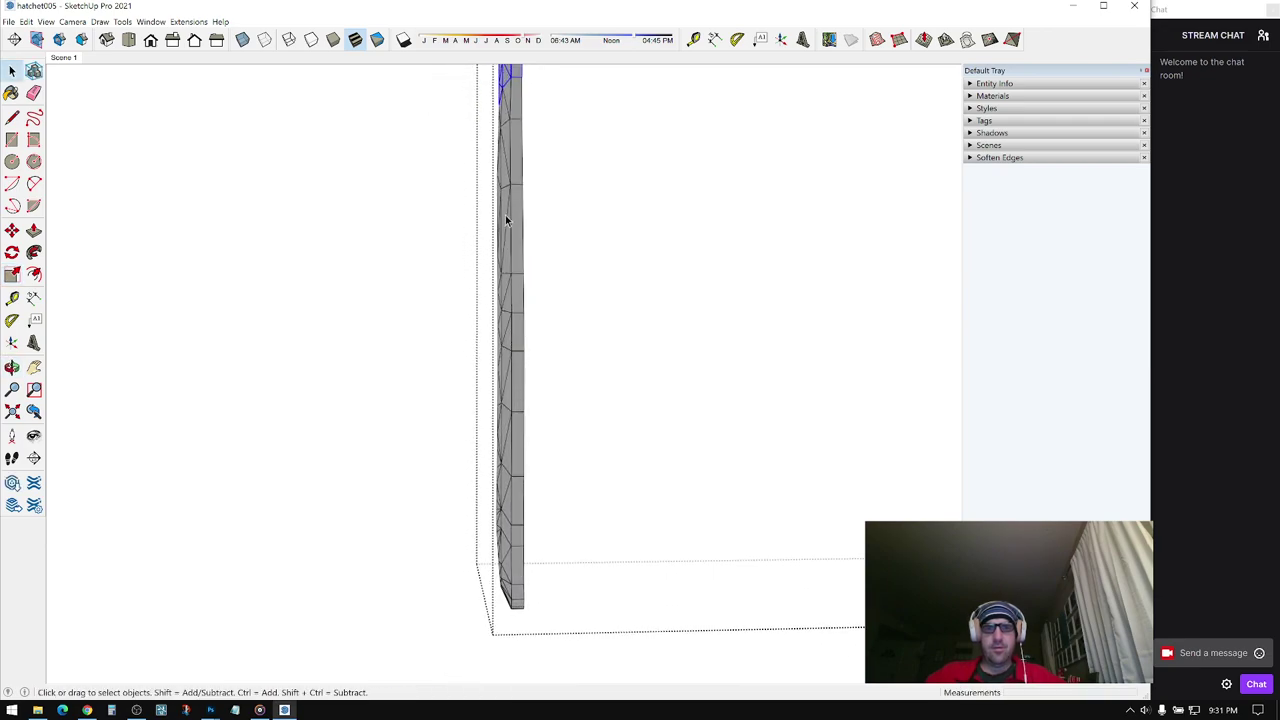
{"action": "middle_click_drag", "start_coordinate": [505, 215], "coordinate": [460, 257]}
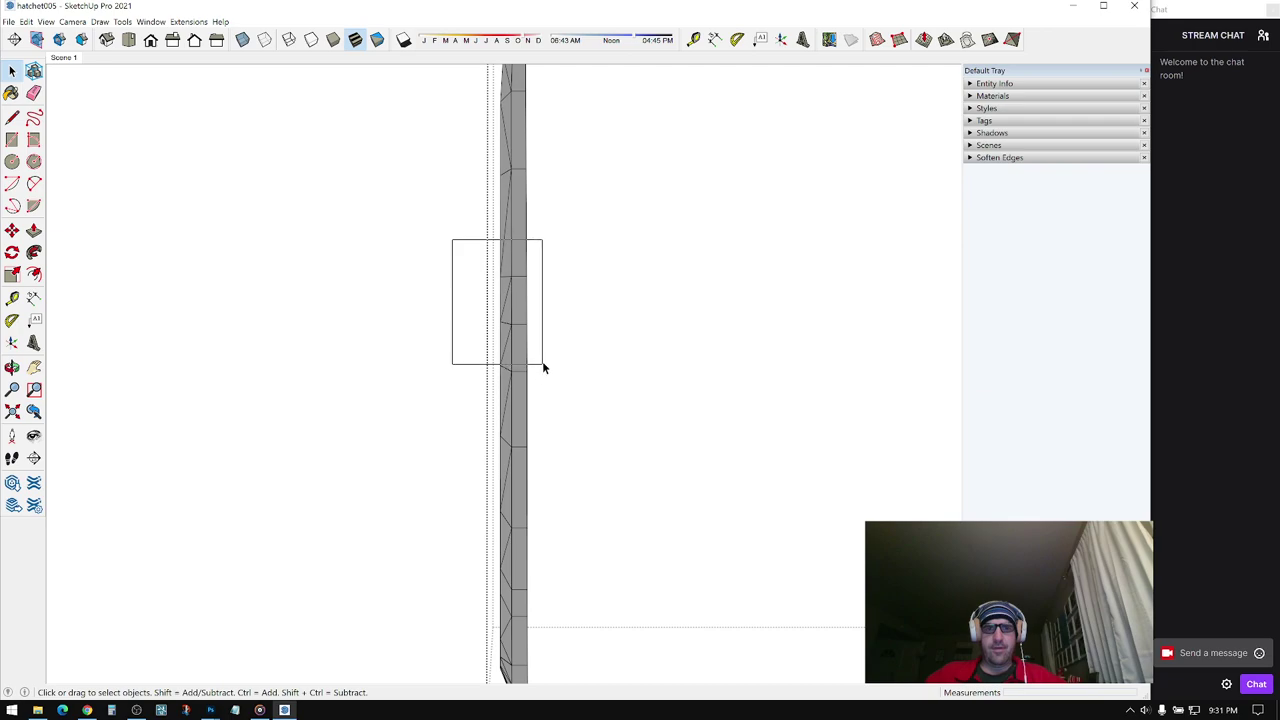
{"action": "left_click_drag", "start_coordinate": [551, 364], "coordinate": [563, 449]}
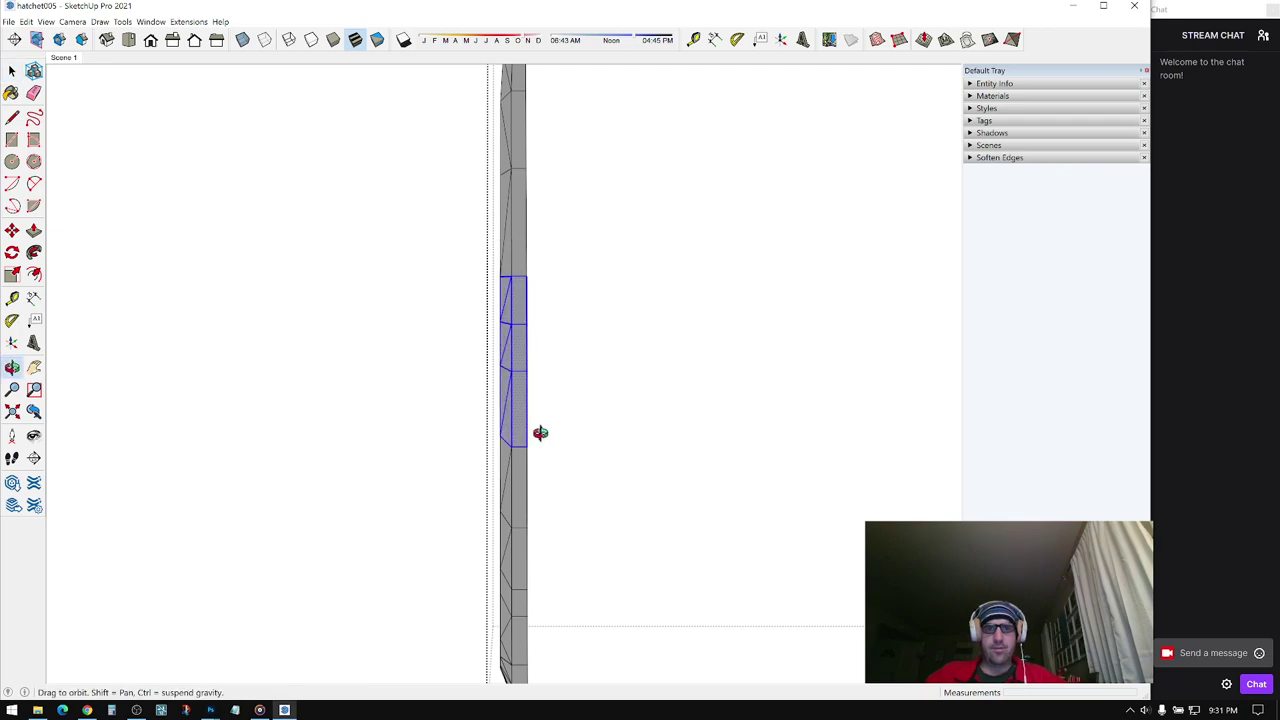
{"action": "key", "text": "s"}
{"action": "middle_click_drag", "start_coordinate": [540, 434], "coordinate": [501, 345]}
{"action": "left_click", "coordinate": [494, 346]}
{"action": "left_click", "coordinate": [489, 346]}
{"action": "left_click", "coordinate": [497, 335]}
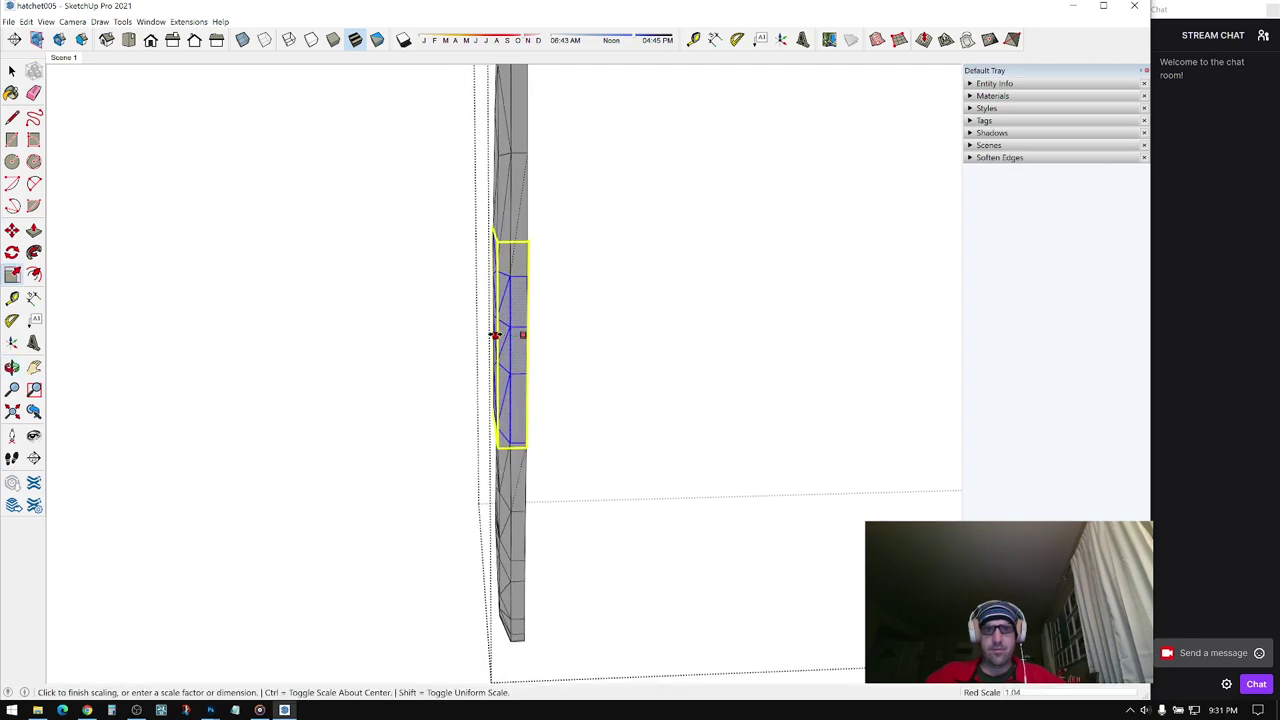
{"action": "left_click", "coordinate": [494, 334]}
- Select the shorter segment in the middle of that section and widen it slightly along the red axis
{"action": "key", "text": "space"}
{"action": "left_click_drag", "start_coordinate": [536, 372], "coordinate": [543, 383]}
{"action": "key", "text": "s"}
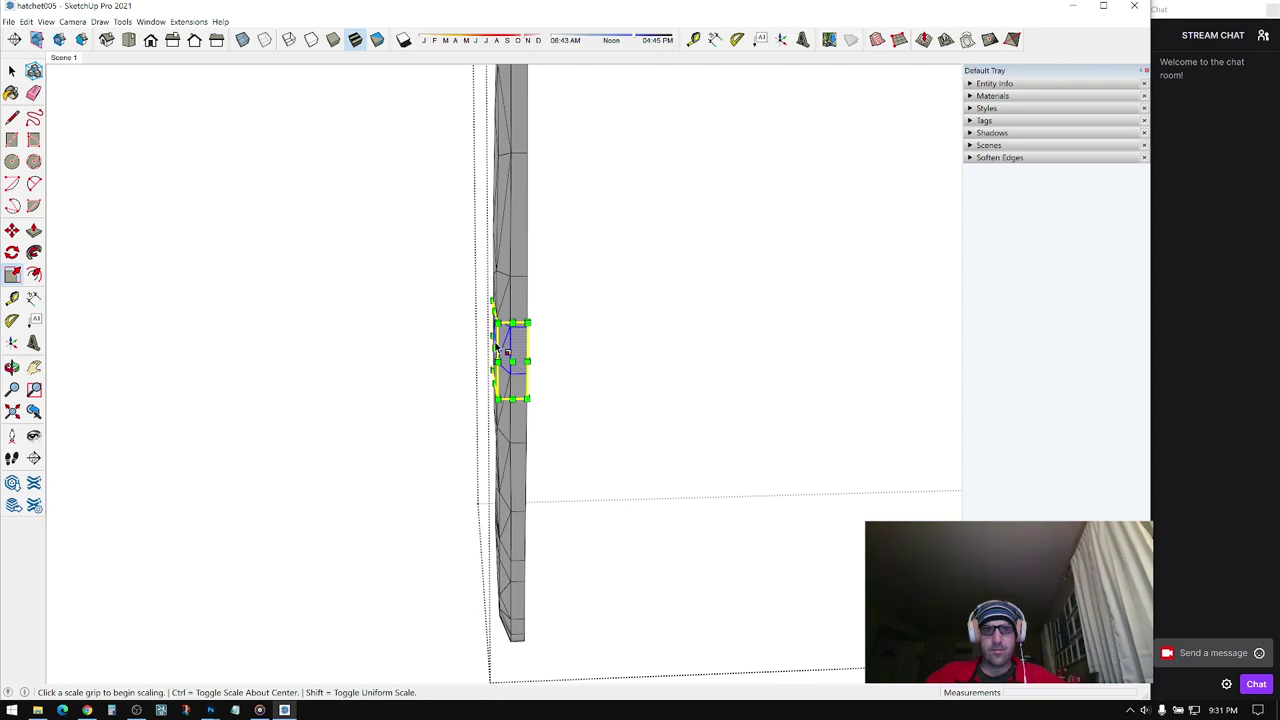
{"action": "left_click", "coordinate": [495, 347]}
{"action": "left_click", "coordinate": [491, 346]}
{"action": "key", "text": "space"}
- Select the neighbouring mesh section of the handle's shaft and scale it along the red axis to about 0.92
{"action": "middle_click_drag", "start_coordinate": [491, 346], "coordinate": [462, 262]}
{"action": "scroll", "coordinate": [514, 363], "scroll_direction": "up", "scroll_amount": 2}
{"action": "left_click_drag", "start_coordinate": [461, 287], "coordinate": [551, 436]}
{"action": "key", "text": "s"}
{"action": "left_click", "coordinate": [488, 354]}
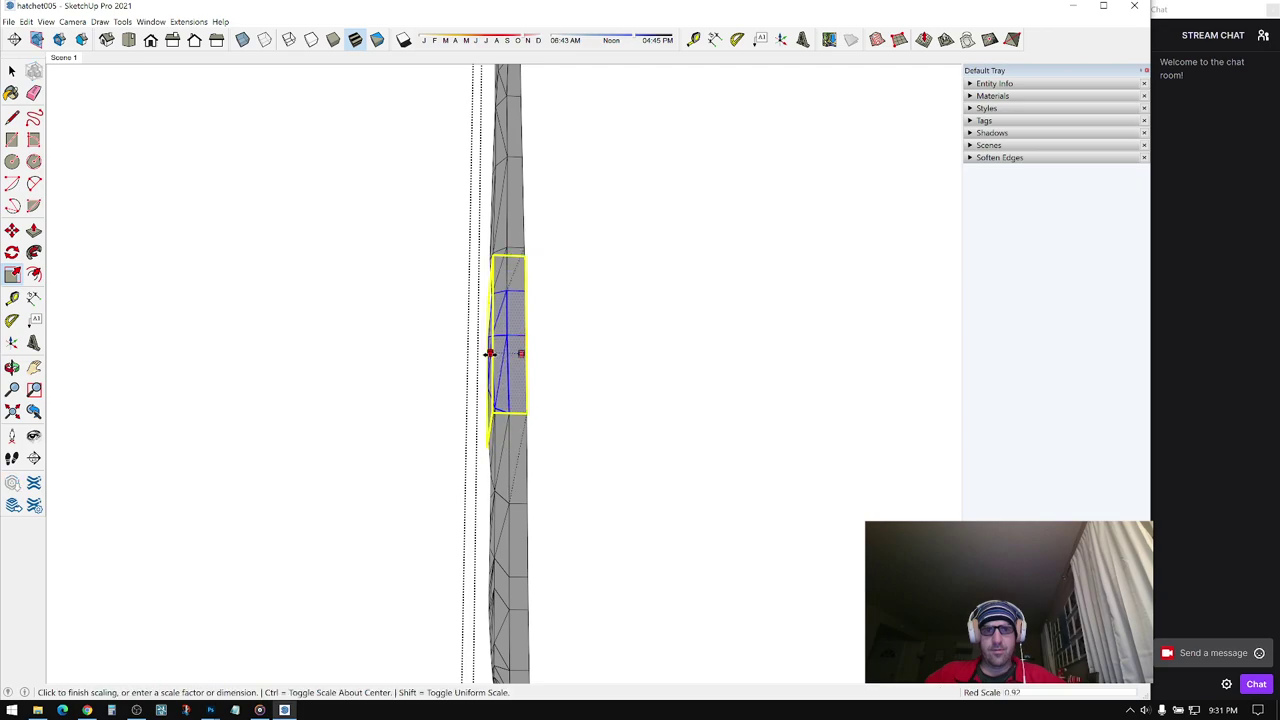
{"action": "left_click", "coordinate": [489, 354]}
{"action": "key", "text": "space"}
- Examine the rescaled handle's thickness from its narrow side, its butt and its open upper end
{"action": "scroll", "coordinate": [497, 357], "scroll_direction": "down", "scroll_amount": 1}
{"action": "middle_click_drag", "start_coordinate": [491, 360], "coordinate": [476, 495]}
{"action": "left_click", "coordinate": [531, 347]}
{"action": "middle_click_drag", "start_coordinate": [474, 416], "coordinate": [527, 512]}
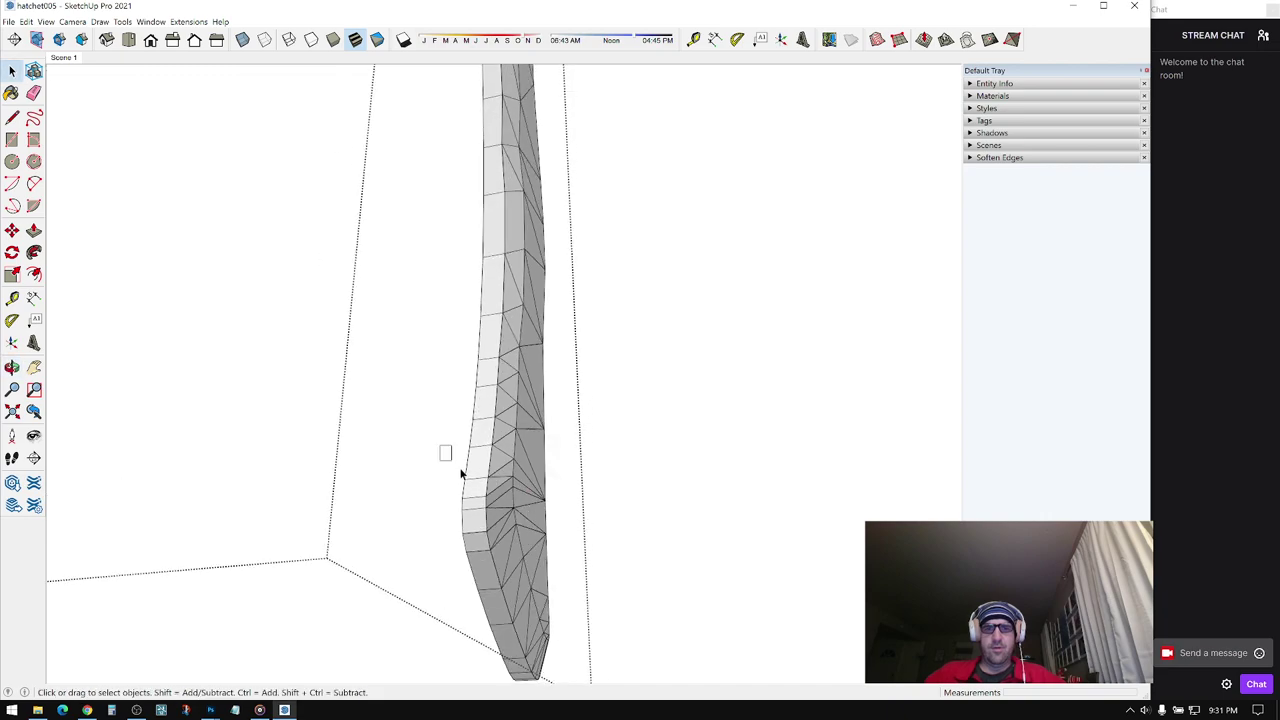
{"action": "left_click_drag", "start_coordinate": [573, 561], "coordinate": [572, 557]}
{"action": "middle_click_drag", "start_coordinate": [572, 557], "coordinate": [497, 427]}
{"action": "key", "text": "s"}
{"action": "key", "text": "space"}
{"action": "mouse_move", "coordinate": [413, 476]}
{"action": "middle_mouse_down"}
{"action": "mouse_move", "coordinate": [349, 411]}
{"action": "mouse_move", "coordinate": [451, 373]}
{"action": "mouse_move", "coordinate": [249, 384]}
{"action": "mouse_move", "coordinate": [395, 369]}
{"action": "mouse_move", "coordinate": [357, 406]}
{"action": "middle_mouse_up"}
{"action": "scroll", "coordinate": [357, 406], "scroll_direction": "up", "scroll_amount": 3}
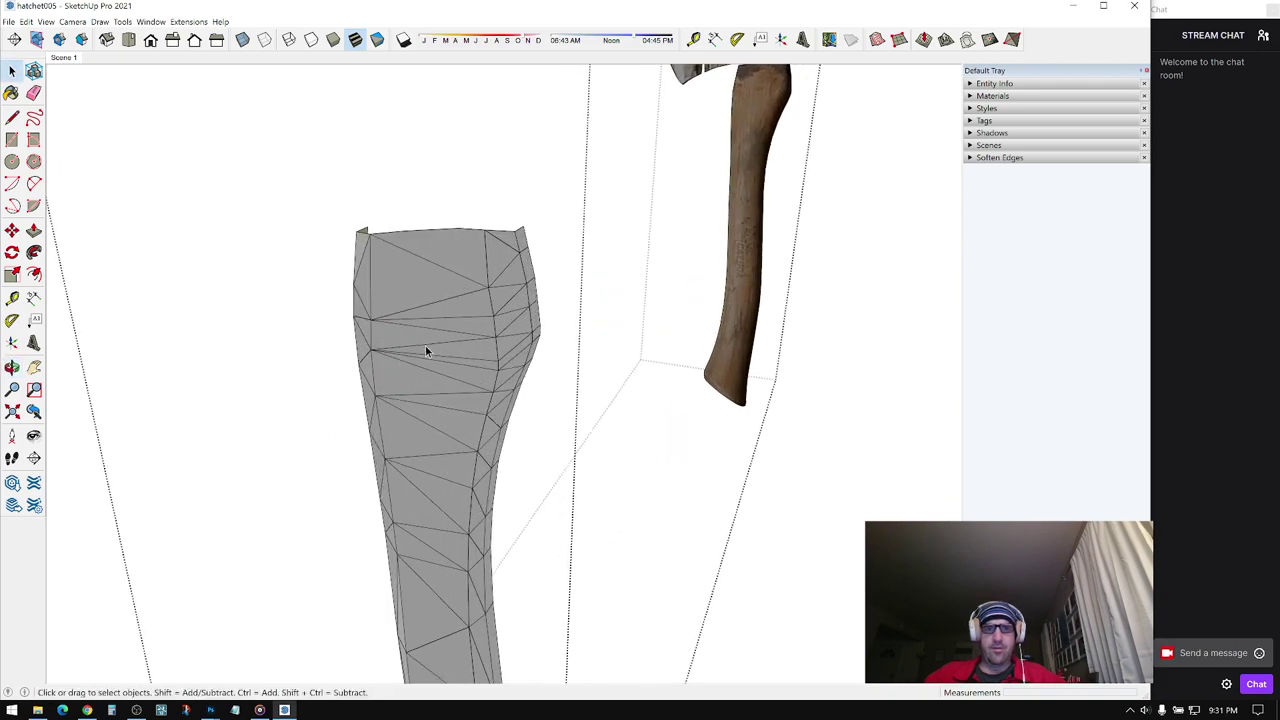
- Start softening the mesh edges at the handle's upper end and turn off the display of hidden geometry
{"action": "middle_click_drag", "start_coordinate": [426, 349], "coordinate": [336, 351]}
{"action": "left_click", "coordinate": [34, 93]}
{"action": "mouse_move", "coordinate": [463, 323]}
{"action": "middle_mouse_down"}
{"action": "mouse_move", "coordinate": [443, 294]}
{"action": "mouse_move", "coordinate": [522, 270]}
{"action": "middle_mouse_up"}
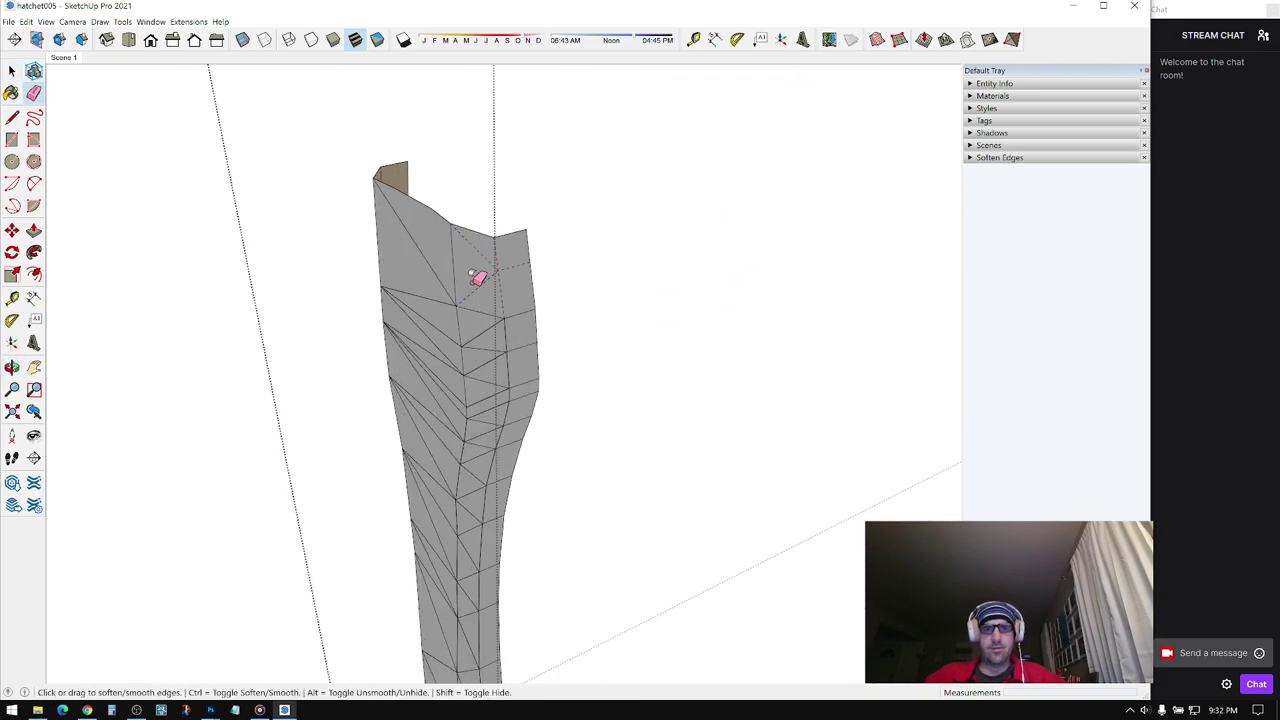
{"action": "left_click", "coordinate": [47, 21]}
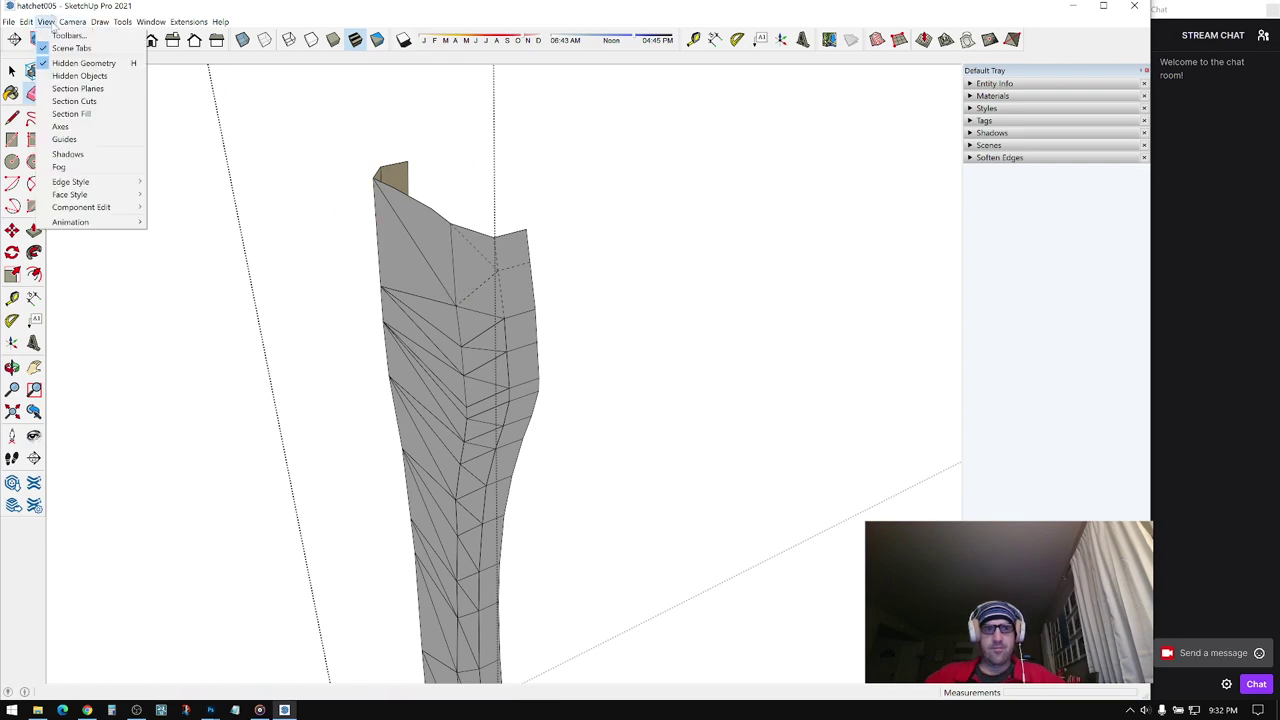
{"action": "left_click", "coordinate": [66, 64]}
- Soften and smooth the triangulation edges over the upper half of the handle's broad face and adjoining bevel
{"action": "mouse_move", "coordinate": [458, 293]}
{"action": "left_mouse_down", "text": "ctrl"}
{"action": "mouse_move", "coordinate": [486, 334]}
{"action": "mouse_move", "coordinate": [511, 309]}
{"action": "mouse_move", "coordinate": [512, 338]}
{"action": "mouse_move", "coordinate": [463, 374]}
{"action": "mouse_move", "coordinate": [497, 420]}
{"action": "left_mouse_up", "text": "ctrl"}
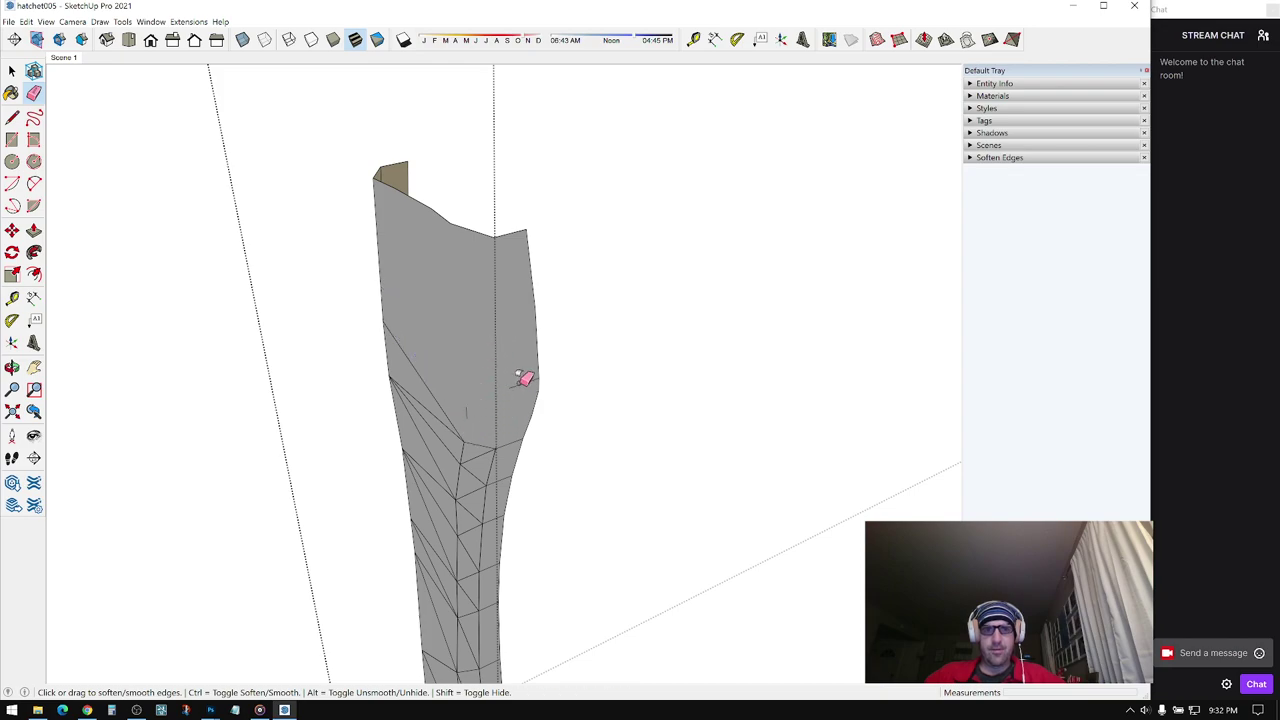
{"action": "left_click_drag", "start_coordinate": [478, 405], "coordinate": [462, 512], "text": "ctrl"}
{"action": "mouse_move", "coordinate": [462, 512]}
{"action": "middle_mouse_down"}
{"action": "mouse_move", "coordinate": [494, 420]}
{"action": "mouse_move", "coordinate": [466, 300]}
{"action": "mouse_move", "coordinate": [476, 189]}
{"action": "middle_mouse_up"}
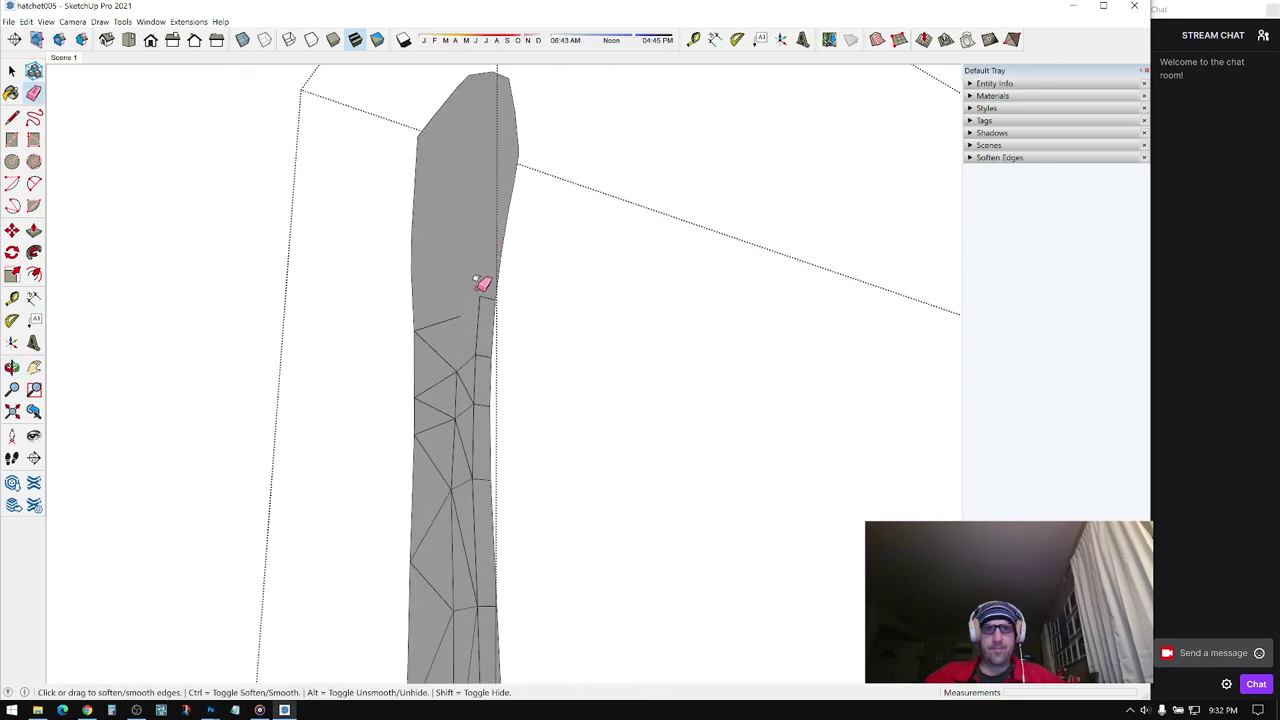
{"action": "mouse_move", "coordinate": [482, 284]}
{"action": "left_mouse_down", "text": "ctrl"}
{"action": "mouse_move", "coordinate": [474, 337]}
{"action": "mouse_move", "coordinate": [451, 363]}
{"action": "mouse_move", "coordinate": [453, 407]}
{"action": "mouse_move", "coordinate": [462, 402]}
{"action": "left_mouse_up", "text": "ctrl"}
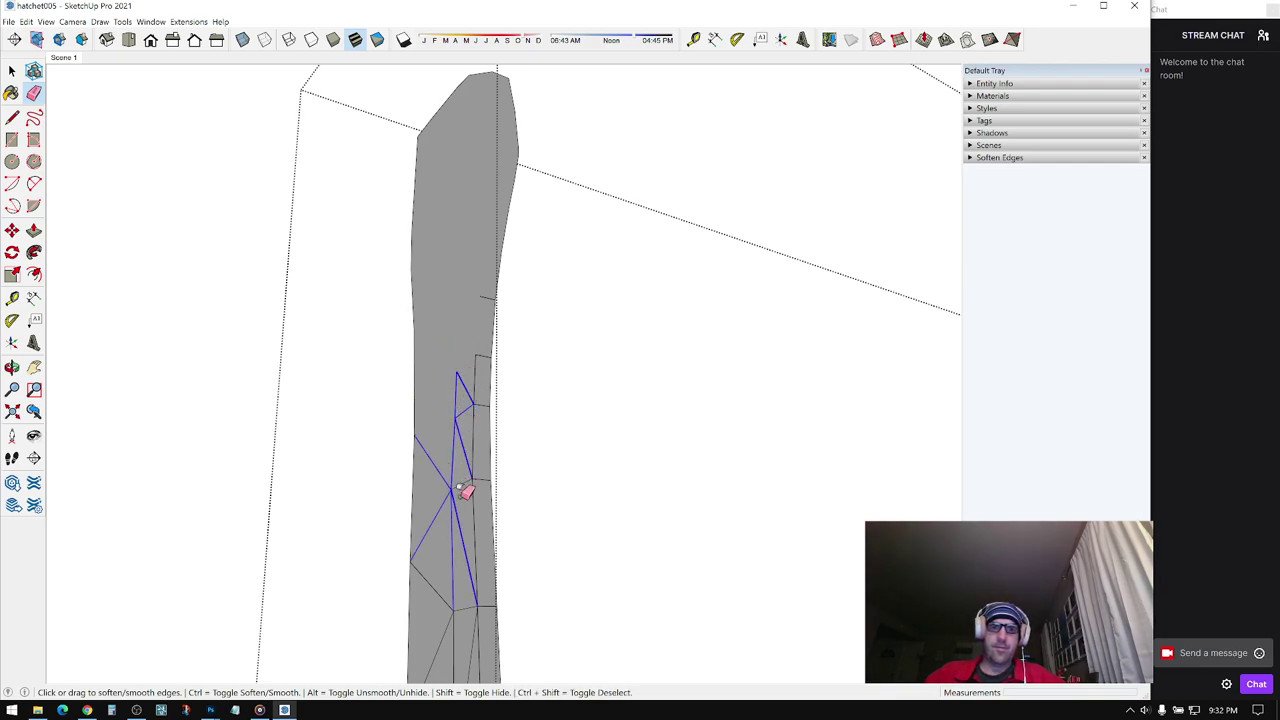
{"action": "mouse_move", "coordinate": [460, 488]}
{"action": "left_mouse_down", "text": "ctrl"}
{"action": "mouse_move", "coordinate": [477, 471]}
{"action": "mouse_move", "coordinate": [479, 408]}
{"action": "left_mouse_up", "text": "ctrl"}
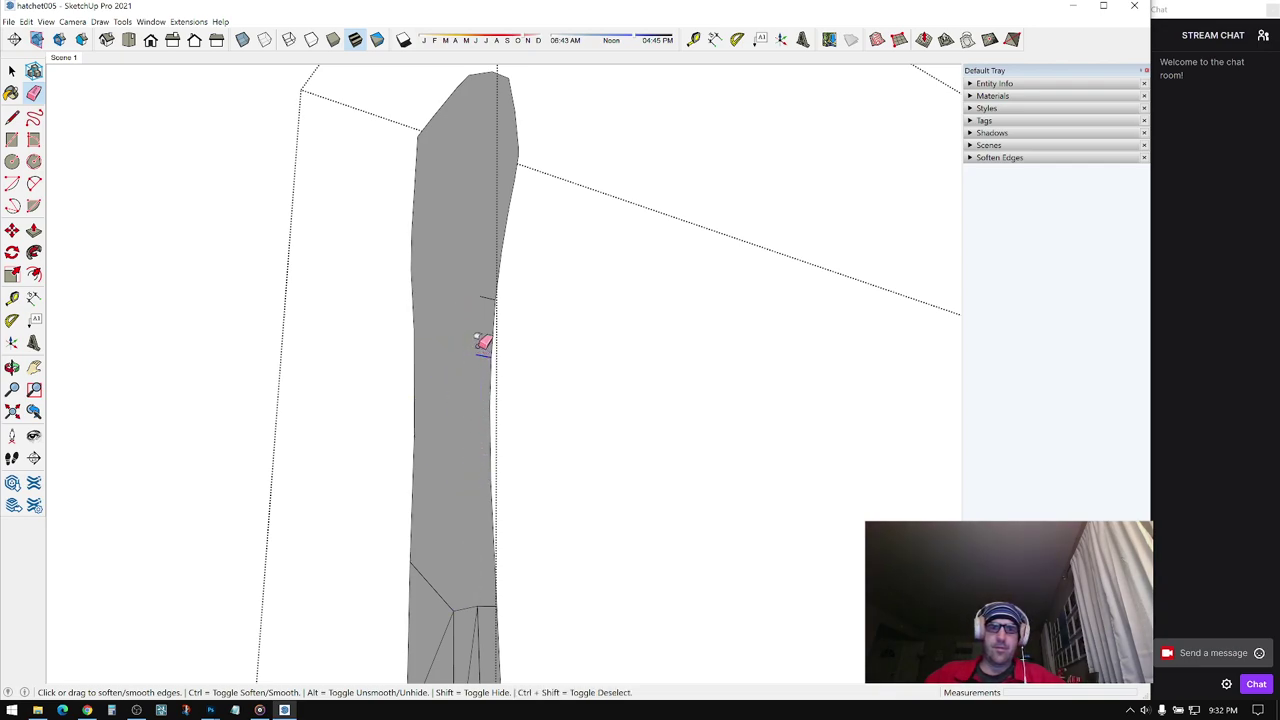
- Soften and smooth the remaining edges down the lower half of the broad face and around the butt
{"action": "middle_click_drag", "start_coordinate": [489, 293], "coordinate": [481, 253]}
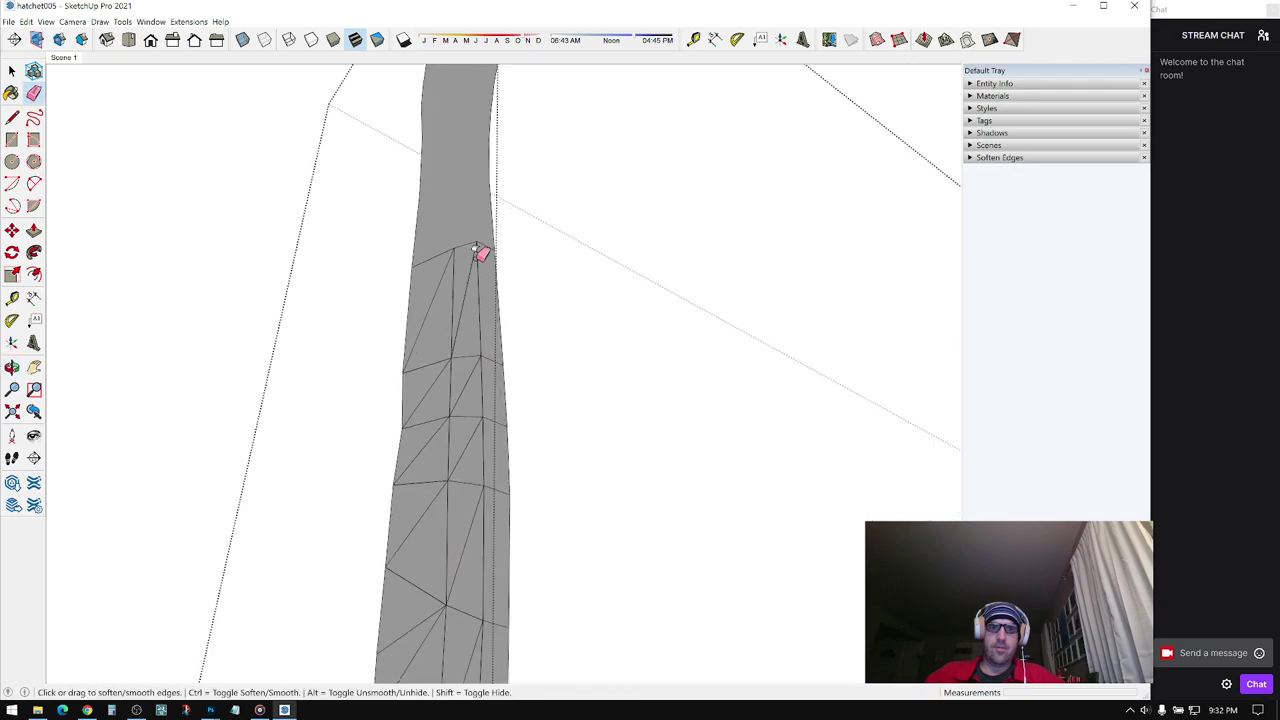
{"action": "mouse_move", "coordinate": [481, 237]}
{"action": "left_mouse_down", "text": "ctrl"}
{"action": "mouse_move", "coordinate": [457, 260]}
{"action": "mouse_move", "coordinate": [451, 323]}
{"action": "mouse_move", "coordinate": [484, 414]}
{"action": "left_mouse_up", "text": "ctrl"}
{"action": "middle_click_drag", "start_coordinate": [484, 414], "coordinate": [470, 229]}
{"action": "mouse_move", "coordinate": [450, 231]}
{"action": "left_mouse_down", "text": "ctrl"}
{"action": "mouse_move", "coordinate": [491, 334]}
{"action": "mouse_move", "coordinate": [463, 337]}
{"action": "left_mouse_up", "text": "ctrl"}
{"action": "mouse_move", "coordinate": [451, 391]}
{"action": "middle_mouse_down"}
{"action": "mouse_move", "coordinate": [459, 266]}
{"action": "mouse_move", "coordinate": [463, 283]}
{"action": "middle_mouse_up"}
{"action": "mouse_move", "coordinate": [469, 273]}
{"action": "left_mouse_down", "text": "ctrl"}
{"action": "mouse_move", "coordinate": [450, 303]}
{"action": "mouse_move", "coordinate": [460, 331]}
{"action": "mouse_move", "coordinate": [481, 331]}
{"action": "left_mouse_up", "text": "ctrl"}
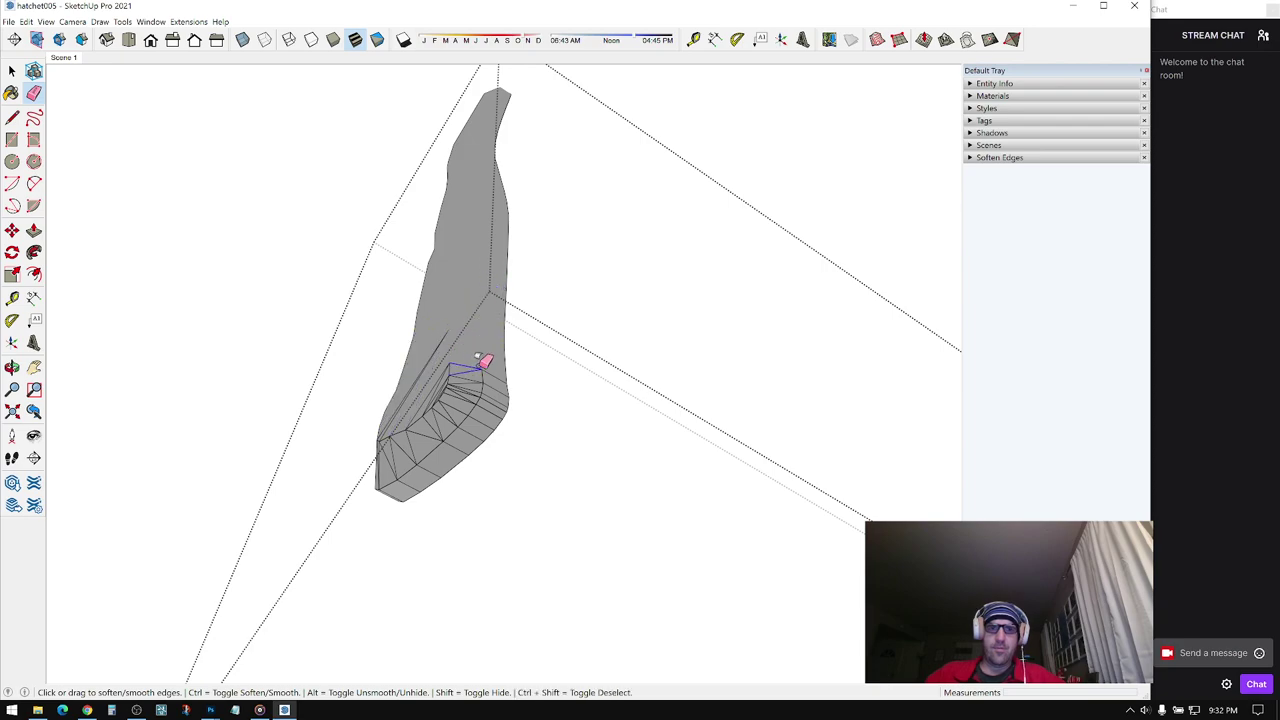
{"action": "mouse_move", "coordinate": [479, 385]}
{"action": "left_mouse_down", "text": "ctrl"}
{"action": "mouse_move", "coordinate": [414, 460]}
{"action": "mouse_move", "coordinate": [398, 449]}
{"action": "left_mouse_up", "text": "ctrl"}
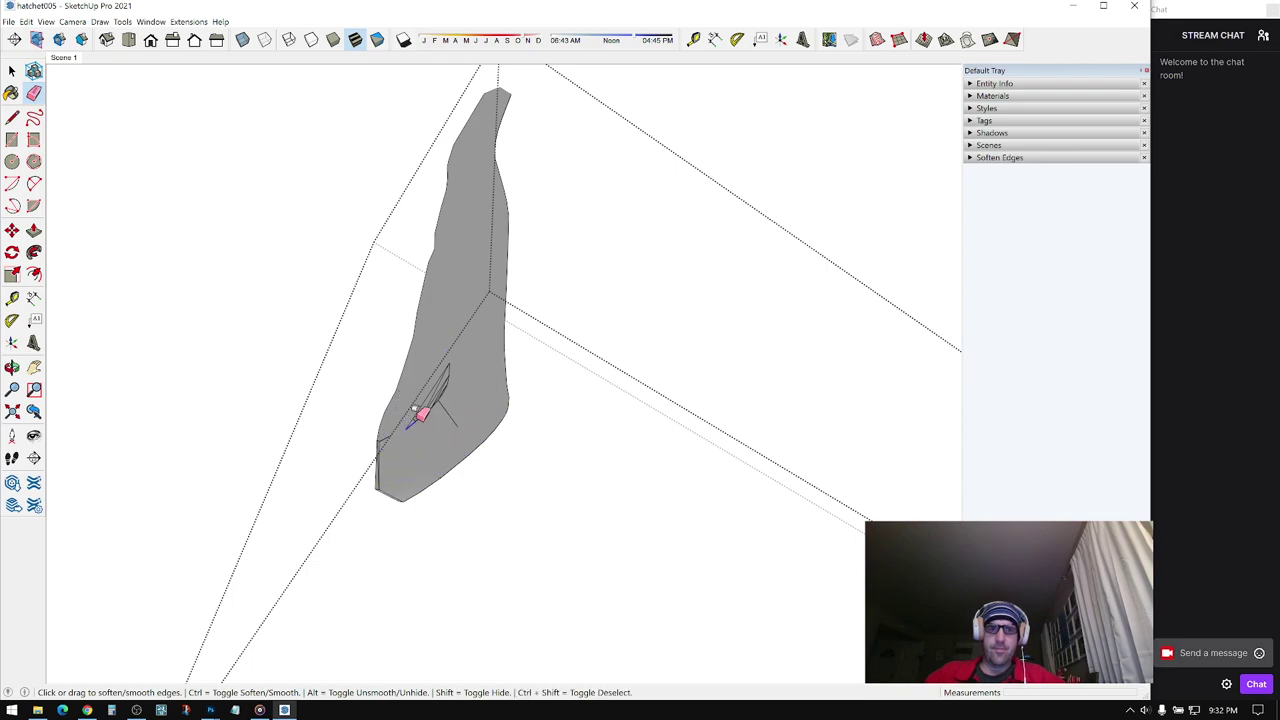
{"action": "left_click_drag", "start_coordinate": [446, 370], "coordinate": [447, 378], "text": "ctrl"}
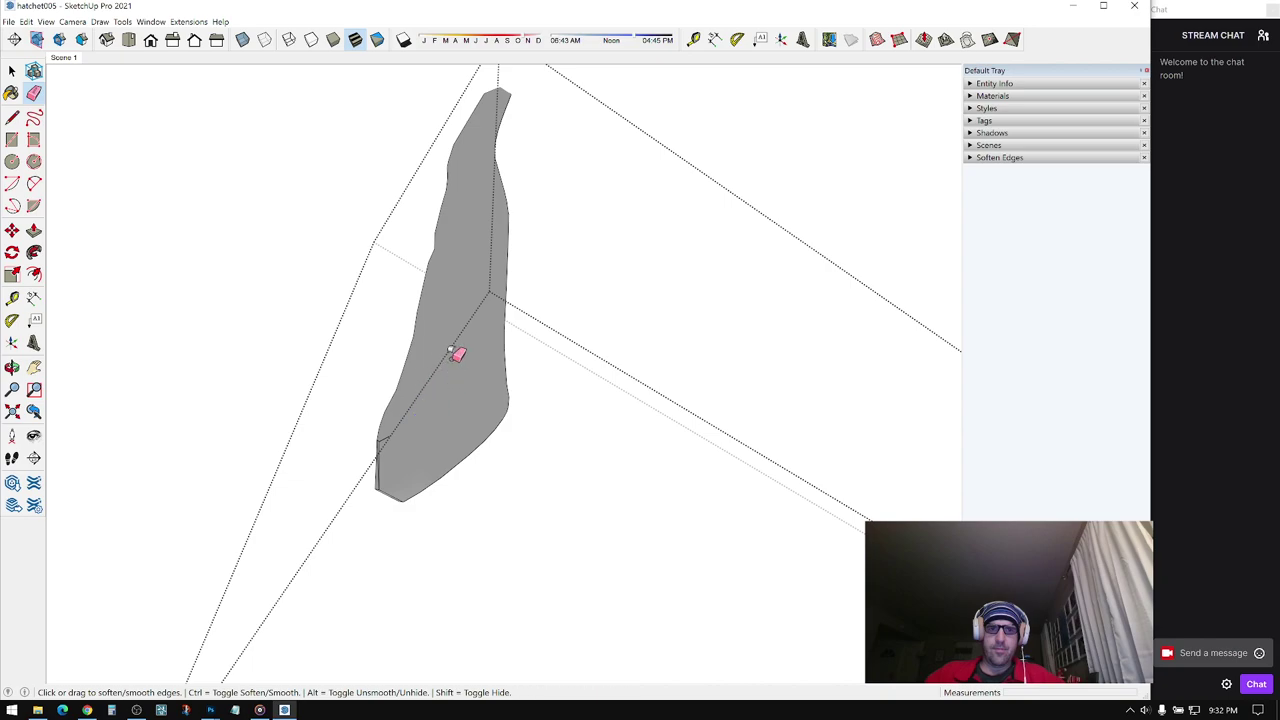
- Soften and smooth the edges of the opposite narrow side and bevel near the butt
{"action": "middle_click_drag", "start_coordinate": [450, 350], "coordinate": [1097, 360]}
{"action": "middle_click_drag", "start_coordinate": [480, 374], "coordinate": [560, 366]}
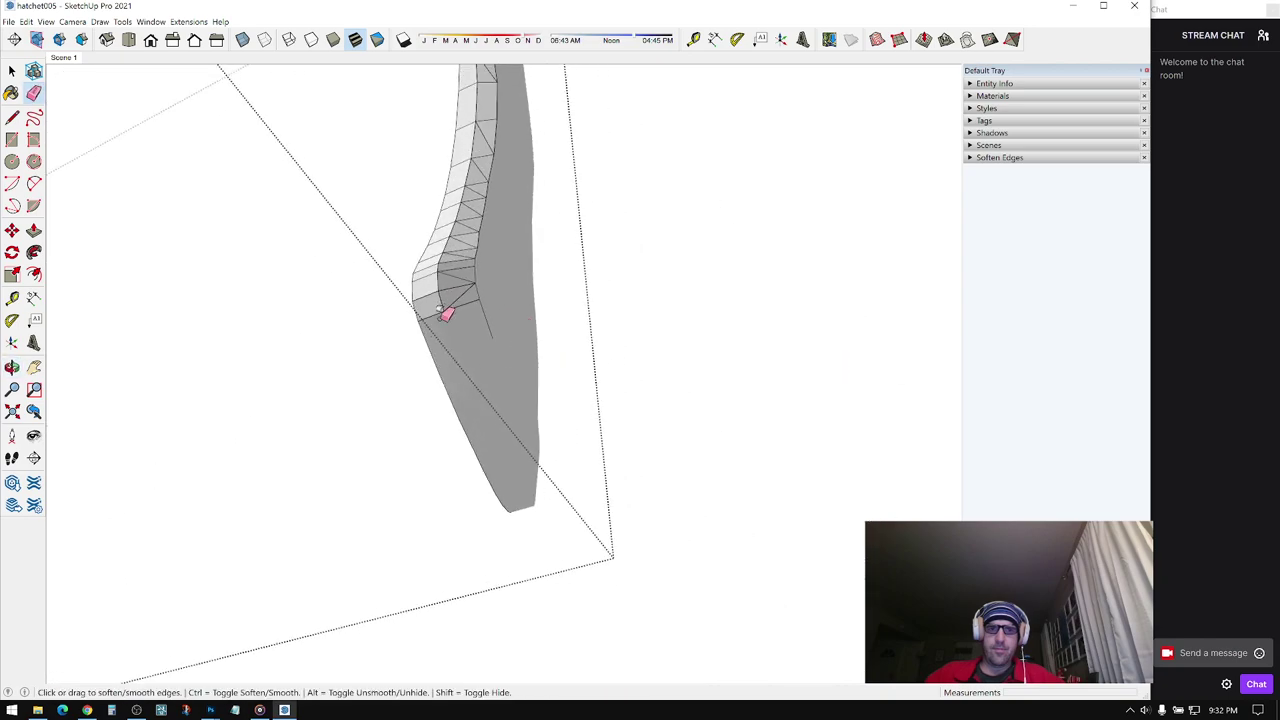
{"action": "left_click_drag", "start_coordinate": [437, 268], "coordinate": [455, 214], "text": "ctrl"}
{"action": "left_click_drag", "start_coordinate": [473, 126], "coordinate": [475, 242], "text": "ctrl"}
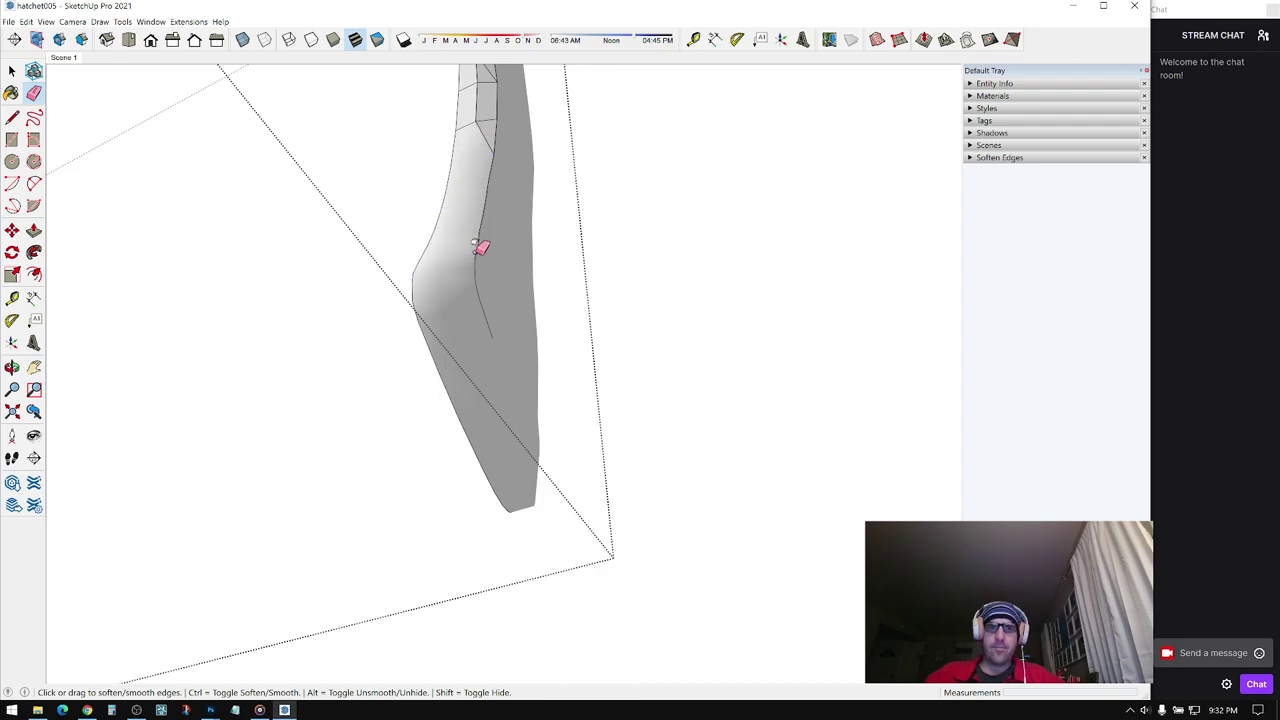
{"action": "left_click_drag", "start_coordinate": [488, 329], "coordinate": [472, 255], "text": "ctrl"}
- Soften and smooth the bevel and narrow-side edges along the middle of the handle's opposite side
{"action": "mouse_move", "coordinate": [478, 268]}
{"action": "middle_mouse_down"}
{"action": "mouse_move", "coordinate": [503, 94]}
{"action": "mouse_move", "coordinate": [449, 480]}
{"action": "middle_mouse_up"}
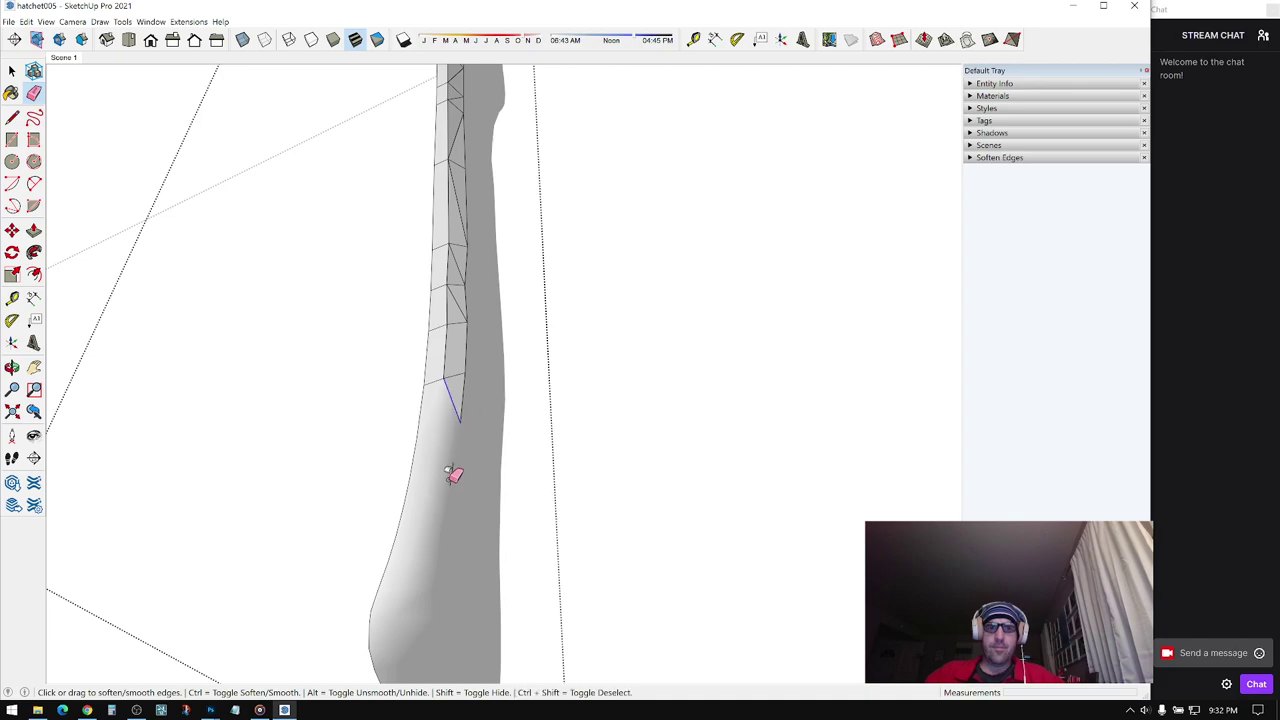
{"action": "mouse_move", "coordinate": [453, 474]}
{"action": "left_mouse_down", "text": "ctrl"}
{"action": "mouse_move", "coordinate": [473, 295]}
{"action": "mouse_move", "coordinate": [460, 222]}
{"action": "mouse_move", "coordinate": [446, 279]}
{"action": "left_mouse_up", "text": "ctrl"}
{"action": "left_click_drag", "start_coordinate": [447, 348], "coordinate": [449, 323], "text": "ctrl"}
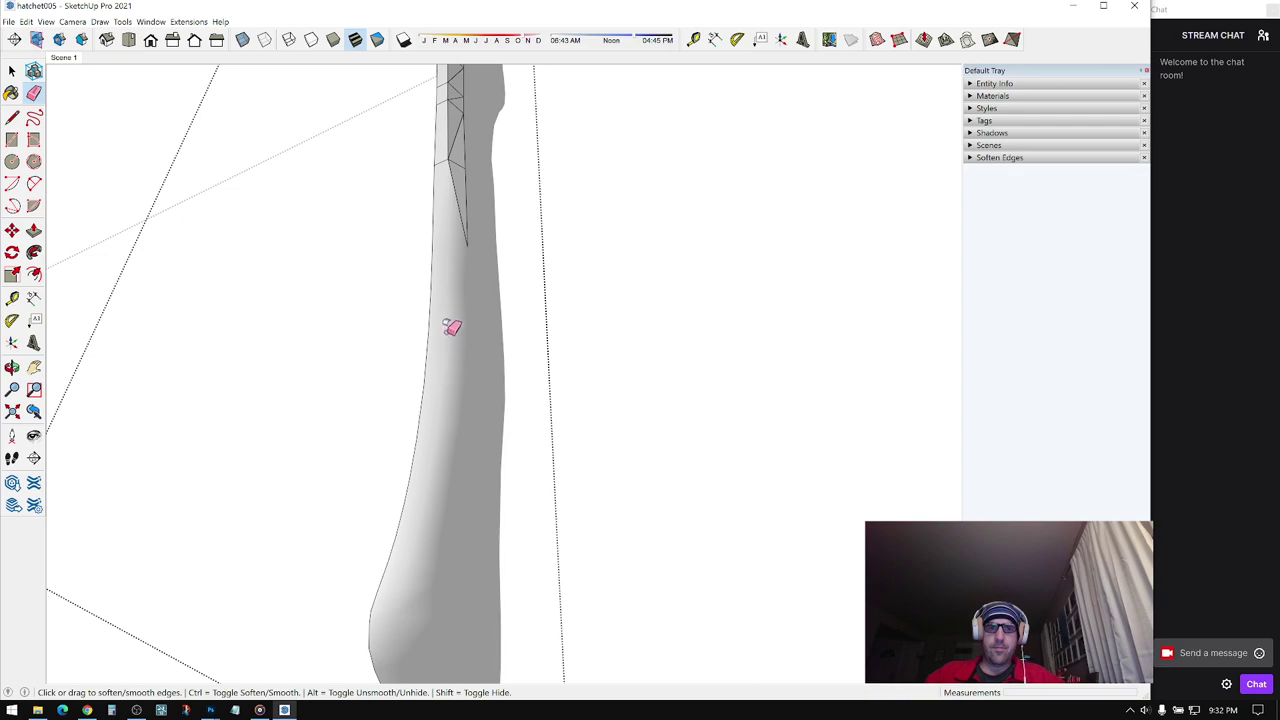
{"action": "mouse_move", "coordinate": [449, 323]}
{"action": "middle_mouse_down"}
{"action": "mouse_move", "coordinate": [477, 211]}
{"action": "mouse_move", "coordinate": [451, 480]}
{"action": "middle_mouse_up"}
{"action": "left_click_drag", "start_coordinate": [436, 521], "coordinate": [421, 469], "text": "ctrl"}
{"action": "mouse_move", "coordinate": [434, 378]}
{"action": "left_mouse_down", "text": "ctrl"}
{"action": "mouse_move", "coordinate": [422, 377]}
{"action": "mouse_move", "coordinate": [424, 318]}
{"action": "left_mouse_up", "text": "ctrl"}
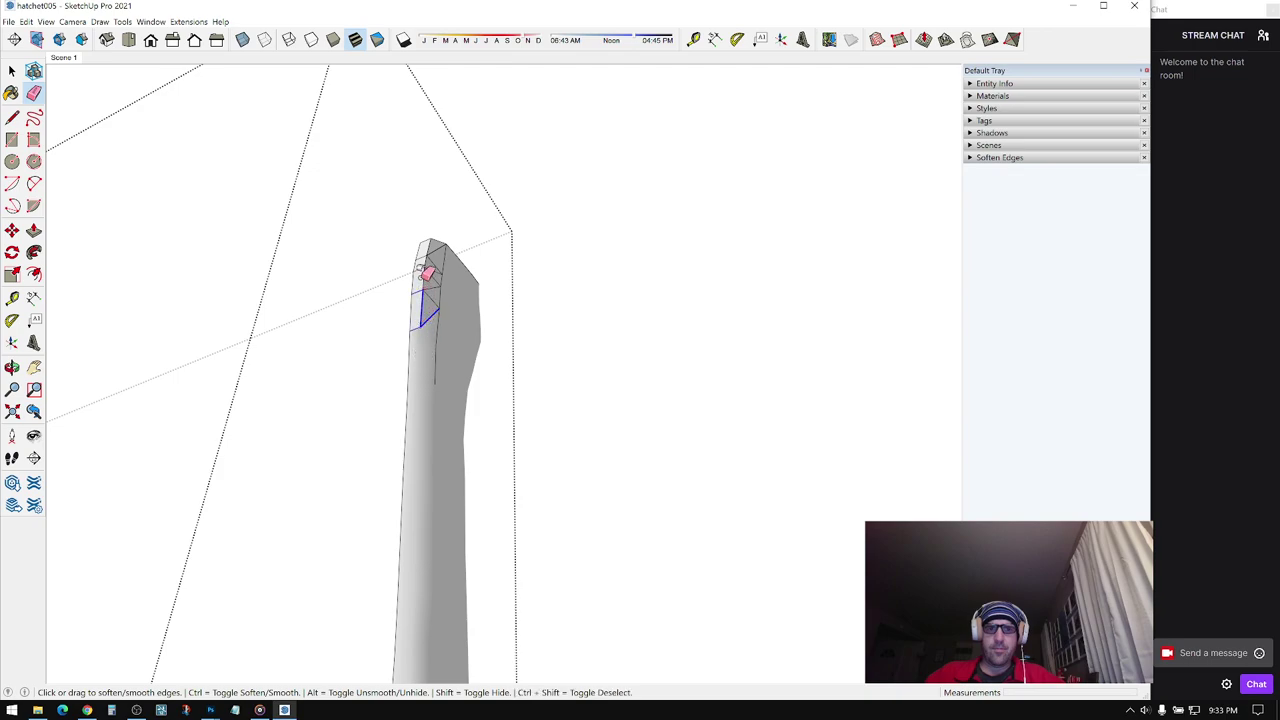
- Soften and smooth the bevel edges at the upper end of the opposite side and the leftover lengthwise edge below them
{"action": "left_click_drag", "start_coordinate": [427, 272], "coordinate": [430, 270], "text": "ctrl"}
{"action": "mouse_move", "coordinate": [430, 270]}
{"action": "middle_mouse_down"}
{"action": "mouse_move", "coordinate": [443, 266]}
{"action": "mouse_move", "coordinate": [429, 377]}
{"action": "mouse_move", "coordinate": [449, 406]}
{"action": "mouse_move", "coordinate": [424, 250]}
{"action": "middle_mouse_up"}
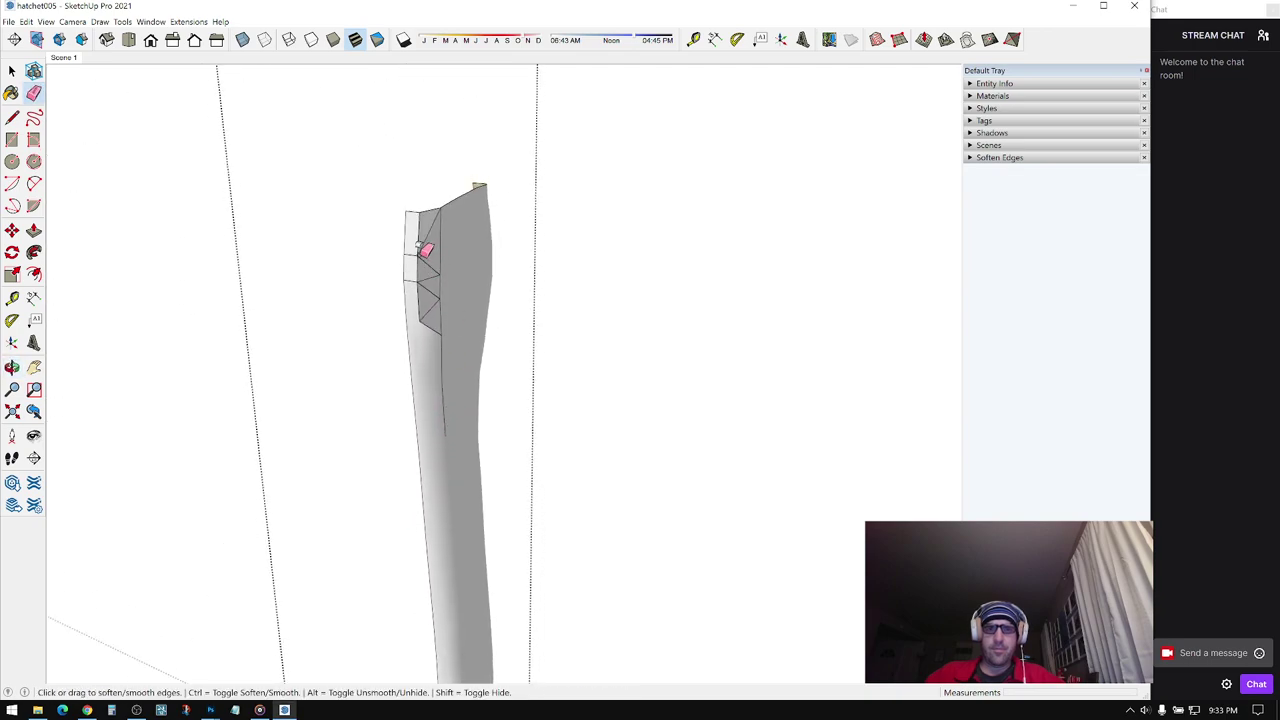
{"action": "left_click_drag", "start_coordinate": [424, 250], "coordinate": [419, 261], "text": "ctrl"}
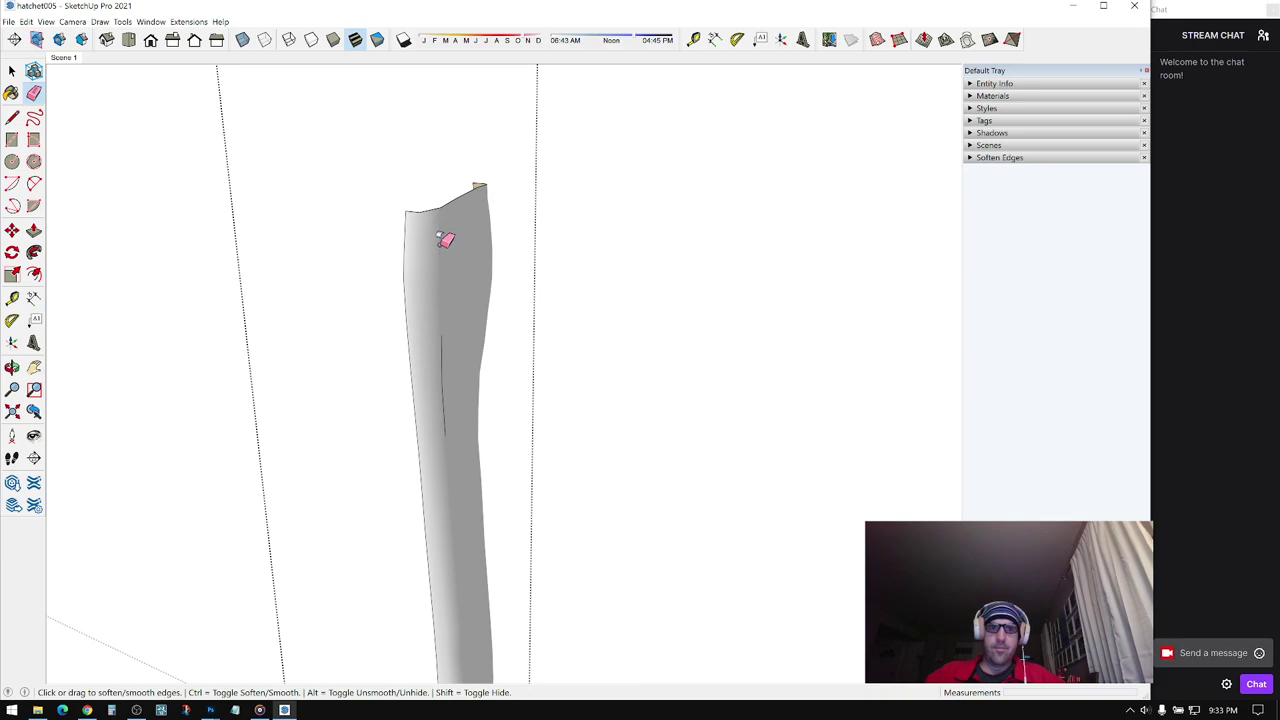
{"action": "left_click_drag", "start_coordinate": [437, 396], "coordinate": [437, 352]}
{"action": "middle_click_drag", "start_coordinate": [437, 352], "coordinate": [109, 374]}
- Examine the smoothed half of the handle from its inner and outer sides for leftover hard edges
{"action": "key", "text": "space"}
{"action": "mouse_move", "coordinate": [420, 377]}
{"action": "middle_mouse_down"}
{"action": "mouse_move", "coordinate": [297, 377]}
{"action": "mouse_move", "coordinate": [150, 400]}
{"action": "middle_mouse_up"}
{"action": "mouse_move", "coordinate": [264, 460]}
{"action": "middle_mouse_down"}
{"action": "mouse_move", "coordinate": [234, 432]}
{"action": "mouse_move", "coordinate": [303, 410]}
{"action": "mouse_move", "coordinate": [231, 372]}
{"action": "middle_mouse_up"}
{"action": "scroll", "coordinate": [303, 410], "scroll_direction": "up", "scroll_amount": 3}
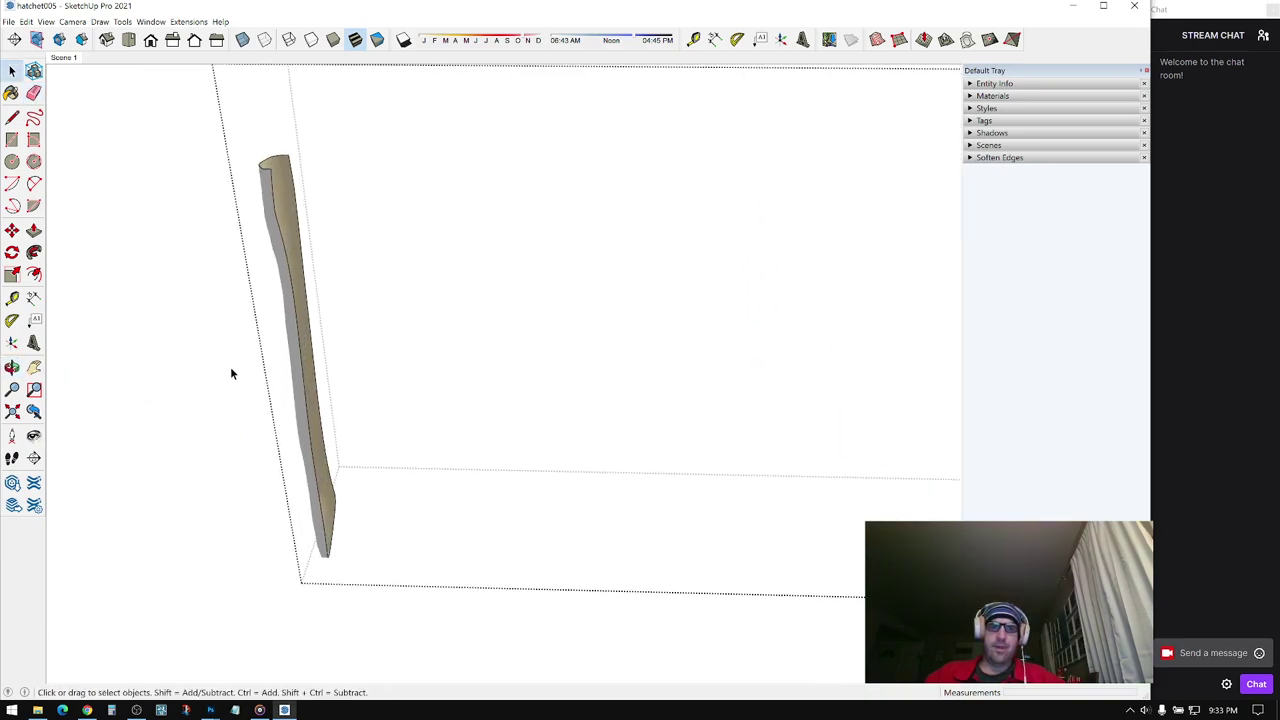
{"action": "scroll", "coordinate": [275, 258], "scroll_direction": "up", "scroll_amount": 1}
{"action": "middle_click_drag", "start_coordinate": [275, 258], "coordinate": [369, 316], "text": "shift"}
{"action": "triple_click", "coordinate": [375, 241]}
{"action": "middle_click_drag", "start_coordinate": [376, 243], "coordinate": [357, 355]}
{"action": "left_click", "coordinate": [450, 312]}
{"action": "middle_click_drag", "start_coordinate": [450, 312], "coordinate": [485, 300]}
{"action": "middle_click_drag", "start_coordinate": [466, 250], "coordinate": [640, 188]}
- Save the model as a new file named hatchet006
{"action": "left_click", "coordinate": [8, 21]}
{"action": "left_click", "coordinate": [30, 88]}
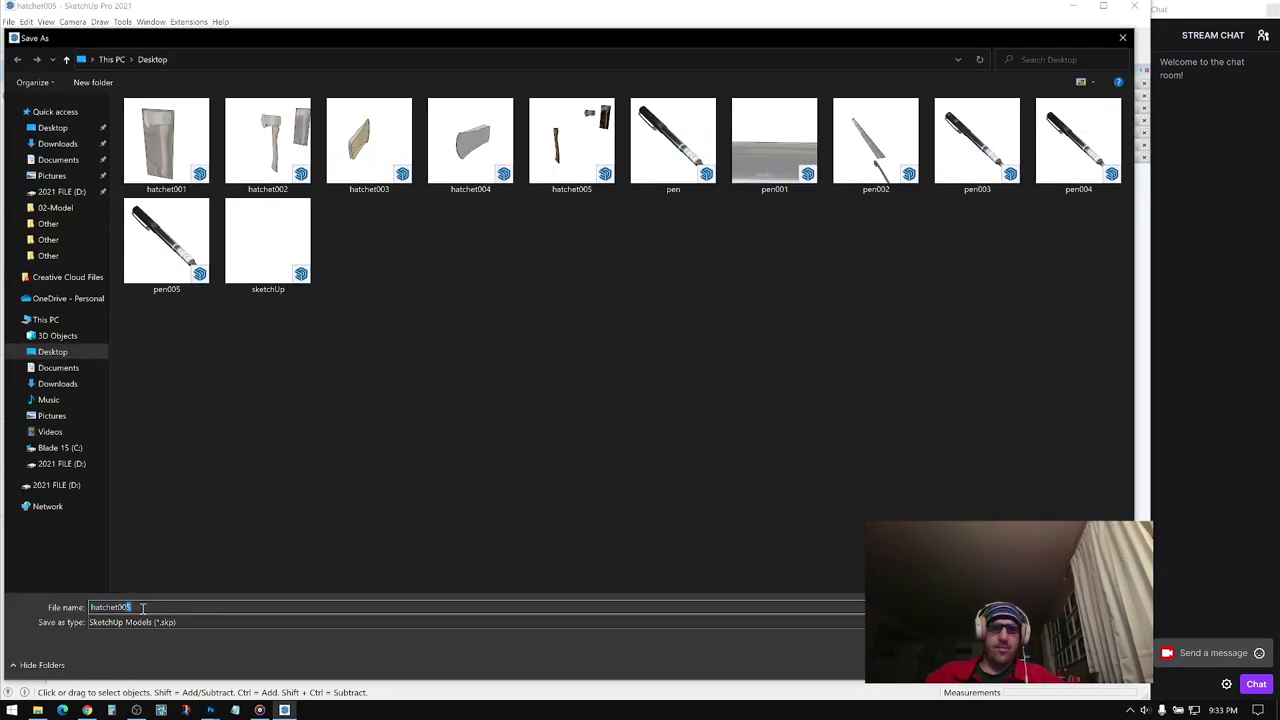
{"action": "key", "text": "Return"}
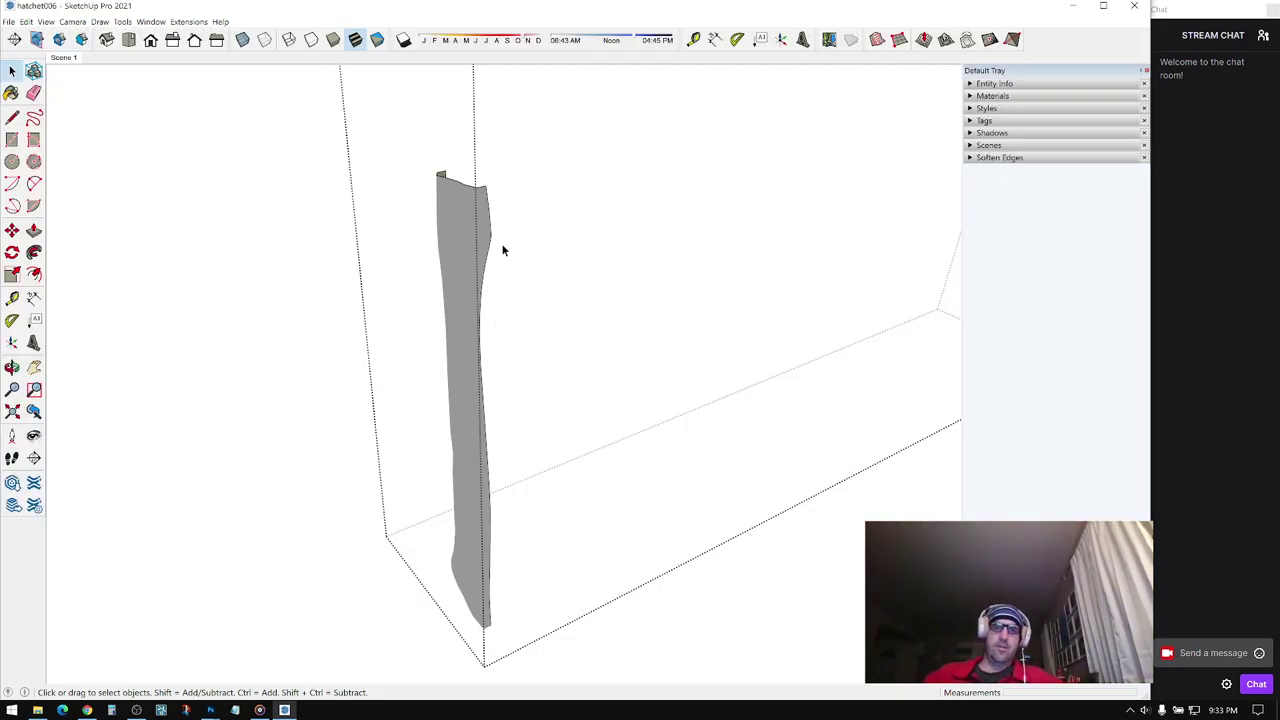
- Show hidden geometry and select the lengthwise edge line between the handle's broad face and its bevel
{"action": "mouse_move", "coordinate": [461, 307]}
{"action": "middle_mouse_down"}
{"action": "mouse_move", "coordinate": [483, 351]}
{"action": "mouse_move", "coordinate": [454, 489]}
{"action": "mouse_move", "coordinate": [426, 471]}
{"action": "mouse_move", "coordinate": [475, 375]}
{"action": "mouse_move", "coordinate": [409, 400]}
{"action": "mouse_move", "coordinate": [520, 371]}
{"action": "mouse_move", "coordinate": [477, 400]}
{"action": "mouse_move", "coordinate": [476, 416]}
{"action": "middle_mouse_up"}
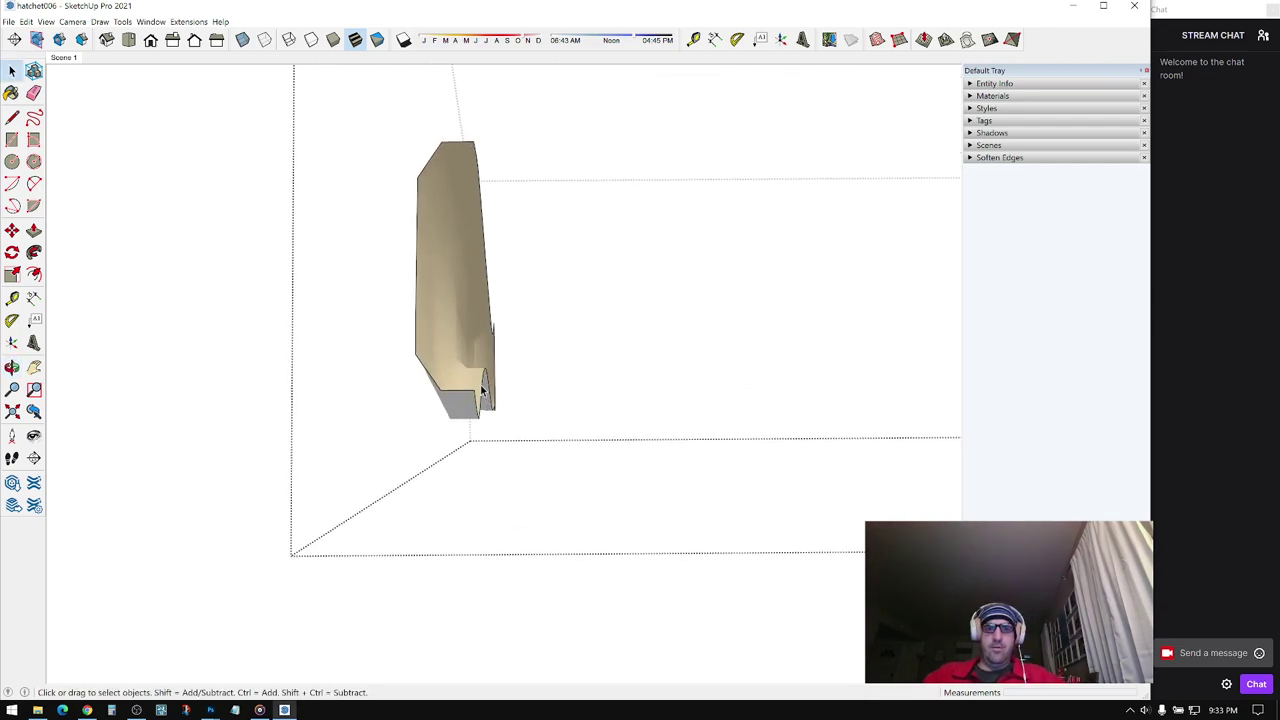
{"action": "mouse_move", "coordinate": [485, 349]}
{"action": "middle_mouse_down"}
{"action": "mouse_move", "coordinate": [480, 432]}
{"action": "mouse_move", "coordinate": [484, 417]}
{"action": "mouse_move", "coordinate": [555, 450]}
{"action": "mouse_move", "coordinate": [560, 486]}
{"action": "mouse_move", "coordinate": [548, 504]}
{"action": "mouse_move", "coordinate": [522, 492]}
{"action": "mouse_move", "coordinate": [537, 491]}
{"action": "mouse_move", "coordinate": [524, 511]}
{"action": "mouse_move", "coordinate": [511, 387]}
{"action": "middle_mouse_up"}
{"action": "scroll", "coordinate": [484, 420], "scroll_direction": "up", "scroll_amount": 2}
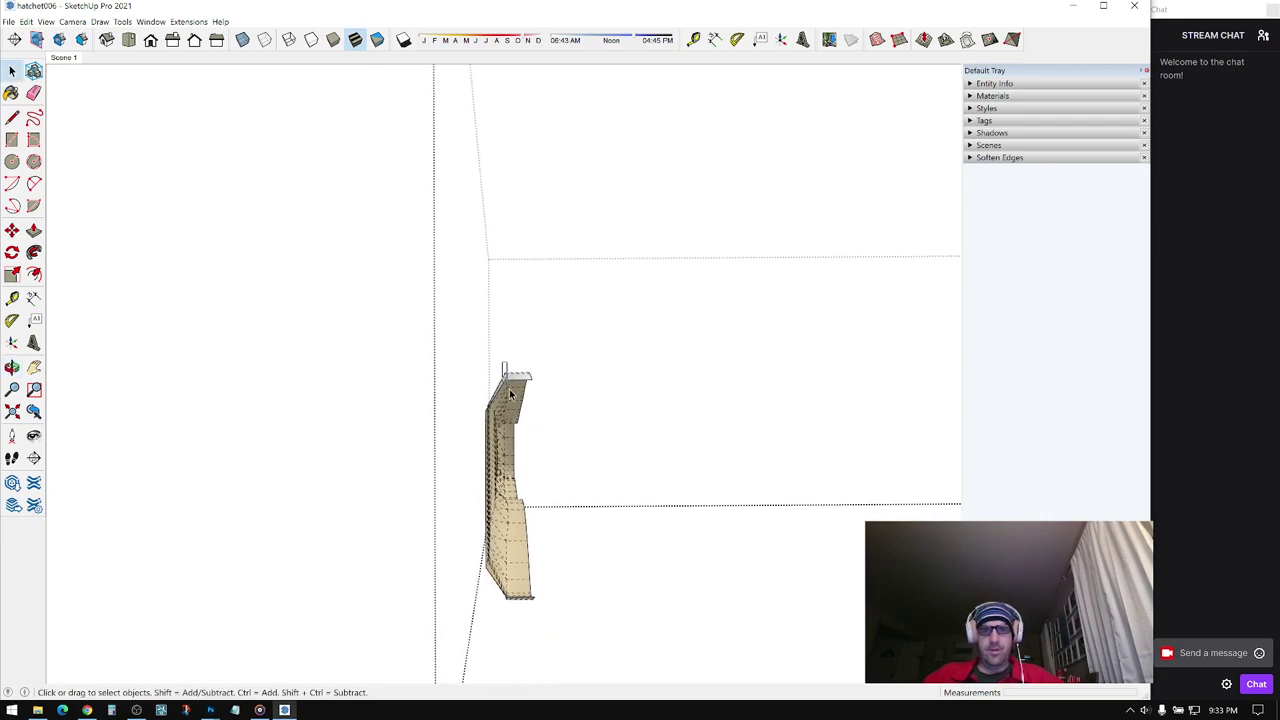
{"action": "mouse_move", "coordinate": [524, 458]}
{"action": "middle_mouse_down"}
{"action": "mouse_move", "coordinate": [517, 424]}
{"action": "mouse_move", "coordinate": [551, 303]}
{"action": "middle_mouse_up"}
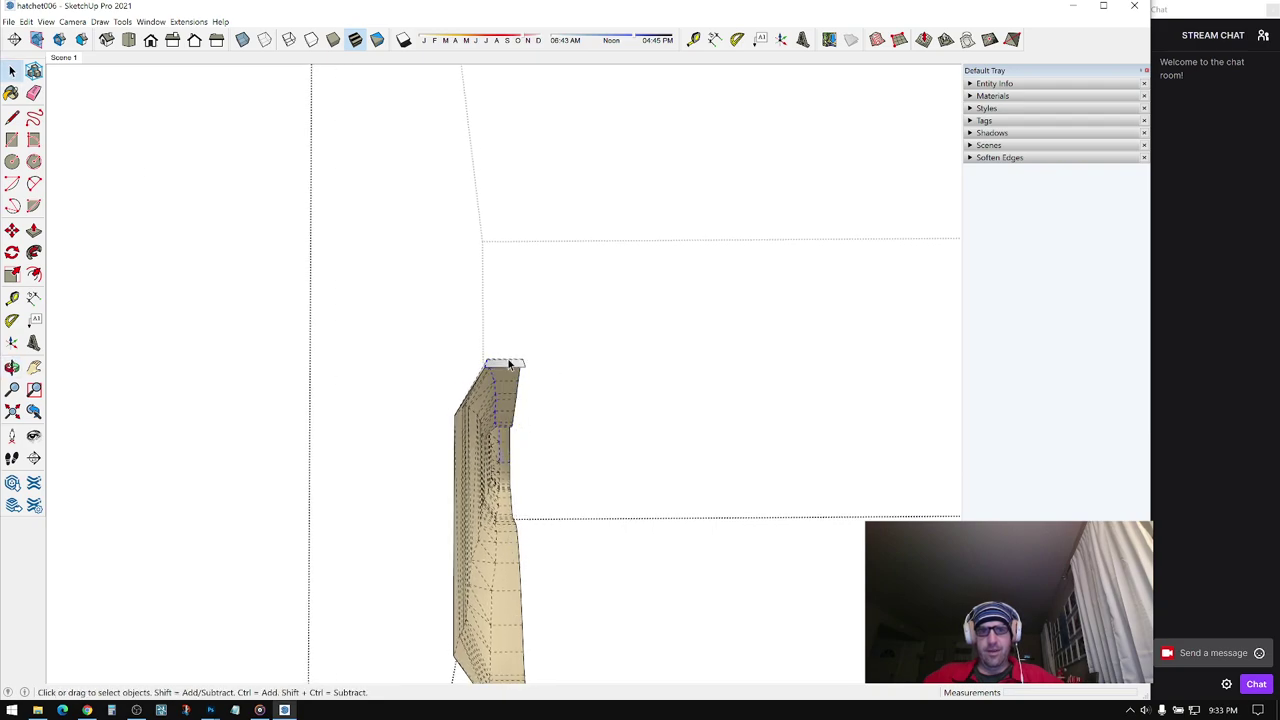
{"action": "mouse_move", "coordinate": [509, 364]}
{"action": "middle_mouse_down"}
{"action": "mouse_move", "coordinate": [509, 477]}
{"action": "mouse_move", "coordinate": [677, 437]}
{"action": "middle_mouse_up"}
{"action": "key", "text": "m"}
{"action": "left_click", "coordinate": [679, 459]}
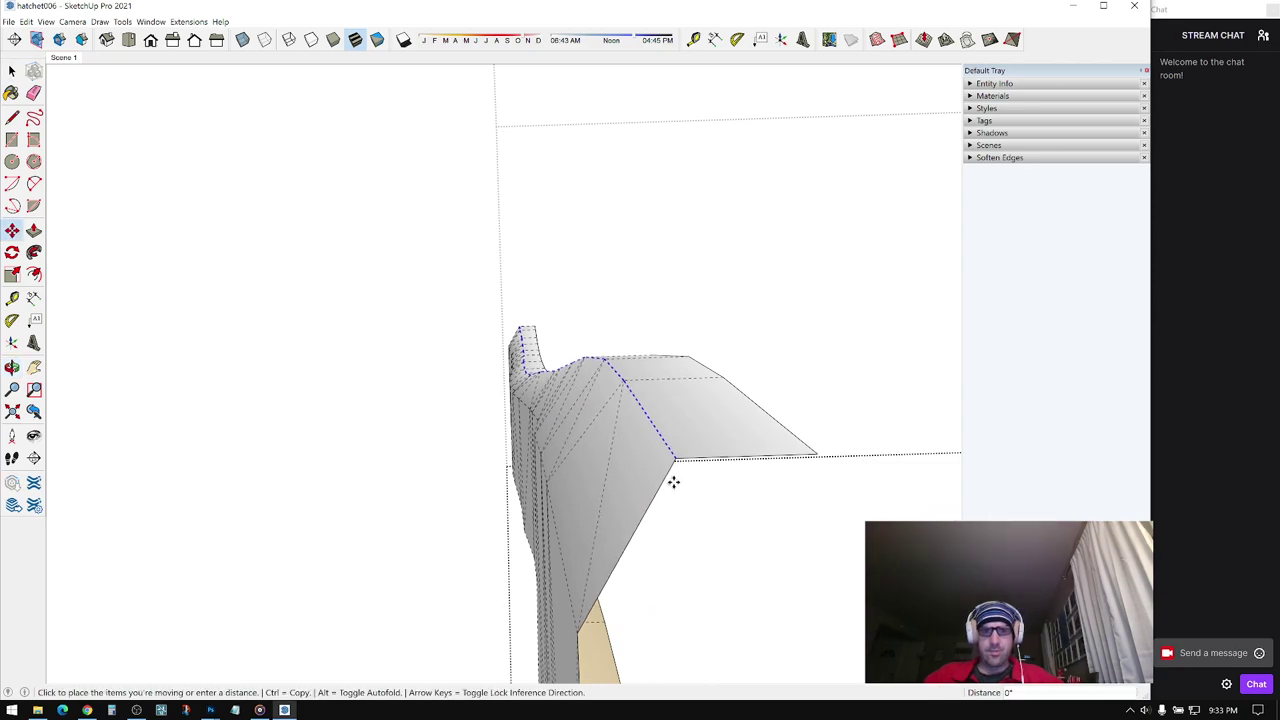
{"action": "key", "text": "space"}
- Scale the selected lengthwise bevel edge line along the green axis to about 0.94
{"action": "middle_click_drag", "start_coordinate": [640, 445], "coordinate": [618, 428]}
{"action": "key", "text": "s"}
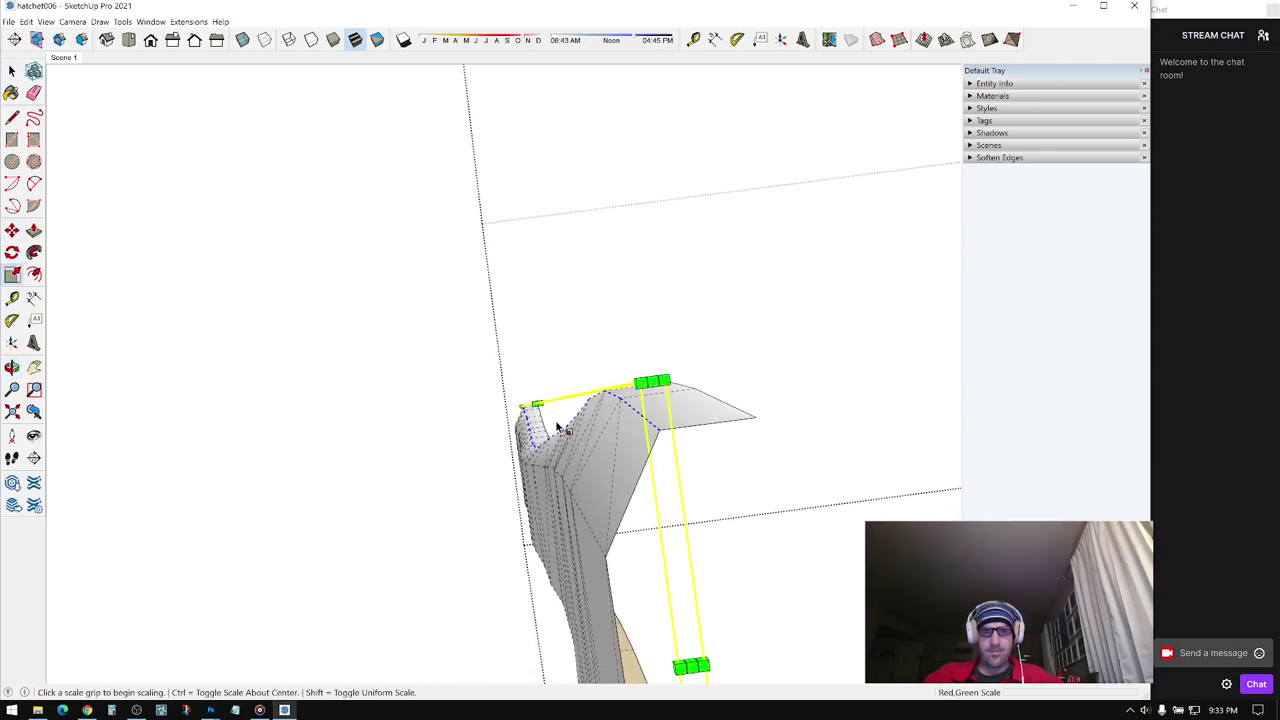
{"action": "left_click", "coordinate": [538, 404]}
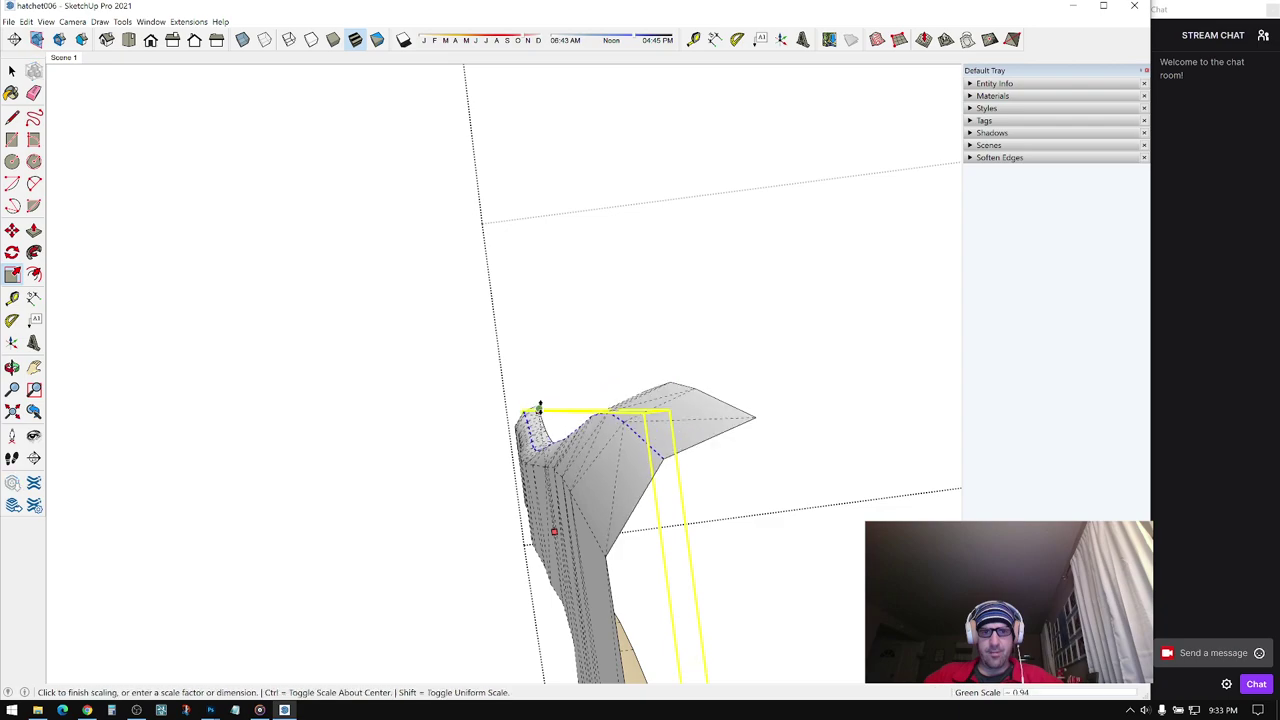
{"action": "left_click", "coordinate": [540, 408]}
{"action": "key", "text": "space"}
{"action": "middle_click_drag", "start_coordinate": [560, 440], "coordinate": [584, 505]}
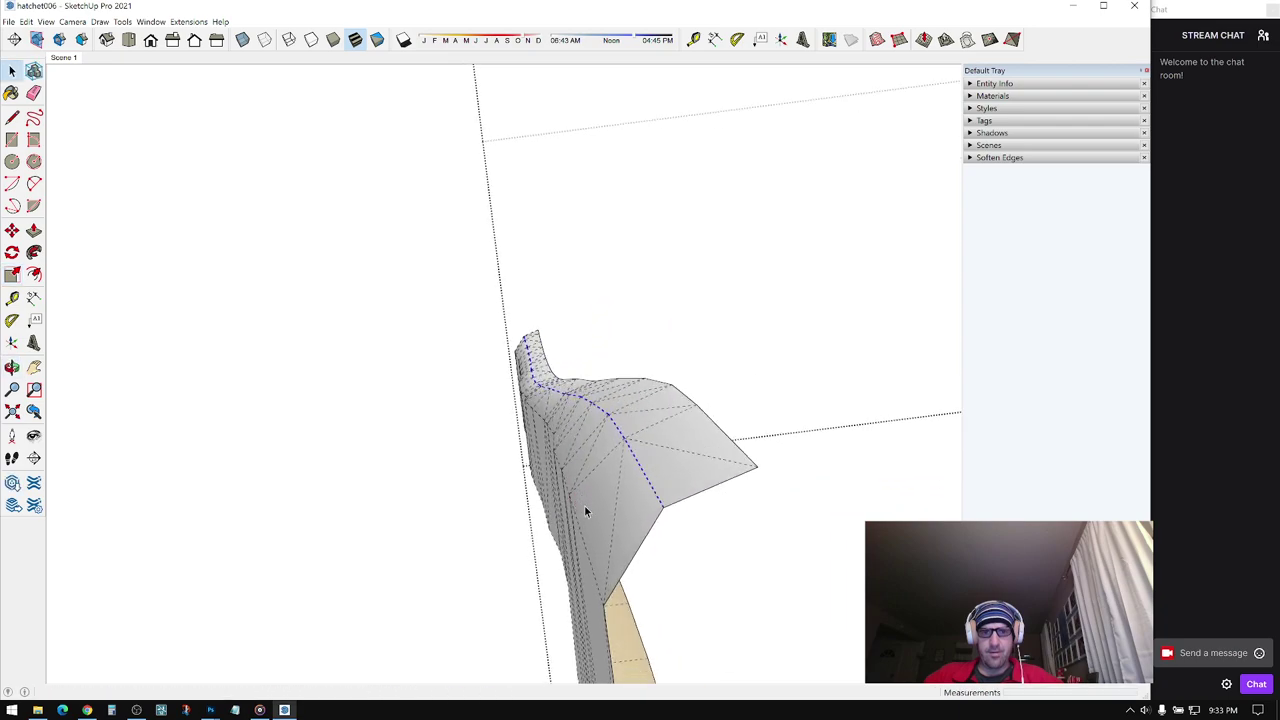
- Scale the lengthwise bevel edge line along the green axis to about 0.99, adjusting it from both of its sides
{"action": "scroll", "coordinate": [571, 419], "scroll_direction": "down", "scroll_amount": 1}
{"action": "middle_click_drag", "start_coordinate": [571, 419], "coordinate": [669, 423]}
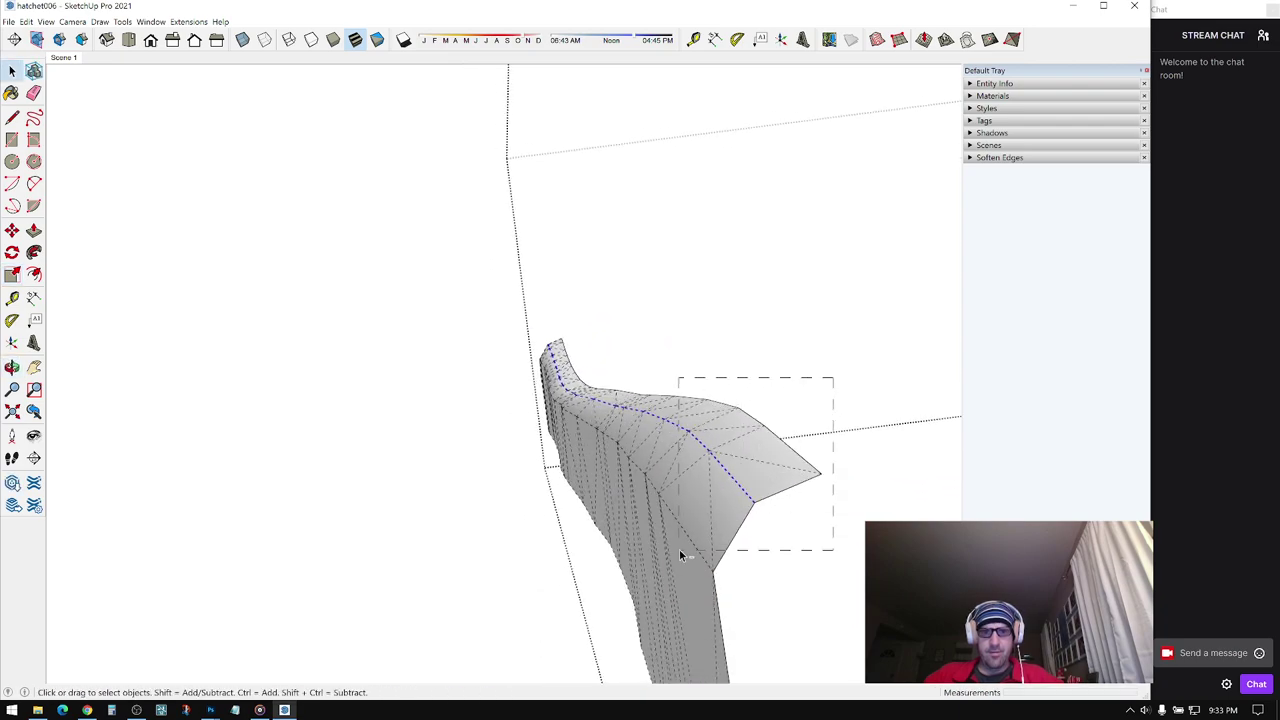
{"action": "mouse_move", "coordinate": [678, 559]}
{"action": "middle_mouse_down"}
{"action": "mouse_move", "coordinate": [693, 573]}
{"action": "mouse_move", "coordinate": [588, 466]}
{"action": "mouse_move", "coordinate": [601, 439]}
{"action": "mouse_move", "coordinate": [834, 611]}
{"action": "mouse_move", "coordinate": [669, 677]}
{"action": "mouse_move", "coordinate": [689, 440]}
{"action": "mouse_move", "coordinate": [790, 304]}
{"action": "middle_mouse_up"}
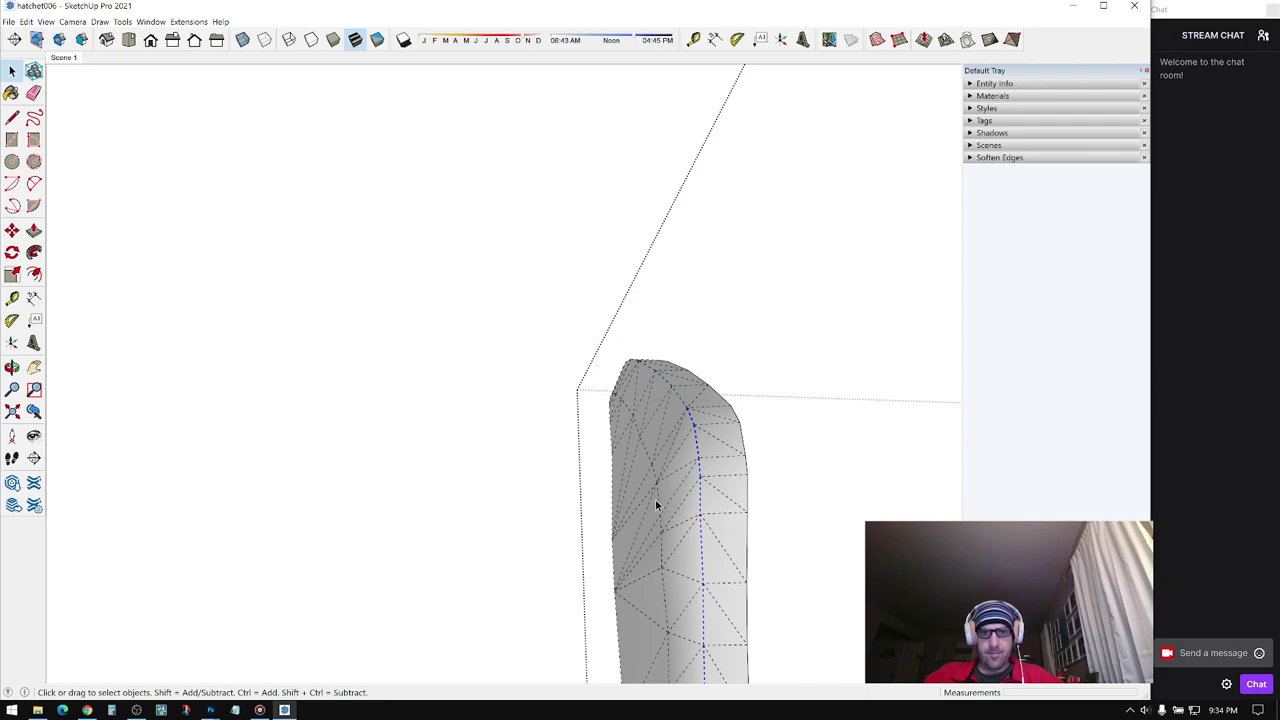
{"action": "mouse_move", "coordinate": [657, 506]}
{"action": "middle_mouse_down"}
{"action": "mouse_move", "coordinate": [720, 471]}
{"action": "mouse_move", "coordinate": [680, 457]}
{"action": "mouse_move", "coordinate": [660, 418]}
{"action": "mouse_move", "coordinate": [657, 437]}
{"action": "mouse_move", "coordinate": [663, 349]}
{"action": "middle_mouse_up"}
{"action": "left_click", "coordinate": [662, 349]}
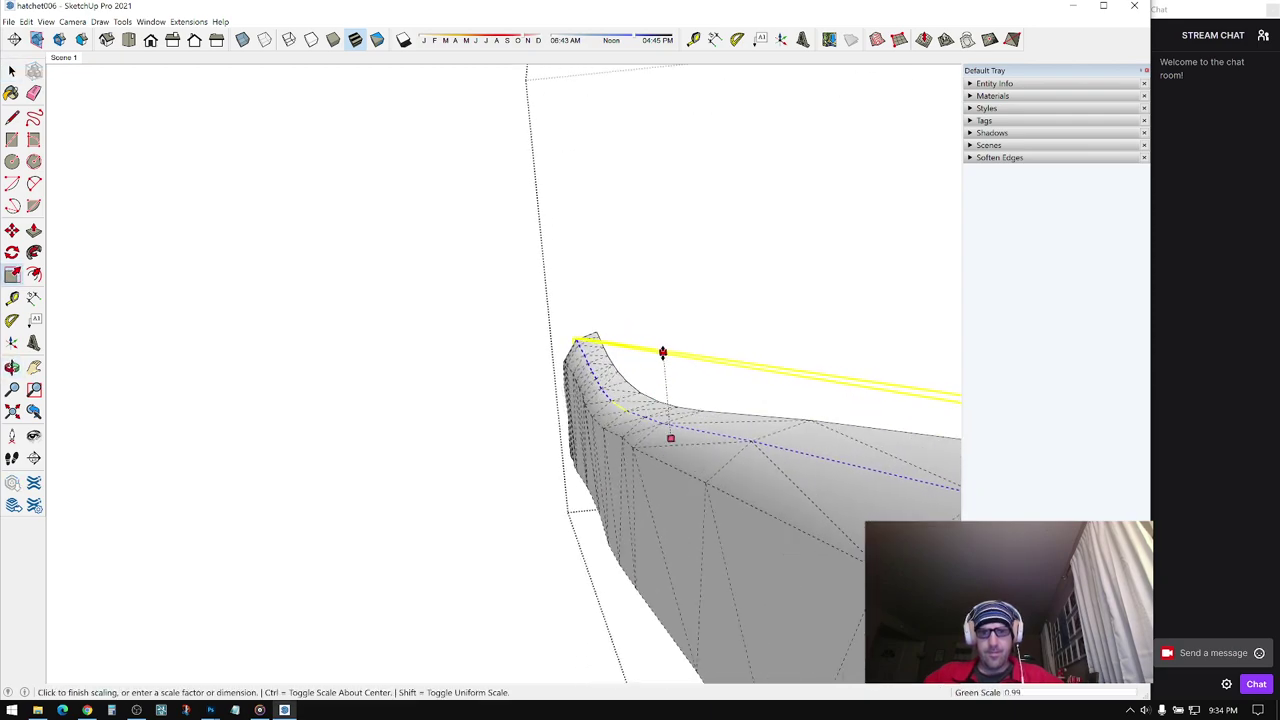
{"action": "left_click", "coordinate": [662, 352]}
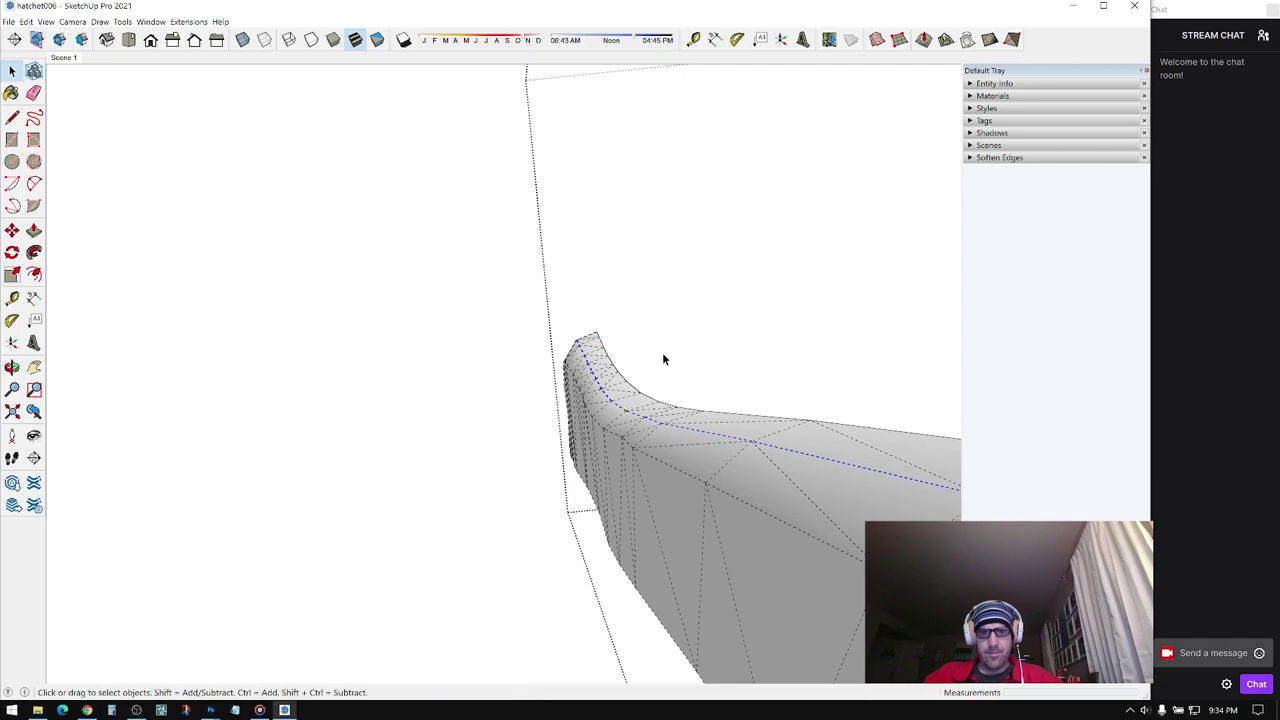
{"action": "left_click", "coordinate": [670, 438]}
{"action": "left_click", "coordinate": [670, 442]}
- Select only the neighbouring lengthwise edge line between this bevel and the handle's broad face
{"action": "middle_click_drag", "start_coordinate": [670, 442], "coordinate": [641, 485]}
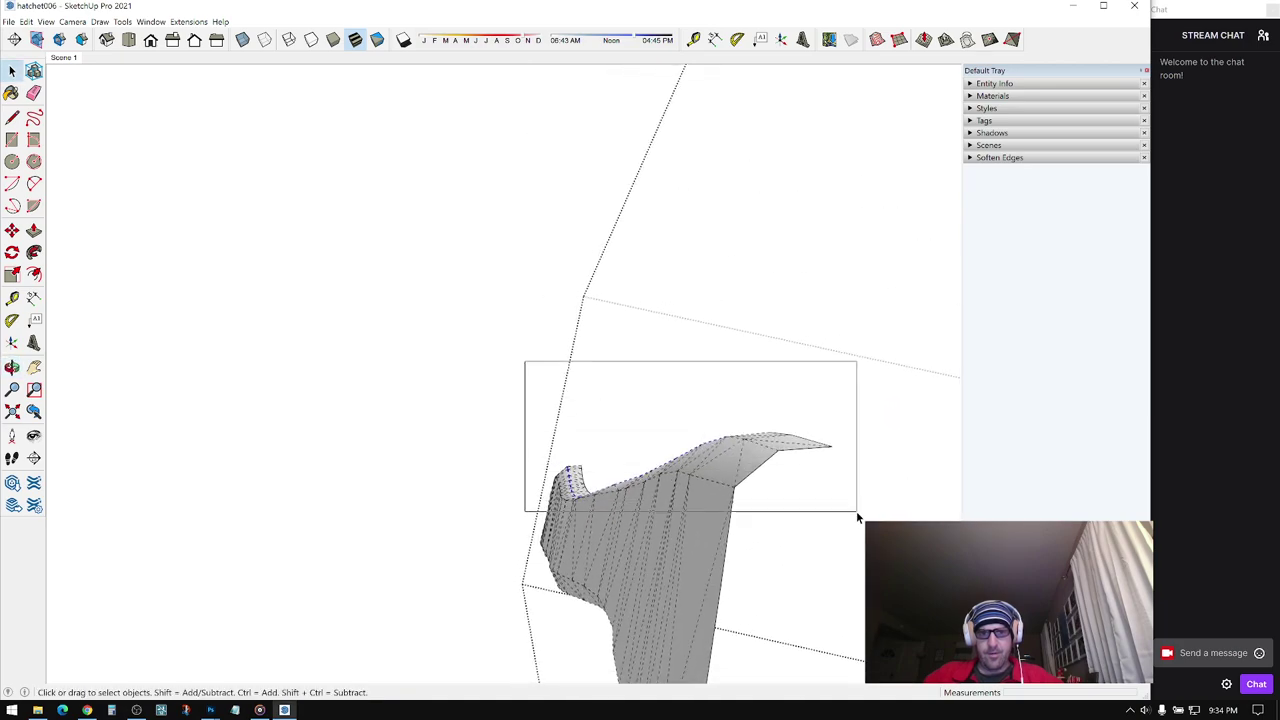
{"action": "left_click_drag", "start_coordinate": [856, 511], "coordinate": [856, 511]}
{"action": "mouse_move", "coordinate": [856, 511]}
{"action": "middle_mouse_down"}
{"action": "mouse_move", "coordinate": [720, 486]}
{"action": "mouse_move", "coordinate": [566, 514]}
{"action": "mouse_move", "coordinate": [500, 500]}
{"action": "mouse_move", "coordinate": [589, 356]}
{"action": "middle_mouse_up"}
{"action": "left_click_drag", "start_coordinate": [501, 524], "coordinate": [500, 528]}
{"action": "mouse_move", "coordinate": [500, 528]}
{"action": "middle_mouse_down"}
{"action": "mouse_move", "coordinate": [491, 445]}
{"action": "mouse_move", "coordinate": [574, 466]}
{"action": "mouse_move", "coordinate": [533, 462]}
{"action": "mouse_move", "coordinate": [648, 370]}
{"action": "middle_mouse_up"}
{"action": "left_click_drag", "start_coordinate": [517, 570], "coordinate": [503, 576]}
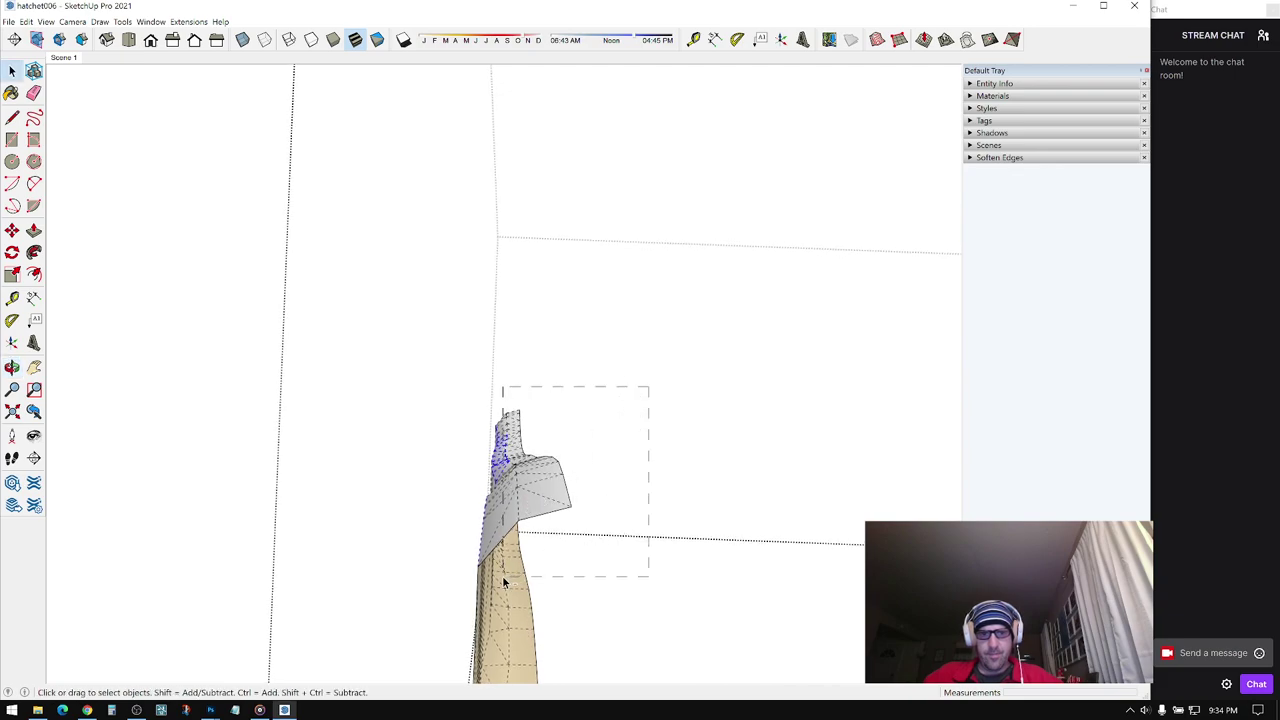
{"action": "mouse_move", "coordinate": [503, 576]}
{"action": "middle_mouse_down"}
{"action": "mouse_move", "coordinate": [677, 546]}
{"action": "mouse_move", "coordinate": [607, 490]}
{"action": "mouse_move", "coordinate": [620, 434]}
{"action": "middle_mouse_up"}
- Scale the selected broad-face edge line up along the green axis, first from one side and from the opposite side as well
{"action": "key", "text": "s"}
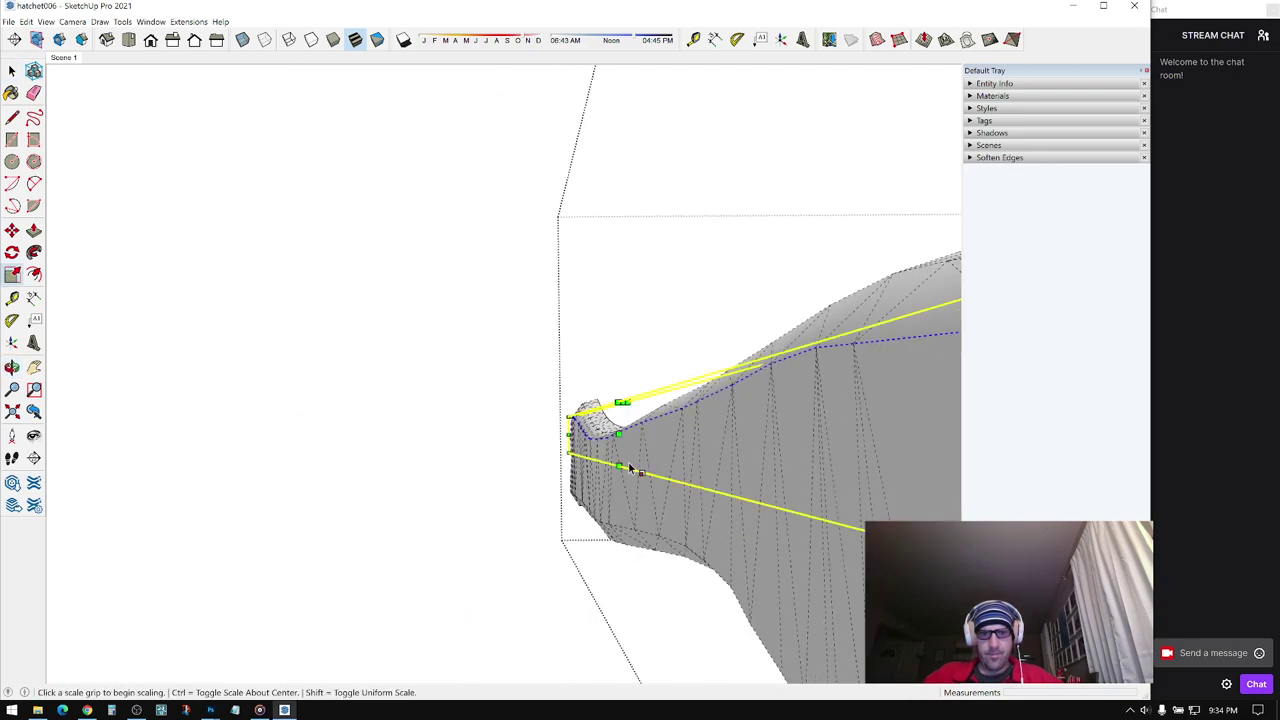
{"action": "left_click", "coordinate": [622, 466]}
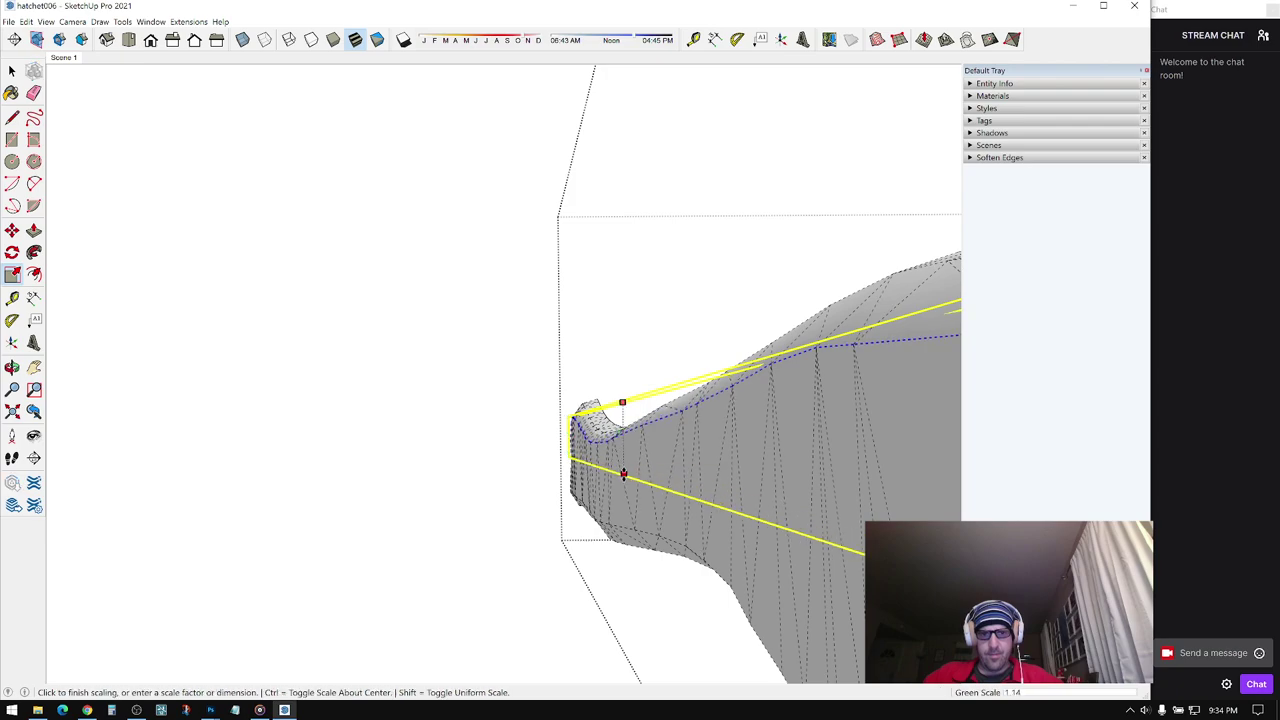
{"action": "left_click", "coordinate": [623, 487]}
{"action": "middle_click_drag", "start_coordinate": [623, 487], "coordinate": [572, 493]}
{"action": "left_click", "coordinate": [554, 462]}
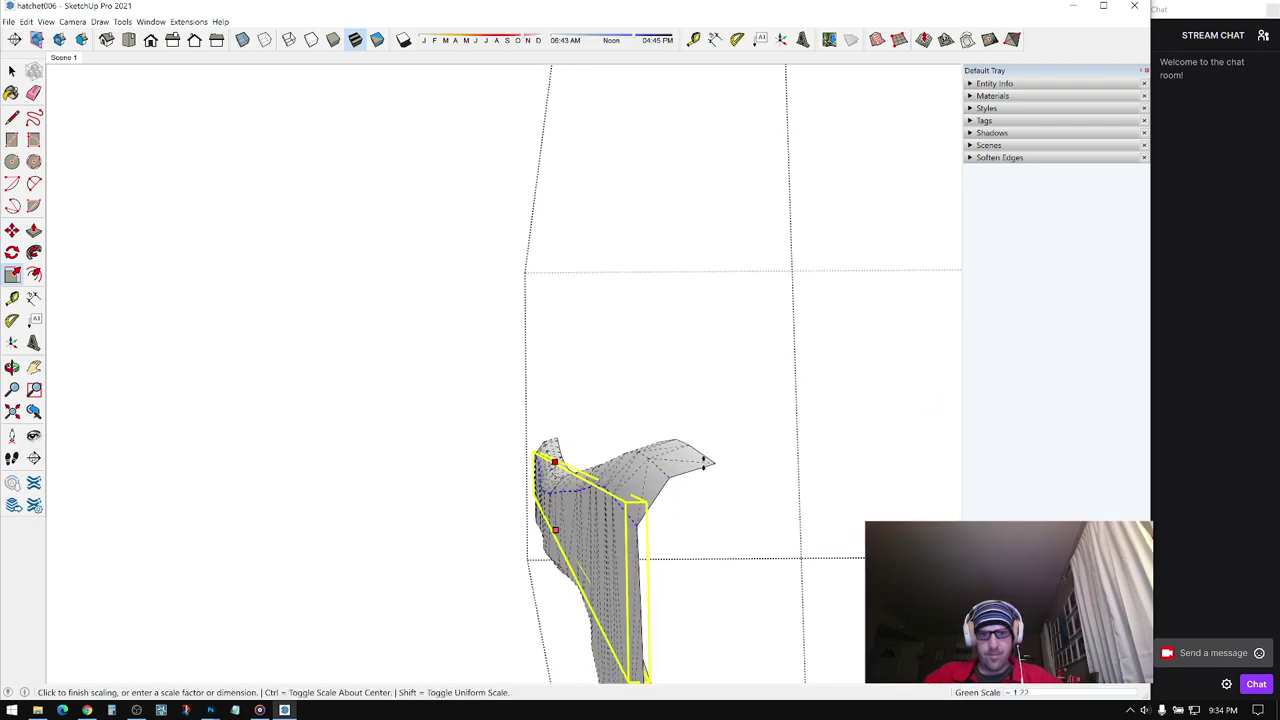
{"action": "left_click", "coordinate": [780, 470]}
{"action": "key", "text": "space"}
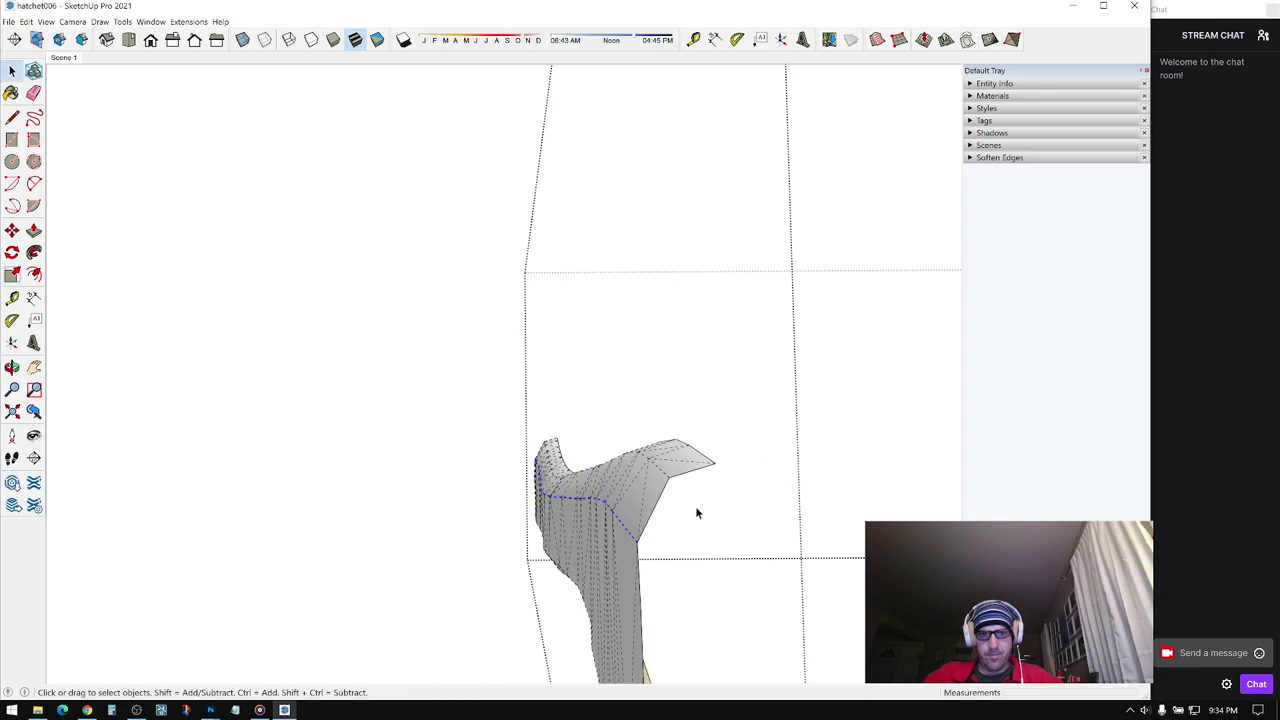
- Select the bevel strip with its two lengthwise edge lines on the opposite long side of the handle
{"action": "mouse_move", "coordinate": [694, 514]}
{"action": "middle_mouse_down"}
{"action": "mouse_move", "coordinate": [611, 523]}
{"action": "mouse_move", "coordinate": [720, 514]}
{"action": "mouse_move", "coordinate": [770, 376]}
{"action": "mouse_move", "coordinate": [608, 340]}
{"action": "mouse_move", "coordinate": [614, 426]}
{"action": "mouse_move", "coordinate": [578, 410]}
{"action": "mouse_move", "coordinate": [557, 338]}
{"action": "middle_mouse_up"}
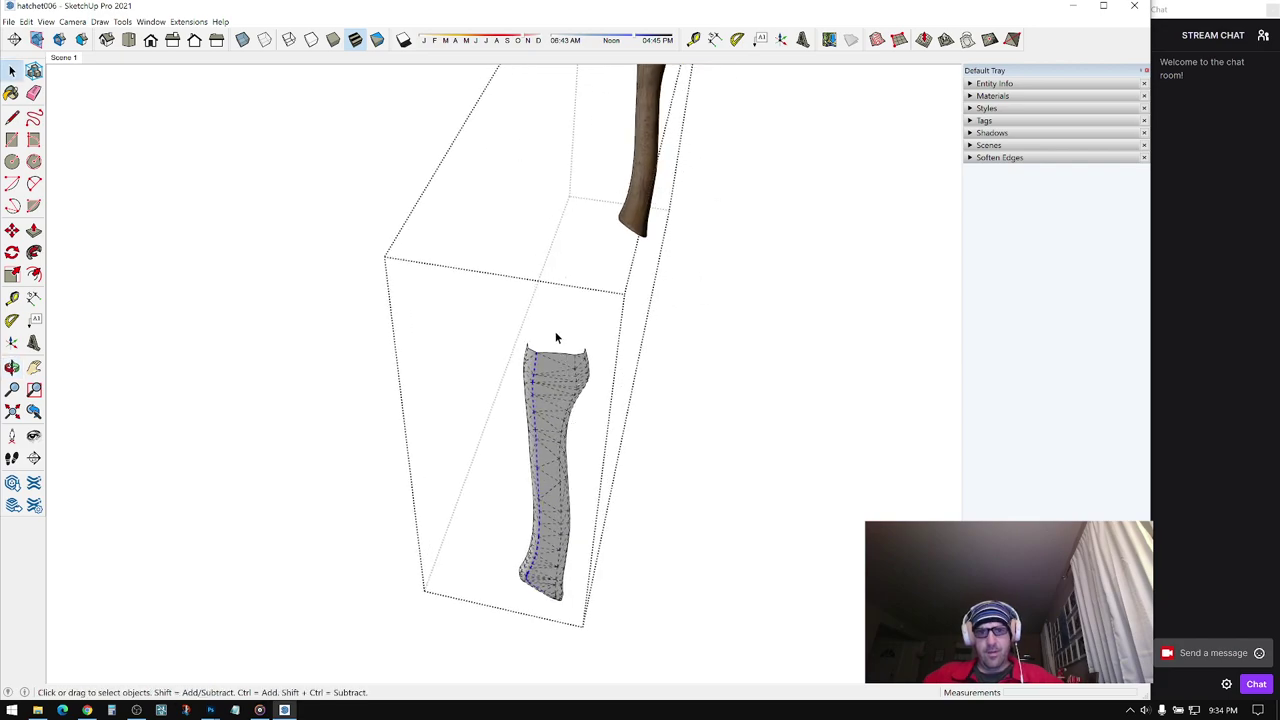
{"action": "scroll", "coordinate": [600, 636], "scroll_direction": "up", "scroll_amount": 5}
{"action": "mouse_move", "coordinate": [559, 600]}
{"action": "middle_mouse_down"}
{"action": "mouse_move", "coordinate": [583, 303]}
{"action": "mouse_move", "coordinate": [534, 500]}
{"action": "middle_mouse_up"}
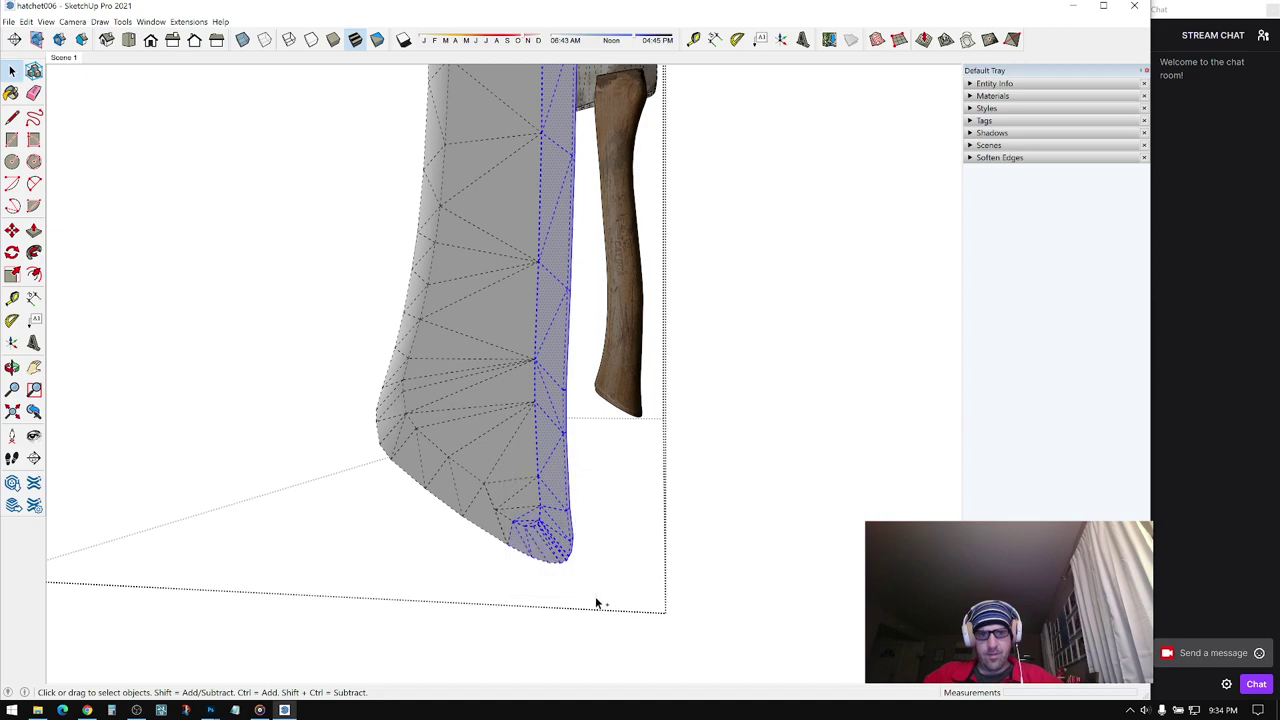
{"action": "scroll", "coordinate": [528, 528], "scroll_direction": "up", "scroll_amount": 3}
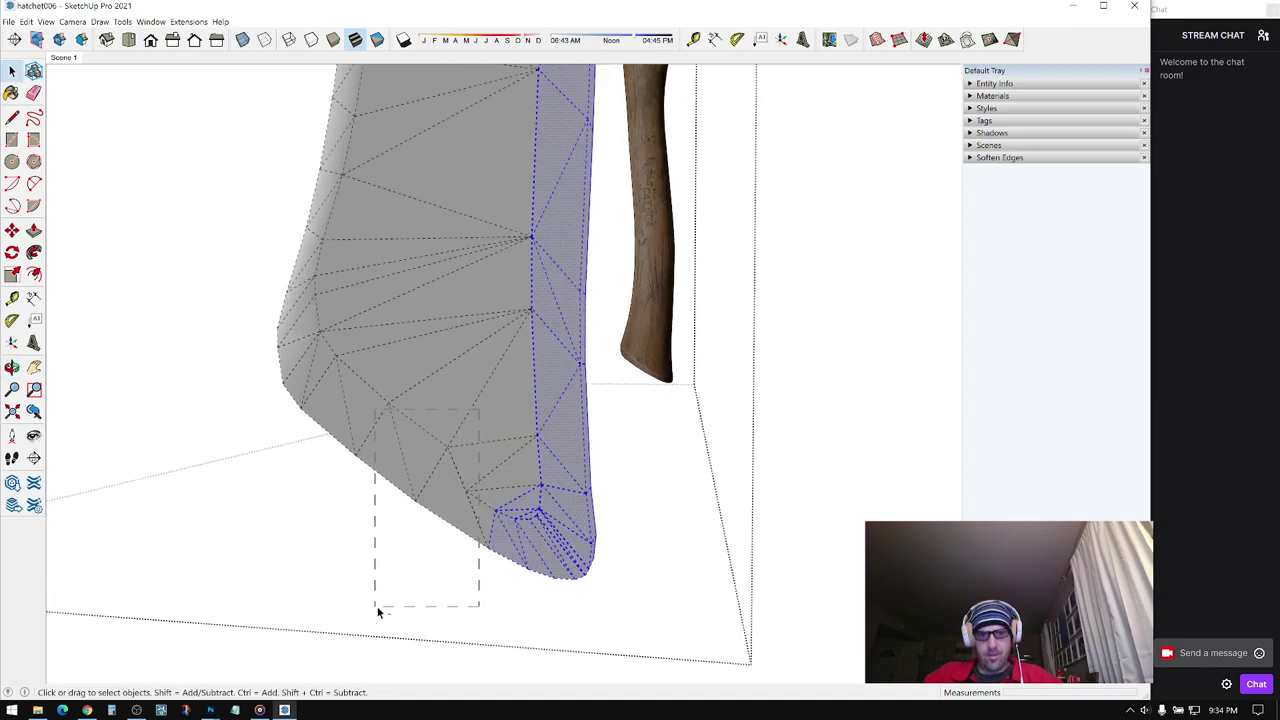
{"action": "middle_click_drag", "start_coordinate": [495, 546], "coordinate": [507, 536]}
{"action": "mouse_move", "coordinate": [531, 493]}
{"action": "middle_mouse_down"}
{"action": "mouse_move", "coordinate": [523, 555]}
{"action": "mouse_move", "coordinate": [533, 495]}
{"action": "mouse_move", "coordinate": [486, 583]}
{"action": "mouse_move", "coordinate": [509, 449]}
{"action": "mouse_move", "coordinate": [514, 526]}
{"action": "mouse_move", "coordinate": [474, 562]}
{"action": "mouse_move", "coordinate": [460, 510]}
{"action": "mouse_move", "coordinate": [489, 500]}
{"action": "mouse_move", "coordinate": [491, 480]}
{"action": "mouse_move", "coordinate": [430, 498]}
{"action": "mouse_move", "coordinate": [477, 443]}
{"action": "mouse_move", "coordinate": [443, 417]}
{"action": "mouse_move", "coordinate": [462, 408]}
{"action": "middle_mouse_up"}
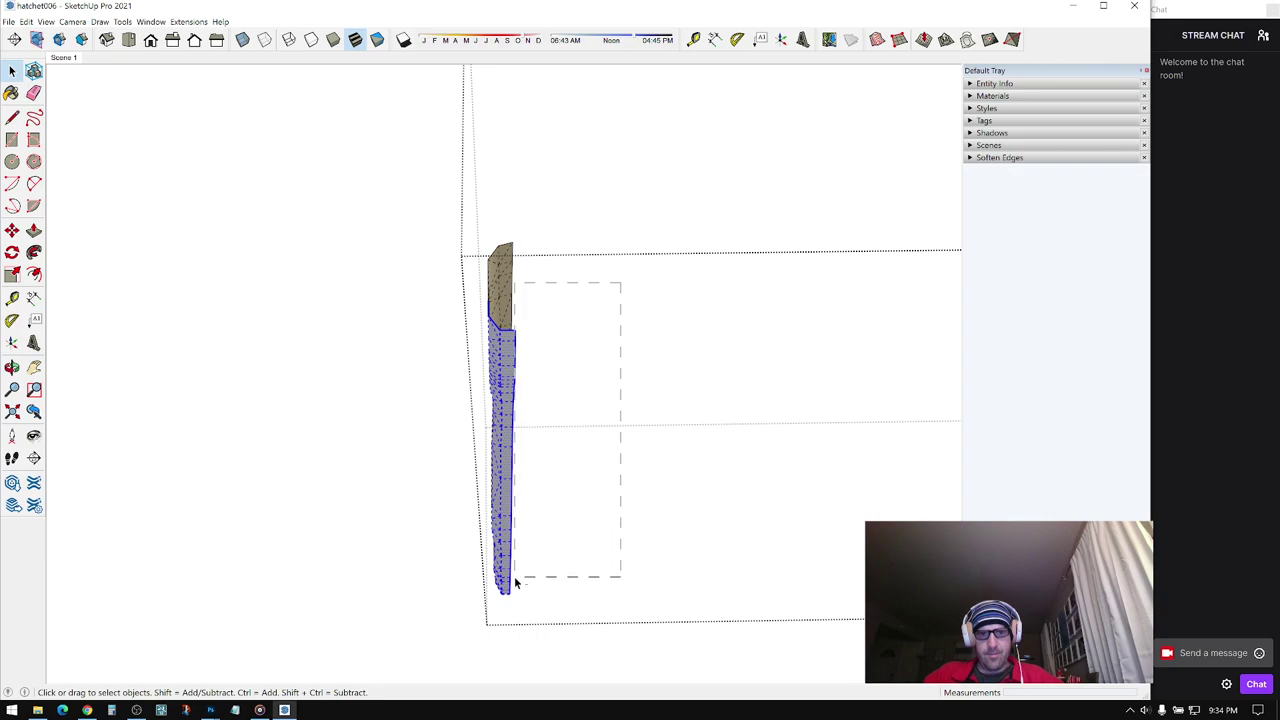
{"action": "scroll", "coordinate": [508, 593], "scroll_direction": "up", "scroll_amount": 2}
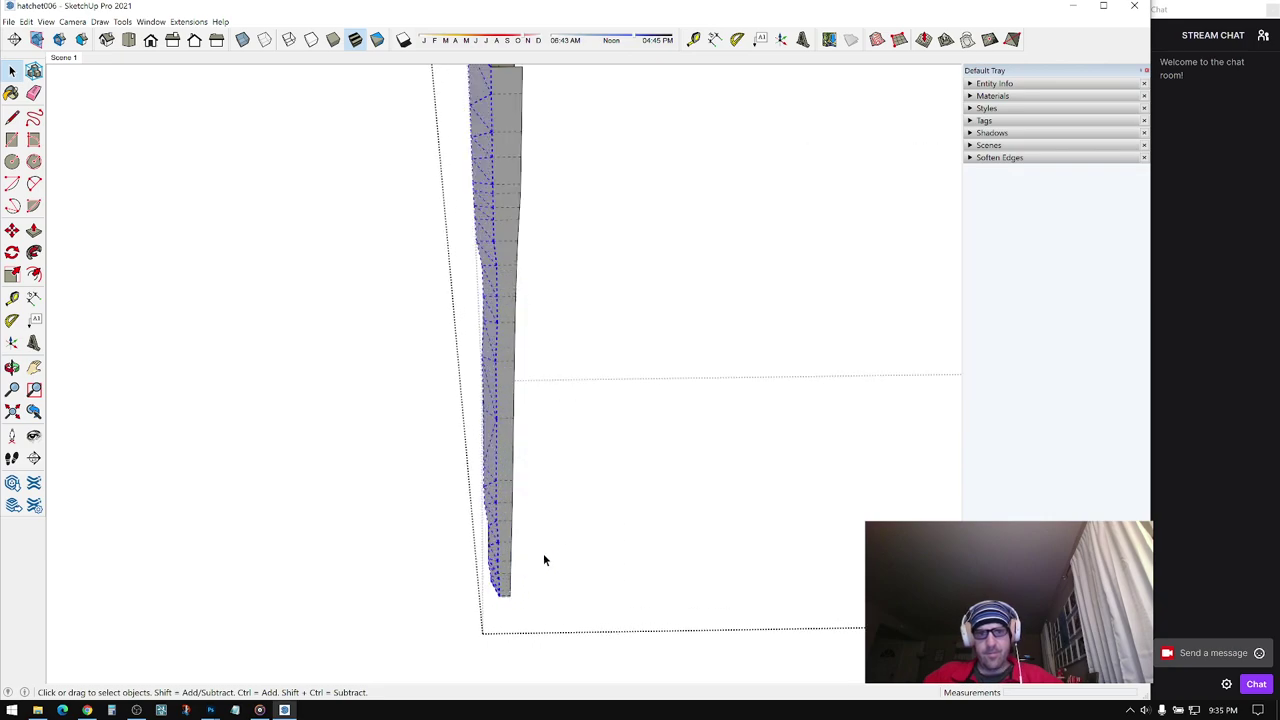
{"action": "left_click_drag", "start_coordinate": [508, 645], "coordinate": [505, 646], "text": "ctrl+shift"}
- Scale the selected bevel strip along the green axis to about 0.89, and from the opposite side to about 1.11
{"action": "key", "text": "s"}
{"action": "middle_click_drag", "start_coordinate": [509, 510], "coordinate": [570, 472]}
{"action": "scroll", "coordinate": [570, 477], "scroll_direction": "up", "scroll_amount": 3}
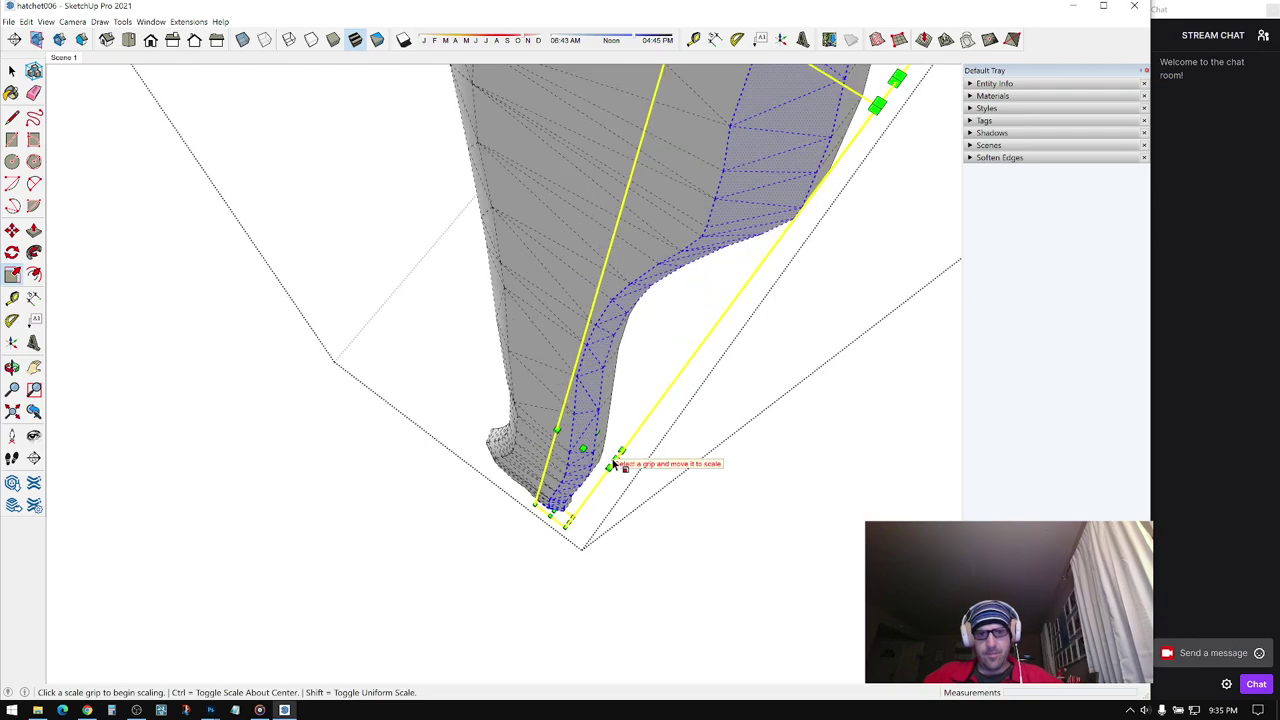
{"action": "left_click", "coordinate": [616, 457]}
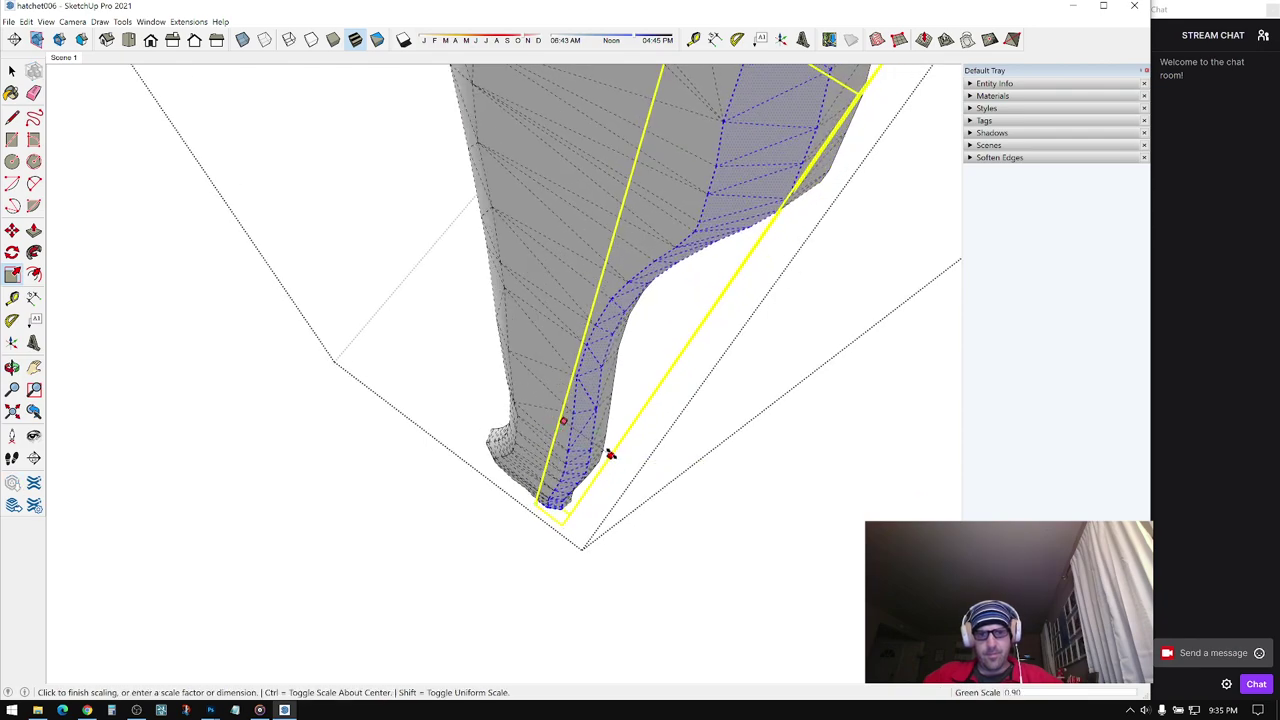
{"action": "left_click", "coordinate": [609, 454]}
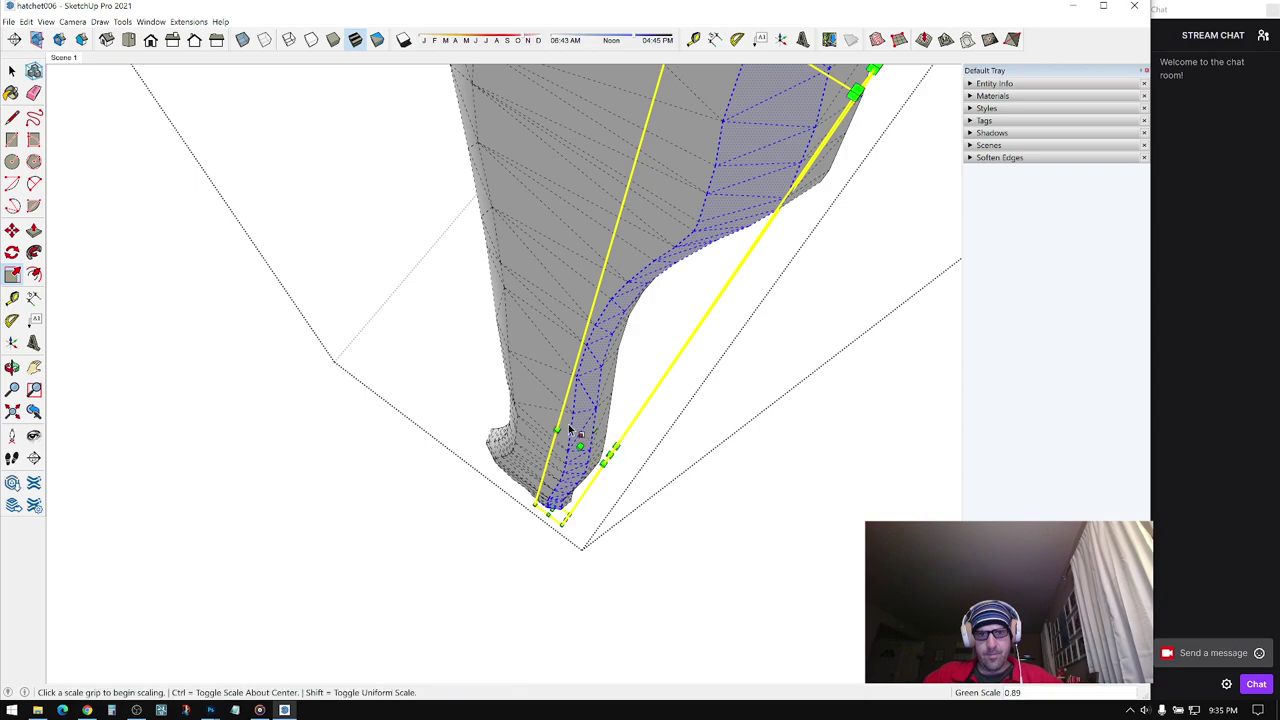
{"action": "left_click", "coordinate": [563, 421]}
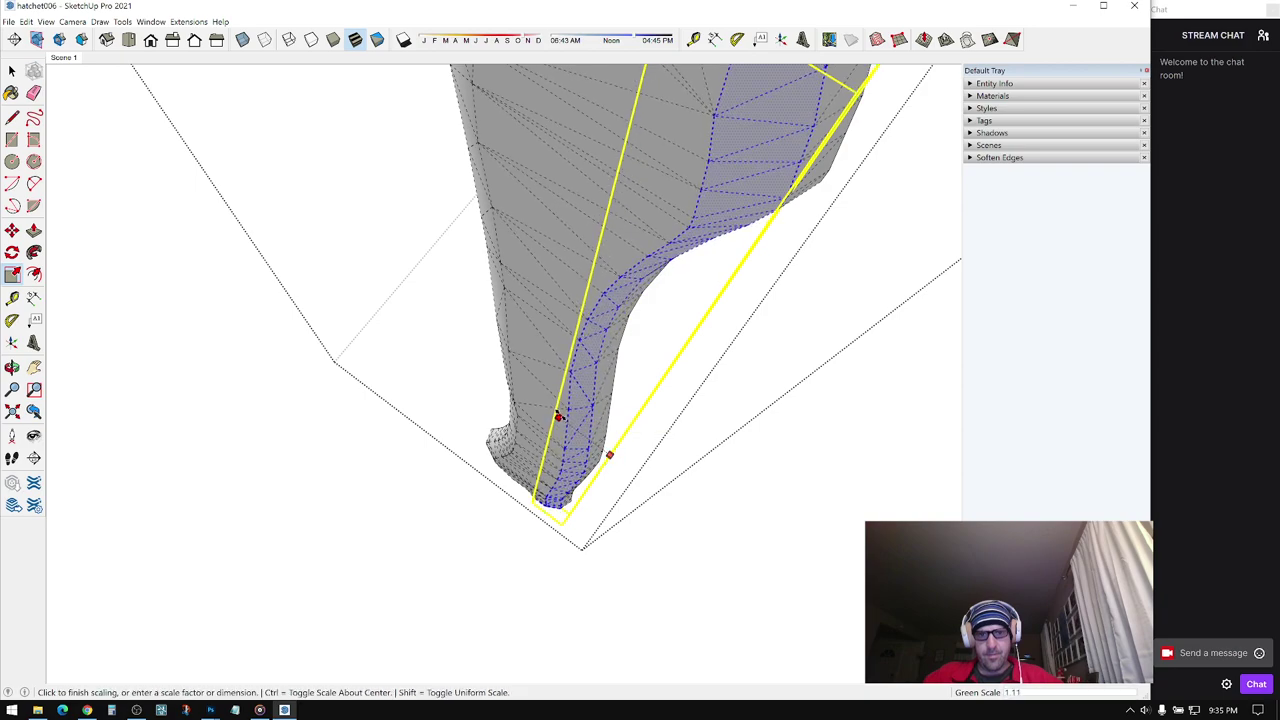
- Reduce the selection to the single lengthwise edge line between the broad face and this bevel, excluding the faces and edges at the butt end
{"action": "middle_click_drag", "start_coordinate": [558, 416], "coordinate": [405, 252]}
{"action": "middle_click_drag", "start_coordinate": [511, 366], "coordinate": [592, 228]}
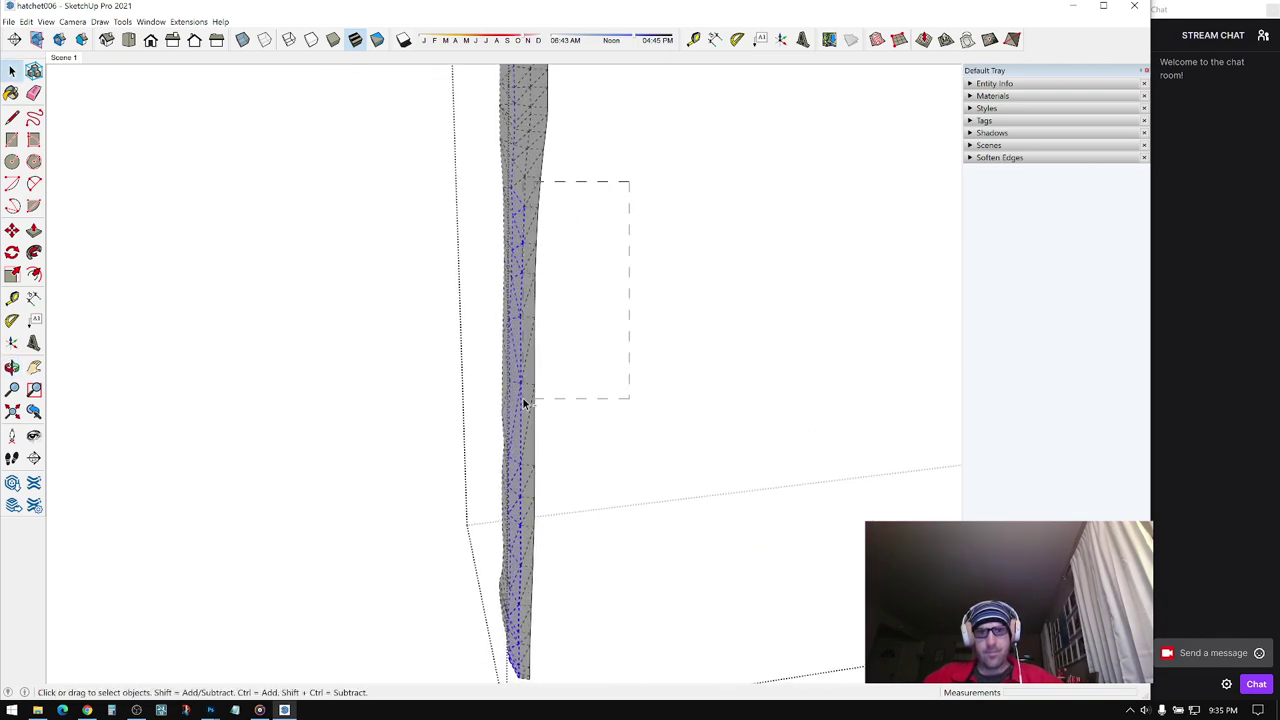
{"action": "middle_click_drag", "start_coordinate": [531, 446], "coordinate": [538, 294]}
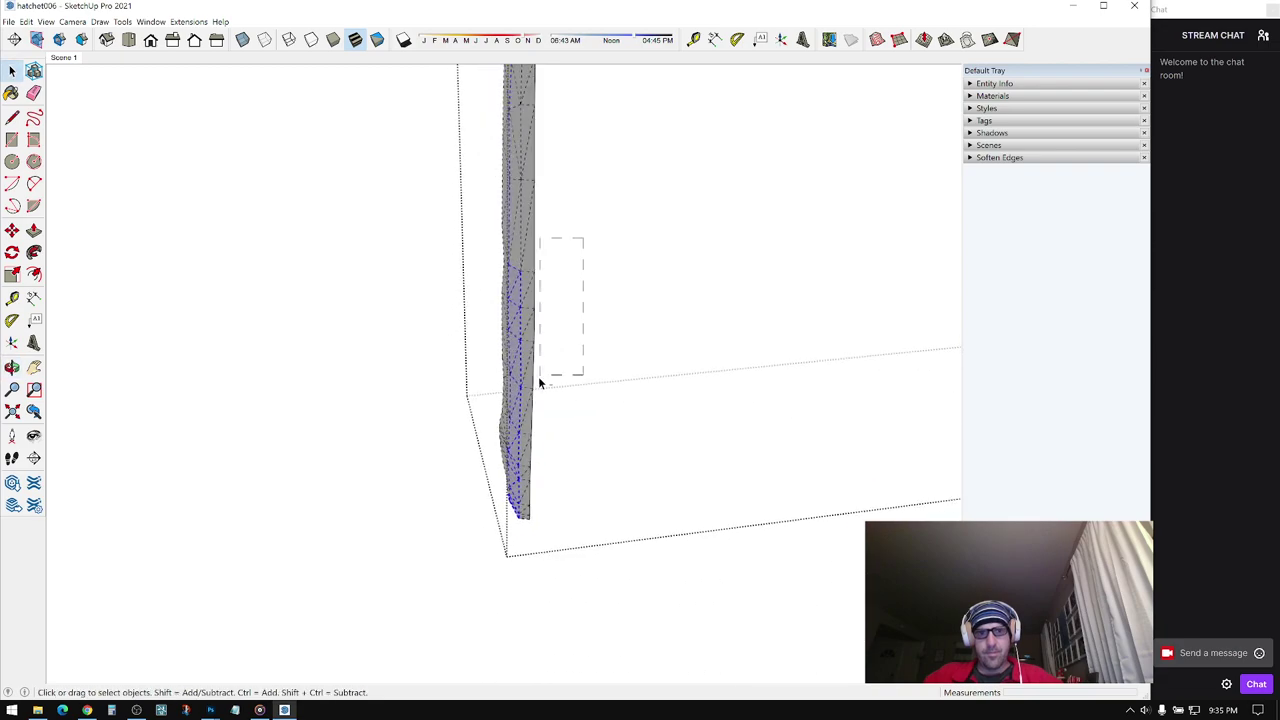
{"action": "middle_click_drag", "start_coordinate": [518, 467], "coordinate": [614, 410]}
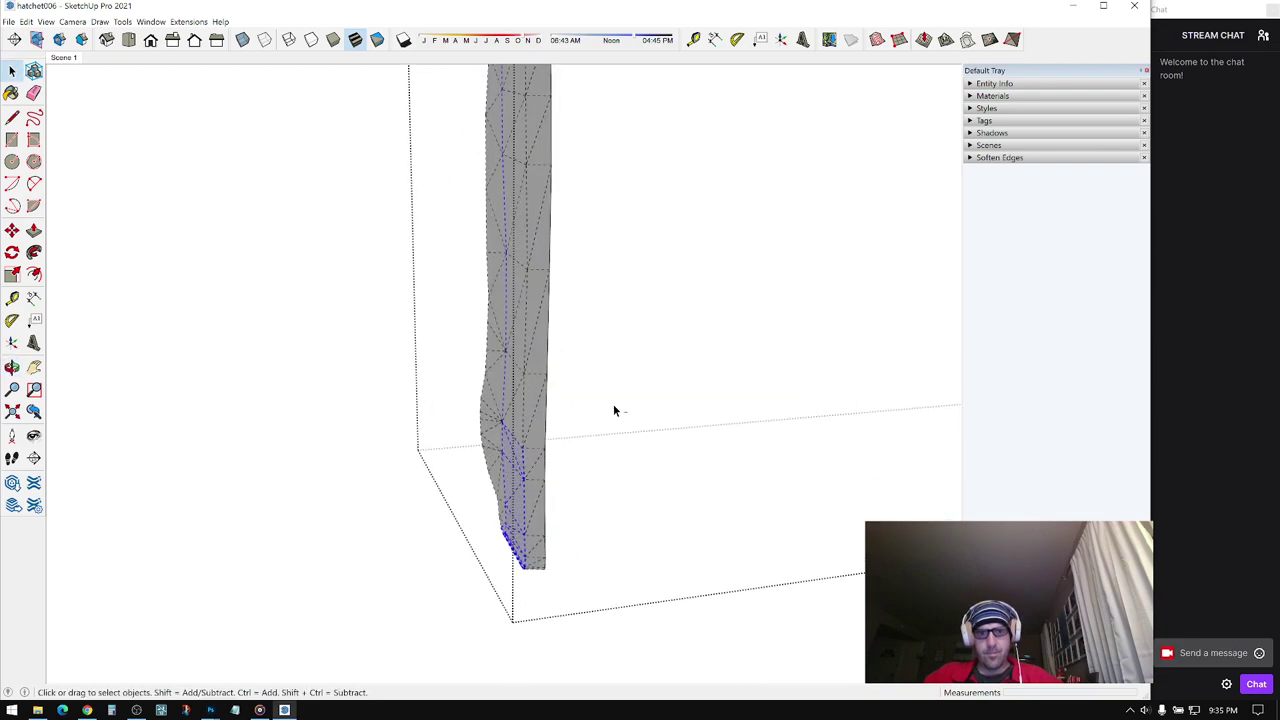
{"action": "left_click_drag", "start_coordinate": [518, 621], "coordinate": [518, 621], "text": "ctrl+shift"}
{"action": "middle_click_drag", "start_coordinate": [535, 590], "coordinate": [905, 430]}
{"action": "scroll", "coordinate": [483, 559], "scroll_direction": "up", "scroll_amount": 5}
{"action": "middle_click_drag", "start_coordinate": [483, 537], "coordinate": [556, 524]}
{"action": "scroll", "coordinate": [519, 516], "scroll_direction": "up", "scroll_amount": 2}
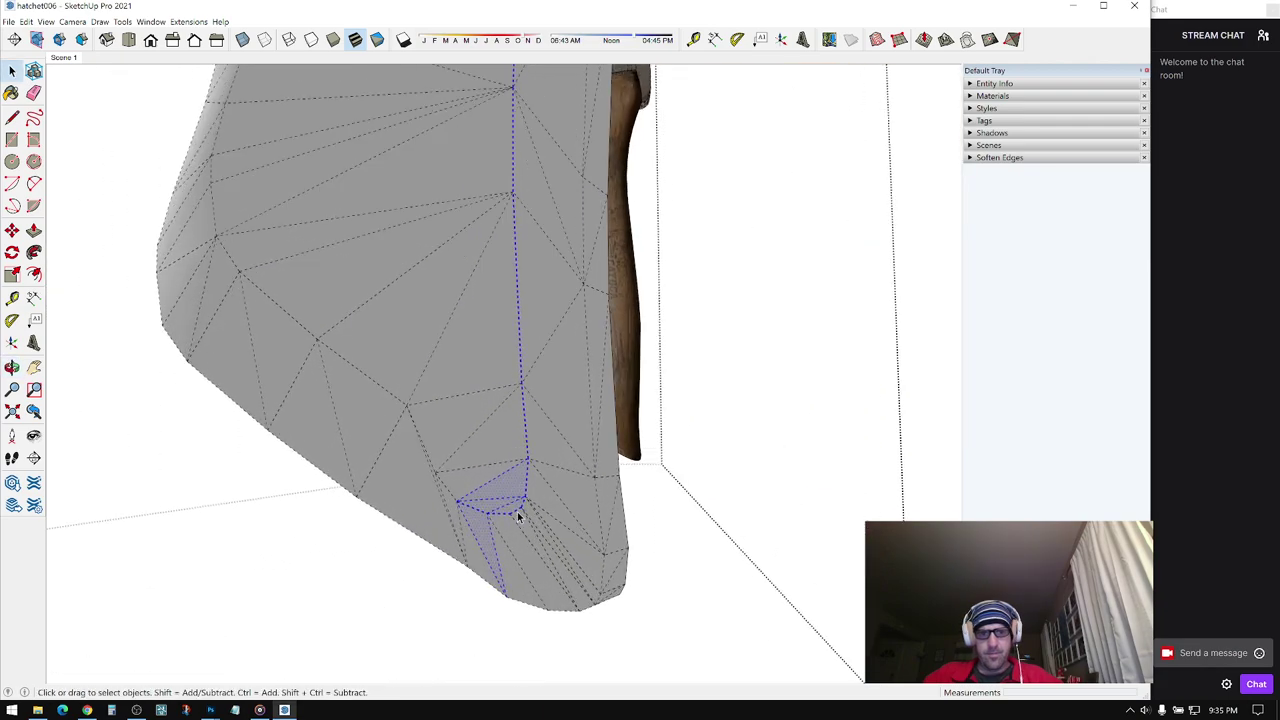
{"action": "middle_click_drag", "start_coordinate": [418, 554], "coordinate": [404, 572]}
{"action": "scroll", "coordinate": [481, 305], "scroll_direction": "down", "scroll_amount": 2}
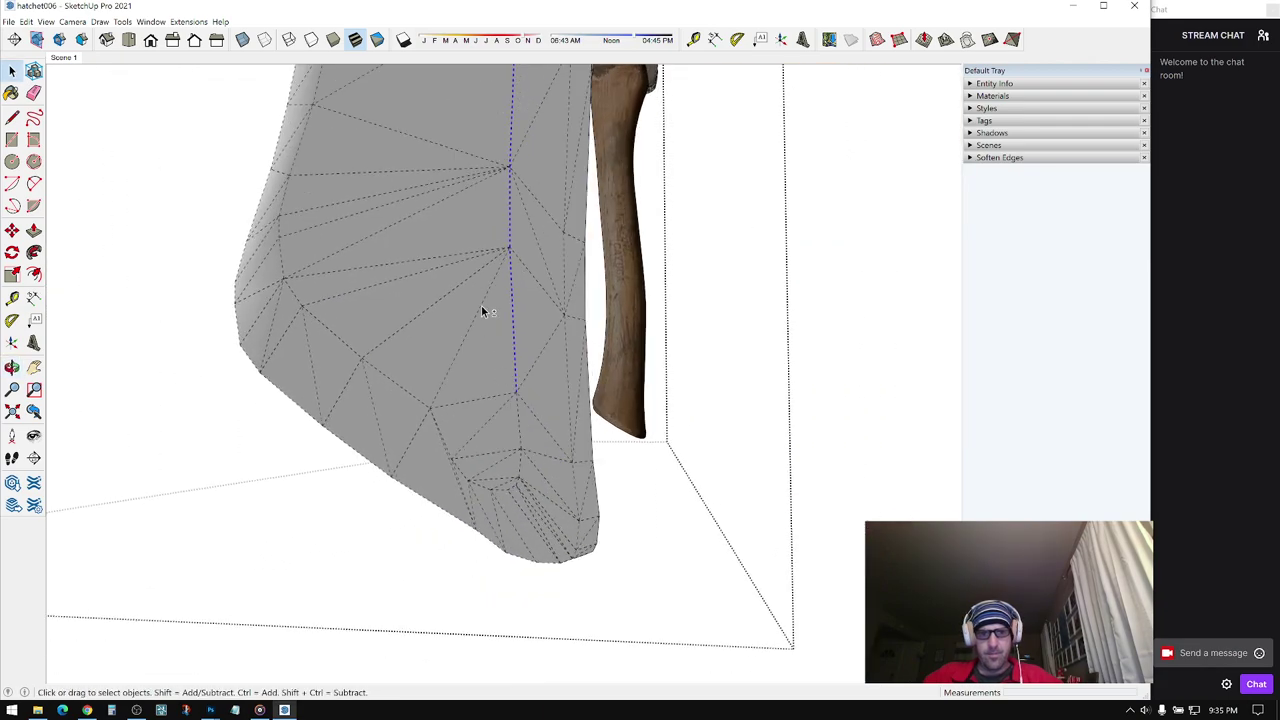
{"action": "mouse_move", "coordinate": [481, 305]}
{"action": "middle_mouse_down"}
{"action": "mouse_move", "coordinate": [414, 560]}
{"action": "mouse_move", "coordinate": [520, 625]}
{"action": "middle_mouse_up"}
{"action": "scroll", "coordinate": [441, 380], "scroll_direction": "down", "scroll_amount": 3}
{"action": "scroll", "coordinate": [534, 441], "scroll_direction": "down", "scroll_amount": 2}
{"action": "mouse_move", "coordinate": [441, 380]}
{"action": "middle_mouse_down", "text": "shift"}
{"action": "mouse_move", "coordinate": [534, 441]}
{"action": "mouse_move", "coordinate": [548, 409]}
{"action": "mouse_move", "coordinate": [564, 433]}
{"action": "middle_mouse_up", "text": "shift"}
- Scale the selected edge line along the green axis from both sides, shifting it towards the middle of the broad face
{"action": "key", "text": "s"}
{"action": "left_click", "coordinate": [558, 431]}
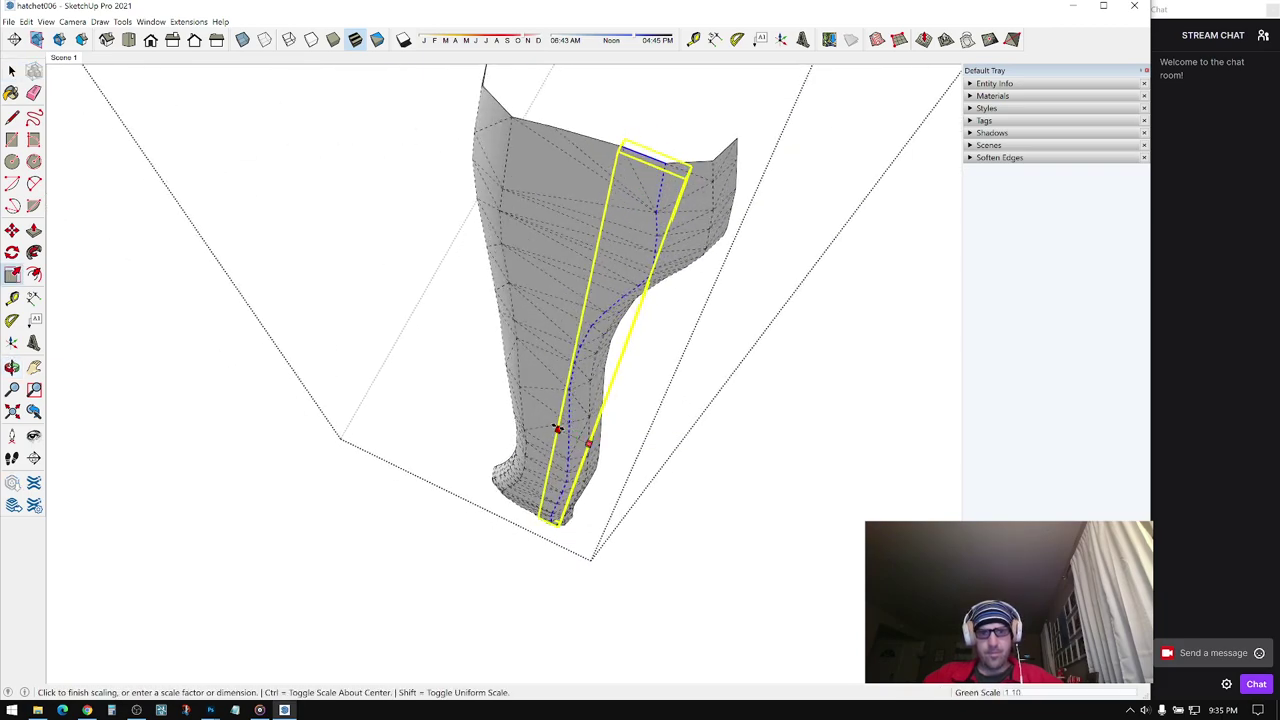
{"action": "left_click", "coordinate": [554, 427]}
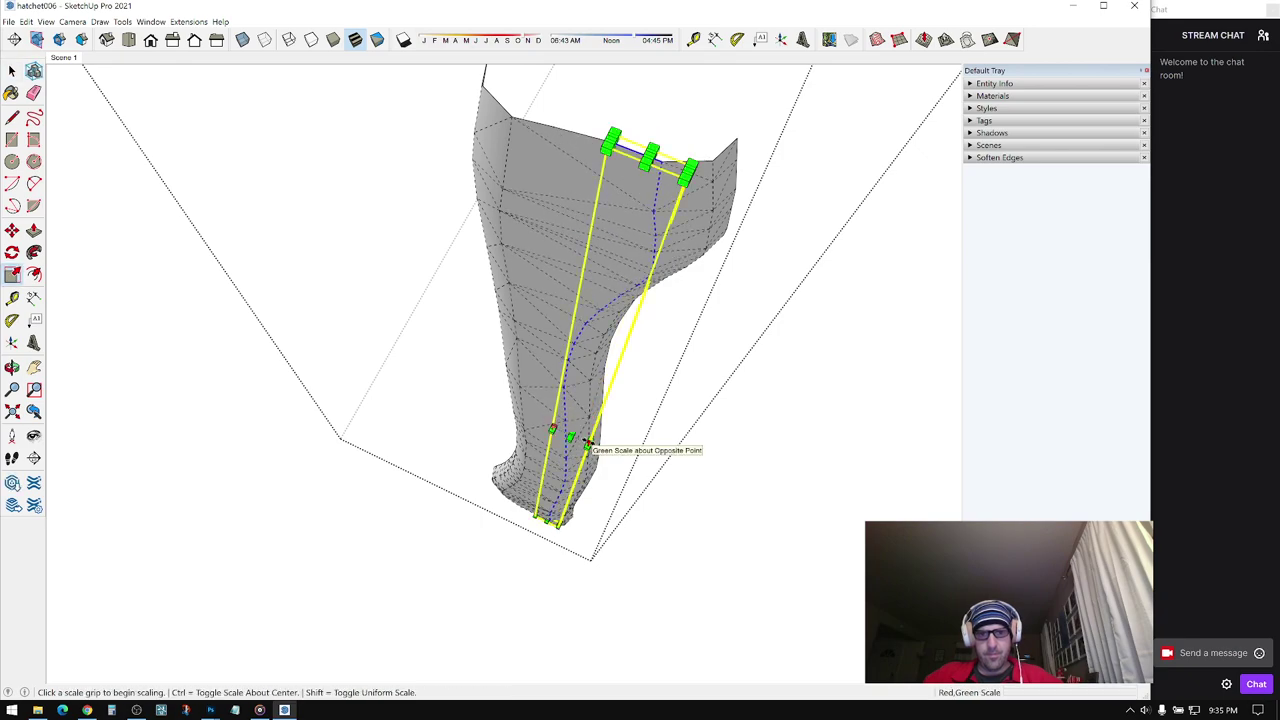
{"action": "left_click", "coordinate": [587, 444]}
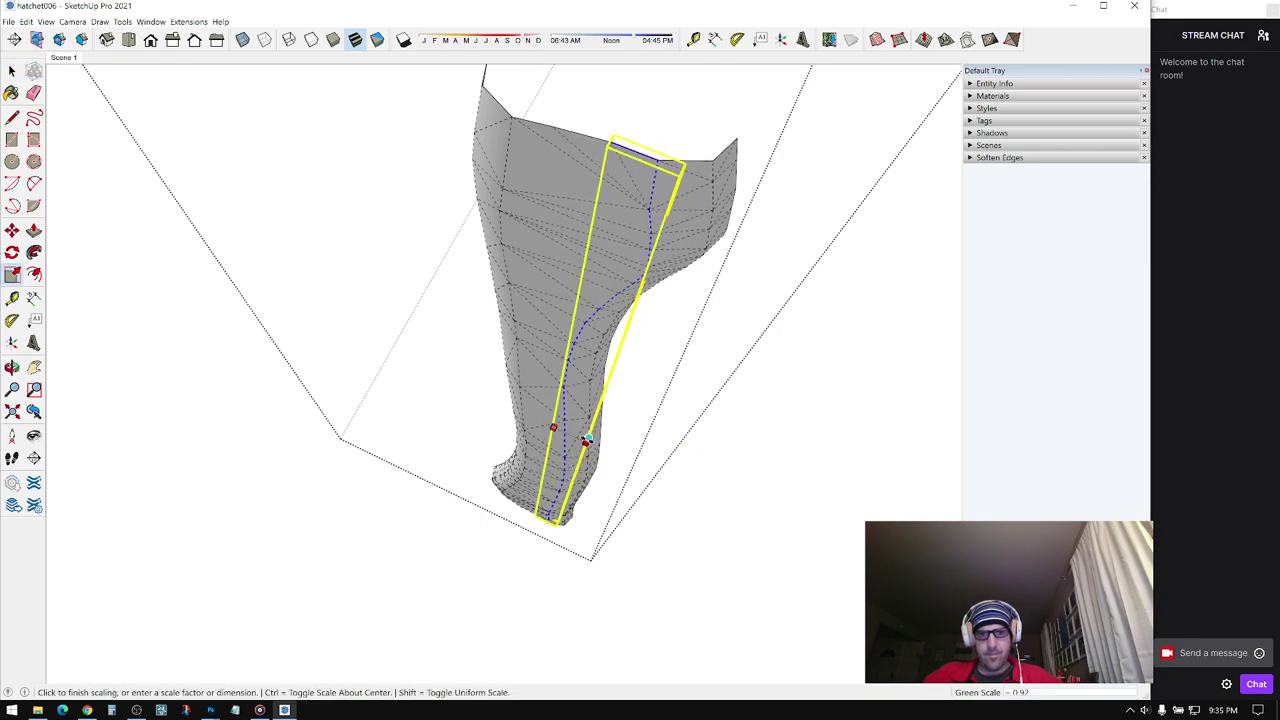
{"action": "left_click", "coordinate": [582, 438]}
{"action": "key", "text": "space"}
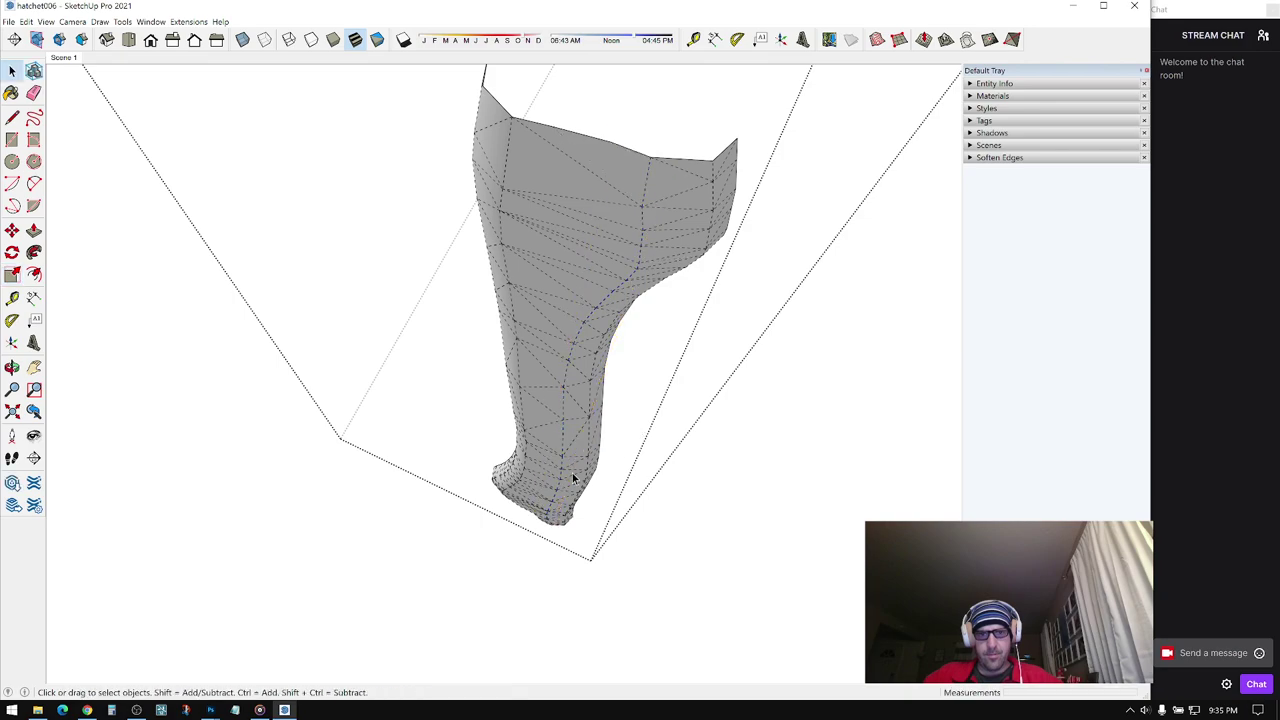
- Hide the hidden geometry, select the whole handle half and place a copy of it beside the original along the red axis
{"action": "middle_click_drag", "start_coordinate": [574, 477], "coordinate": [571, 363]}
{"action": "mouse_move", "coordinate": [629, 463]}
{"action": "middle_mouse_down"}
{"action": "mouse_move", "coordinate": [586, 423]}
{"action": "mouse_move", "coordinate": [229, 341]}
{"action": "mouse_move", "coordinate": [591, 549]}
{"action": "mouse_move", "coordinate": [571, 437]}
{"action": "mouse_move", "coordinate": [651, 337]}
{"action": "mouse_move", "coordinate": [1000, 271]}
{"action": "mouse_move", "coordinate": [460, 506]}
{"action": "mouse_move", "coordinate": [480, 423]}
{"action": "mouse_move", "coordinate": [503, 391]}
{"action": "middle_mouse_up"}
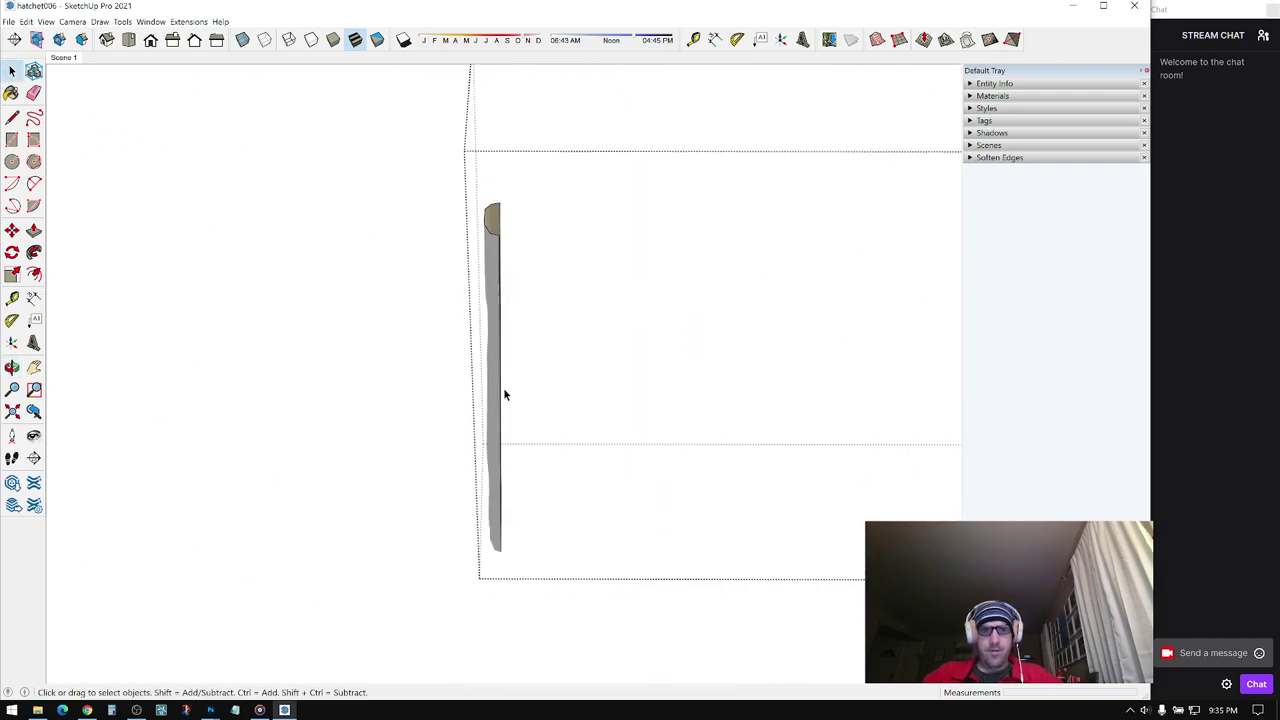
{"action": "left_click_drag", "start_coordinate": [405, 198], "coordinate": [498, 440]}
{"action": "middle_click_drag", "start_coordinate": [500, 357], "coordinate": [506, 272]}
{"action": "key", "text": "m"}
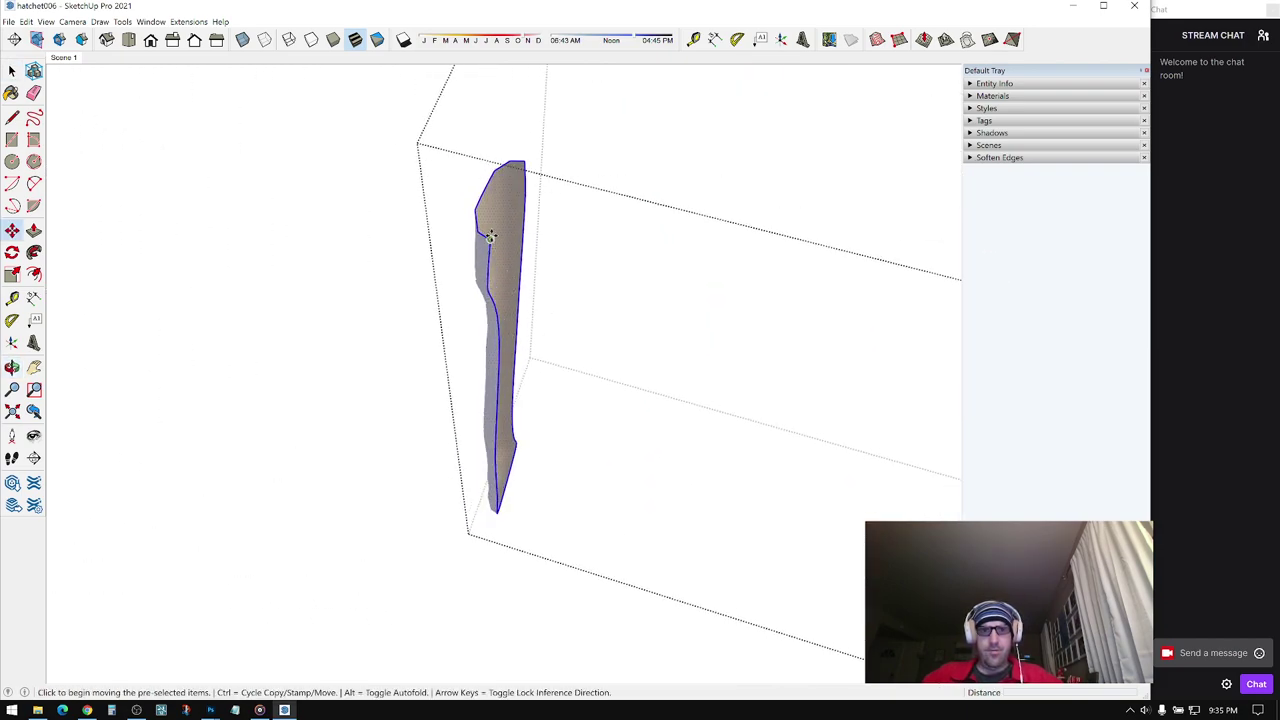
{"action": "key", "text": "ctrl"}
{"action": "left_click", "coordinate": [491, 237]}
{"action": "left_click", "coordinate": [586, 262]}
- Mirror the copied handle half along the red axis with the Scale tool
{"action": "key", "text": "s"}
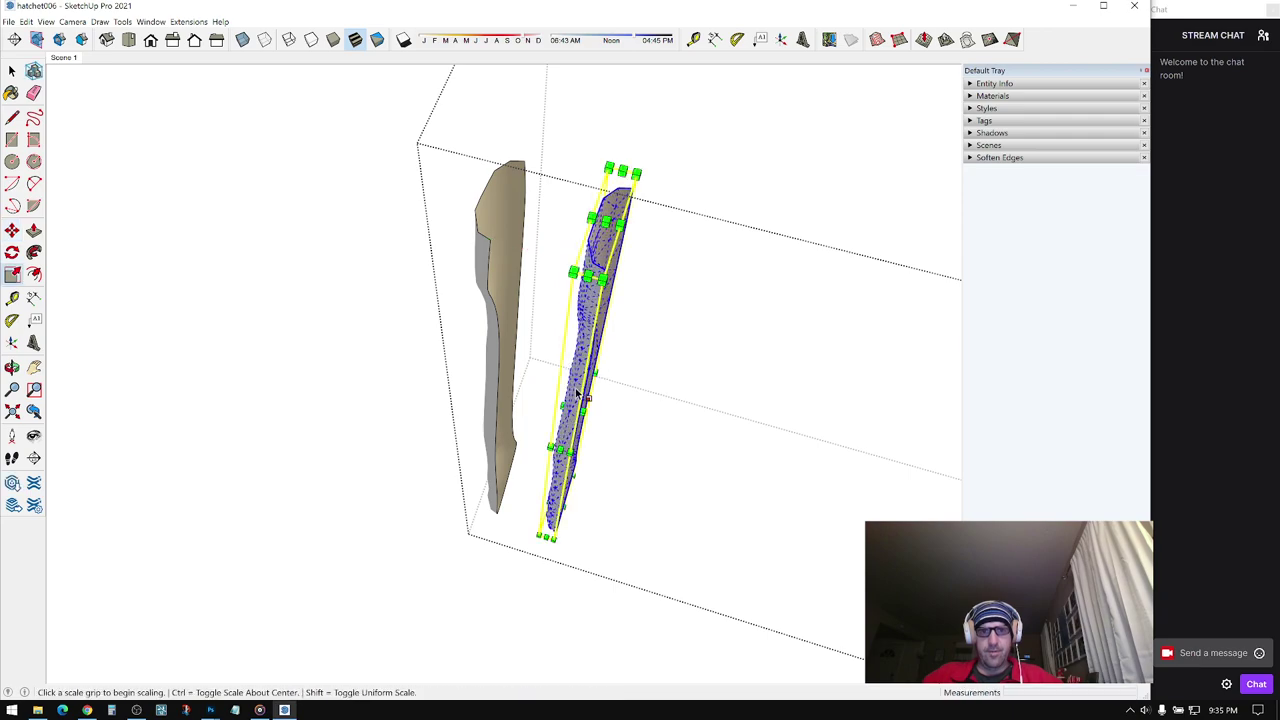
{"action": "left_click", "coordinate": [562, 405]}
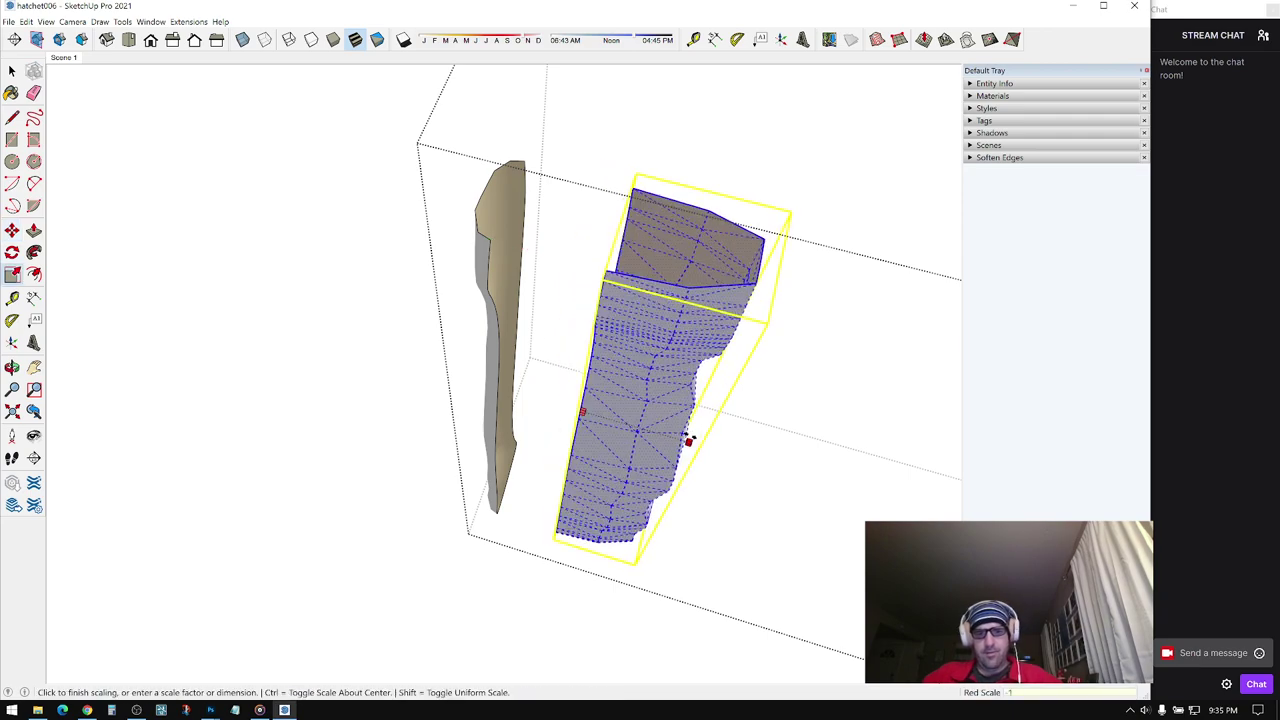
{"action": "key", "text": "Return"}
{"action": "key", "text": "space"}
- Move the mirrored half along the red axis by its open-end corner onto the matching corner of the original half, and clear the selection
{"action": "scroll", "coordinate": [651, 357], "scroll_direction": "up", "scroll_amount": 3}
{"action": "key", "text": "m"}
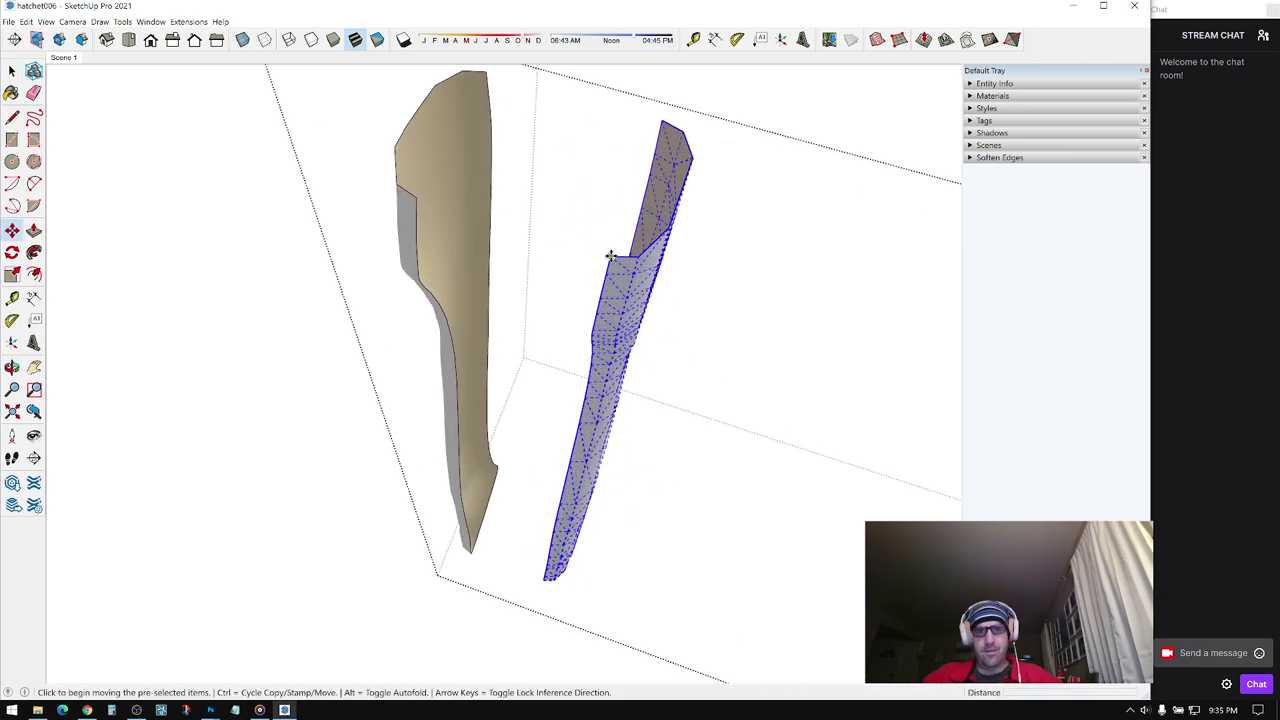
{"action": "left_click", "coordinate": [610, 257]}
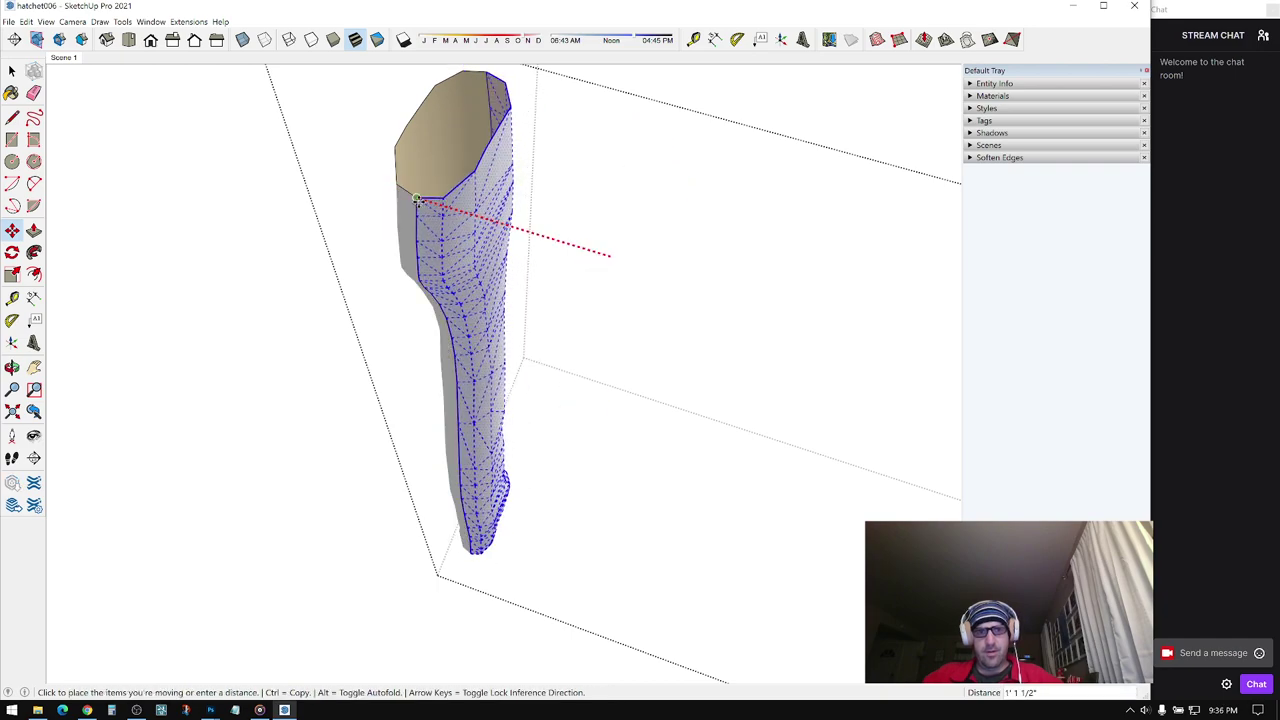
{"action": "left_click", "coordinate": [420, 201]}
{"action": "key", "text": "space"}
{"action": "key", "text": "ctrl+t"}
{"action": "scroll", "coordinate": [497, 282], "scroll_direction": "up", "scroll_amount": 2}
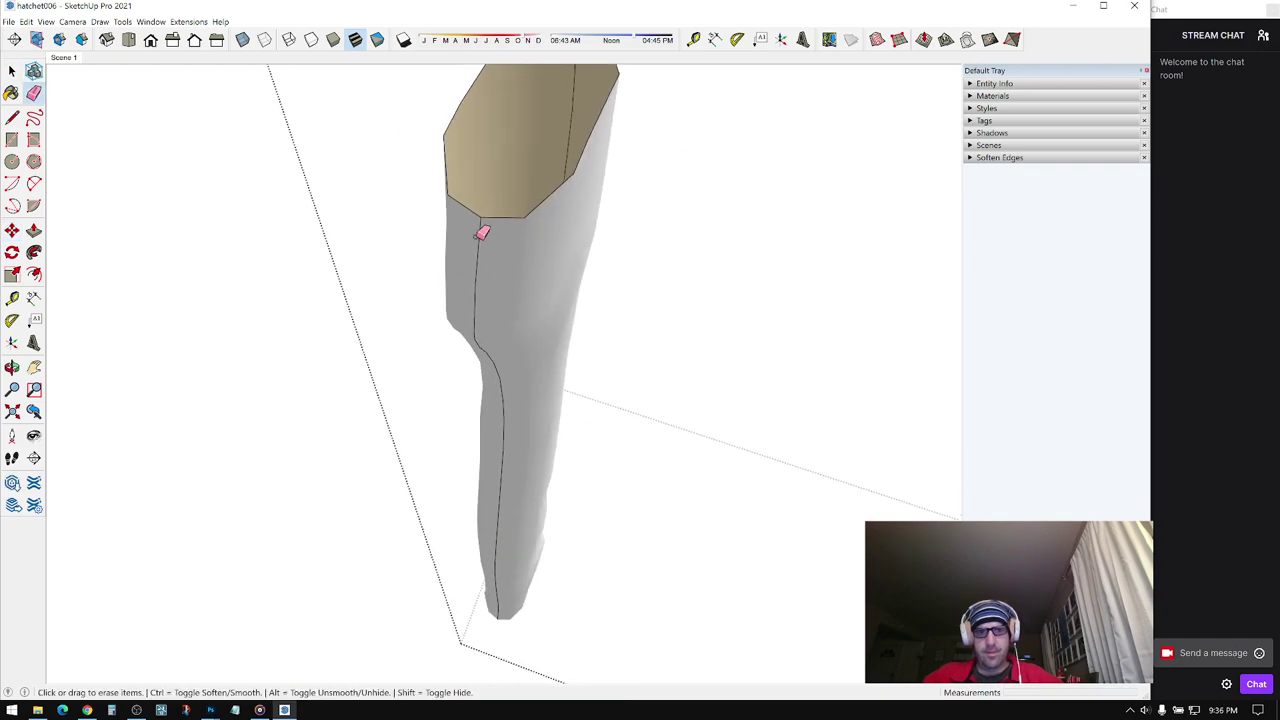
- Smooth the seam edges between the mirrored halves near the handle's open end with the Eraser
{"action": "middle_click_drag", "start_coordinate": [498, 342], "coordinate": [495, 330]}
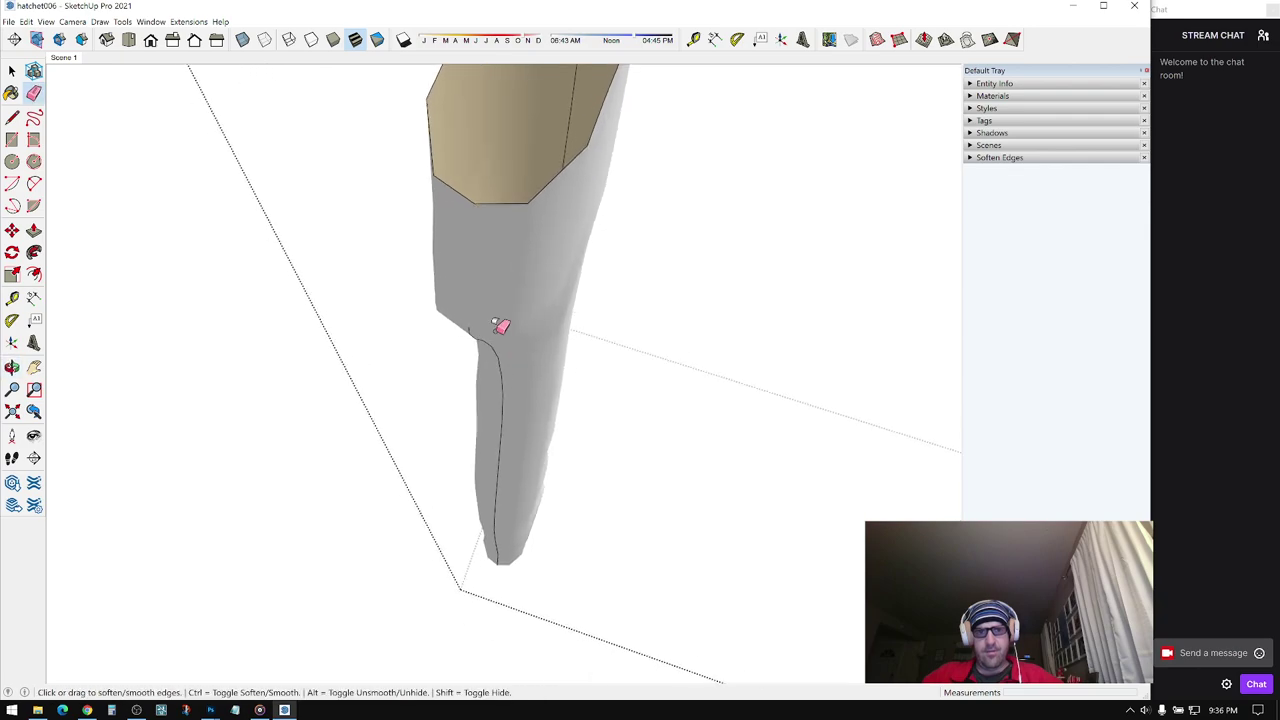
{"action": "key", "text": "space"}
{"action": "left_click", "coordinate": [490, 277]}
{"action": "mouse_move", "coordinate": [490, 277]}
{"action": "middle_mouse_down"}
{"action": "mouse_move", "coordinate": [559, 257]}
{"action": "mouse_move", "coordinate": [481, 348]}
{"action": "mouse_move", "coordinate": [494, 294]}
{"action": "mouse_move", "coordinate": [471, 277]}
{"action": "mouse_move", "coordinate": [546, 294]}
{"action": "middle_mouse_up"}
{"action": "scroll", "coordinate": [481, 348], "scroll_direction": "up", "scroll_amount": 2}
{"action": "key", "text": "e"}
{"action": "left_click", "coordinate": [463, 330]}
{"action": "scroll", "coordinate": [486, 286], "scroll_direction": "down", "scroll_amount": 3}
- Select the whole handle and soften its edges at 180 degrees with smooth normals and soften coplanar enabled
{"action": "key", "text": "space"}
{"action": "triple_click", "coordinate": [517, 241]}
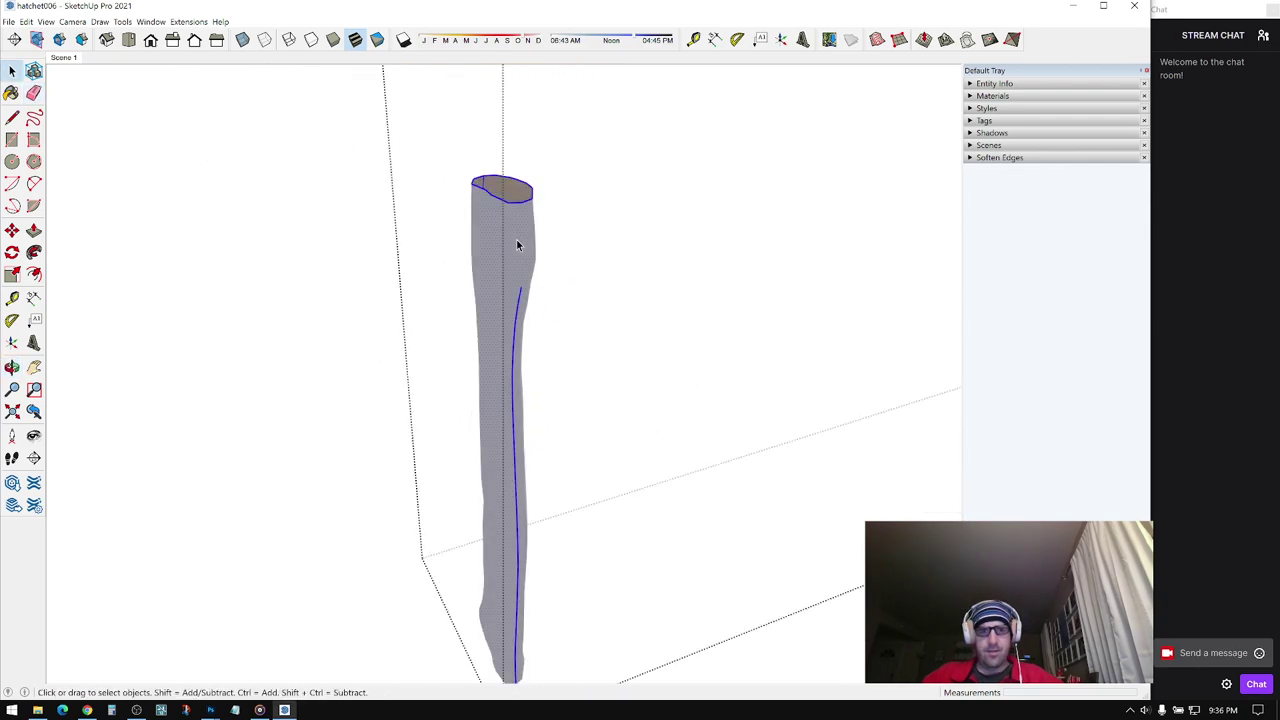
{"action": "left_click", "coordinate": [516, 243]}
{"action": "middle_click_drag", "start_coordinate": [516, 243], "coordinate": [580, 214]}
{"action": "left_click", "coordinate": [578, 212]}
{"action": "triple_click", "coordinate": [533, 212]}
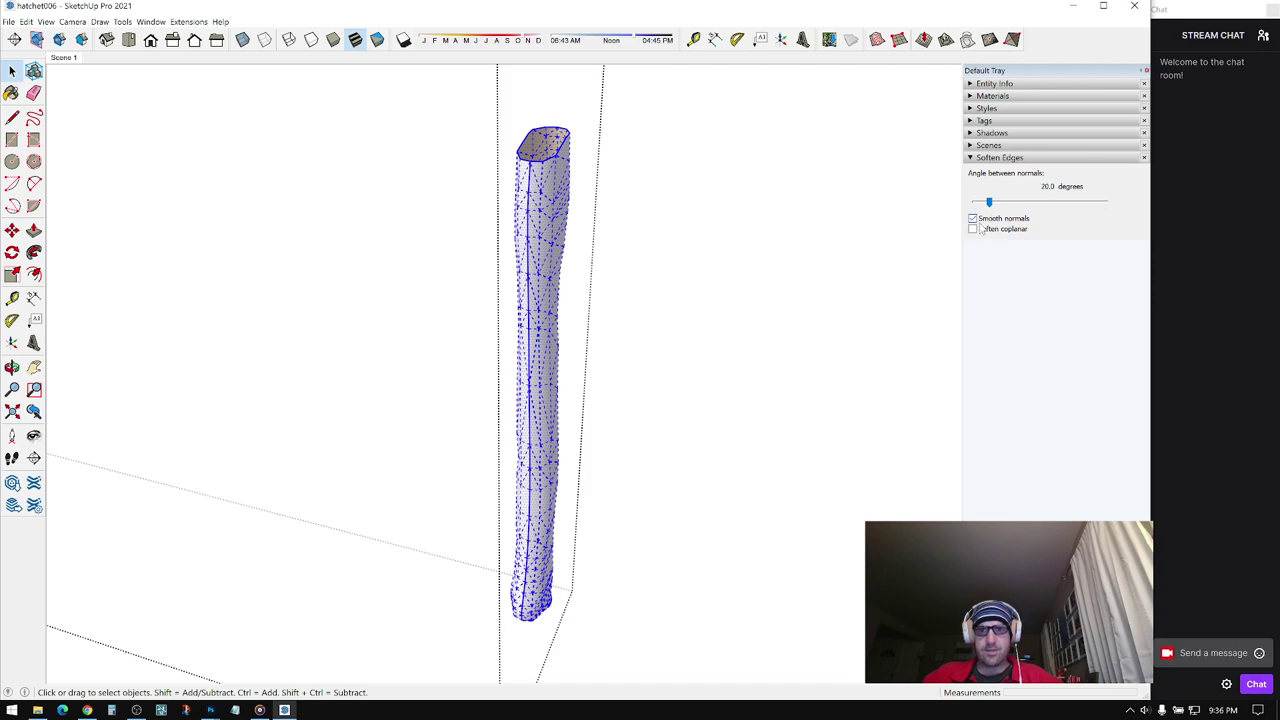
{"action": "left_click", "coordinate": [975, 230]}
{"action": "left_click_drag", "start_coordinate": [1001, 204], "coordinate": [1115, 205]}
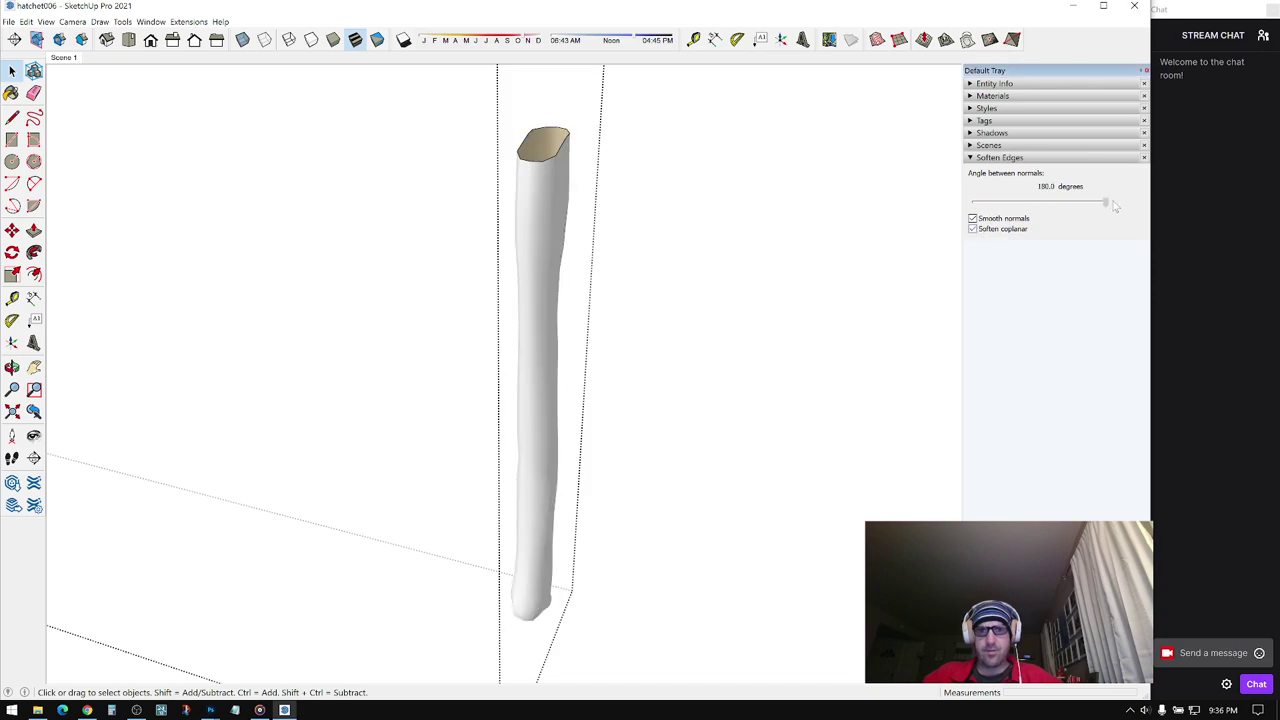
- Erase the creased diagonal edge near the handle's butt and redraw it across the opposite corners to refill the surface
{"action": "scroll", "coordinate": [363, 351], "scroll_direction": "up", "scroll_amount": 5}
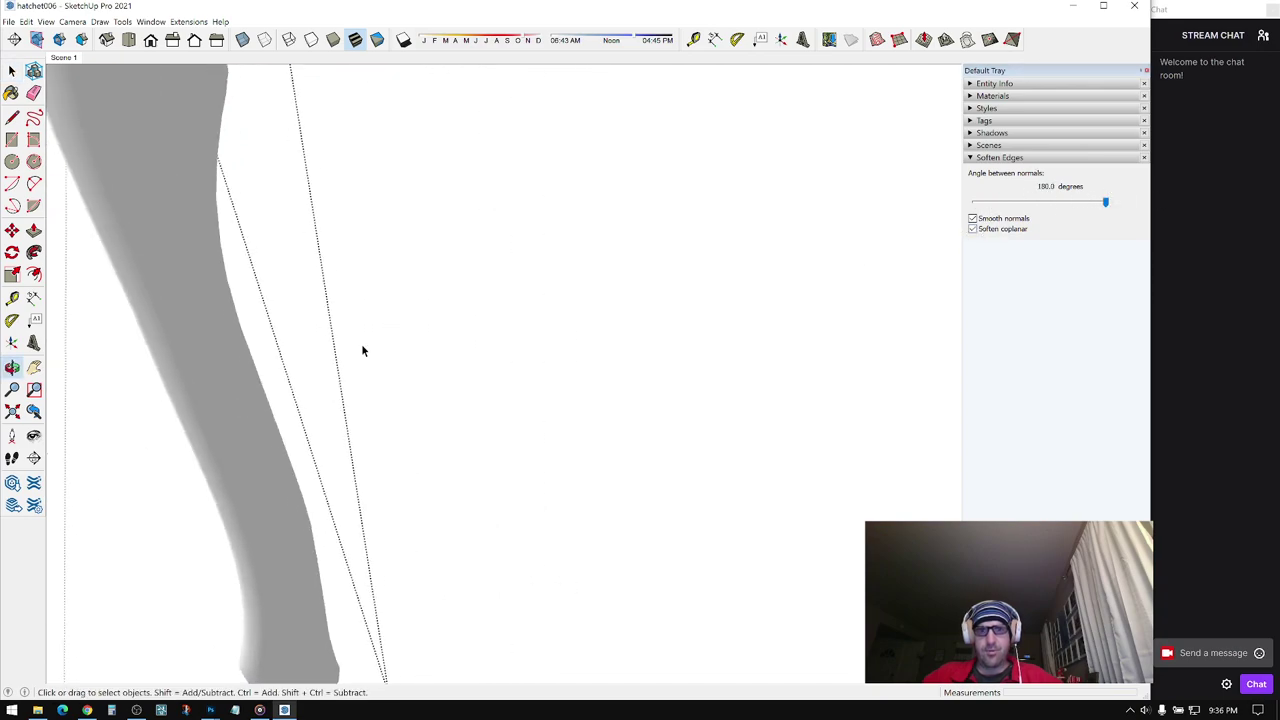
{"action": "scroll", "coordinate": [304, 326], "scroll_direction": "down", "scroll_amount": 5}
{"action": "middle_click_drag", "start_coordinate": [460, 417], "coordinate": [502, 250]}
{"action": "scroll", "coordinate": [371, 237], "scroll_direction": "up", "scroll_amount": 8}
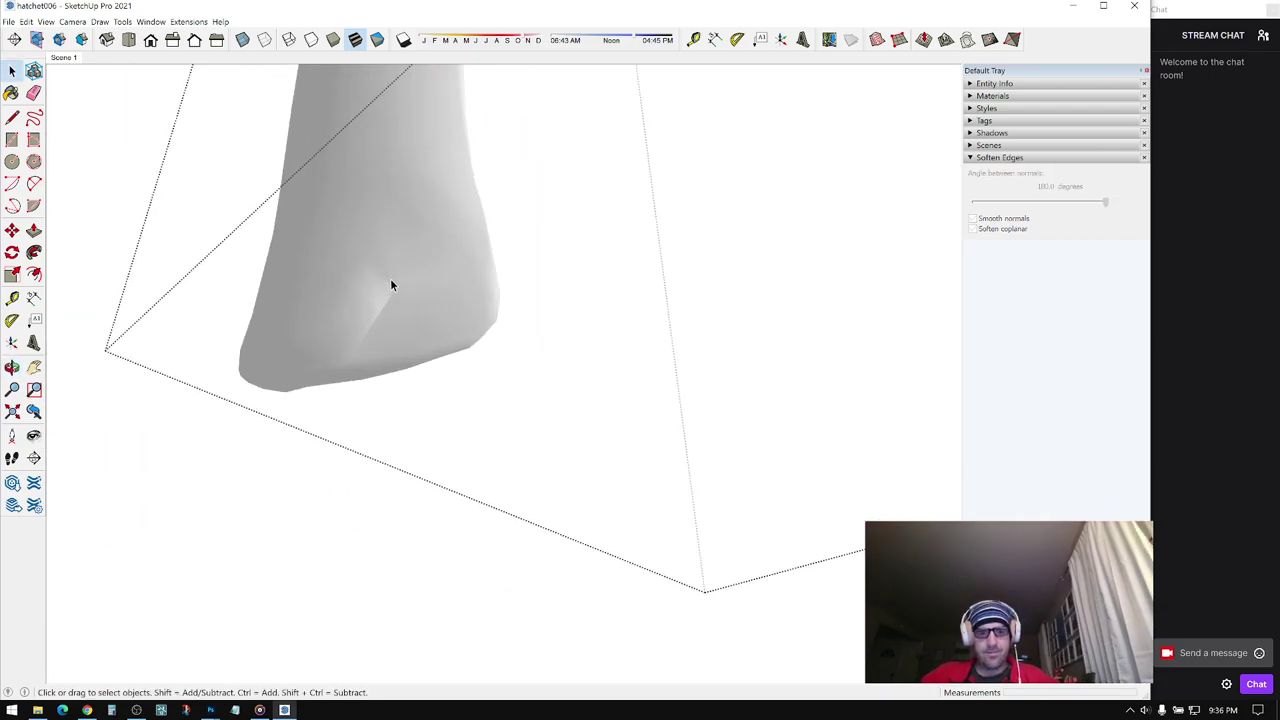
{"action": "mouse_move", "coordinate": [415, 333]}
{"action": "middle_mouse_down"}
{"action": "mouse_move", "coordinate": [323, 166]}
{"action": "mouse_move", "coordinate": [371, 334]}
{"action": "mouse_move", "coordinate": [686, 337]}
{"action": "mouse_move", "coordinate": [563, 412]}
{"action": "mouse_move", "coordinate": [497, 368]}
{"action": "middle_mouse_up"}
{"action": "left_click", "coordinate": [488, 342]}
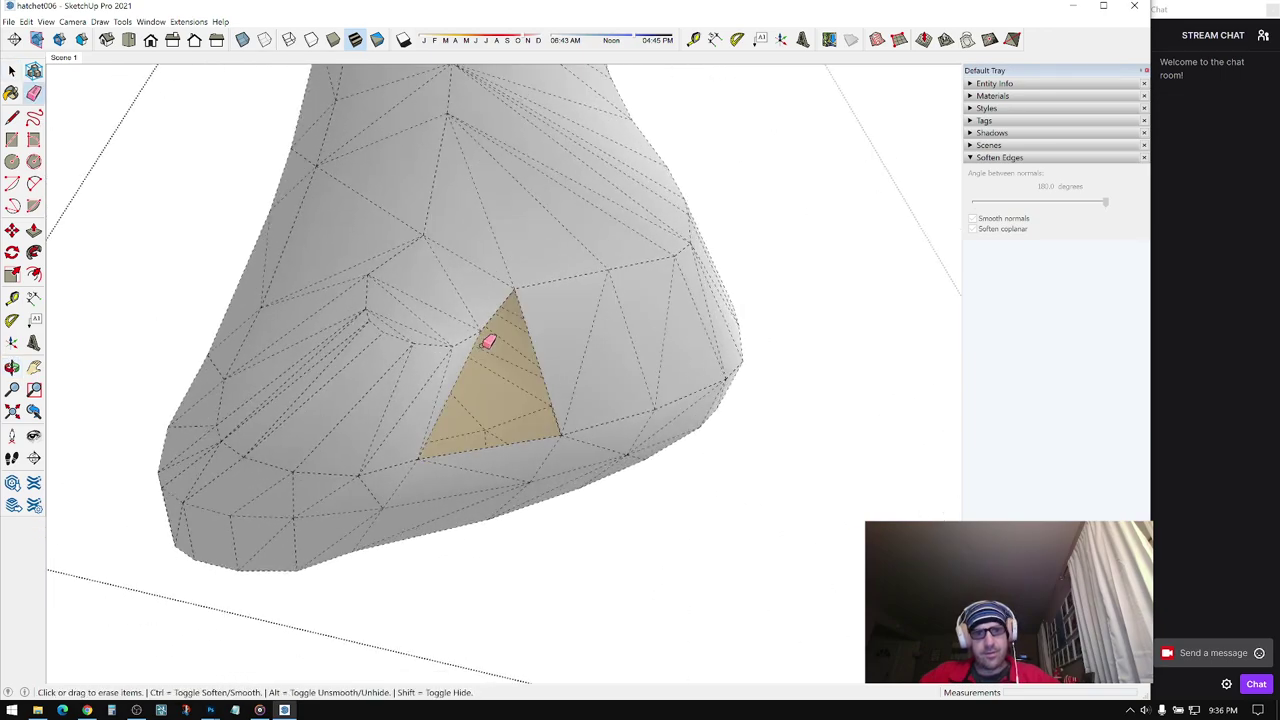
{"action": "key", "text": "l"}
{"action": "left_click", "coordinate": [489, 323]}
{"action": "left_click", "coordinate": [566, 420]}
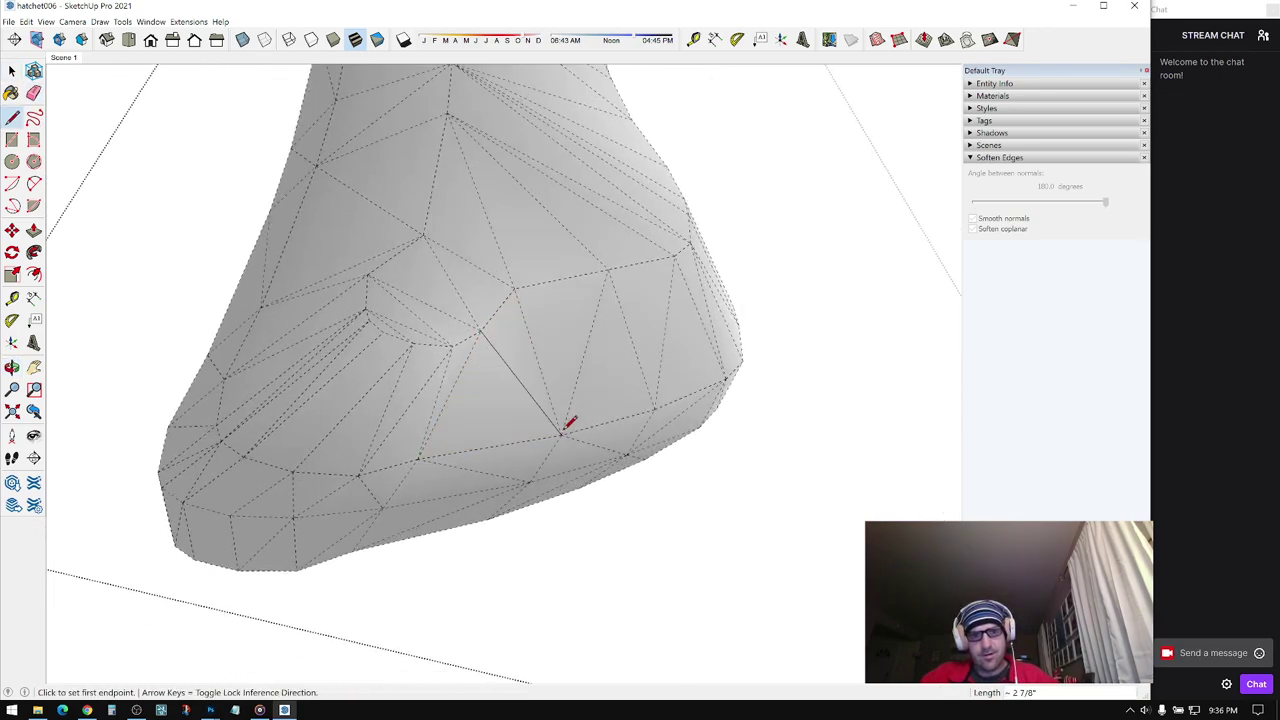
{"action": "mouse_move", "coordinate": [569, 423]}
{"action": "middle_mouse_down"}
{"action": "mouse_move", "coordinate": [648, 414]}
{"action": "mouse_move", "coordinate": [806, 491]}
{"action": "mouse_move", "coordinate": [703, 569]}
{"action": "mouse_move", "coordinate": [414, 606]}
{"action": "mouse_move", "coordinate": [239, 581]}
{"action": "mouse_move", "coordinate": [417, 463]}
{"action": "mouse_move", "coordinate": [417, 249]}
{"action": "mouse_move", "coordinate": [286, 329]}
{"action": "mouse_move", "coordinate": [503, 274]}
{"action": "mouse_move", "coordinate": [370, 269]}
{"action": "mouse_move", "coordinate": [503, 263]}
{"action": "mouse_move", "coordinate": [541, 279]}
{"action": "middle_mouse_up"}
- Erase the matching diagonal edge on the other side of the butt and redraw it between the opposite corners
{"action": "key", "text": "space"}
{"action": "key", "text": "e"}
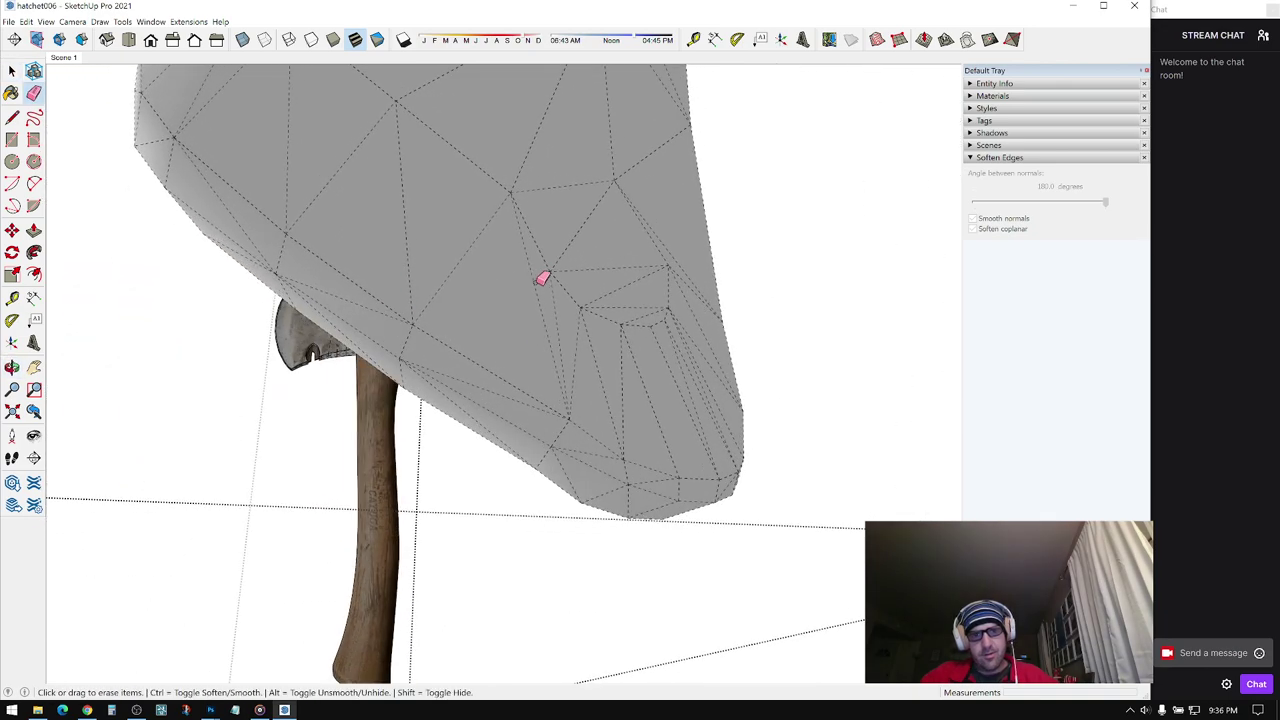
{"action": "left_click", "coordinate": [541, 279]}
{"action": "key", "text": "l"}
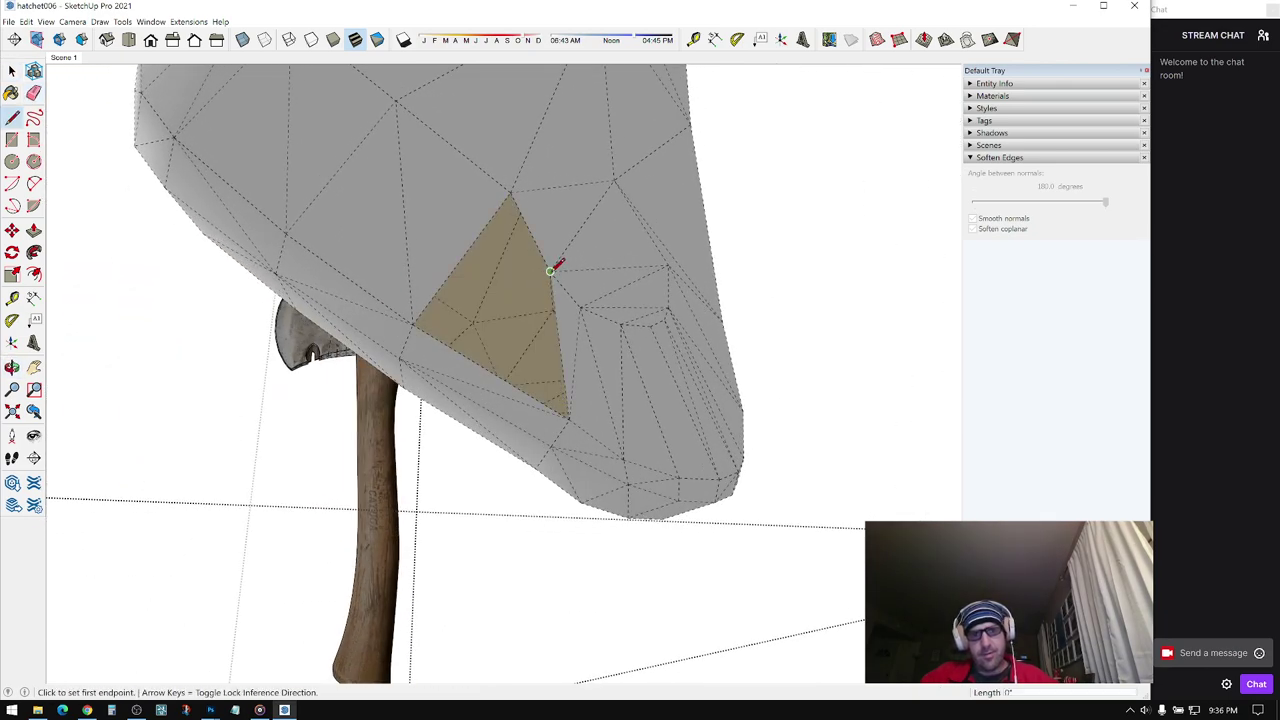
{"action": "left_click", "coordinate": [551, 270]}
{"action": "scroll", "coordinate": [451, 316], "scroll_direction": "down", "scroll_amount": 2}
{"action": "middle_click_drag", "start_coordinate": [451, 316], "coordinate": [566, 302]}
- Hide the hidden geometry, select the whole handle and soften the redrawn edges at 180 degrees
{"action": "key", "text": "space"}
{"action": "key", "text": "alt+h"}
{"action": "triple_click", "coordinate": [566, 300]}
{"action": "middle_click_drag", "start_coordinate": [495, 216], "coordinate": [1003, 264]}
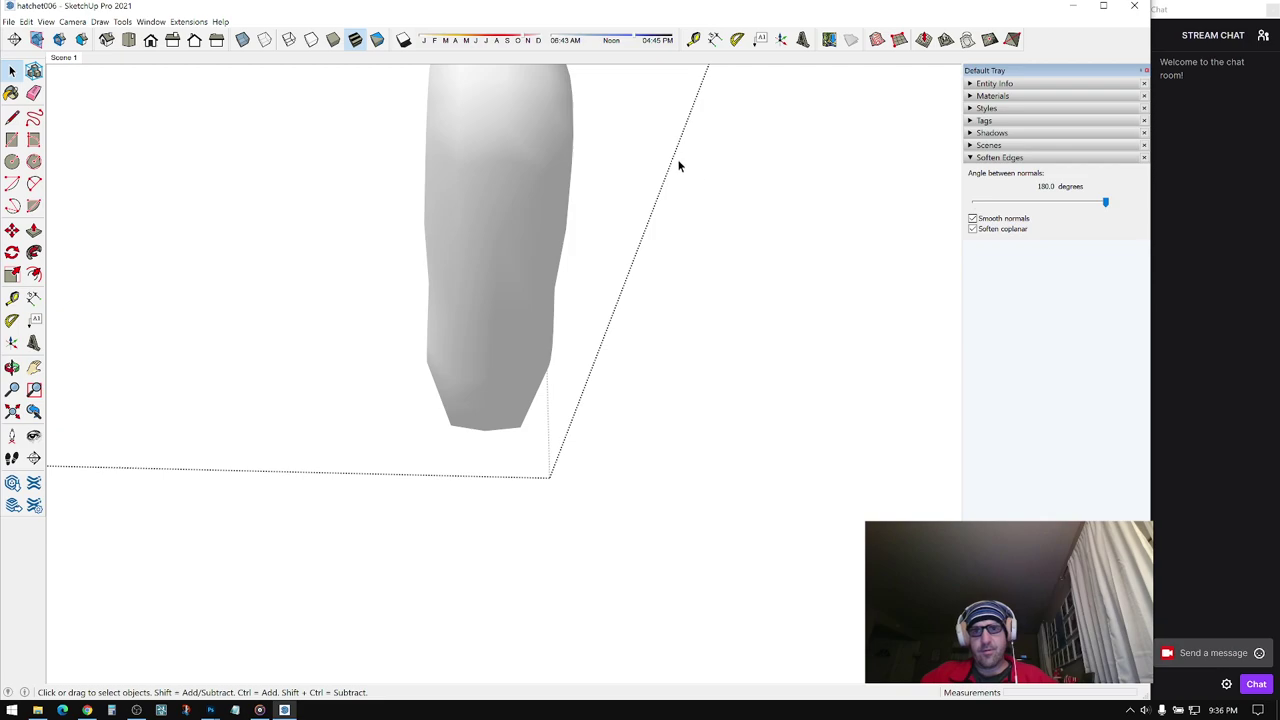
- Select the whole new handle and apply the woodHatchet material sampled from the old handle
{"action": "mouse_move", "coordinate": [774, 171]}
{"action": "middle_mouse_down"}
{"action": "mouse_move", "coordinate": [491, 429]}
{"action": "mouse_move", "coordinate": [626, 366]}
{"action": "mouse_move", "coordinate": [294, 460]}
{"action": "mouse_move", "coordinate": [320, 360]}
{"action": "mouse_move", "coordinate": [466, 200]}
{"action": "middle_mouse_up"}
{"action": "scroll", "coordinate": [466, 200], "scroll_direction": "down", "scroll_amount": 1}
{"action": "triple_click", "coordinate": [287, 244]}
{"action": "middle_click_drag", "start_coordinate": [268, 478], "coordinate": [1016, 203]}
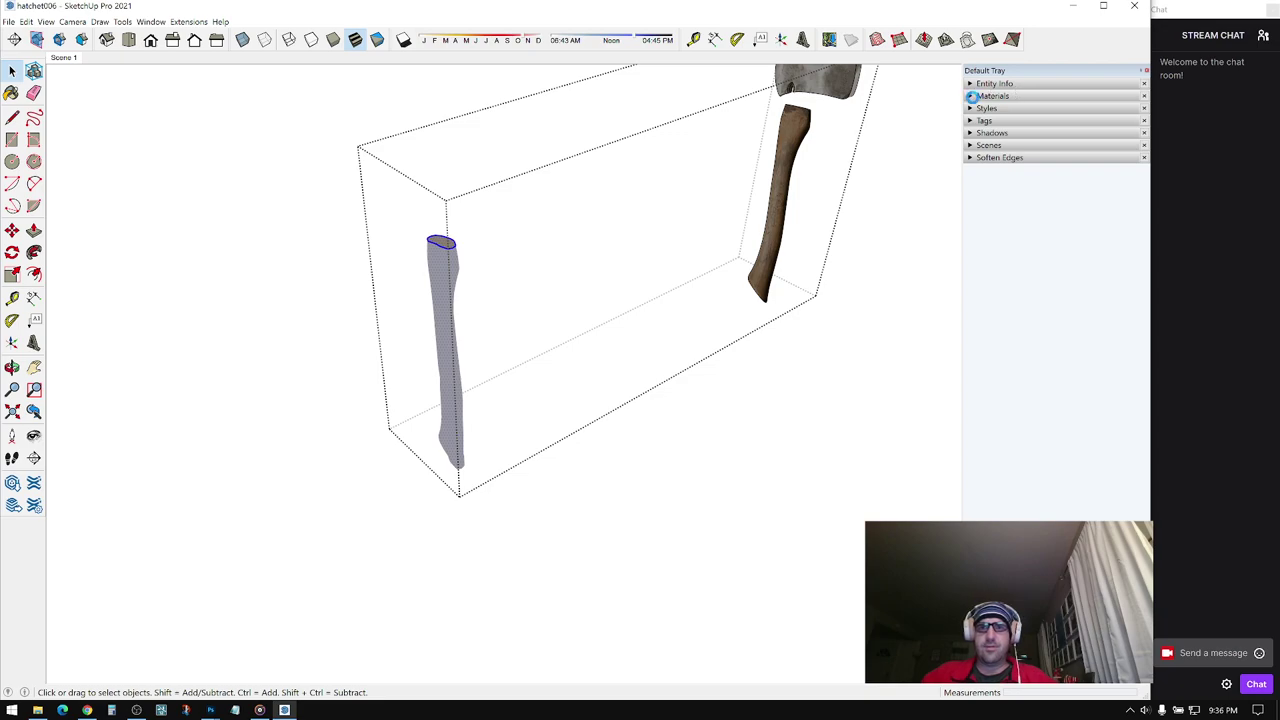
{"action": "left_click", "coordinate": [971, 96]}
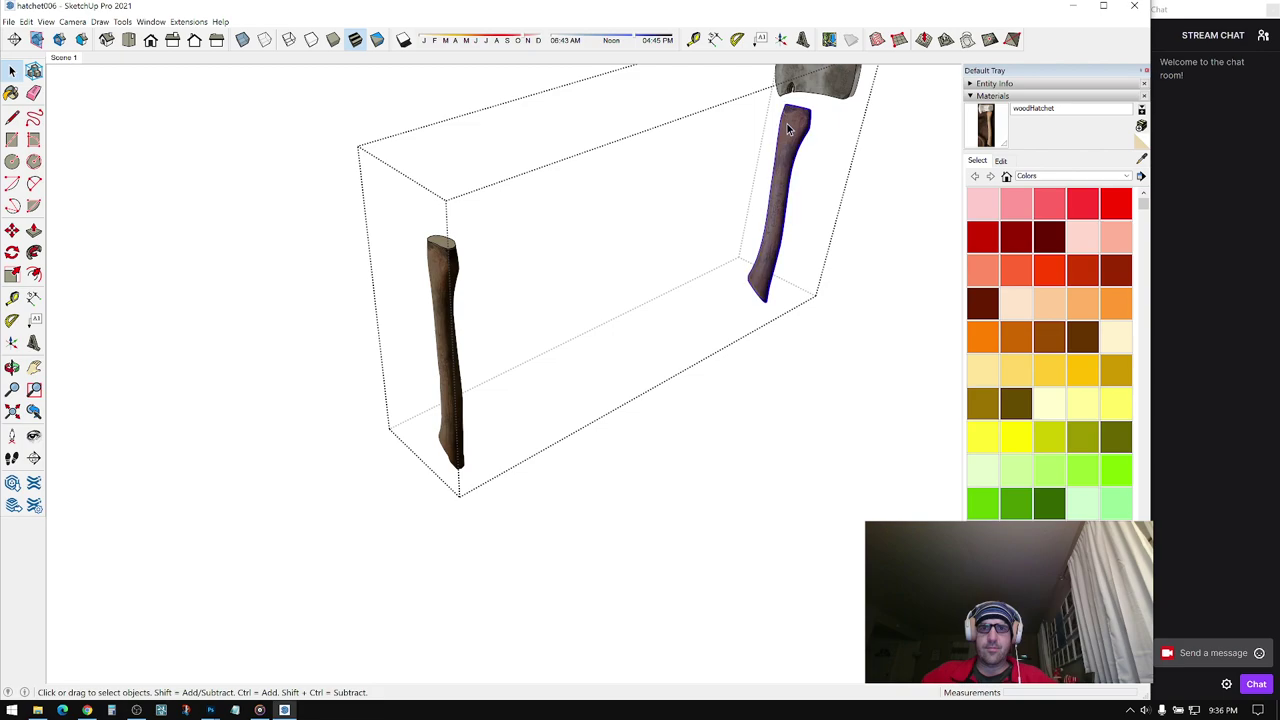
{"action": "mouse_move", "coordinate": [726, 179]}
{"action": "middle_mouse_down"}
{"action": "mouse_move", "coordinate": [520, 366]}
{"action": "mouse_move", "coordinate": [711, 206]}
{"action": "mouse_move", "coordinate": [626, 529]}
{"action": "mouse_move", "coordinate": [1062, 70]}
{"action": "mouse_move", "coordinate": [526, 194]}
{"action": "mouse_move", "coordinate": [694, 166]}
{"action": "mouse_move", "coordinate": [500, 223]}
{"action": "mouse_move", "coordinate": [518, 184]}
{"action": "mouse_move", "coordinate": [600, 190]}
{"action": "mouse_move", "coordinate": [499, 177]}
{"action": "mouse_move", "coordinate": [1019, 153]}
{"action": "mouse_move", "coordinate": [909, 317]}
{"action": "mouse_move", "coordinate": [703, 286]}
{"action": "mouse_move", "coordinate": [671, 181]}
{"action": "middle_mouse_up"}
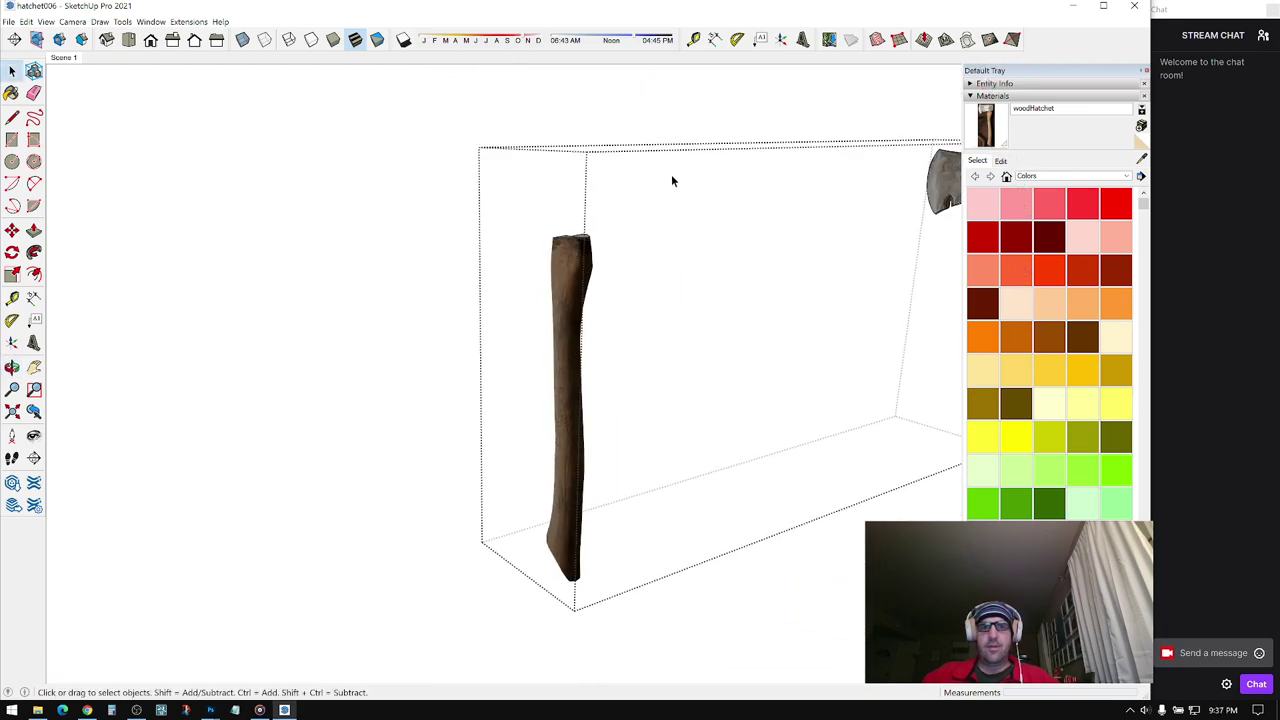
- Group the textured handle and move it beneath the axe head in place of the old handle
{"action": "right_click", "coordinate": [560, 320]}
{"action": "left_click", "coordinate": [589, 422]}
{"action": "mouse_move", "coordinate": [589, 422]}
{"action": "middle_mouse_down"}
{"action": "mouse_move", "coordinate": [406, 237]}
{"action": "mouse_move", "coordinate": [384, 294]}
{"action": "mouse_move", "coordinate": [161, 335]}
{"action": "mouse_move", "coordinate": [274, 340]}
{"action": "mouse_move", "coordinate": [222, 342]}
{"action": "mouse_move", "coordinate": [249, 349]}
{"action": "mouse_move", "coordinate": [337, 307]}
{"action": "middle_mouse_up"}
{"action": "scroll", "coordinate": [384, 292], "scroll_direction": "up", "scroll_amount": 5}
{"action": "scroll", "coordinate": [161, 335], "scroll_direction": "down", "scroll_amount": 3}
{"action": "scroll", "coordinate": [222, 342], "scroll_direction": "up", "scroll_amount": 3}
{"action": "scroll", "coordinate": [291, 329], "scroll_direction": "up", "scroll_amount": 2}
{"action": "left_click", "coordinate": [337, 307]}
{"action": "key", "text": "space"}
- Select the handle's top end inside its group and scale it about its centre along the red axis to about 0.77
{"action": "mouse_move", "coordinate": [317, 380]}
{"action": "middle_mouse_down"}
{"action": "mouse_move", "coordinate": [540, 183]}
{"action": "mouse_move", "coordinate": [254, 214]}
{"action": "mouse_move", "coordinate": [597, 156]}
{"action": "mouse_move", "coordinate": [1086, 177]}
{"action": "middle_mouse_up"}
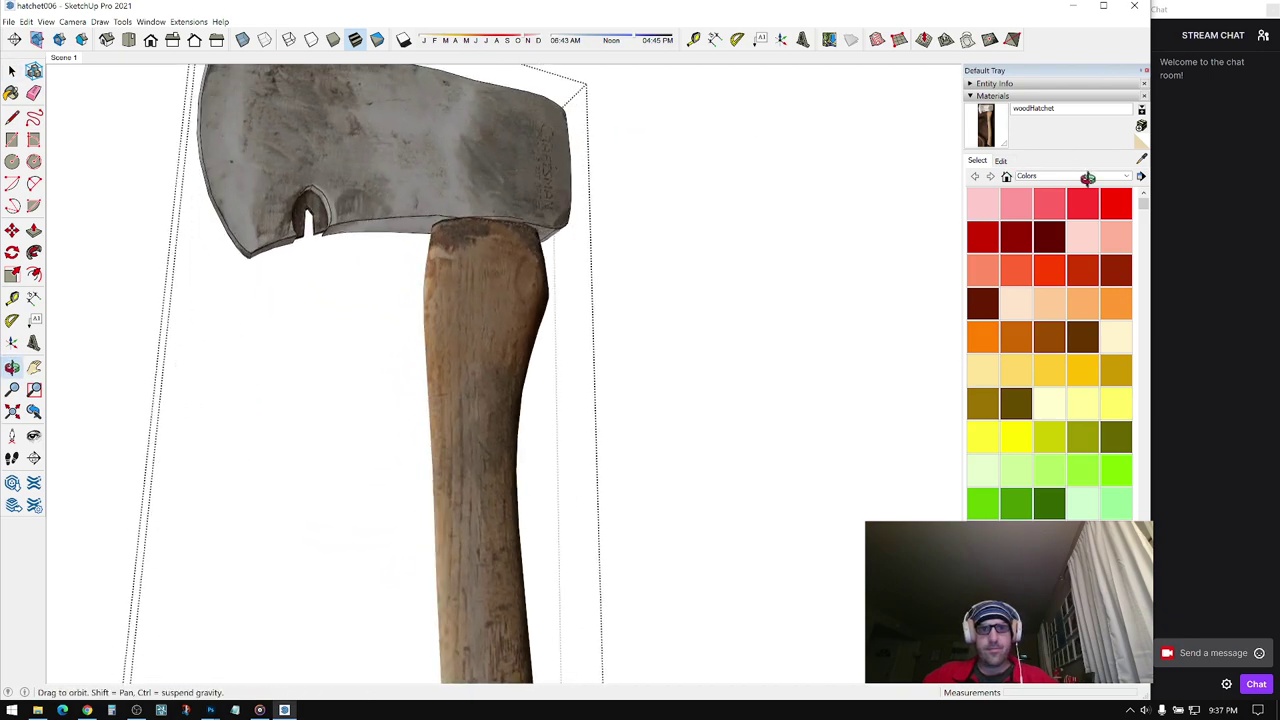
{"action": "middle_click_drag", "start_coordinate": [430, 200], "coordinate": [1070, 197]}
{"action": "mouse_move", "coordinate": [496, 247]}
{"action": "middle_mouse_down"}
{"action": "mouse_move", "coordinate": [517, 231]}
{"action": "mouse_move", "coordinate": [512, 265]}
{"action": "mouse_move", "coordinate": [490, 266]}
{"action": "mouse_move", "coordinate": [504, 274]}
{"action": "mouse_move", "coordinate": [451, 271]}
{"action": "mouse_move", "coordinate": [500, 274]}
{"action": "middle_mouse_up"}
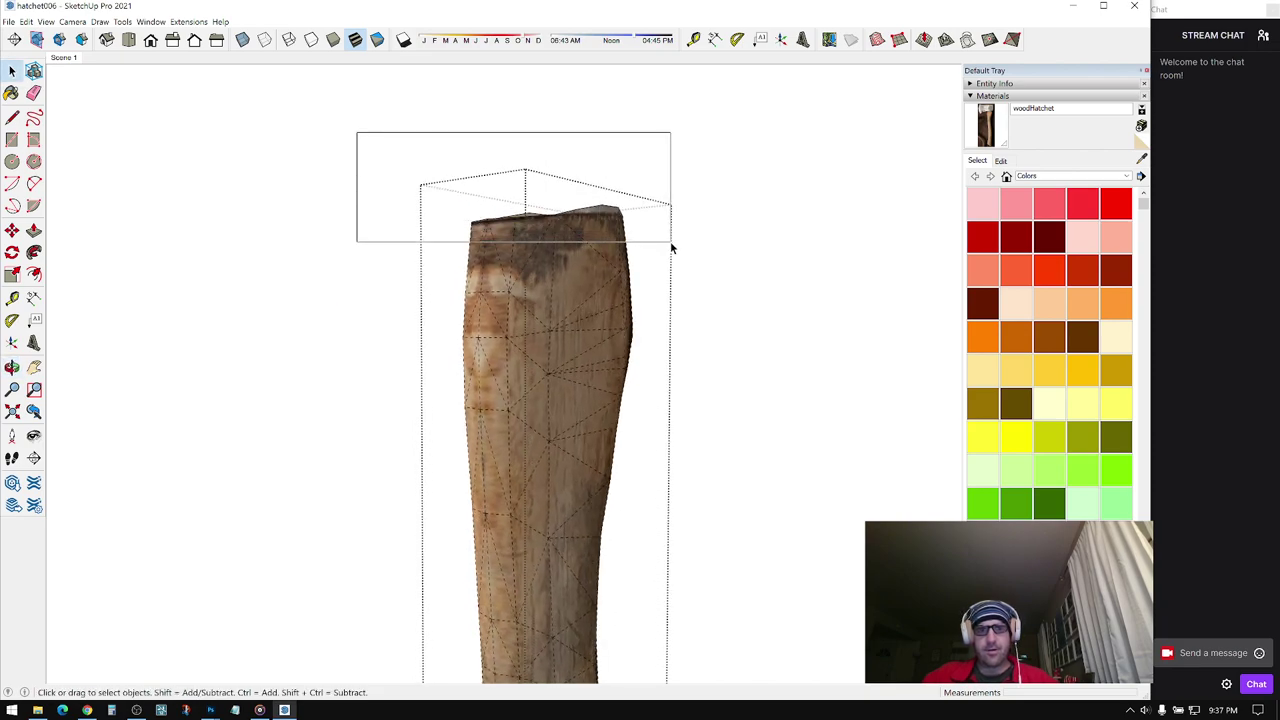
{"action": "left_click_drag", "start_coordinate": [670, 242], "coordinate": [671, 243]}
{"action": "middle_click_drag", "start_coordinate": [510, 262], "coordinate": [273, 285]}
{"action": "middle_click_drag", "start_coordinate": [600, 255], "coordinate": [230, 262]}
{"action": "middle_click_drag", "start_coordinate": [637, 280], "coordinate": [605, 280]}
{"action": "left_click_drag", "start_coordinate": [434, 117], "coordinate": [443, 132]}
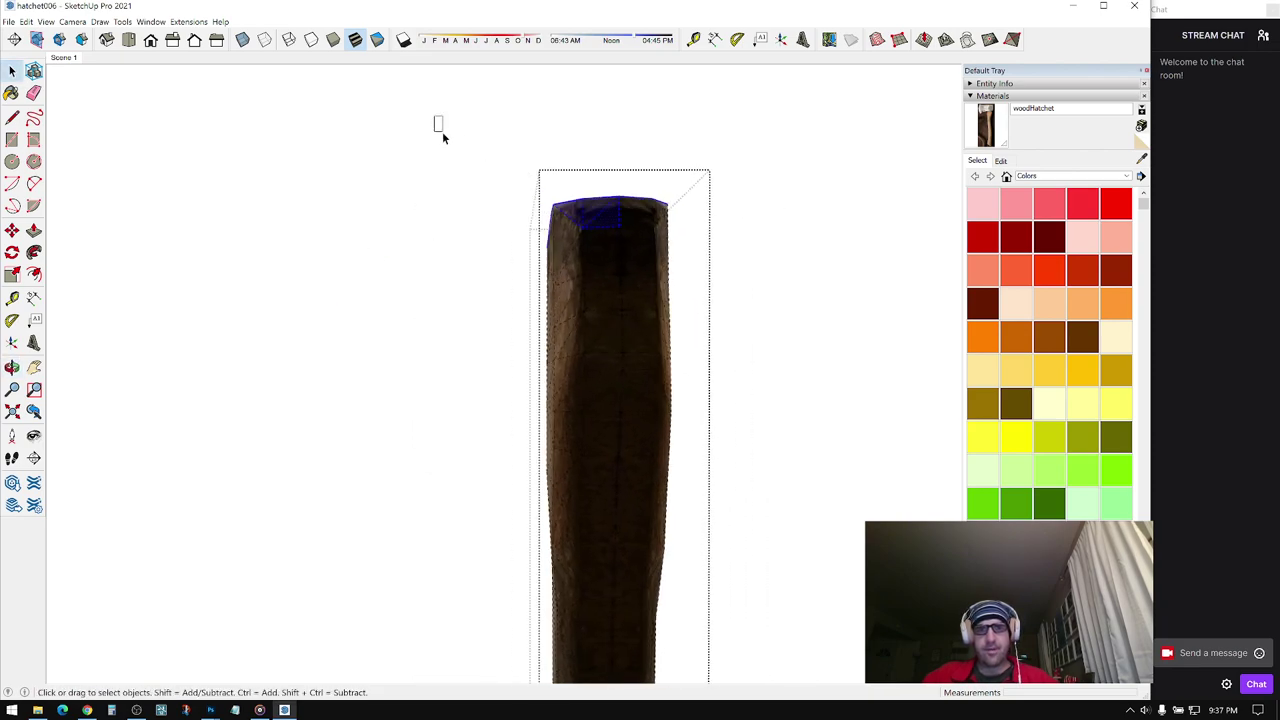
{"action": "left_click_drag", "start_coordinate": [743, 255], "coordinate": [743, 255]}
{"action": "mouse_move", "coordinate": [743, 255]}
{"action": "middle_mouse_down"}
{"action": "mouse_move", "coordinate": [646, 257]}
{"action": "mouse_move", "coordinate": [623, 309]}
{"action": "mouse_move", "coordinate": [627, 510]}
{"action": "mouse_move", "coordinate": [615, 470]}
{"action": "middle_mouse_up"}
{"action": "key", "text": "s"}
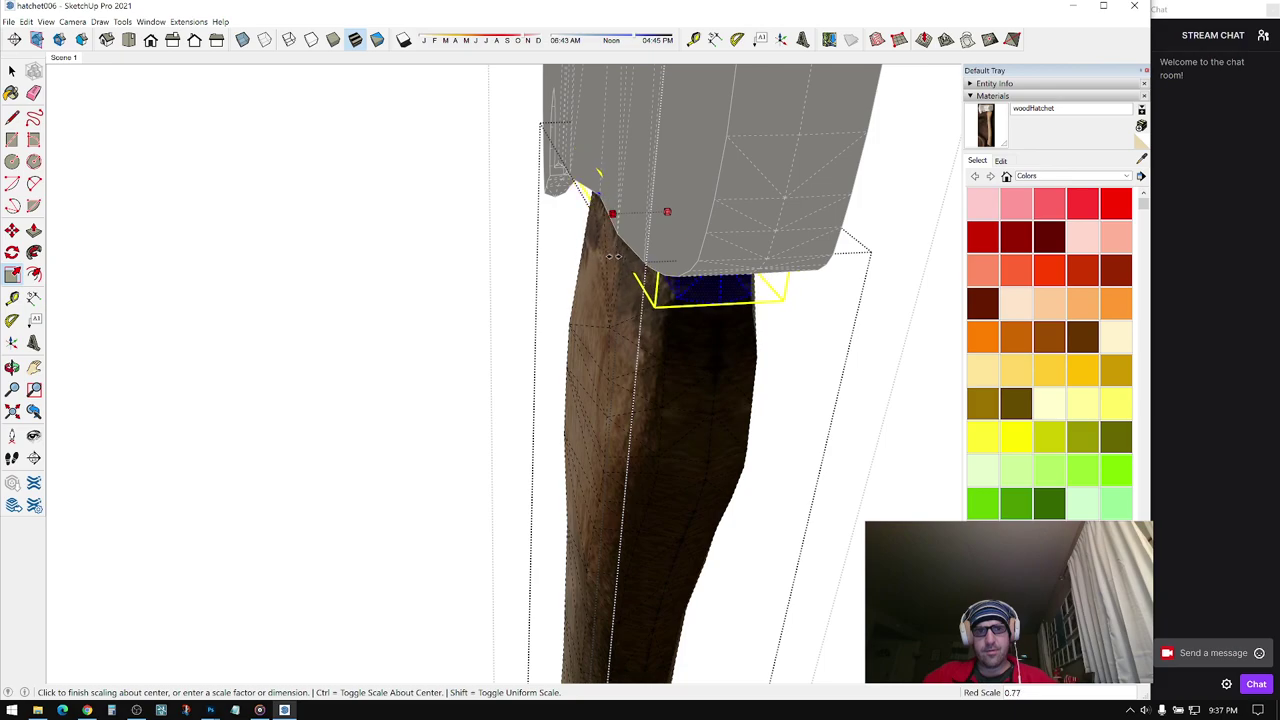
{"action": "mouse_move", "coordinate": [620, 278]}
{"action": "middle_mouse_down"}
{"action": "mouse_move", "coordinate": [677, 334]}
{"action": "mouse_move", "coordinate": [694, 277]}
{"action": "mouse_move", "coordinate": [594, 337]}
{"action": "mouse_move", "coordinate": [808, 334]}
{"action": "mouse_move", "coordinate": [706, 431]}
{"action": "mouse_move", "coordinate": [751, 384]}
{"action": "mouse_move", "coordinate": [600, 210]}
{"action": "mouse_move", "coordinate": [586, 289]}
{"action": "mouse_move", "coordinate": [496, 333]}
{"action": "middle_mouse_up"}
{"action": "scroll", "coordinate": [613, 217], "scroll_direction": "up", "scroll_amount": 4}
{"action": "mouse_move", "coordinate": [606, 198]}
{"action": "middle_mouse_down"}
{"action": "mouse_move", "coordinate": [614, 216]}
{"action": "mouse_move", "coordinate": [617, 199]}
{"action": "mouse_move", "coordinate": [551, 183]}
{"action": "mouse_move", "coordinate": [606, 186]}
{"action": "middle_mouse_up"}
{"action": "double_click", "coordinate": [615, 200]}
{"action": "left_click", "coordinate": [615, 200]}
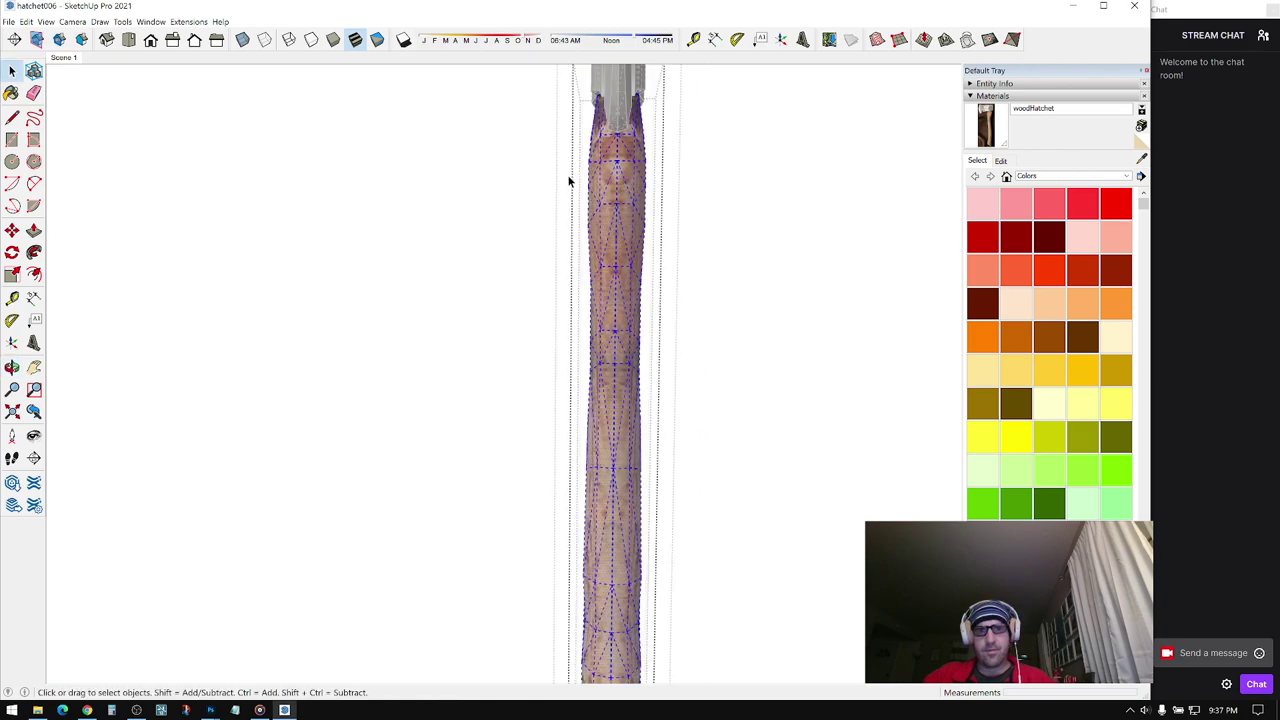
{"action": "left_click_drag", "start_coordinate": [678, 205], "coordinate": [685, 209]}
{"action": "middle_click_drag", "start_coordinate": [611, 191], "coordinate": [457, 191]}
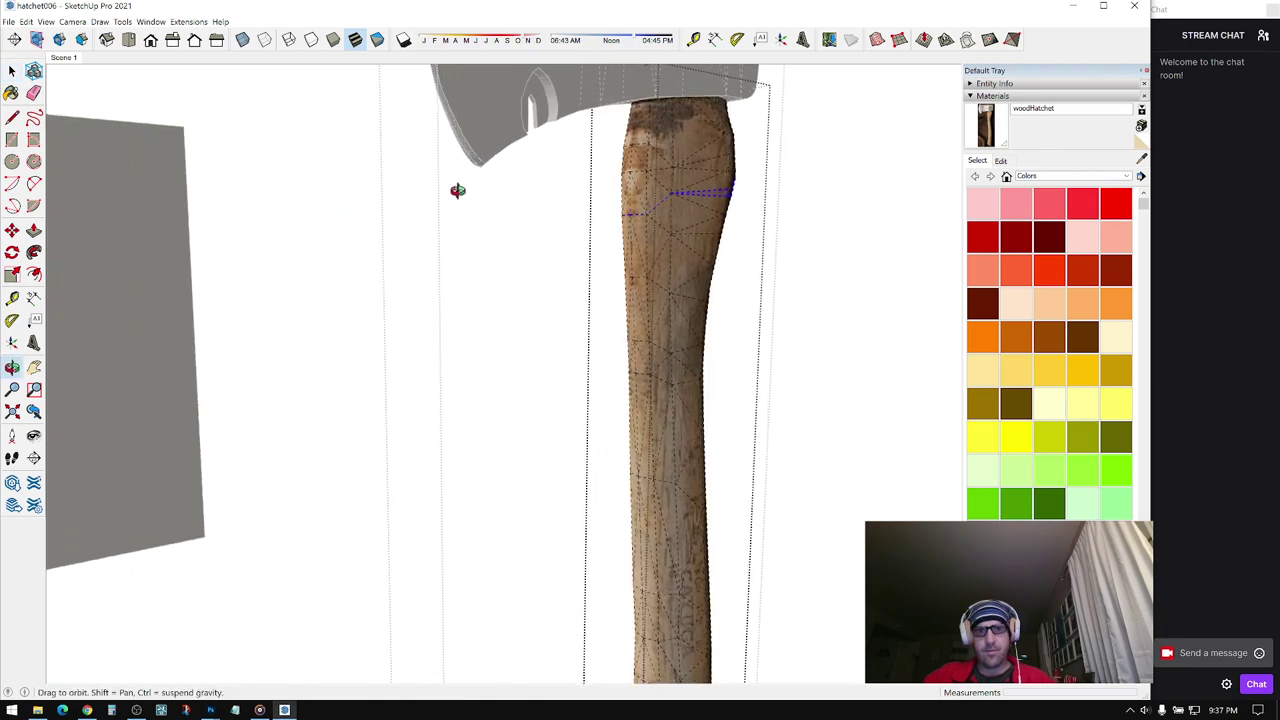
{"action": "mouse_move", "coordinate": [830, 188]}
{"action": "middle_mouse_down"}
{"action": "mouse_move", "coordinate": [699, 184]}
{"action": "mouse_move", "coordinate": [439, 227]}
{"action": "mouse_move", "coordinate": [420, 242]}
{"action": "mouse_move", "coordinate": [736, 224]}
{"action": "middle_mouse_up"}
- Leave the handle group and delete the reference photo of the hatchet
{"action": "scroll", "coordinate": [434, 229], "scroll_direction": "down", "scroll_amount": 2}
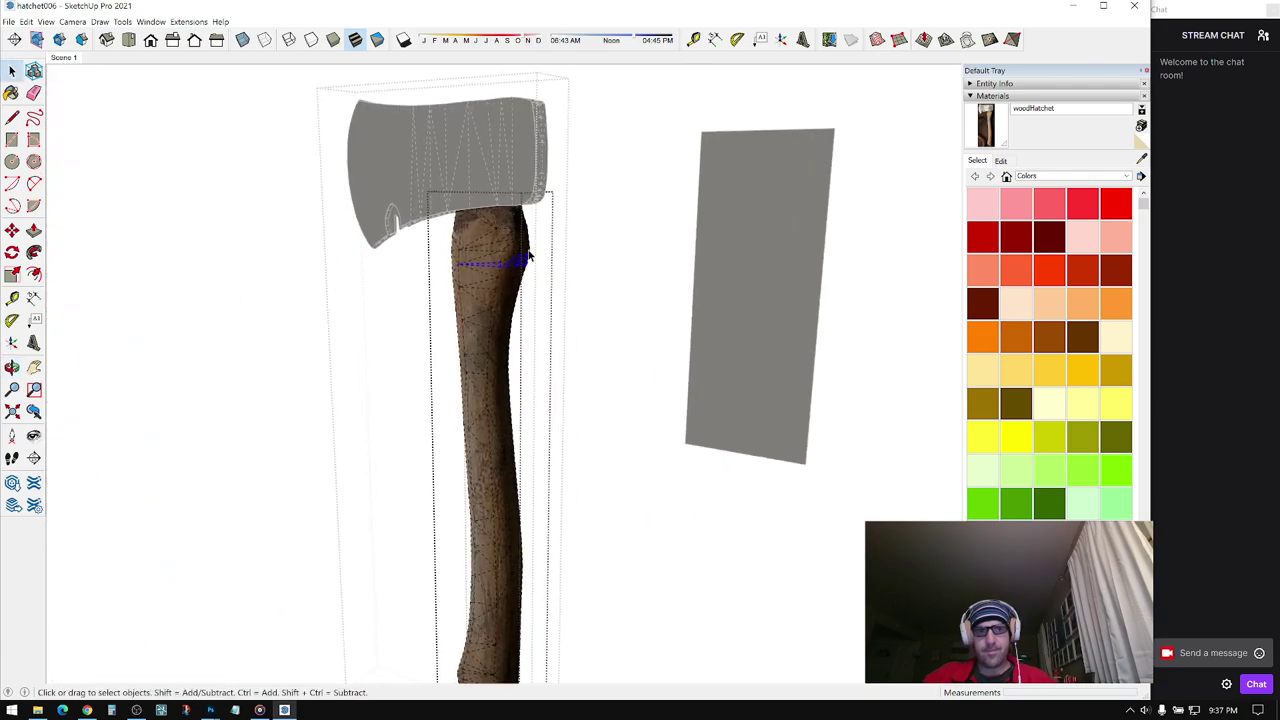
{"action": "left_click", "coordinate": [650, 204]}
{"action": "left_click", "coordinate": [650, 203]}
{"action": "double_click", "coordinate": [739, 172]}
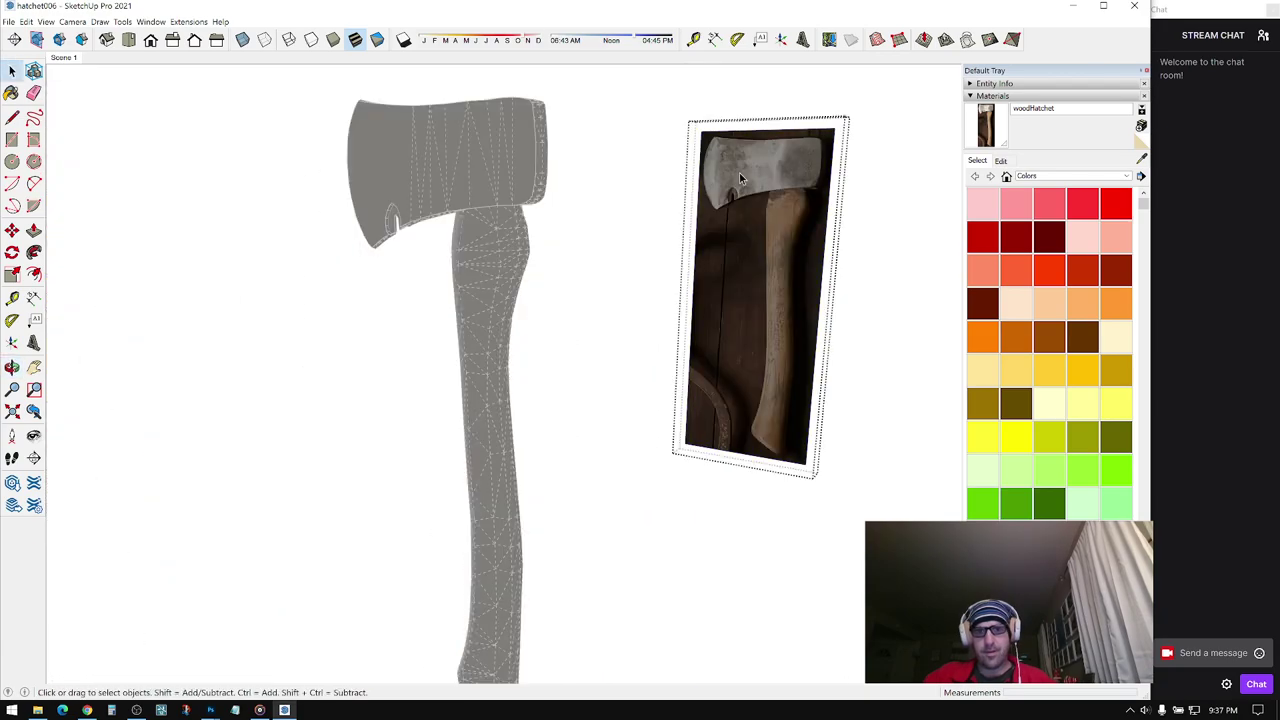
{"action": "left_click", "coordinate": [836, 94]}
{"action": "left_click", "coordinate": [791, 168]}
{"action": "key", "text": "Delete"}
- Select the horizontal edge ring below the handle's neck and widen it along the red axis with the Scale tool
{"action": "middle_click_drag", "start_coordinate": [806, 149], "coordinate": [515, 236]}
{"action": "scroll", "coordinate": [467, 266], "scroll_direction": "up", "scroll_amount": 3}
{"action": "triple_click", "coordinate": [467, 266]}
{"action": "scroll", "coordinate": [472, 261], "scroll_direction": "up", "scroll_amount": 4}
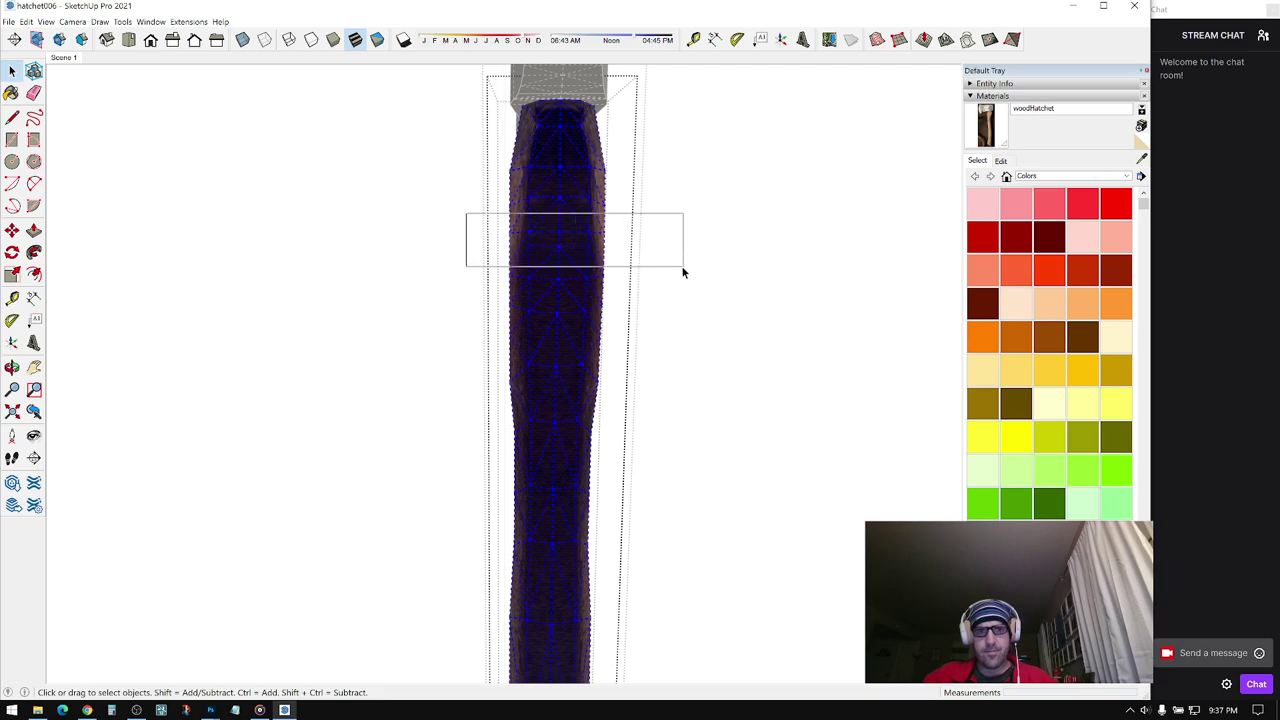
{"action": "middle_click_drag", "start_coordinate": [571, 240], "coordinate": [479, 276]}
{"action": "key", "text": "s"}
{"action": "left_click", "coordinate": [508, 244]}
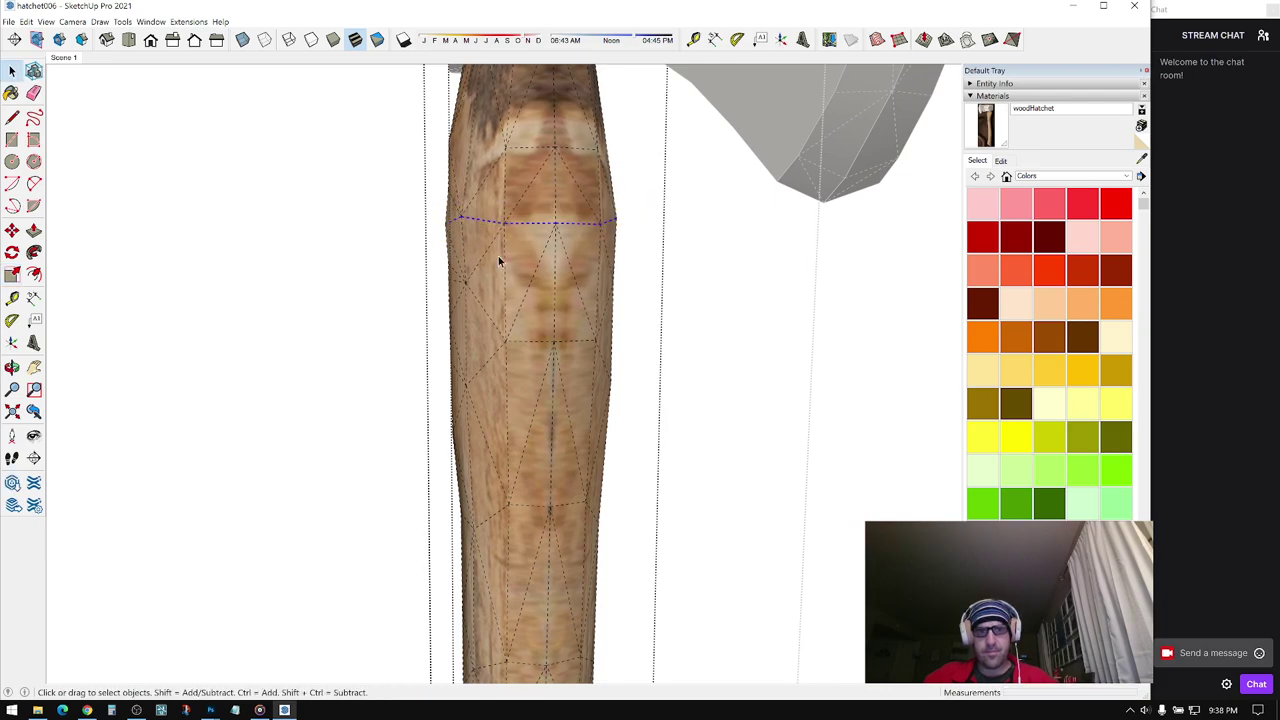
- Select the band of geometry around the handle's upper bulge and scale it about its centre along the red axis to 1.05
{"action": "mouse_move", "coordinate": [499, 262]}
{"action": "middle_mouse_down"}
{"action": "mouse_move", "coordinate": [537, 300]}
{"action": "mouse_move", "coordinate": [443, 302]}
{"action": "mouse_move", "coordinate": [557, 289]}
{"action": "mouse_move", "coordinate": [482, 298]}
{"action": "middle_mouse_up"}
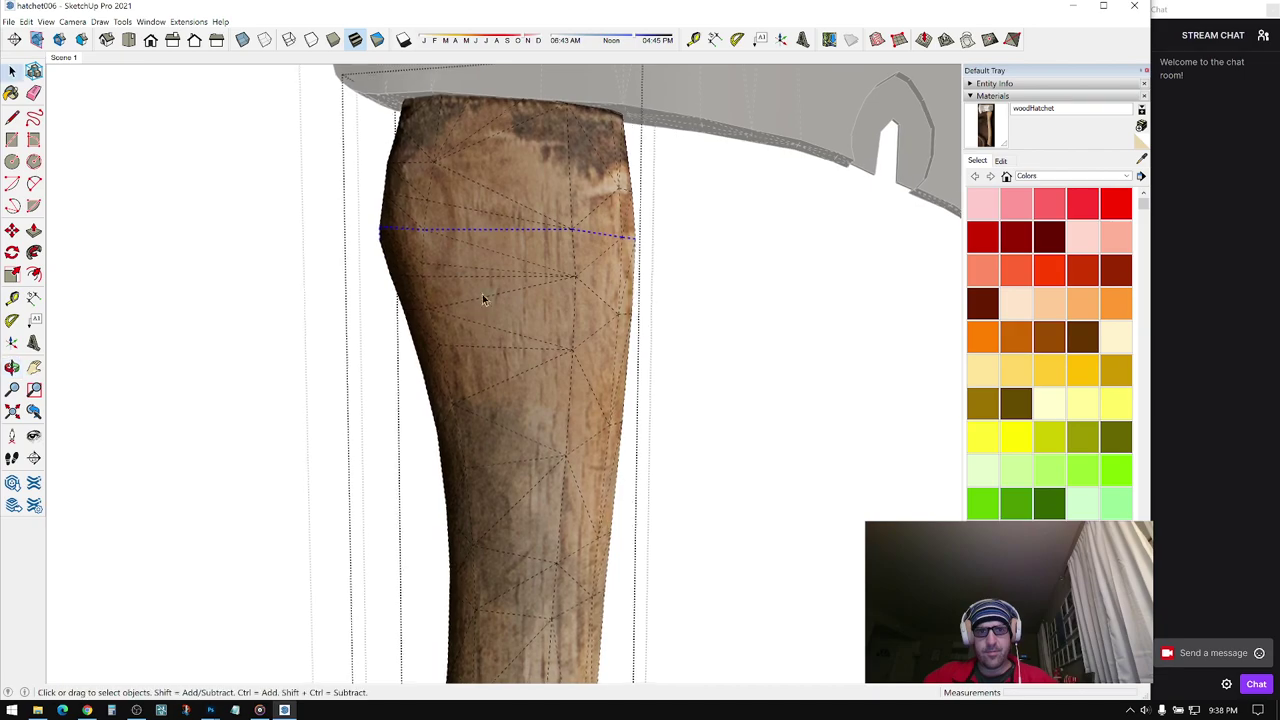
{"action": "middle_click_drag", "start_coordinate": [344, 183], "coordinate": [344, 219]}
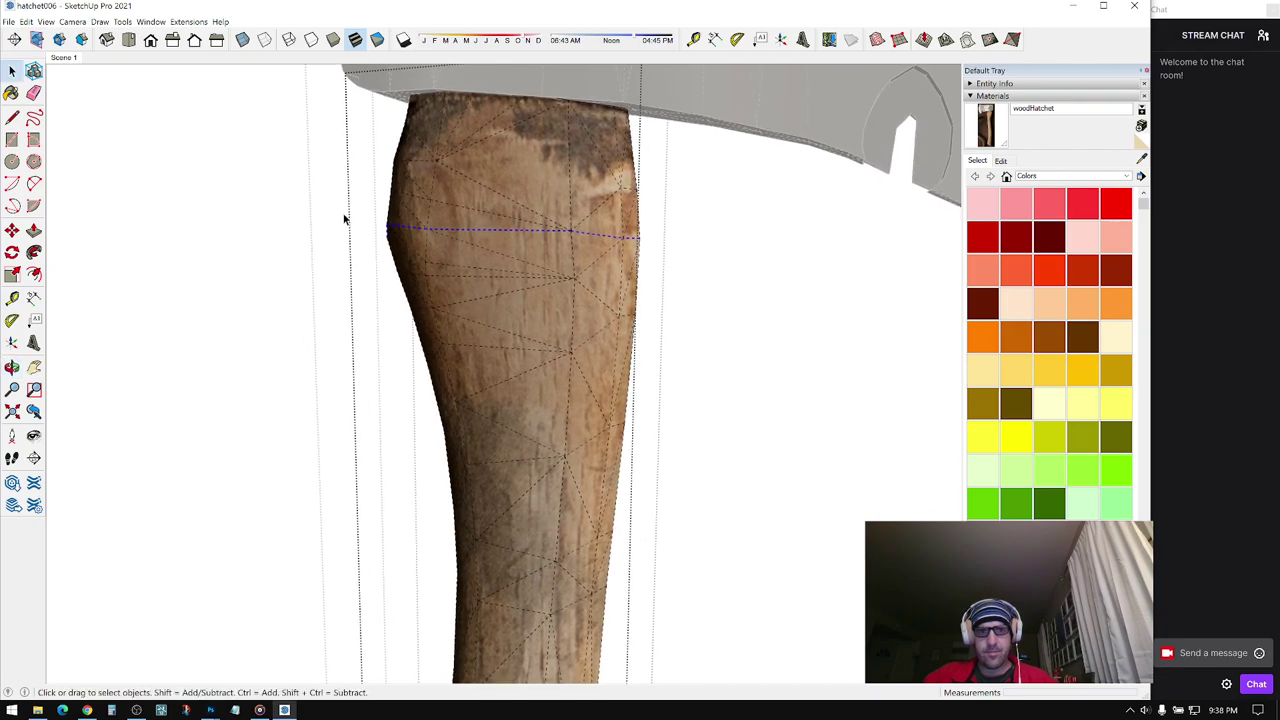
{"action": "left_click_drag", "start_coordinate": [689, 306], "coordinate": [689, 303]}
{"action": "middle_click_drag", "start_coordinate": [689, 303], "coordinate": [597, 270]}
{"action": "scroll", "coordinate": [597, 270], "scroll_direction": "up", "scroll_amount": 2}
{"action": "key", "text": "s"}
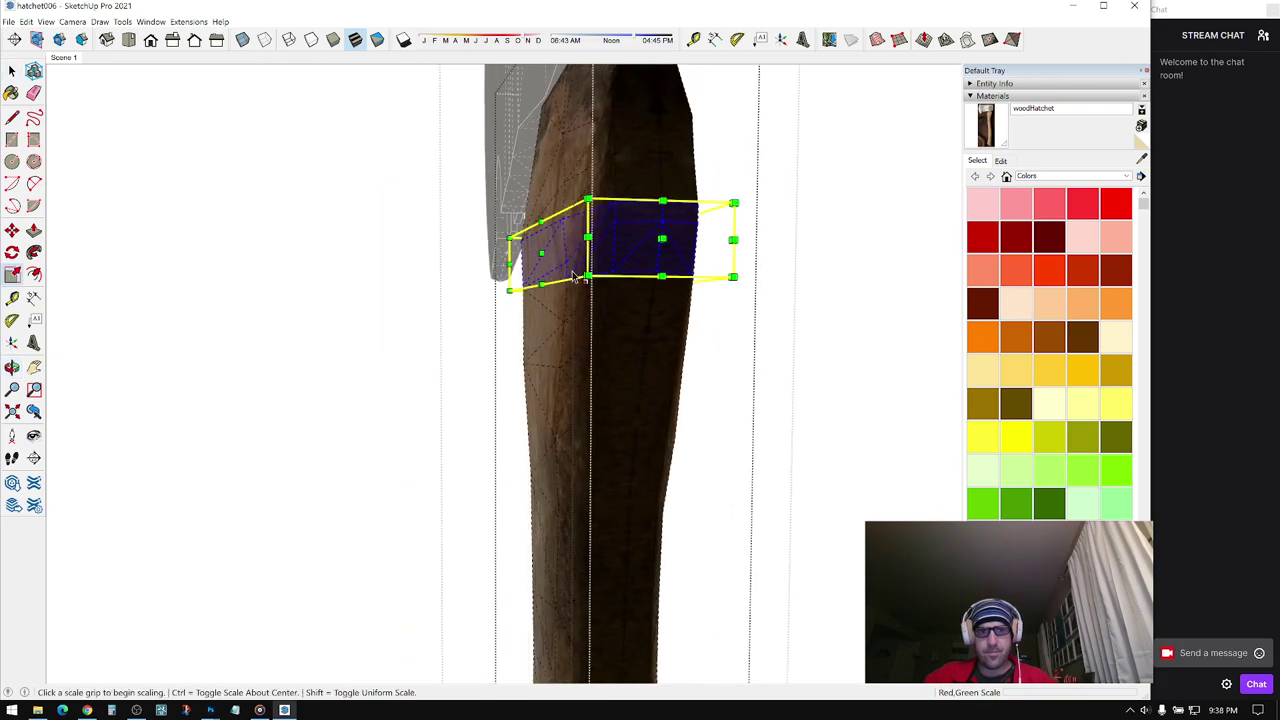
{"action": "scroll", "coordinate": [560, 267], "scroll_direction": "up", "scroll_amount": 2}
{"action": "left_click", "coordinate": [537, 251]}
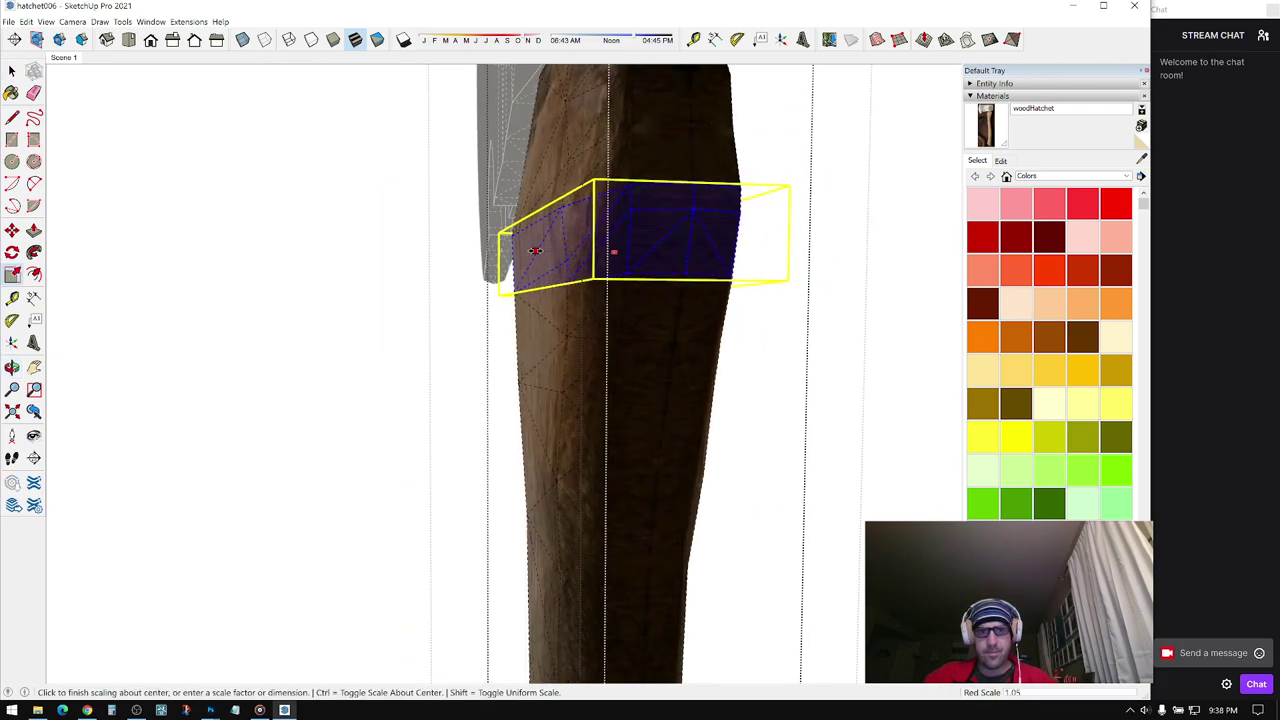
{"action": "left_click", "coordinate": [535, 251]}
- Select the edges at the side of the handle just below the bulge and scale them along the red axis to about 1.02
{"action": "middle_click_drag", "start_coordinate": [535, 251], "coordinate": [559, 190]}
{"action": "left_click_drag", "start_coordinate": [487, 243], "coordinate": [480, 246]}
{"action": "middle_click_drag", "start_coordinate": [480, 246], "coordinate": [507, 240]}
{"action": "key", "text": "s"}
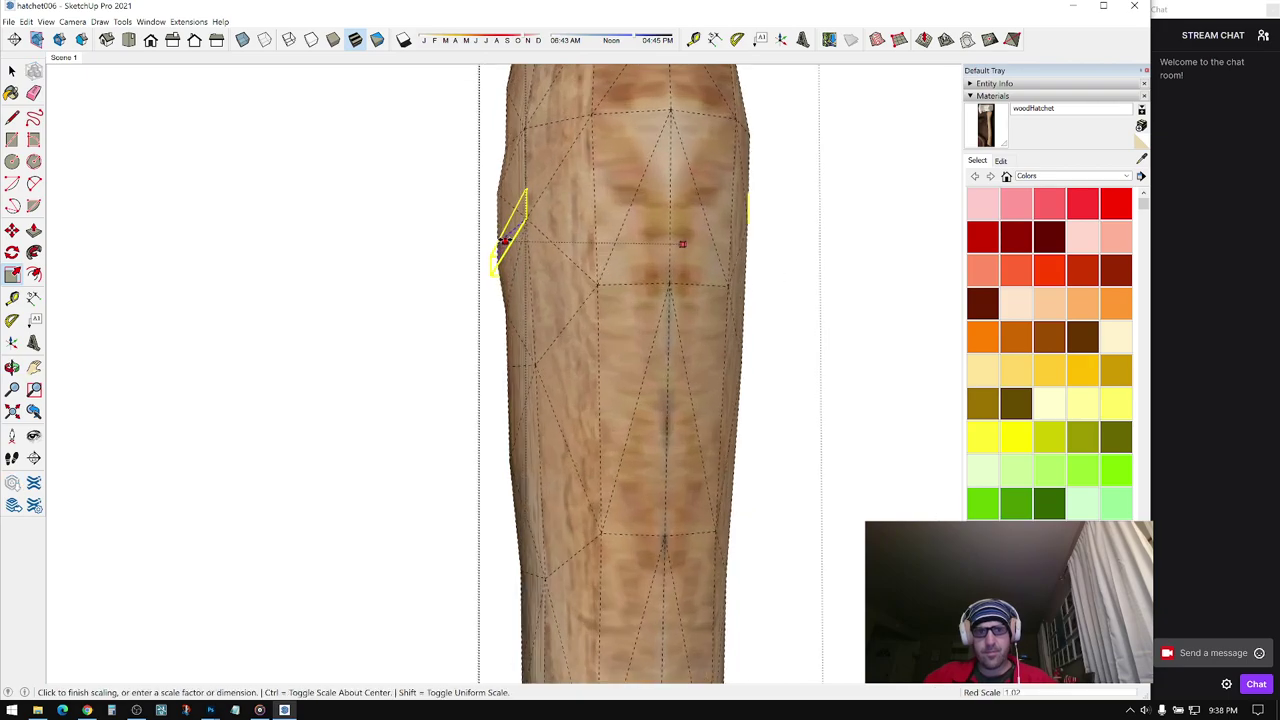
- Select a horizontal edge line on the upper handle and scale it about its centre along the red axis to about 1.09
{"action": "middle_click_drag", "start_coordinate": [567, 243], "coordinate": [990, 278]}
{"action": "middle_click_drag", "start_coordinate": [539, 280], "coordinate": [510, 253]}
{"action": "triple_click", "coordinate": [510, 253]}
{"action": "mouse_move", "coordinate": [580, 200]}
{"action": "middle_mouse_down"}
{"action": "mouse_move", "coordinate": [407, 253]}
{"action": "mouse_move", "coordinate": [851, 280]}
{"action": "mouse_move", "coordinate": [634, 251]}
{"action": "mouse_move", "coordinate": [480, 251]}
{"action": "mouse_move", "coordinate": [430, 206]}
{"action": "mouse_move", "coordinate": [440, 283]}
{"action": "mouse_move", "coordinate": [940, 266]}
{"action": "mouse_move", "coordinate": [860, 280]}
{"action": "mouse_move", "coordinate": [426, 252]}
{"action": "mouse_move", "coordinate": [612, 285]}
{"action": "mouse_move", "coordinate": [537, 266]}
{"action": "mouse_move", "coordinate": [471, 294]}
{"action": "mouse_move", "coordinate": [620, 147]}
{"action": "mouse_move", "coordinate": [600, 229]}
{"action": "mouse_move", "coordinate": [583, 222]}
{"action": "middle_mouse_up"}
{"action": "key", "text": "s"}
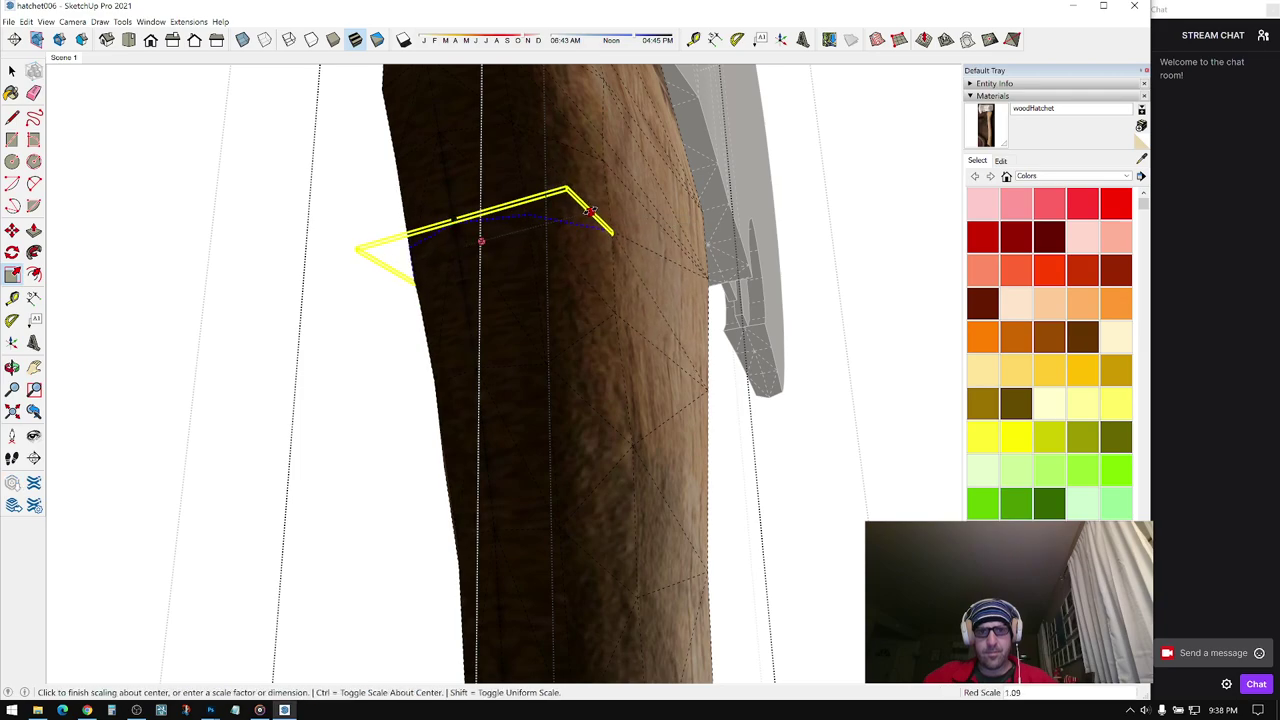
- Select the band of geometry just below the handle's upper bulge and adjust its thickness with the Scale tool
{"action": "mouse_move", "coordinate": [592, 212]}
{"action": "middle_mouse_down"}
{"action": "mouse_move", "coordinate": [729, 346]}
{"action": "mouse_move", "coordinate": [600, 294]}
{"action": "mouse_move", "coordinate": [517, 294]}
{"action": "mouse_move", "coordinate": [601, 301]}
{"action": "mouse_move", "coordinate": [597, 323]}
{"action": "mouse_move", "coordinate": [703, 294]}
{"action": "mouse_move", "coordinate": [482, 298]}
{"action": "middle_mouse_up"}
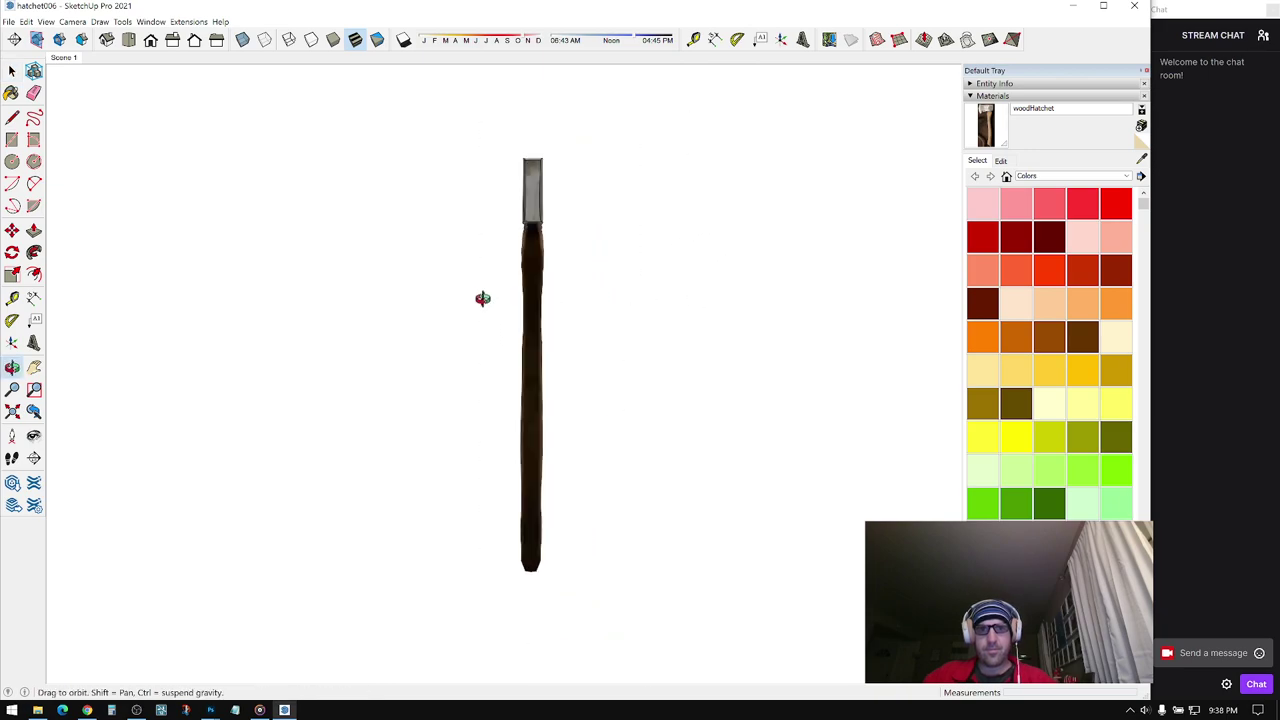
{"action": "mouse_move", "coordinate": [498, 246]}
{"action": "middle_mouse_down"}
{"action": "mouse_move", "coordinate": [354, 249]}
{"action": "mouse_move", "coordinate": [400, 254]}
{"action": "mouse_move", "coordinate": [374, 251]}
{"action": "mouse_move", "coordinate": [513, 190]}
{"action": "mouse_move", "coordinate": [300, 246]}
{"action": "mouse_move", "coordinate": [405, 241]}
{"action": "mouse_move", "coordinate": [481, 176]}
{"action": "mouse_move", "coordinate": [566, 231]}
{"action": "mouse_move", "coordinate": [631, 181]}
{"action": "mouse_move", "coordinate": [818, 143]}
{"action": "mouse_move", "coordinate": [600, 75]}
{"action": "mouse_move", "coordinate": [651, 194]}
{"action": "mouse_move", "coordinate": [673, 303]}
{"action": "mouse_move", "coordinate": [791, 414]}
{"action": "mouse_move", "coordinate": [607, 368]}
{"action": "middle_mouse_up"}
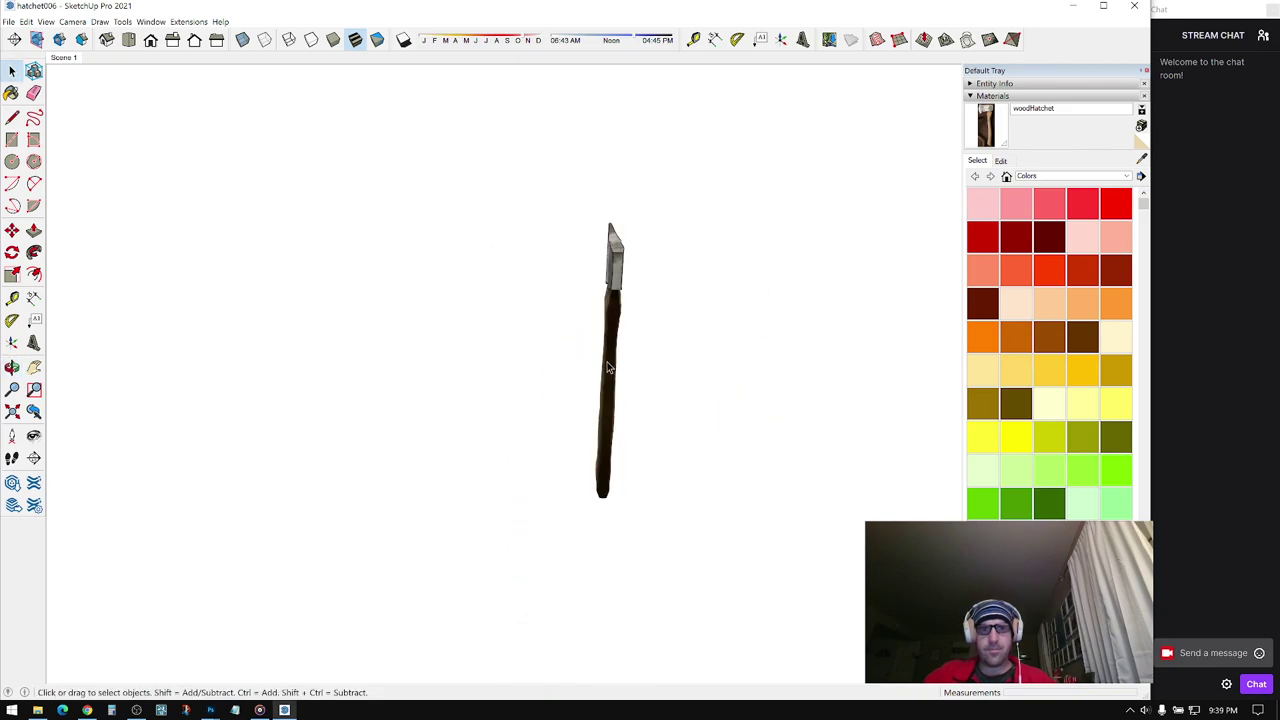
{"action": "middle_click_drag", "start_coordinate": [757, 340], "coordinate": [561, 384]}
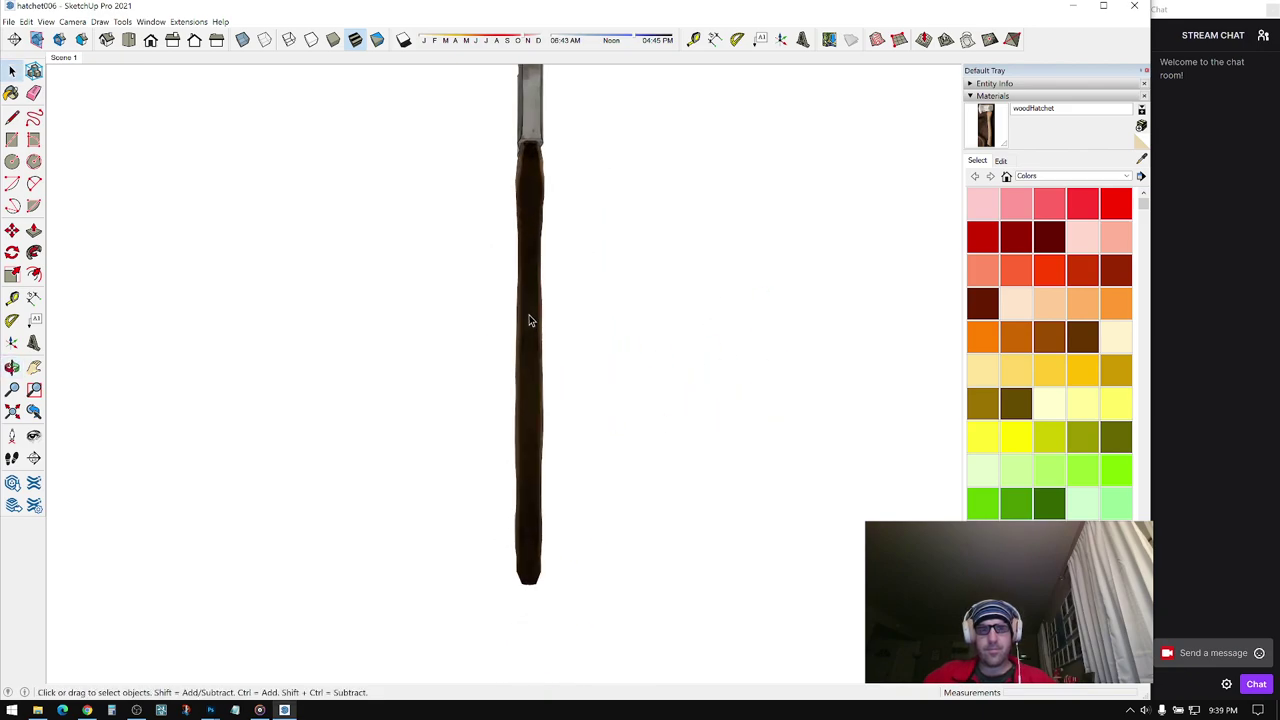
{"action": "scroll", "coordinate": [530, 318], "scroll_direction": "up", "scroll_amount": 2}
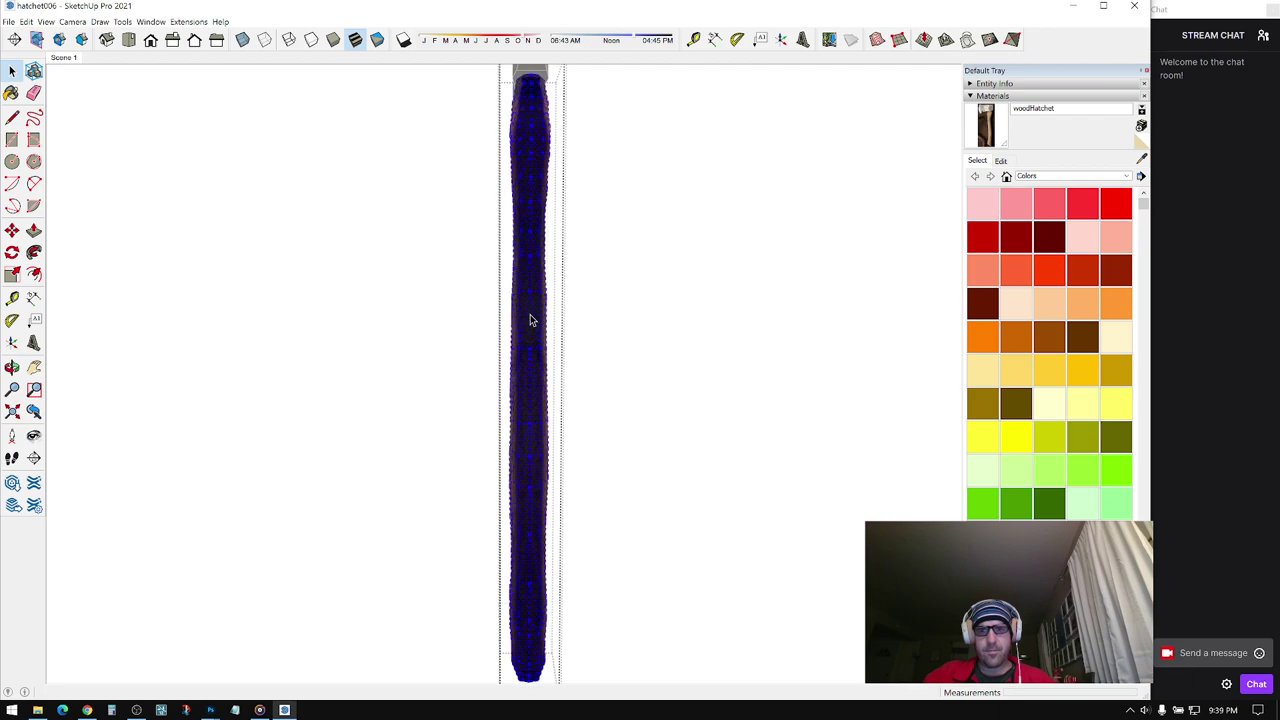
{"action": "mouse_move", "coordinate": [532, 313]}
{"action": "middle_mouse_down"}
{"action": "mouse_move", "coordinate": [517, 277]}
{"action": "mouse_move", "coordinate": [505, 328]}
{"action": "middle_mouse_up"}
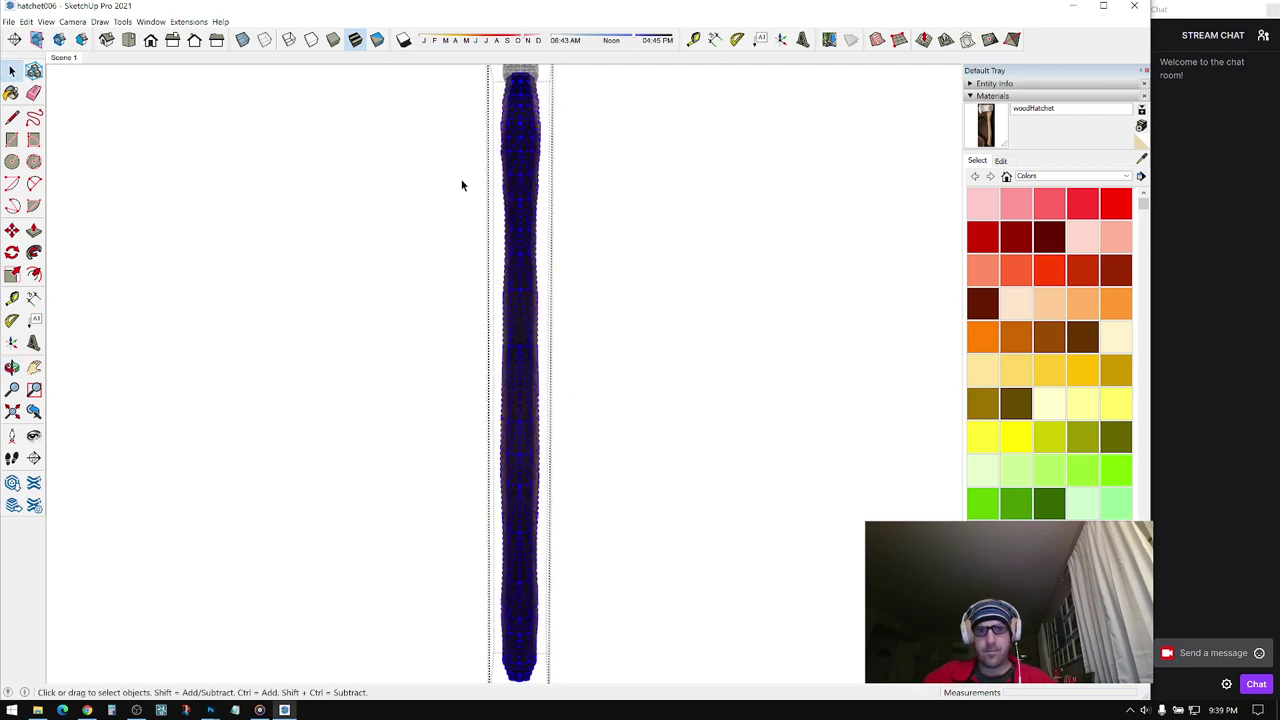
{"action": "left_click_drag", "start_coordinate": [459, 180], "coordinate": [608, 337]}
{"action": "key", "text": "s"}
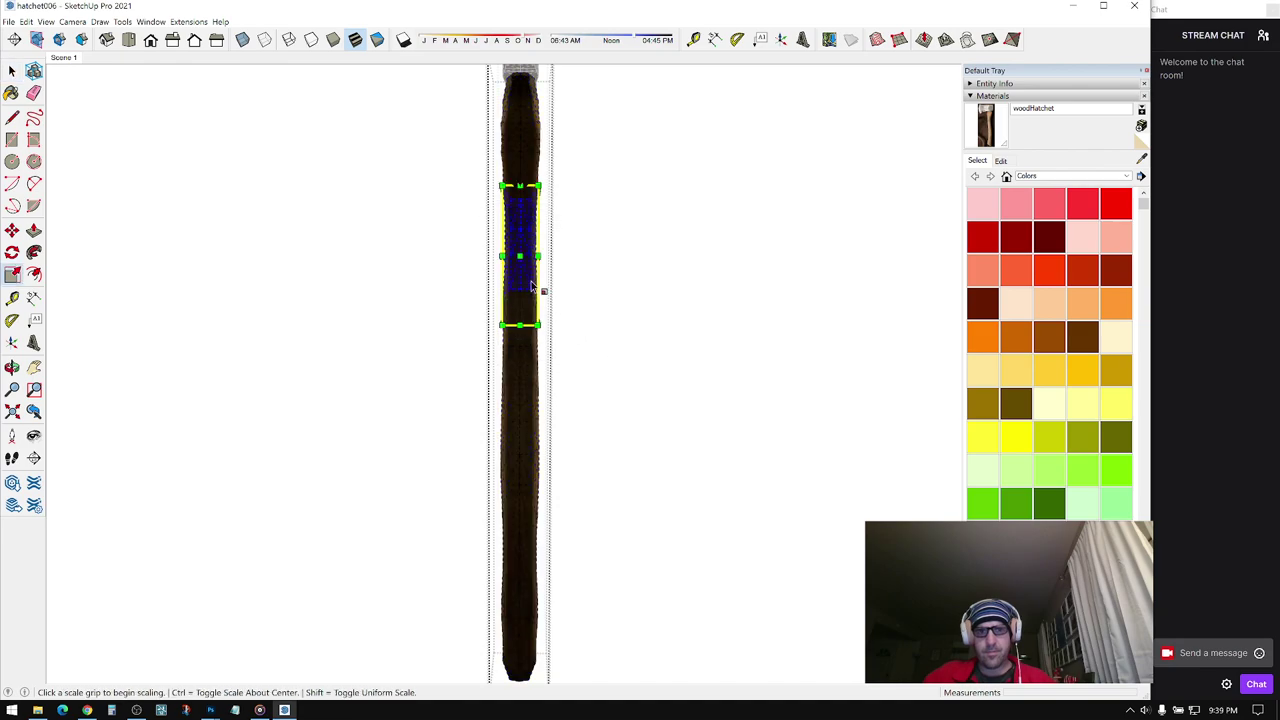
{"action": "scroll", "coordinate": [526, 286], "scroll_direction": "up", "scroll_amount": 2}
{"action": "middle_click_drag", "start_coordinate": [532, 276], "coordinate": [551, 300]}
{"action": "left_click", "coordinate": [528, 227]}
{"action": "scroll", "coordinate": [546, 266], "scroll_direction": "down", "scroll_amount": 4}
{"action": "key", "text": "space"}
- Select the horizontal edge ring around the middle of the handle and scale it about its centre along the red axis to about 0.89
{"action": "scroll", "coordinate": [554, 360], "scroll_direction": "up", "scroll_amount": 2}
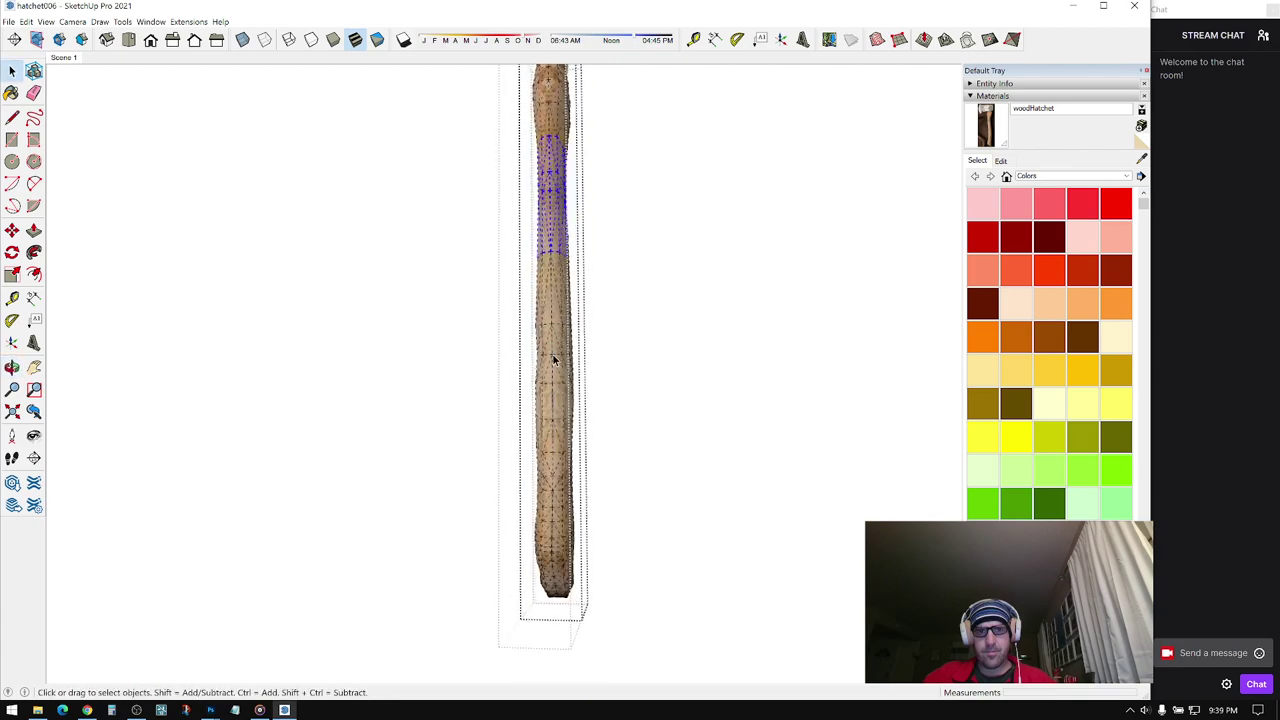
{"action": "middle_click_drag", "start_coordinate": [554, 360], "coordinate": [585, 336]}
{"action": "scroll", "coordinate": [566, 323], "scroll_direction": "down", "scroll_amount": 4}
{"action": "double_click", "coordinate": [716, 292]}
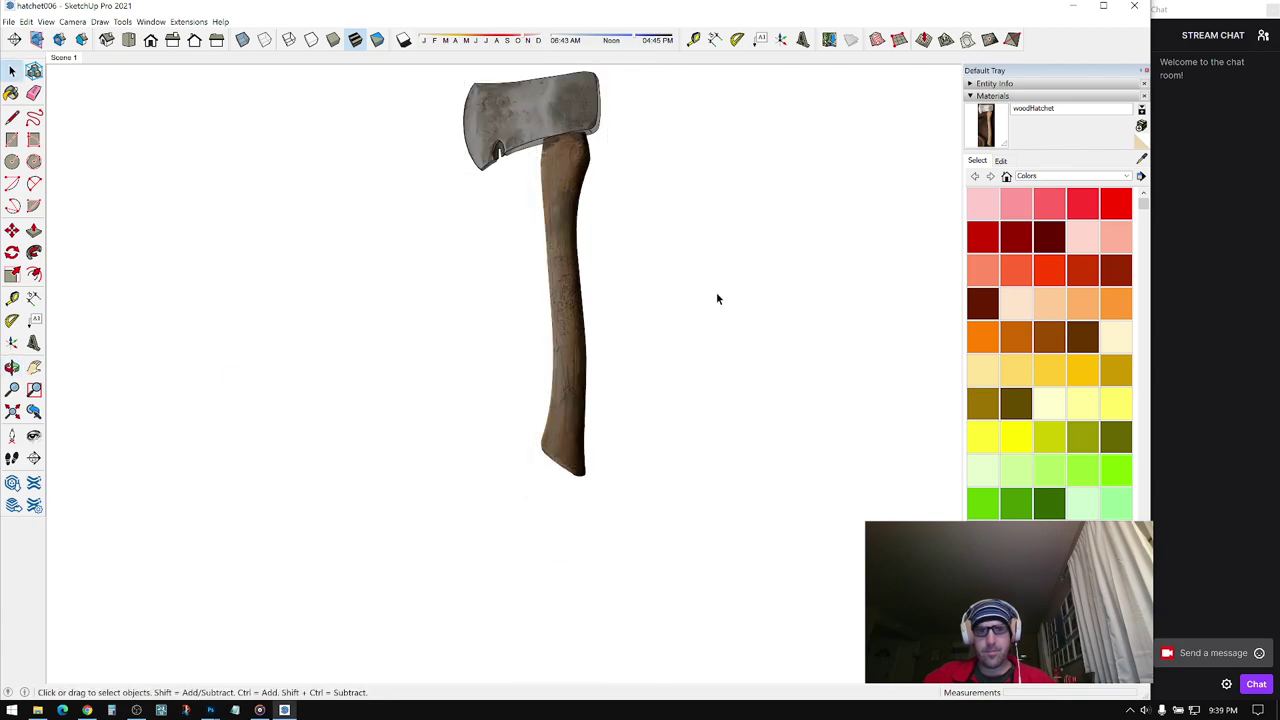
{"action": "mouse_move", "coordinate": [716, 292]}
{"action": "middle_mouse_down"}
{"action": "mouse_move", "coordinate": [530, 333]}
{"action": "mouse_move", "coordinate": [477, 391]}
{"action": "mouse_move", "coordinate": [293, 429]}
{"action": "mouse_move", "coordinate": [503, 388]}
{"action": "mouse_move", "coordinate": [569, 355]}
{"action": "mouse_move", "coordinate": [482, 298]}
{"action": "mouse_move", "coordinate": [517, 289]}
{"action": "mouse_move", "coordinate": [826, 297]}
{"action": "mouse_move", "coordinate": [583, 320]}
{"action": "mouse_move", "coordinate": [860, 328]}
{"action": "mouse_move", "coordinate": [554, 343]}
{"action": "mouse_move", "coordinate": [1010, 323]}
{"action": "mouse_move", "coordinate": [517, 354]}
{"action": "mouse_move", "coordinate": [643, 357]}
{"action": "mouse_move", "coordinate": [444, 295]}
{"action": "middle_mouse_up"}
{"action": "scroll", "coordinate": [453, 373], "scroll_direction": "up", "scroll_amount": 4}
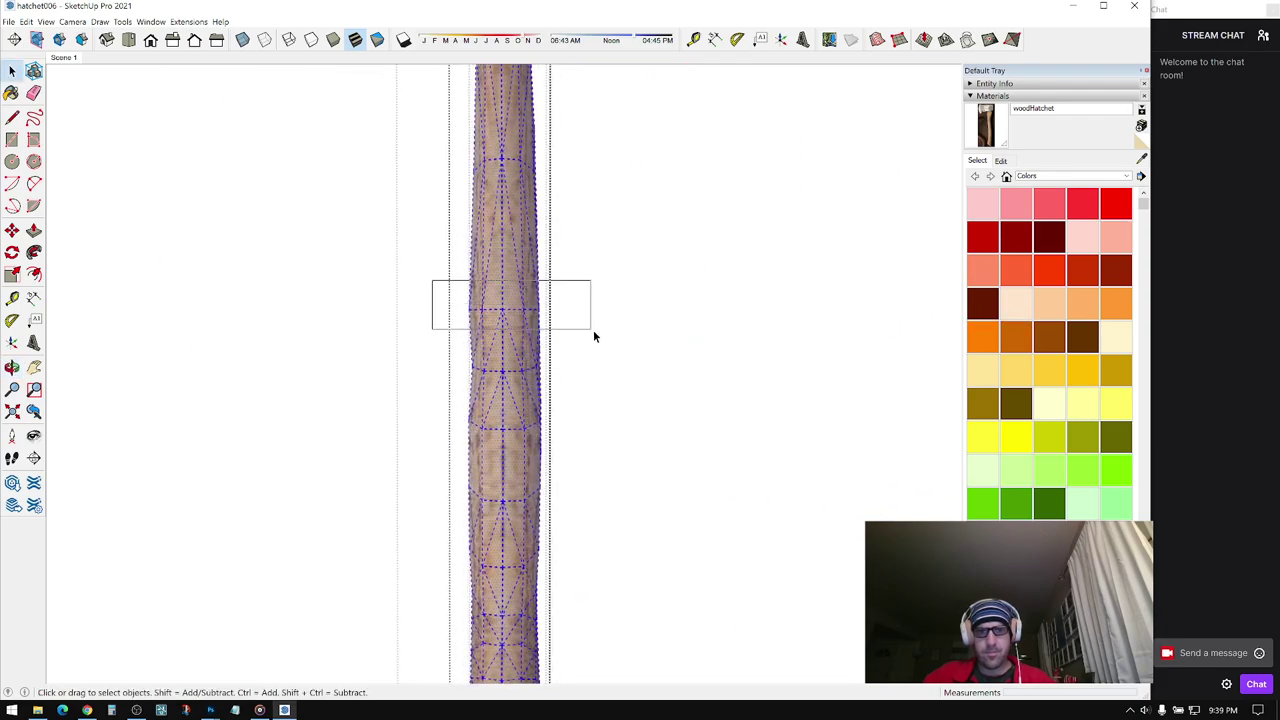
{"action": "key", "text": "s"}
{"action": "scroll", "coordinate": [548, 328], "scroll_direction": "up", "scroll_amount": 5}
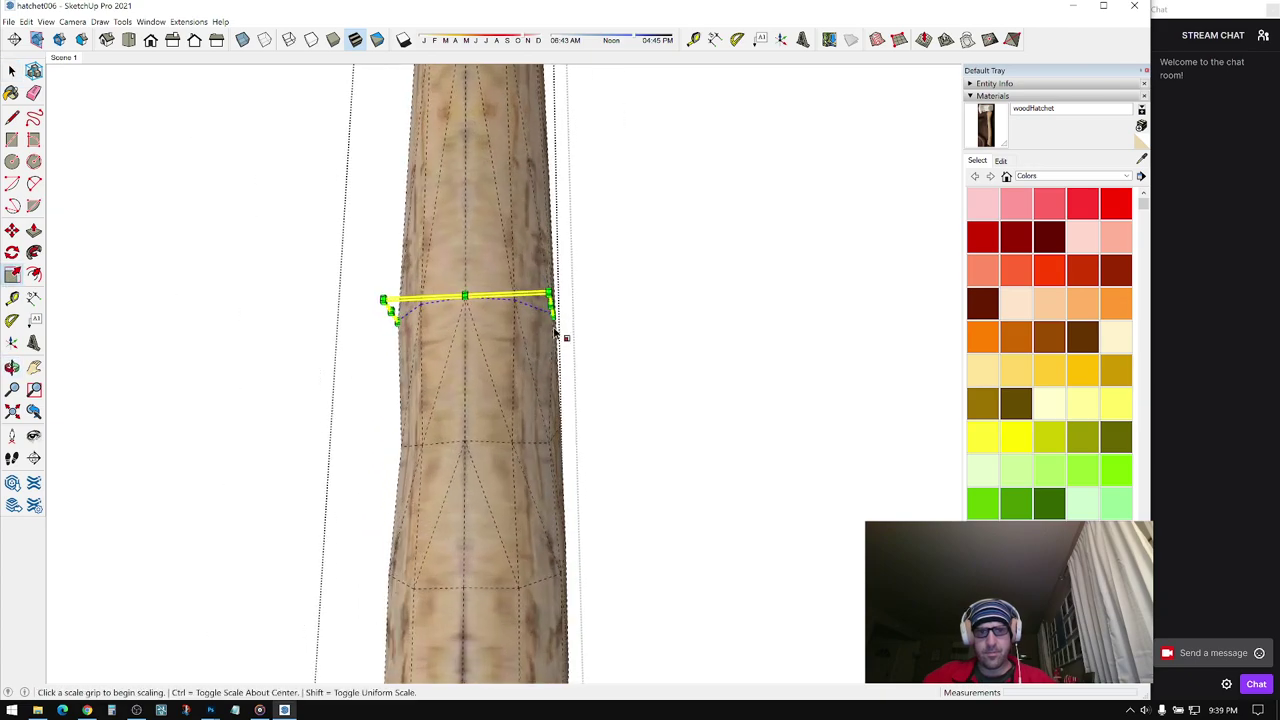
{"action": "middle_click_drag", "start_coordinate": [549, 312], "coordinate": [520, 338]}
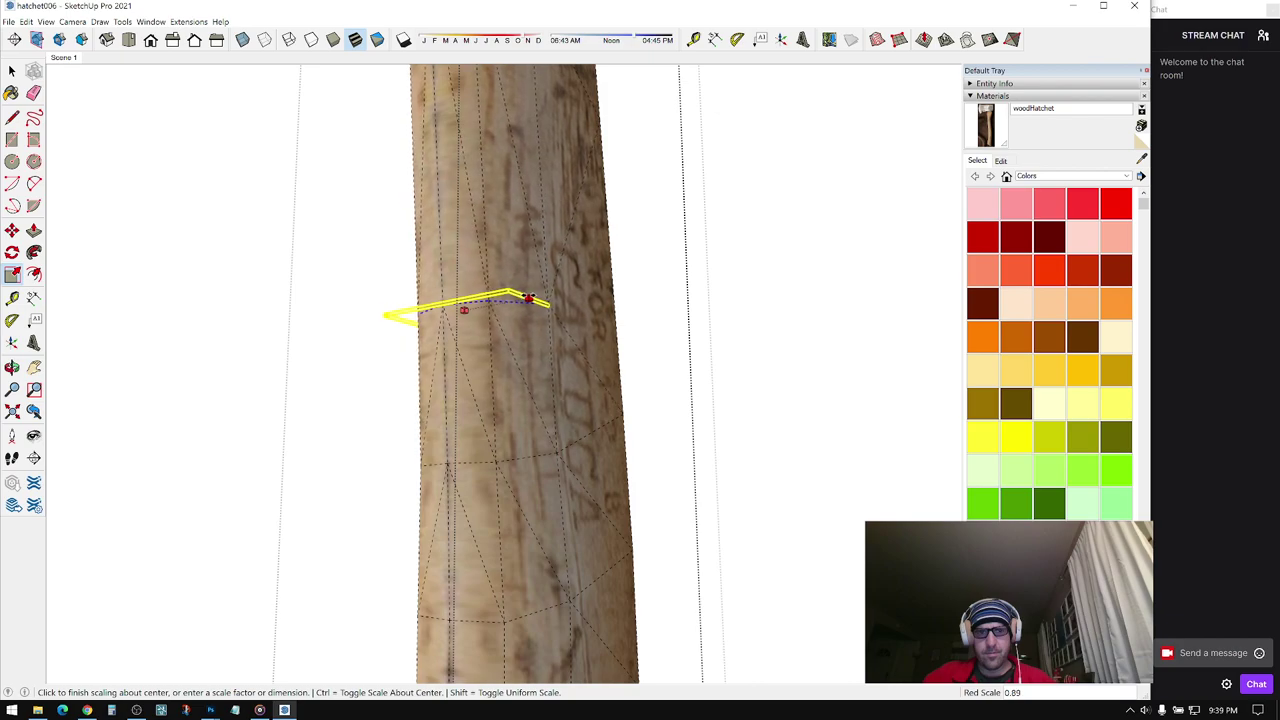
{"action": "key", "text": "space"}
{"action": "scroll", "coordinate": [592, 338], "scroll_direction": "down", "scroll_amount": 10}
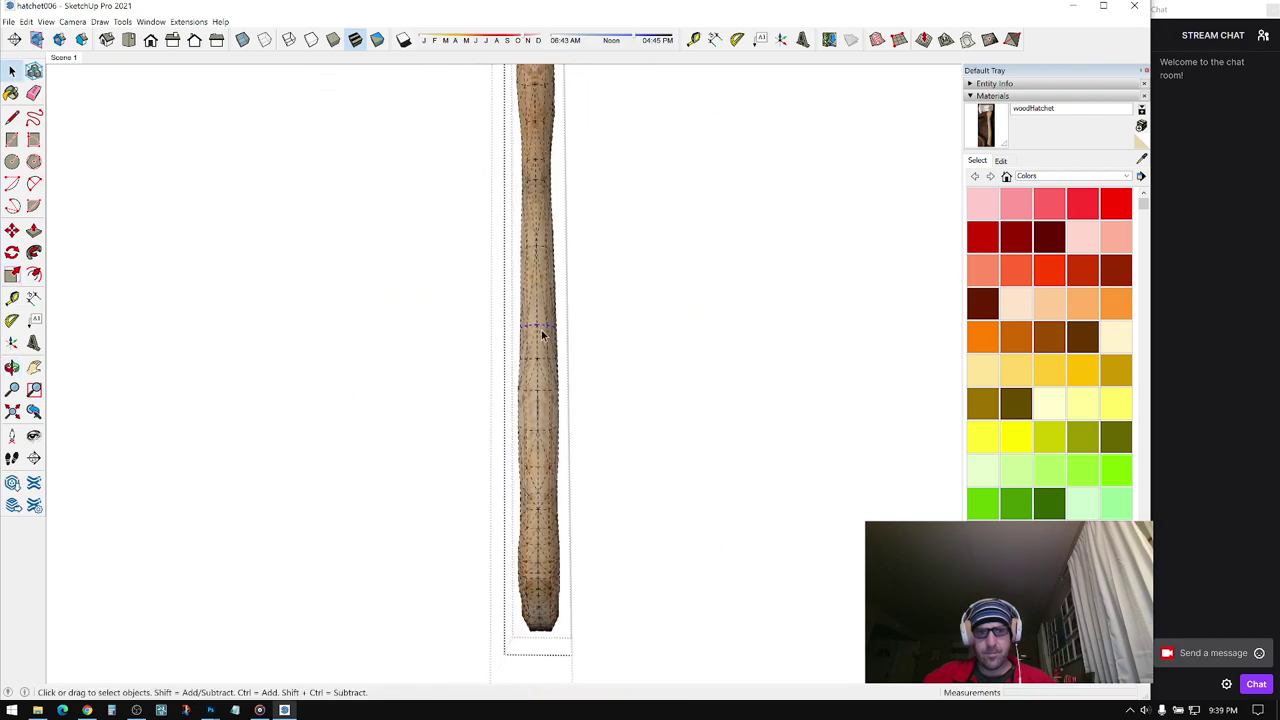
- Leave the handle's editing context and convert the whole hatchet group into a component with the default settings
{"action": "left_click", "coordinate": [687, 312]}
{"action": "mouse_move", "coordinate": [687, 312]}
{"action": "middle_mouse_down"}
{"action": "mouse_move", "coordinate": [283, 423]}
{"action": "mouse_move", "coordinate": [360, 385]}
{"action": "middle_mouse_up"}
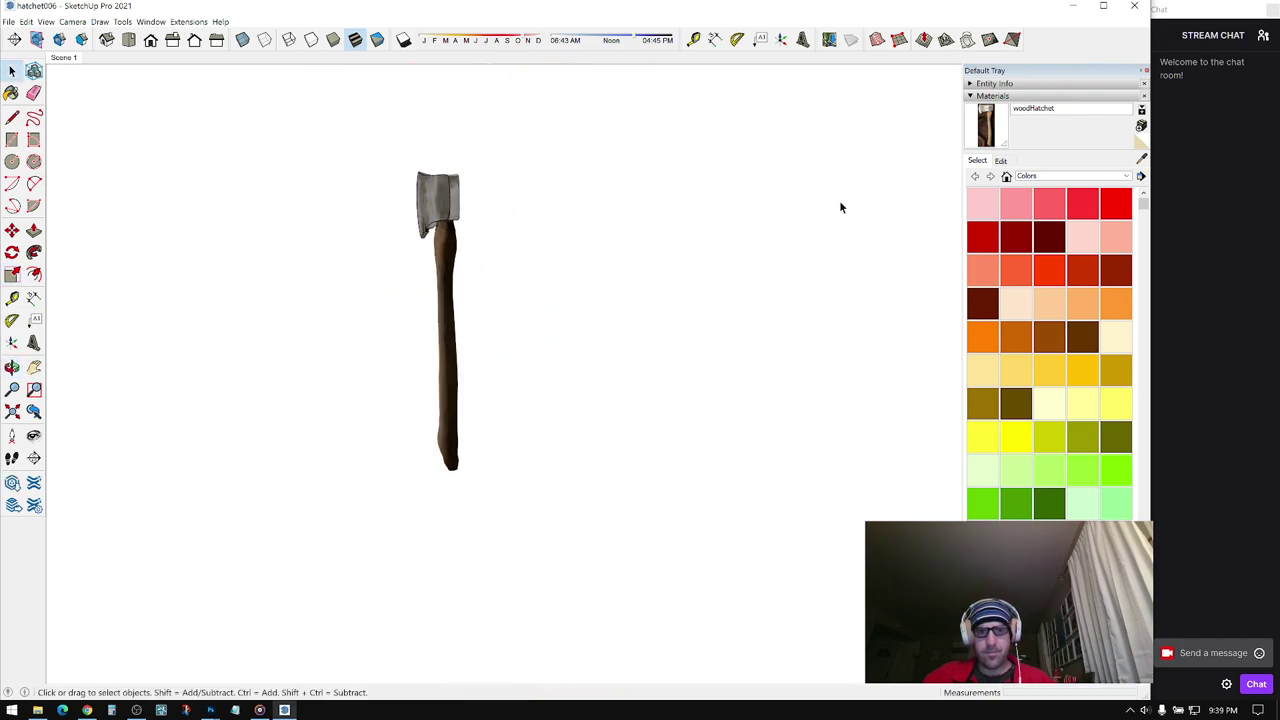
{"action": "left_click", "coordinate": [970, 95]}
{"action": "mouse_move", "coordinate": [726, 203]}
{"action": "middle_mouse_down"}
{"action": "mouse_move", "coordinate": [583, 306]}
{"action": "mouse_move", "coordinate": [573, 297]}
{"action": "middle_mouse_up"}
{"action": "middle_click_drag", "start_coordinate": [490, 290], "coordinate": [488, 268]}
{"action": "right_click", "coordinate": [488, 268]}
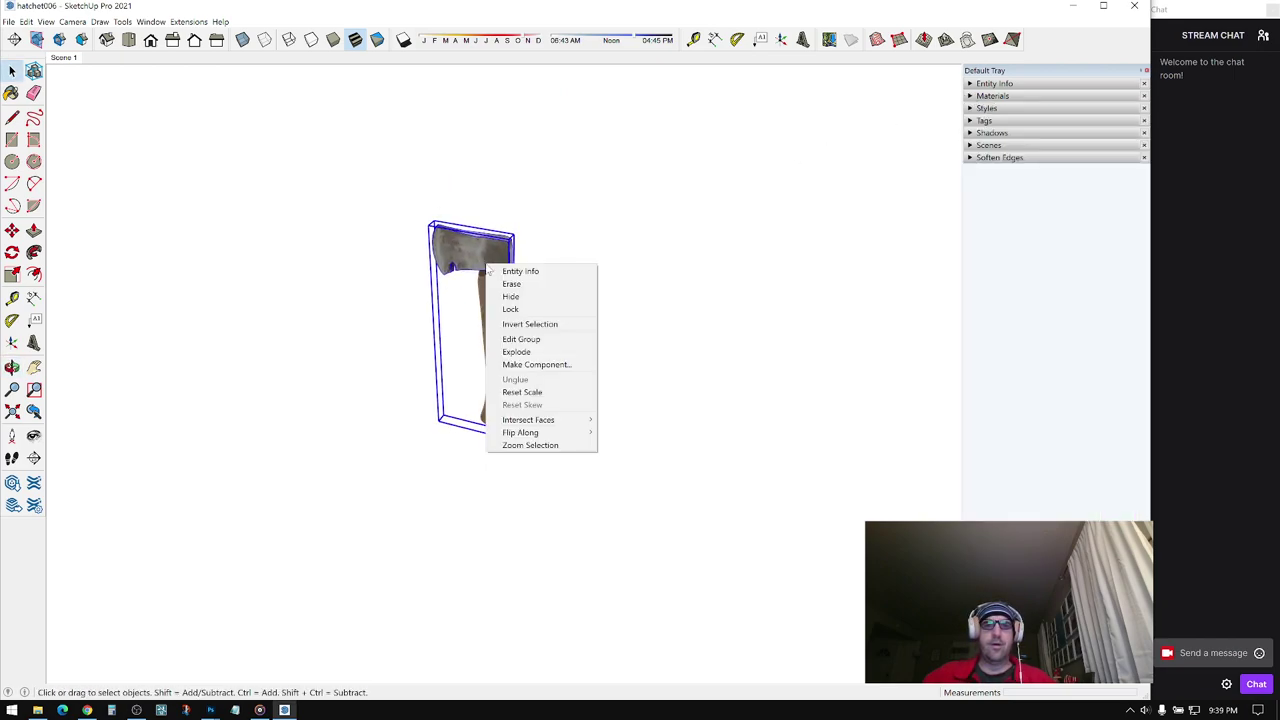
{"action": "left_click", "coordinate": [524, 365]}
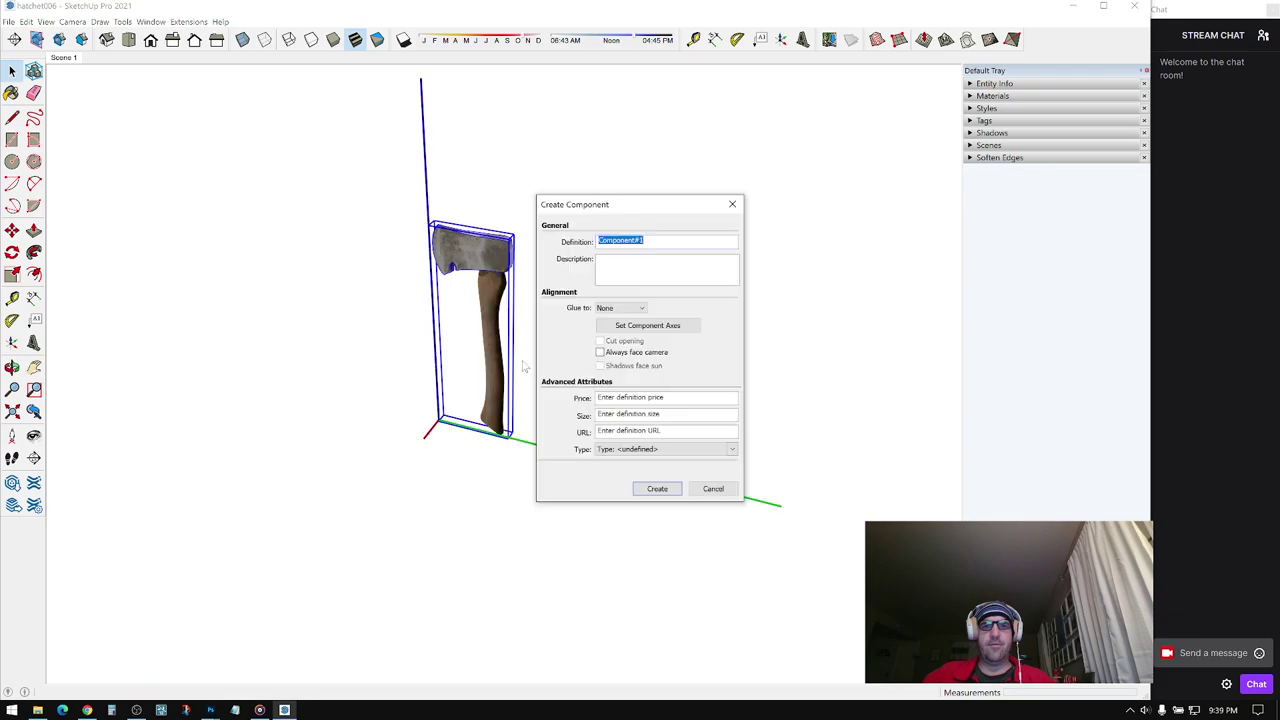
{"action": "left_click", "coordinate": [647, 488]}
{"action": "middle_click_drag", "start_coordinate": [482, 265], "coordinate": [494, 272]}
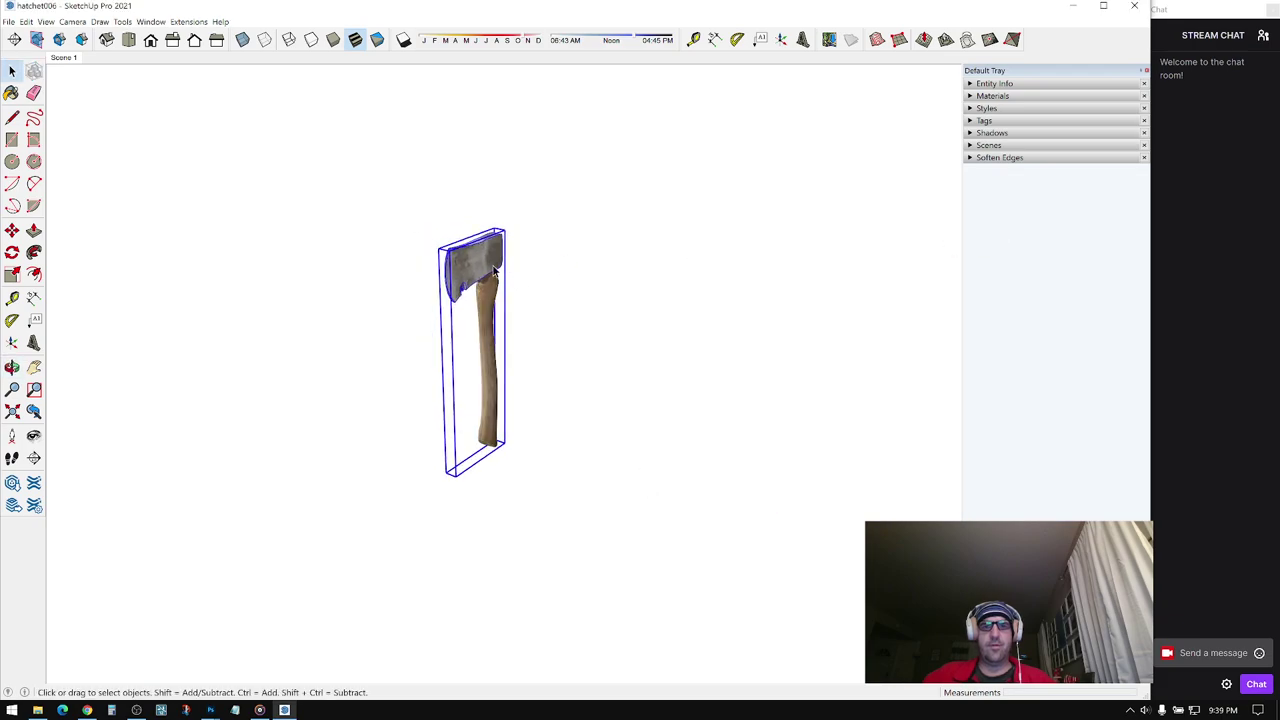
{"action": "scroll", "coordinate": [528, 318], "scroll_direction": "up", "scroll_amount": 3}
{"action": "middle_click_drag", "start_coordinate": [560, 318], "coordinate": [526, 309]}
{"action": "key", "text": "m"}
{"action": "left_click", "coordinate": [491, 300]}
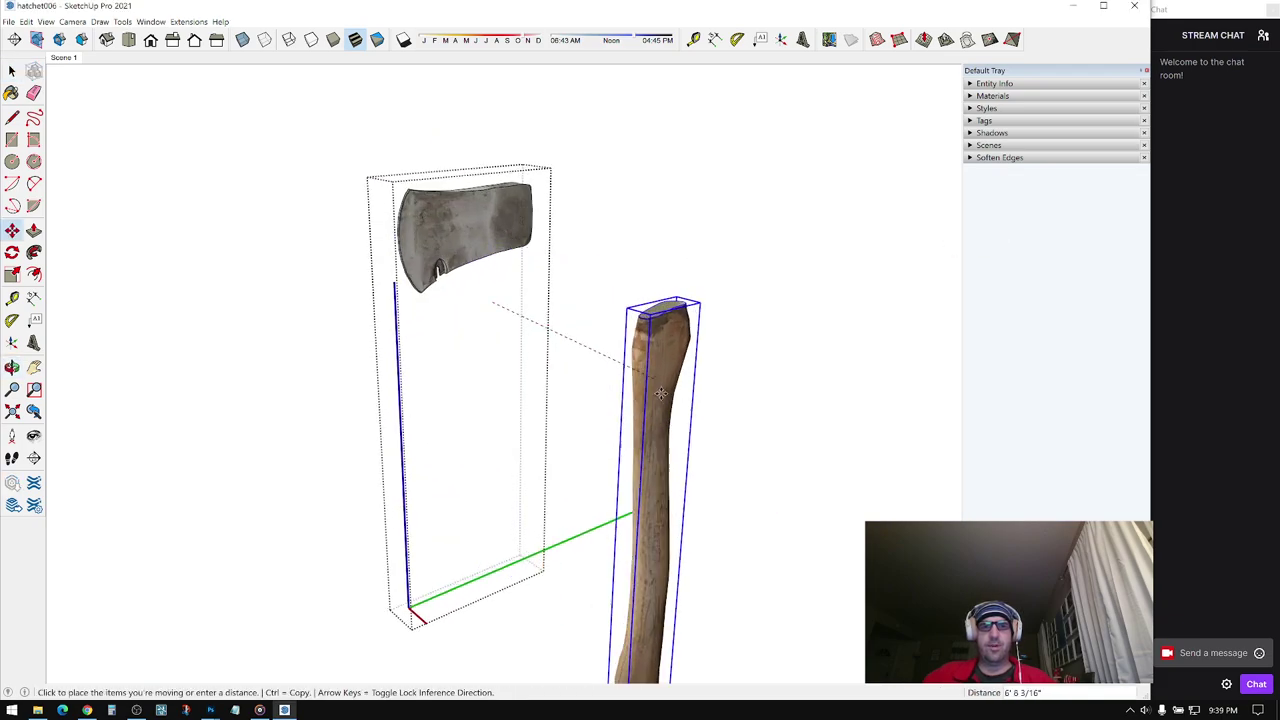
{"action": "key", "text": "space"}
{"action": "key", "text": "m"}
{"action": "left_click", "coordinate": [505, 252]}
{"action": "key", "text": "space"}
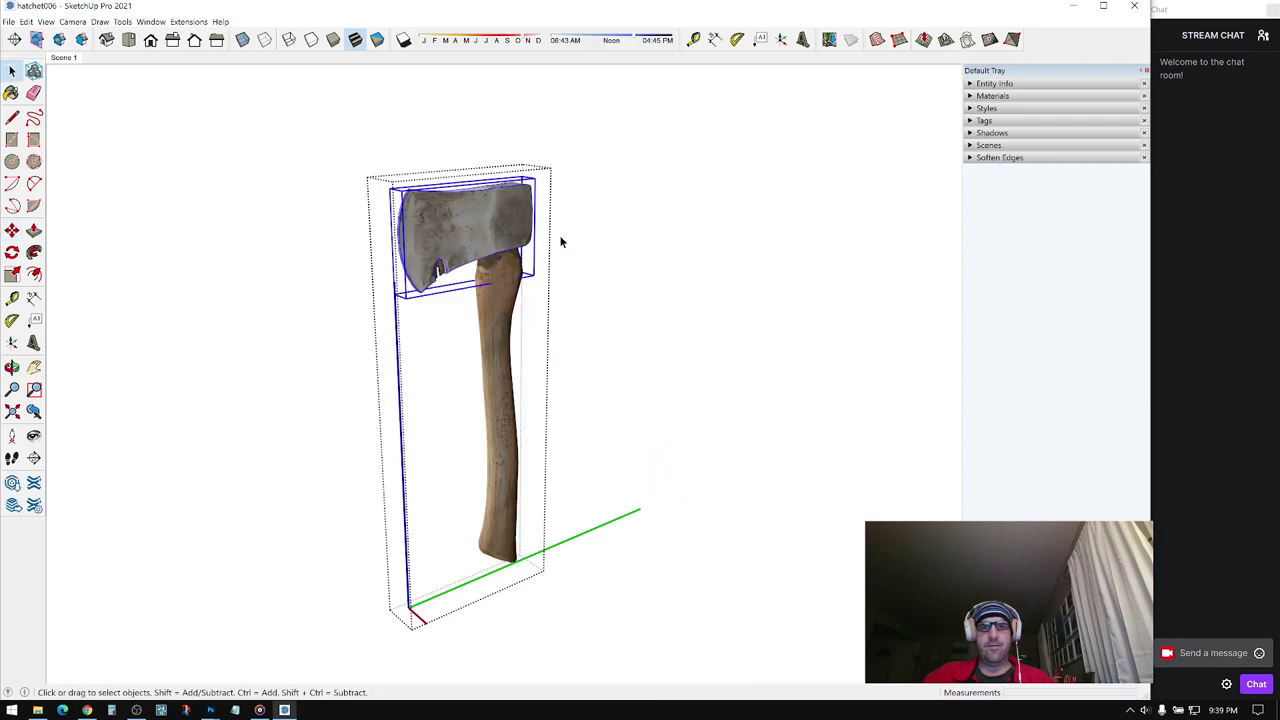
{"action": "scroll", "coordinate": [425, 280], "scroll_direction": "up", "scroll_amount": 3}
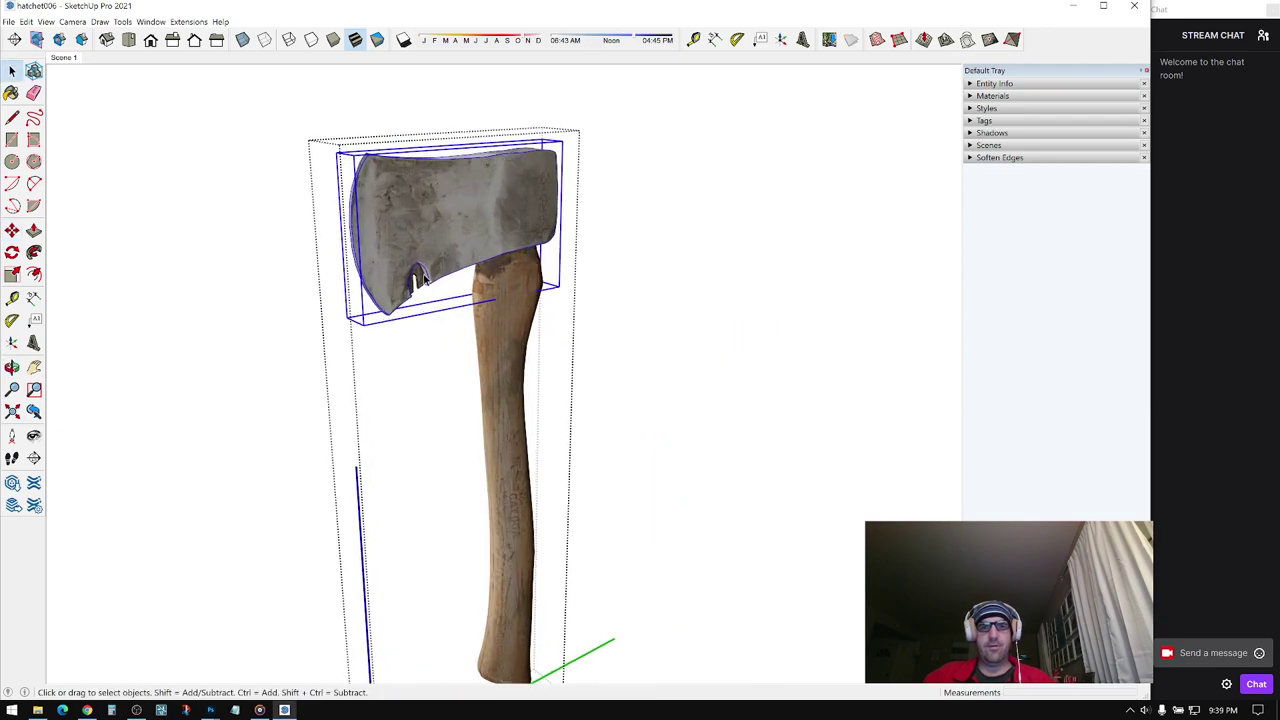
{"action": "key", "text": "space"}
- Close the hatchet component and turn on the model axes in the style's modeling settings
{"action": "left_click", "coordinate": [759, 230]}
{"action": "middle_click_drag", "start_coordinate": [450, 255], "coordinate": [295, 349]}
{"action": "scroll", "coordinate": [411, 310], "scroll_direction": "down", "scroll_amount": 2}
{"action": "mouse_move", "coordinate": [521, 263]}
{"action": "middle_mouse_down"}
{"action": "mouse_move", "coordinate": [349, 234]}
{"action": "mouse_move", "coordinate": [234, 320]}
{"action": "mouse_move", "coordinate": [529, 340]}
{"action": "mouse_move", "coordinate": [640, 300]}
{"action": "middle_mouse_up"}
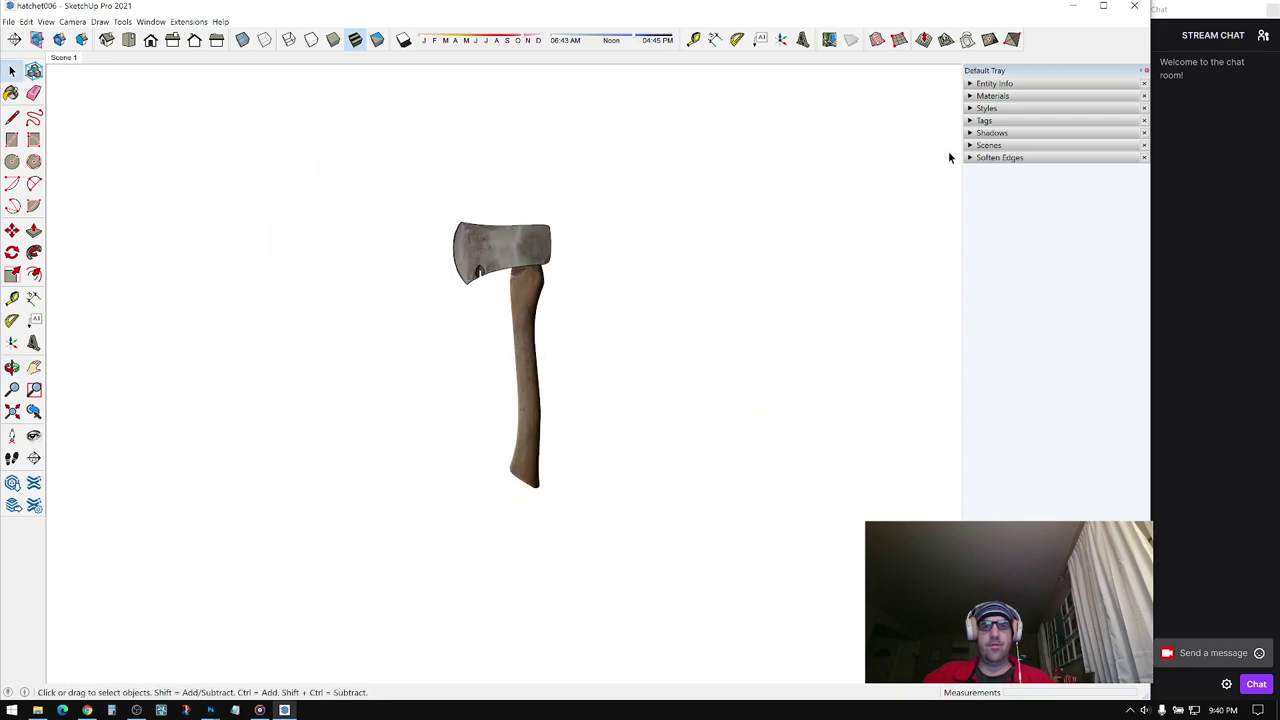
{"action": "left_click", "coordinate": [975, 108]}
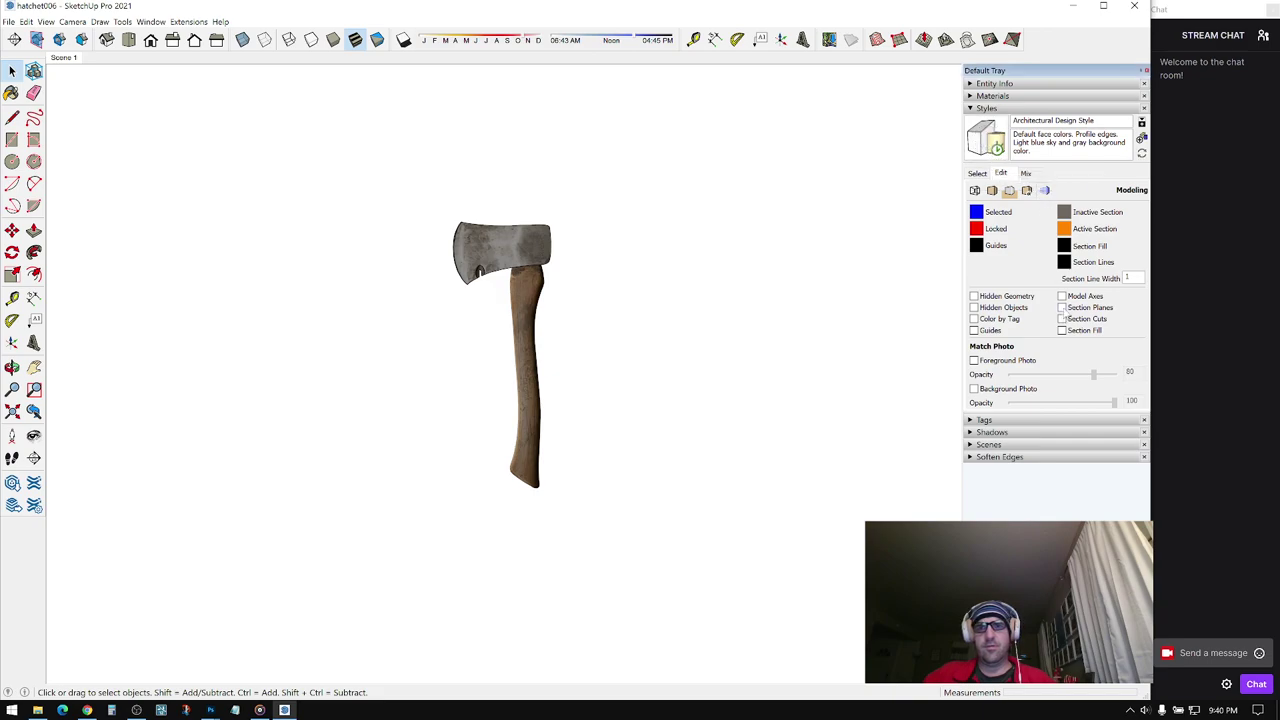
{"action": "left_click", "coordinate": [987, 108]}
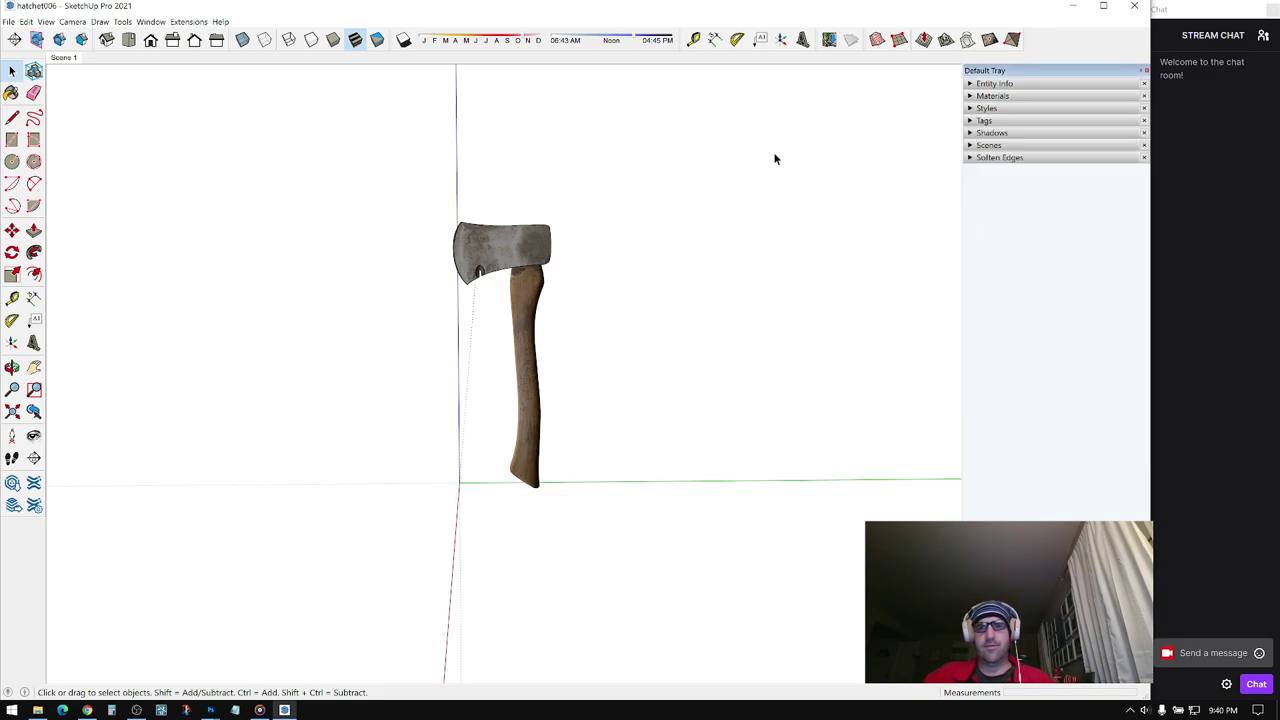
- Save the model as a new file named hatchet007 on the Desktop
{"action": "middle_click_drag", "start_coordinate": [774, 157], "coordinate": [384, 297]}
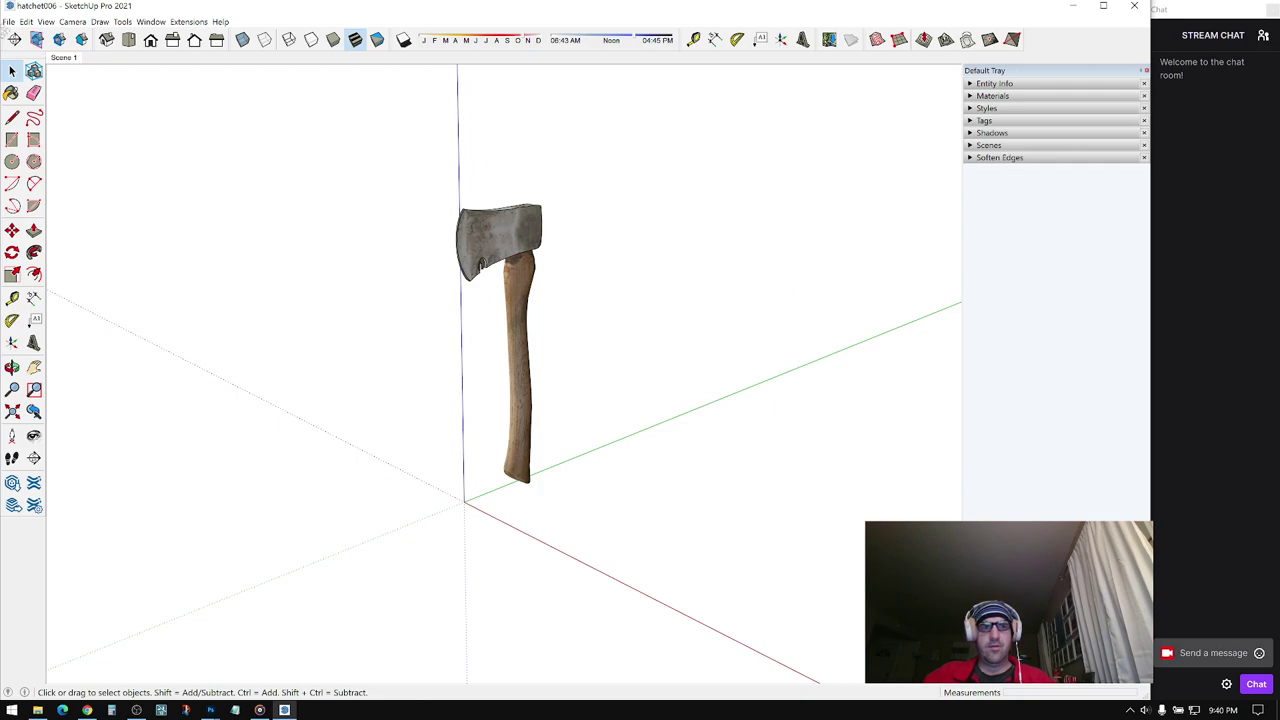
{"action": "left_click", "coordinate": [10, 22]}
{"action": "left_click", "coordinate": [30, 88]}
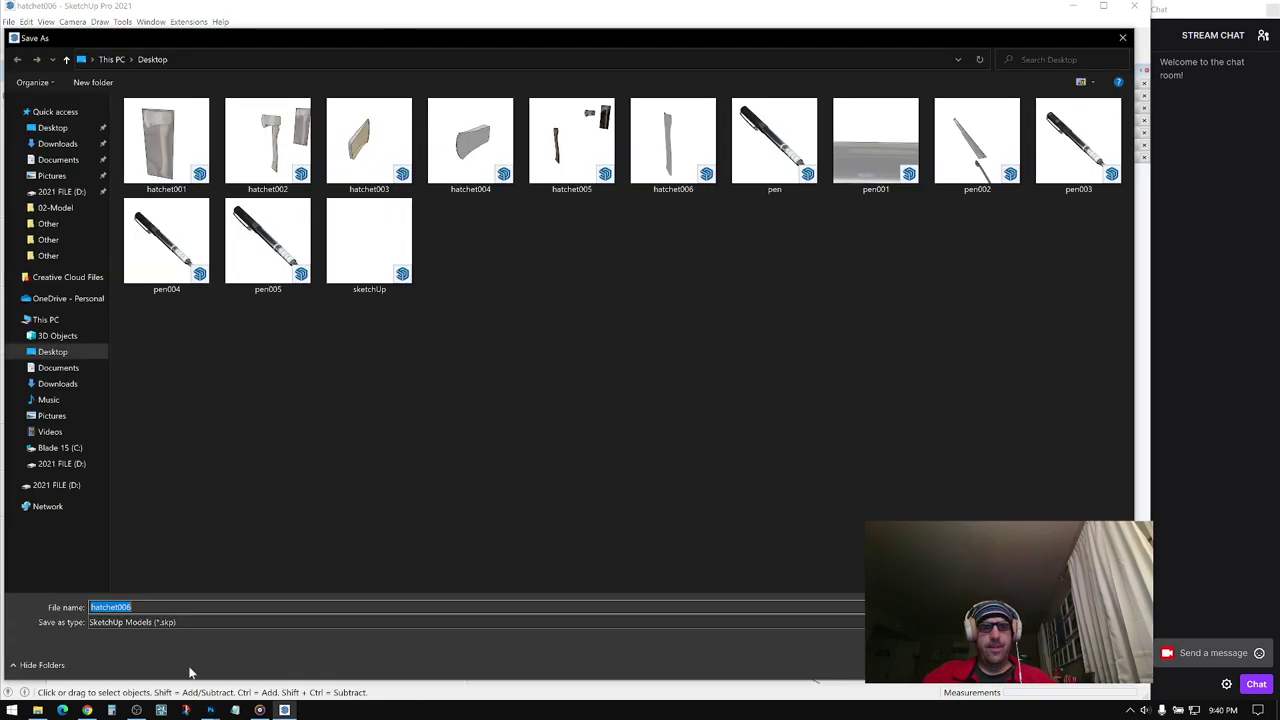
{"action": "left_click", "coordinate": [129, 607]}
{"action": "type", "text": "7"}
{"action": "key", "text": "Return"}
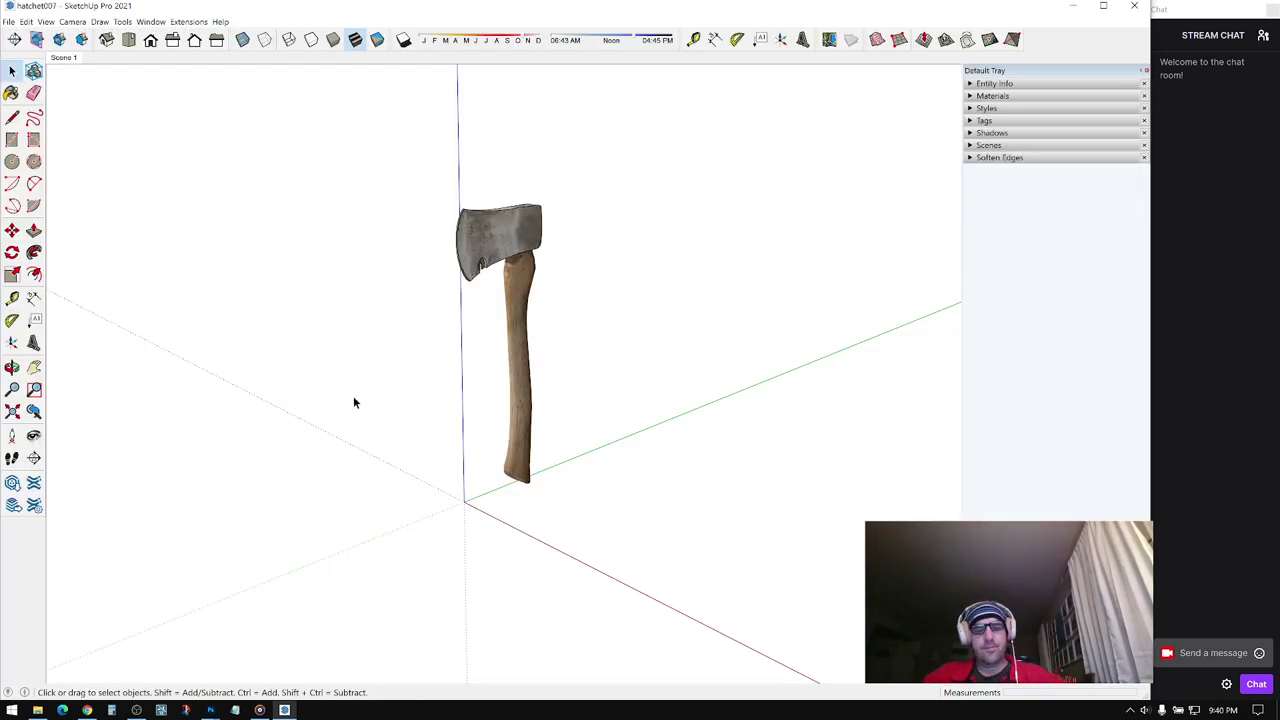
- Select the hatchet component and scale it uniformly from its upper corner by a factor of 0.1
{"action": "left_click", "coordinate": [515, 300]}
{"action": "middle_click_drag", "start_coordinate": [515, 300], "coordinate": [558, 232]}
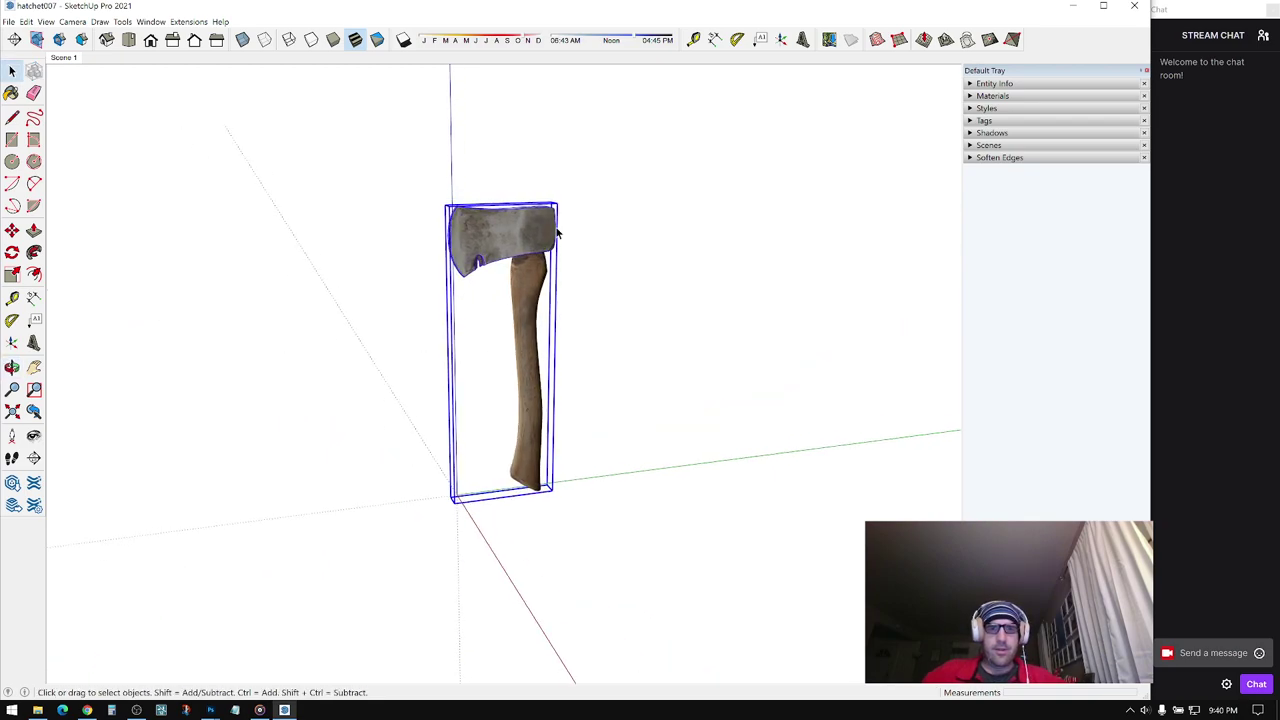
{"action": "key", "text": "s"}
{"action": "left_click_drag", "start_coordinate": [558, 201], "coordinate": [536, 232]}
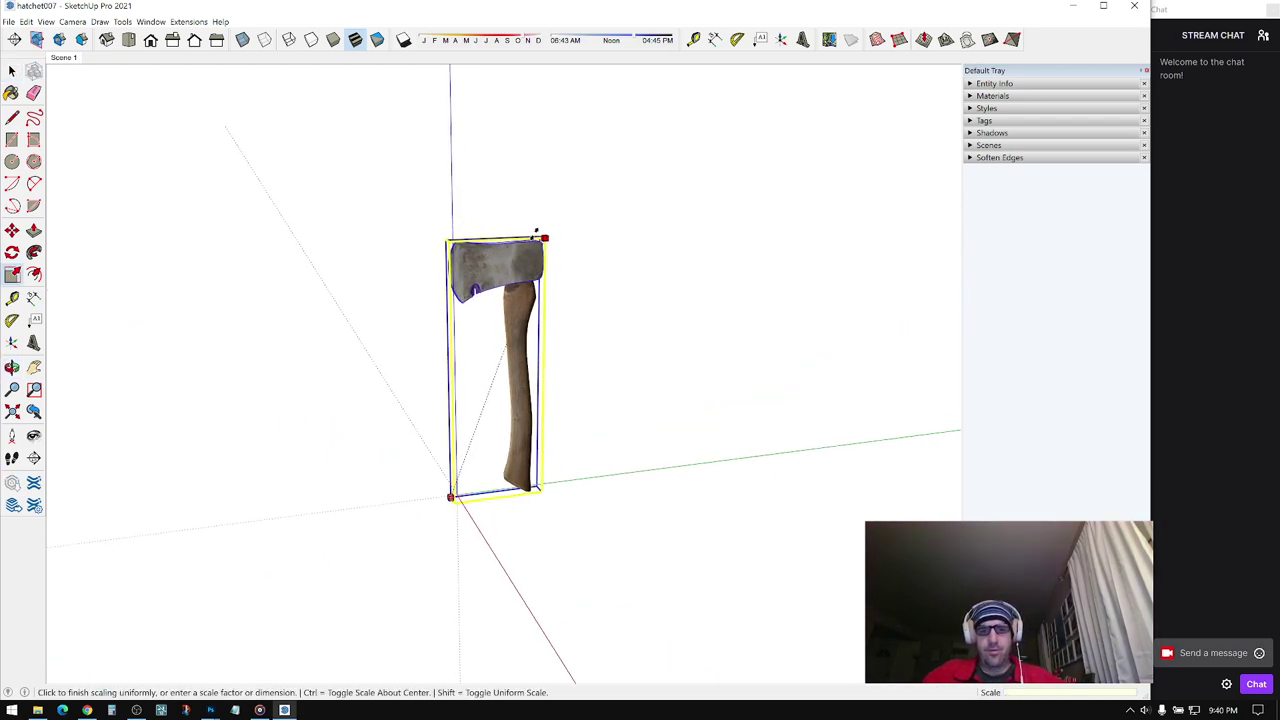
{"action": "type", "text": ".1"}
{"action": "key", "text": "Return"}
{"action": "key", "text": "space"}
{"action": "left_click", "coordinate": [506, 495]}
- Measure the hatchet's height from the handle's end to the top of the head with the Line tool
{"action": "scroll", "coordinate": [477, 471], "scroll_direction": "up", "scroll_amount": 5}
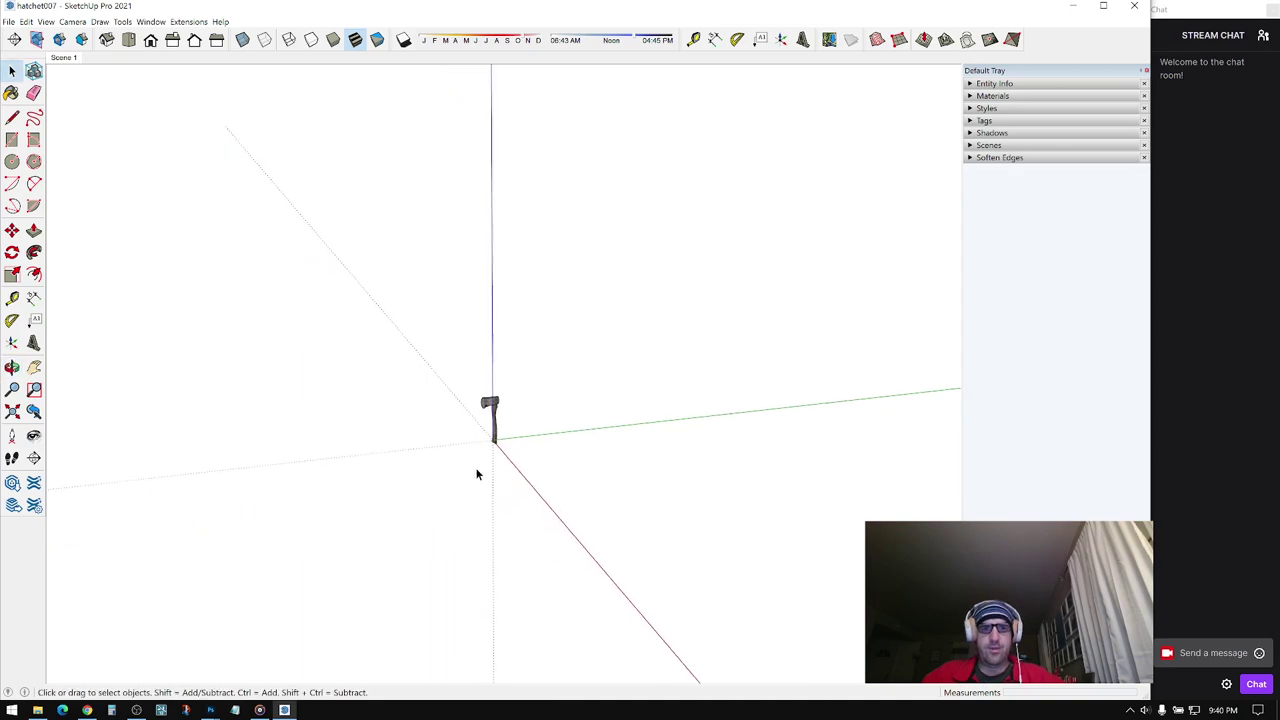
{"action": "scroll", "coordinate": [486, 411], "scroll_direction": "up", "scroll_amount": 4}
{"action": "key", "text": "l"}
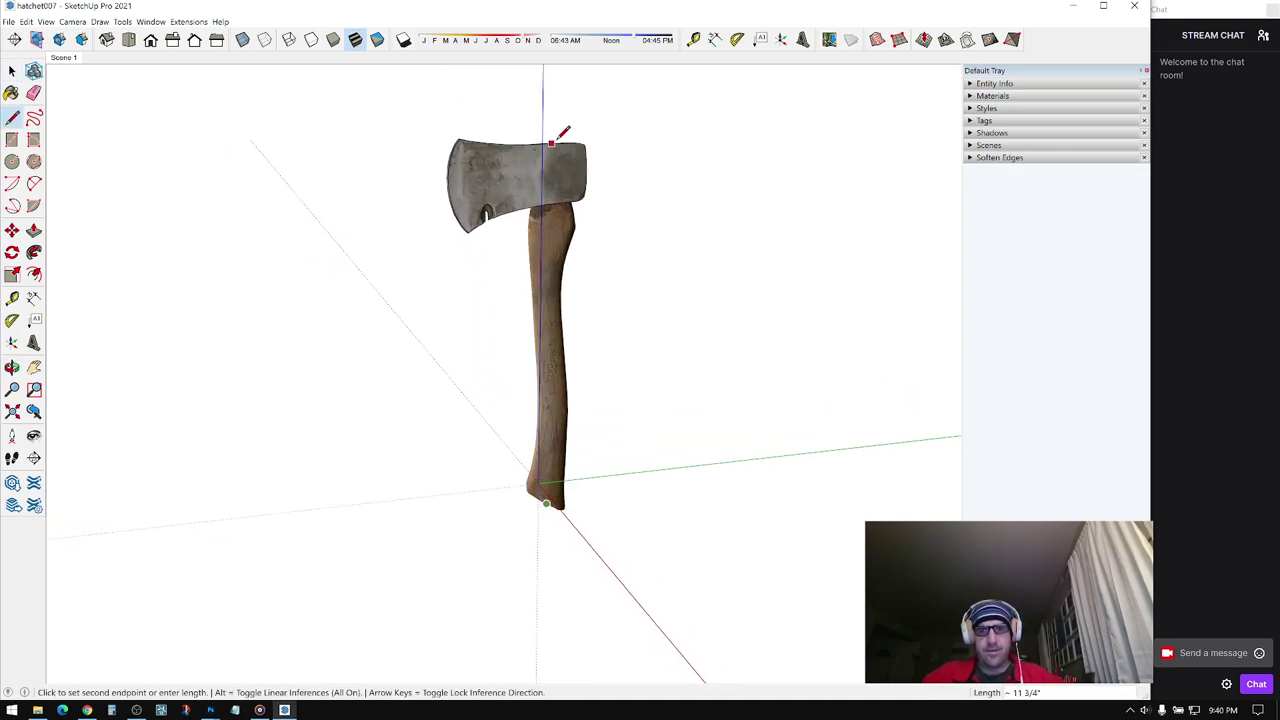
{"action": "key", "text": "space"}
{"action": "middle_click_drag", "start_coordinate": [557, 139], "coordinate": [320, 235]}
- Move the hatchet component along the red axis by the handle's centre to line it up with the origin
{"action": "left_click", "coordinate": [538, 246]}
{"action": "middle_click_drag", "start_coordinate": [538, 246], "coordinate": [406, 496]}
{"action": "key", "text": "m"}
{"action": "left_click", "coordinate": [604, 464]}
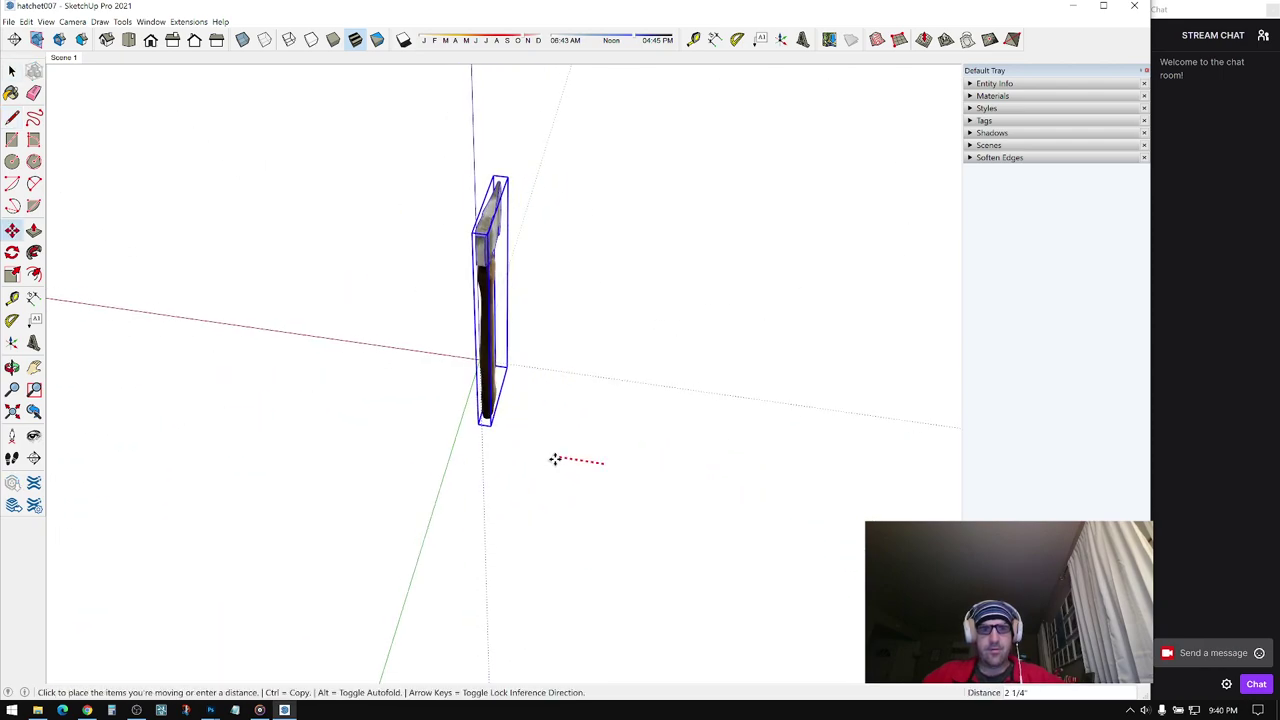
{"action": "key", "text": "space"}
{"action": "scroll", "coordinate": [480, 390], "scroll_direction": "up", "scroll_amount": 2}
{"action": "middle_click_drag", "start_coordinate": [480, 386], "coordinate": [534, 394]}
{"action": "left_click_drag", "start_coordinate": [535, 393], "coordinate": [468, 452]}
{"action": "key", "text": "space"}
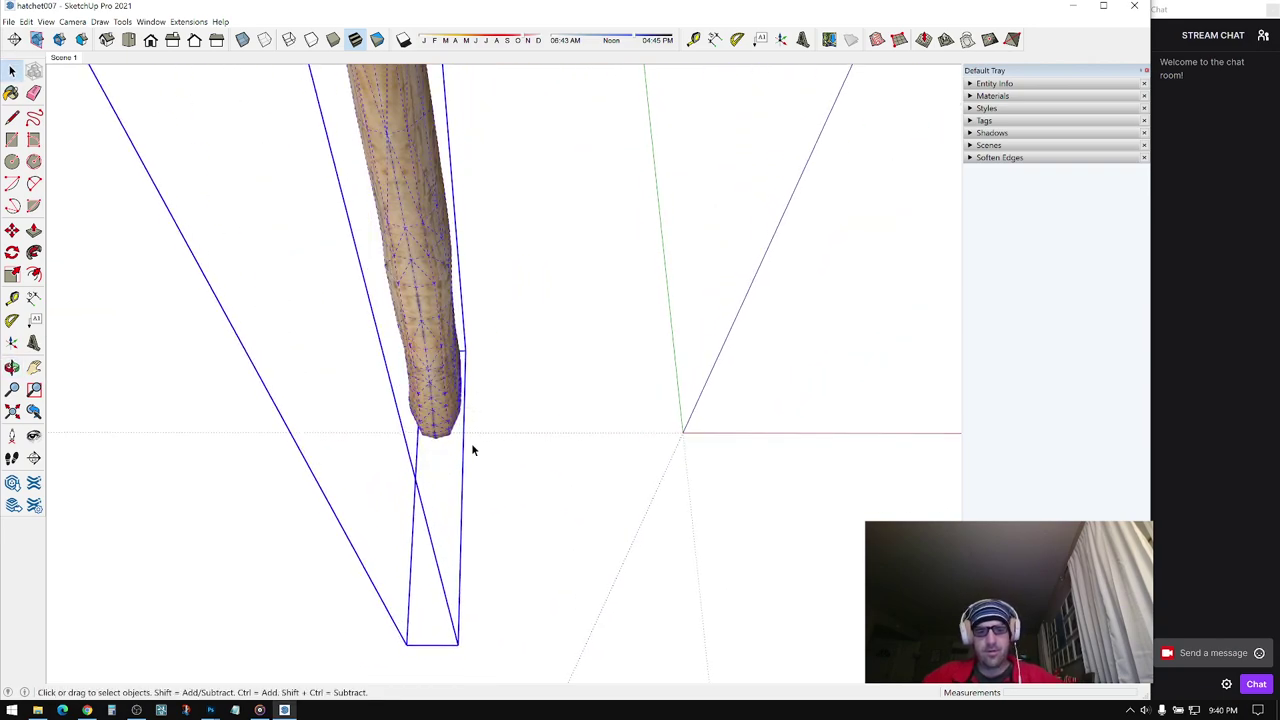
{"action": "scroll", "coordinate": [445, 408], "scroll_direction": "up", "scroll_amount": 3}
{"action": "left_click", "coordinate": [421, 358]}
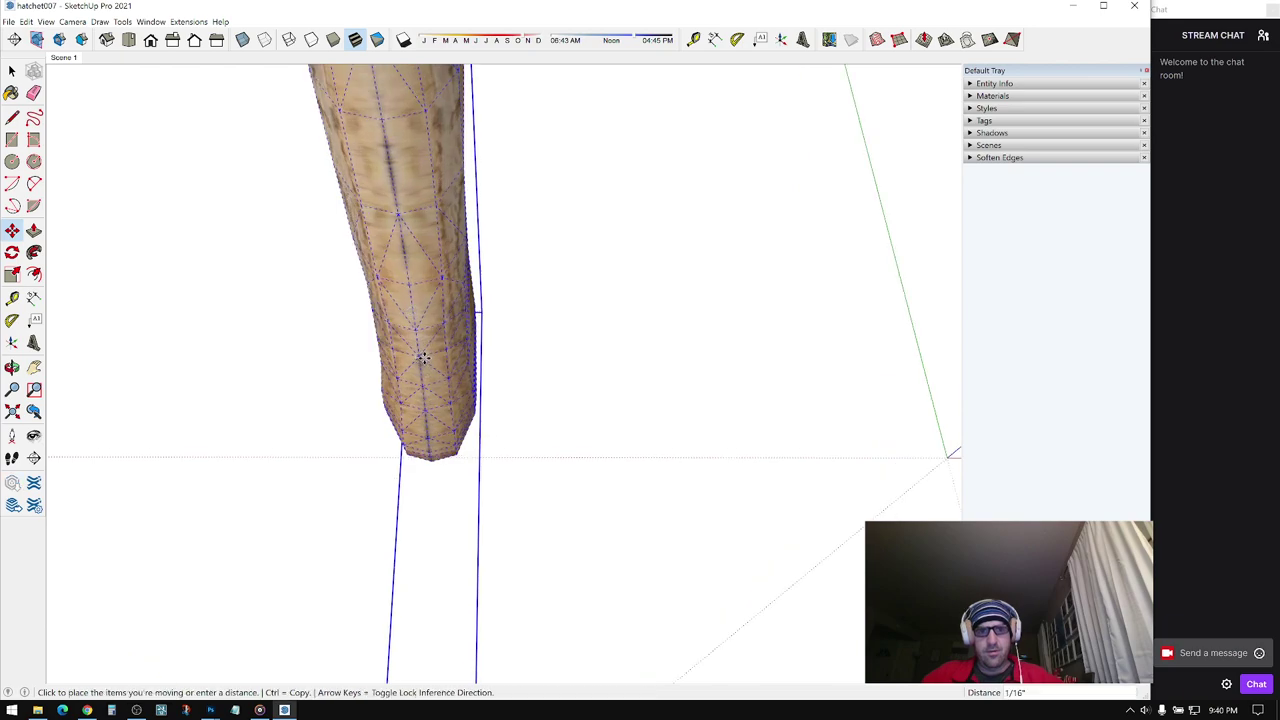
{"action": "middle_click_drag", "start_coordinate": [421, 358], "coordinate": [533, 289]}
{"action": "left_click", "coordinate": [430, 433]}
{"action": "key", "text": "space"}
- Move the hatchet along the green axis so the handle is centred on the blue axis
{"action": "left_click", "coordinate": [535, 288]}
{"action": "middle_click_drag", "start_coordinate": [596, 330], "coordinate": [657, 514]}
{"action": "left_click", "coordinate": [675, 340]}
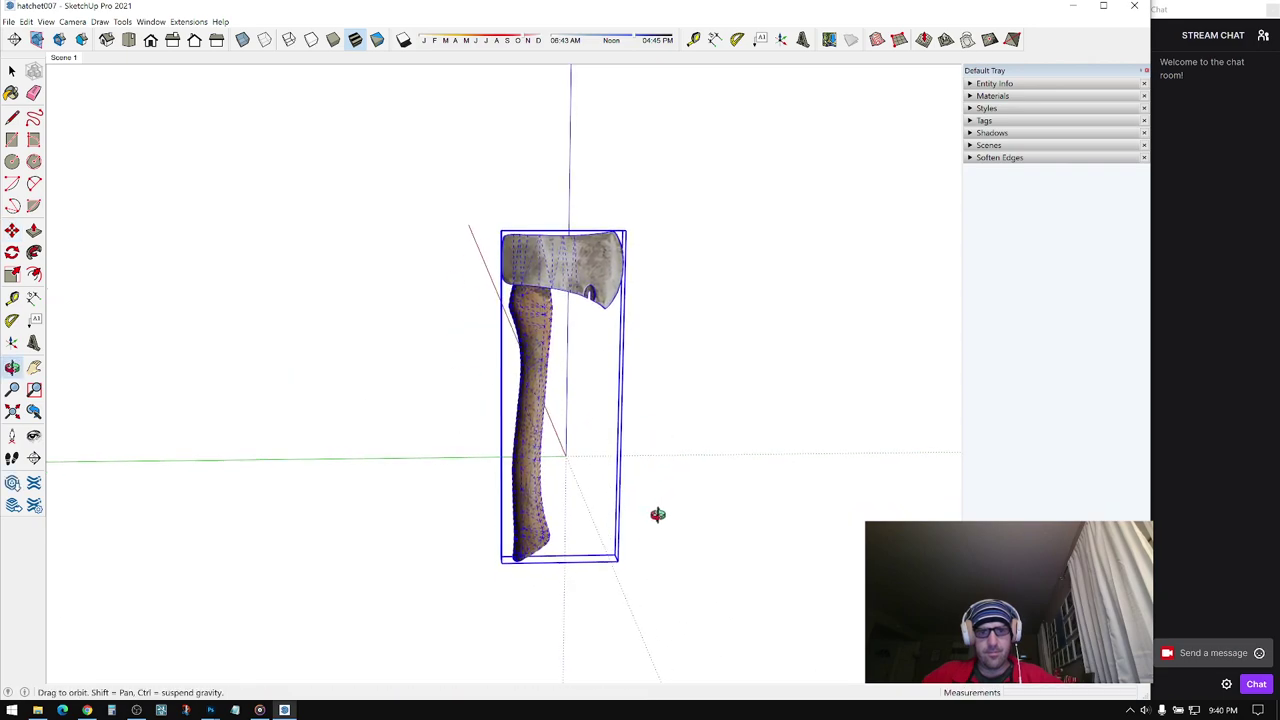
{"action": "middle_click_drag", "start_coordinate": [615, 291], "coordinate": [604, 313]}
{"action": "left_click", "coordinate": [603, 313]}
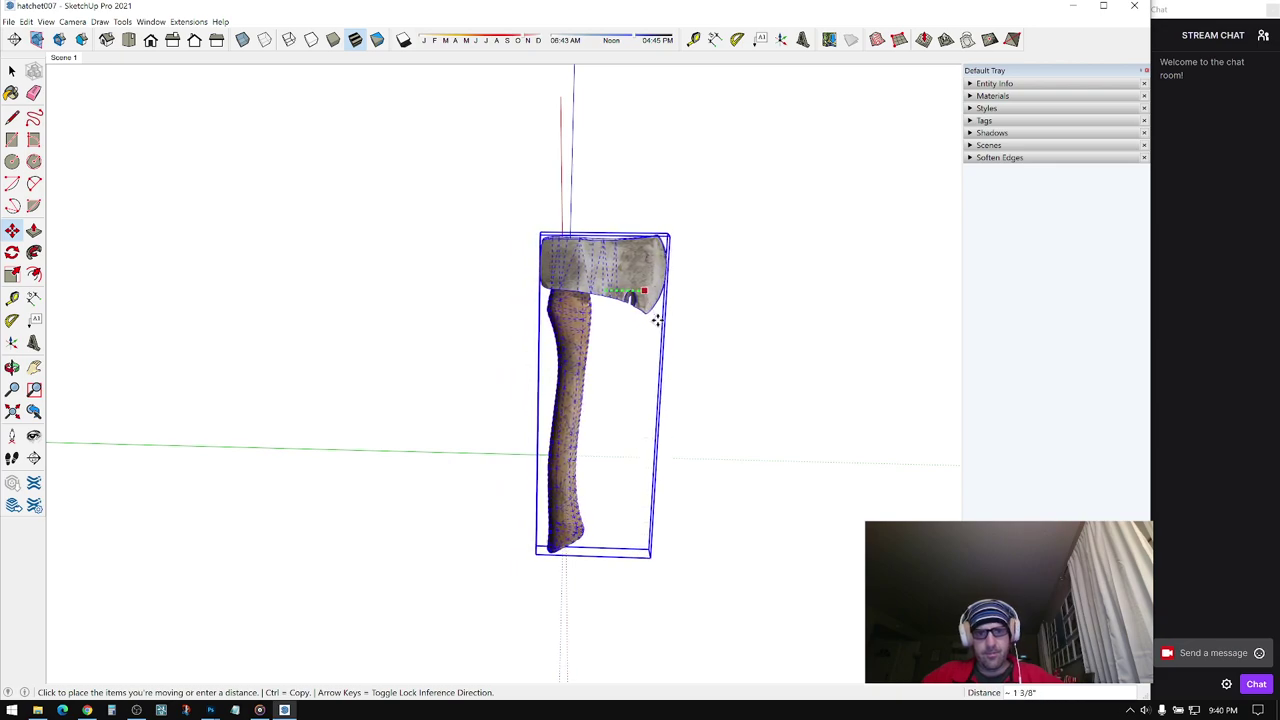
{"action": "left_click", "coordinate": [657, 405]}
- Turn the model's shadows on to preview the hatchet's cast shadow, and switch them off again
{"action": "mouse_move", "coordinate": [668, 400]}
{"action": "middle_mouse_down"}
{"action": "mouse_move", "coordinate": [923, 363]}
{"action": "mouse_move", "coordinate": [1150, 370]}
{"action": "middle_mouse_up"}
{"action": "mouse_move", "coordinate": [400, 375]}
{"action": "middle_mouse_down"}
{"action": "mouse_move", "coordinate": [1058, 384]}
{"action": "mouse_move", "coordinate": [563, 420]}
{"action": "mouse_move", "coordinate": [540, 480]}
{"action": "mouse_move", "coordinate": [494, 363]}
{"action": "mouse_move", "coordinate": [524, 390]}
{"action": "mouse_move", "coordinate": [571, 369]}
{"action": "mouse_move", "coordinate": [752, 346]}
{"action": "middle_mouse_up"}
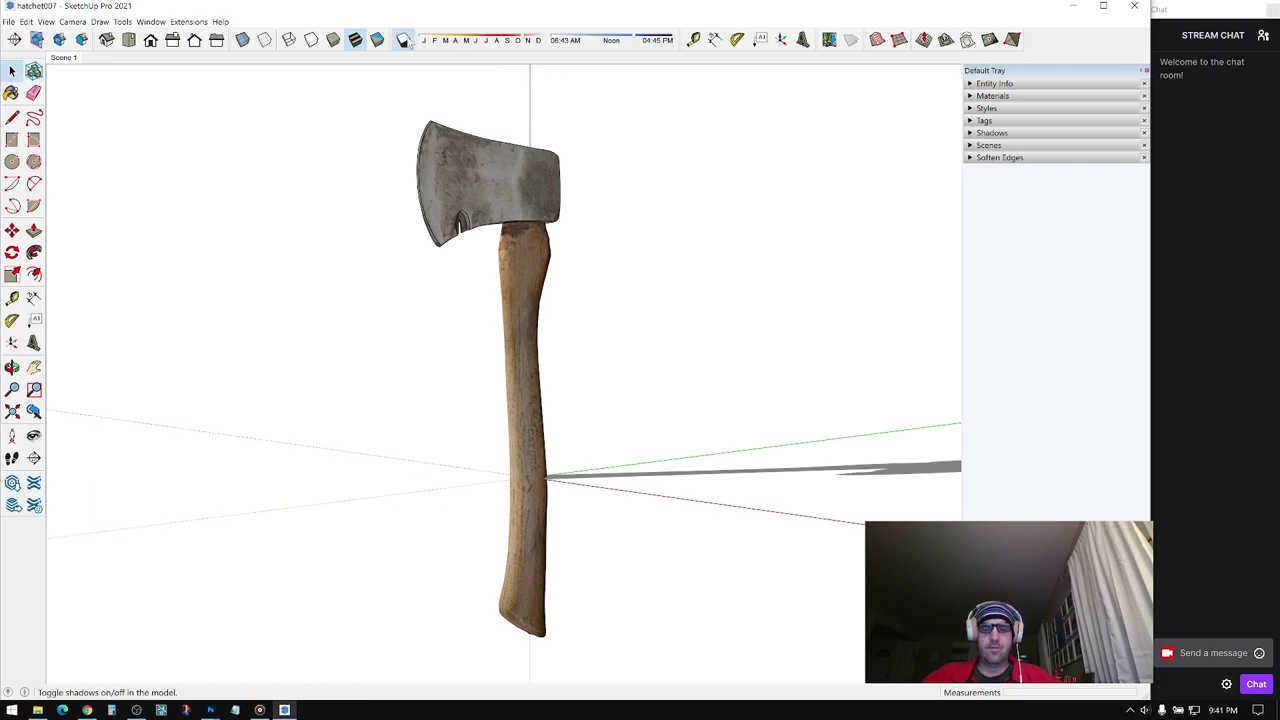
{"action": "middle_click_drag", "start_coordinate": [571, 363], "coordinate": [598, 392]}
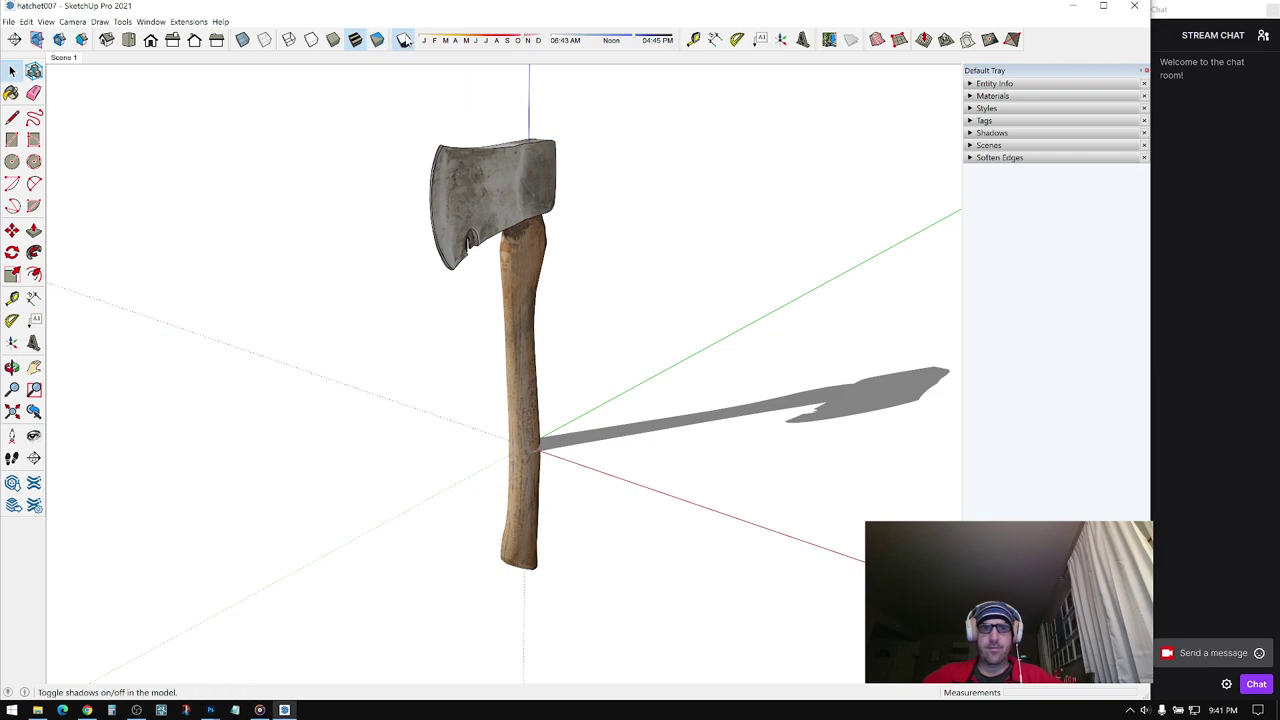
{"action": "left_click", "coordinate": [404, 40]}
- Adjust the shadow settings to light 100 and dark 36, with the time at 09:01 AM
{"action": "mouse_move", "coordinate": [542, 360]}
{"action": "middle_mouse_down"}
{"action": "mouse_move", "coordinate": [527, 342]}
{"action": "mouse_move", "coordinate": [534, 366]}
{"action": "middle_mouse_up"}
{"action": "scroll", "coordinate": [530, 348], "scroll_direction": "up", "scroll_amount": 1}
{"action": "left_click", "coordinate": [990, 133]}
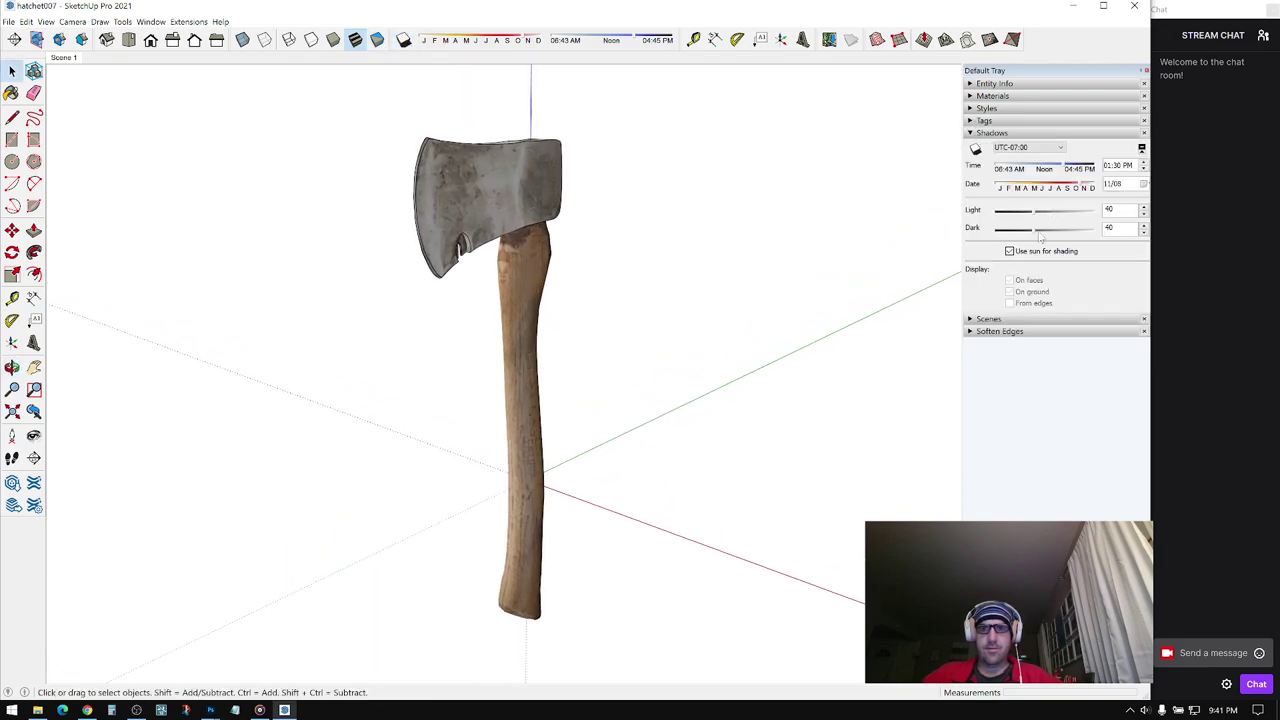
{"action": "mouse_move", "coordinate": [1053, 217]}
{"action": "left_mouse_down"}
{"action": "mouse_move", "coordinate": [1068, 218]}
{"action": "mouse_move", "coordinate": [1033, 230]}
{"action": "left_mouse_up"}
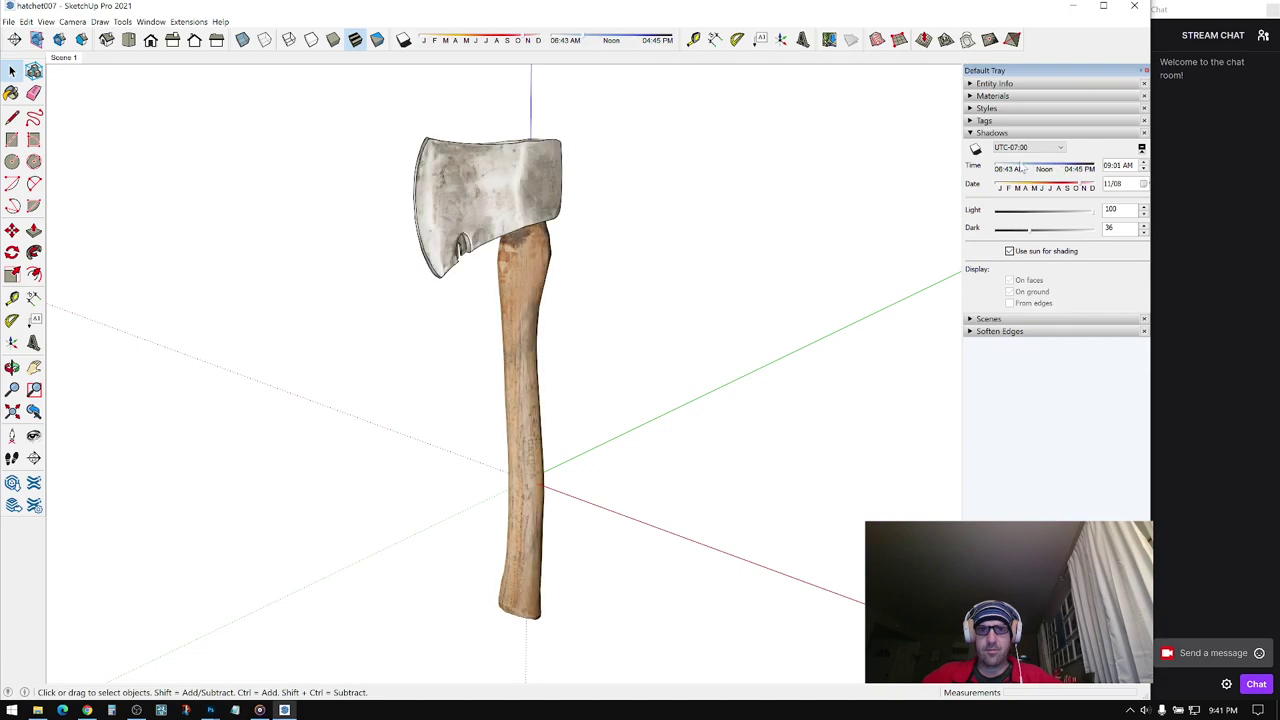